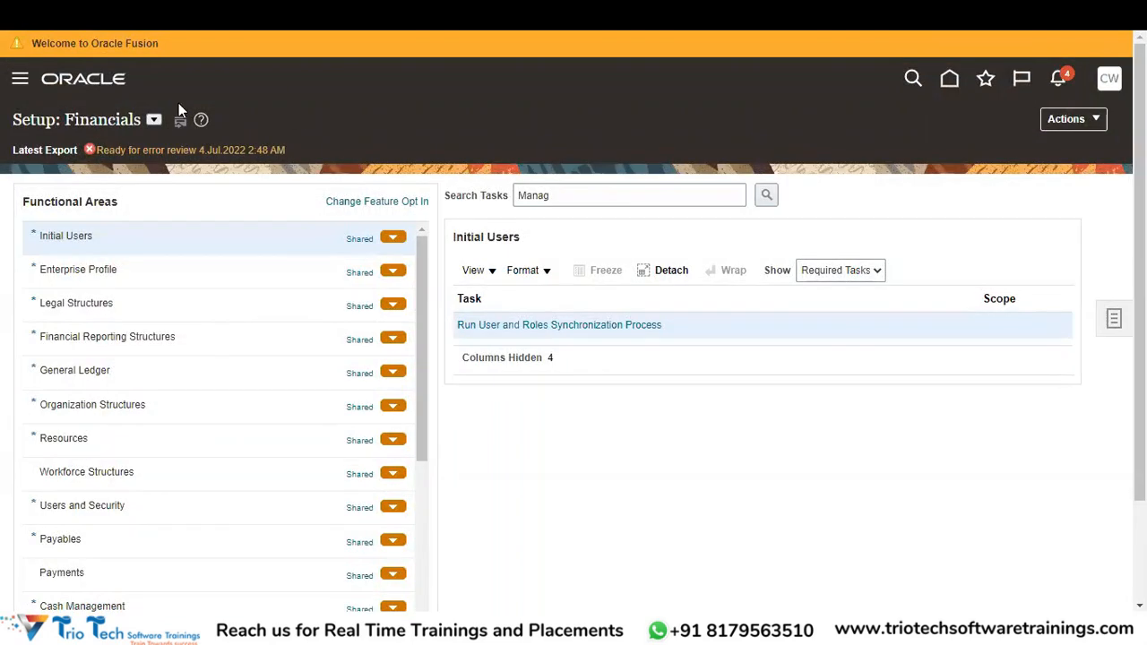
Search the setup tasks for 'Specify%Ledger%Option' and go to the Specify Ledger Options task.
{"action": "left_click", "coordinate": [571, 195]}
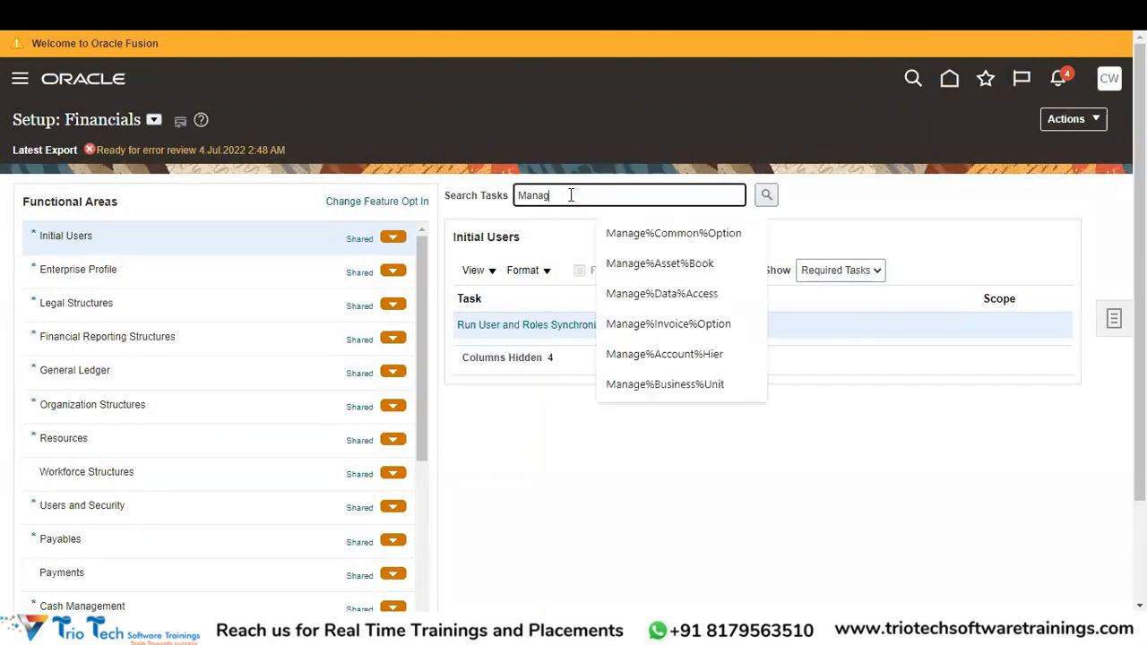
{"action": "key", "text": "BackSpace"}
{"action": "key", "text": "BackSpace"}
{"action": "key", "text": "BackSpace"}
{"action": "key", "text": "BackSpace"}
{"action": "key", "text": "BackSpace"}
{"action": "type", "text": "S"}
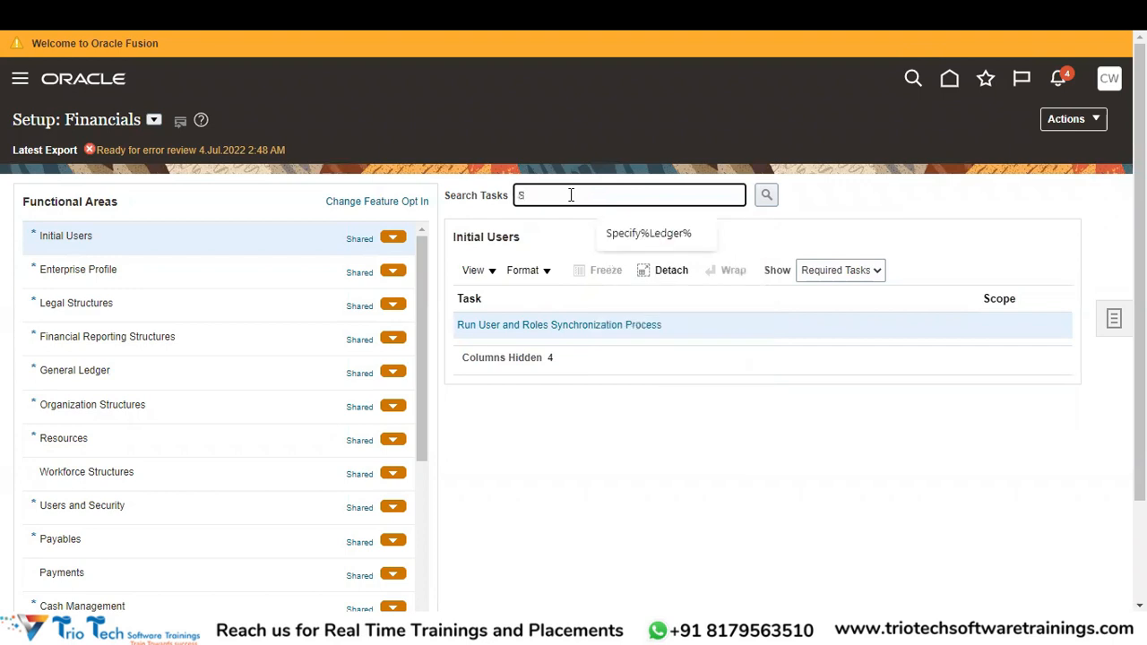
{"action": "type", "text": "pecify%Ledger%Option"}
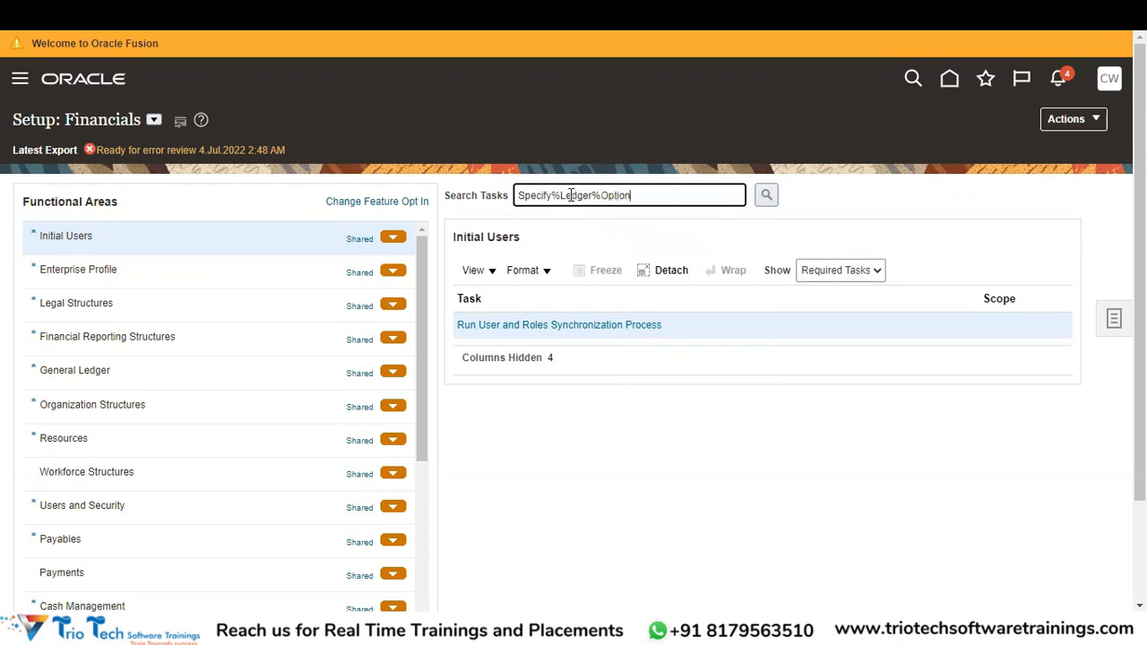
{"action": "key", "text": "Return"}
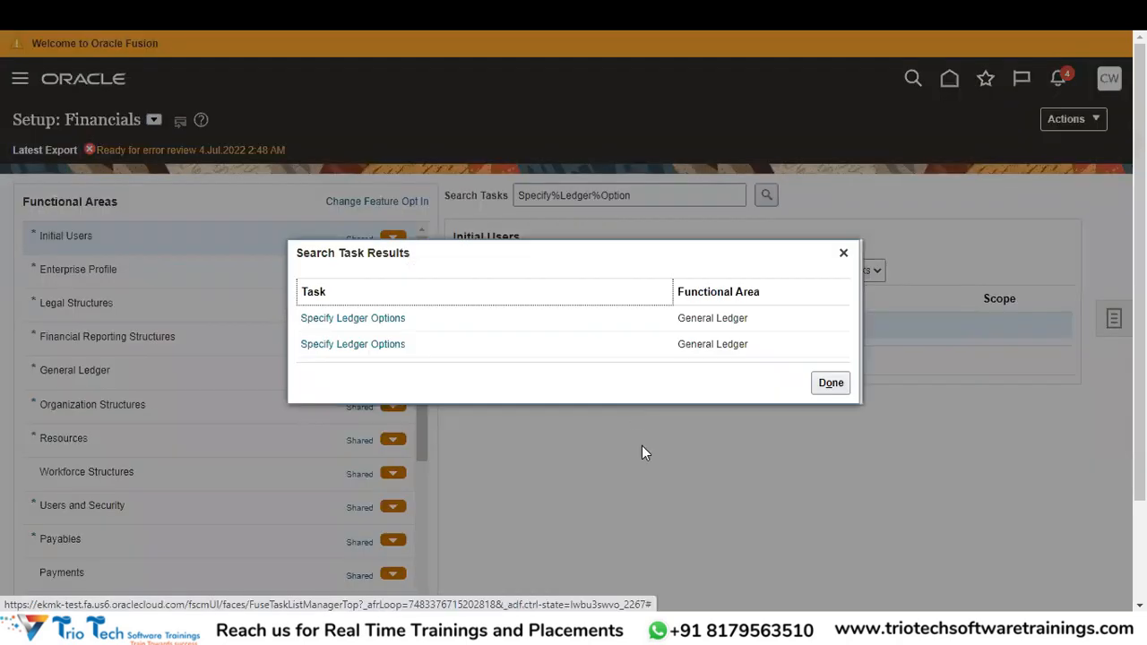
{"action": "left_click", "coordinate": [340, 316]}
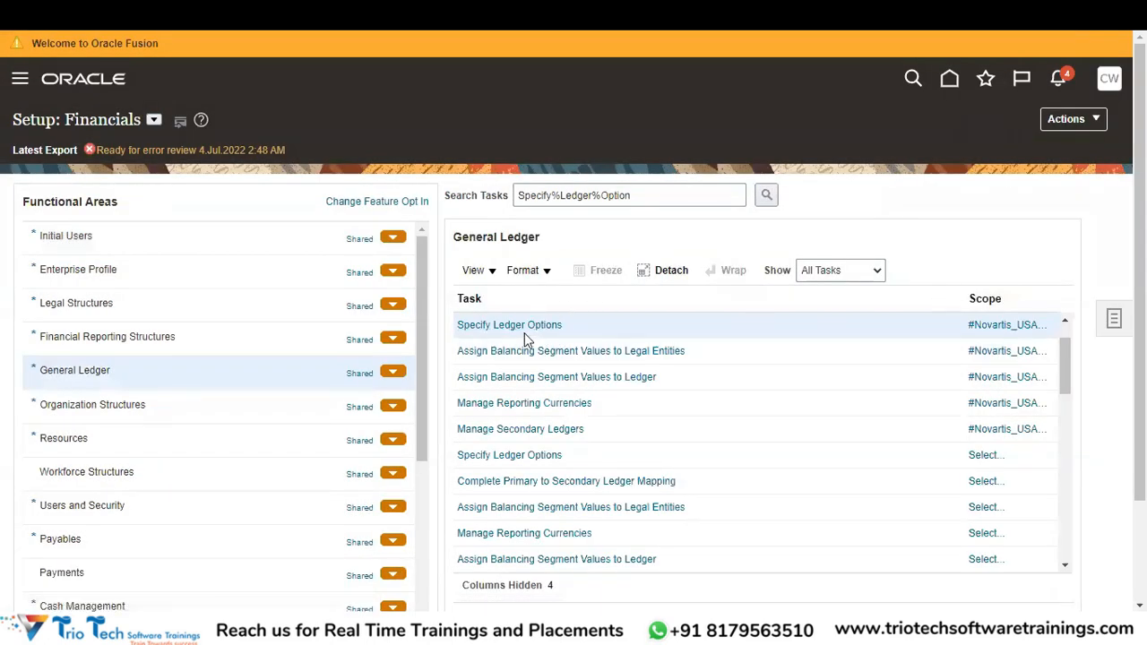
Open #Novartis_USA_Primary_Ledger's options and check its Sequencing section, which shows No sequencing.
{"action": "left_click", "coordinate": [538, 326]}
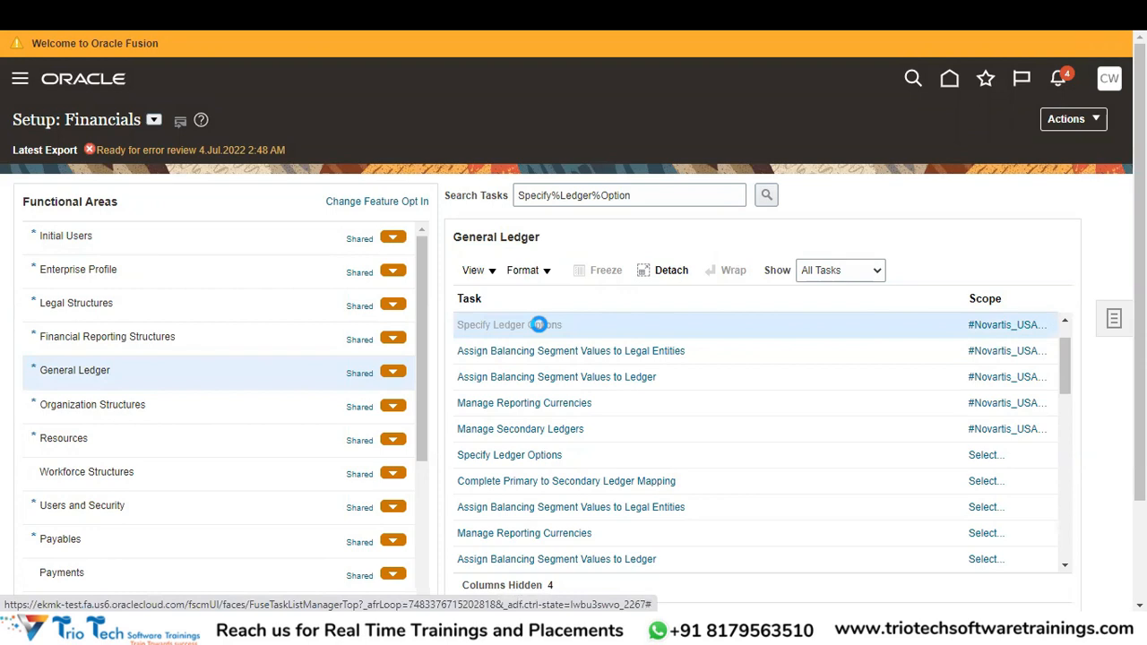
{"action": "left_click_drag", "start_coordinate": [1140, 193], "coordinate": [1140, 535]}
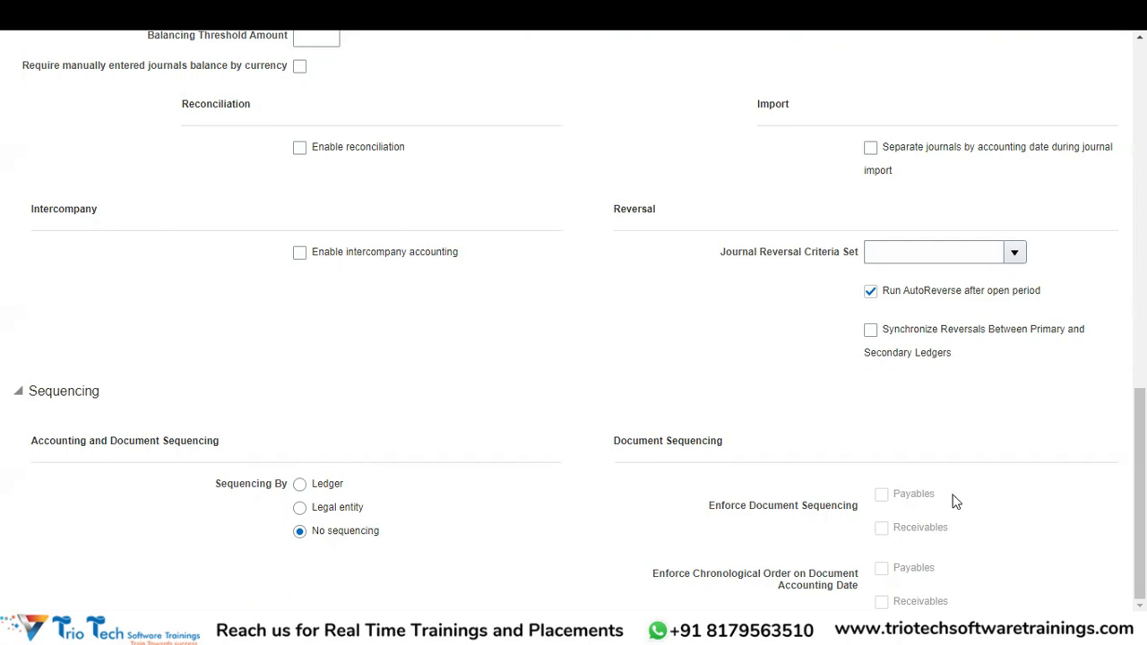
{"action": "left_click_drag", "start_coordinate": [1140, 493], "coordinate": [1140, 143]}
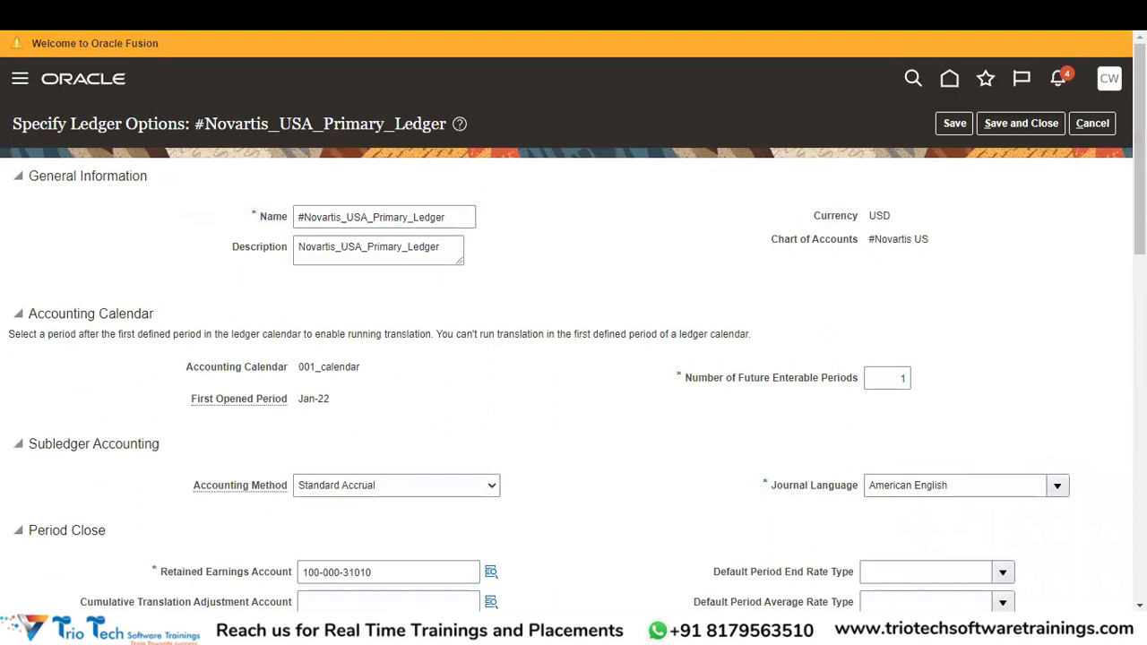
{"action": "key", "text": "ctrl+t"}
Sign in on the Oracle sign-in page in a new tab with the training user's ID and password.
{"action": "left_click", "coordinate": [228, 42]}
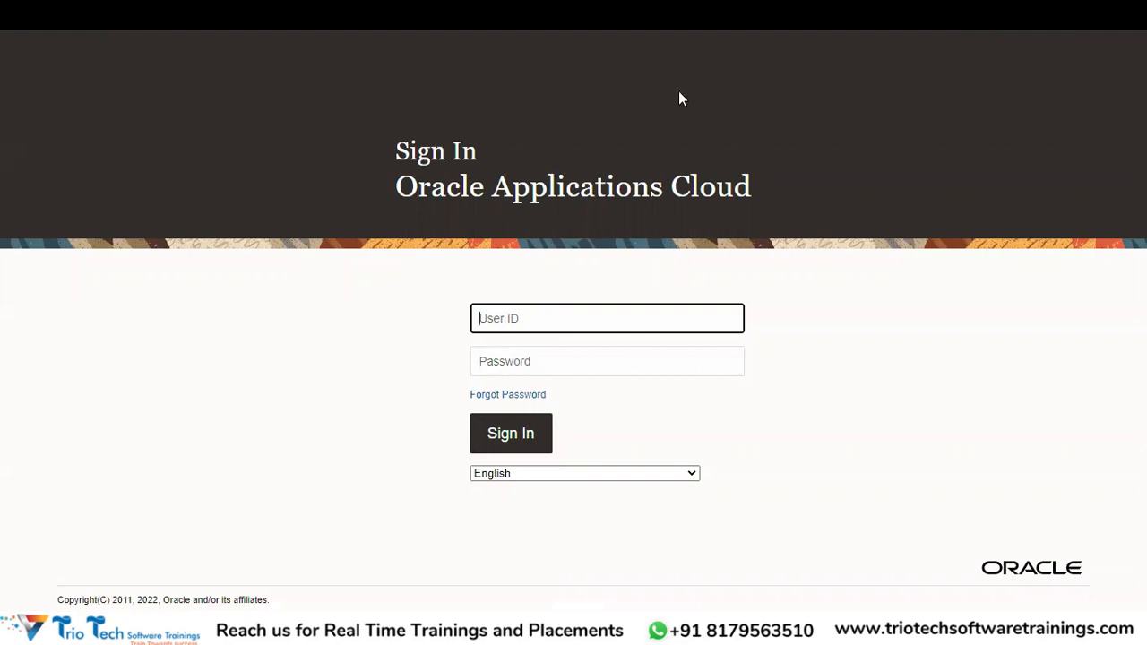
{"action": "left_click", "coordinate": [525, 318]}
{"action": "key", "text": "Tab"}
{"action": "type", "text": "********"}
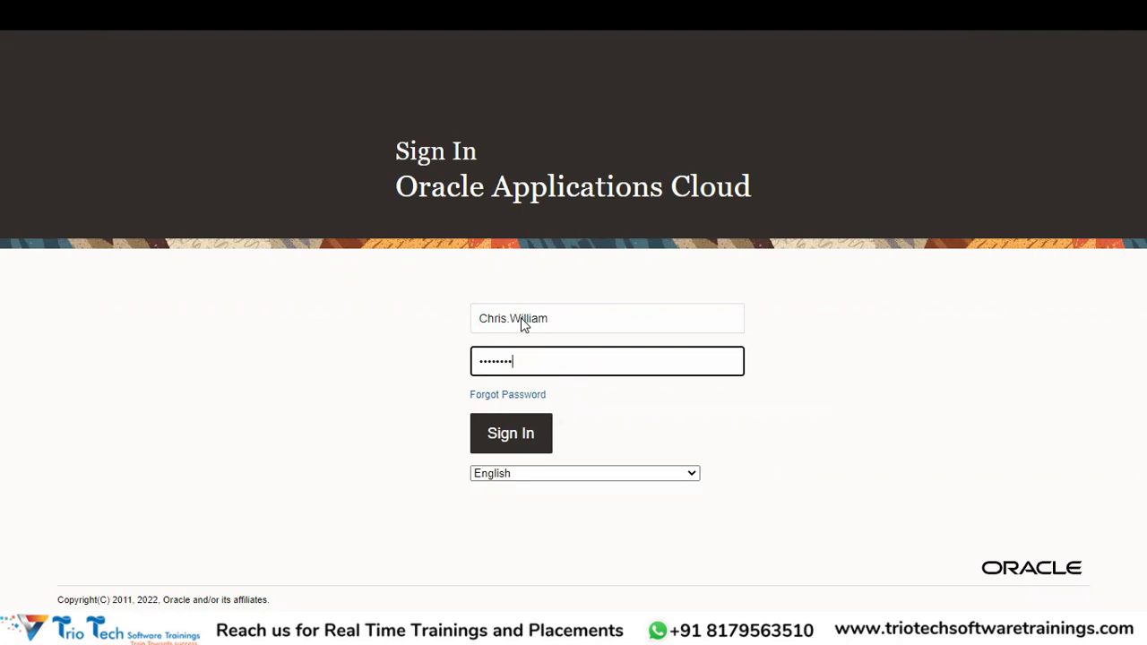
{"action": "key", "text": "Return"}
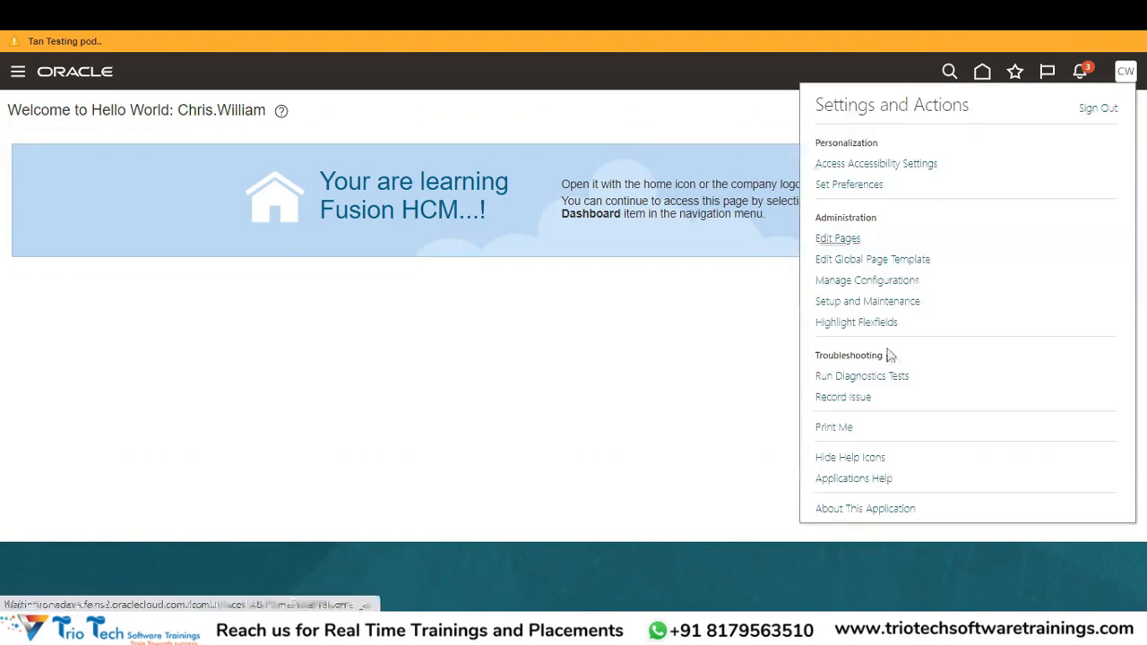
In Setup and Maintenance, change the setup offering from Compensation Management to Financials.
{"action": "left_click", "coordinate": [865, 303]}
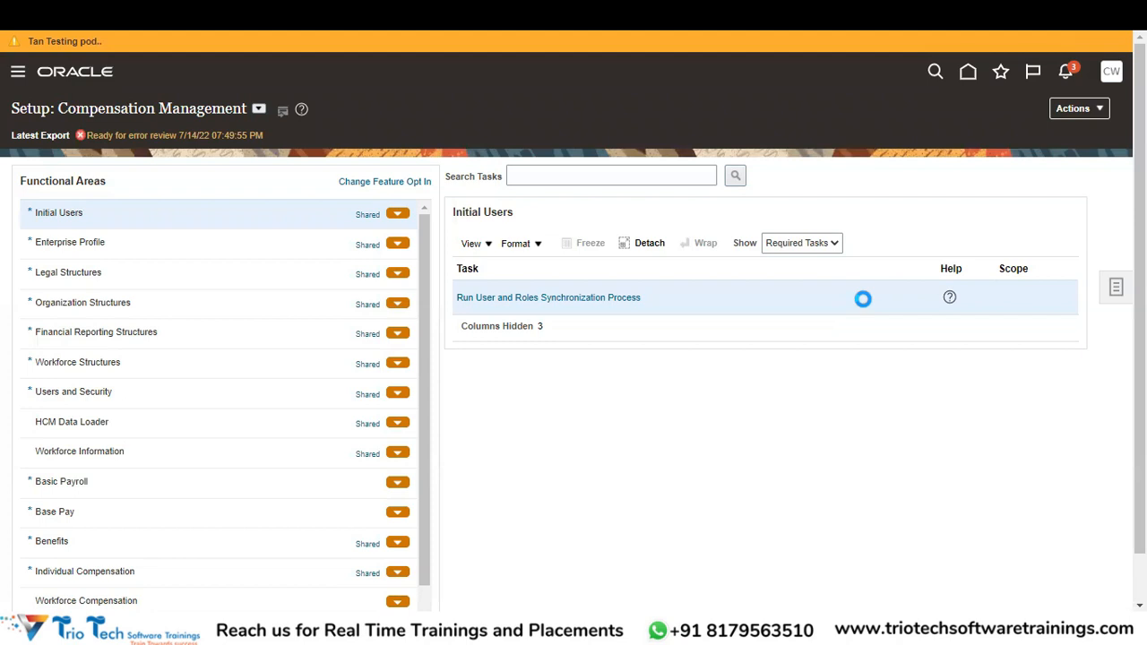
{"action": "left_click", "coordinate": [258, 109]}
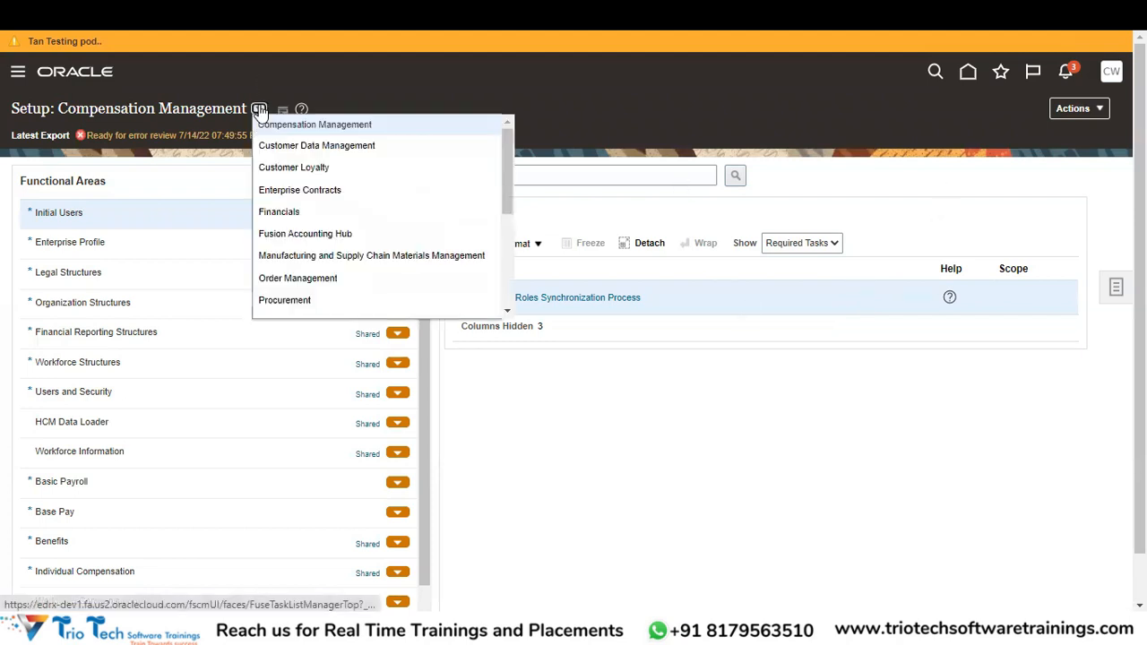
{"action": "left_click", "coordinate": [281, 209]}
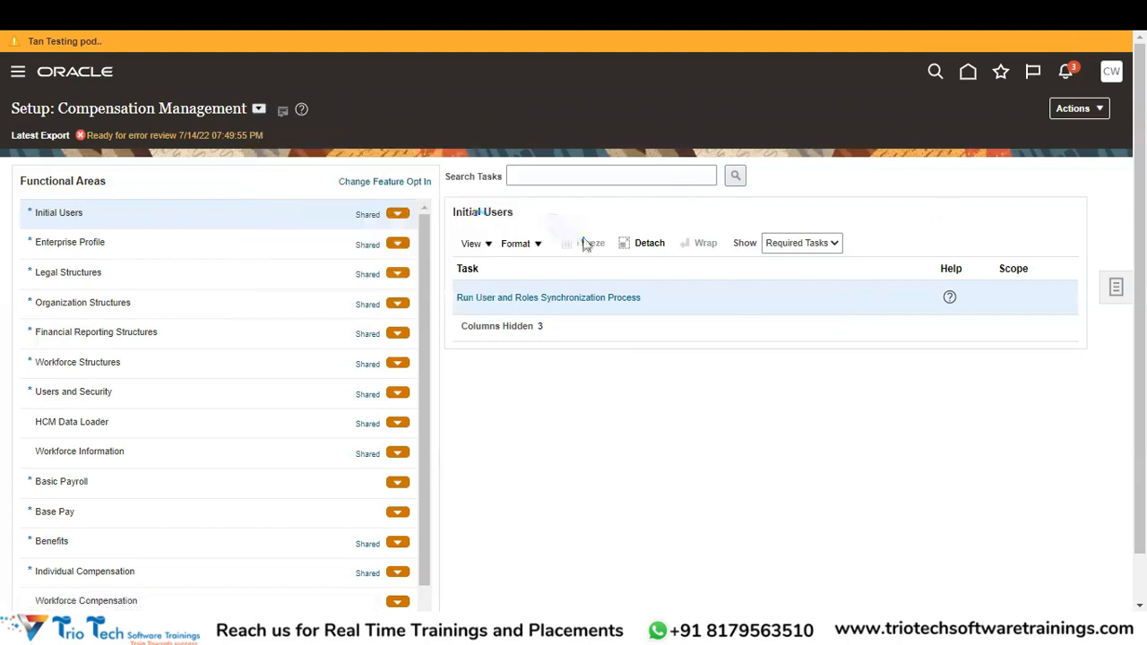
{"action": "left_click", "coordinate": [599, 177]}
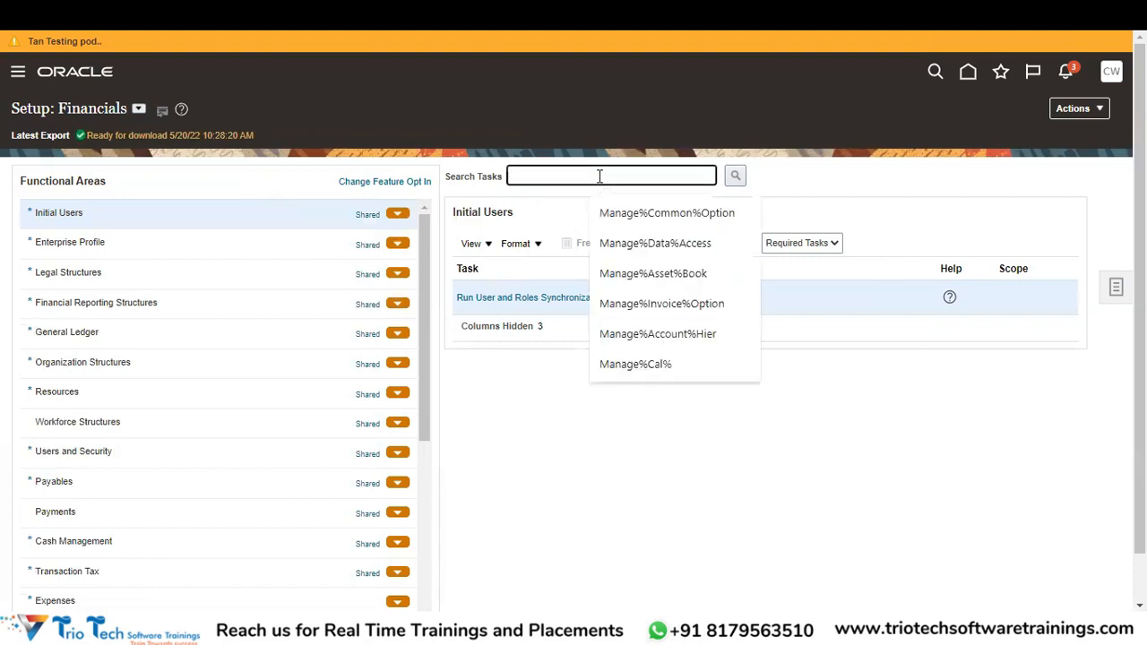
Search tasks for 'Manage%Document%Seq' and review the Payables, Receivables and Trading Community sequence tasks.
{"action": "type", "text": "Manage%D"}
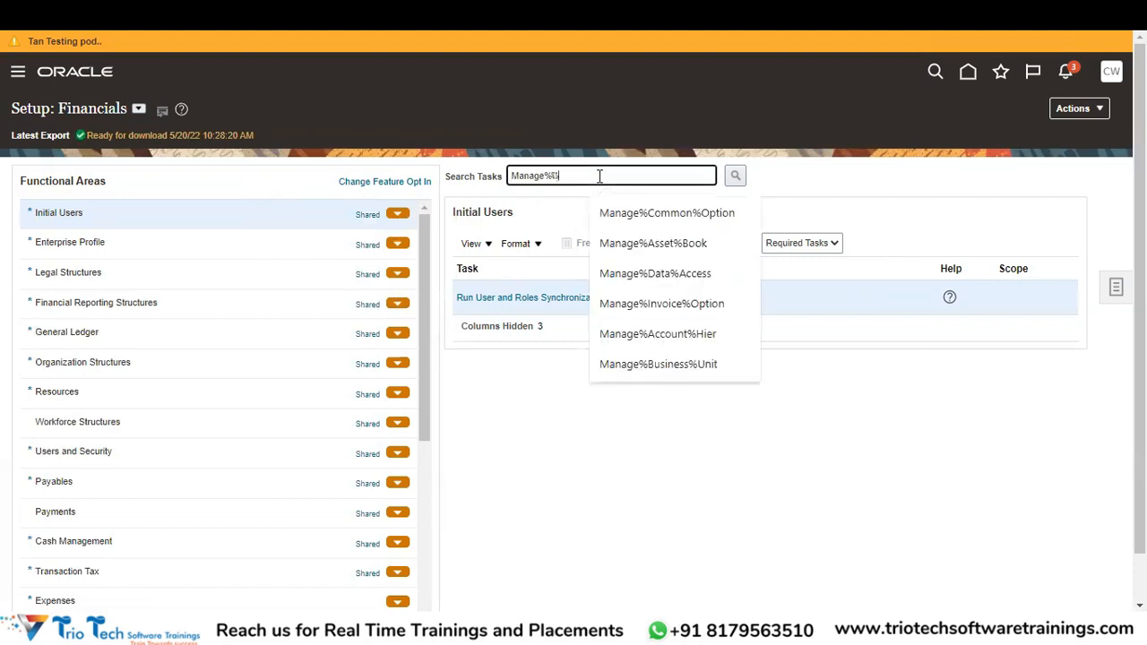
{"action": "type", "text": "ocument%Se"}
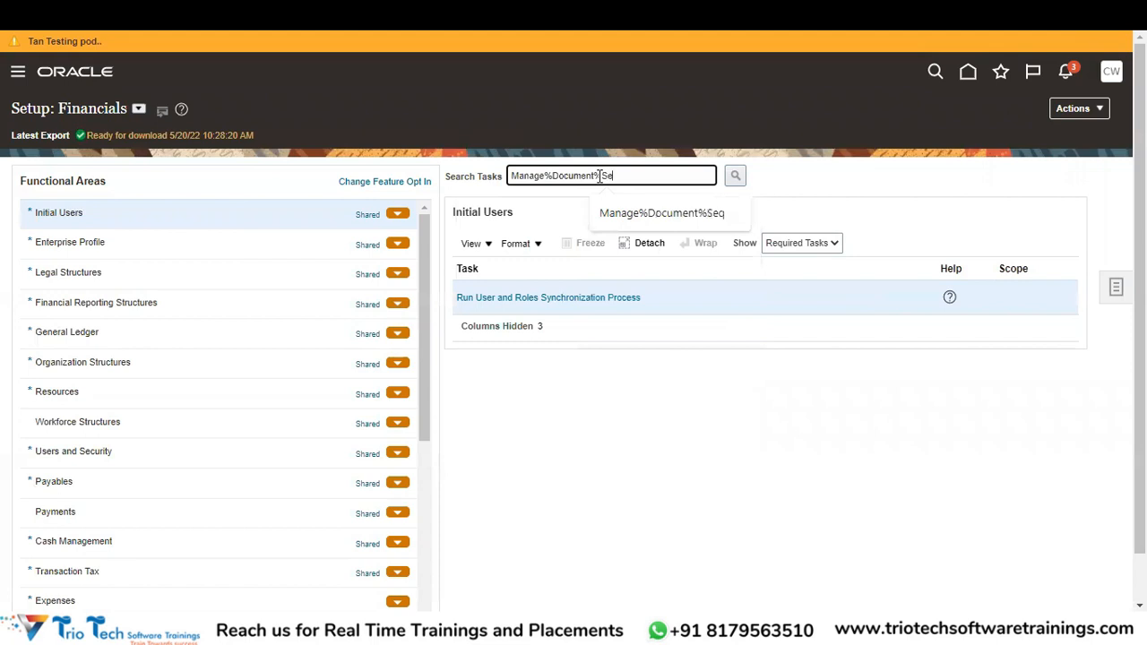
{"action": "type", "text": "q"}
{"action": "key", "text": "Tab"}
{"action": "key", "text": "Return"}
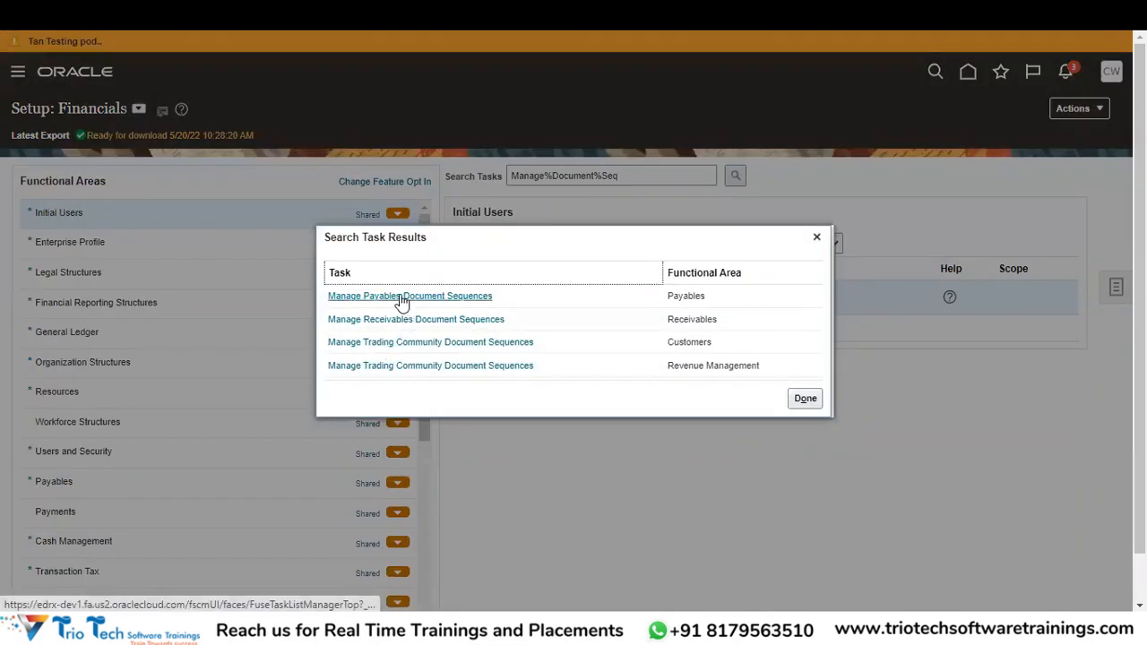
{"action": "left_click", "coordinate": [817, 237]}
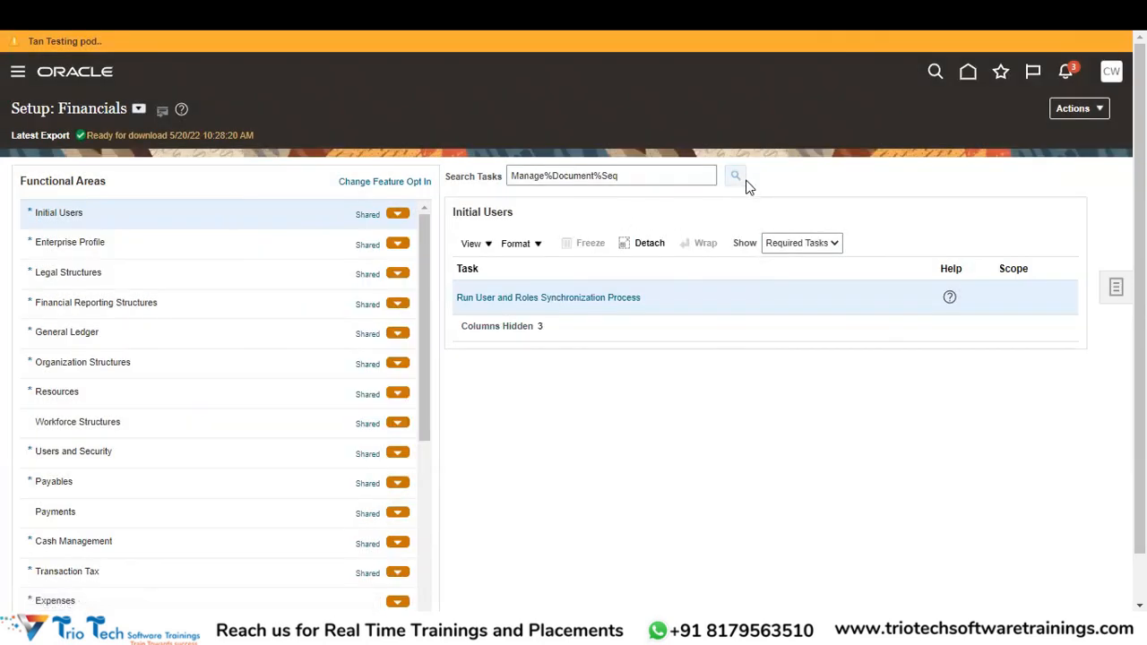
{"action": "left_click", "coordinate": [736, 176]}
Replace the task search with 'Specify%Ledger%Option' and go to Specify Ledger Options.
{"action": "left_click", "coordinate": [816, 237]}
{"action": "left_click_drag", "start_coordinate": [633, 178], "coordinate": [436, 190]}
{"action": "type", "text": "Spe"}
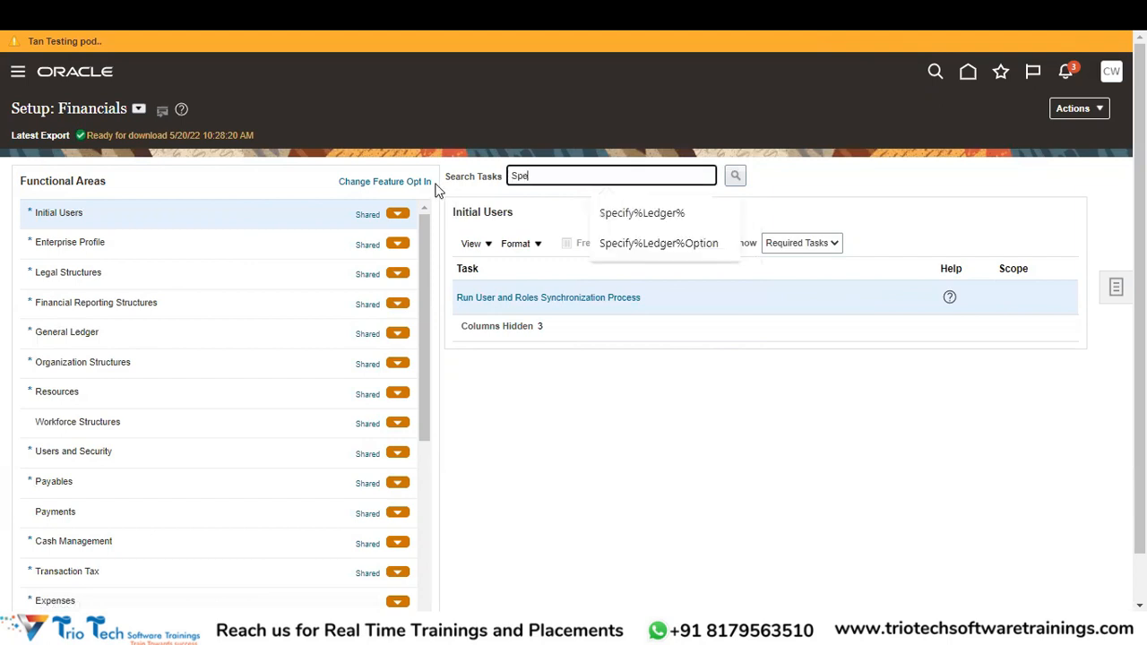
{"action": "type", "text": "cify%Ledger%Option"}
{"action": "key", "text": "Return"}
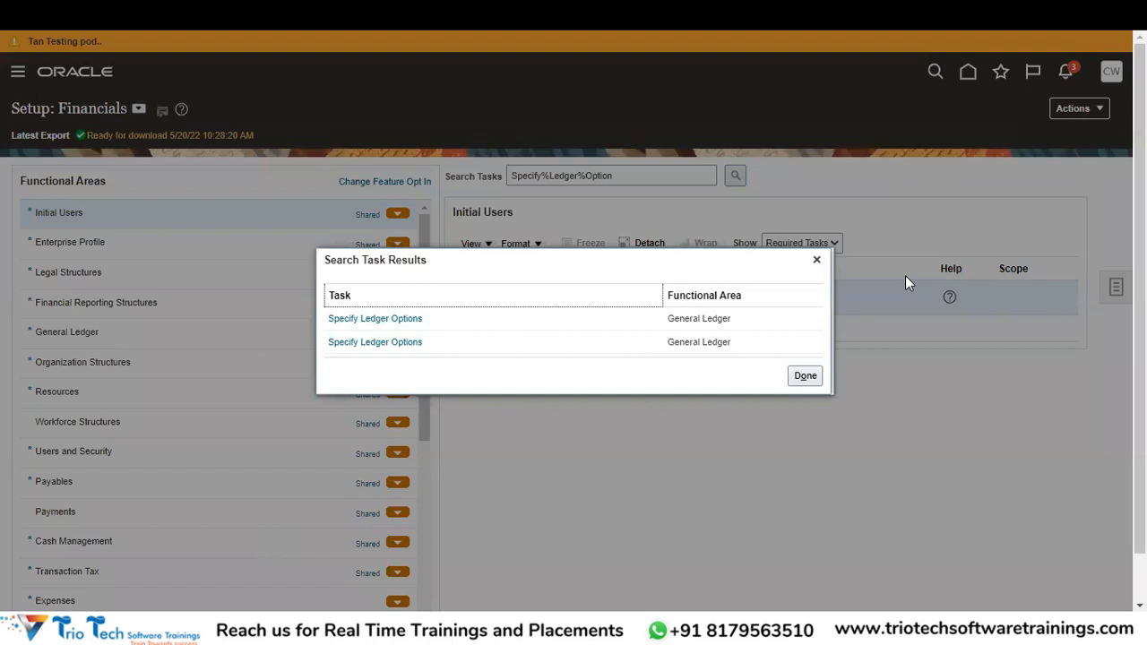
{"action": "left_click", "coordinate": [389, 319]}
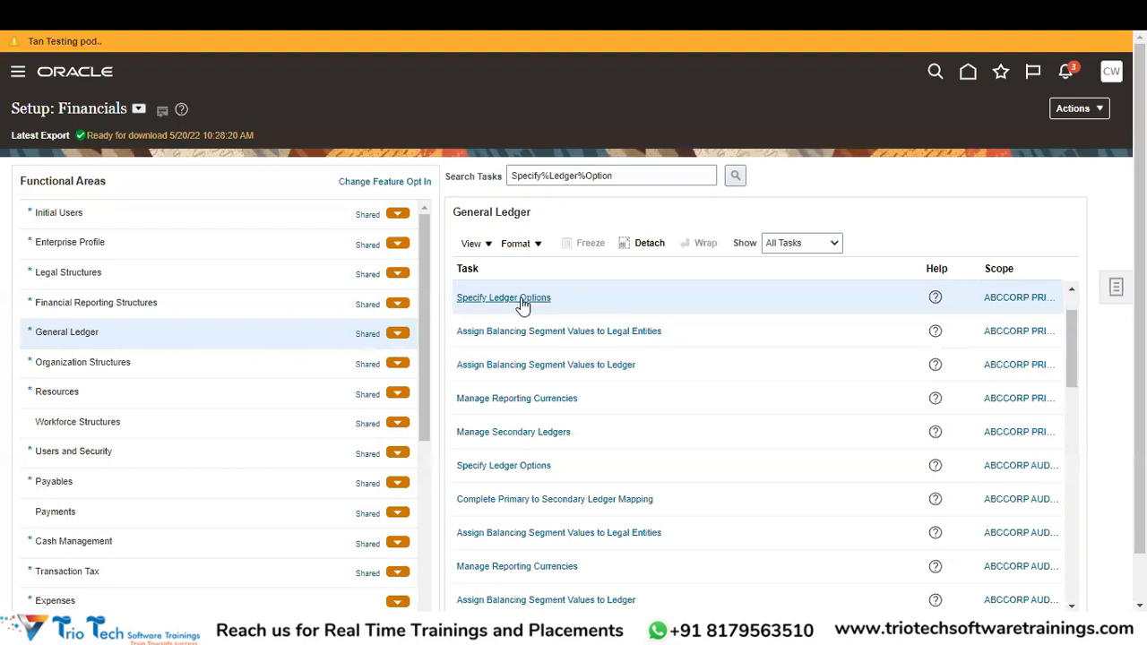
Set sequencing by ledger for ABCCORP PRIMARY LEDGER and save the ledger options.
{"action": "left_click", "coordinate": [519, 298]}
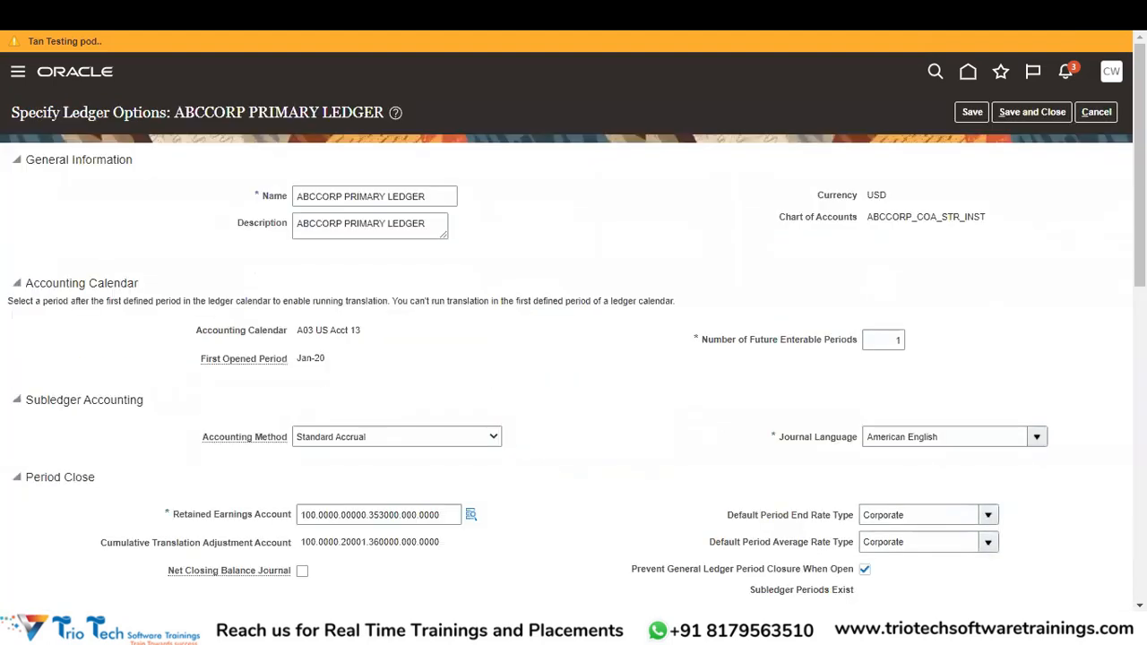
{"action": "scroll", "coordinate": [317, 547], "scroll_direction": "down", "scroll_amount": 8}
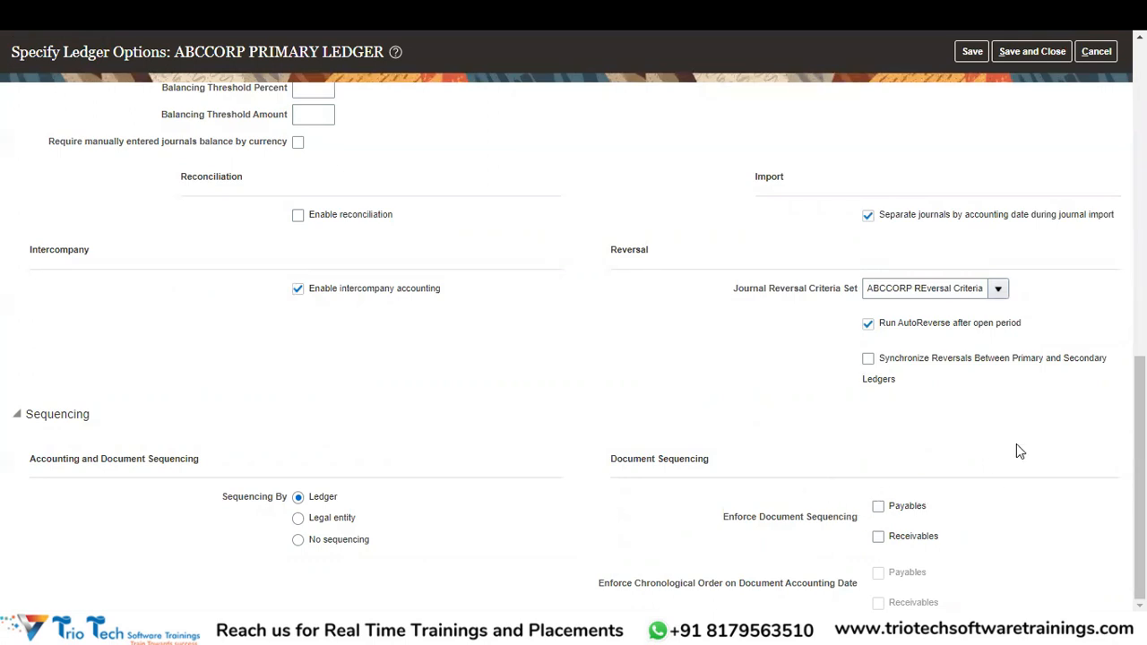
{"action": "left_click_drag", "start_coordinate": [1139, 409], "coordinate": [1139, 94]}
{"action": "left_click", "coordinate": [1029, 111]}
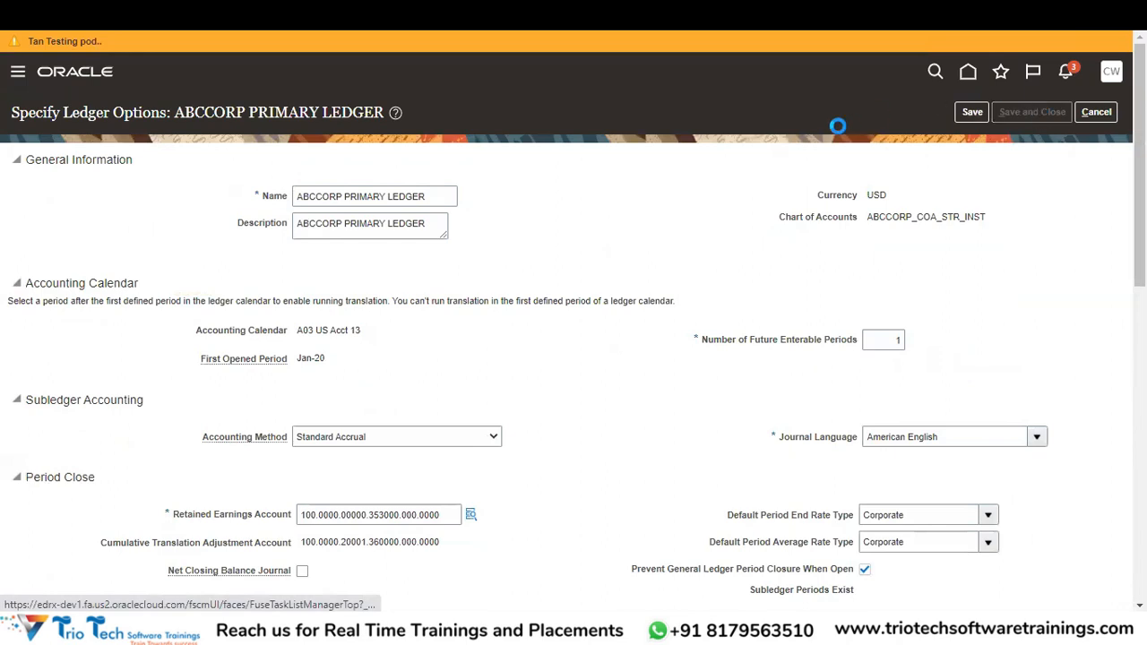
Search tasks for 'Manage%Document%Seq' and open Manage Payables Document Sequences.
{"action": "left_click_drag", "start_coordinate": [632, 175], "coordinate": [445, 180]}
{"action": "type", "text": "Manage"}
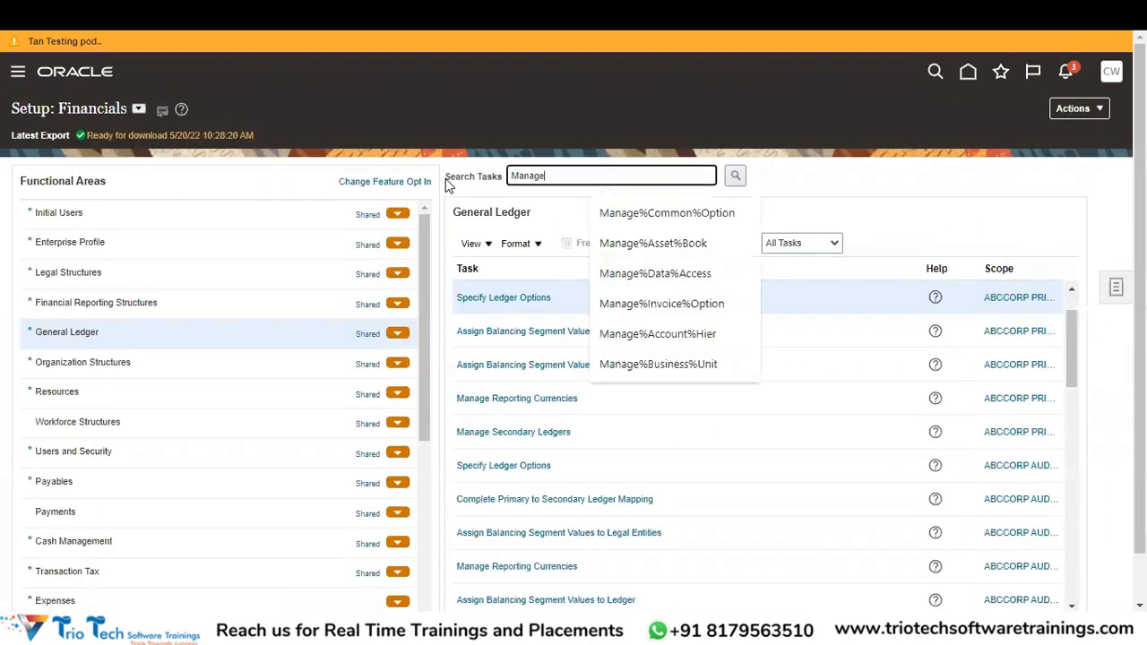
{"action": "type", "text": "%Document%Seq"}
{"action": "key", "text": "Tab"}
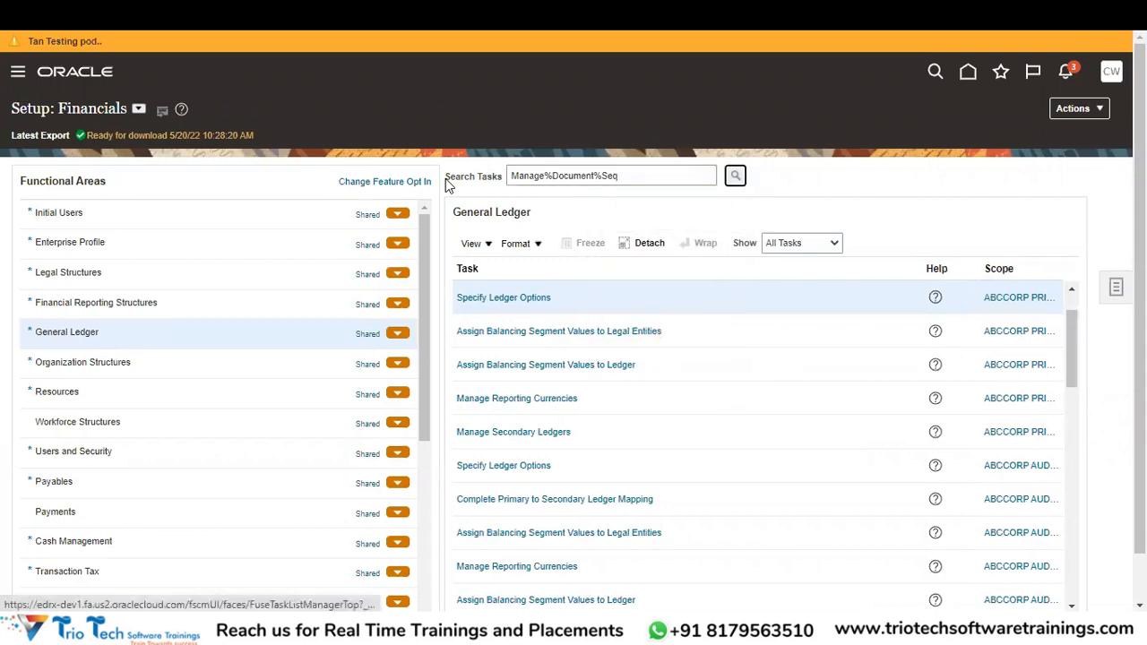
{"action": "key", "text": "Return"}
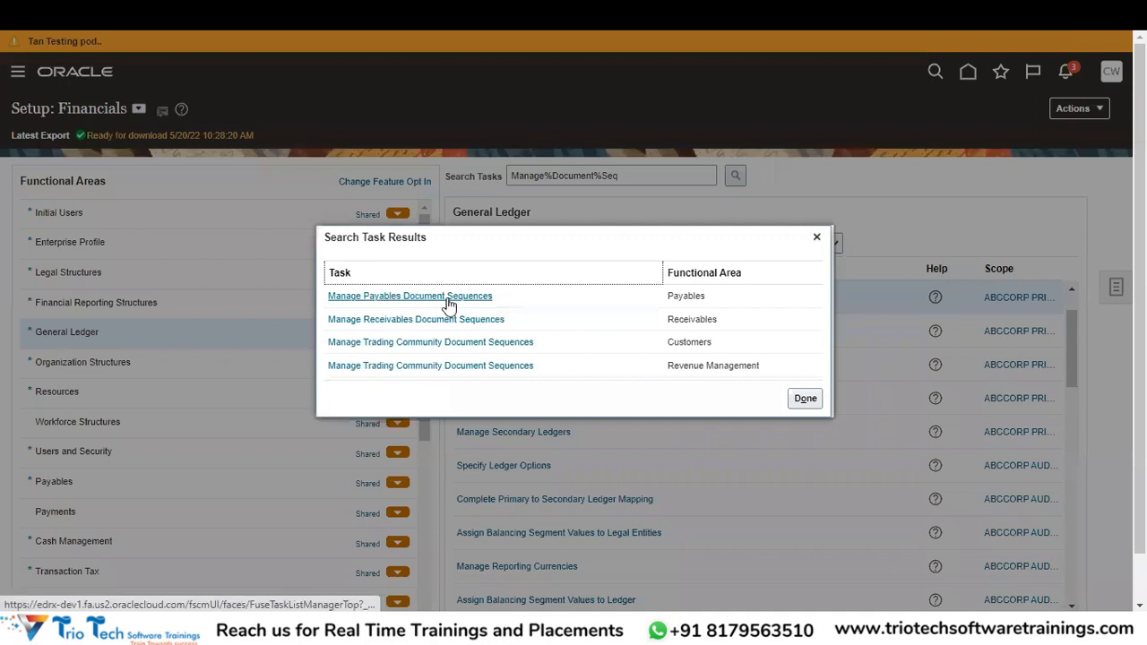
{"action": "left_click", "coordinate": [463, 297]}
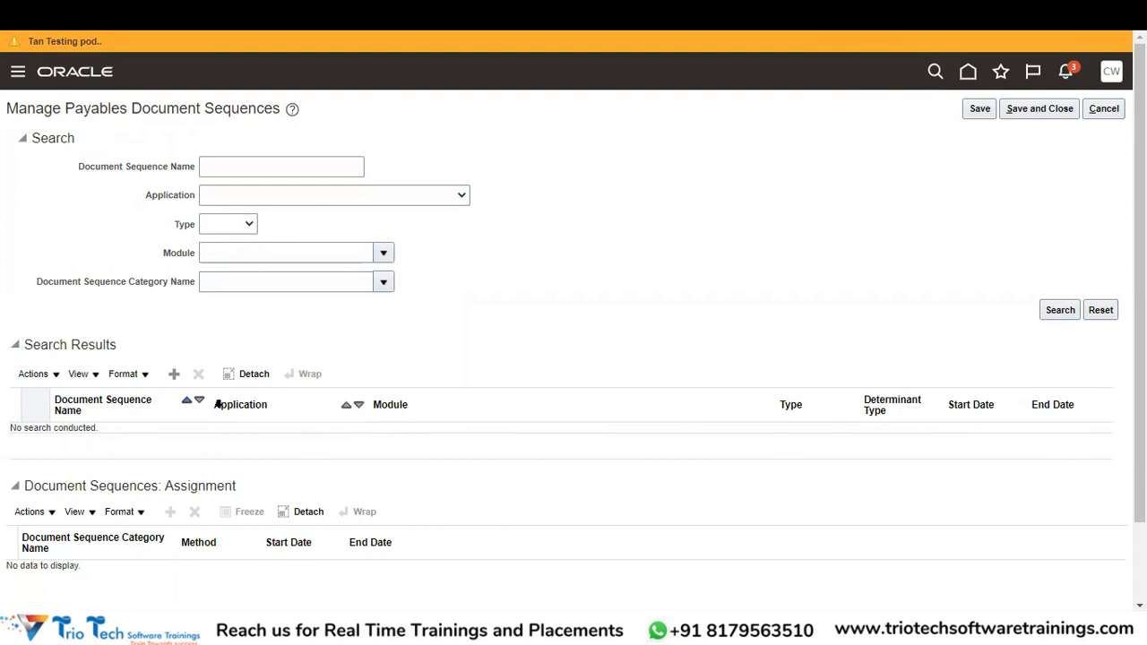
Add a blank document sequence row and review its Type choices: Automatic, Manual and Gapless.
{"action": "left_click", "coordinate": [174, 376]}
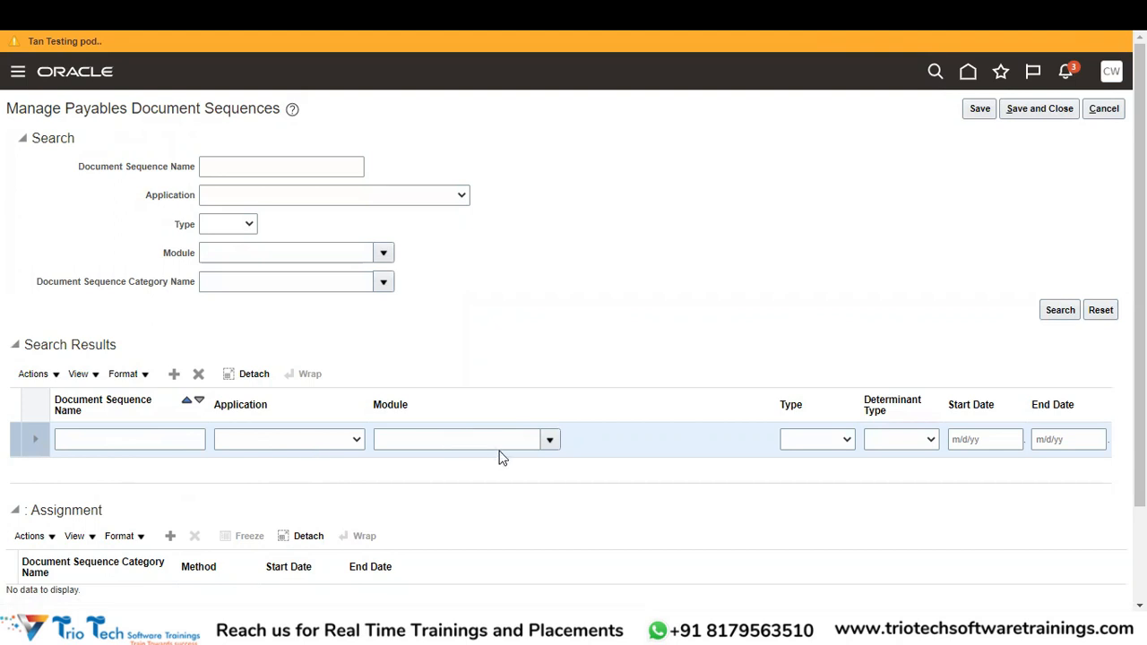
{"action": "left_click", "coordinate": [841, 444]}
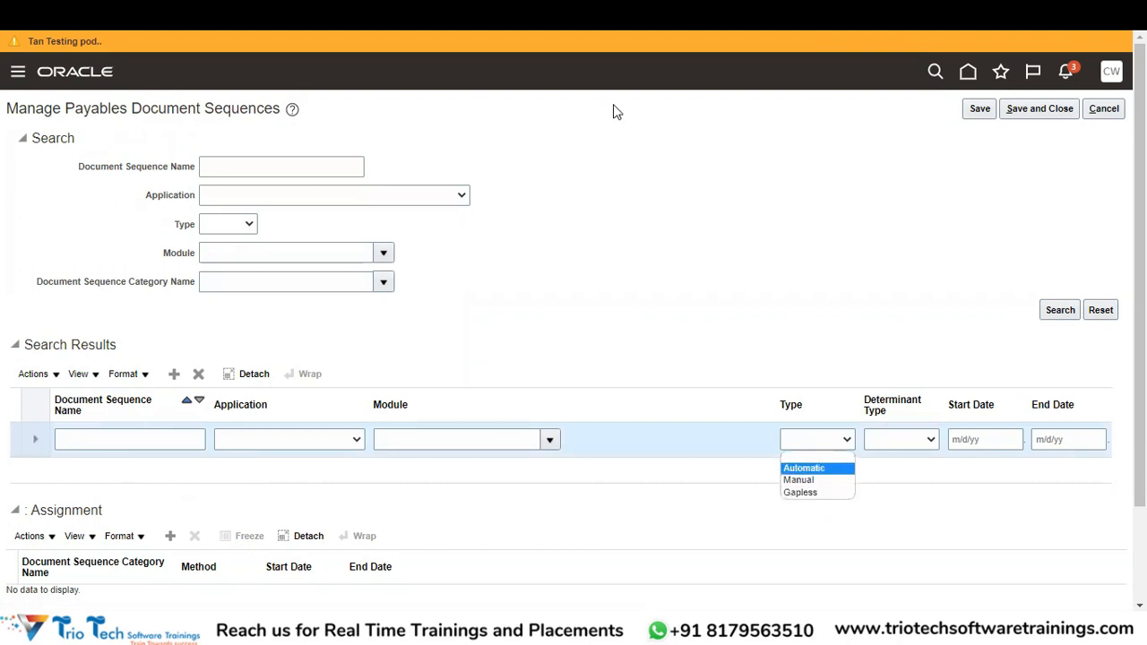
{"action": "left_click", "coordinate": [613, 111]}
{"action": "left_click", "coordinate": [820, 439]}
Review the Determinant Type options for the new row, leaving the type unset.
{"action": "left_click", "coordinate": [929, 488]}
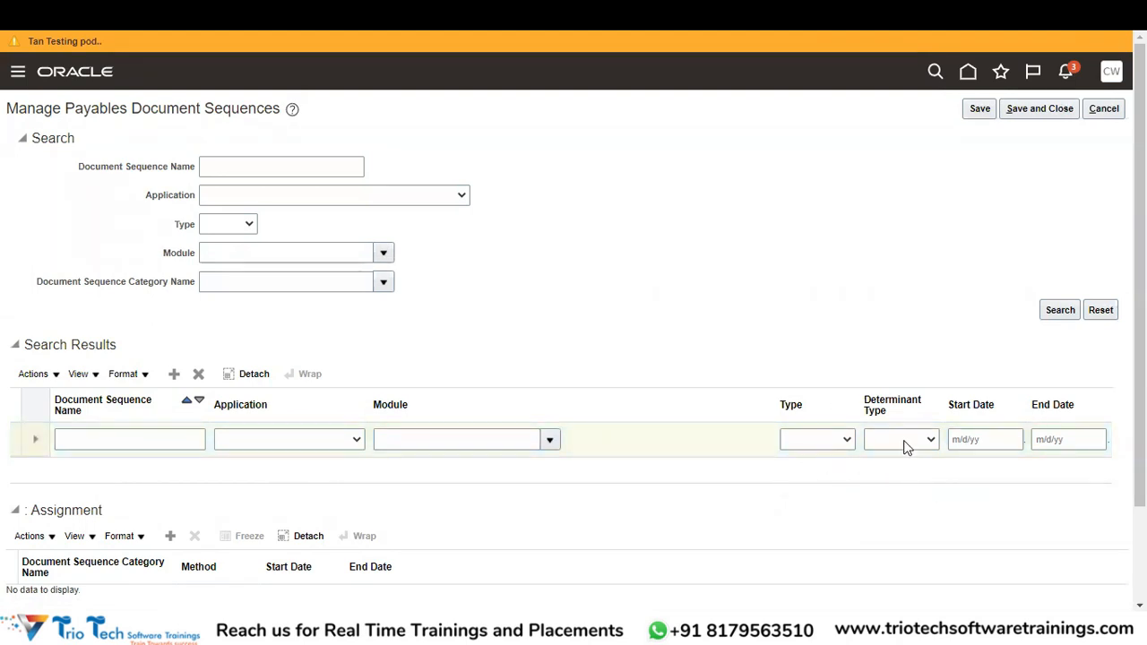
{"action": "left_click", "coordinate": [907, 445]}
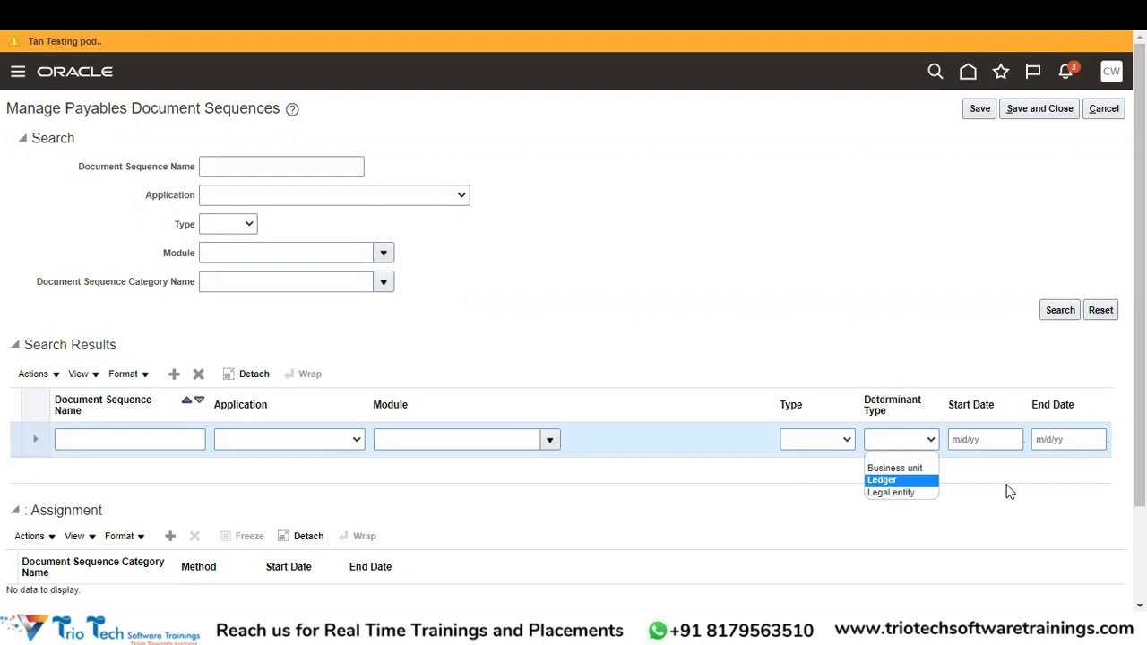
{"action": "left_click_drag", "start_coordinate": [1140, 345], "coordinate": [1140, 376]}
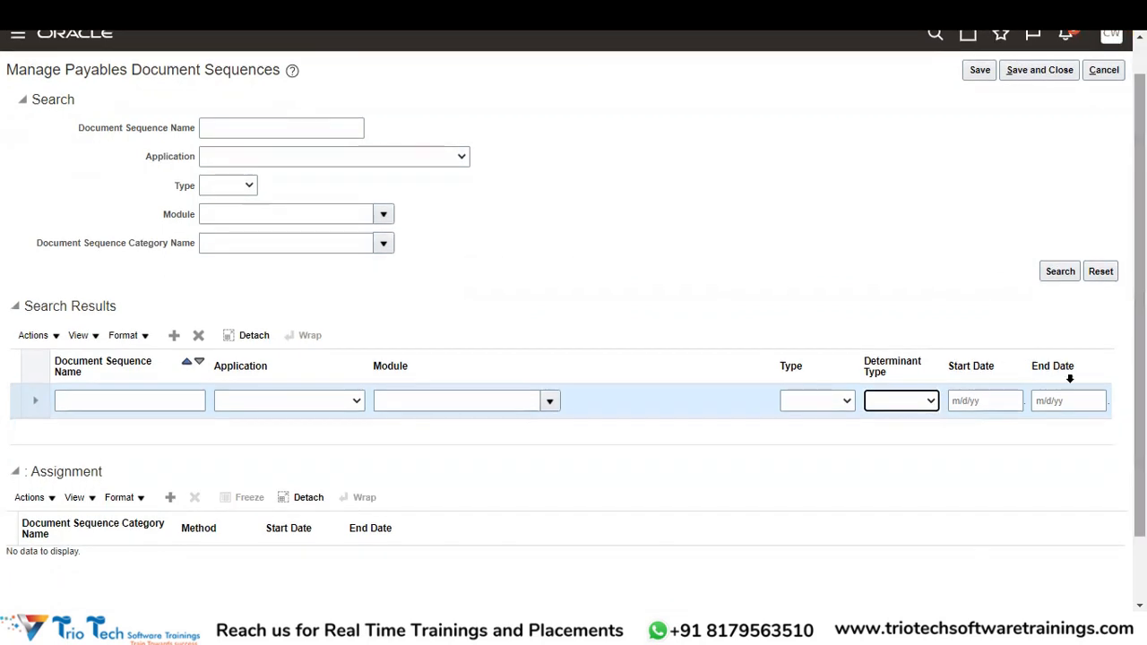
{"action": "left_click", "coordinate": [908, 406]}
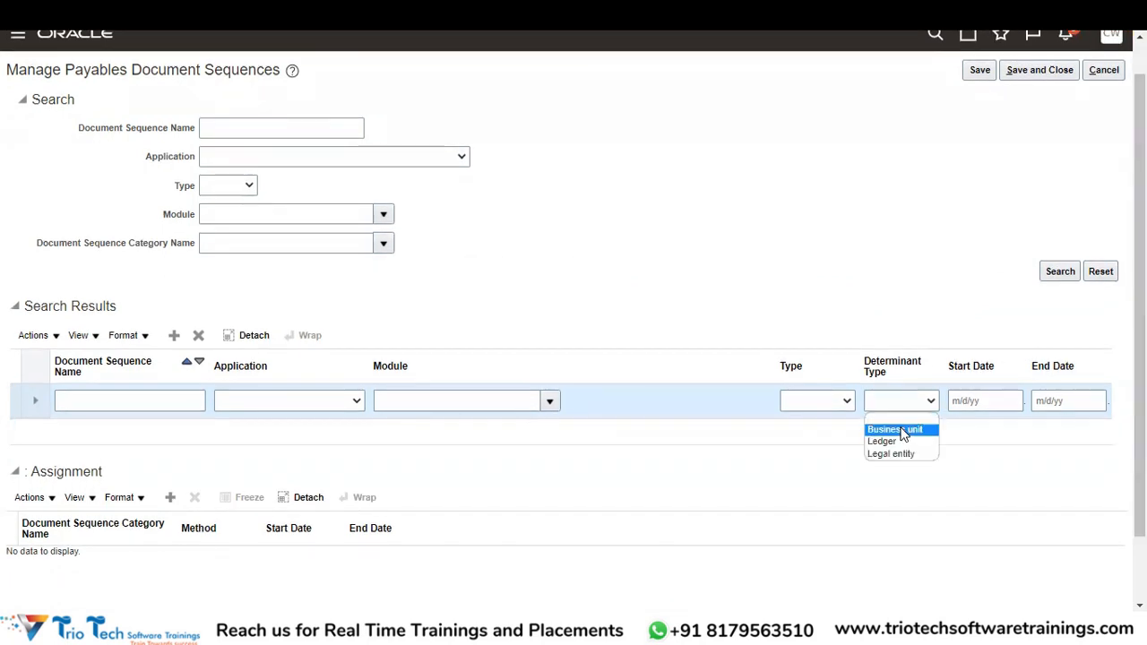
{"action": "left_click", "coordinate": [911, 269]}
{"action": "scroll", "coordinate": [857, 505], "scroll_direction": "down", "scroll_amount": 2}
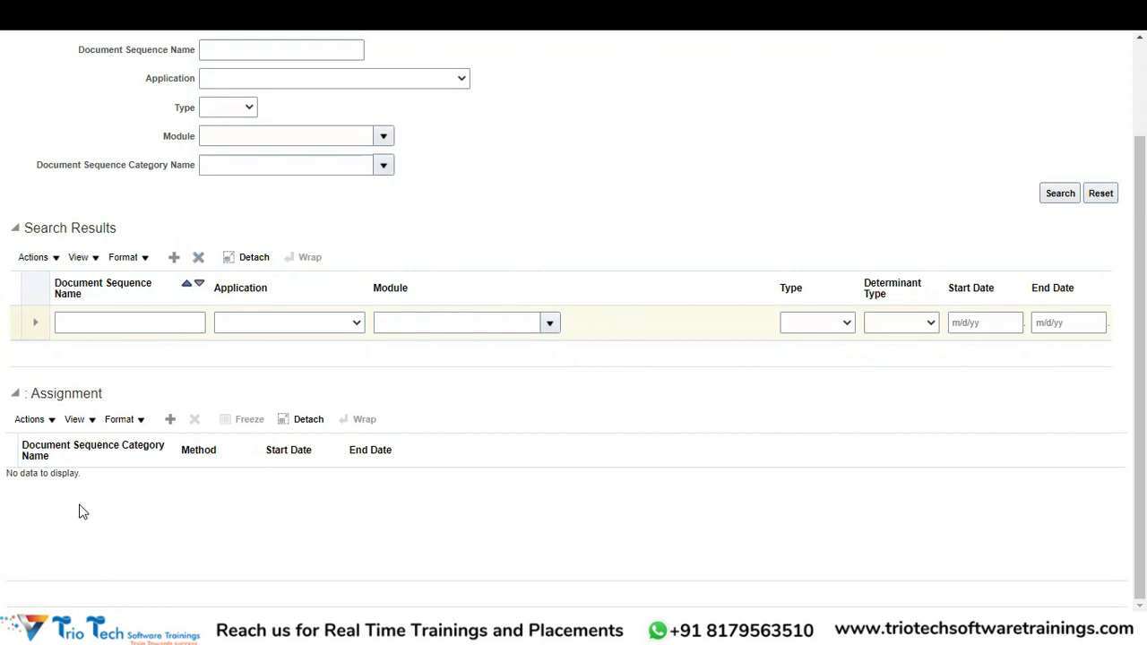
Delete the blank sequence row and confirm Yes in the Warning dialog.
{"action": "left_click_drag", "start_coordinate": [1140, 269], "coordinate": [1140, 174]}
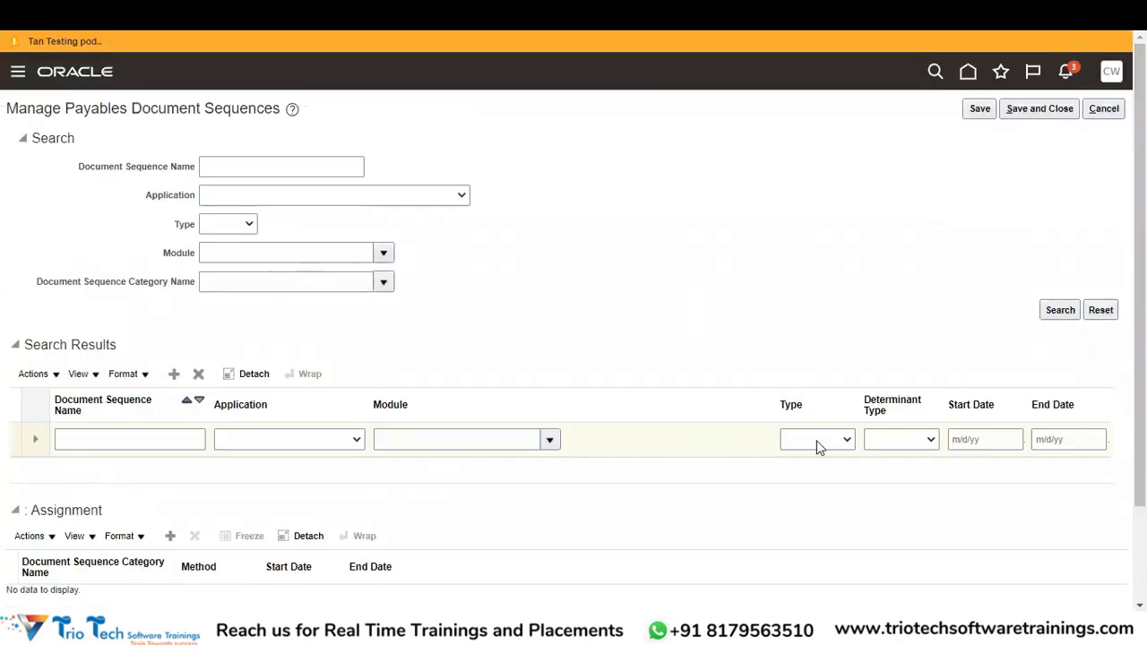
{"action": "left_click", "coordinate": [112, 447]}
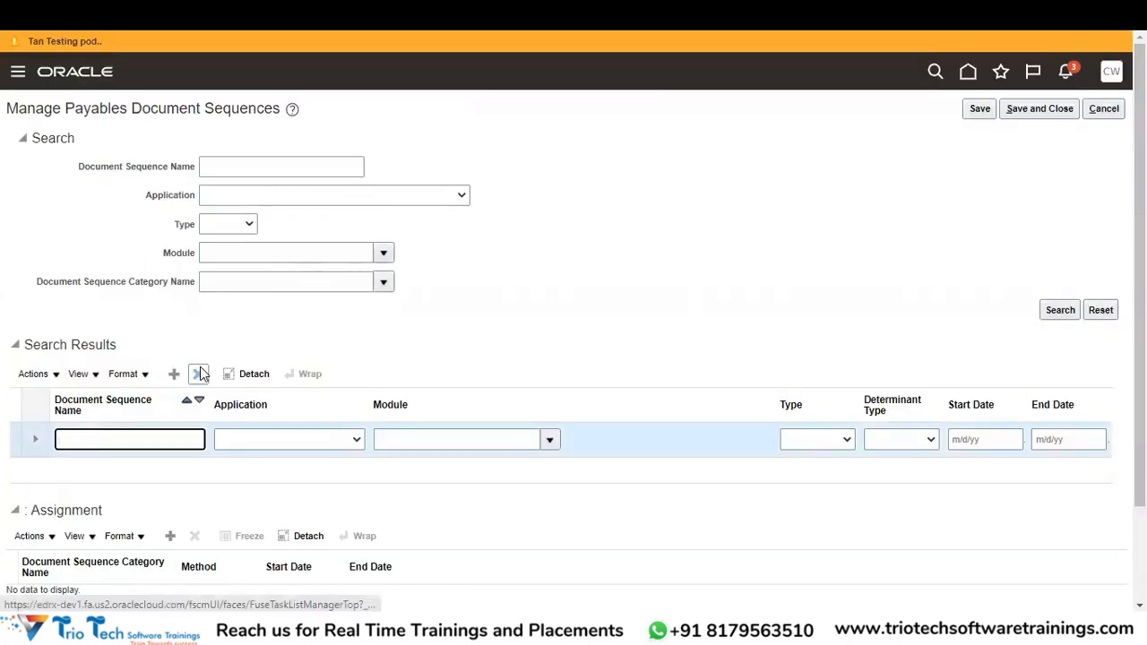
{"action": "left_click", "coordinate": [199, 374]}
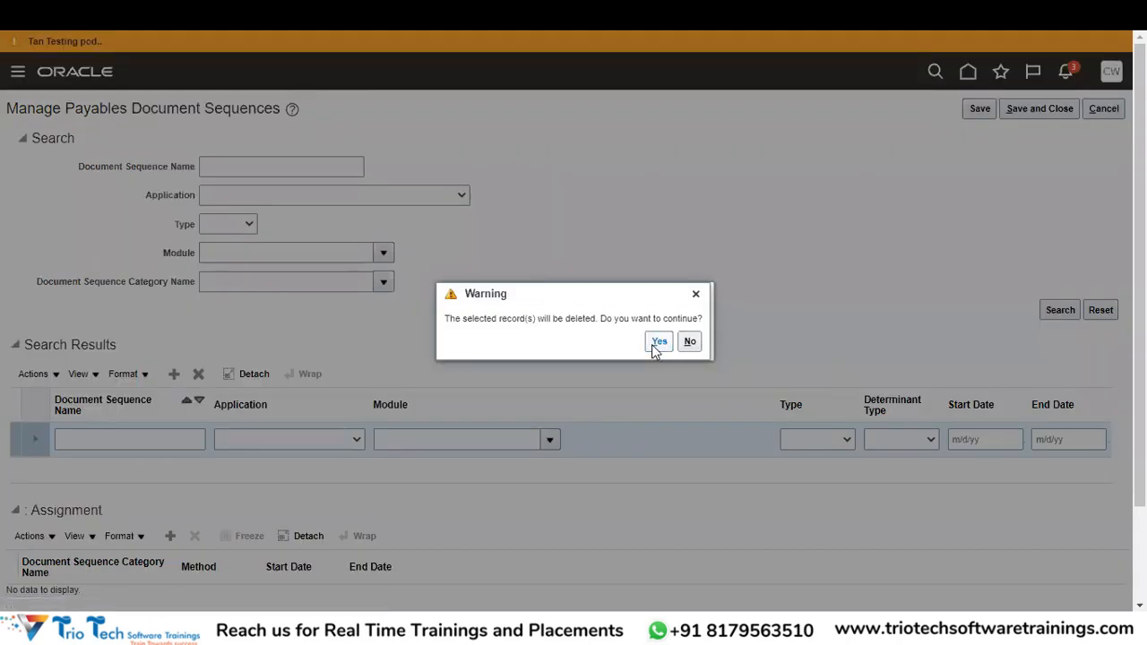
{"action": "left_click", "coordinate": [655, 346]}
Search sequences named 'ABCCORP' to list ABCCORP_AP_DOC_SEQ_23 and its ABCCORP PRIMARY LEDGER assignments.
{"action": "left_click", "coordinate": [287, 165]}
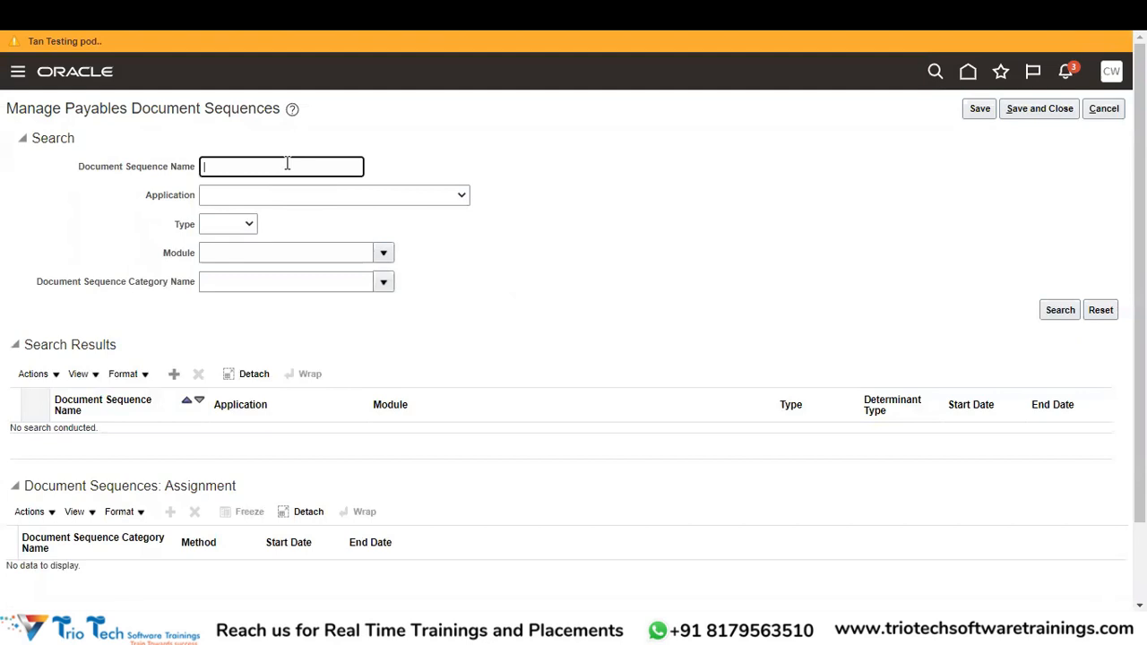
{"action": "type", "text": "ABCCORP"}
{"action": "left_click", "coordinate": [1058, 317]}
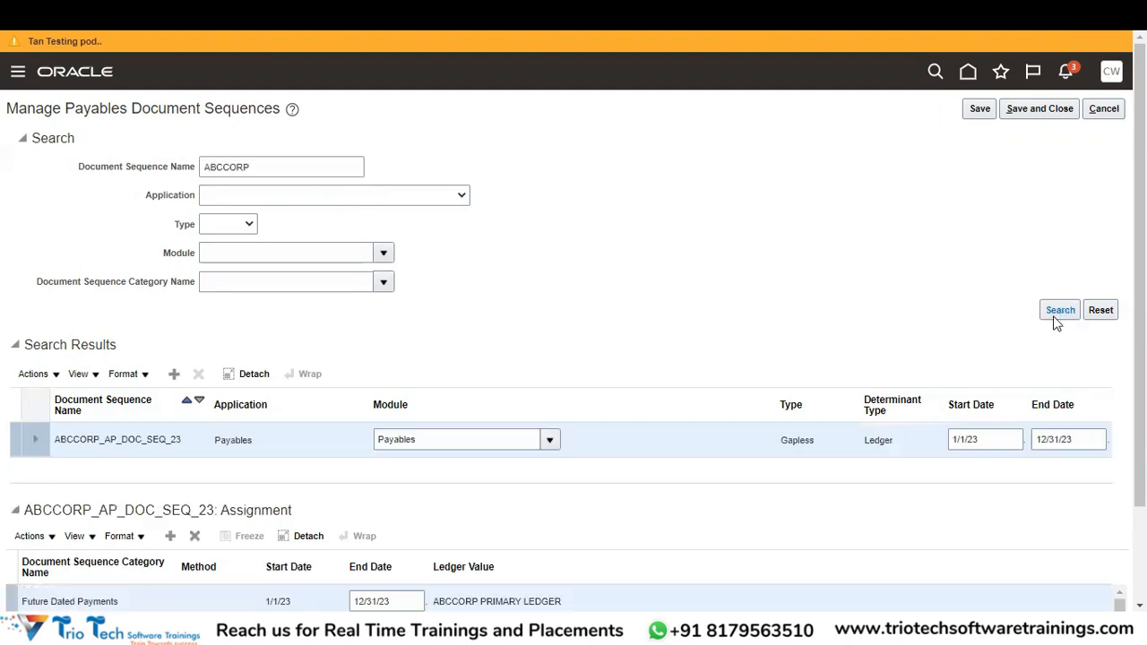
{"action": "scroll", "coordinate": [422, 303], "scroll_direction": "down", "scroll_amount": 2}
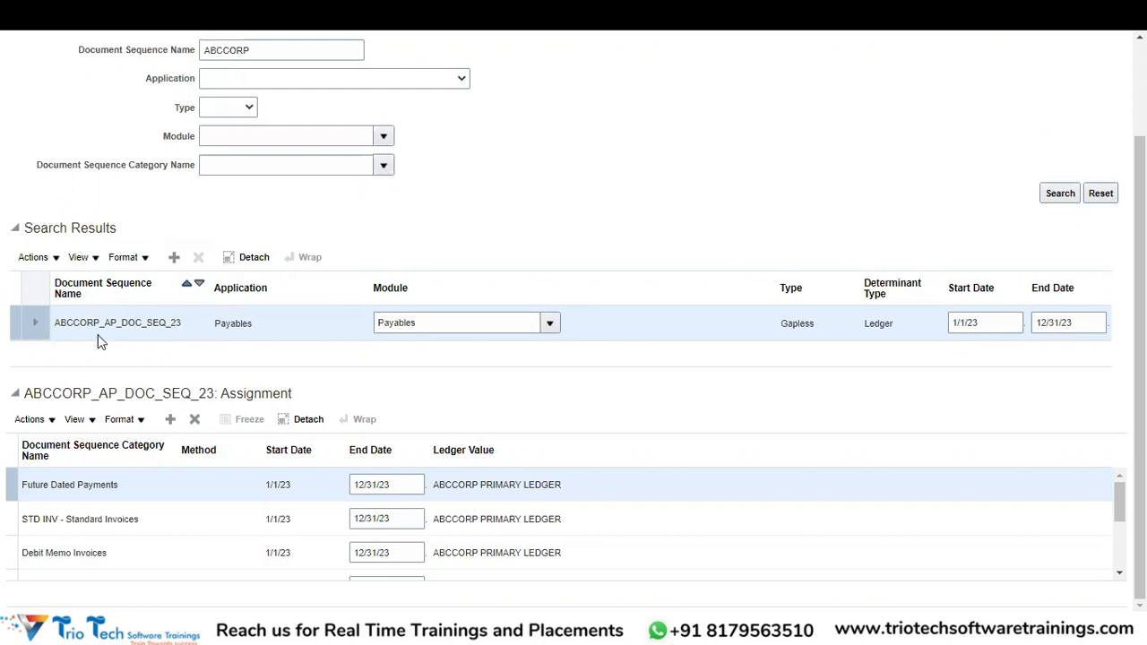
Expand ABCCORP_AP_DOC_SEQ_23 to show initial value 2,300,000,001 and last number 2,300,000,009.
{"action": "left_click", "coordinate": [36, 328]}
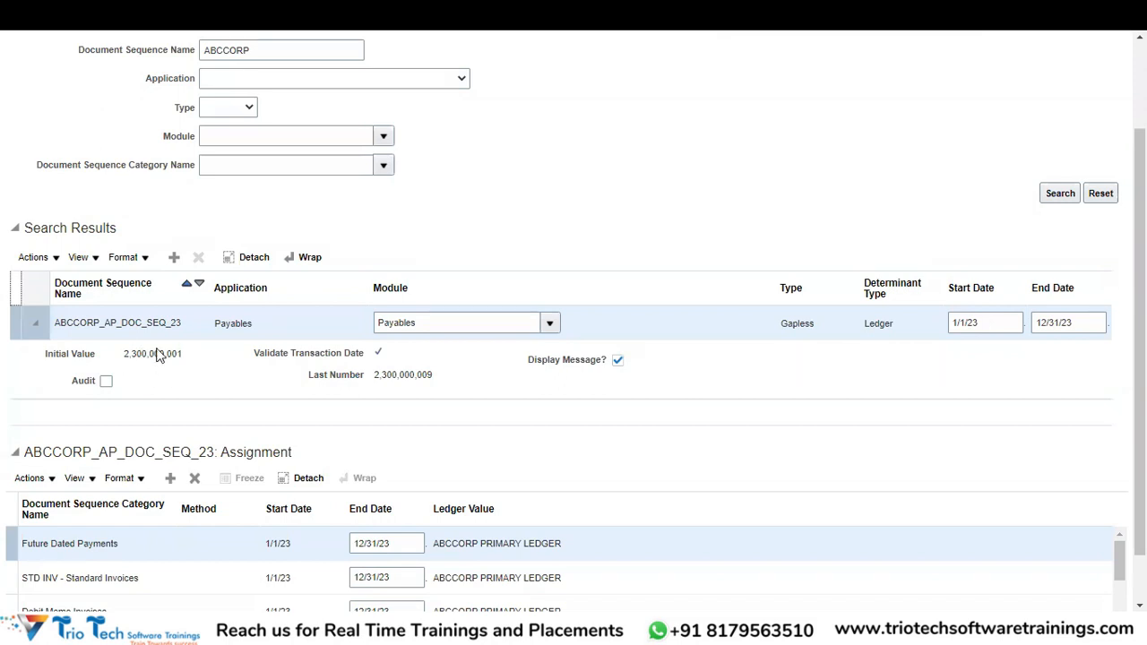
{"action": "left_click", "coordinate": [174, 257]}
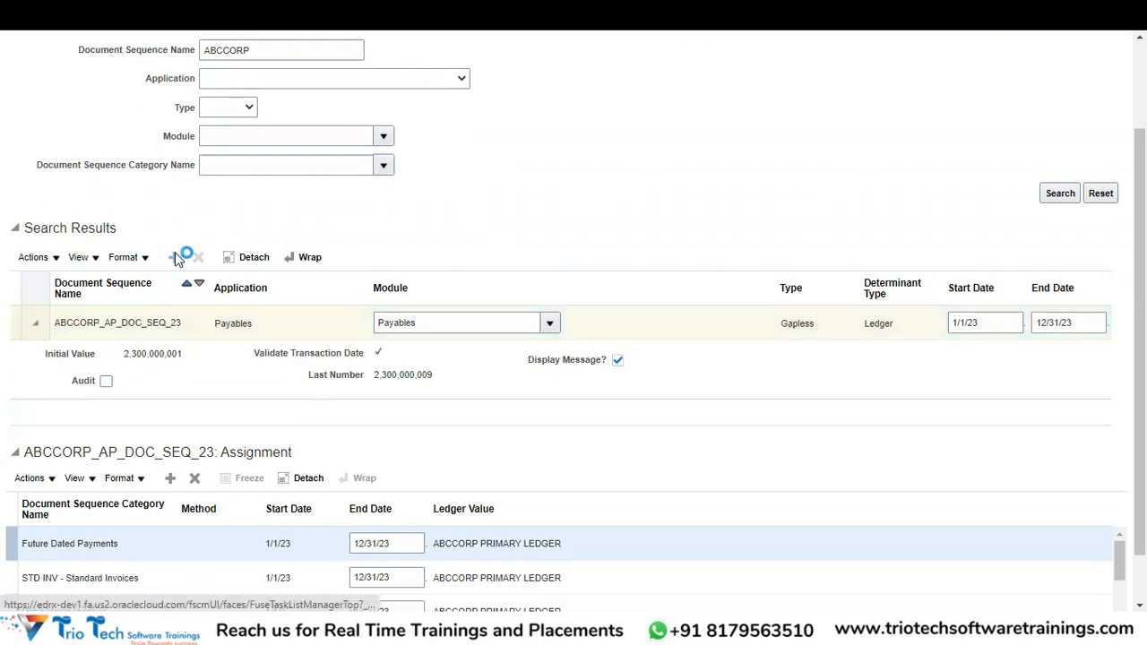
Name the new sequence ABCCORP_AP_DOC_SEQ_24, with application and module both Payables.
{"action": "left_click", "coordinate": [113, 324]}
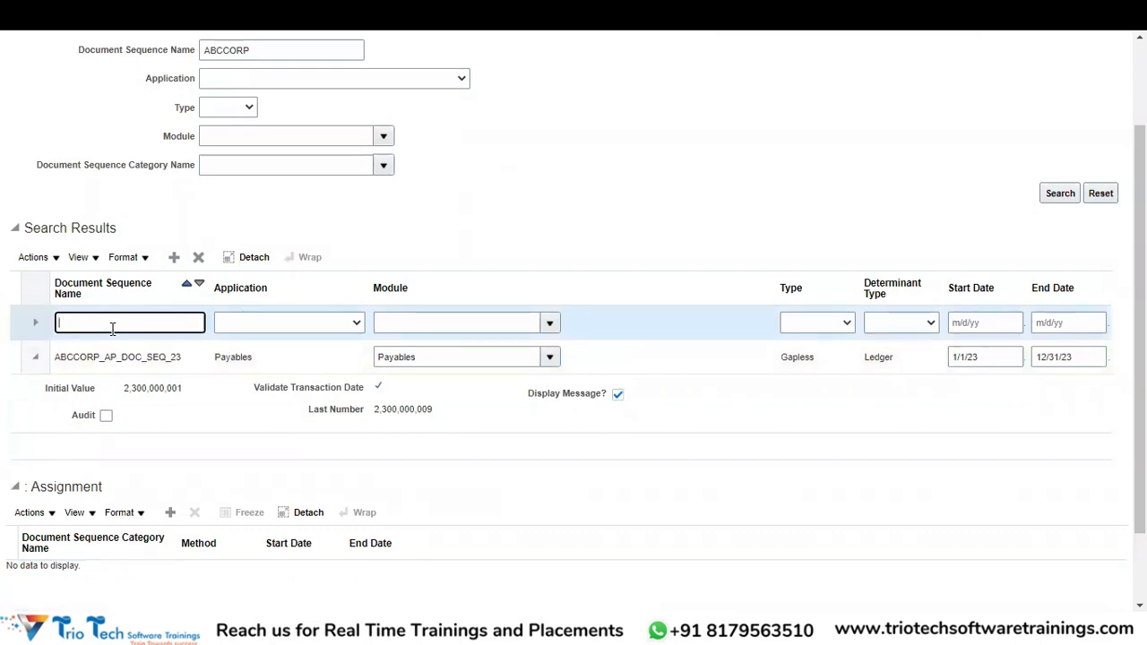
{"action": "type", "text": "ABCO"}
{"action": "type", "text": "ORP"}
{"action": "type", "text": "_AP_"}
{"action": "type", "text": "DOC"}
{"action": "type", "text": "_SEQ"}
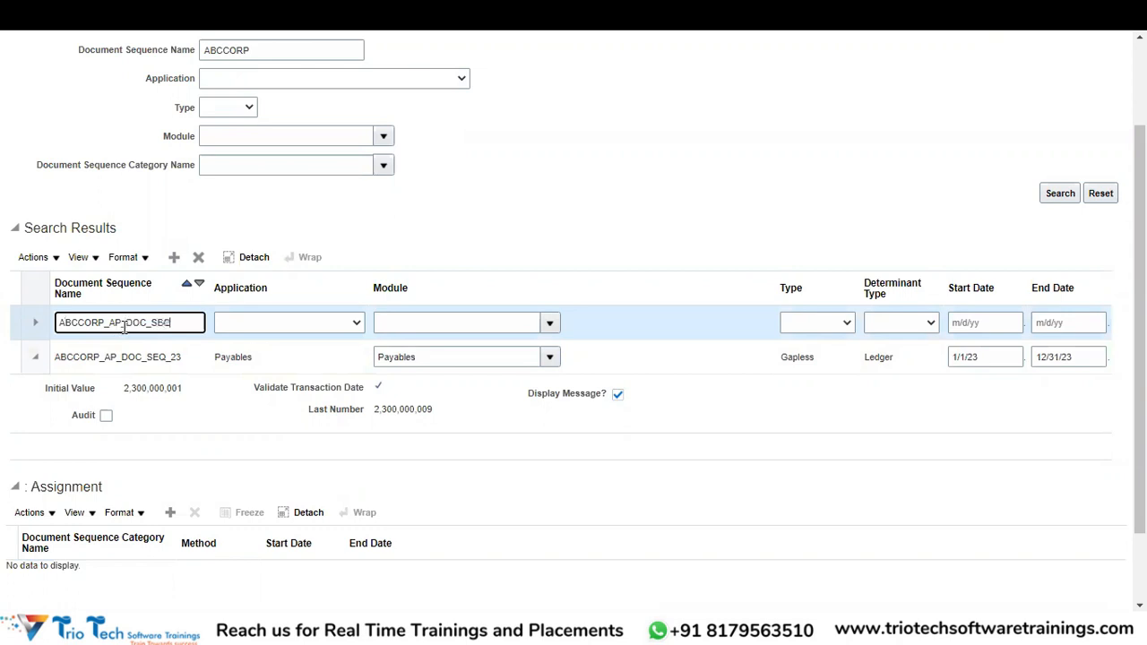
{"action": "type", "text": "_24"}
{"action": "left_click", "coordinate": [281, 321]}
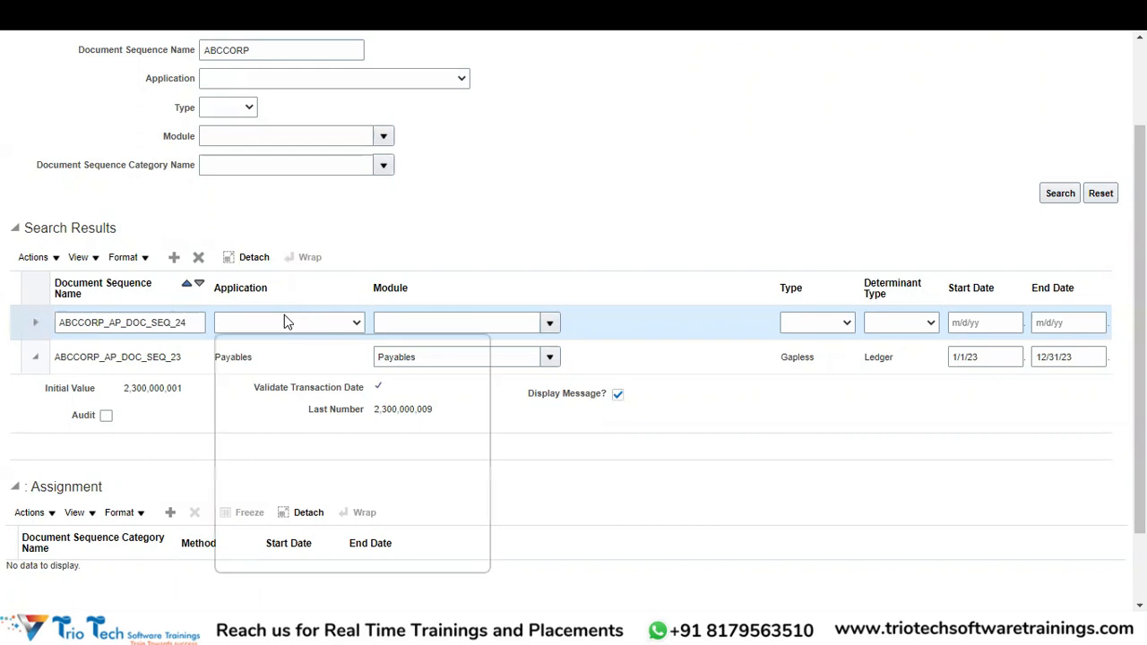
{"action": "type", "text": "pay"}
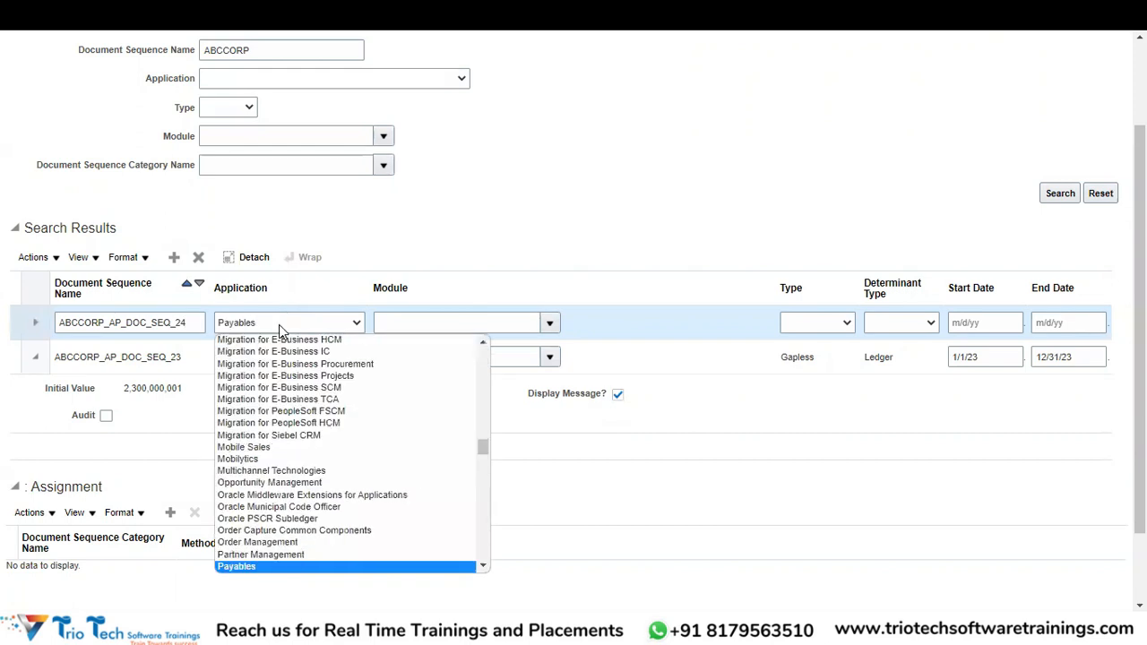
{"action": "key", "text": "Return"}
{"action": "left_click", "coordinate": [421, 318]}
{"action": "type", "text": "Payabl"}
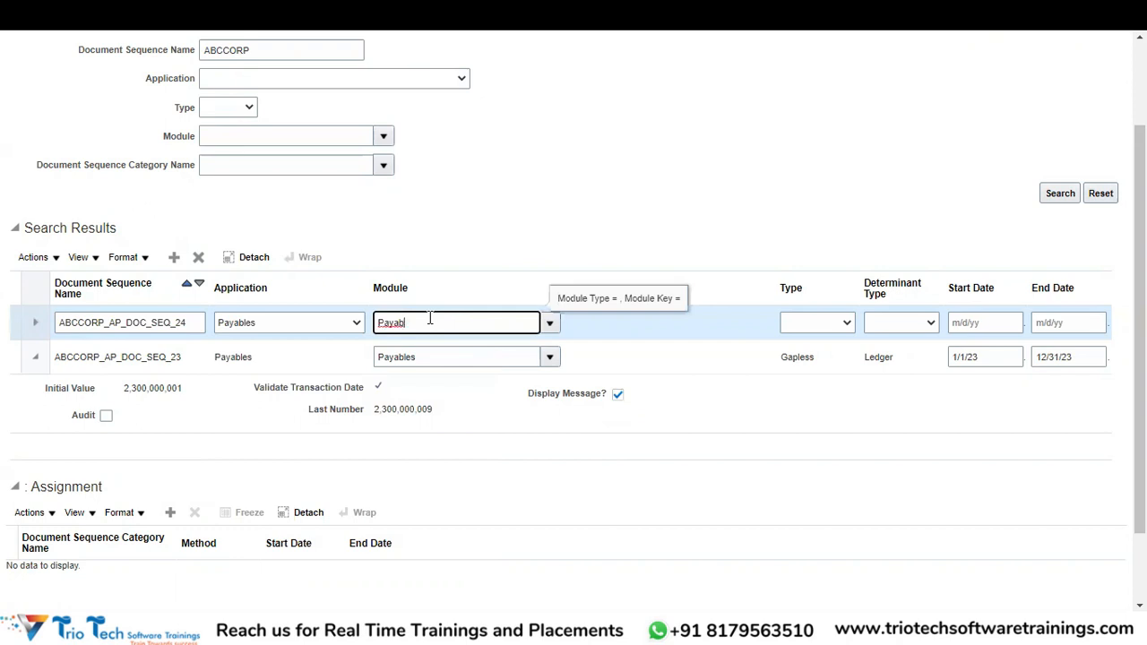
{"action": "type", "text": "es"}
{"action": "key", "text": "Tab"}
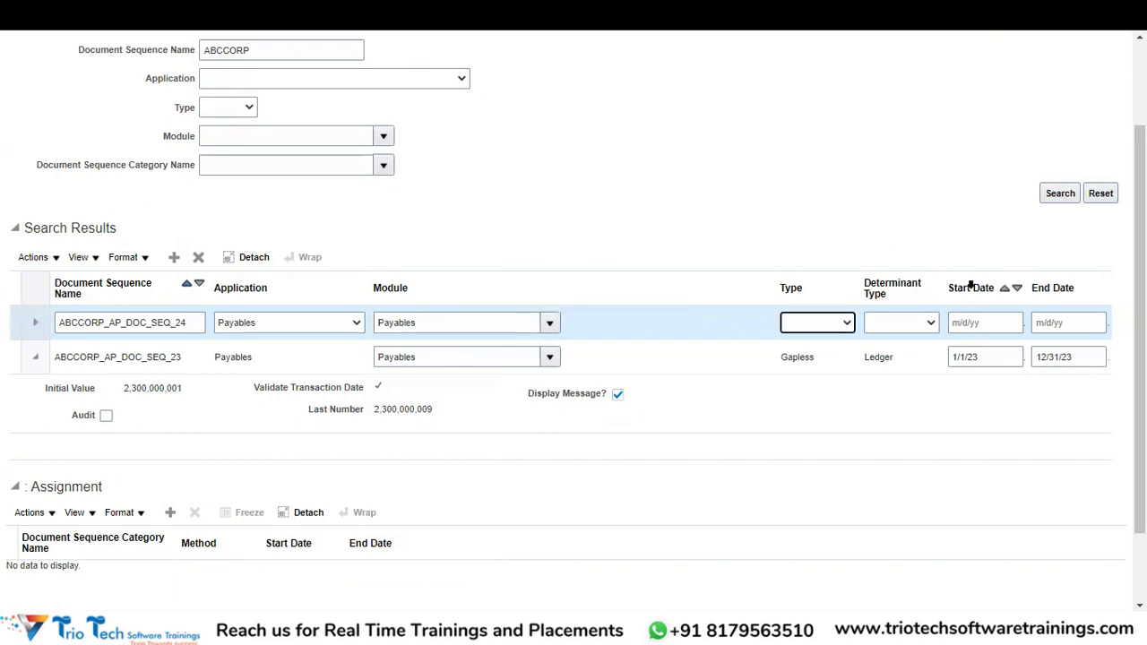
Make the sequence Gapless with a Ledger determinant, effective 1/1/24 to 12/31/24.
{"action": "left_click", "coordinate": [809, 325]}
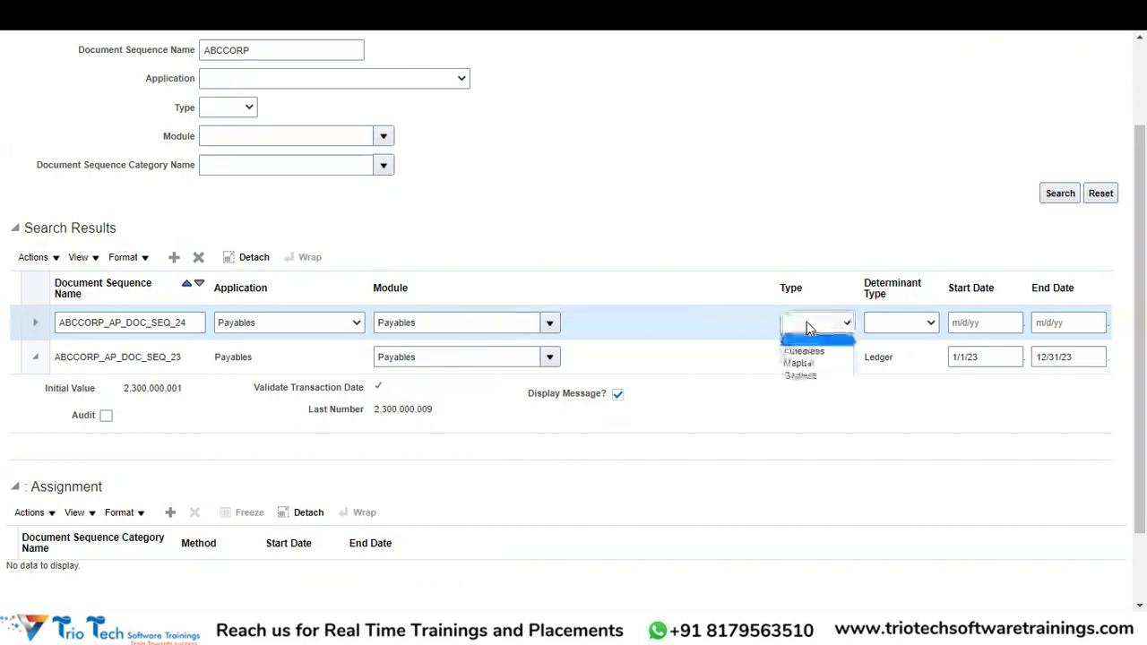
{"action": "left_click", "coordinate": [802, 377]}
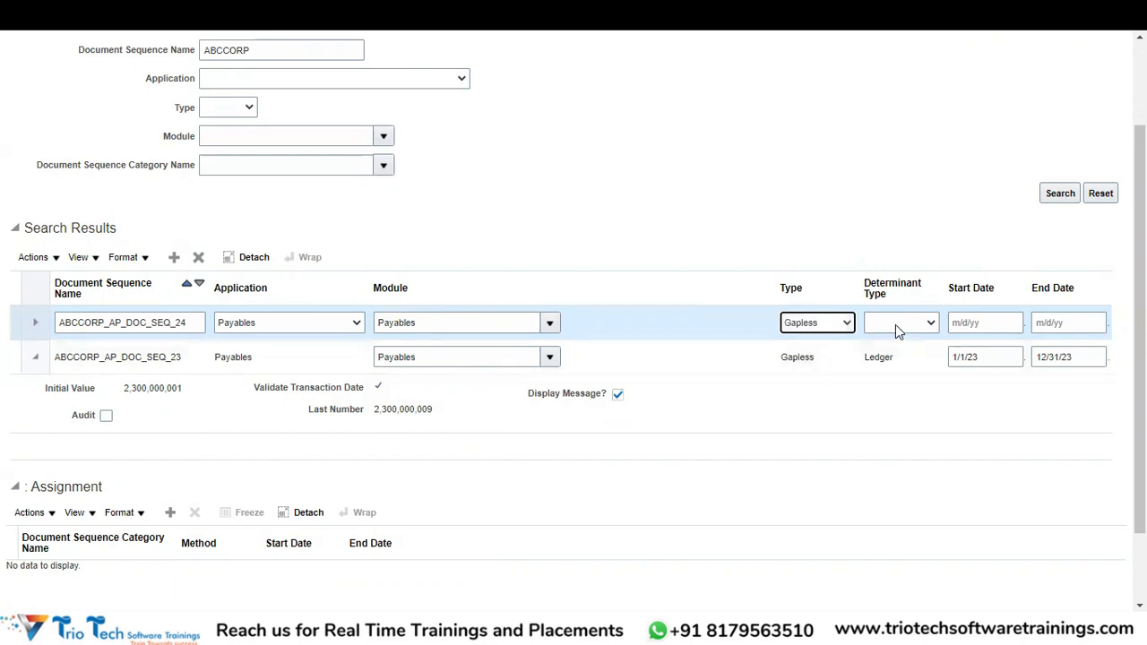
{"action": "left_click", "coordinate": [896, 329]}
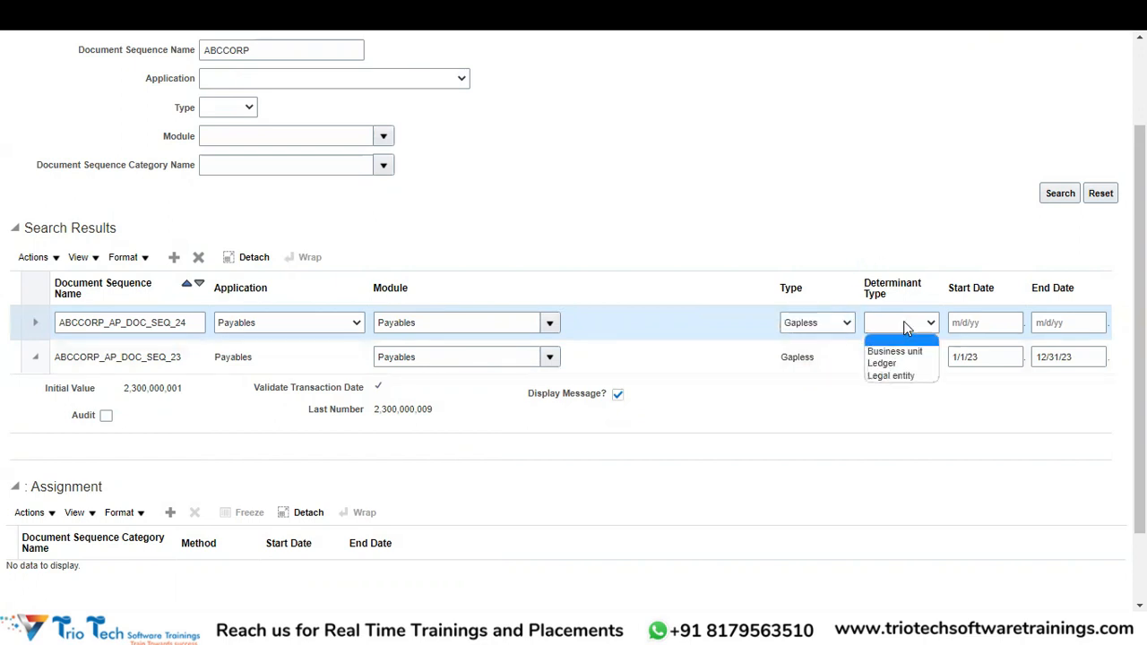
{"action": "left_click", "coordinate": [883, 363]}
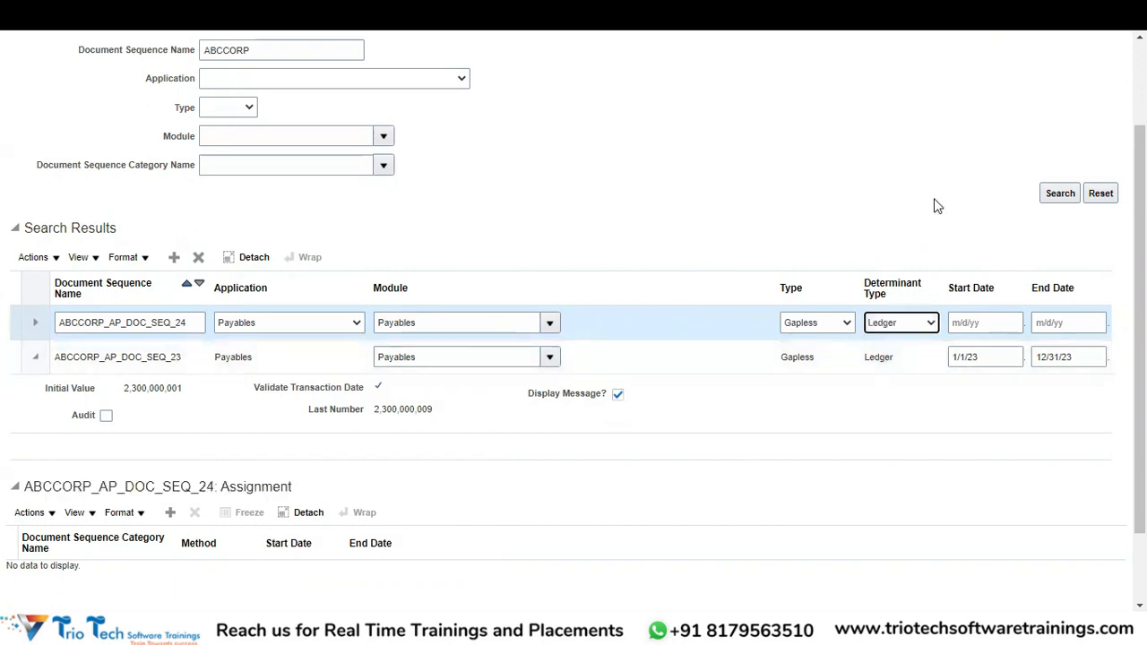
{"action": "left_click", "coordinate": [979, 322]}
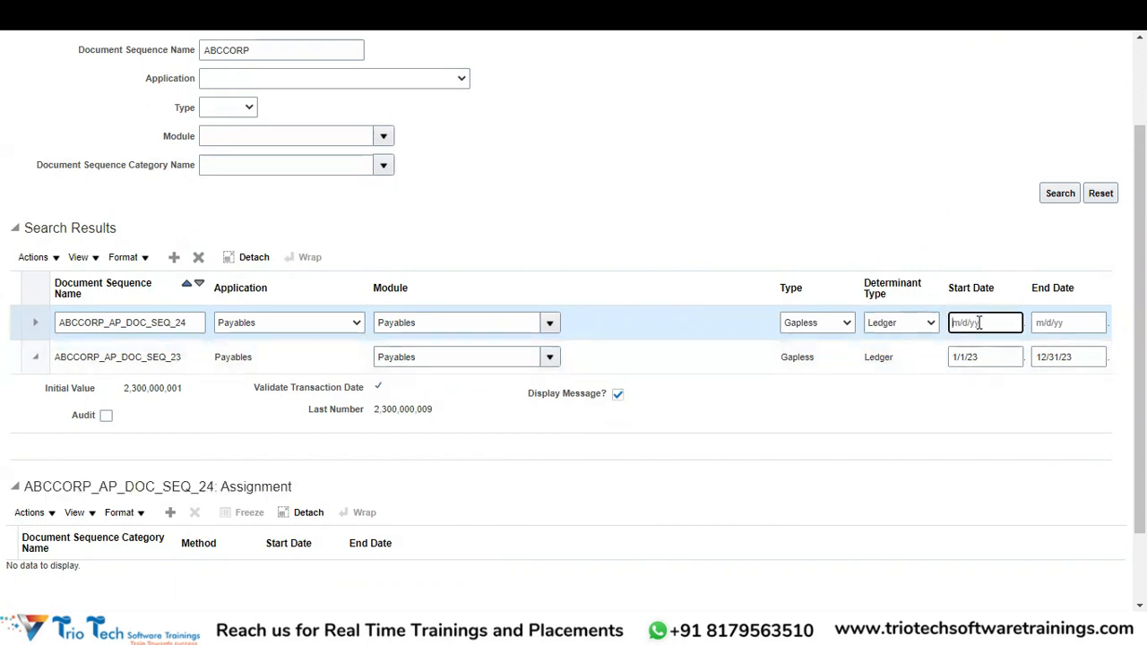
{"action": "type", "text": "1/1/24"}
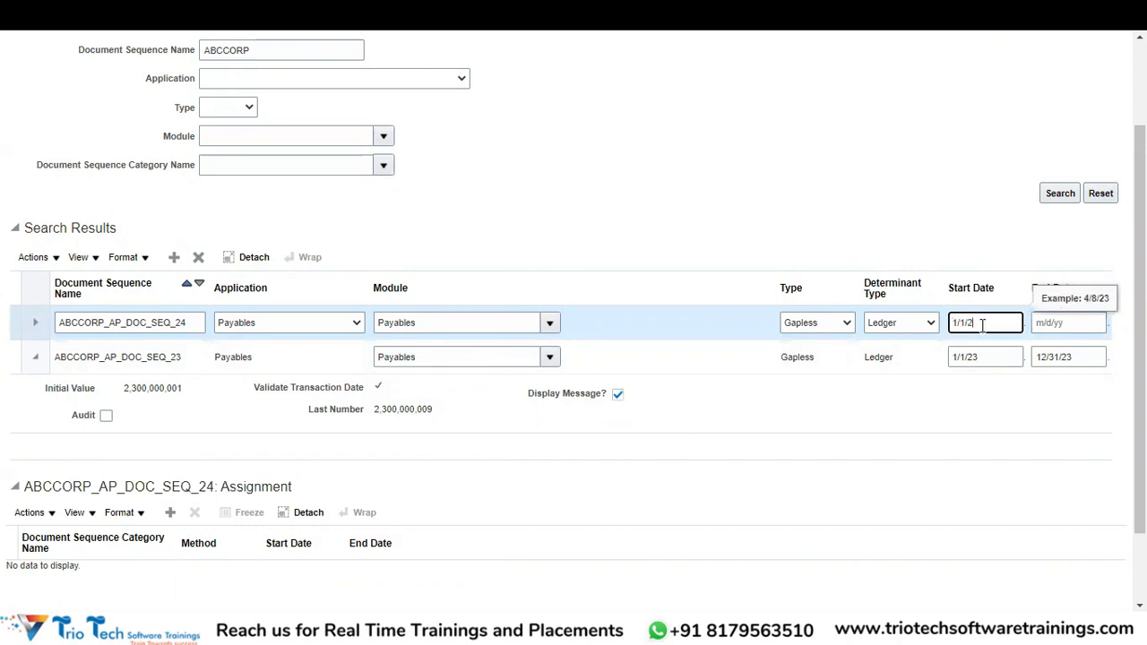
{"action": "key", "text": "Tab"}
{"action": "type", "text": "12/31/2024"}
{"action": "key", "text": "Tab"}
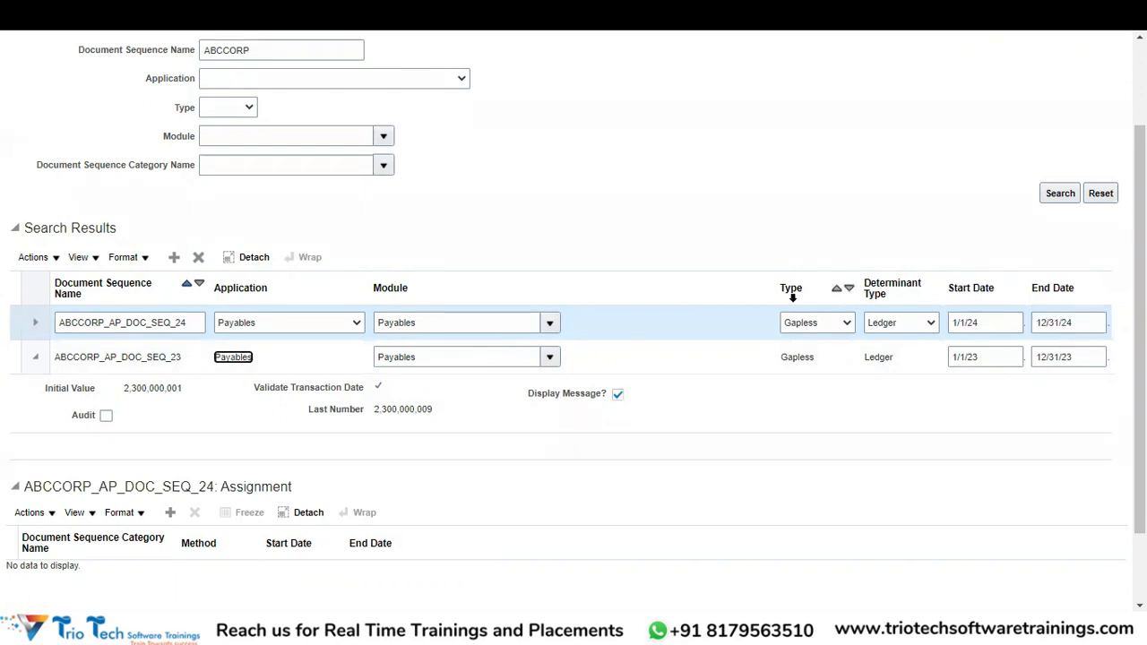
Expand the ABCCORP_AP_DOC_SEQ_24 details and replace the default initial value 1.
{"action": "left_click", "coordinate": [37, 327]}
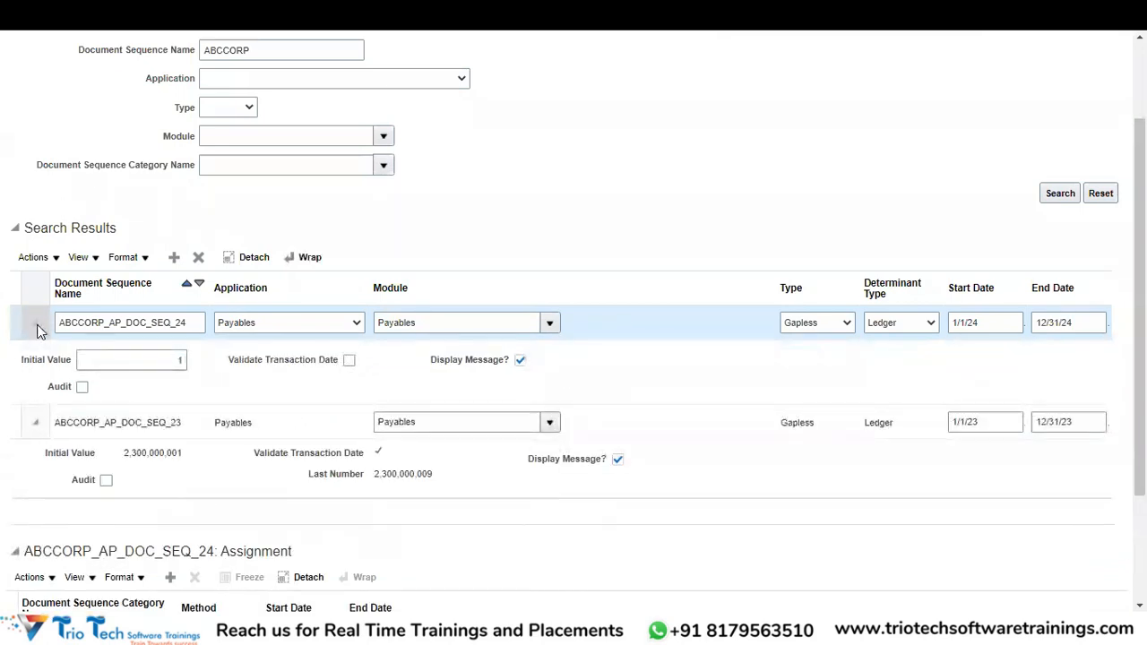
{"action": "left_click_drag", "start_coordinate": [161, 359], "coordinate": [188, 367]}
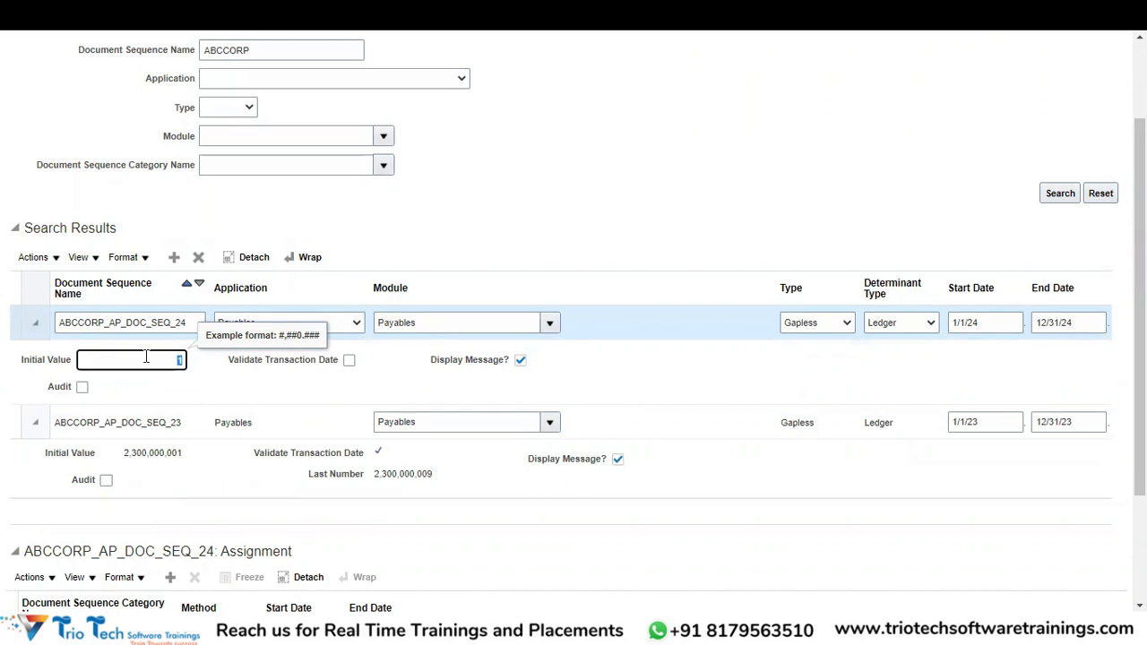
{"action": "type", "text": "24000000001"}
{"action": "key", "text": "Tab"}
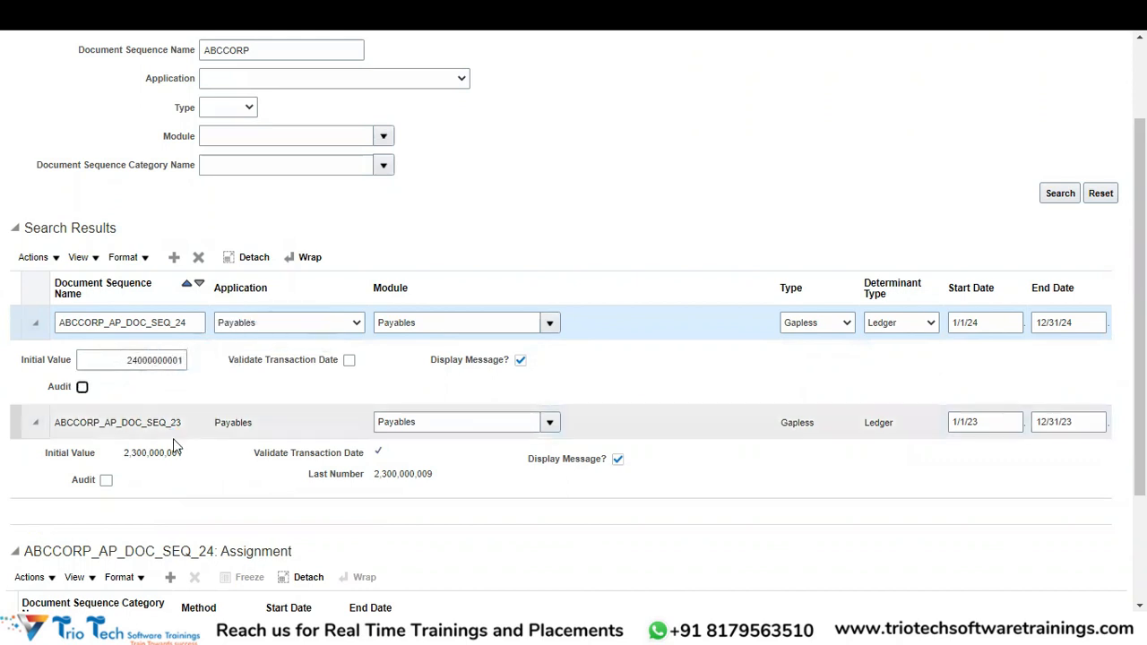
Remove the extra zeros so the initial value reads 240000001.
{"action": "left_click", "coordinate": [142, 361]}
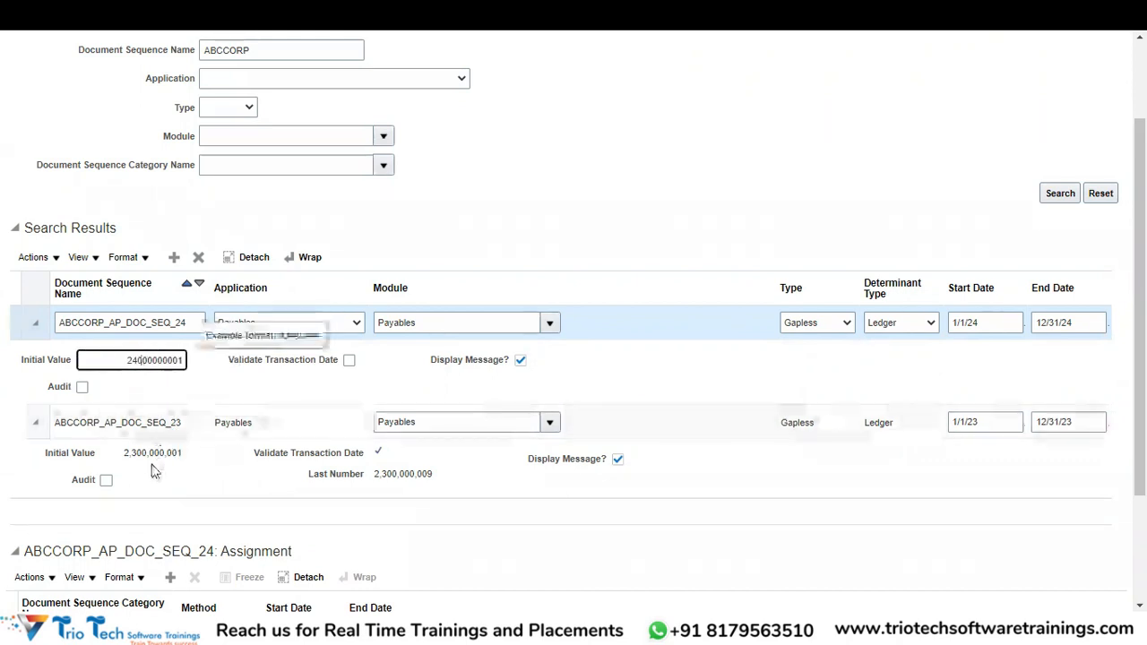
{"action": "left_click", "coordinate": [185, 360]}
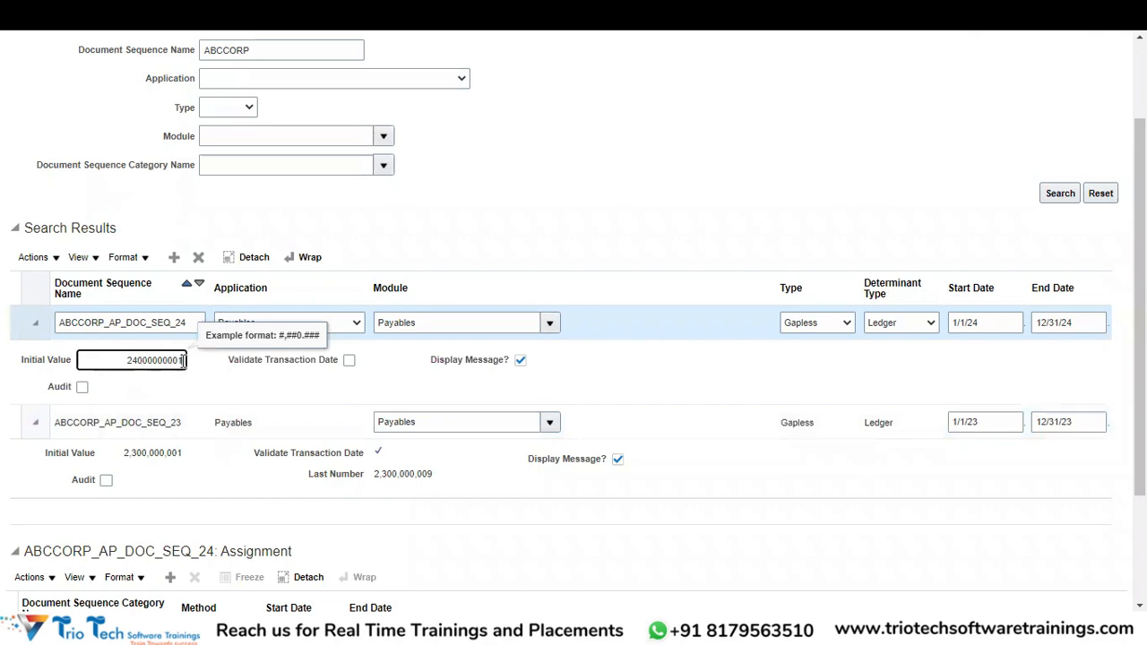
{"action": "key", "text": "shift+Left"}
{"action": "key", "text": "shift+Left"}
{"action": "key", "text": "shift+Left"}
{"action": "key", "text": "shift+Left"}
{"action": "key", "text": "shift+Left"}
{"action": "key", "text": "shift+Left"}
{"action": "key", "text": "shift+Left"}
{"action": "key", "text": "shift+Left"}
{"action": "key", "text": "shift+Left"}
{"action": "key", "text": "Left"}
{"action": "key", "text": "Right"}
{"action": "key", "text": "Right"}
{"action": "key", "text": "BackSpace"}
{"action": "key", "text": "BackSpace"}
{"action": "left_click", "coordinate": [214, 359]}
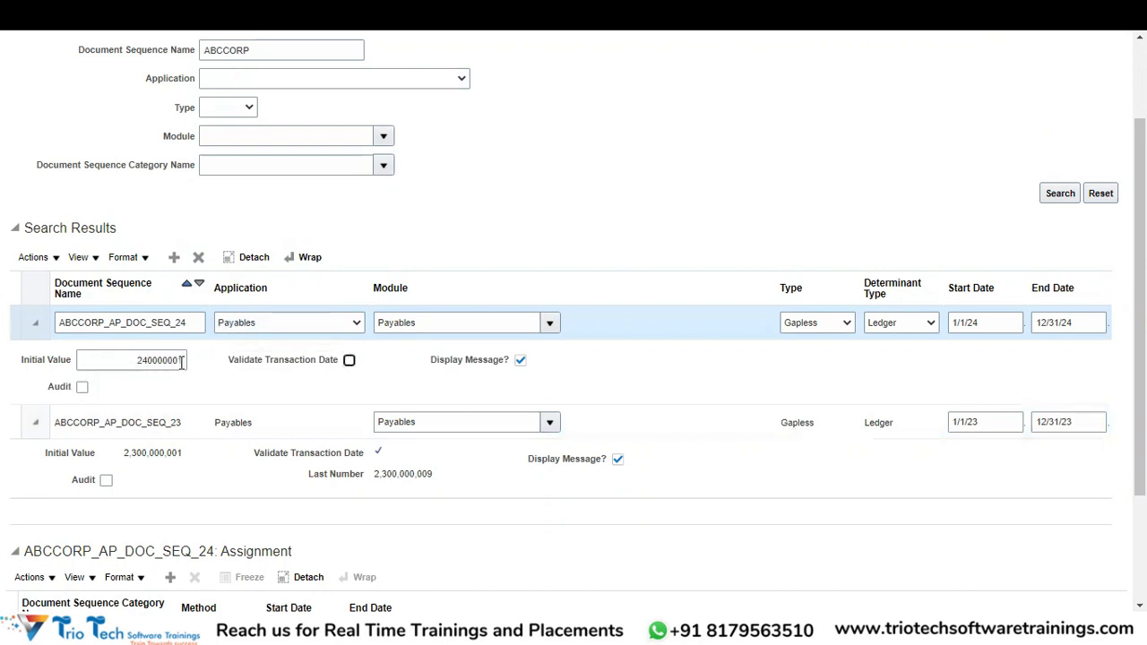
Recheck that the initial value is 240000001 and Display Message is enabled.
{"action": "left_click", "coordinate": [183, 360]}
{"action": "key", "text": "shift+Left"}
{"action": "key", "text": "shift+Left"}
{"action": "key", "text": "shift+Left"}
{"action": "key", "text": "shift+Left"}
{"action": "key", "text": "shift+Left"}
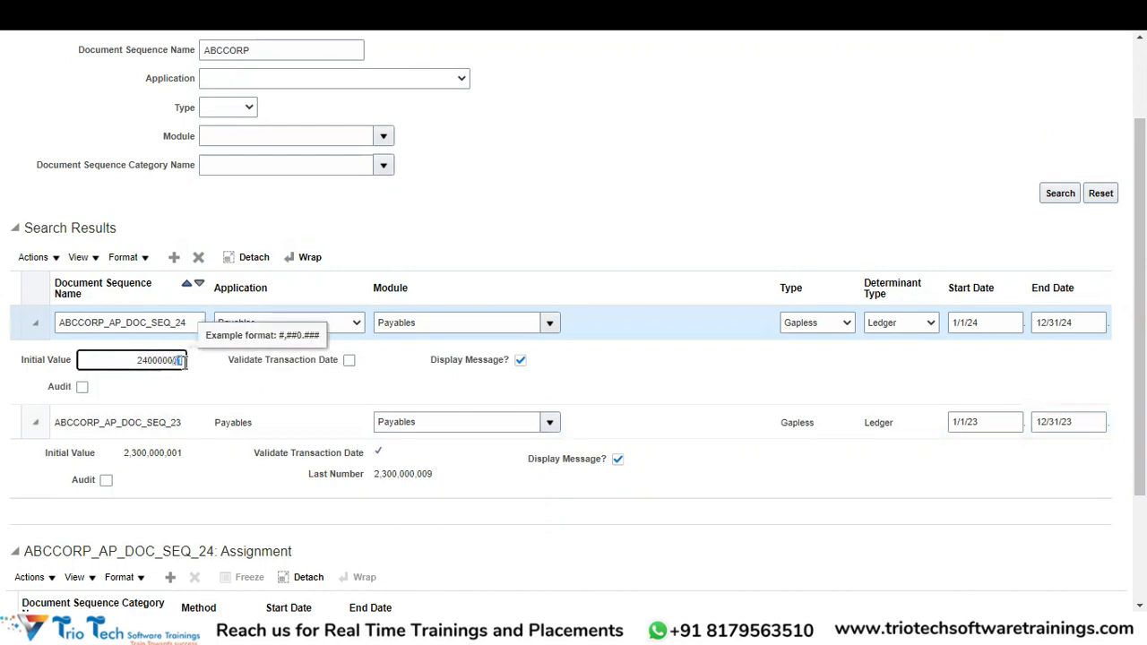
{"action": "key", "text": "shift+Left"}
{"action": "key", "text": "shift+Left"}
{"action": "key", "text": "shift+Left"}
{"action": "key", "text": "shift+Left"}
{"action": "key", "text": "Tab"}
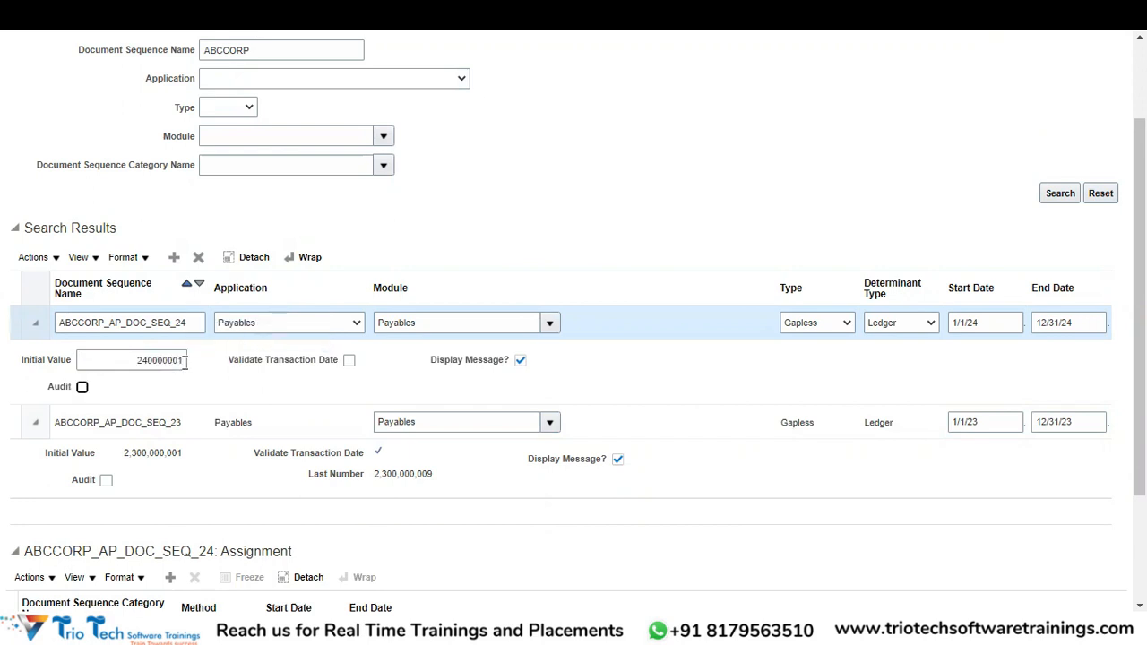
{"action": "key", "text": "Tab"}
{"action": "left_click_drag", "start_coordinate": [116, 361], "coordinate": [183, 362]}
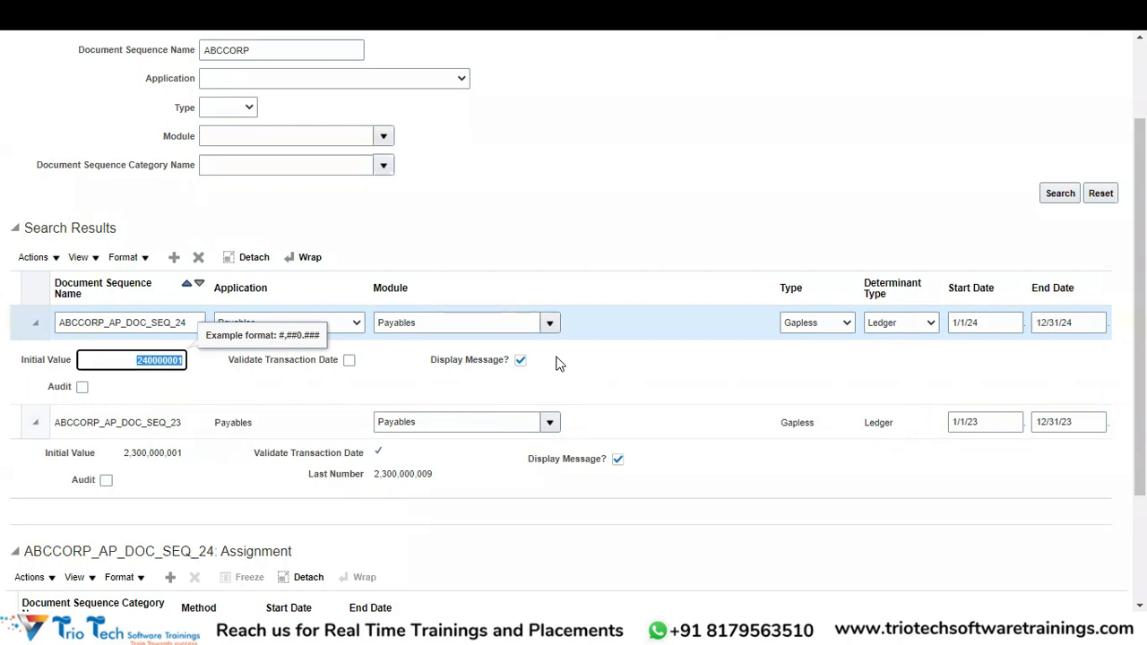
{"action": "left_click_drag", "start_coordinate": [1140, 439], "coordinate": [1140, 543]}
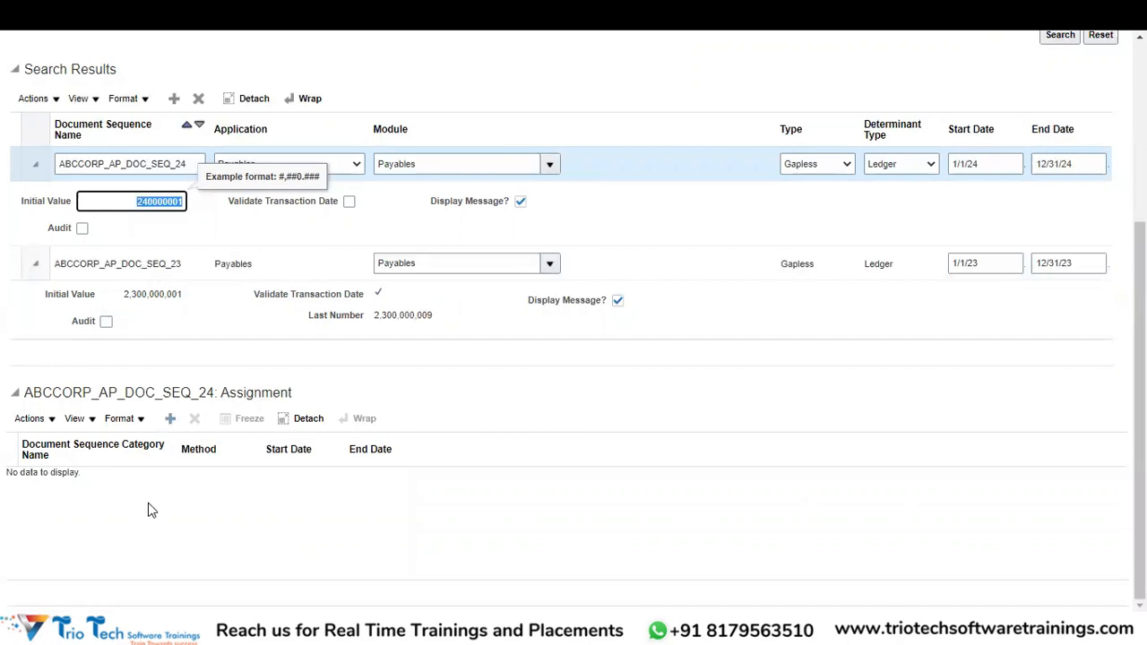
{"action": "left_click_drag", "start_coordinate": [1140, 412], "coordinate": [1140, 134]}
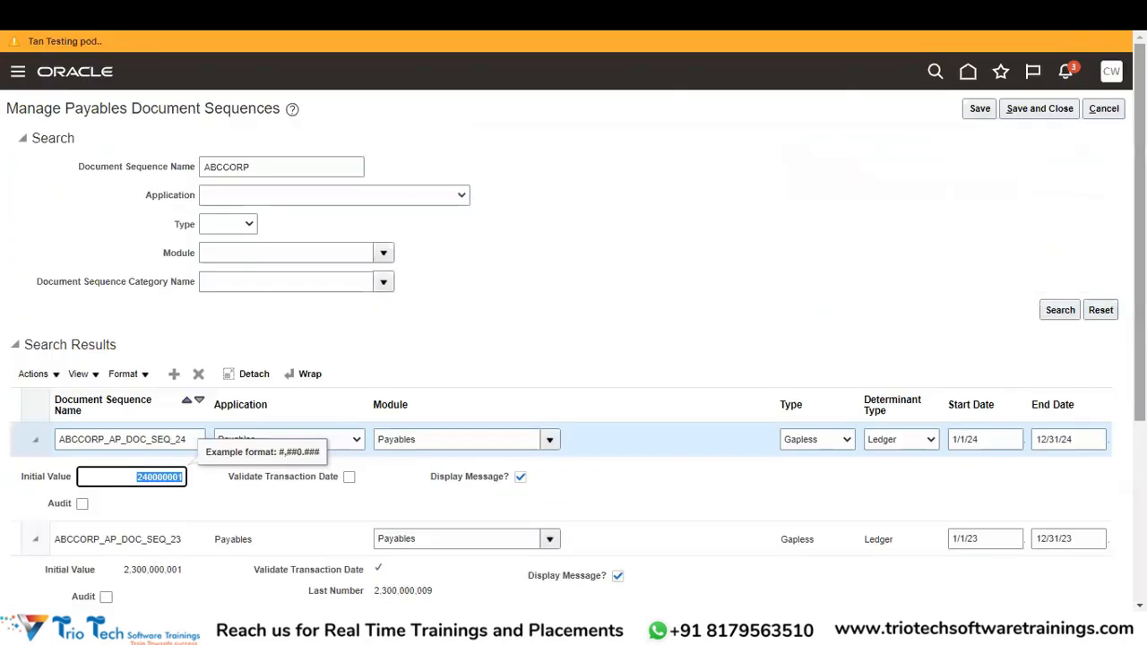
Save the sequence, collapse the ABCCORP_AP_DOC_SEQ_24 row, and add a blank assignment row.
{"action": "left_click", "coordinate": [970, 109]}
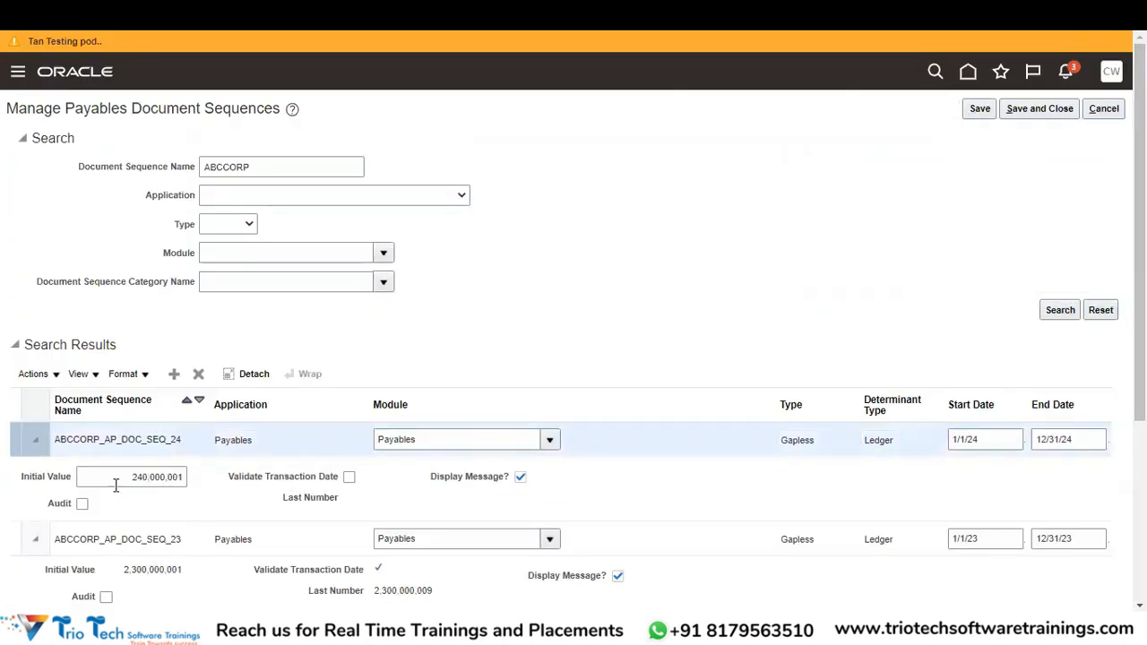
{"action": "left_click", "coordinate": [33, 442]}
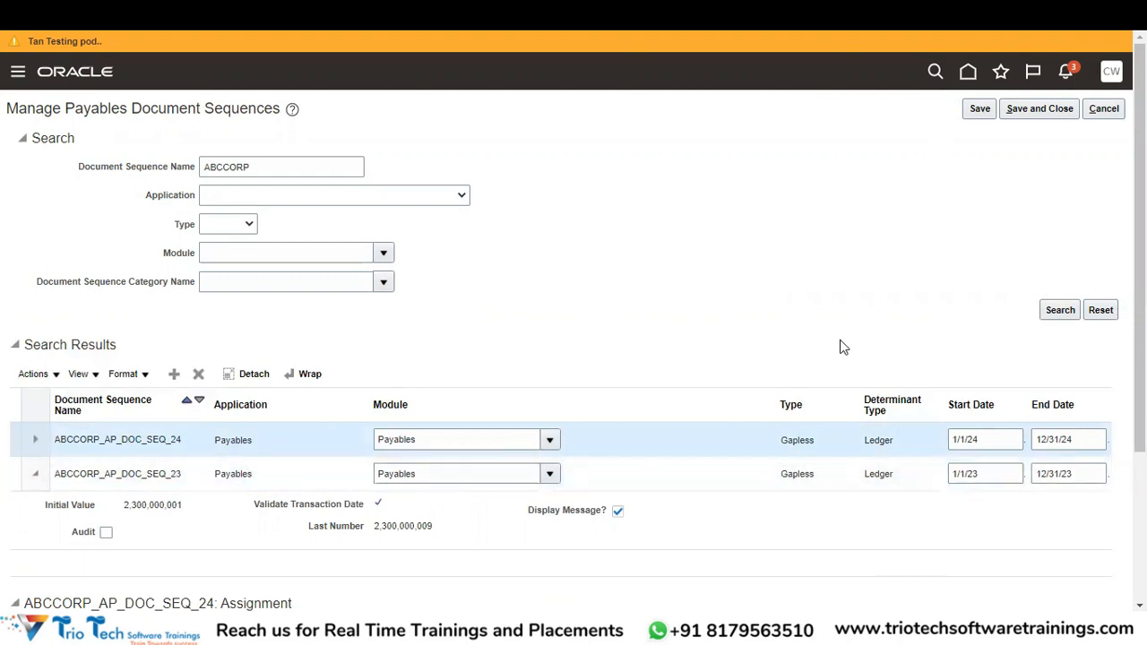
{"action": "scroll", "coordinate": [450, 554], "scroll_direction": "down", "scroll_amount": 3}
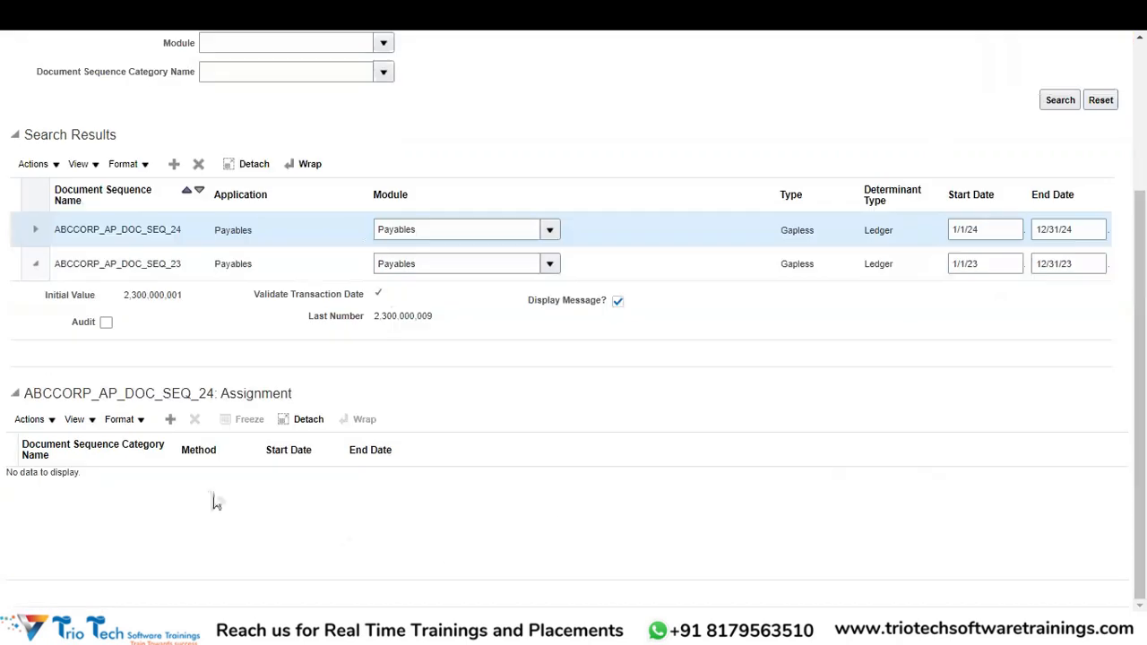
{"action": "left_click", "coordinate": [171, 419]}
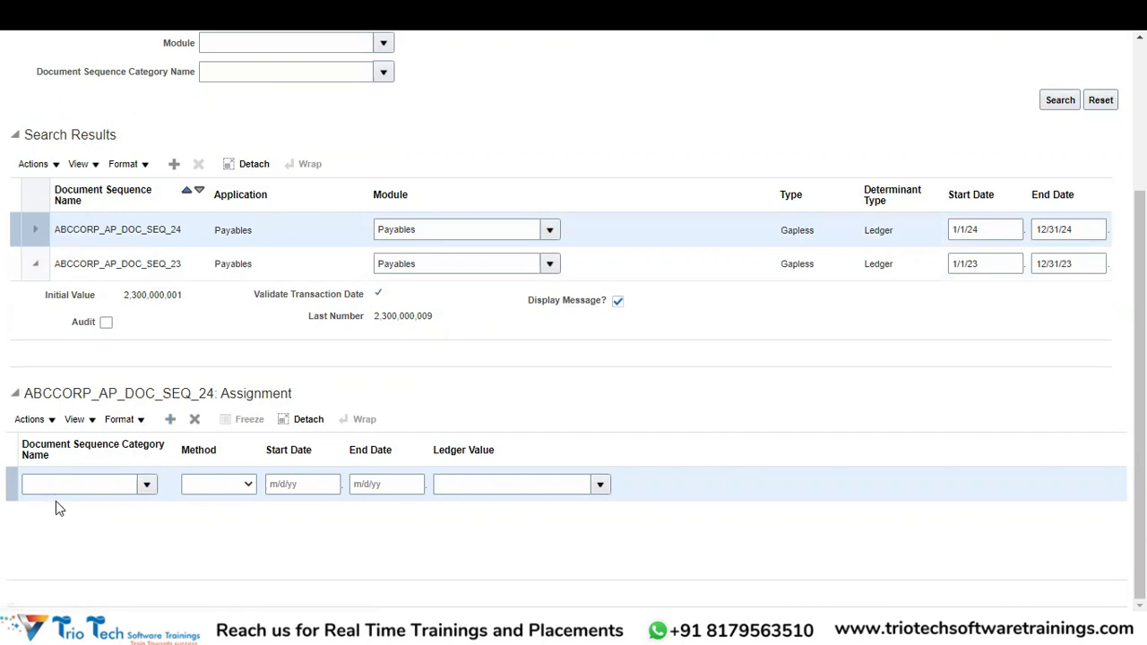
Open the Search and Select dialog for the Document Sequence Category Name.
{"action": "left_click", "coordinate": [147, 493]}
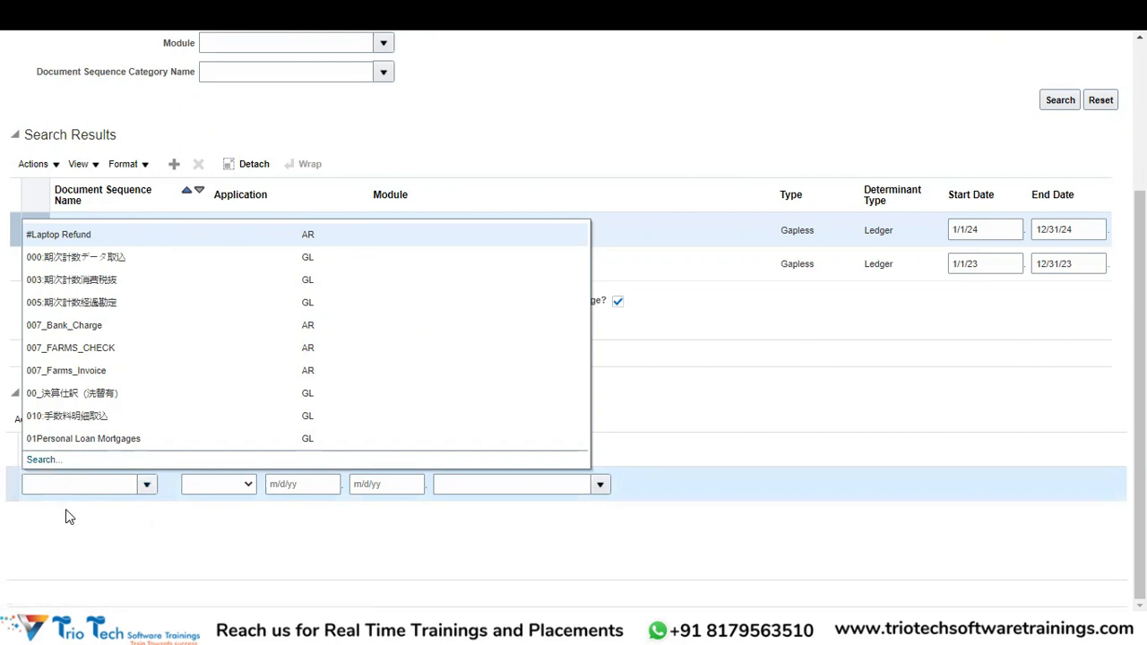
{"action": "left_click", "coordinate": [36, 459]}
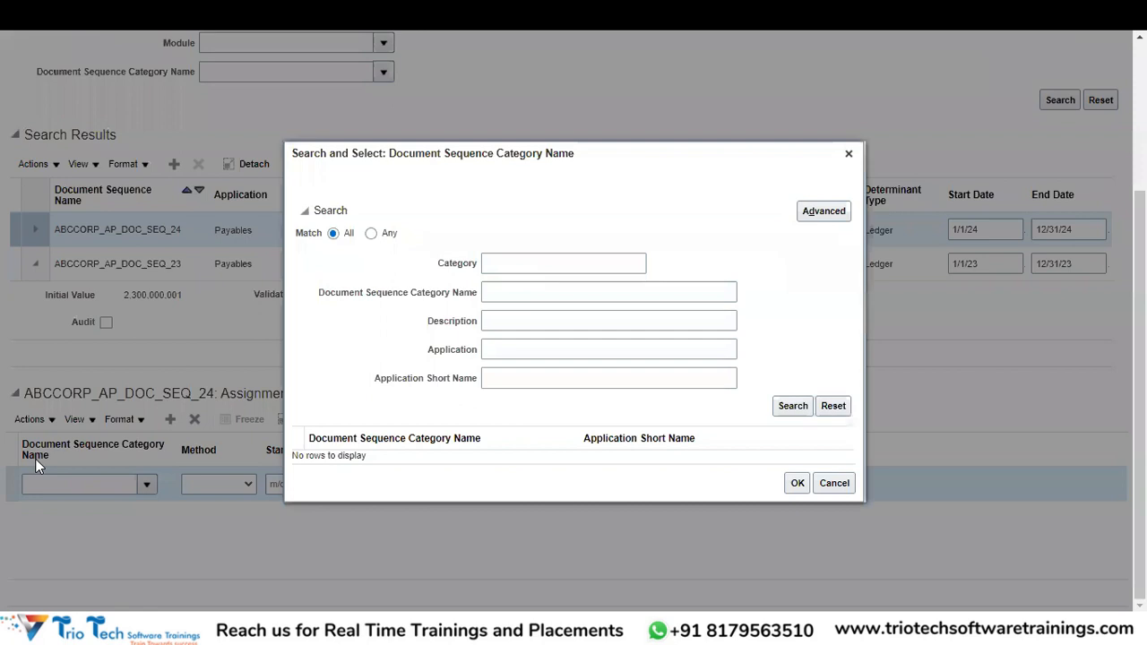
Search category descriptions using the pattern %Standard%Invoice.
{"action": "left_click", "coordinate": [519, 320]}
{"action": "type", "text": "Stan"}
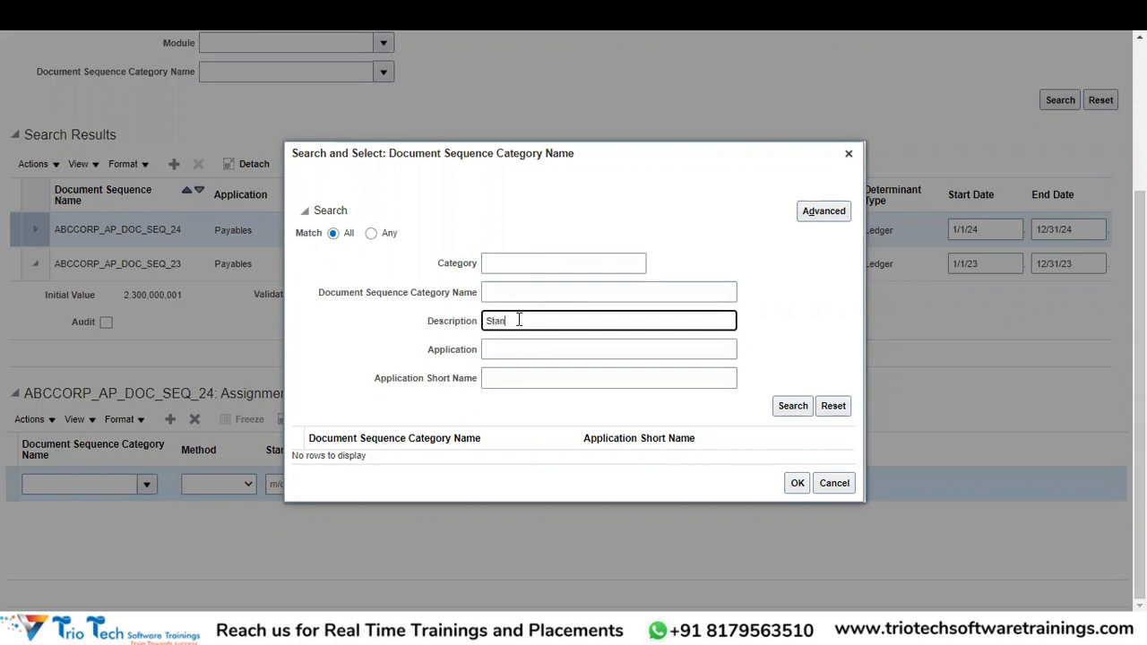
{"action": "type", "text": "dard Invoice"}
{"action": "left_click", "coordinate": [777, 404]}
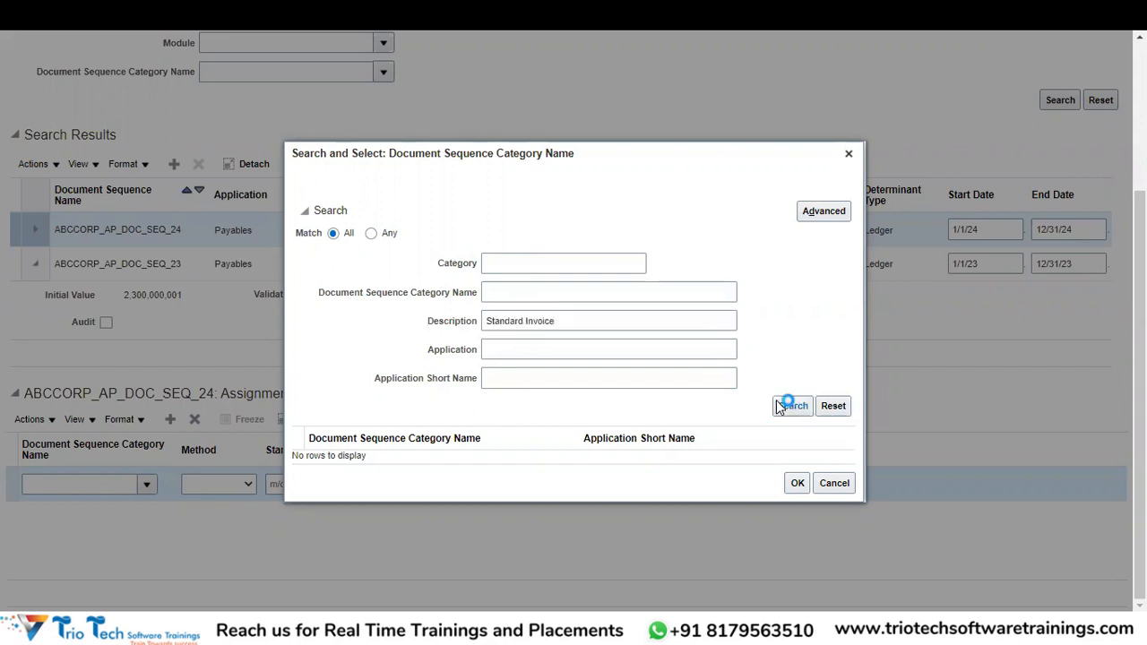
{"action": "left_click", "coordinate": [780, 408]}
{"action": "left_click", "coordinate": [491, 320]}
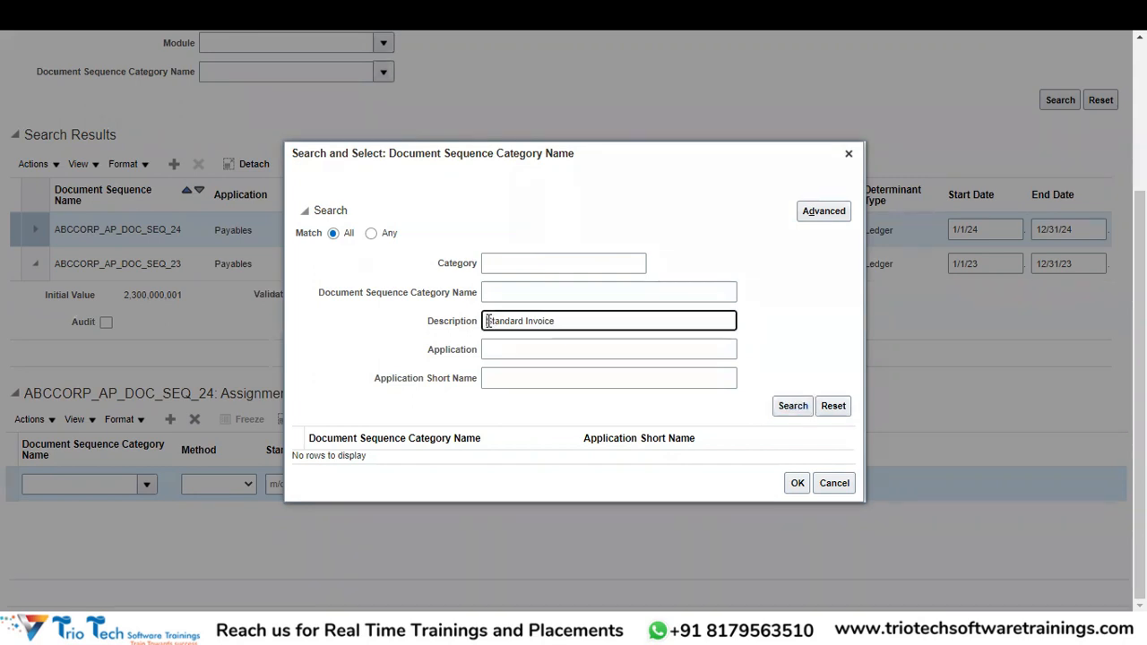
{"action": "type", "text": "%"}
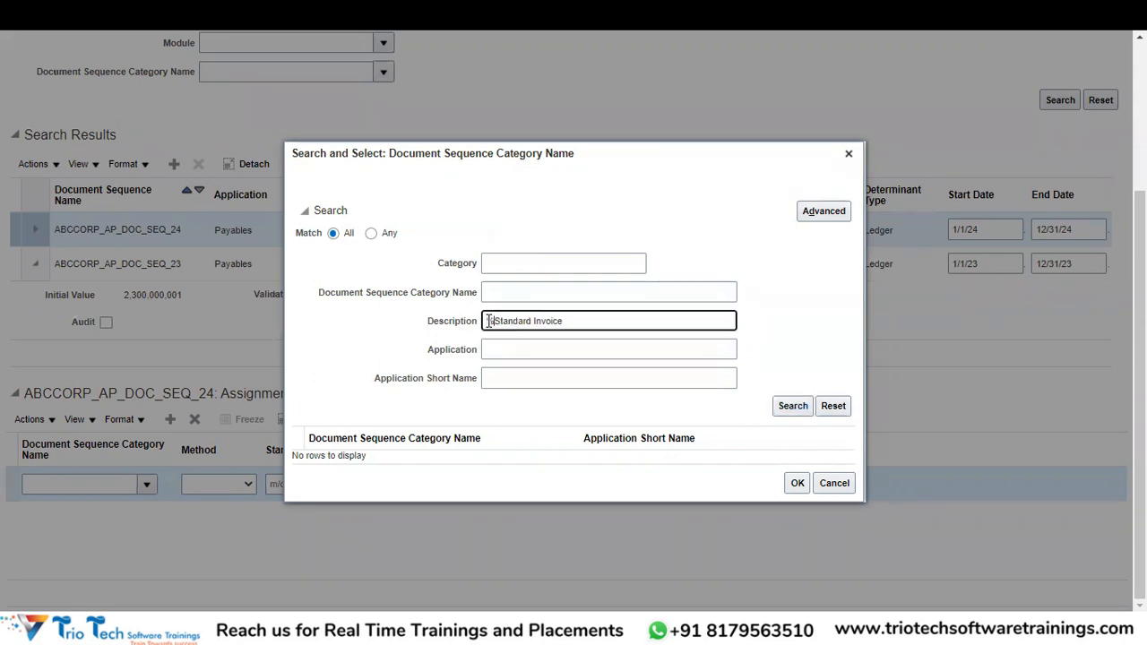
{"action": "left_click", "coordinate": [535, 321]}
{"action": "type", "text": "%"}
{"action": "left_click", "coordinate": [533, 320]}
{"action": "key", "text": "BackSpace"}
{"action": "left_click", "coordinate": [810, 408]}
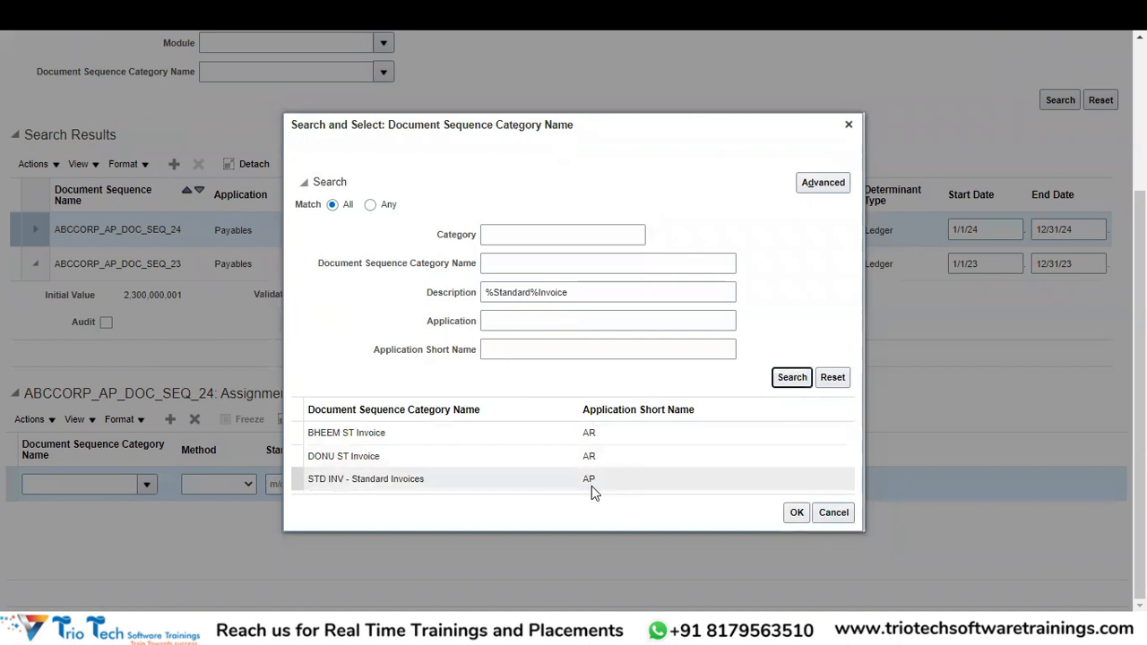
Choose STD INV - Standard Invoices as the assignment category.
{"action": "left_click", "coordinate": [567, 489]}
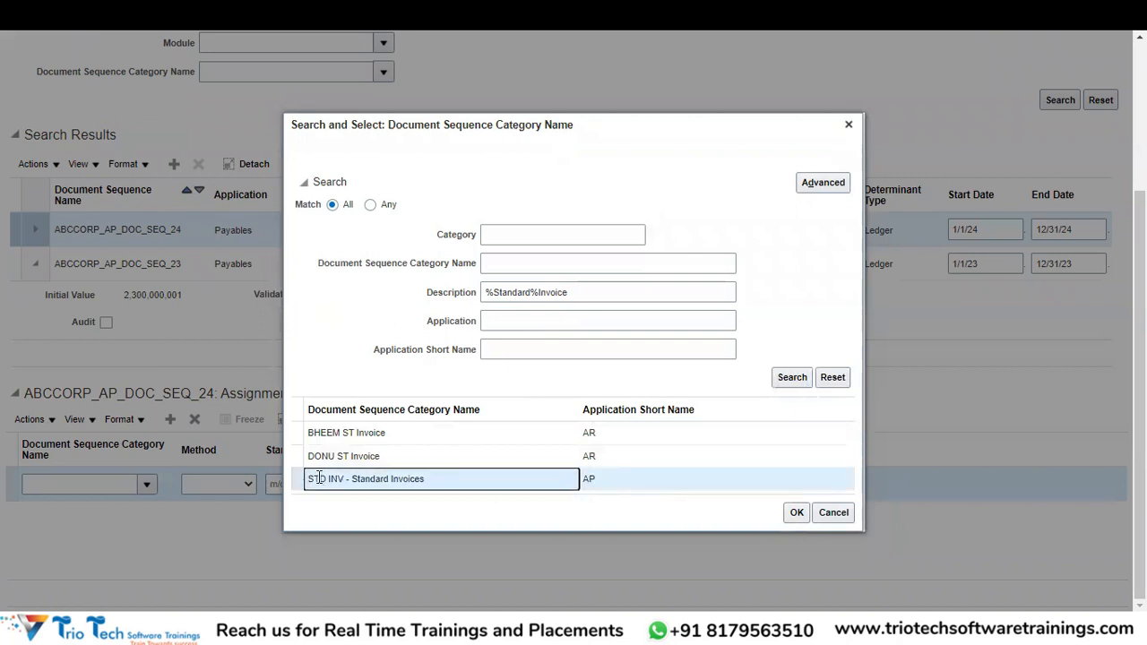
{"action": "left_click", "coordinate": [628, 484]}
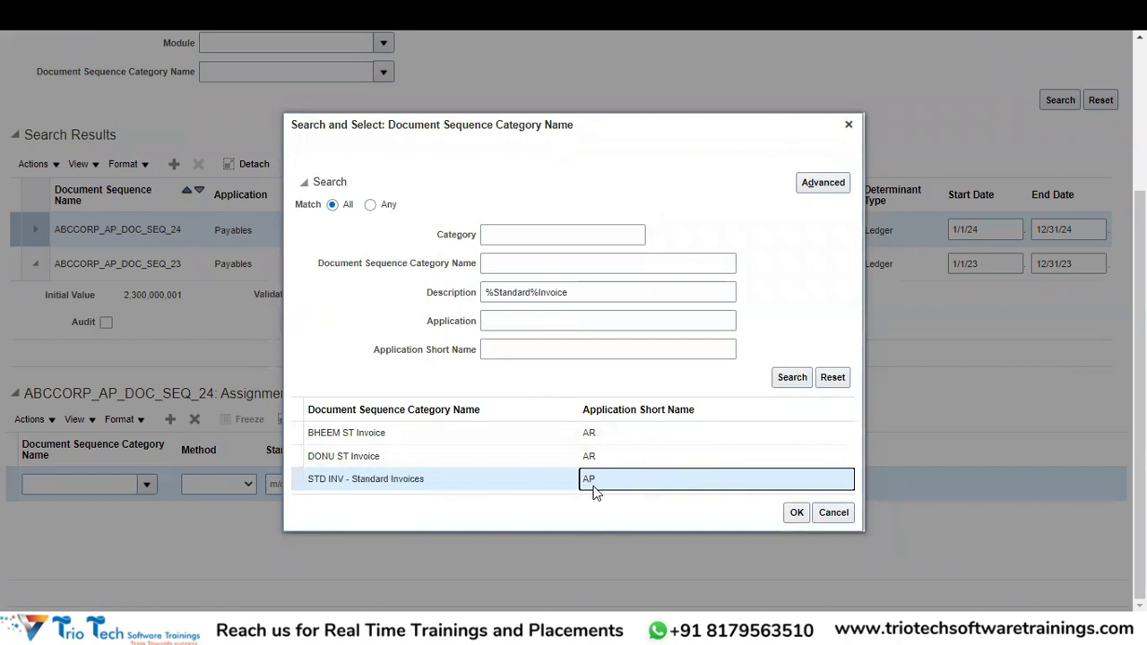
{"action": "left_click", "coordinate": [797, 513]}
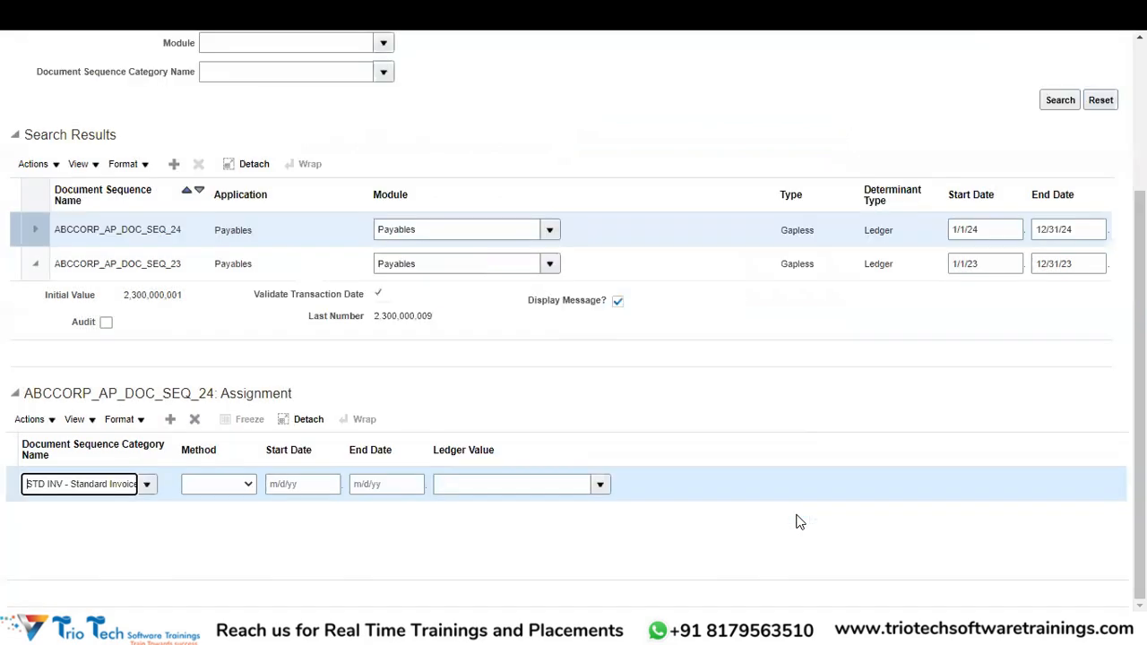
Give the standard invoice assignment Start Date 1/1/24 and End Date 12/31/24.
{"action": "left_click", "coordinate": [302, 486]}
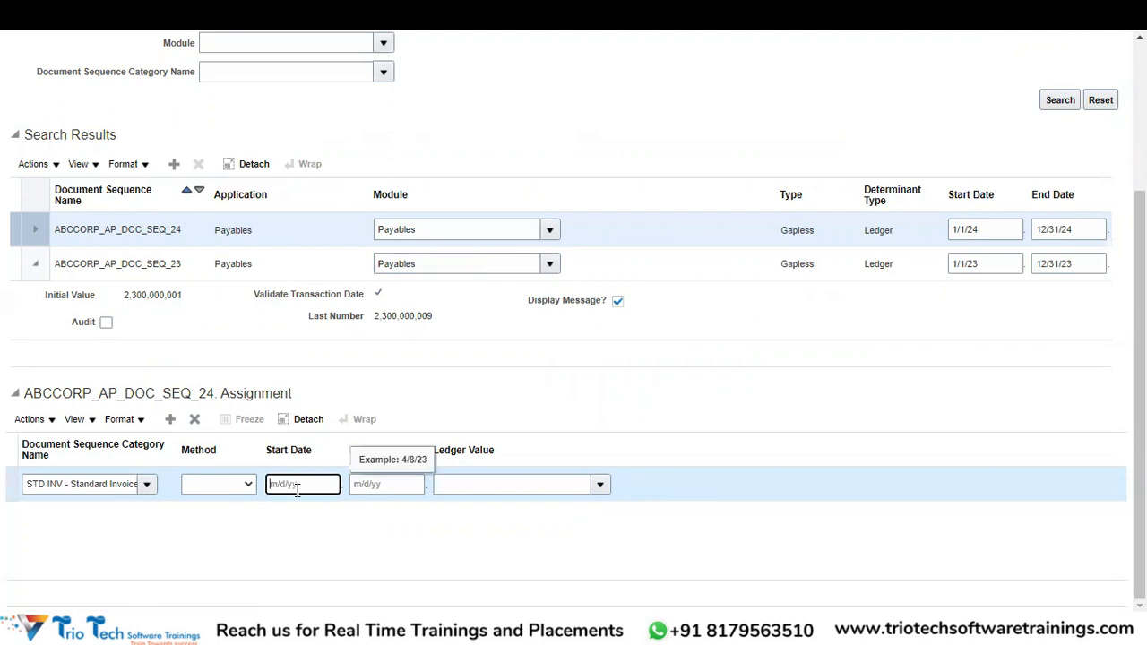
{"action": "left_click", "coordinate": [378, 486]}
{"action": "left_click", "coordinate": [320, 483]}
{"action": "type", "text": "01/1/202"}
{"action": "key", "text": "Tab"}
{"action": "type", "text": "4"}
{"action": "key", "text": "shift+Tab"}
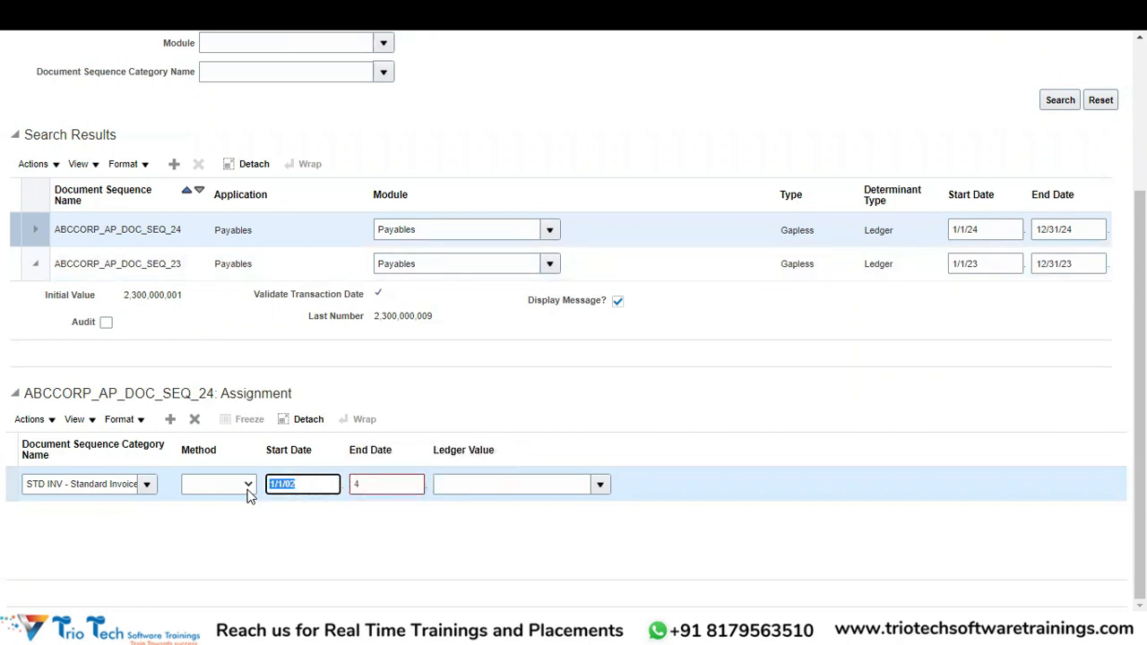
{"action": "type", "text": "01"}
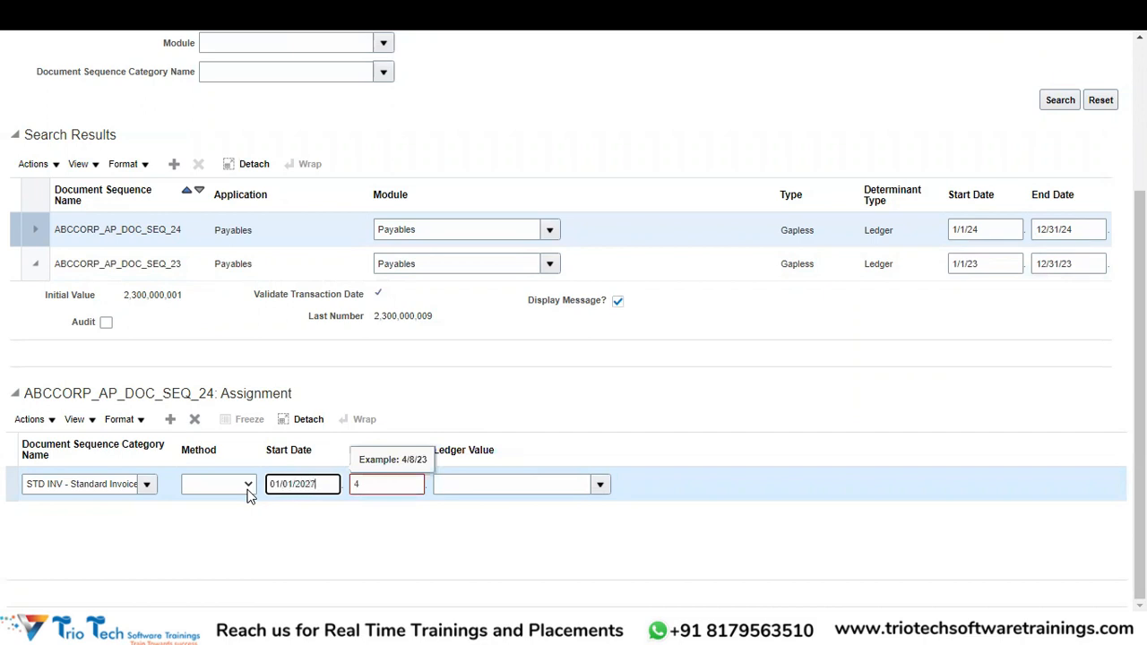
{"action": "key", "text": "Tab"}
{"action": "key", "text": "shift+Tab"}
{"action": "type", "text": "1/1/24"}
{"action": "key", "text": "Tab"}
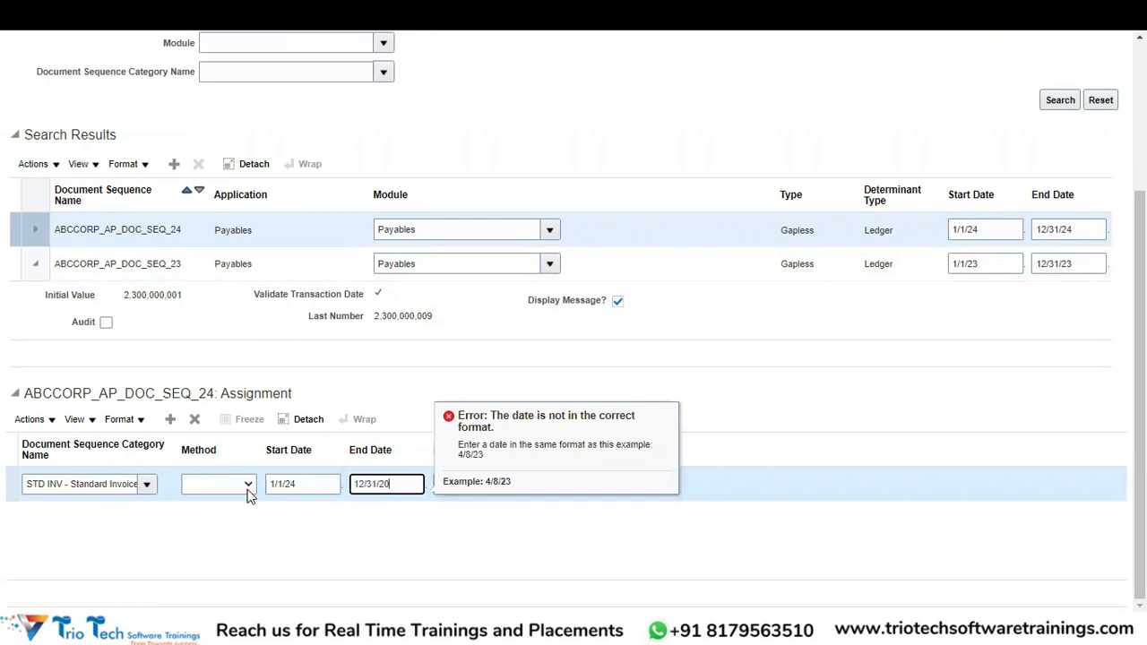
{"action": "key", "text": "Tab"}
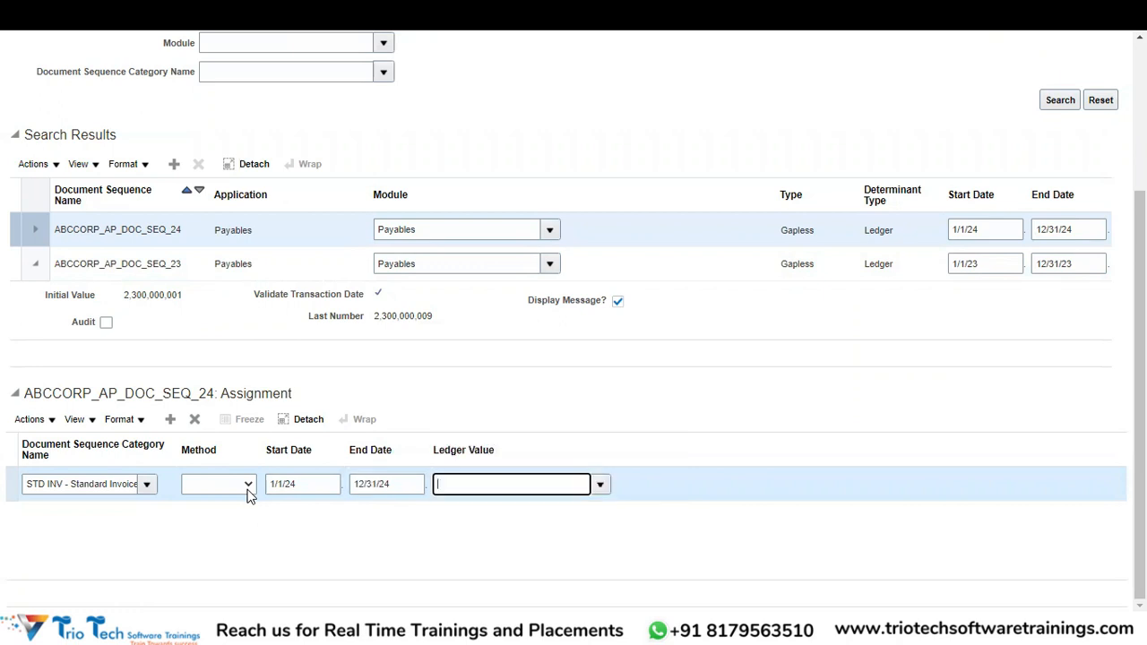
Search ledgers for ABCCORP and set the Ledger Value to ABCCORP PRIMARY LEDGER.
{"action": "left_click", "coordinate": [601, 485]}
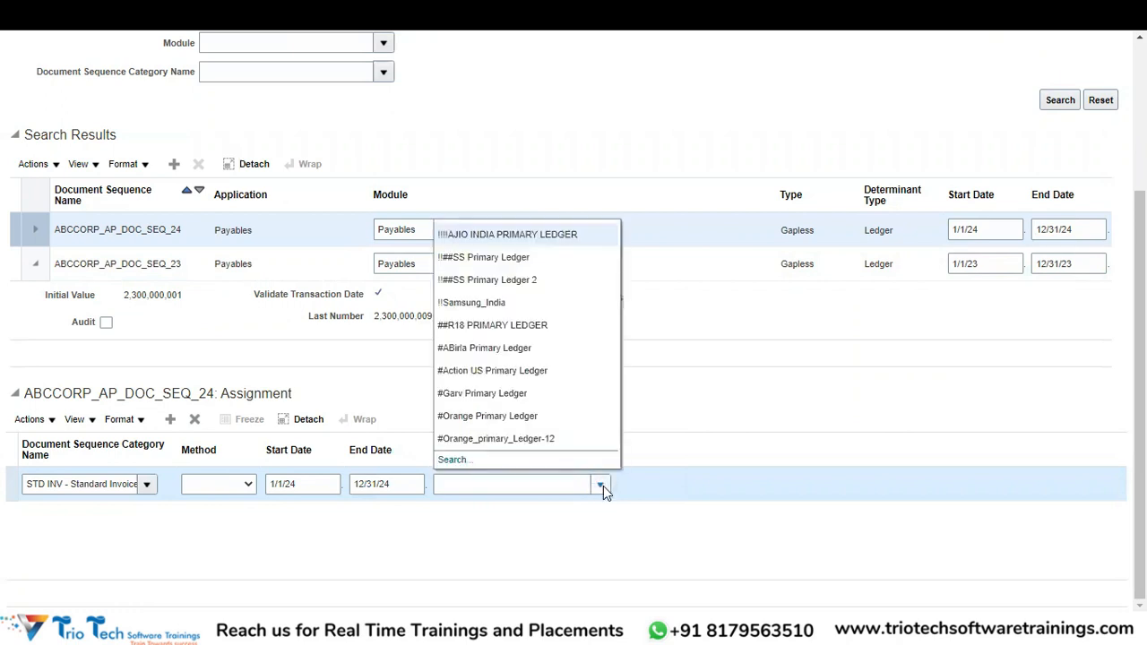
{"action": "left_click", "coordinate": [457, 459]}
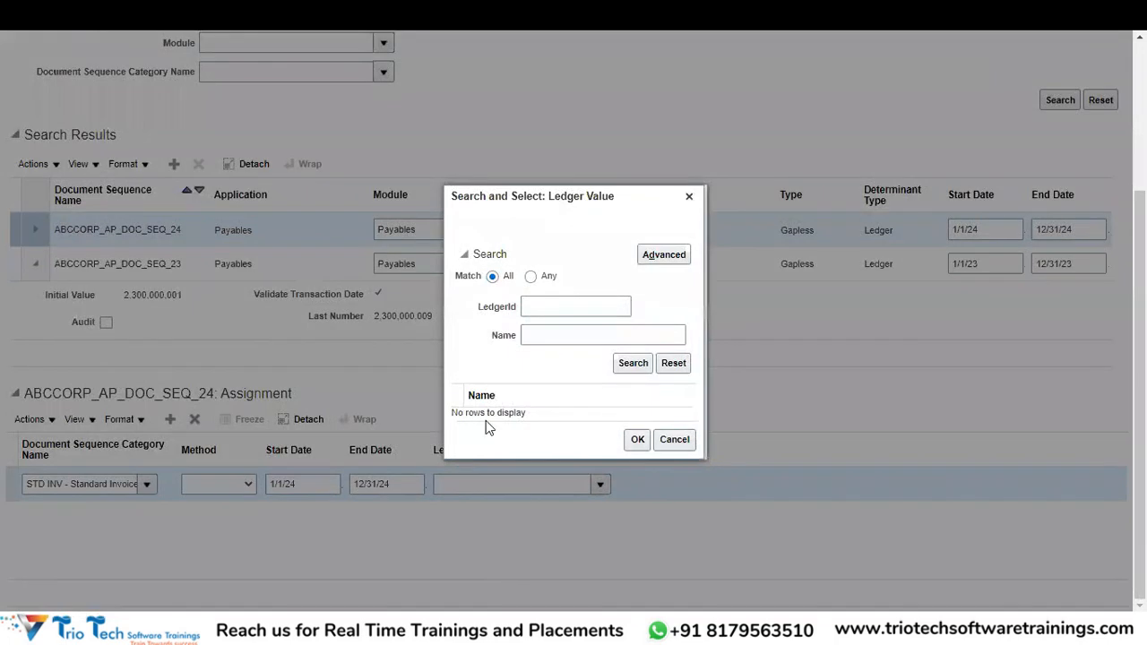
{"action": "left_click", "coordinate": [528, 337]}
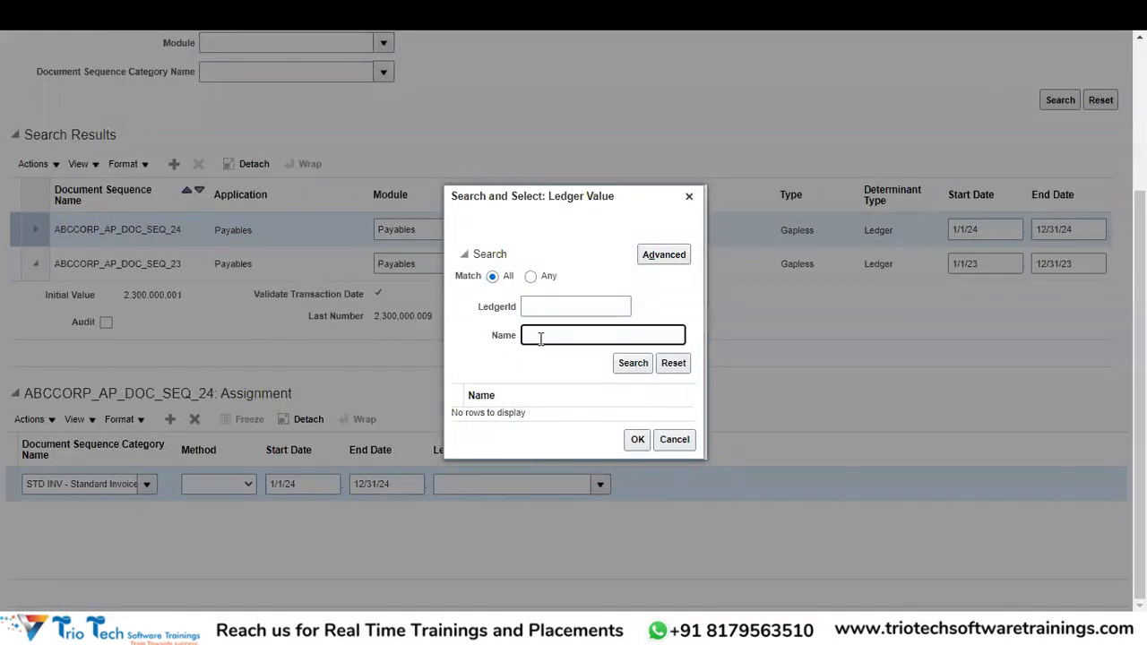
{"action": "type", "text": "ABCCORP"}
{"action": "left_click", "coordinate": [629, 363]}
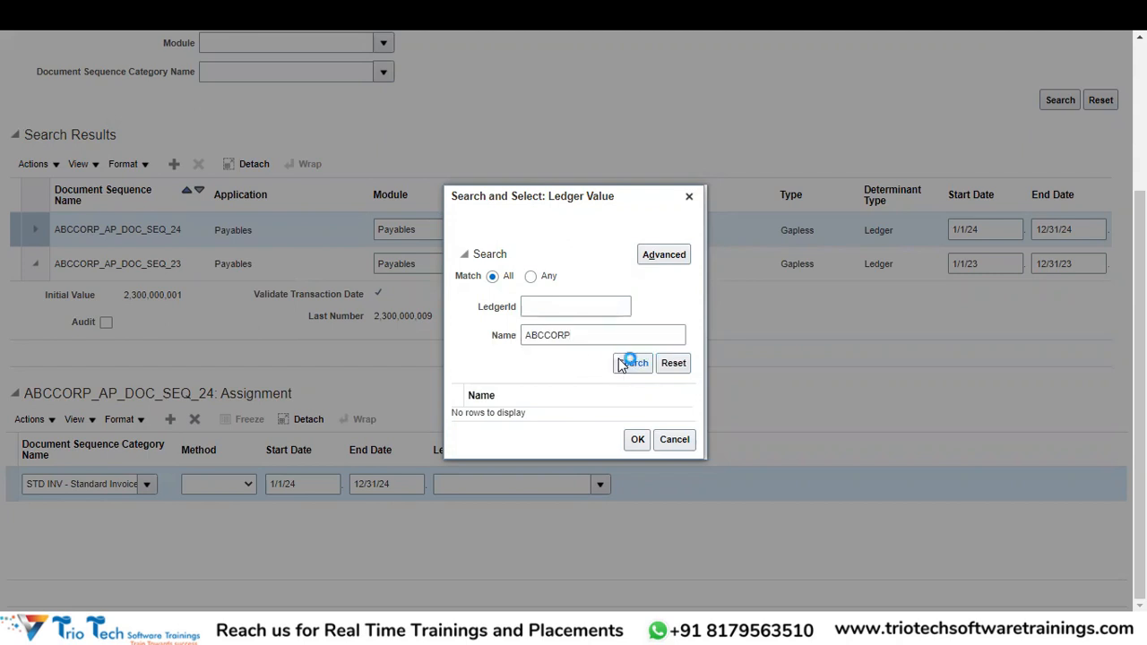
{"action": "left_click", "coordinate": [587, 439]}
{"action": "left_click", "coordinate": [642, 495]}
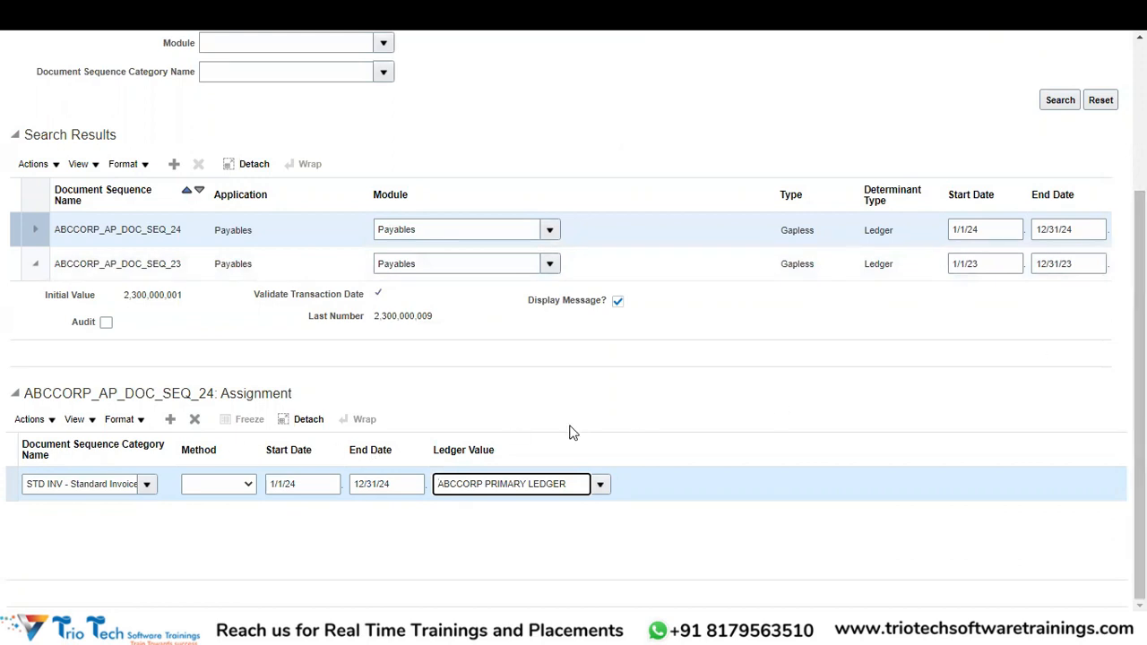
Add a second assignment row and search categories described as Credit Memo.
{"action": "left_click", "coordinate": [170, 420]}
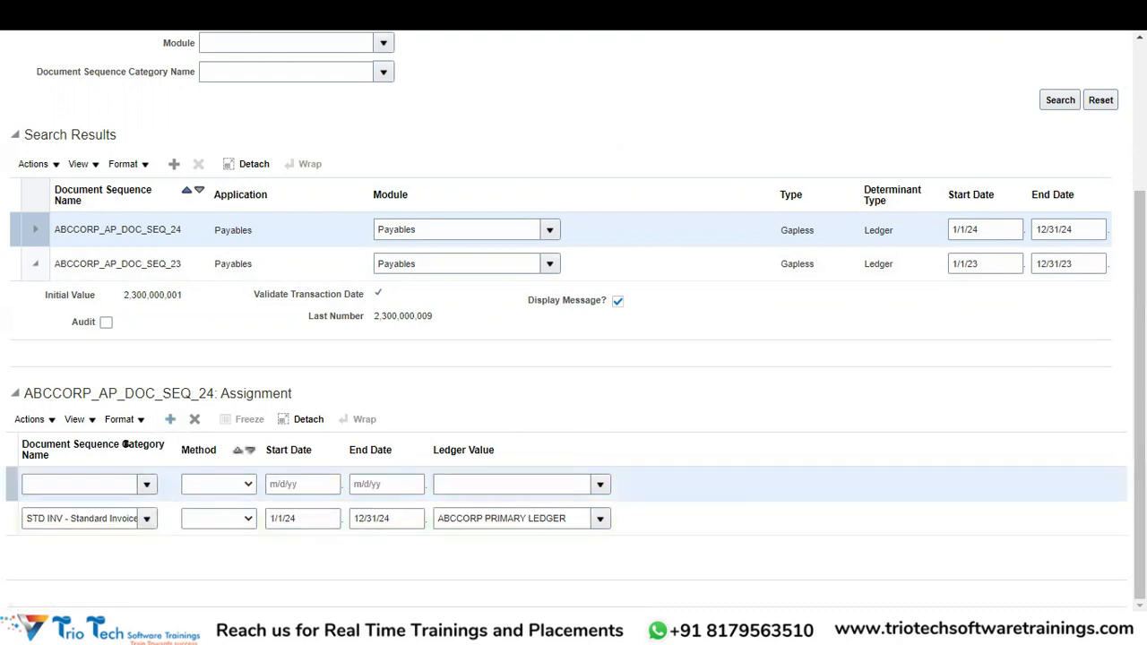
{"action": "left_click", "coordinate": [148, 487]}
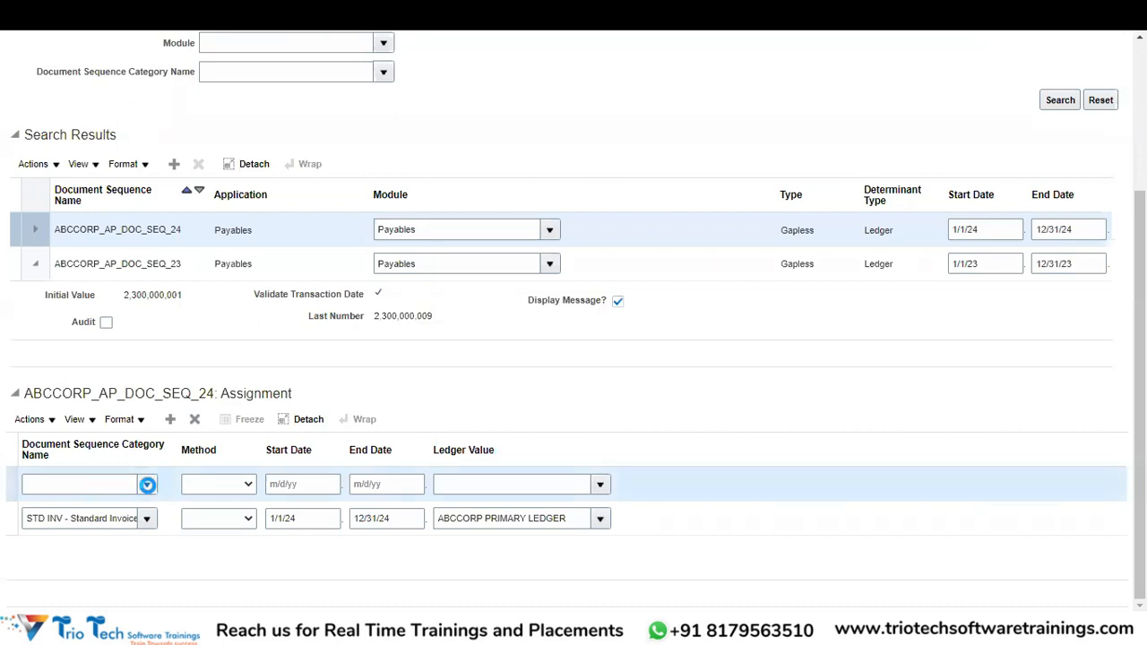
{"action": "left_click", "coordinate": [34, 462]}
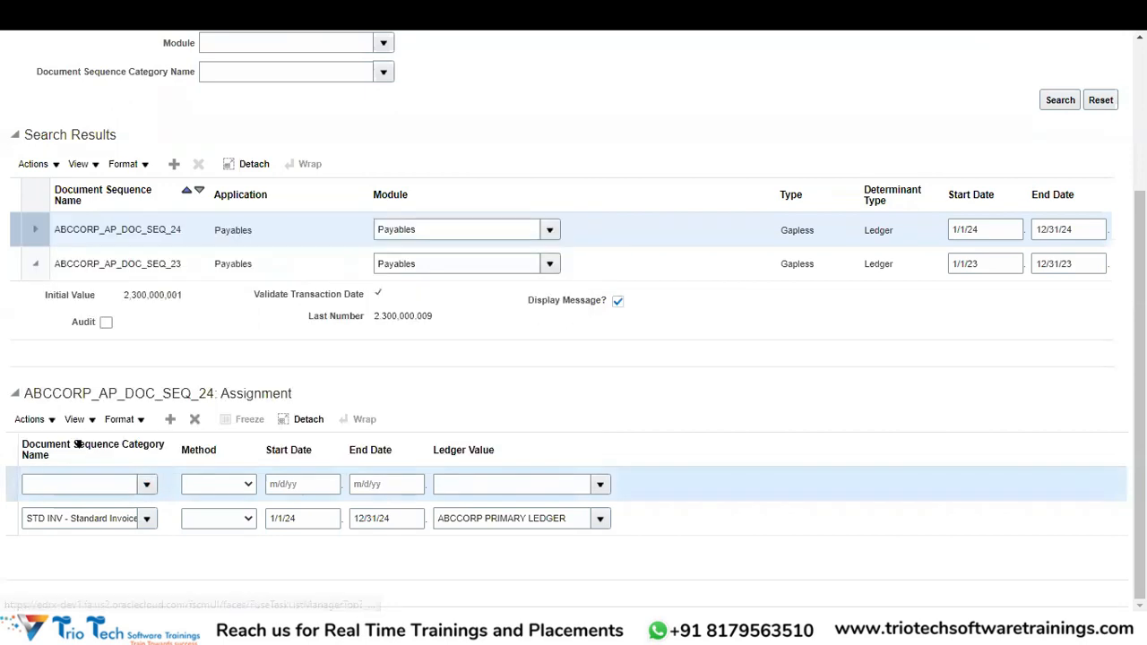
{"action": "left_click", "coordinate": [504, 323]}
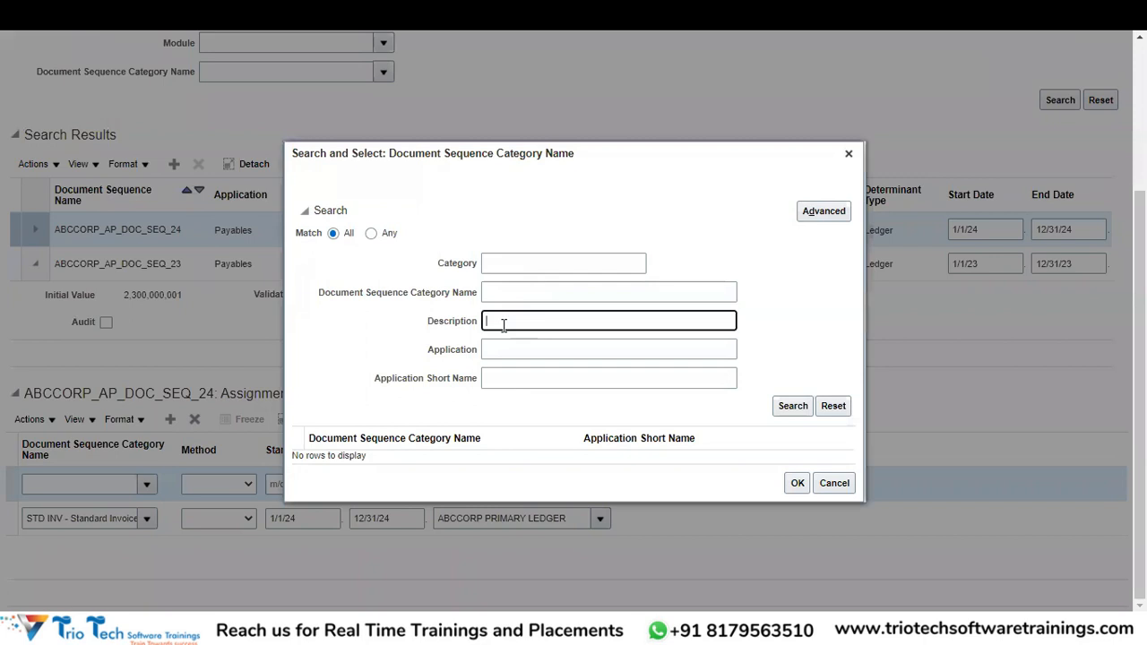
{"action": "type", "text": "Credit Memo"}
{"action": "left_click", "coordinate": [793, 408]}
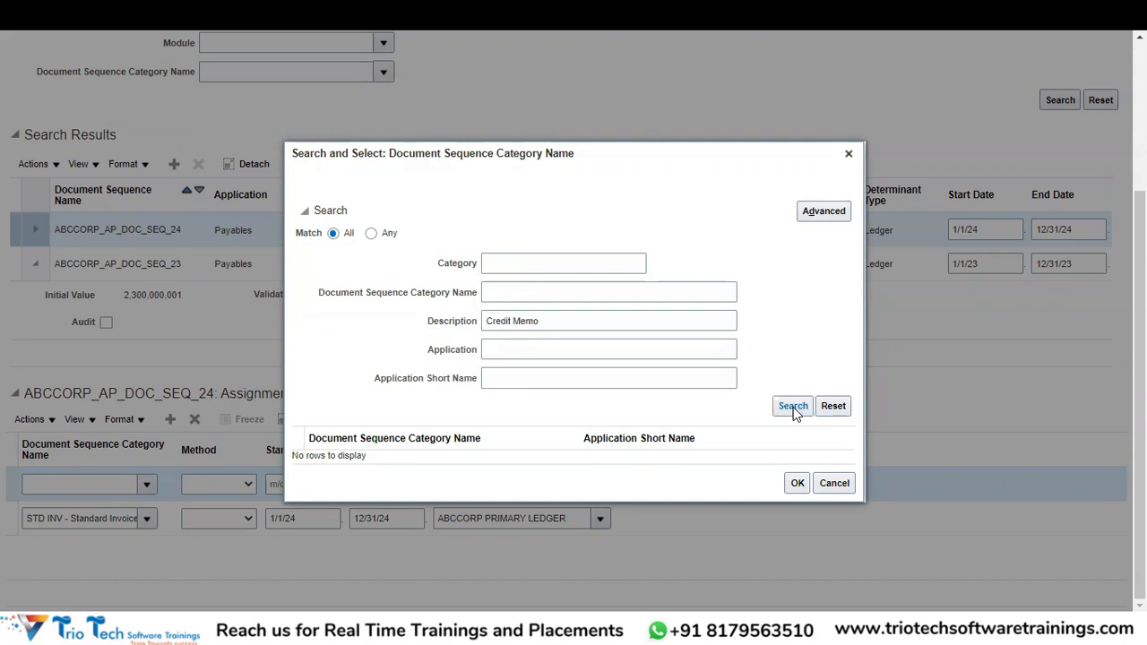
Refine the description filter to %Credit%Memo% and rerun the search.
{"action": "left_click", "coordinate": [557, 317]}
{"action": "type", "text": "%"}
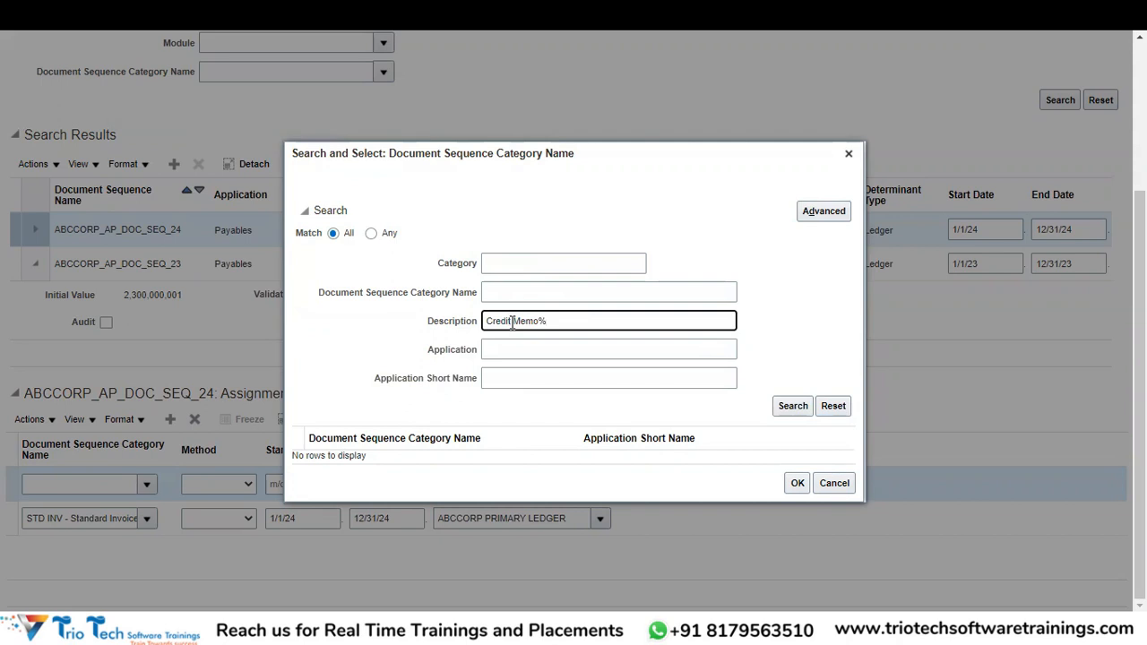
{"action": "left_click", "coordinate": [512, 321]}
{"action": "type", "text": "%"}
{"action": "left_click", "coordinate": [802, 409]}
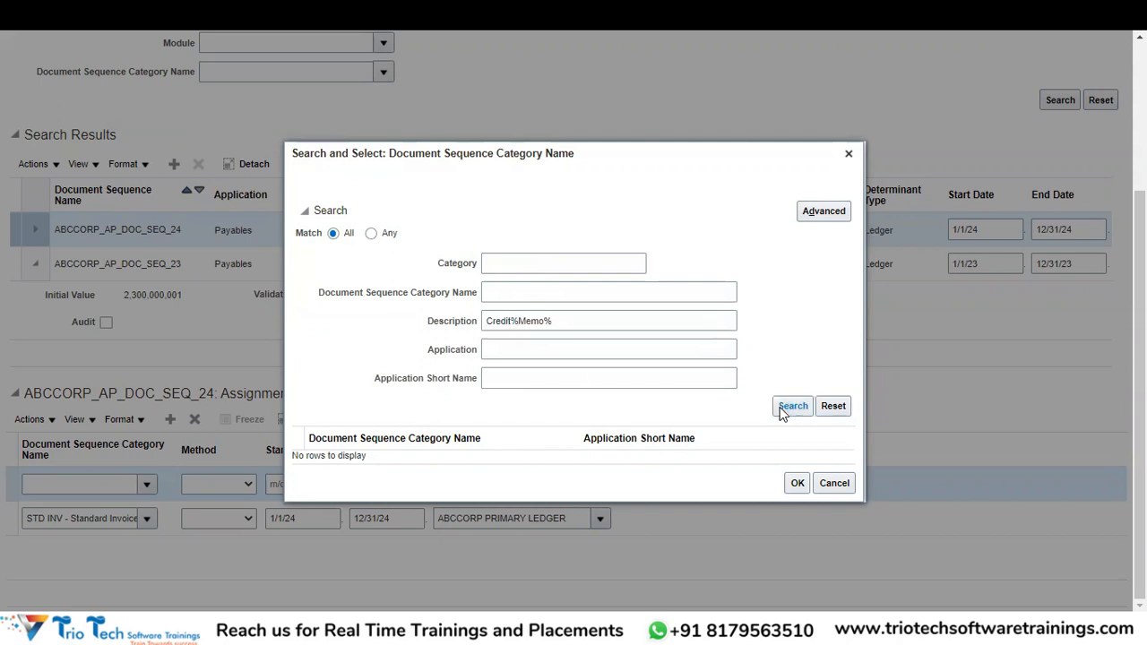
{"action": "left_click", "coordinate": [487, 325]}
{"action": "type", "text": "%"}
{"action": "left_click", "coordinate": [805, 414]}
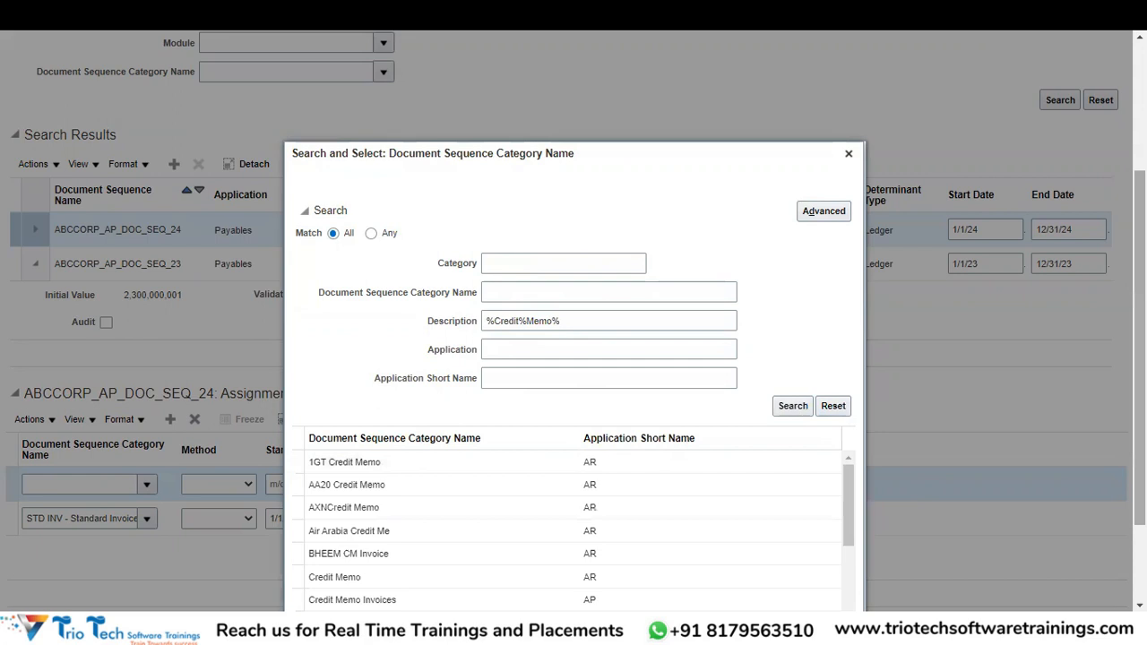
Limit results to application short name AP and choose Credit Memo Invoices.
{"action": "left_click_drag", "start_coordinate": [1140, 448], "coordinate": [1140, 522]}
{"action": "left_click", "coordinate": [536, 256]}
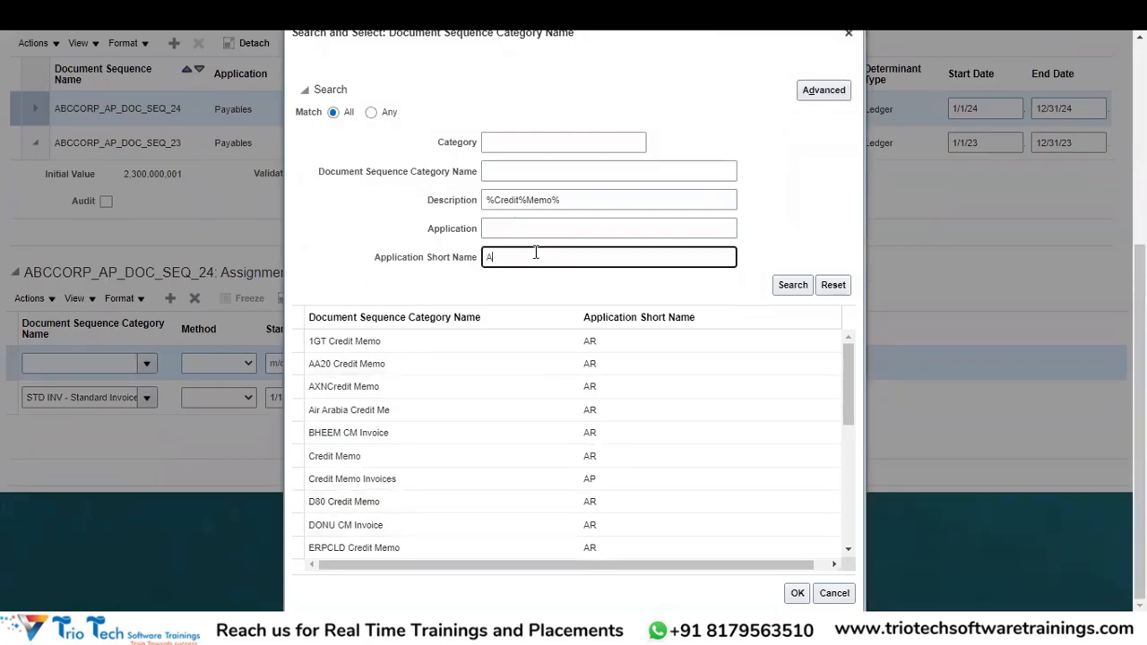
{"action": "type", "text": "AP"}
{"action": "left_click", "coordinate": [791, 286]}
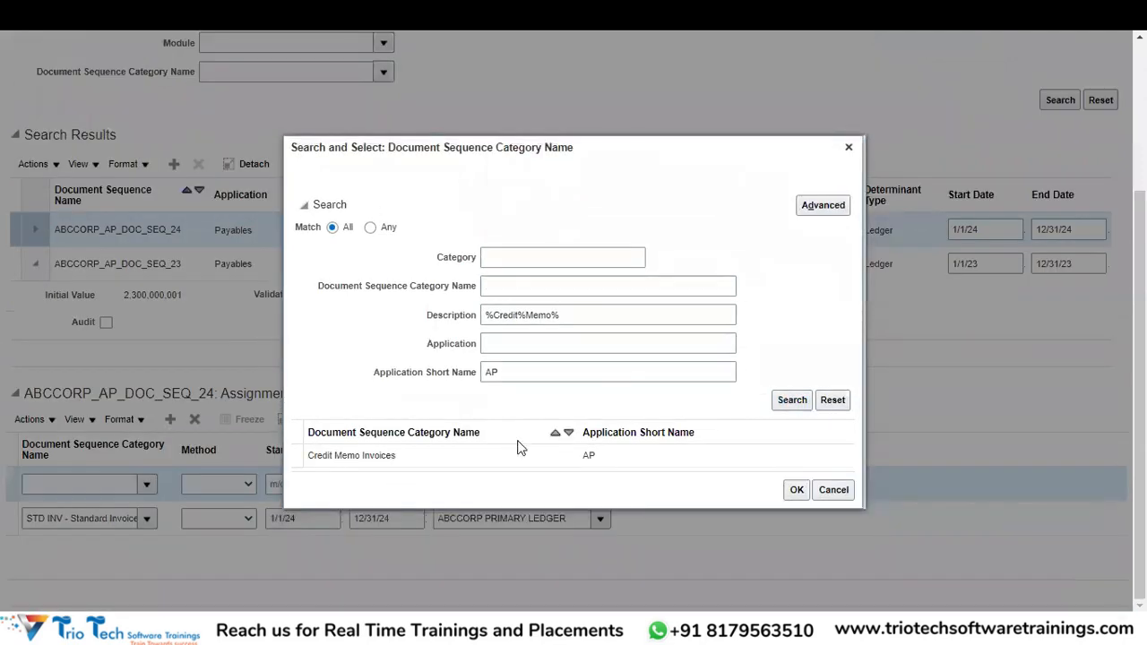
{"action": "left_click", "coordinate": [478, 457]}
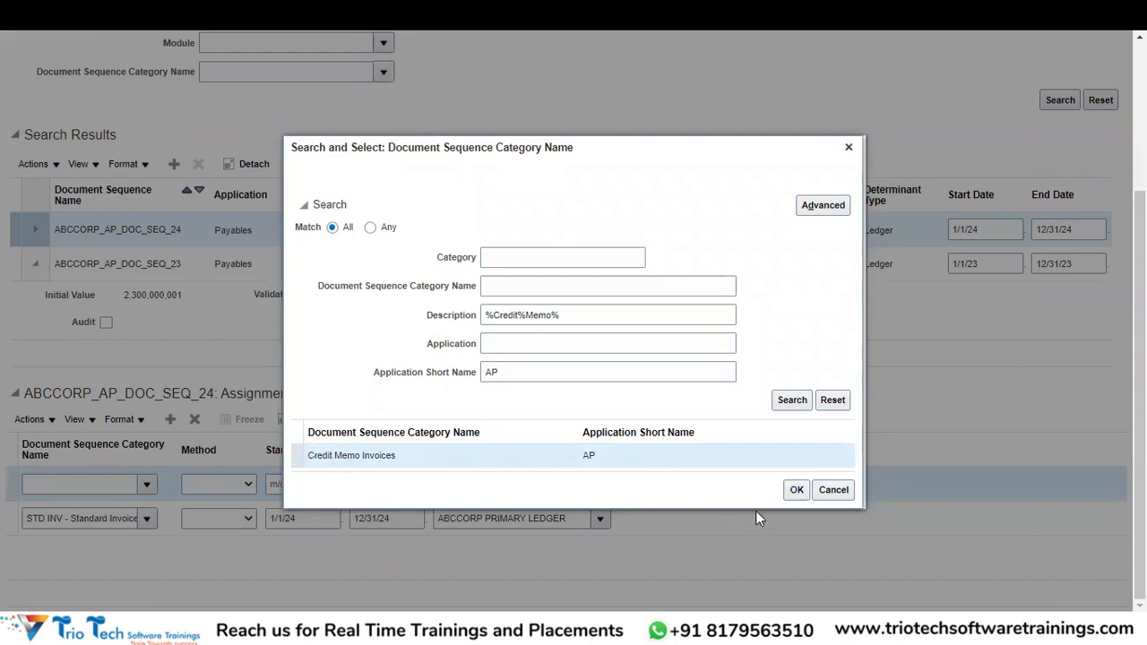
{"action": "left_click", "coordinate": [797, 489]}
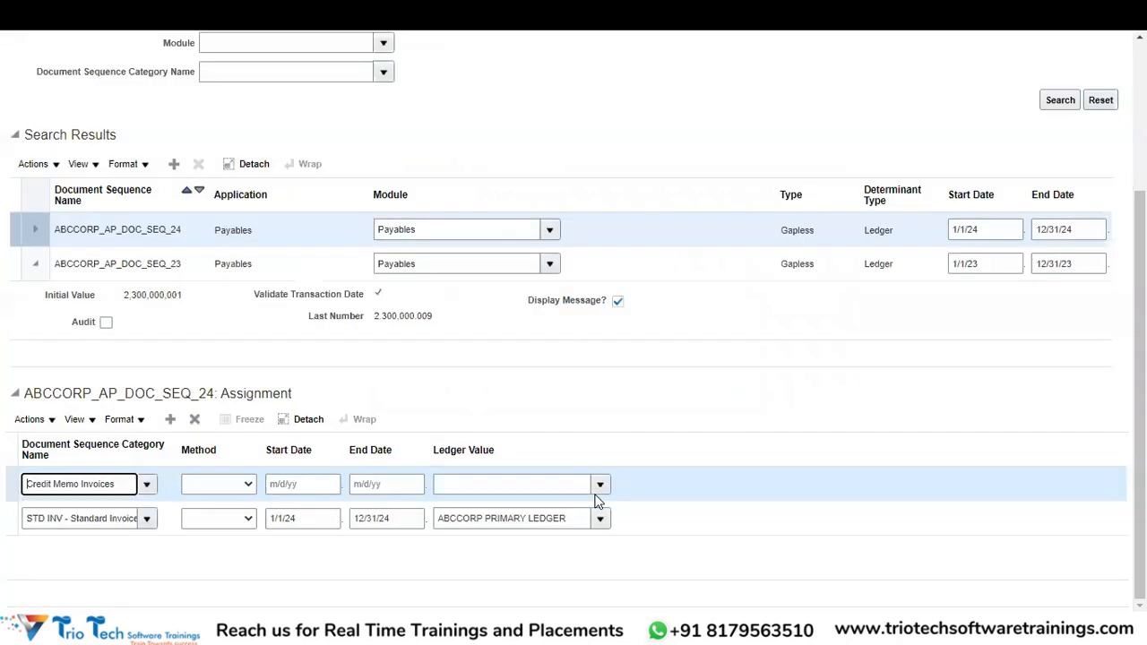
Give the Credit Memo Invoices assignment dates 1/1/2024–12/31/2024 and ledger ABCCORP PRIMARY LEDGER.
{"action": "left_click", "coordinate": [308, 484]}
{"action": "type", "text": "1/"}
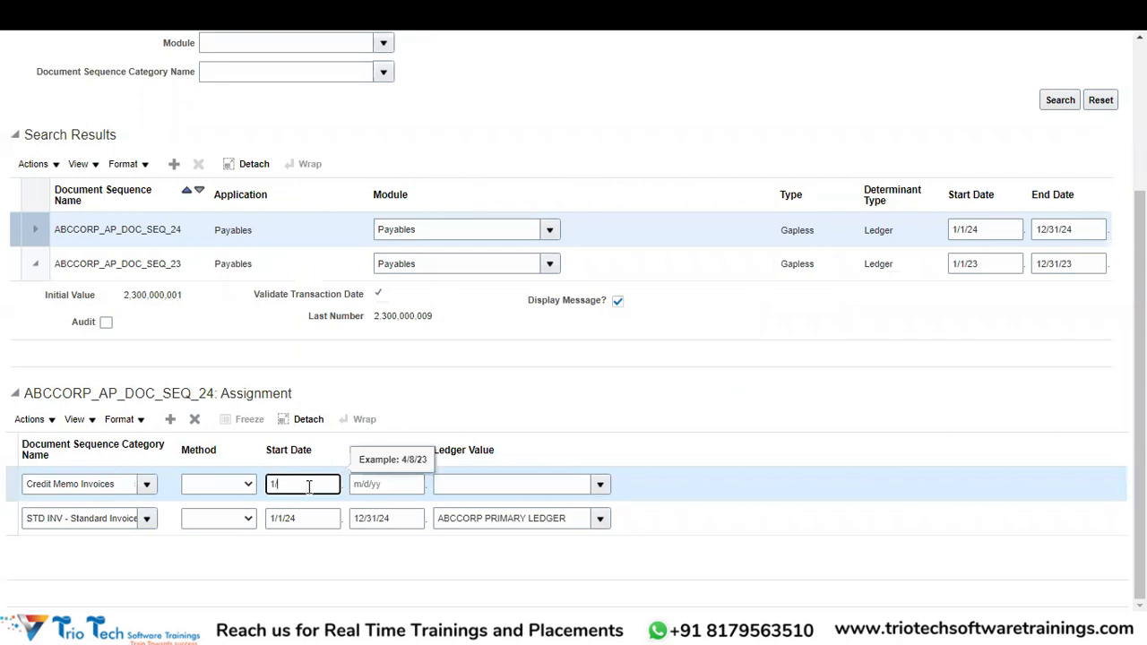
{"action": "type", "text": "1/2024"}
{"action": "key", "text": "Tab"}
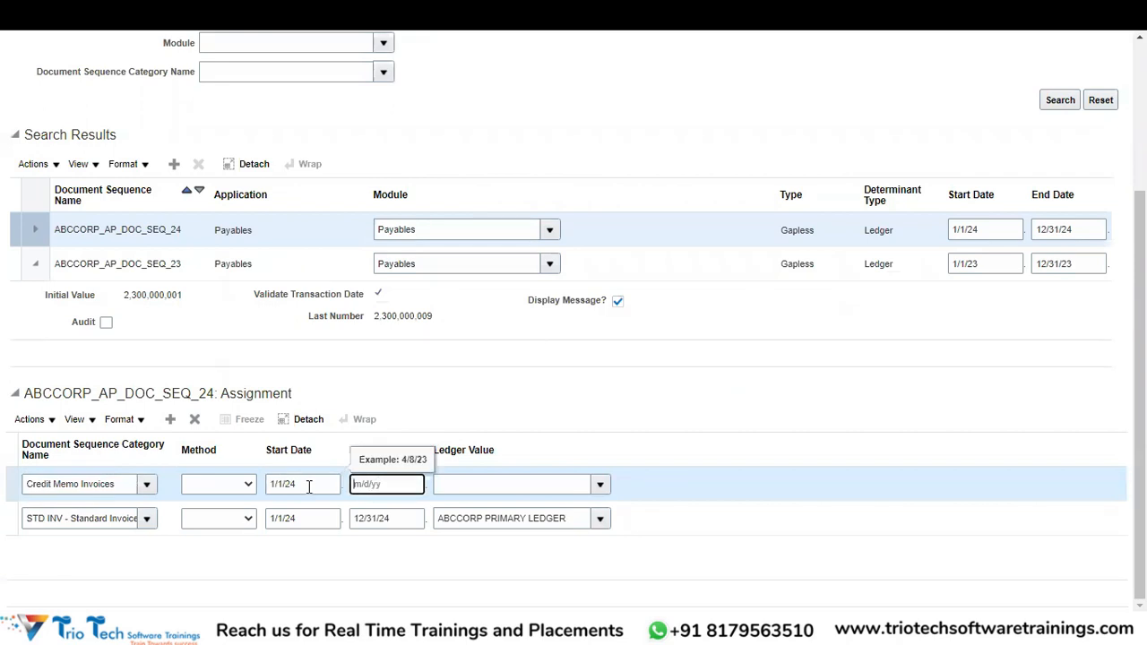
{"action": "type", "text": "12"}
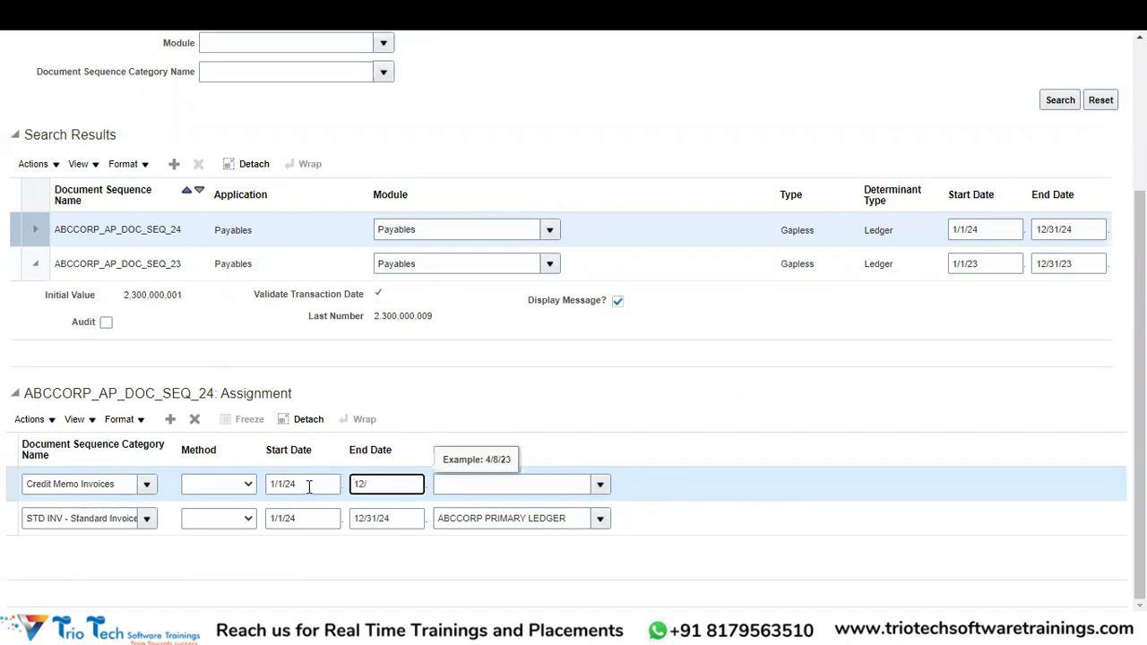
{"action": "type", "text": "/31/2024"}
{"action": "key", "text": "Tab"}
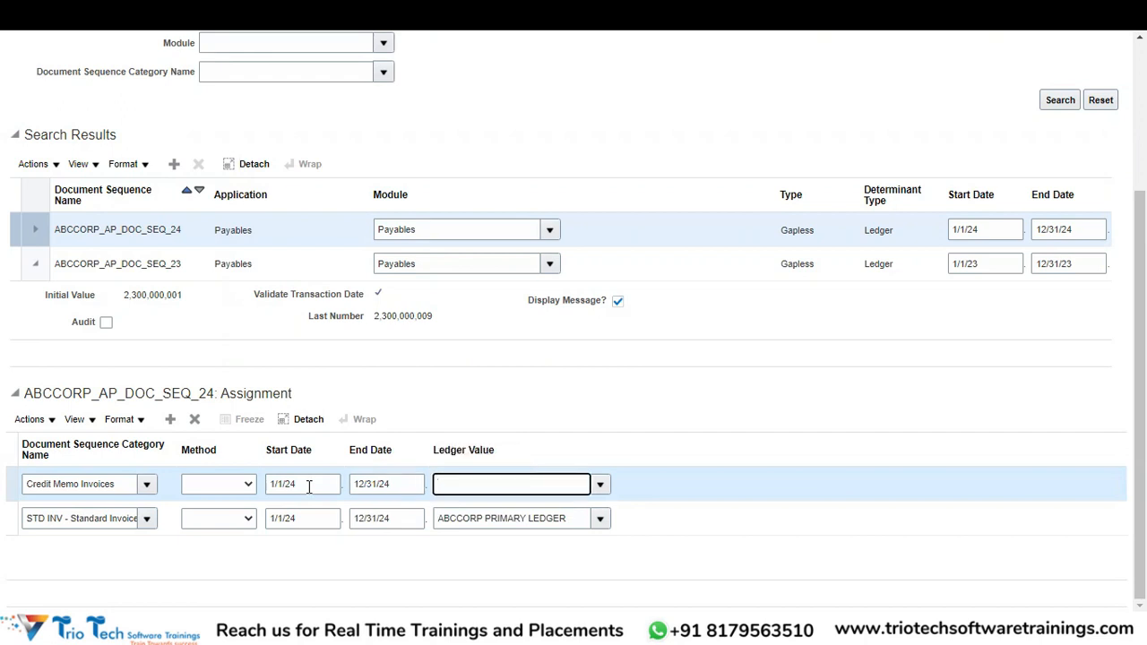
{"action": "type", "text": "ABCCOR"}
{"action": "type", "text": "P PRIMARY LEDGER"}
{"action": "key", "text": "Tab"}
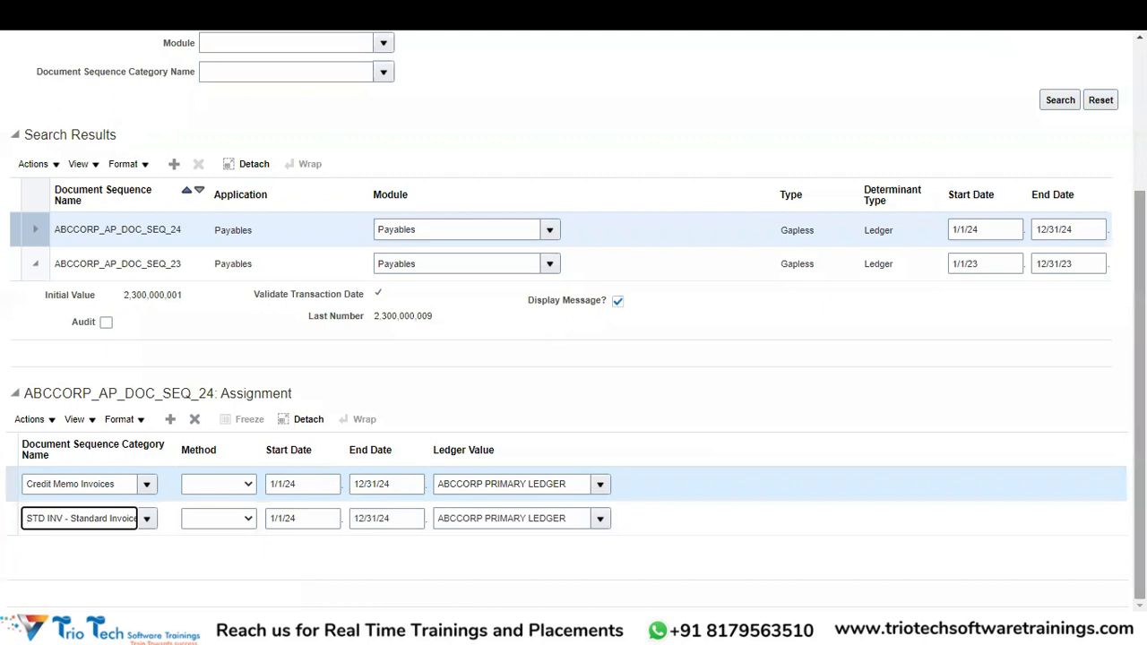
{"action": "scroll", "coordinate": [1140, 359], "scroll_direction": "up", "scroll_amount": 3}
{"action": "scroll", "coordinate": [1140, 359], "scroll_direction": "up", "scroll_amount": 2}
Save the sequence assignments and bring up ABCCORP_AP_DOC_SEQ_23's assignments.
{"action": "left_click", "coordinate": [979, 108]}
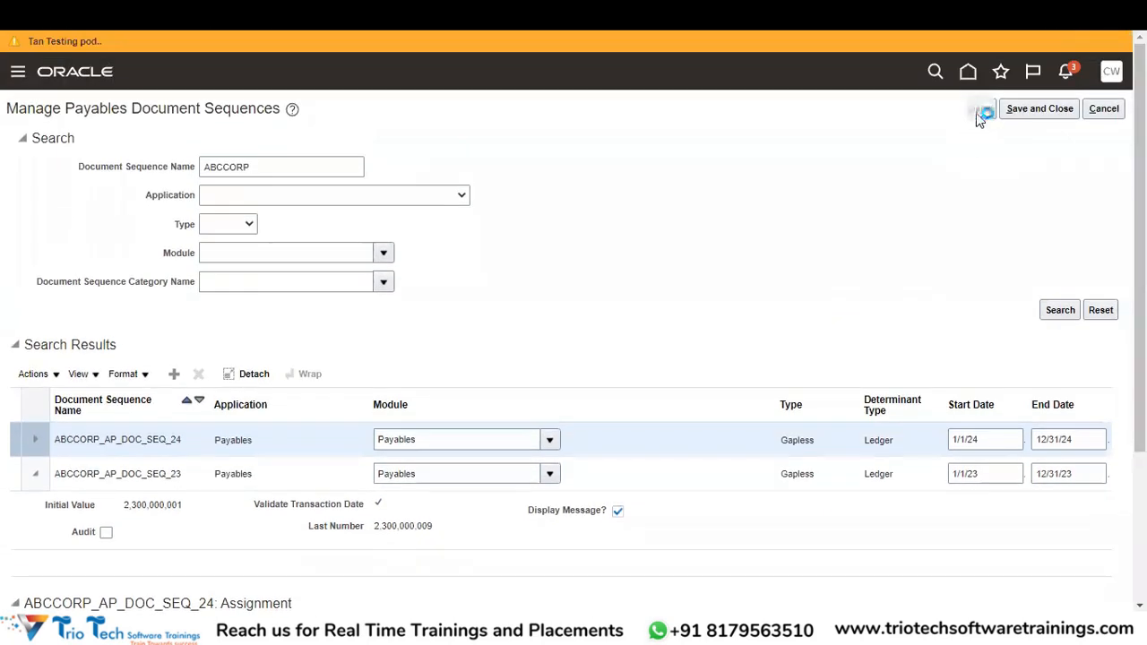
{"action": "scroll", "coordinate": [1140, 358], "scroll_direction": "down", "scroll_amount": 5}
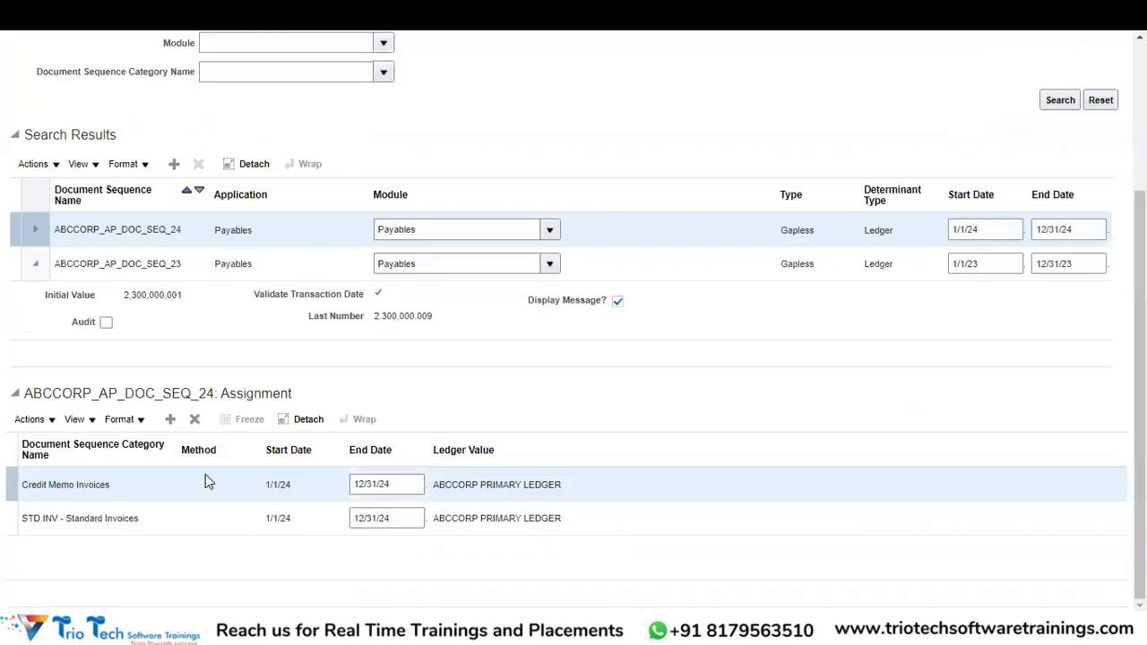
{"action": "left_click", "coordinate": [173, 269]}
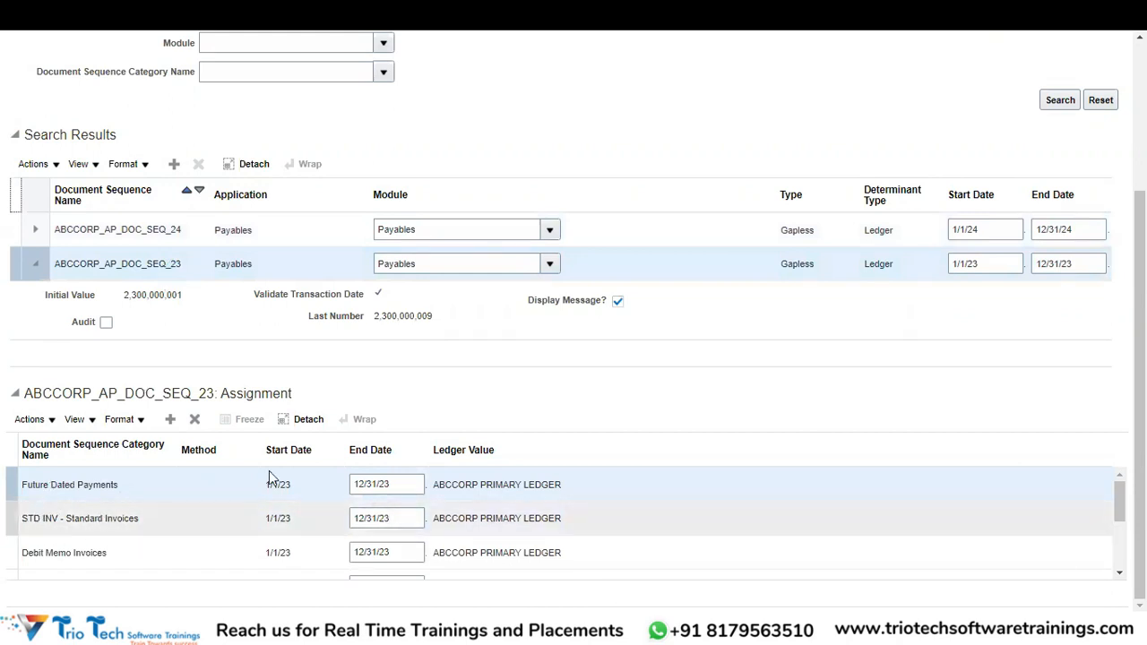
{"action": "scroll", "coordinate": [565, 520], "scroll_direction": "down", "scroll_amount": 1}
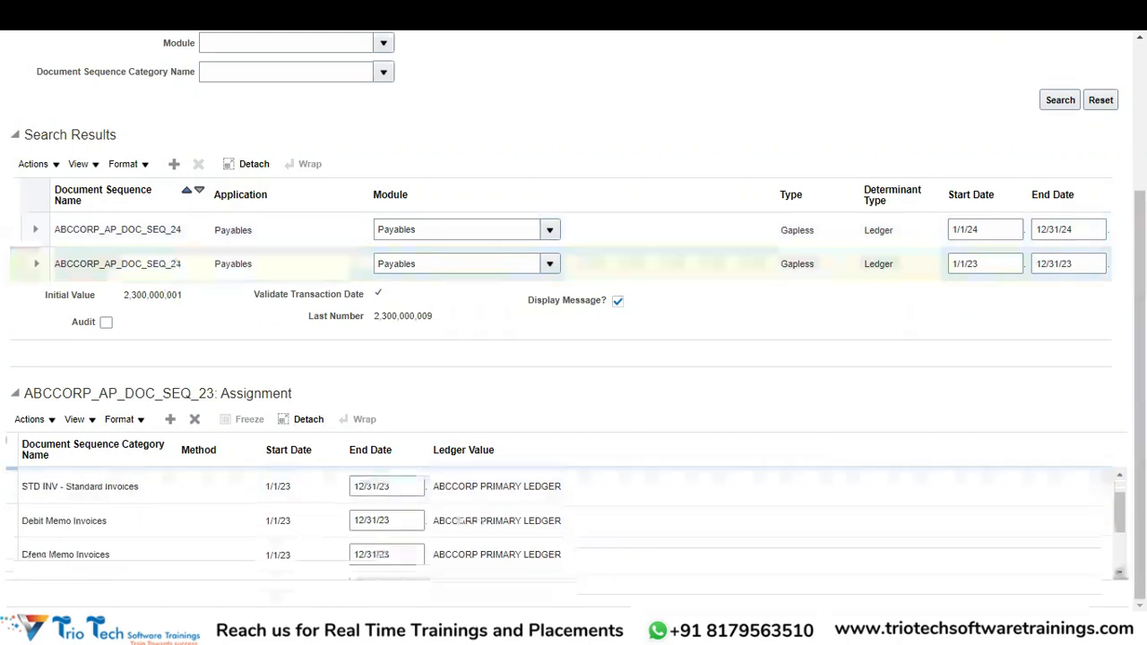
{"action": "scroll", "coordinate": [574, 523], "scroll_direction": "down", "scroll_amount": 1}
Review ABCCORP_AP_DOC_SEQ_23's assigned categories, such as Future Dated Payments and Debit Memo Invoices.
{"action": "left_click", "coordinate": [1119, 573]}
{"action": "left_click", "coordinate": [1119, 475]}
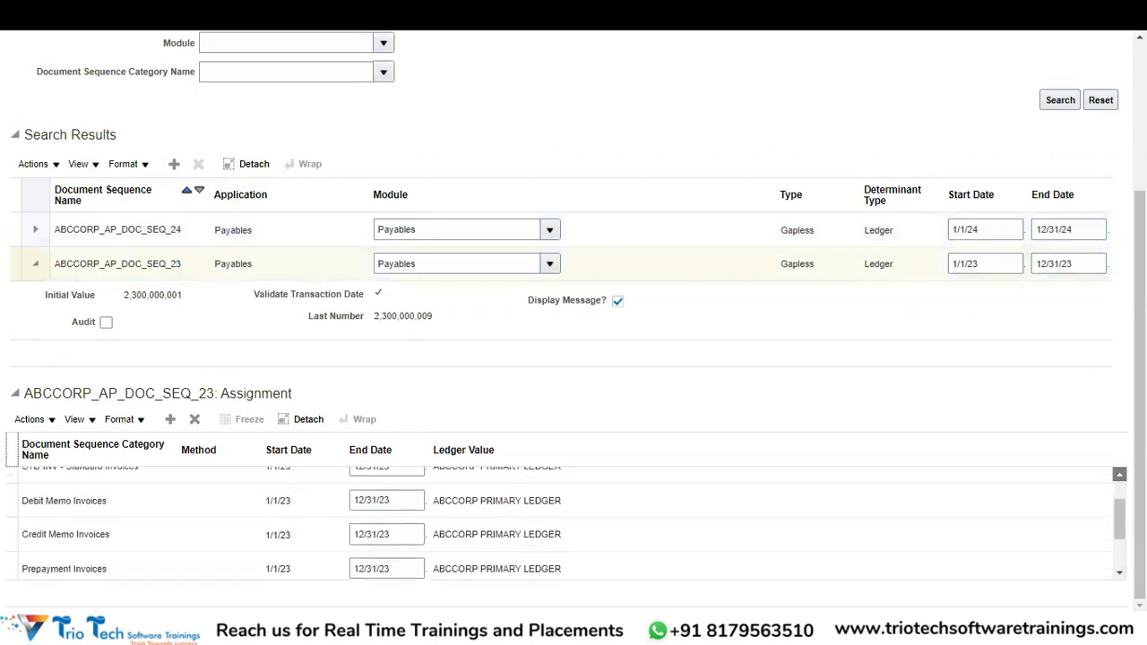
{"action": "left_click", "coordinate": [1119, 475]}
{"action": "left_click", "coordinate": [1120, 475]}
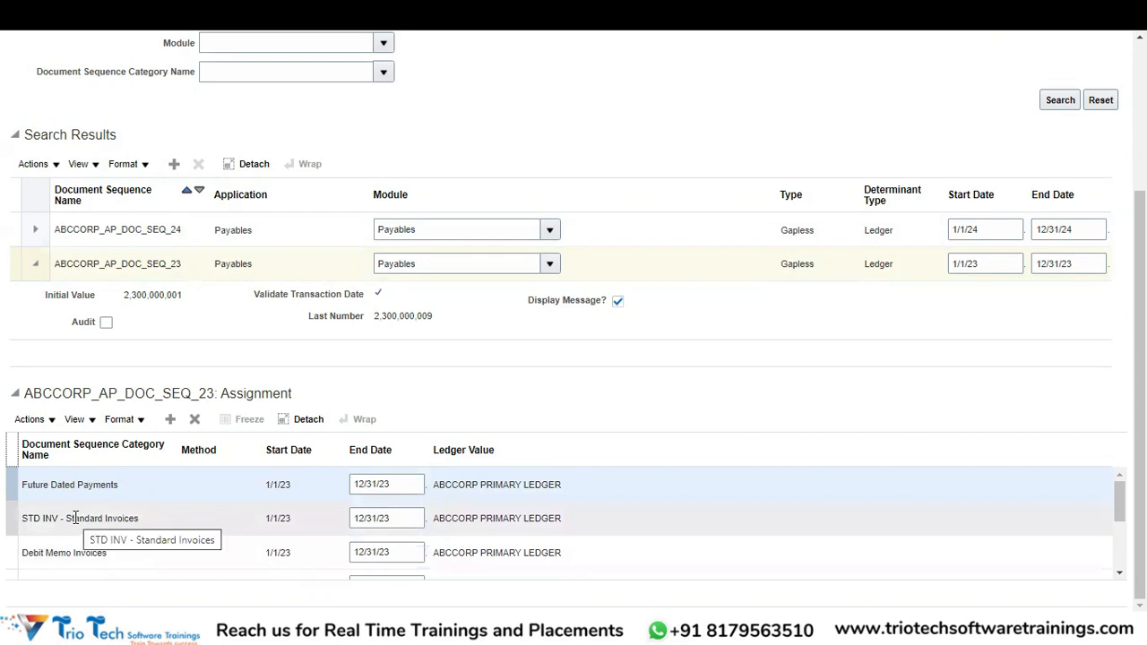
{"action": "left_click", "coordinate": [38, 257]}
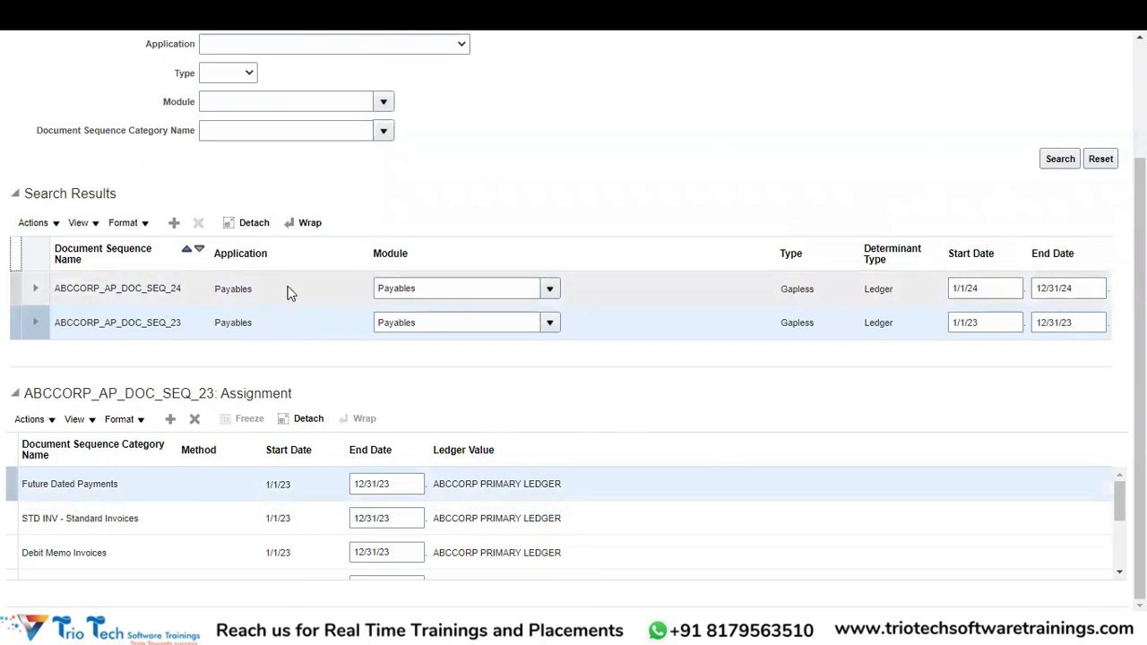
{"action": "scroll", "coordinate": [681, 359], "scroll_direction": "up", "scroll_amount": 3}
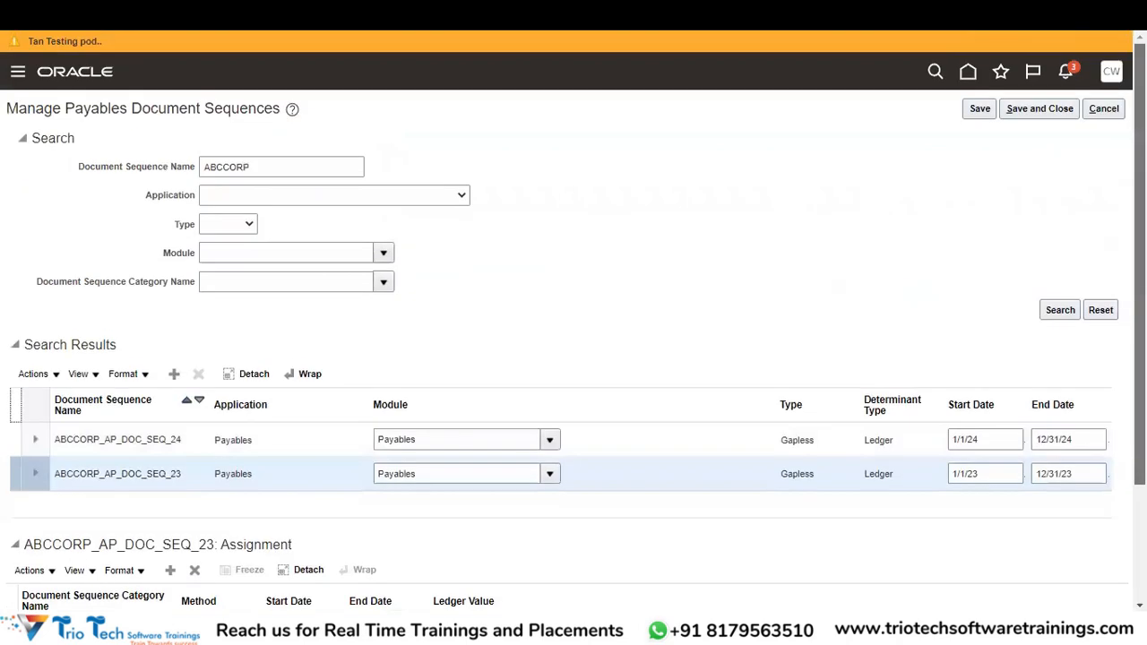
Save and close the Payables document sequences page, then switch to the Excel workbook.
{"action": "left_click", "coordinate": [1031, 107]}
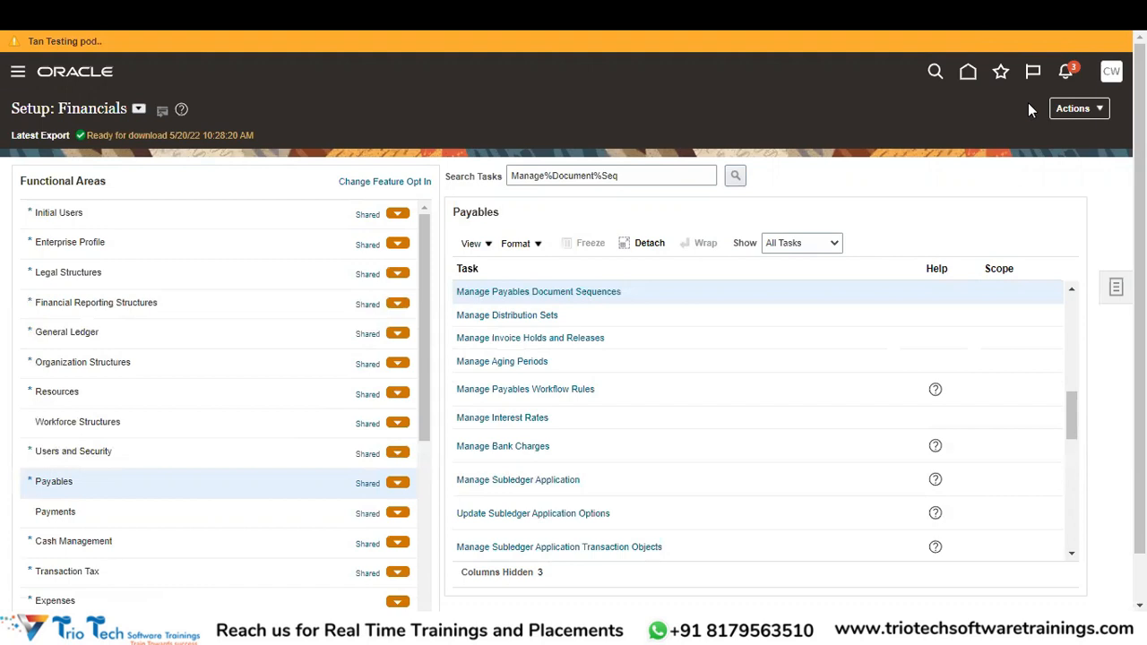
{"action": "key", "text": "alt+Tab"}
{"action": "key", "text": "alt+Tab"}
{"action": "key", "text": "alt+Tab"}
{"action": "key", "text": "alt+Tab"}
{"action": "key", "text": "alt+Tab"}
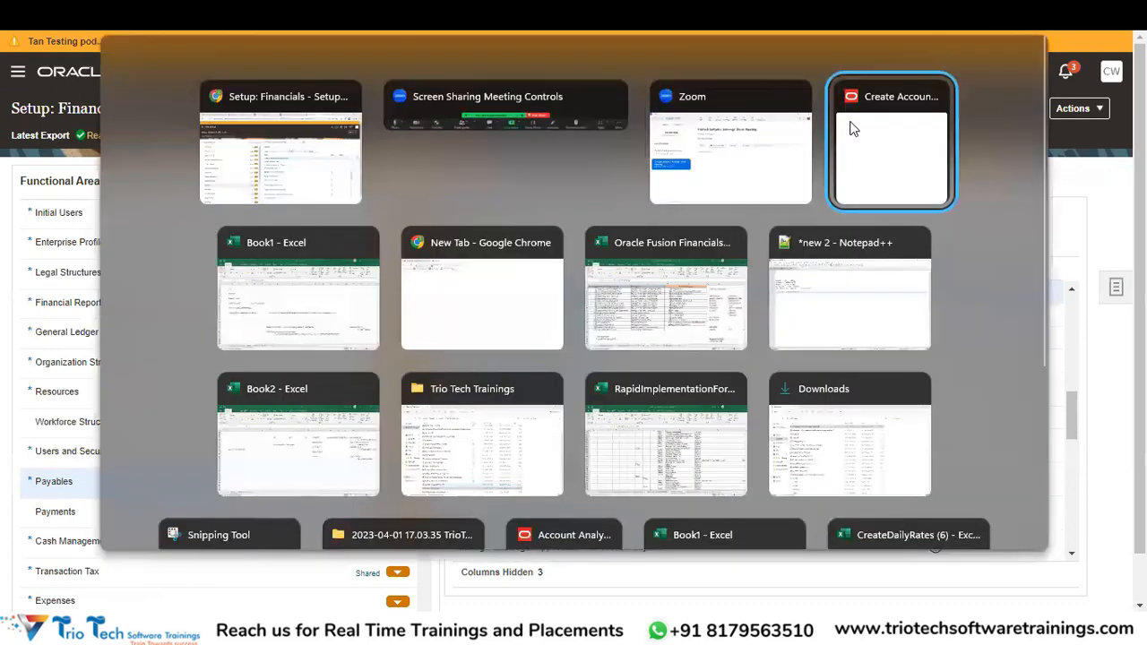
{"action": "key", "text": "alt+Tab"}
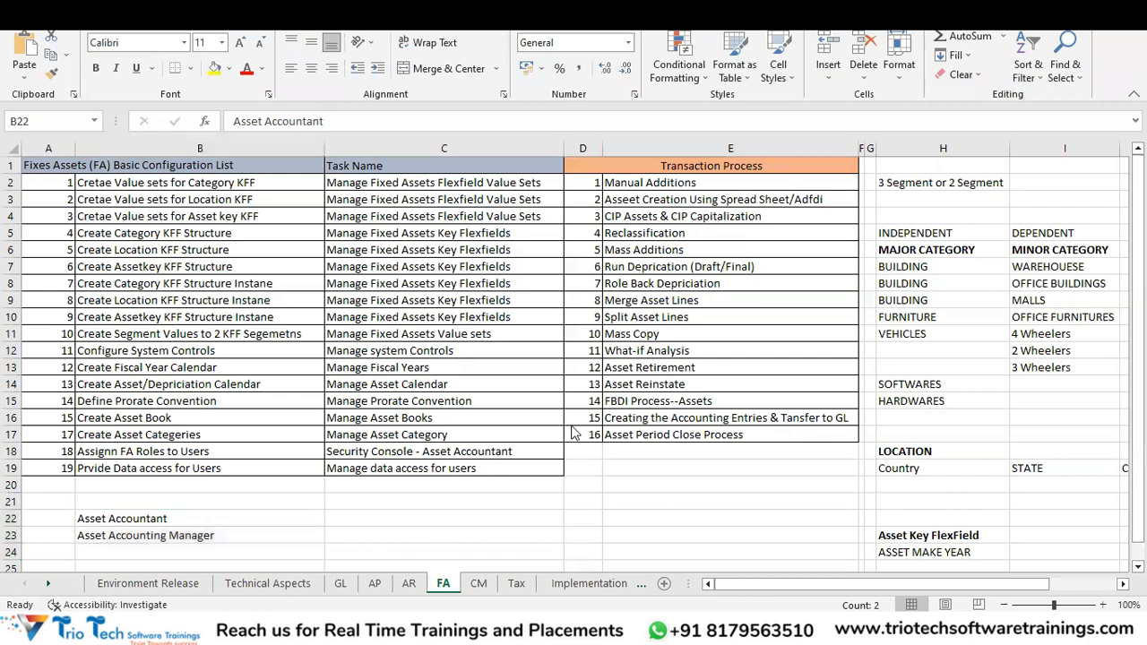
In Book2, label cells U45 and U46 as User and Roles.
{"action": "key", "text": "alt+Tab"}
{"action": "key", "text": "alt+Tab"}
{"action": "key", "text": "alt+Tab"}
{"action": "key", "text": "alt+Tab"}
{"action": "key", "text": "alt+Tab"}
{"action": "key", "text": "alt+Tab"}
{"action": "key", "text": "alt+Tab"}
{"action": "key", "text": "alt+Tab"}
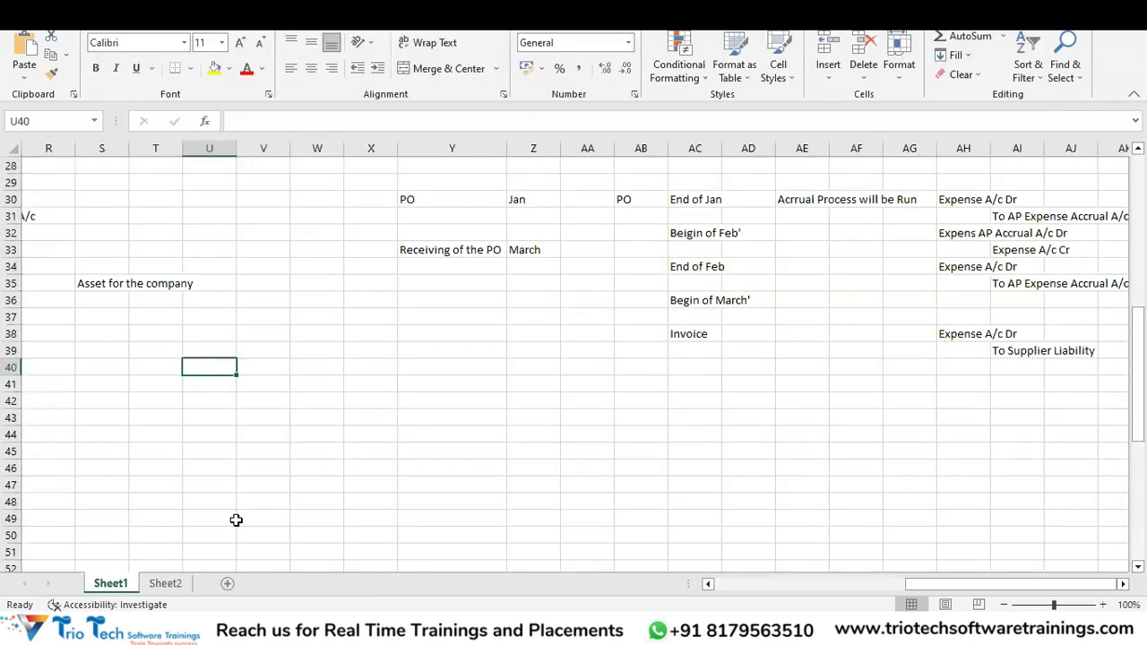
{"action": "left_click", "coordinate": [167, 452]}
{"action": "left_click", "coordinate": [195, 451]}
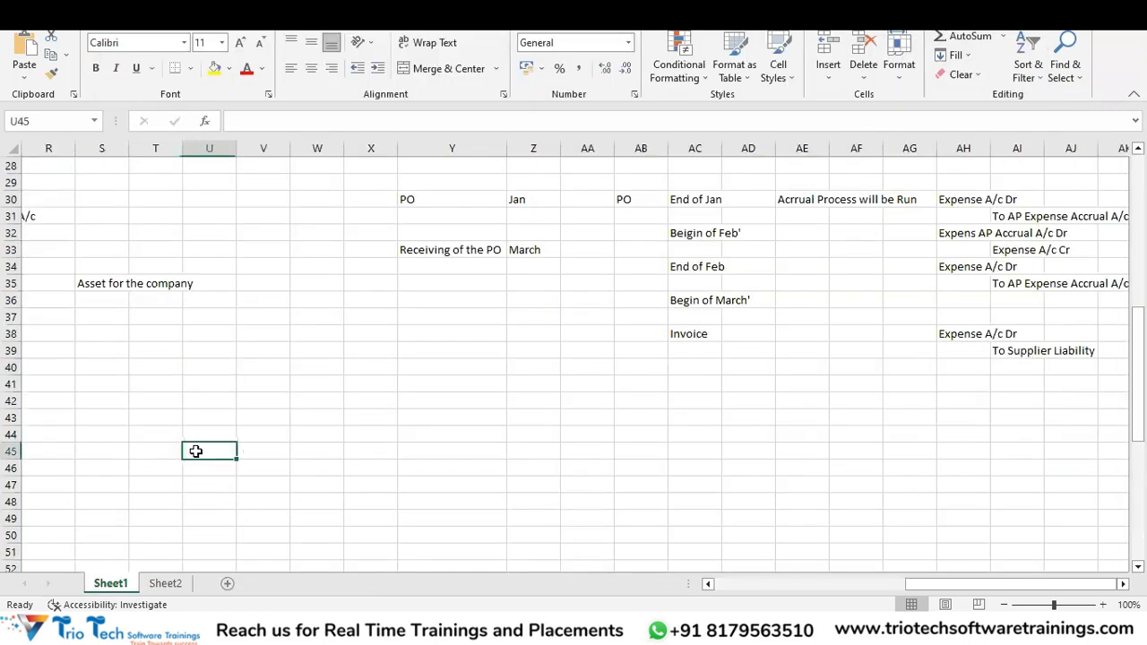
{"action": "type", "text": "Jan"}
{"action": "key", "text": "BackSpace"}
{"action": "key", "text": "BackSpace"}
{"action": "key", "text": "BackSpace"}
{"action": "type", "text": "User"}
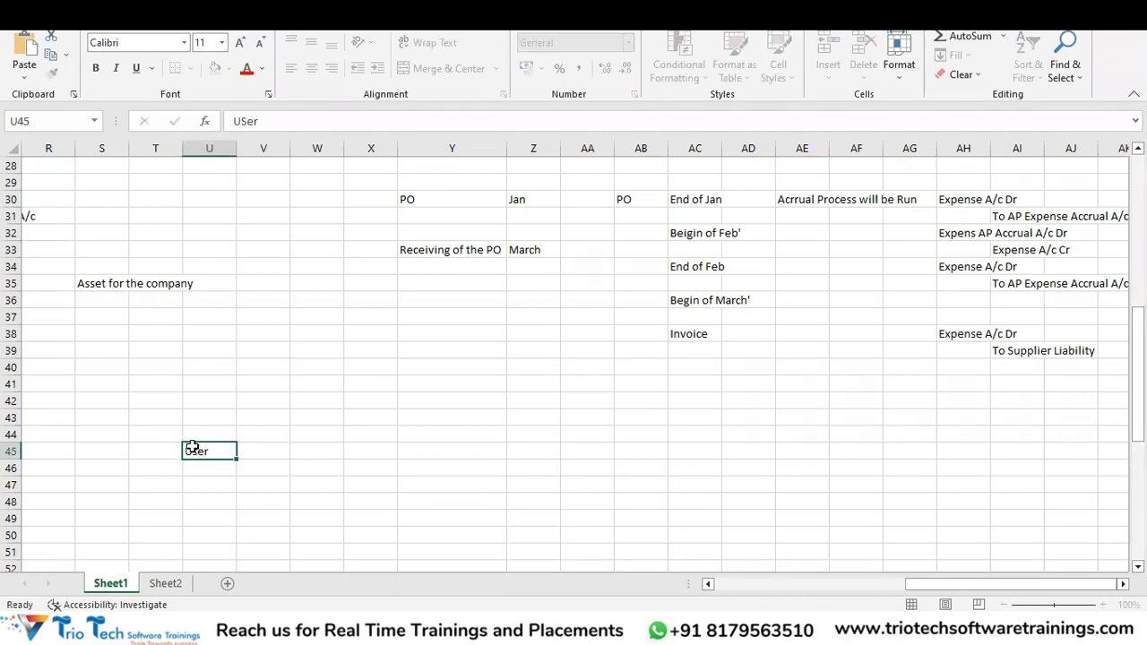
{"action": "key", "text": "Return"}
{"action": "key", "text": "Return"}
{"action": "key", "text": "Up"}
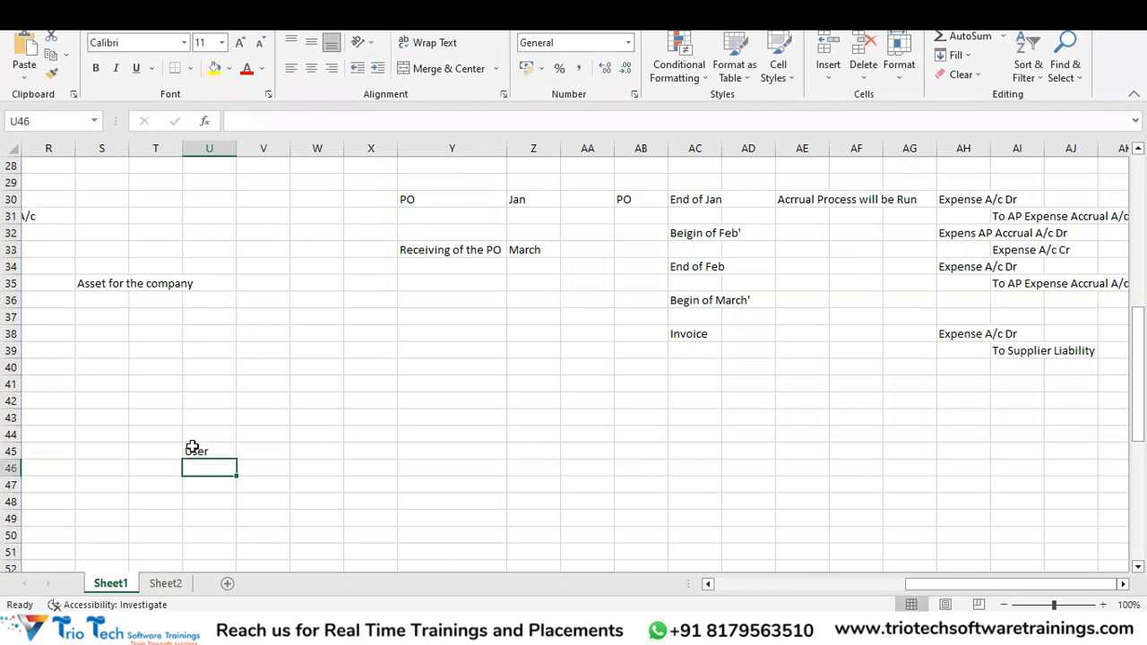
{"action": "type", "text": "Roles"}
{"action": "key", "text": "Return"}
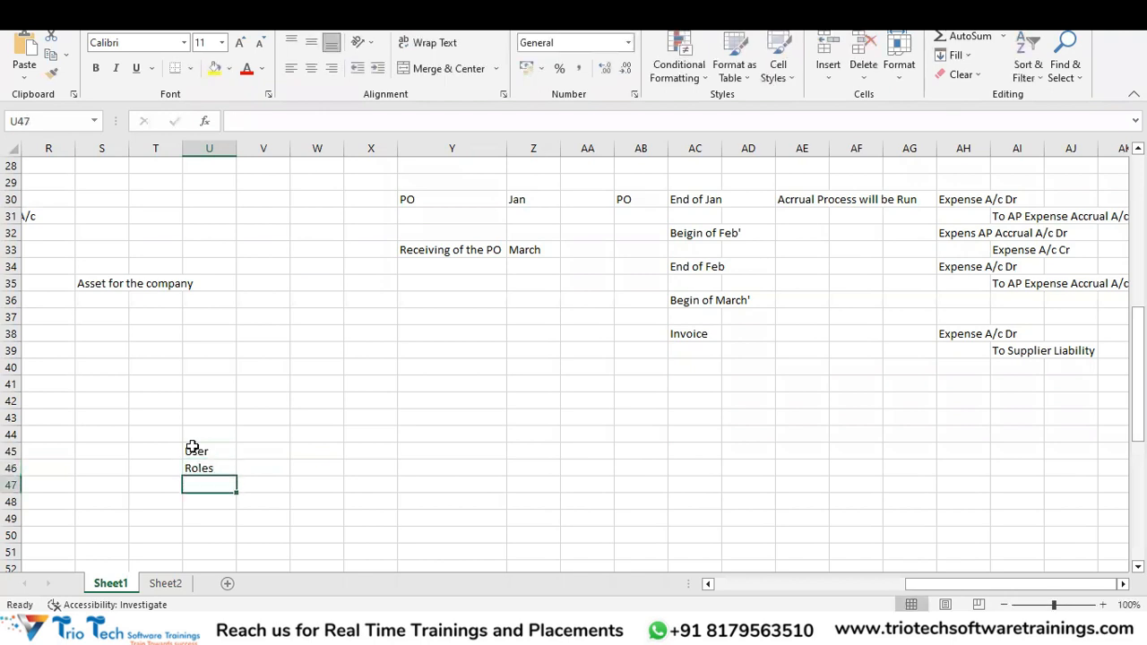
List Accounts Payable Invoice Supervisor, Manager, Invoice Specialist and Payment Specialist in W46:W49.
{"action": "key", "text": "Up"}
{"action": "key", "text": "Right"}
{"action": "key", "text": "Right"}
{"action": "type", "text": "Ac"}
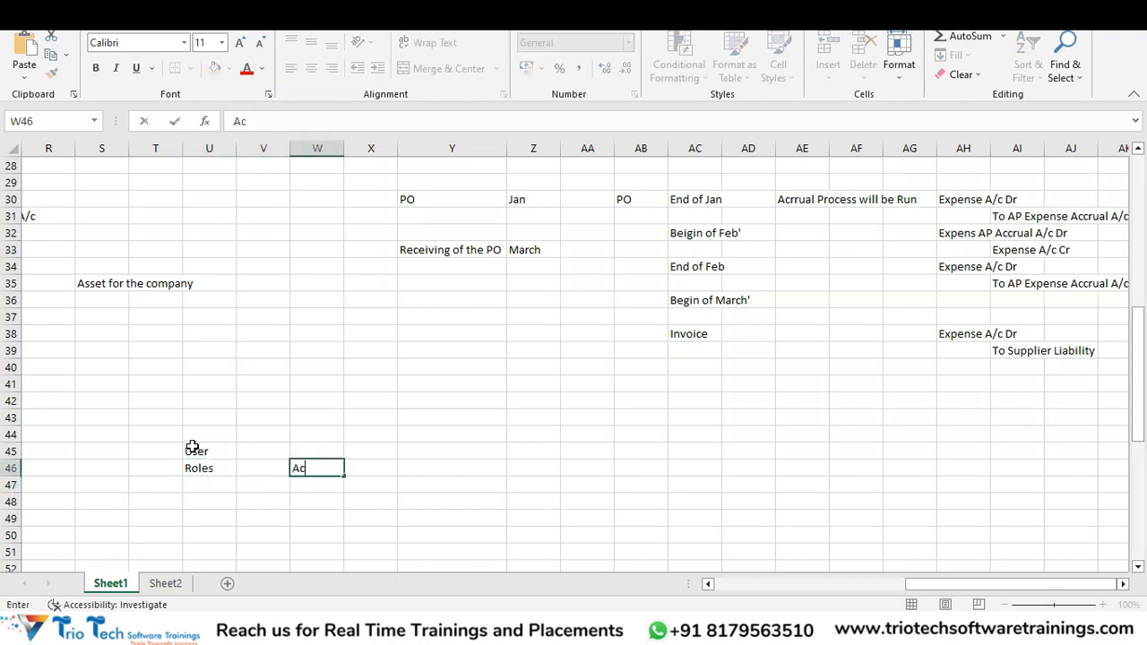
{"action": "type", "text": "counts Payable"}
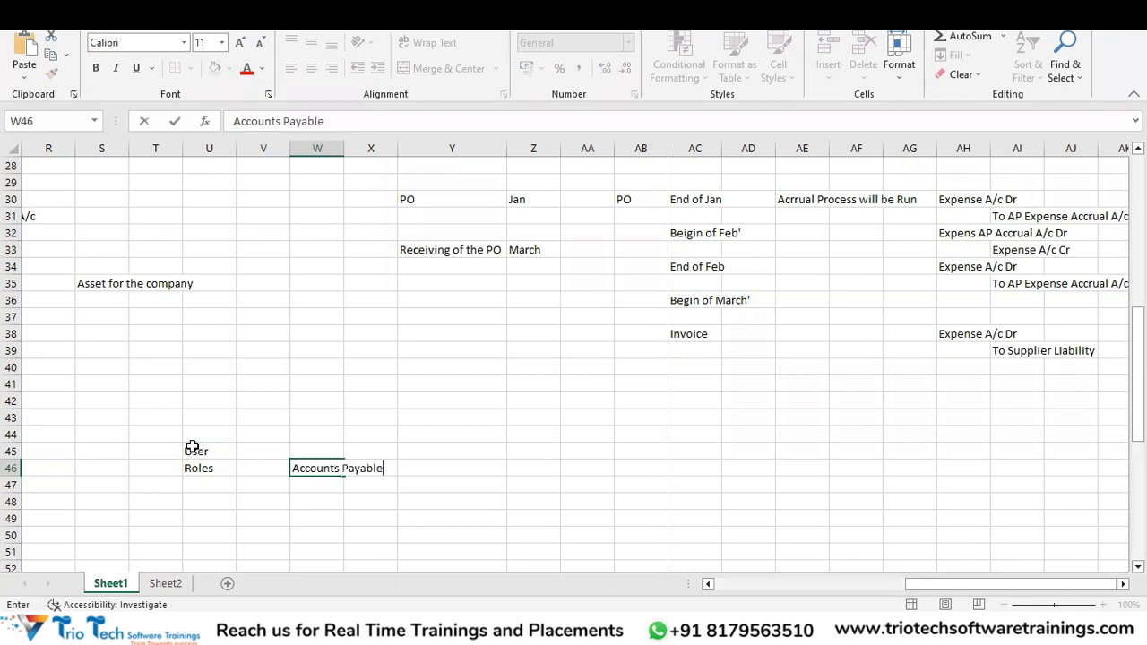
{"action": "type", "text": "s Invoice Supervisor"}
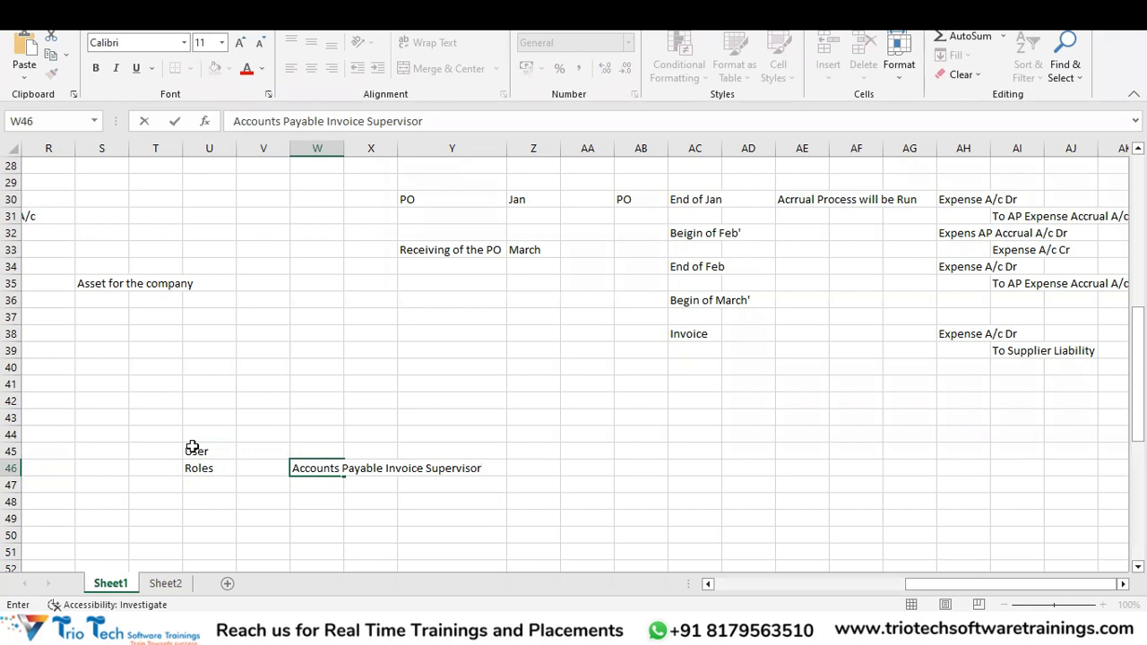
{"action": "key", "text": "Return"}
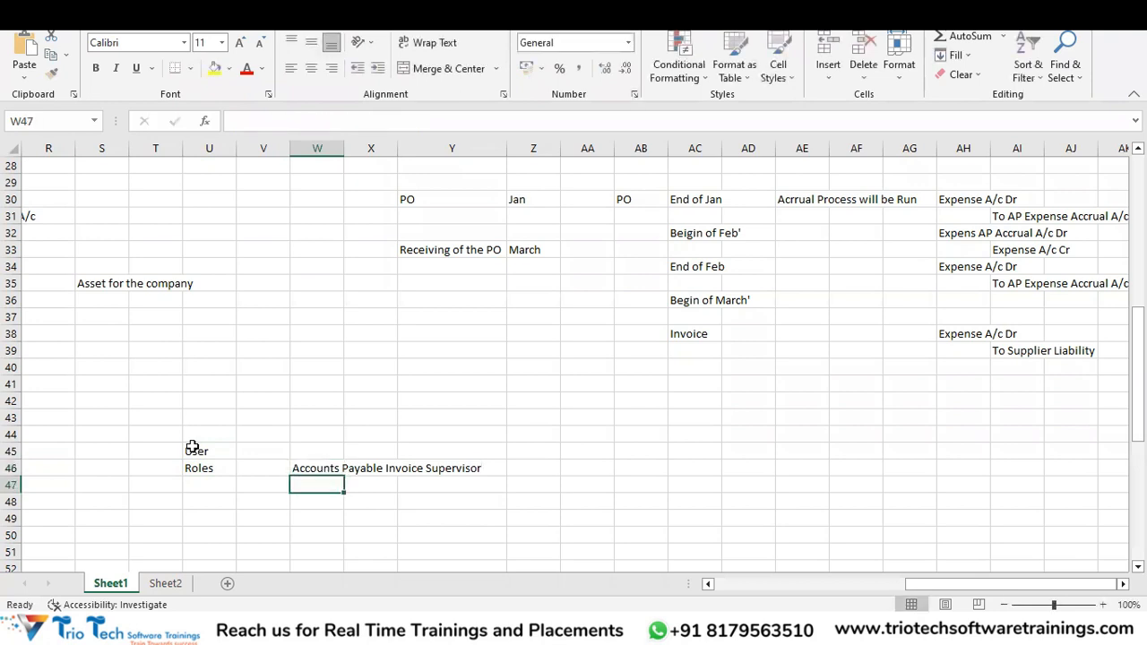
{"action": "type", "text": "Accpunts"}
{"action": "key", "text": "BackSpace"}
{"action": "key", "text": "BackSpace"}
{"action": "key", "text": "BackSpace"}
{"action": "key", "text": "BackSpace"}
{"action": "key", "text": "BackSpace"}
{"action": "key", "text": "BackSpace"}
{"action": "type", "text": "ounts Payable Manager"}
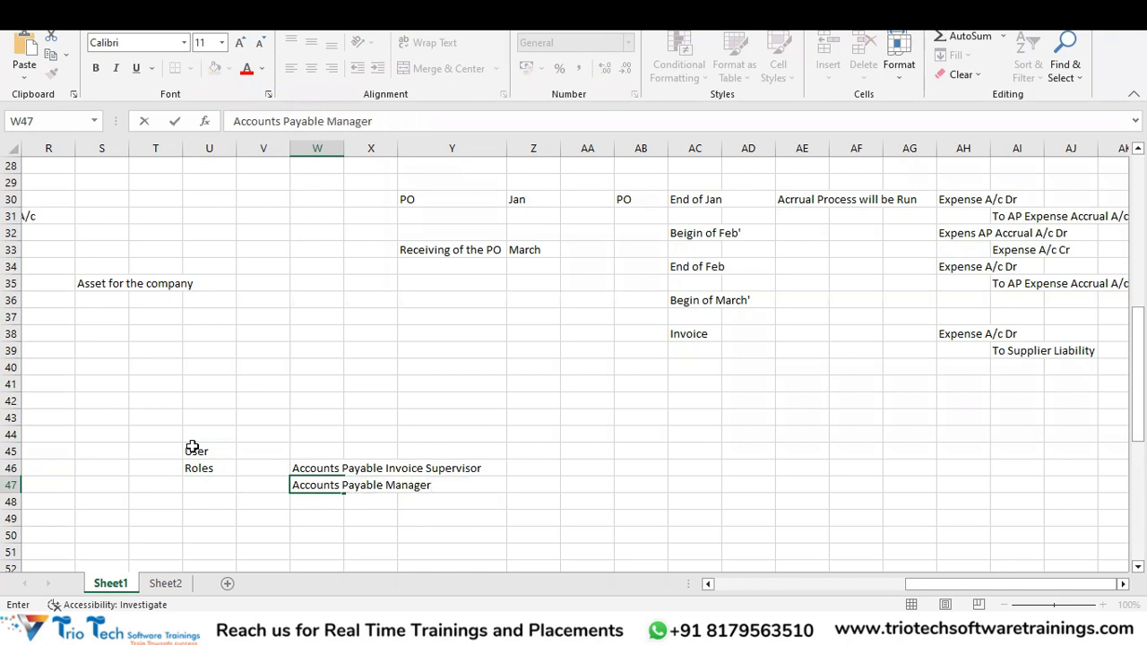
{"action": "key", "text": "Return"}
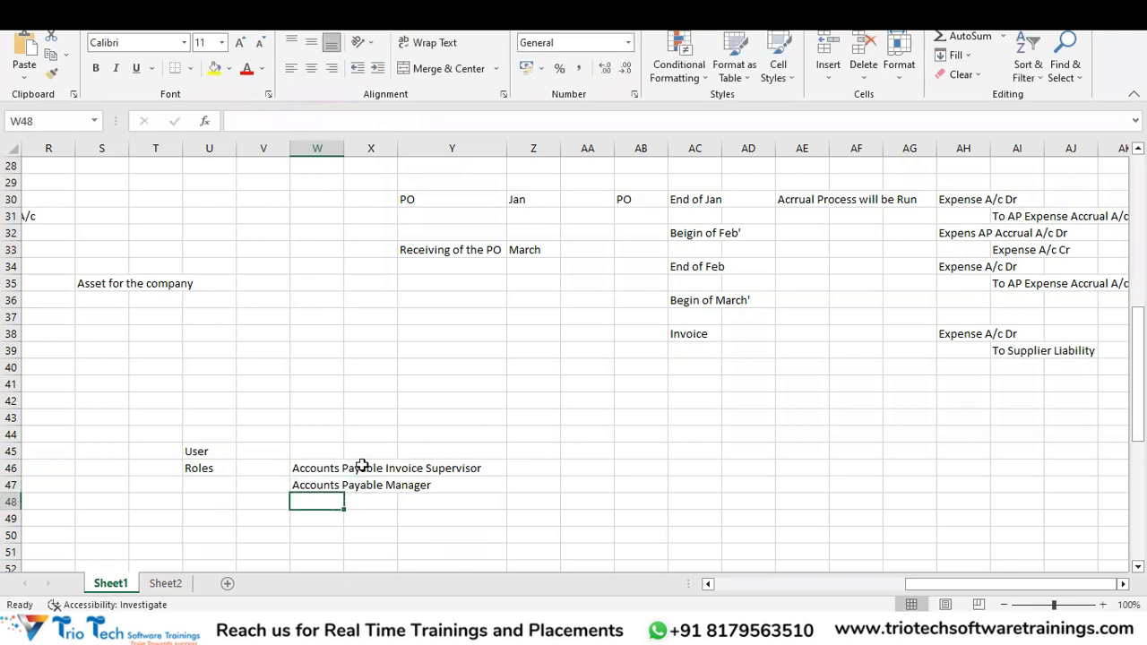
{"action": "type", "text": "Accou"}
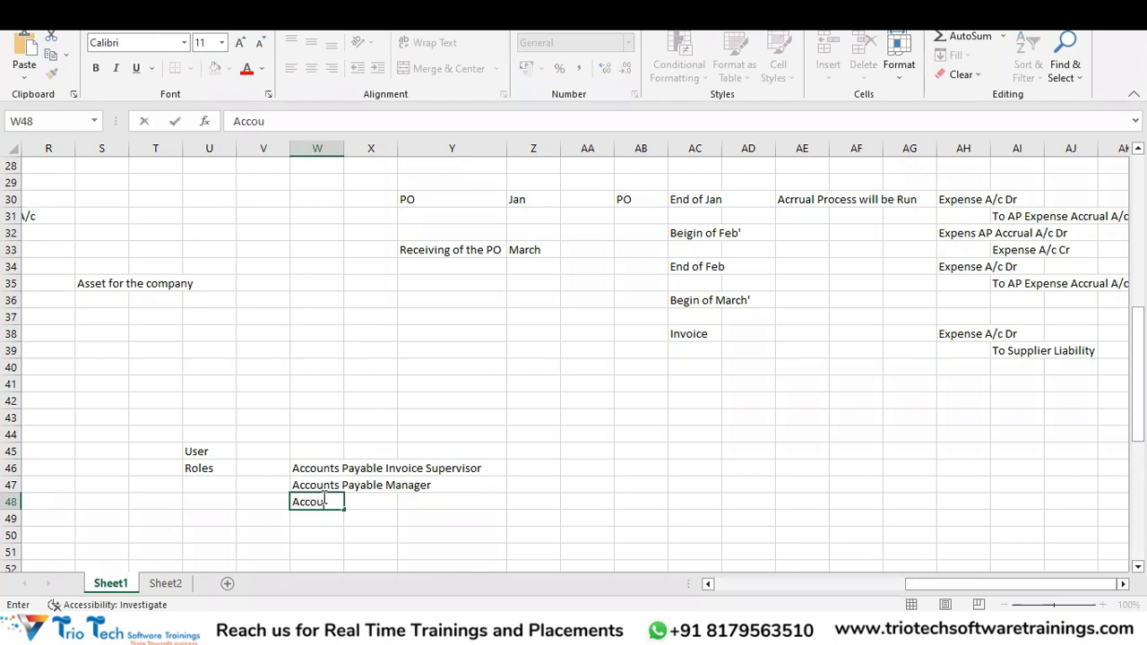
{"action": "type", "text": "nts Payabl"}
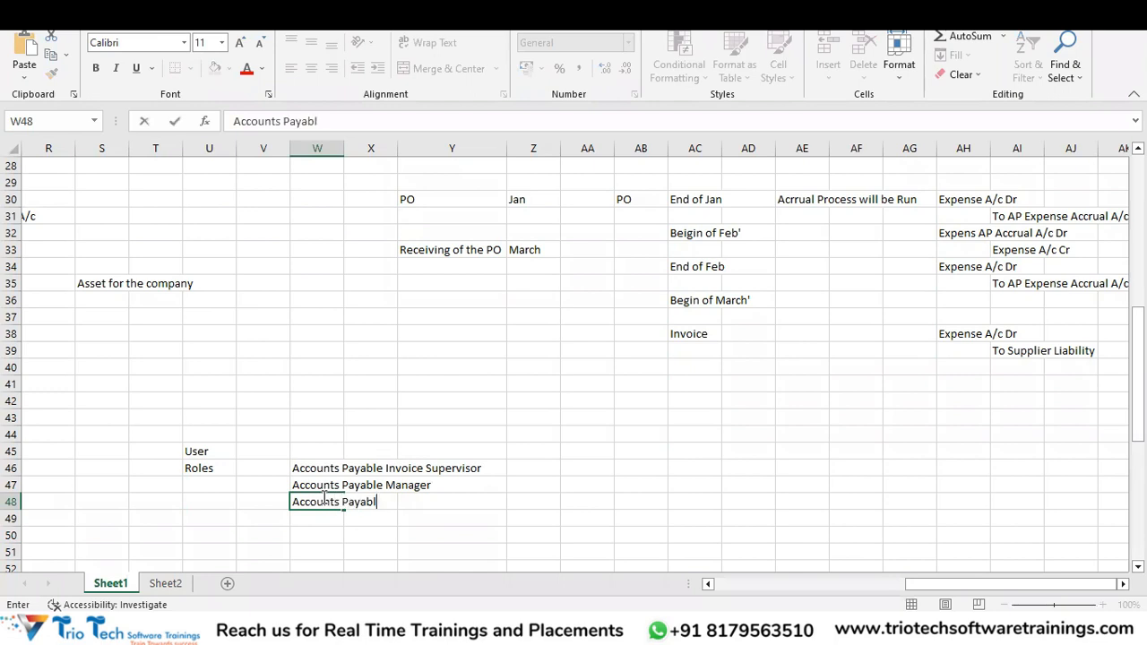
{"action": "type", "text": "e Invoice SPec"}
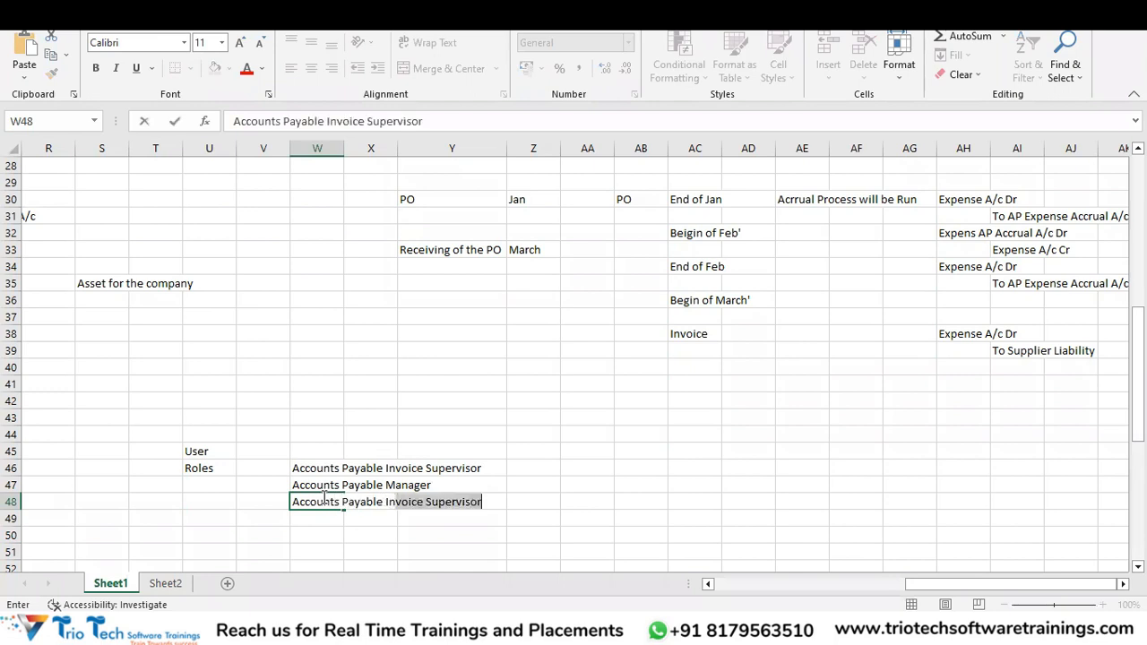
{"action": "type", "text": "ialist"}
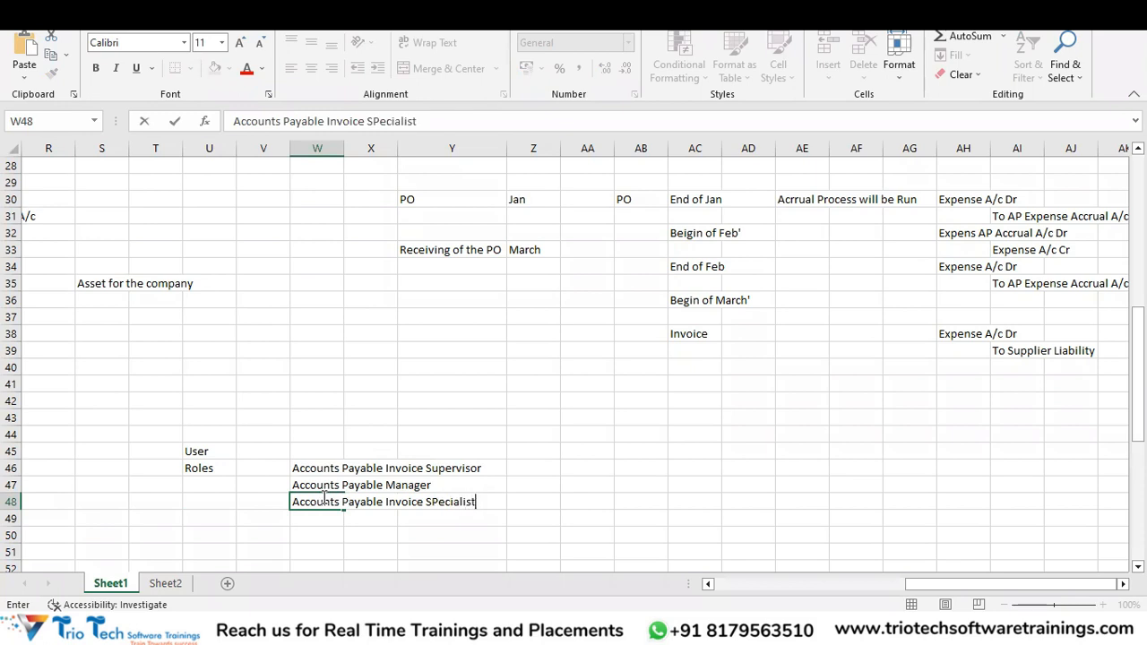
{"action": "key", "text": "Return"}
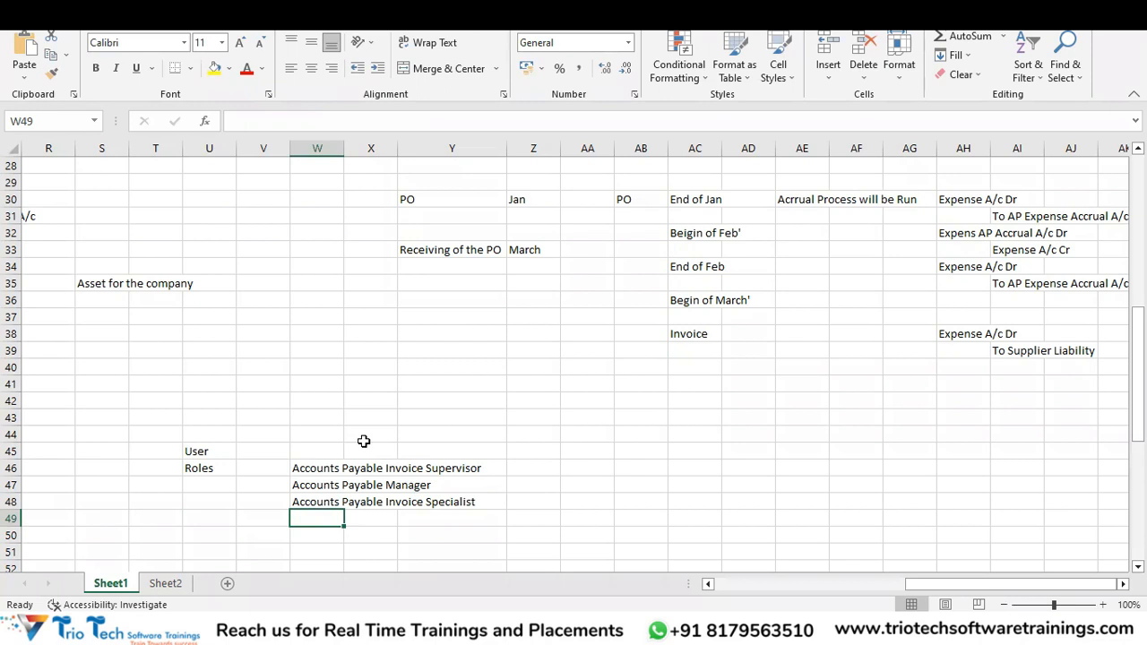
{"action": "type", "text": "Accounts Payable Payment"}
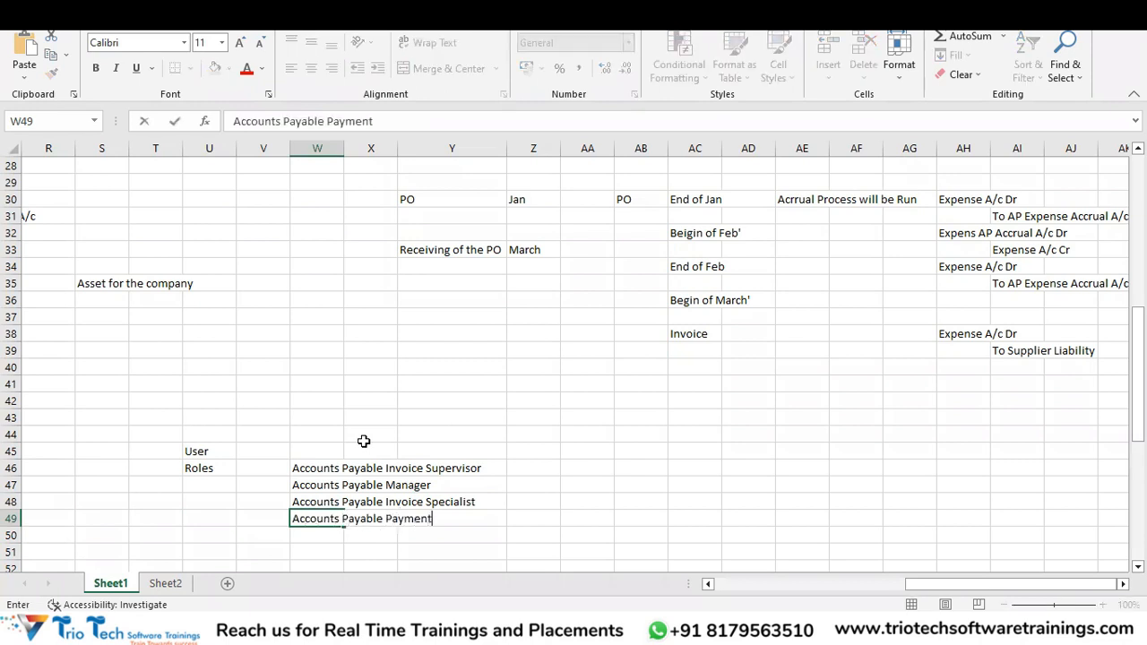
{"action": "type", "text": " Specialist"}
{"action": "key", "text": "Return"}
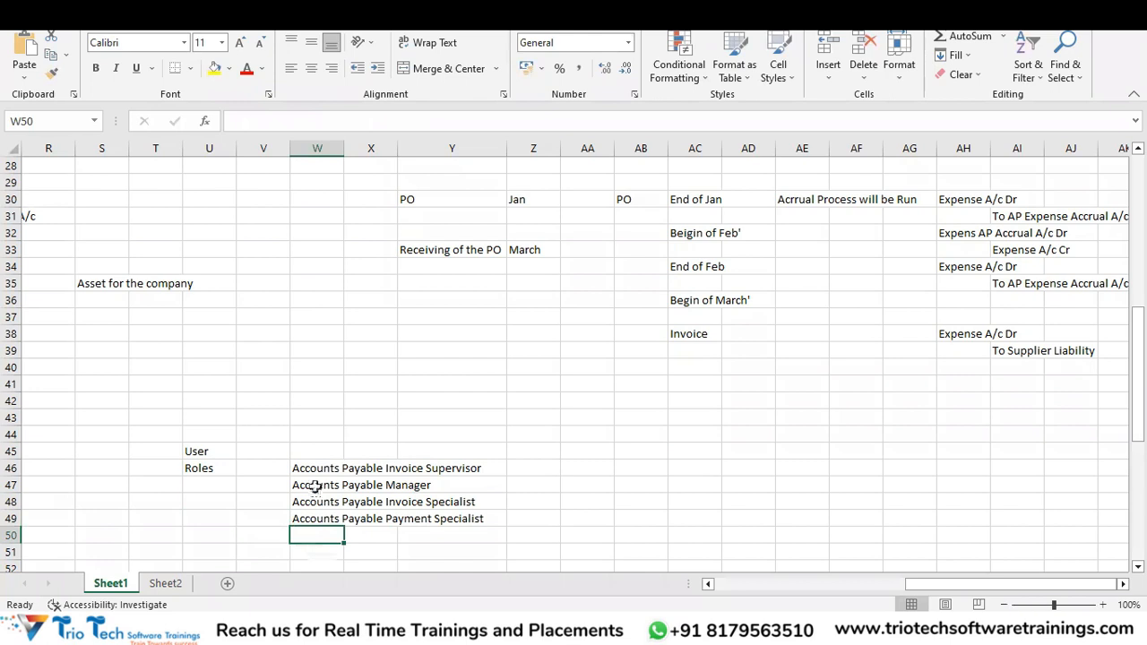
{"action": "key", "text": "alt+Tab"}
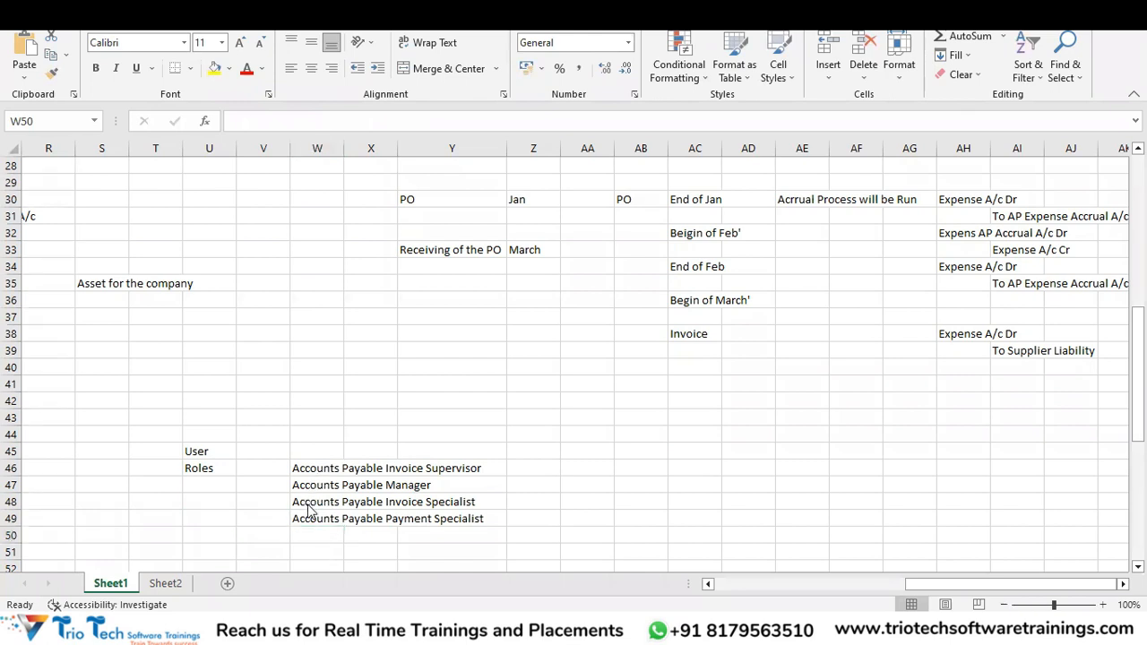
{"action": "key", "text": "alt+Tab"}
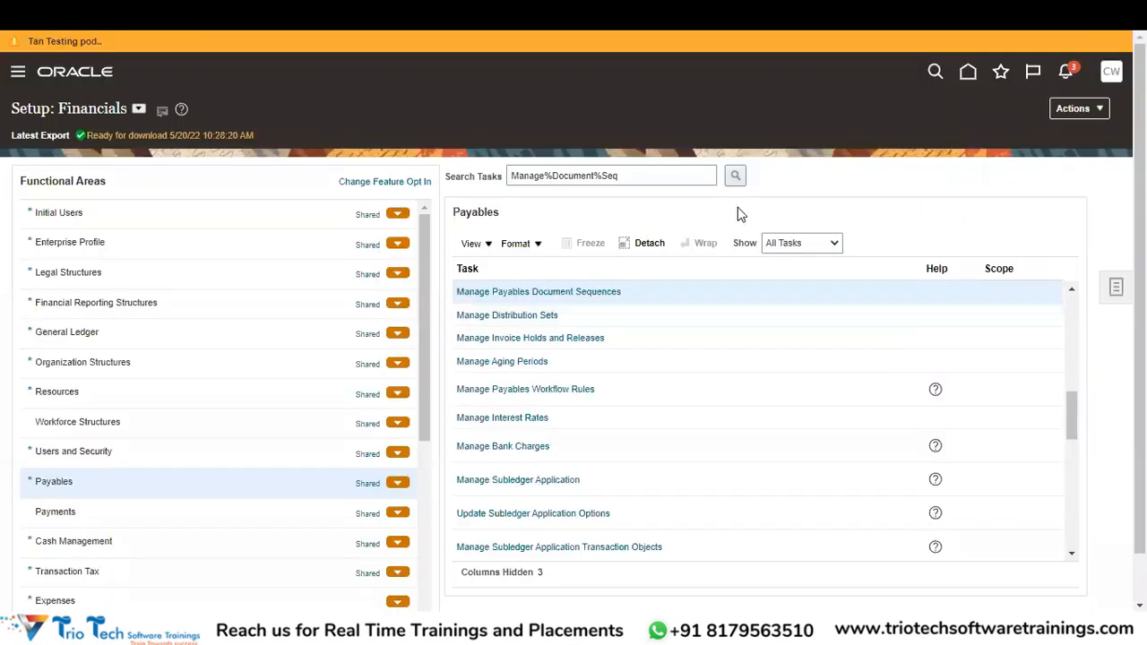
Show the Initial Users tasks, then open the Security Console from the Navigator's Tools group.
{"action": "left_click", "coordinate": [124, 210]}
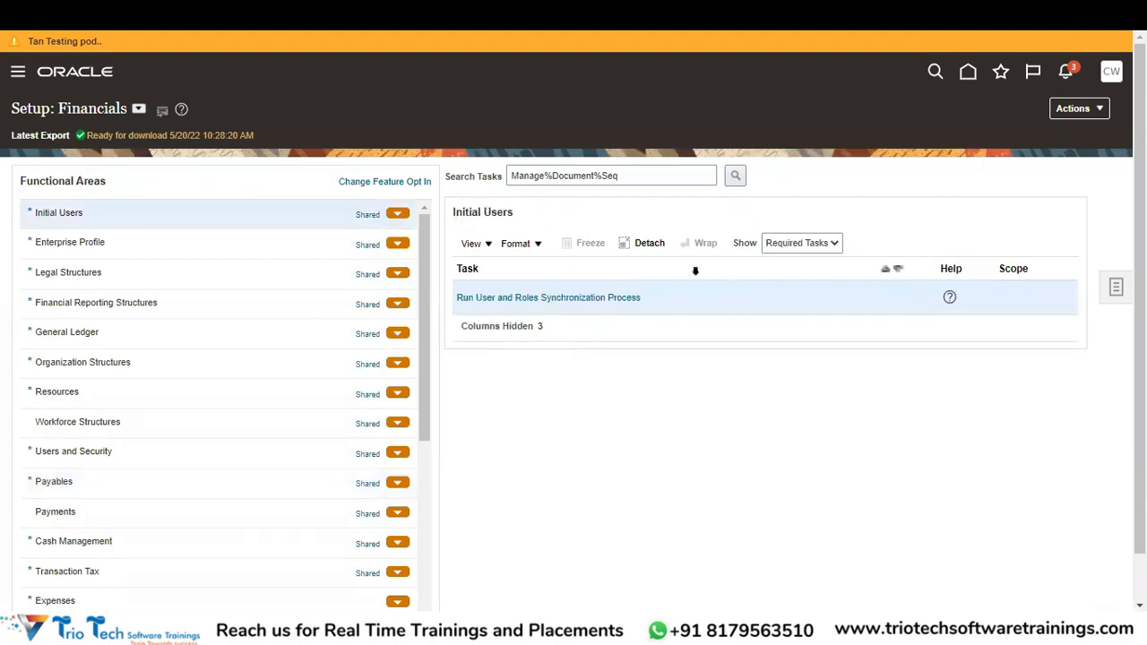
{"action": "left_click", "coordinate": [834, 251]}
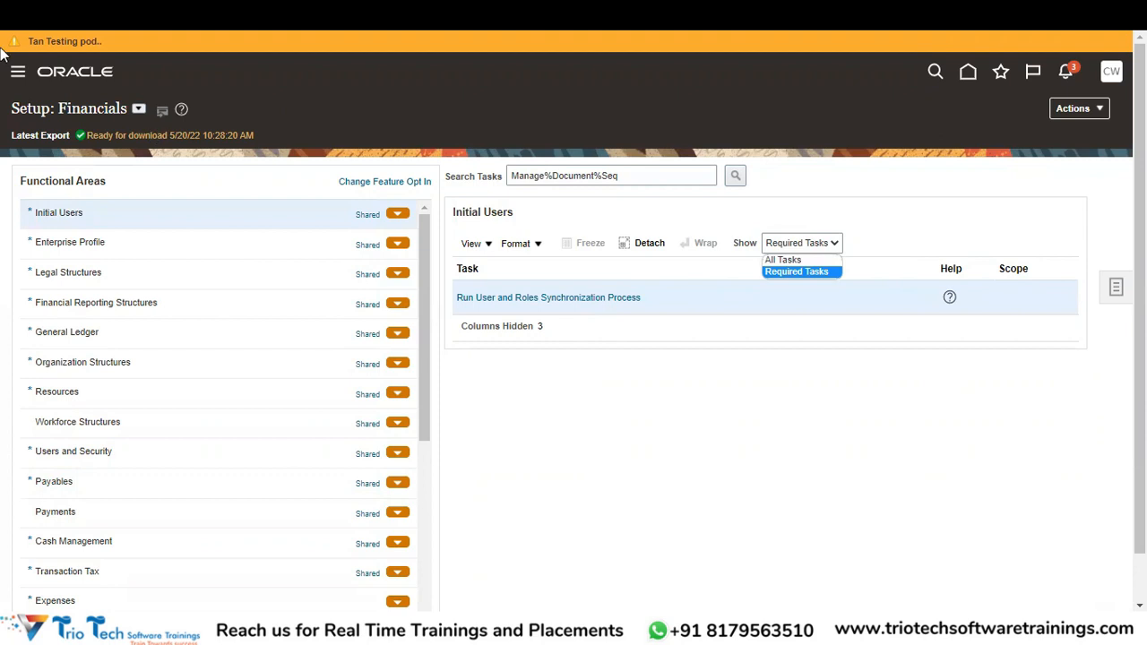
{"action": "left_click", "coordinate": [20, 73]}
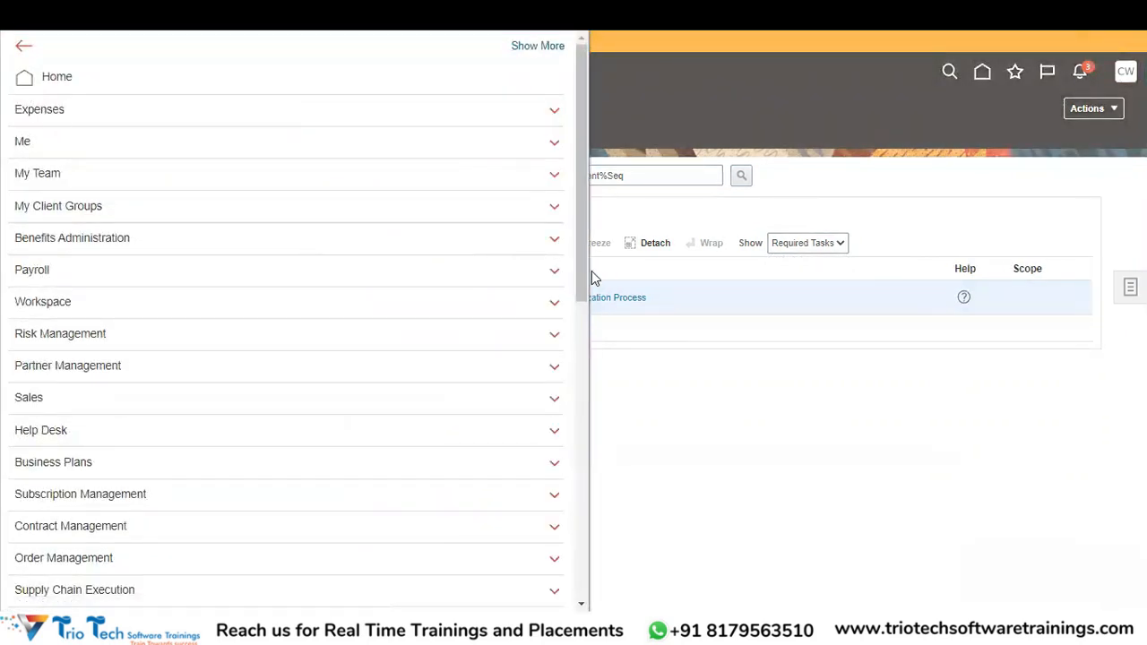
{"action": "scroll", "coordinate": [578, 430], "scroll_direction": "down", "scroll_amount": 8}
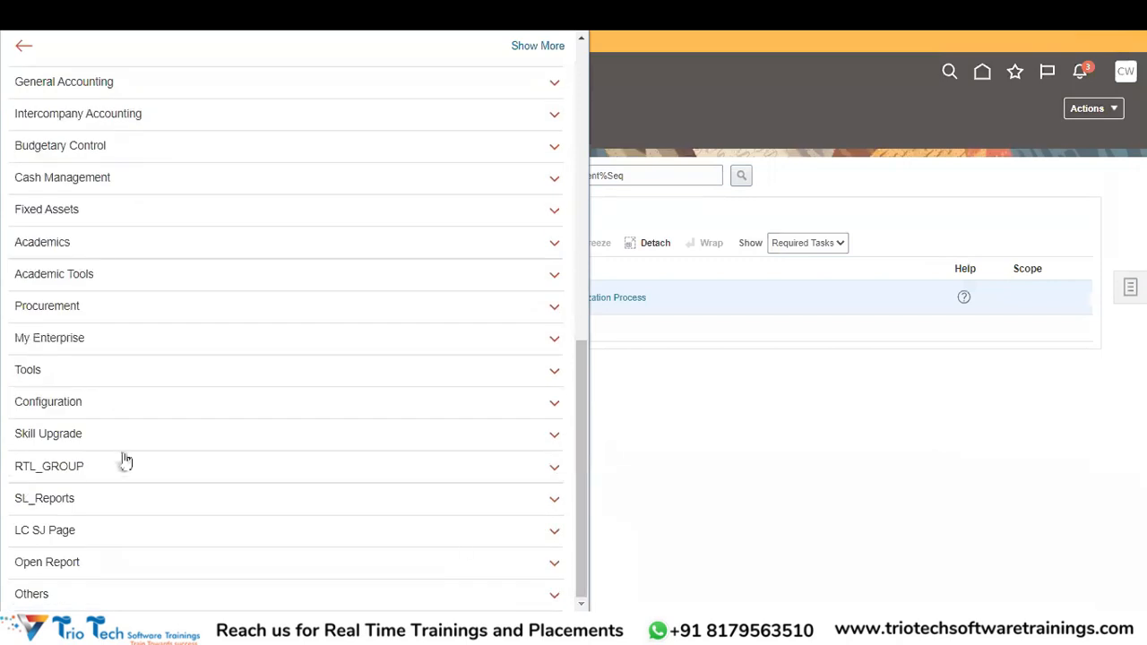
{"action": "left_click", "coordinate": [79, 373]}
{"action": "scroll", "coordinate": [179, 410], "scroll_direction": "down", "scroll_amount": 1}
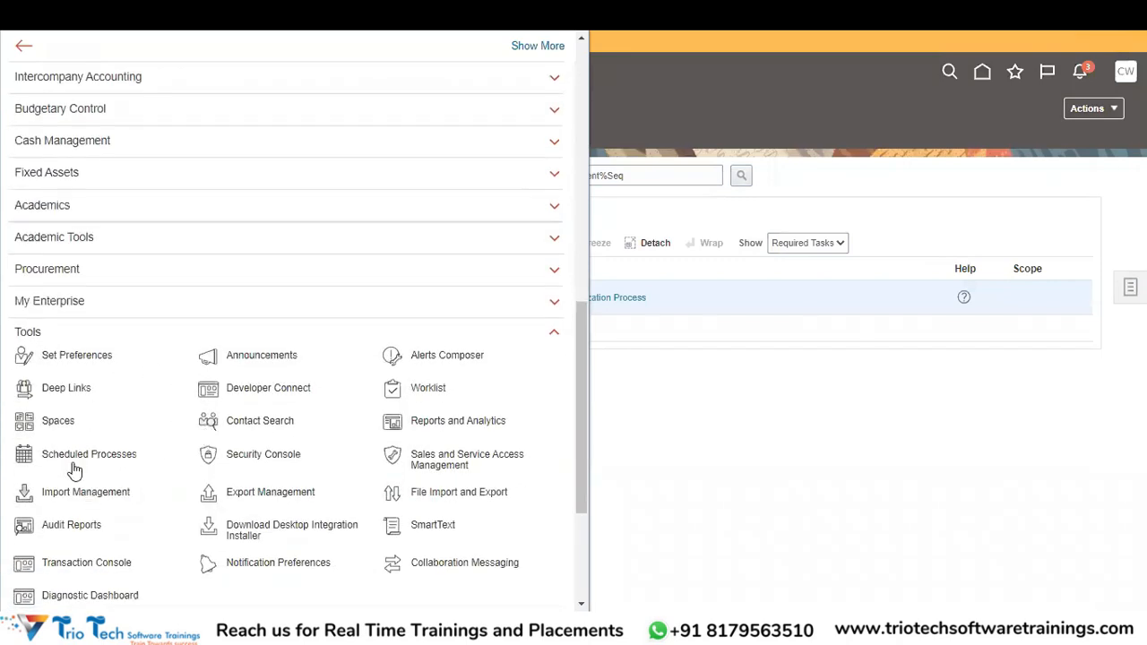
{"action": "left_click", "coordinate": [266, 459]}
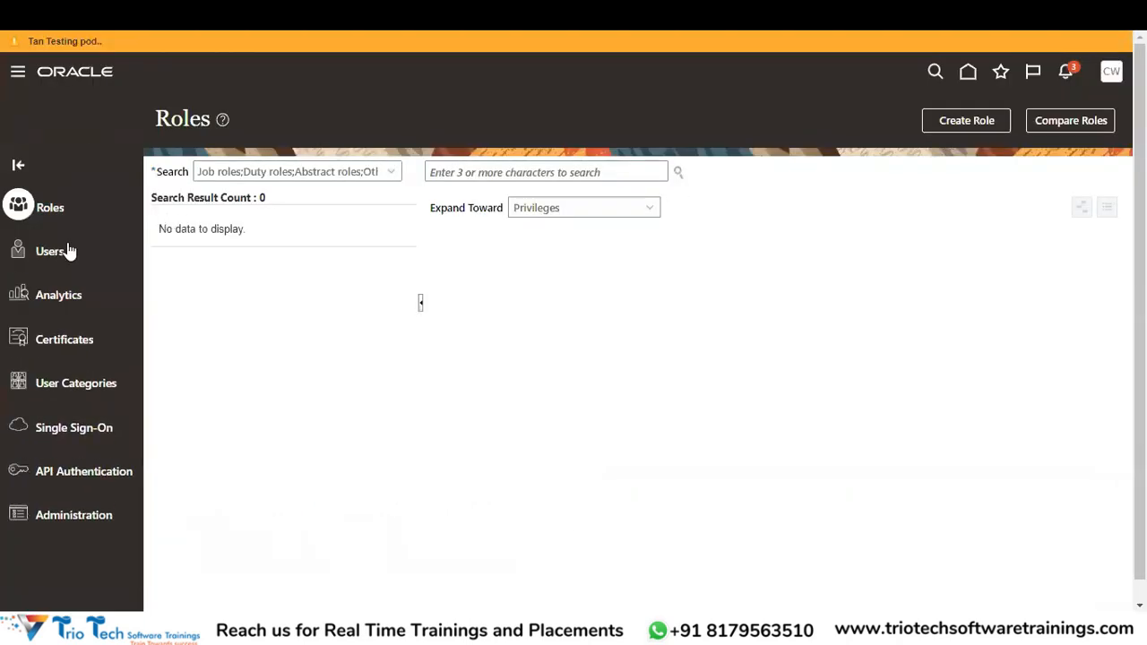
Search Security Console users by the user name and open the account's details with its AP roles.
{"action": "left_click", "coordinate": [62, 252]}
{"action": "left_click", "coordinate": [545, 172]}
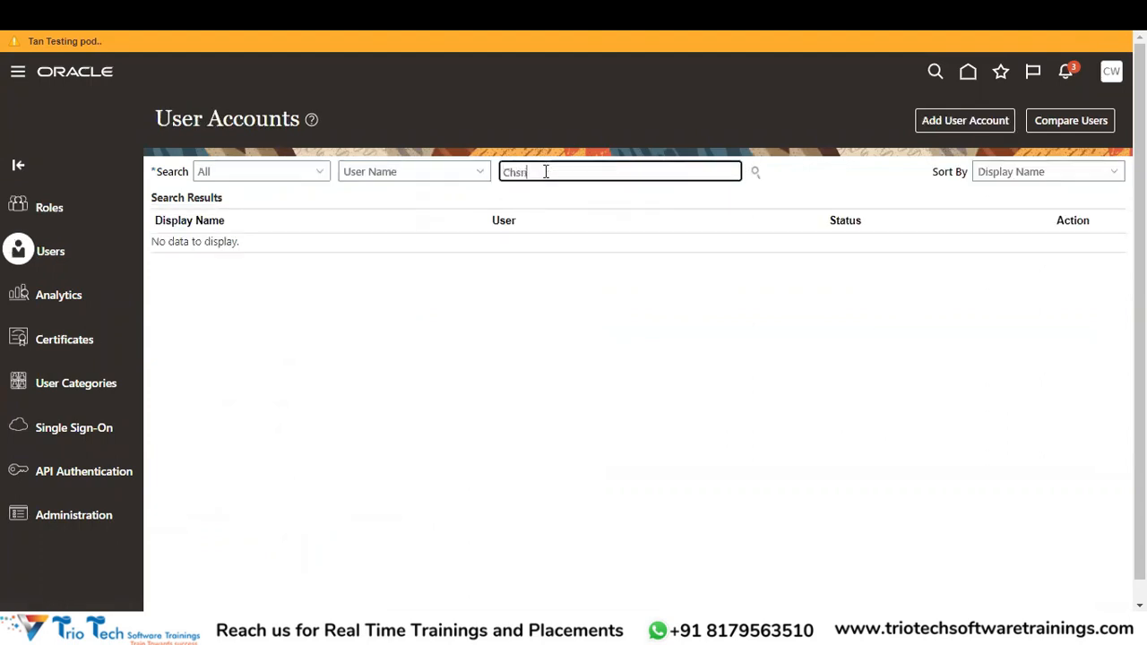
{"action": "key", "text": "Tab"}
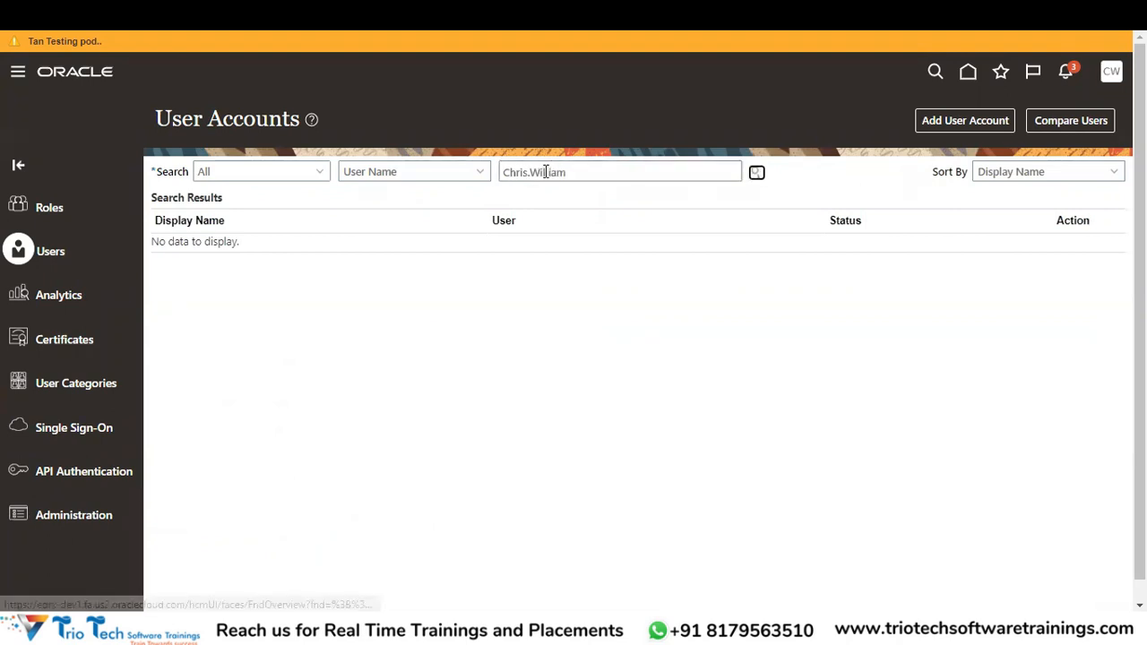
{"action": "key", "text": "Return"}
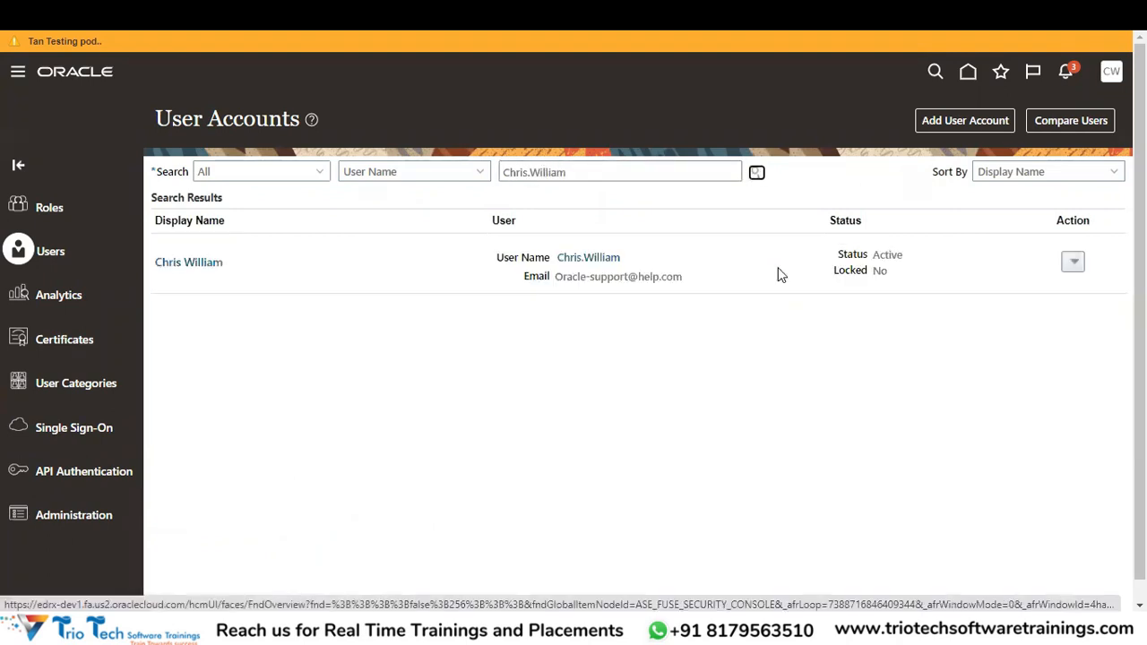
{"action": "left_click", "coordinate": [582, 258]}
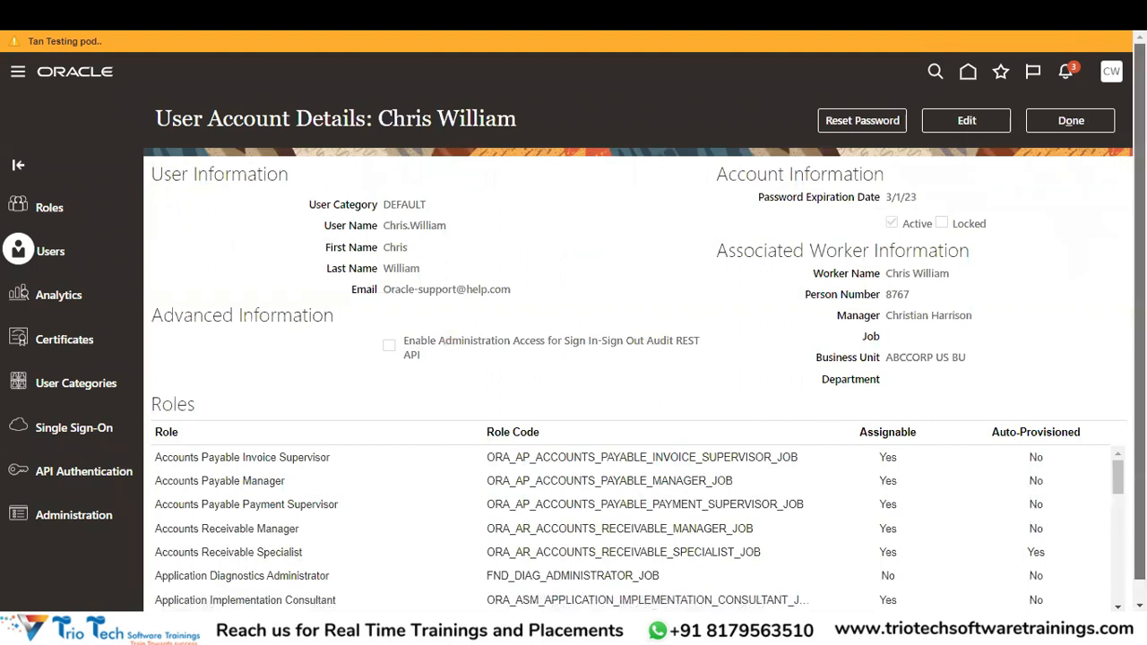
{"action": "scroll", "coordinate": [573, 321], "scroll_direction": "down", "scroll_amount": 1}
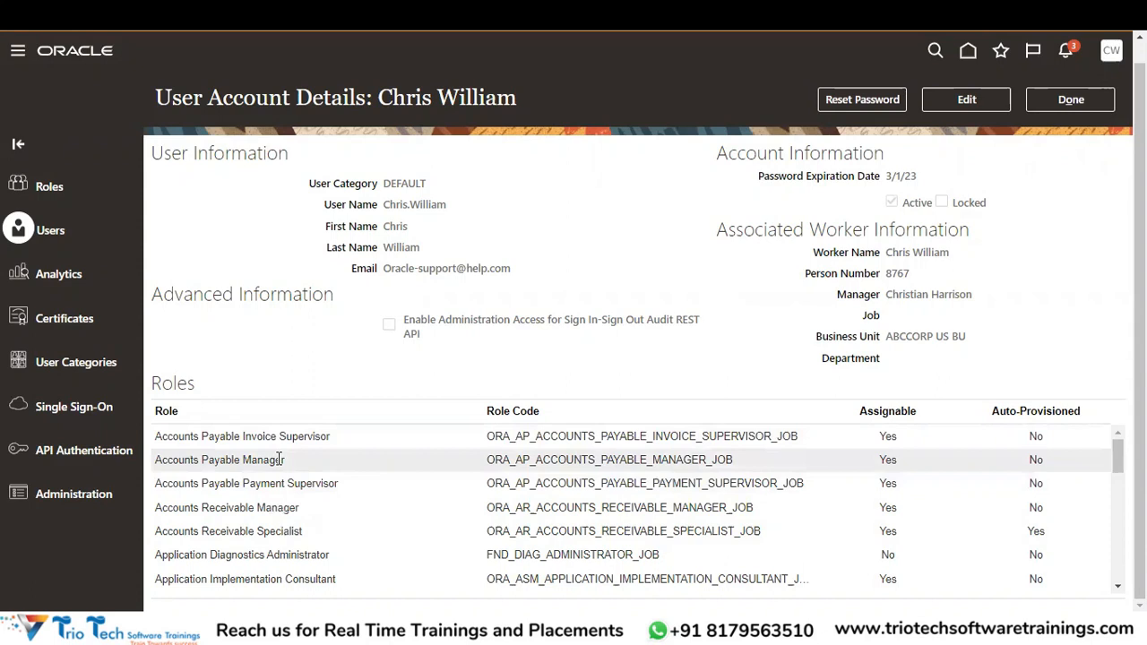
{"action": "key", "text": "alt+Tab"}
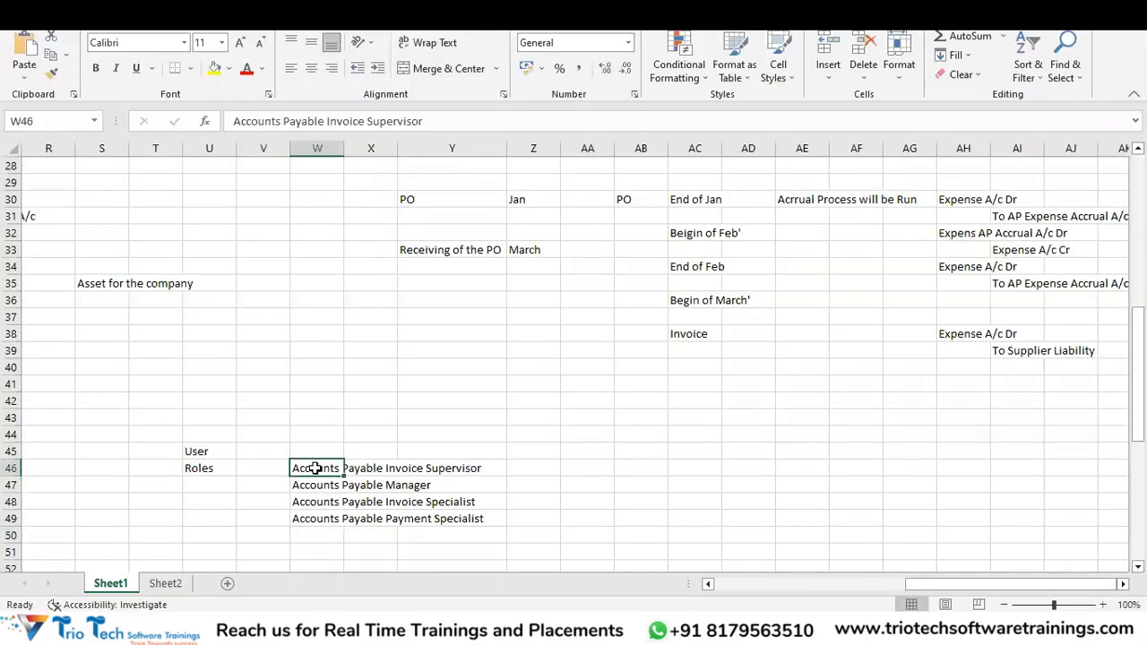
Change the Payment Specialist entry to Payment Supervisor and delete the Invoice Specialist row.
{"action": "double_click", "coordinate": [302, 518]}
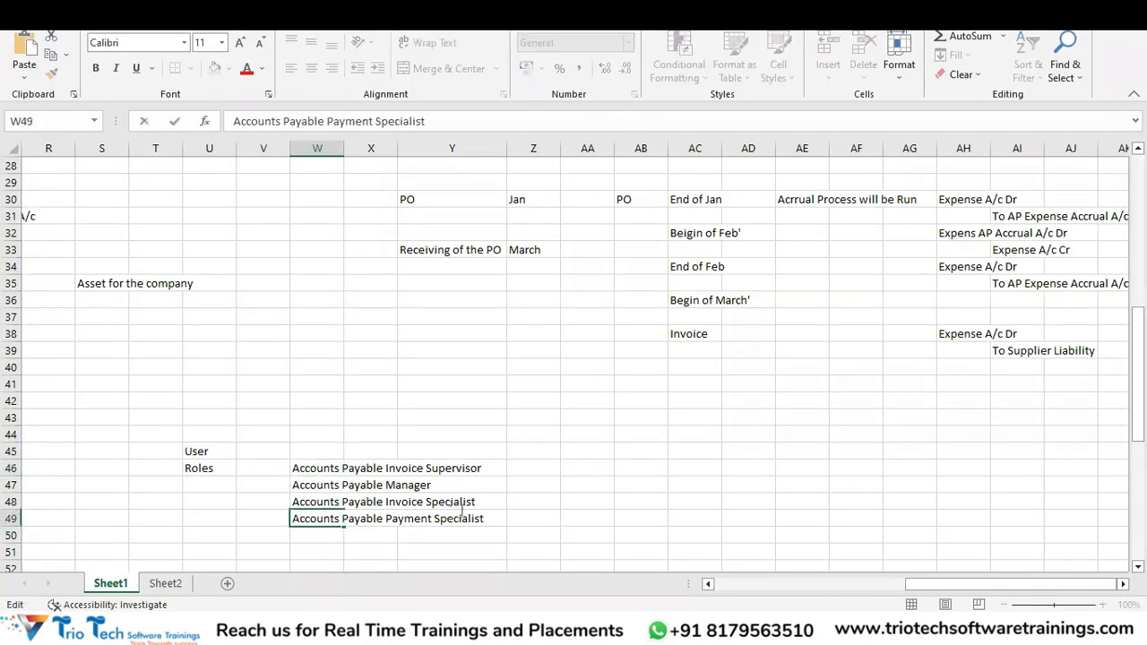
{"action": "double_click", "coordinate": [508, 525]}
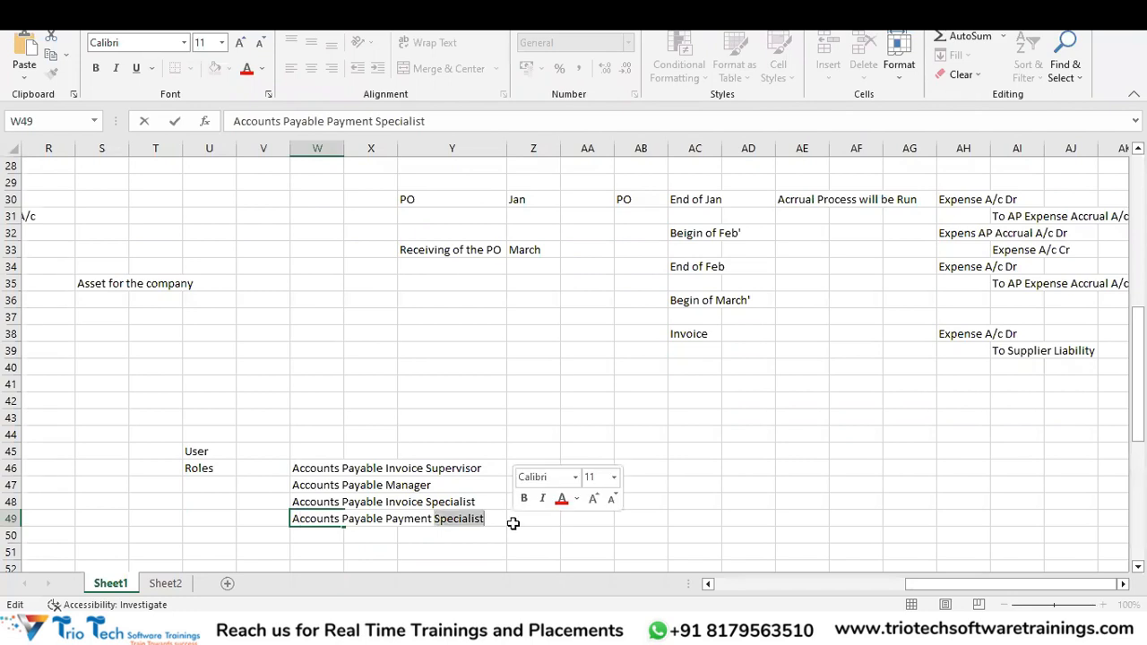
{"action": "key", "text": "BackSpace"}
{"action": "type", "text": "Supervisor"}
{"action": "key", "text": "Return"}
{"action": "key", "text": "Up"}
{"action": "key", "text": "Up"}
{"action": "key", "text": "shift+space"}
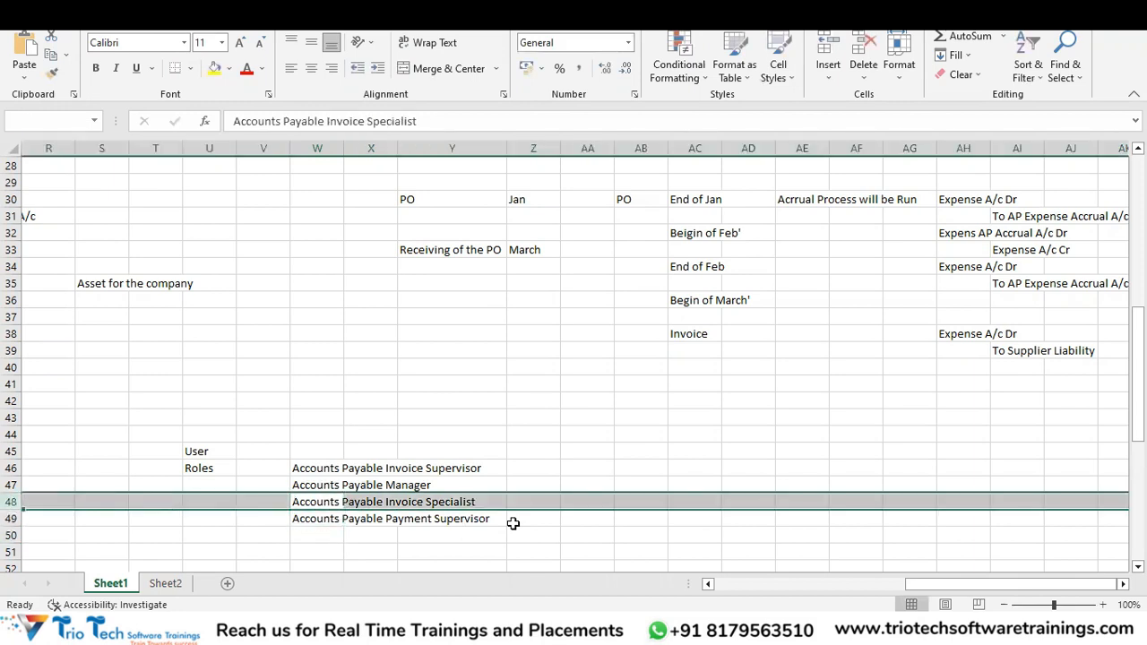
{"action": "key", "text": "ctrl+minus"}
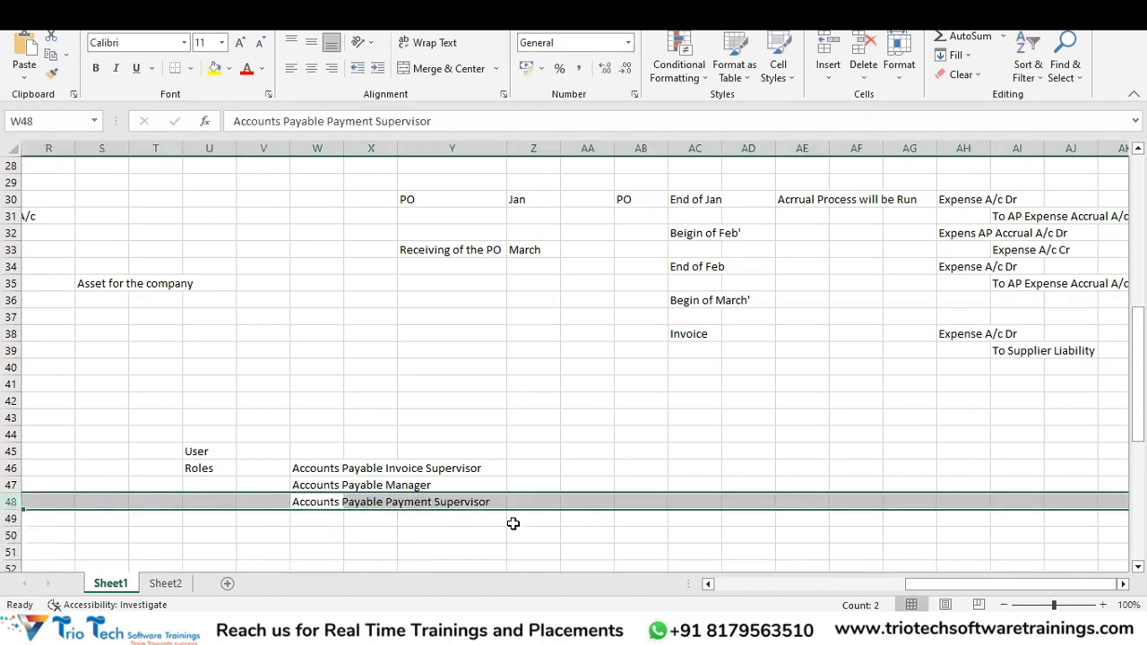
Add the note 'Run the LDAP Process' in U50 below the role list.
{"action": "key", "text": "Up"}
{"action": "key", "text": "Down"}
{"action": "key", "text": "Down"}
{"action": "key", "text": "Up"}
{"action": "key", "text": "Up"}
{"action": "key", "text": "Up"}
{"action": "key", "text": "Down"}
{"action": "key", "text": "Down"}
{"action": "key", "text": "Down"}
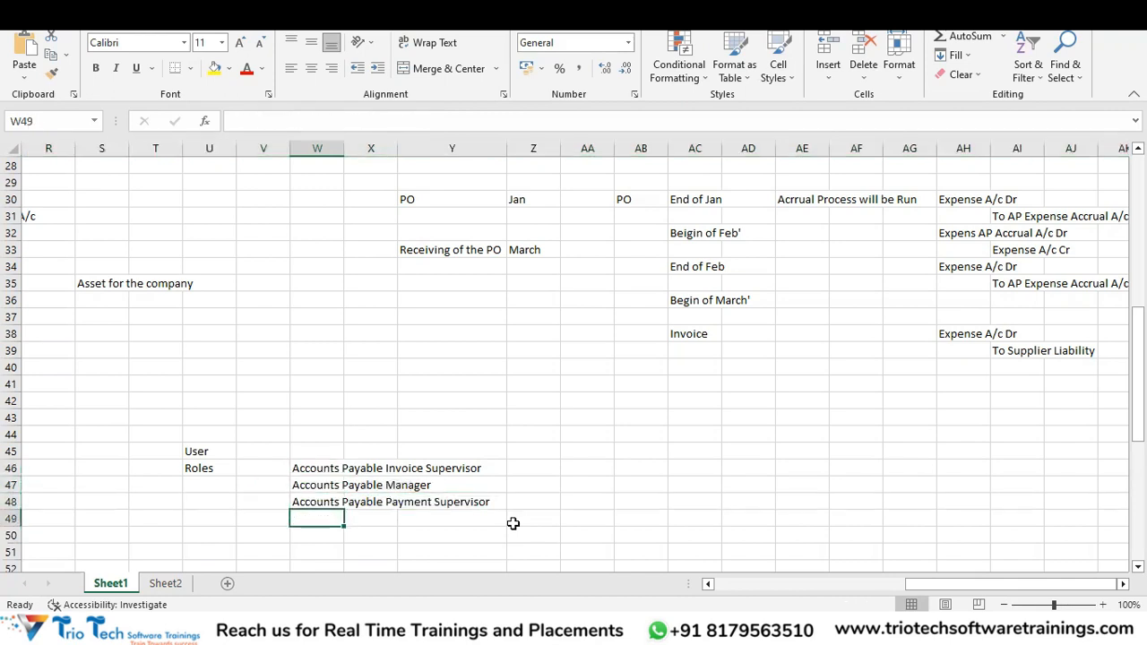
{"action": "key", "text": "Left"}
{"action": "key", "text": "Left"}
{"action": "key", "text": "Down"}
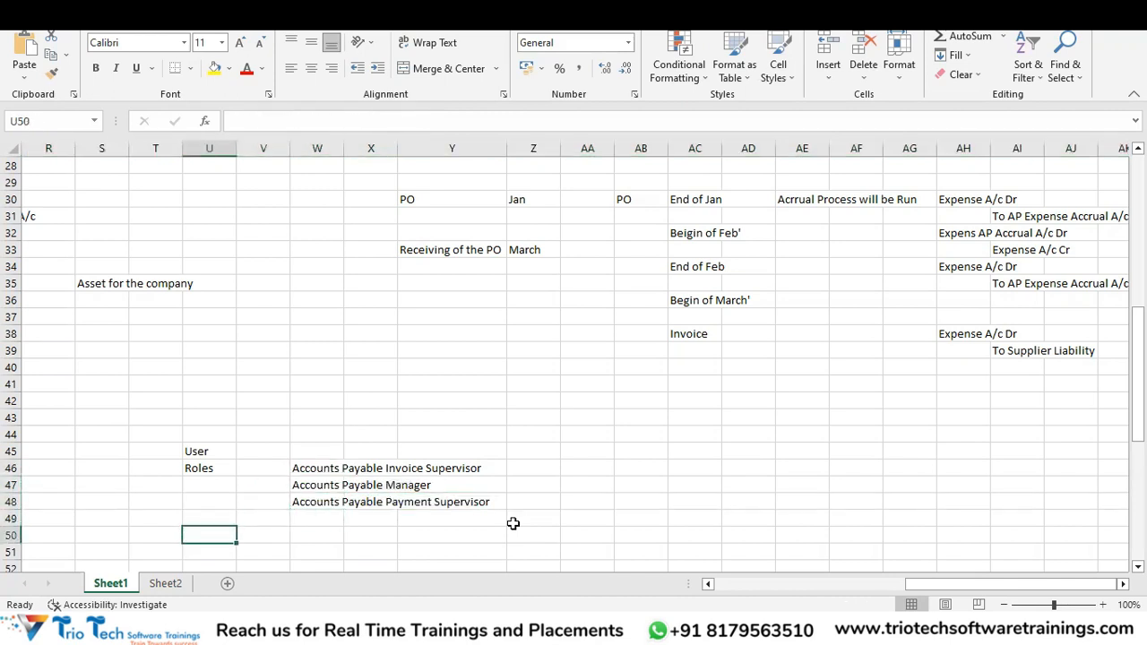
{"action": "type", "text": "Run the L"}
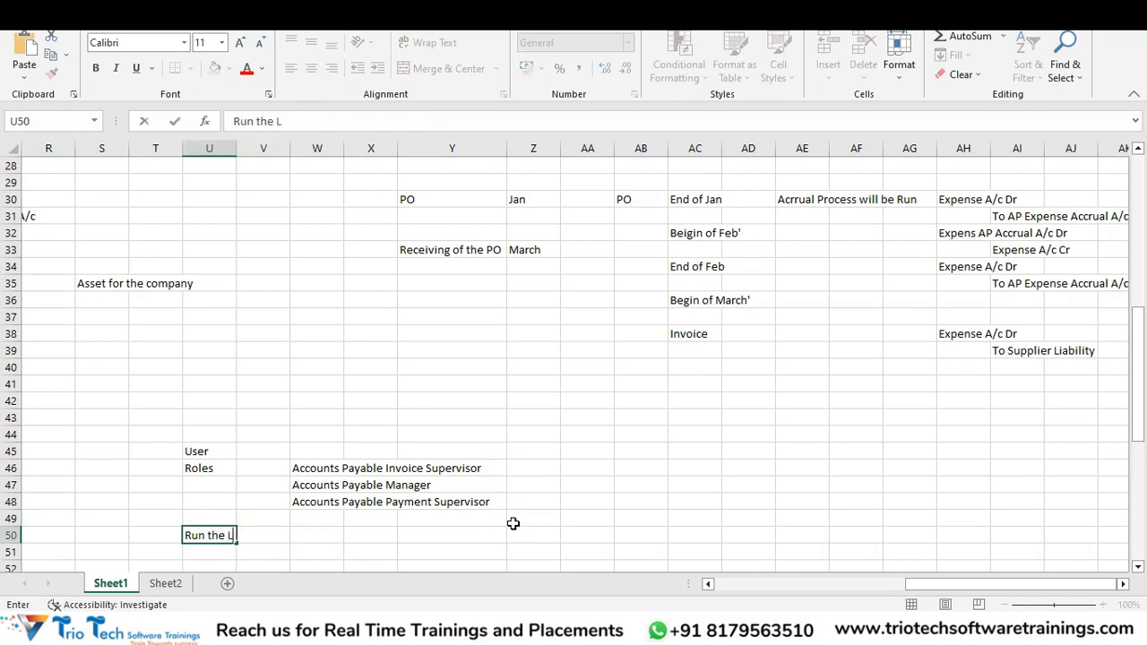
{"action": "type", "text": "DAP Process"}
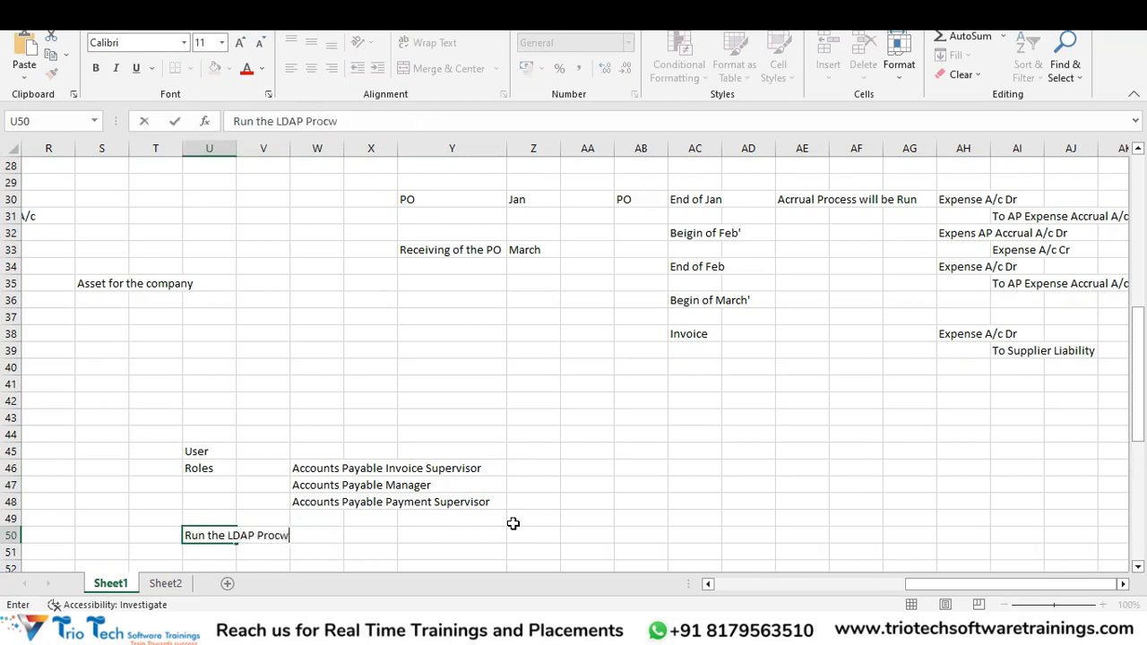
{"action": "key", "text": "Return"}
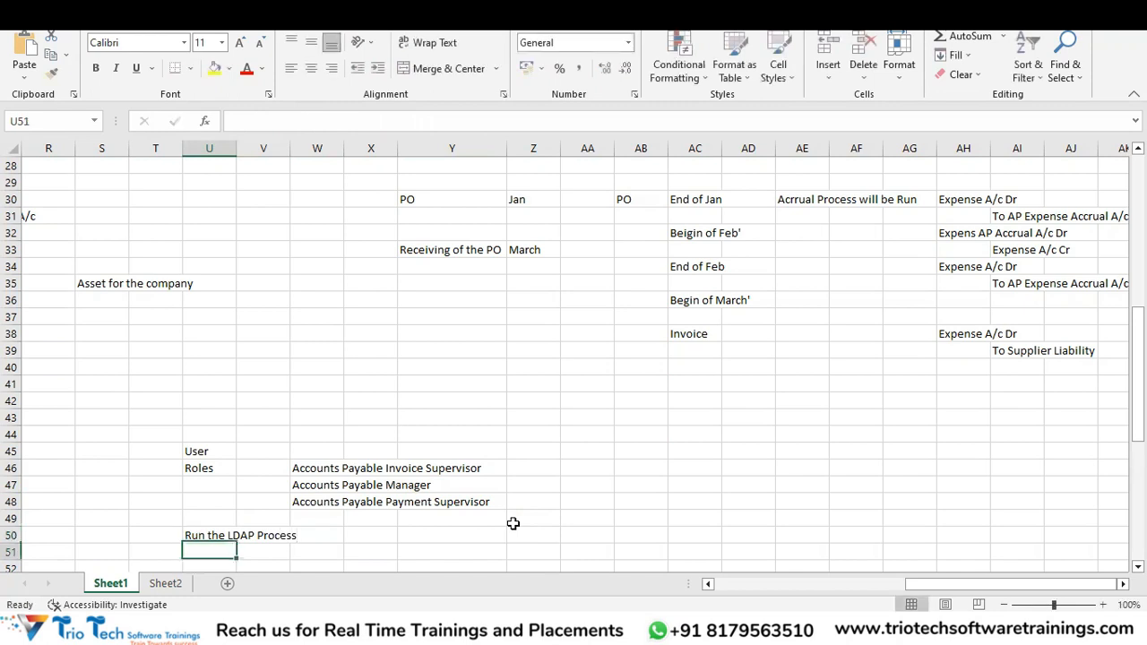
{"action": "key", "text": "alt+Tab"}
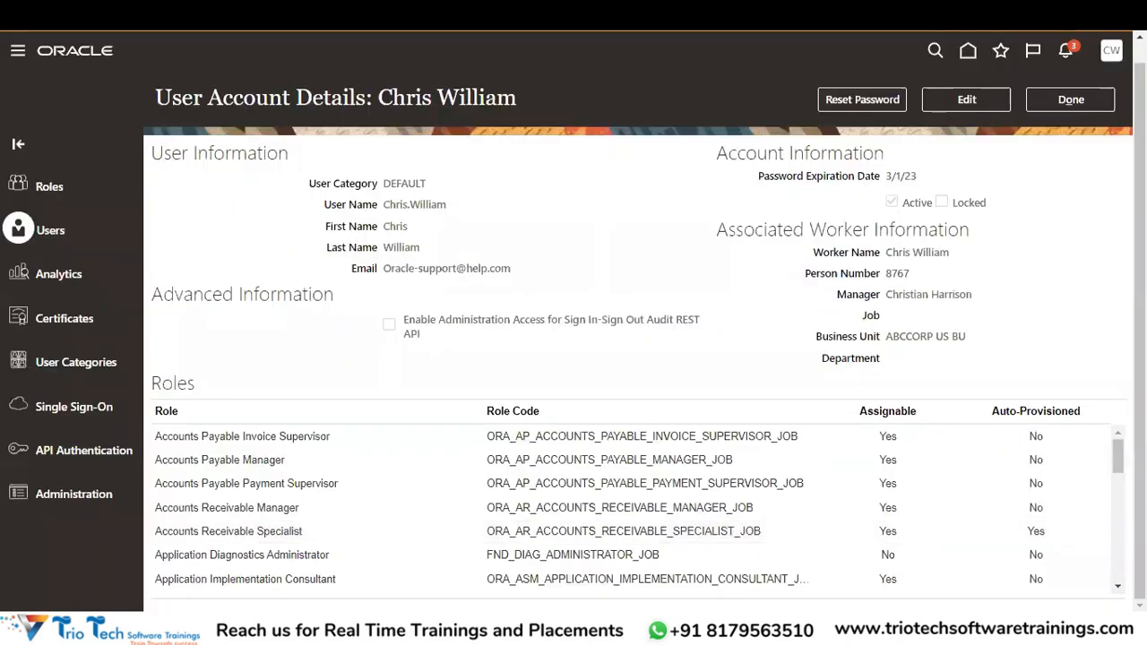
Close the user details and open Setup and Maintenance with the Financials offering.
{"action": "left_click", "coordinate": [1071, 101]}
{"action": "left_click", "coordinate": [1112, 72]}
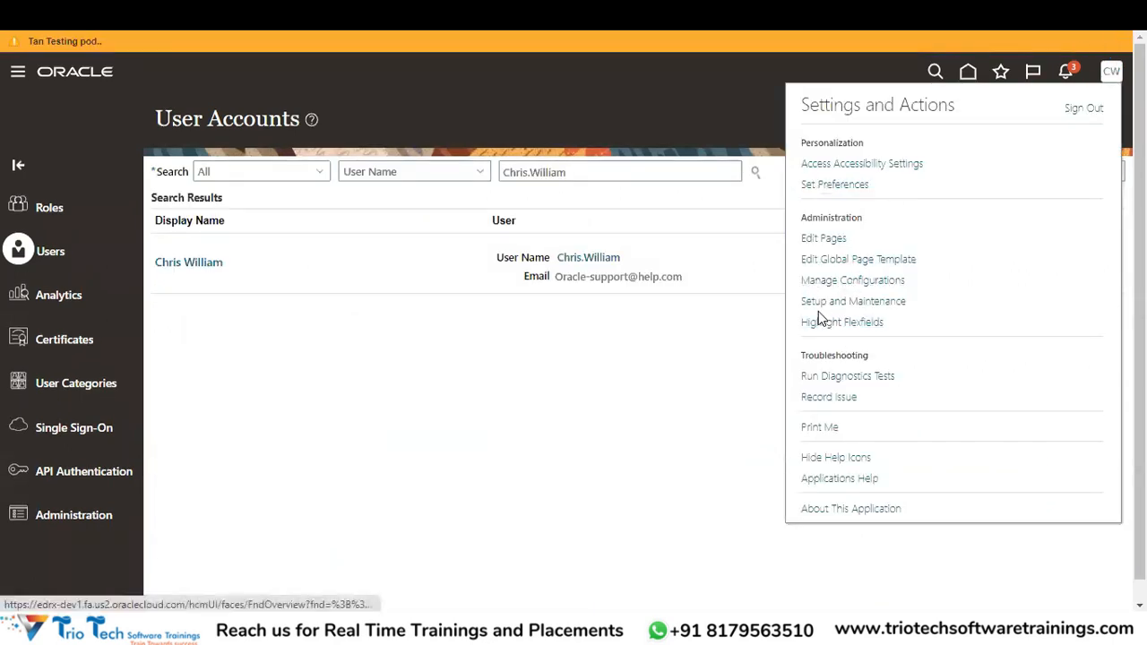
{"action": "left_click", "coordinate": [842, 309]}
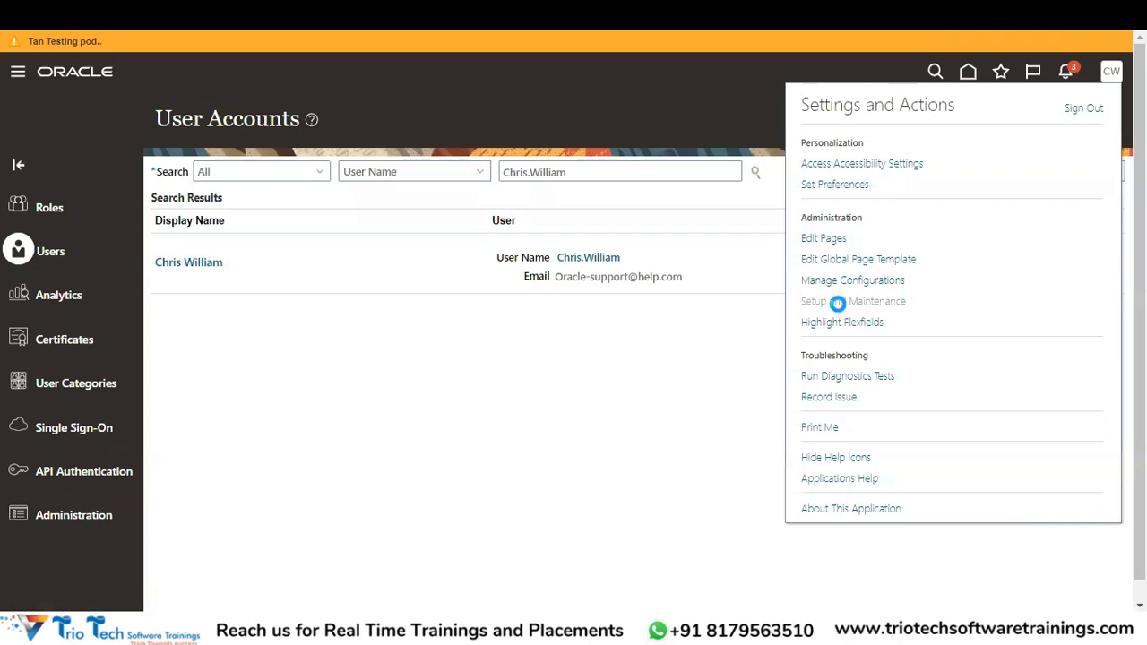
{"action": "left_click", "coordinate": [258, 109]}
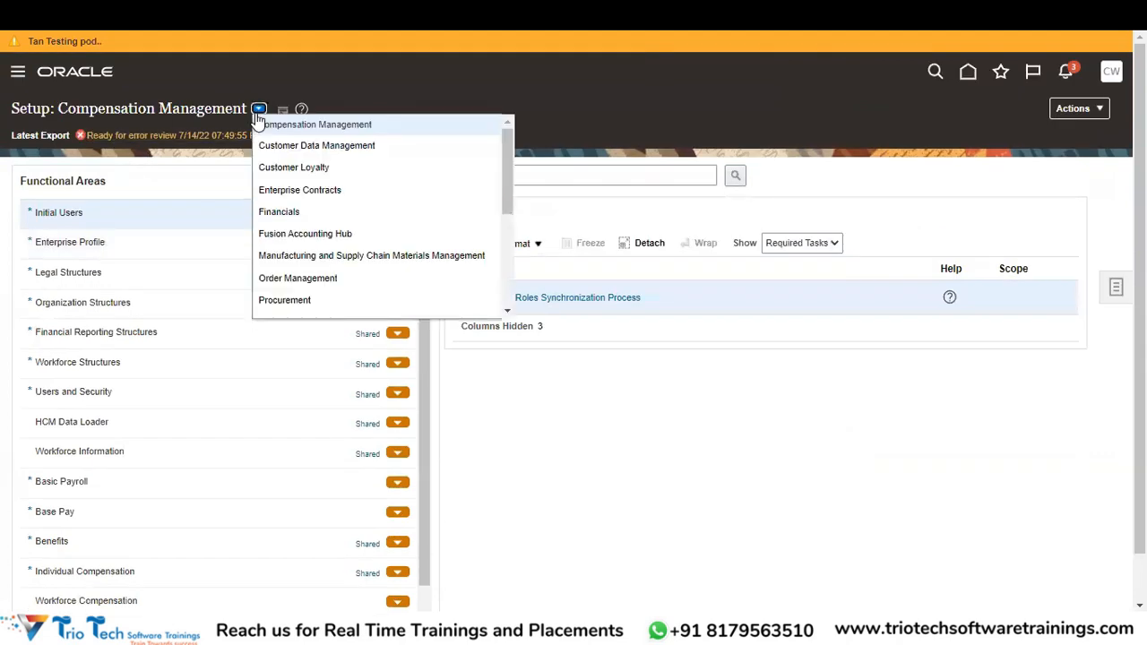
{"action": "left_click", "coordinate": [297, 212]}
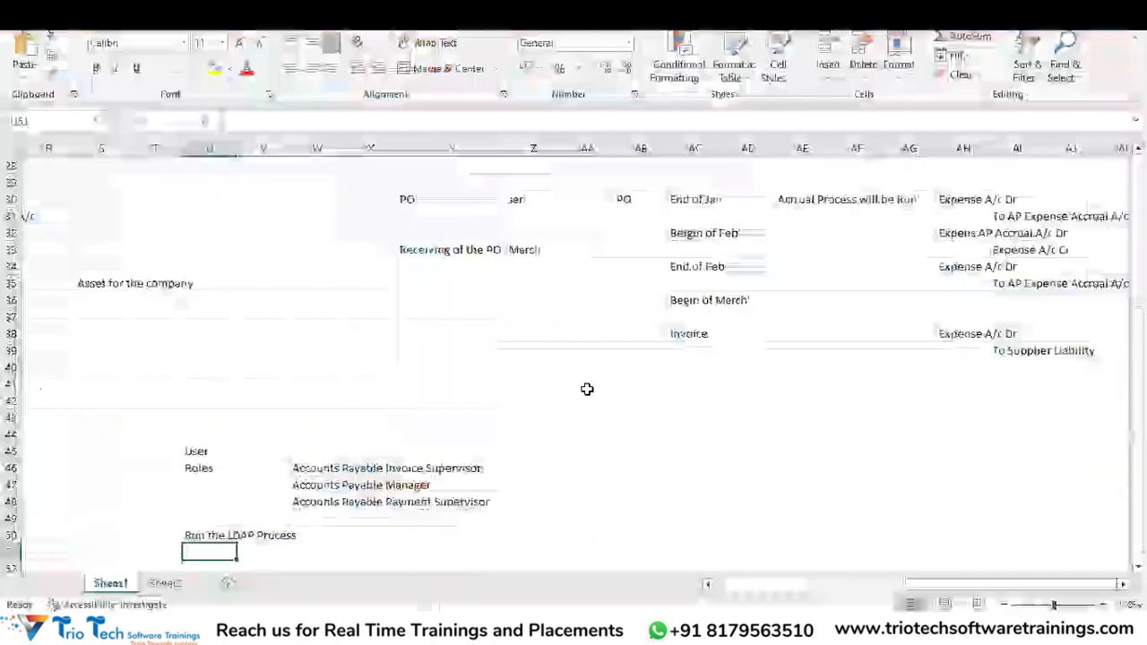
Note 'Assign Data Access' in U52 with 'BU Access' and 'Reference Data Set Acces' in column X, autofitted.
{"action": "scroll", "coordinate": [402, 484], "scroll_direction": "down", "scroll_amount": 2}
{"action": "key", "text": "Return"}
{"action": "type", "text": "Assign "}
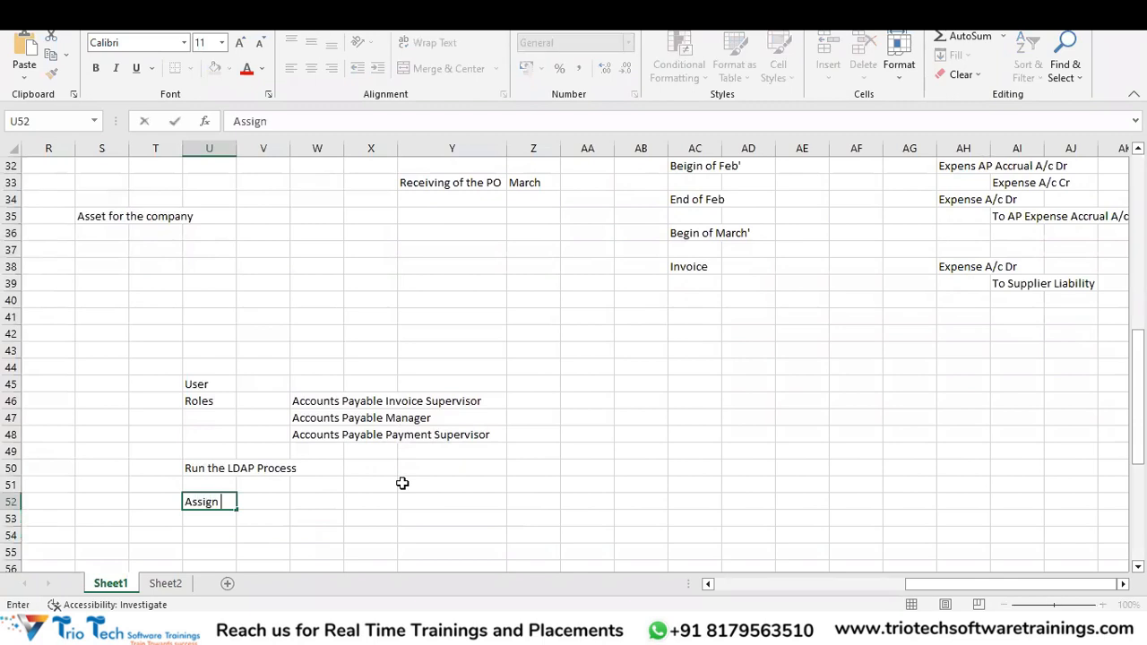
{"action": "type", "text": "Data Access"}
{"action": "key", "text": "Return"}
{"action": "key", "text": "Up"}
{"action": "key", "text": "Right"}
{"action": "key", "text": "Right"}
{"action": "key", "text": "Right"}
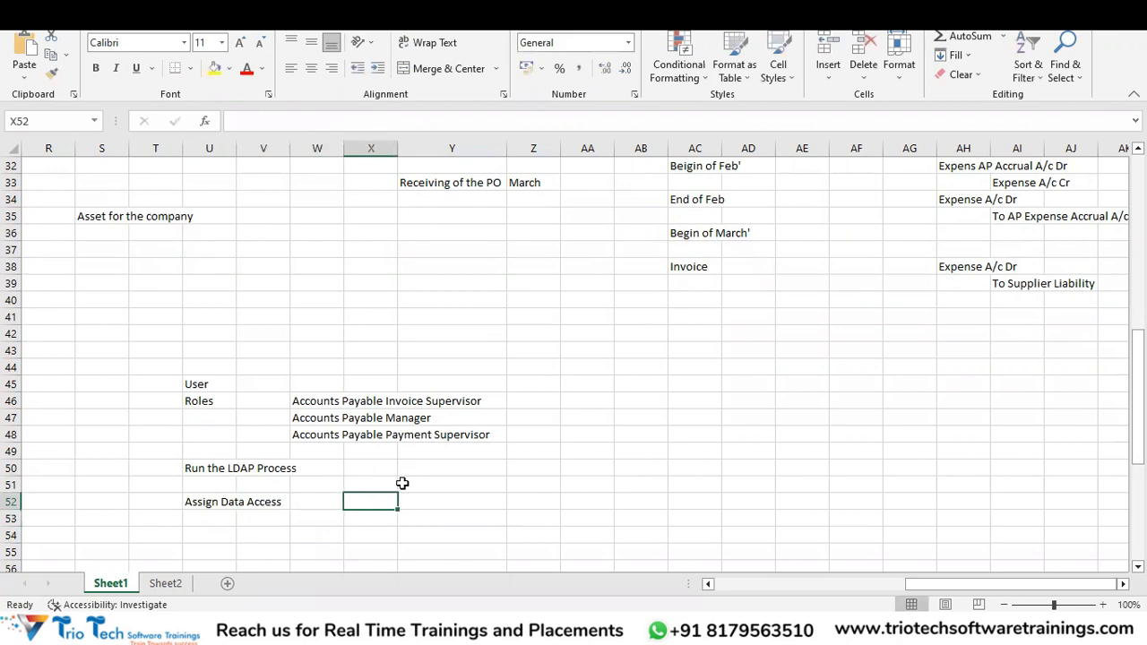
{"action": "type", "text": "BU Access"}
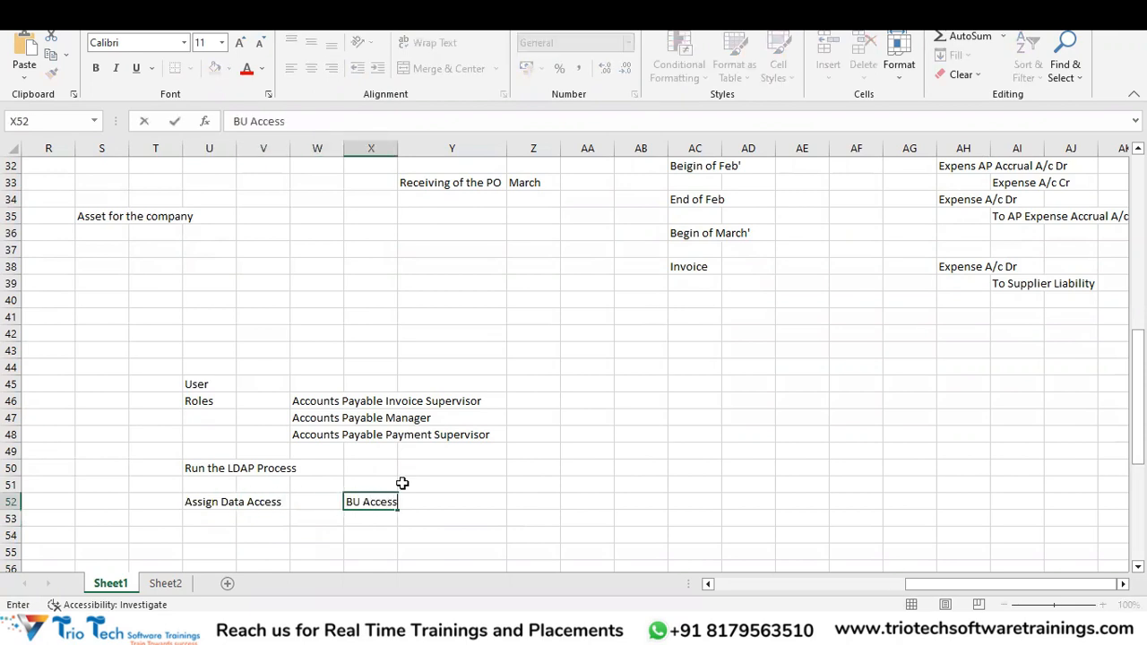
{"action": "key", "text": "Return"}
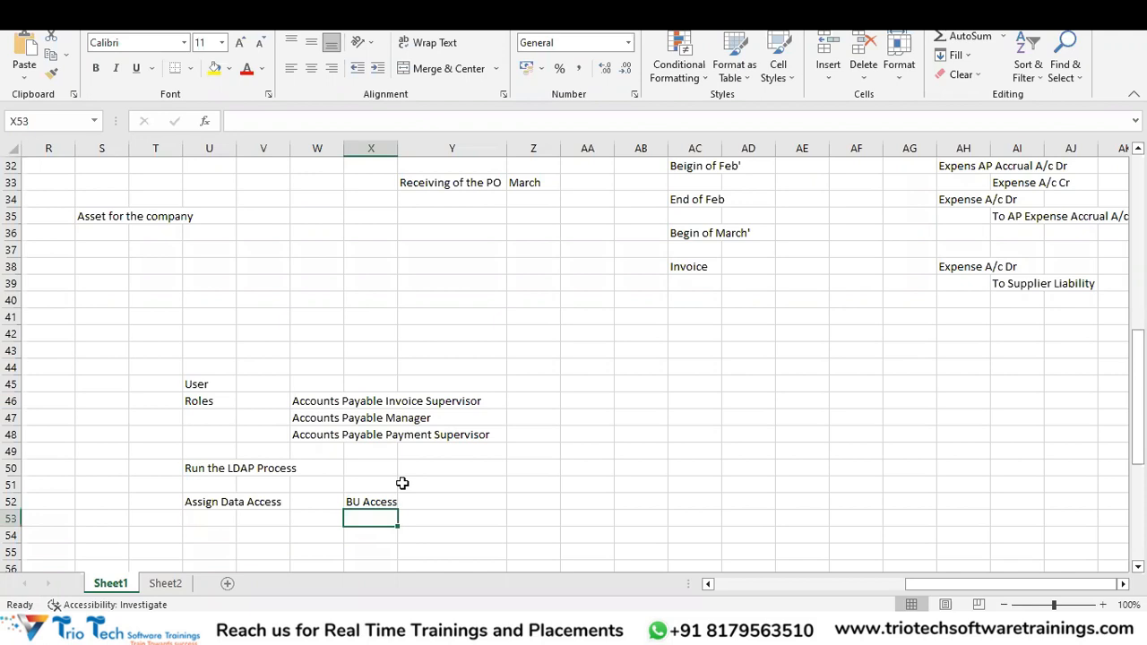
{"action": "type", "text": "REference Data Set Acces"}
{"action": "key", "text": "Return"}
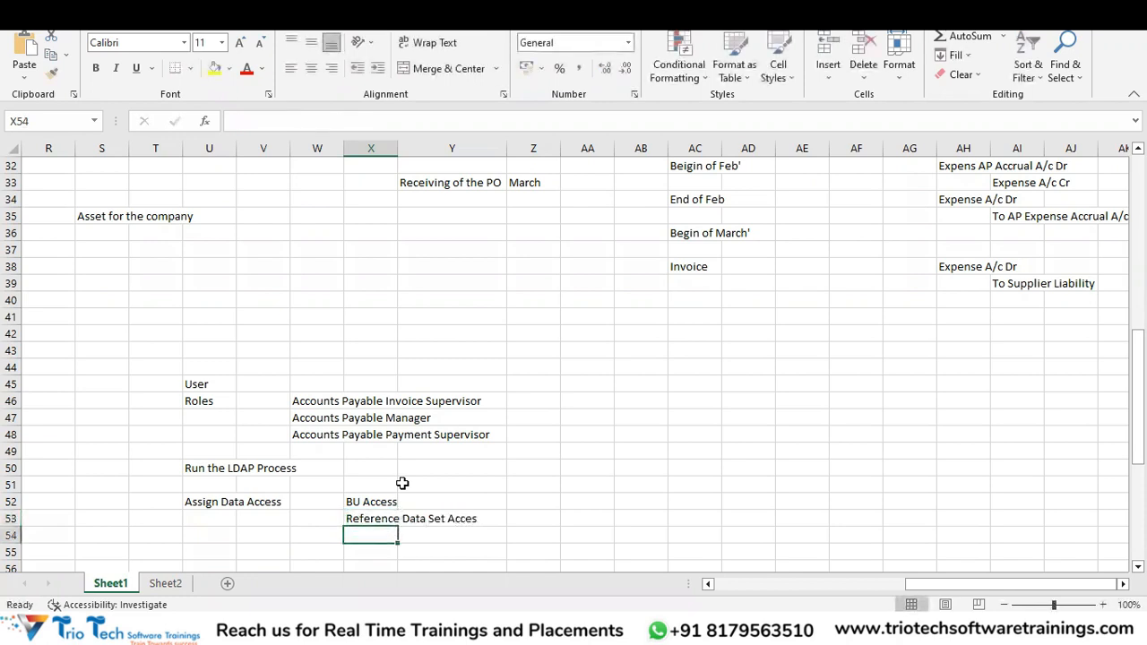
{"action": "double_click", "coordinate": [397, 150]}
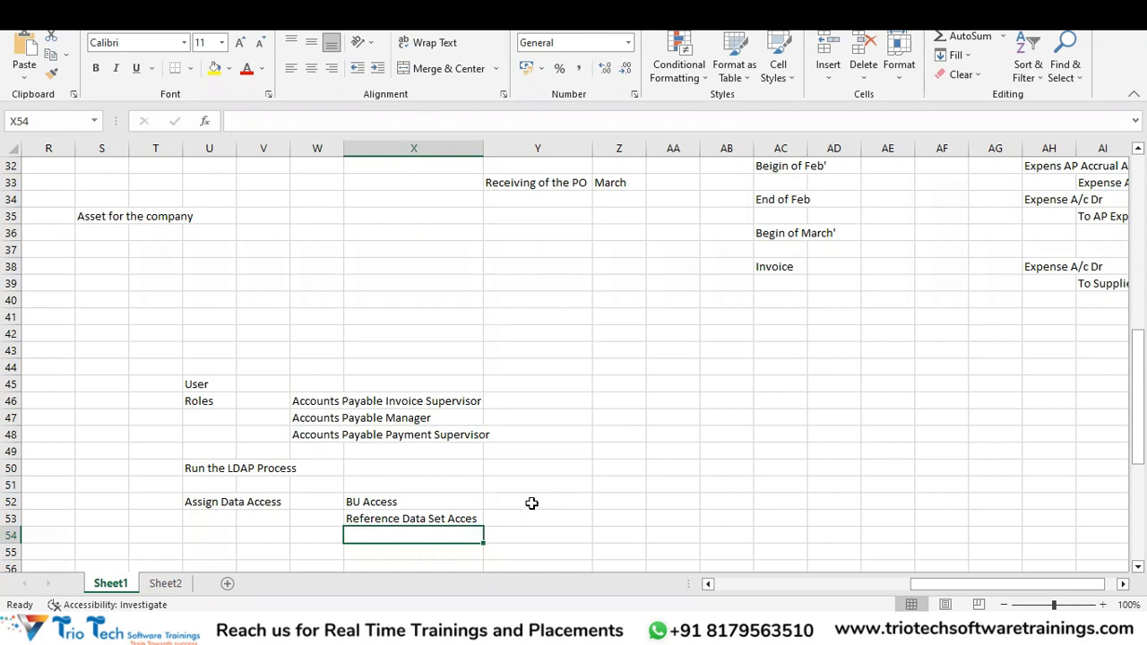
{"action": "left_click", "coordinate": [532, 503]}
Search setup tasks for 'Manage%Business%Unit%Access' and open Manage Business Unit Data Access for Users.
{"action": "key", "text": "alt+Tab"}
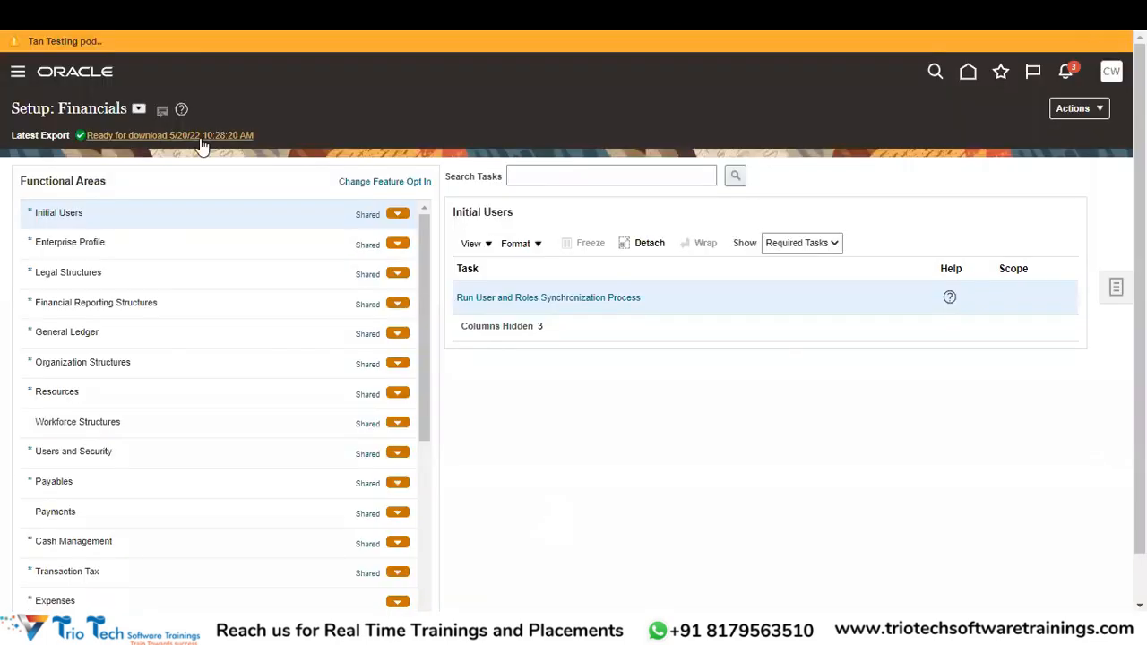
{"action": "left_click", "coordinate": [583, 172]}
{"action": "type", "text": "Manage%Business%Unit"}
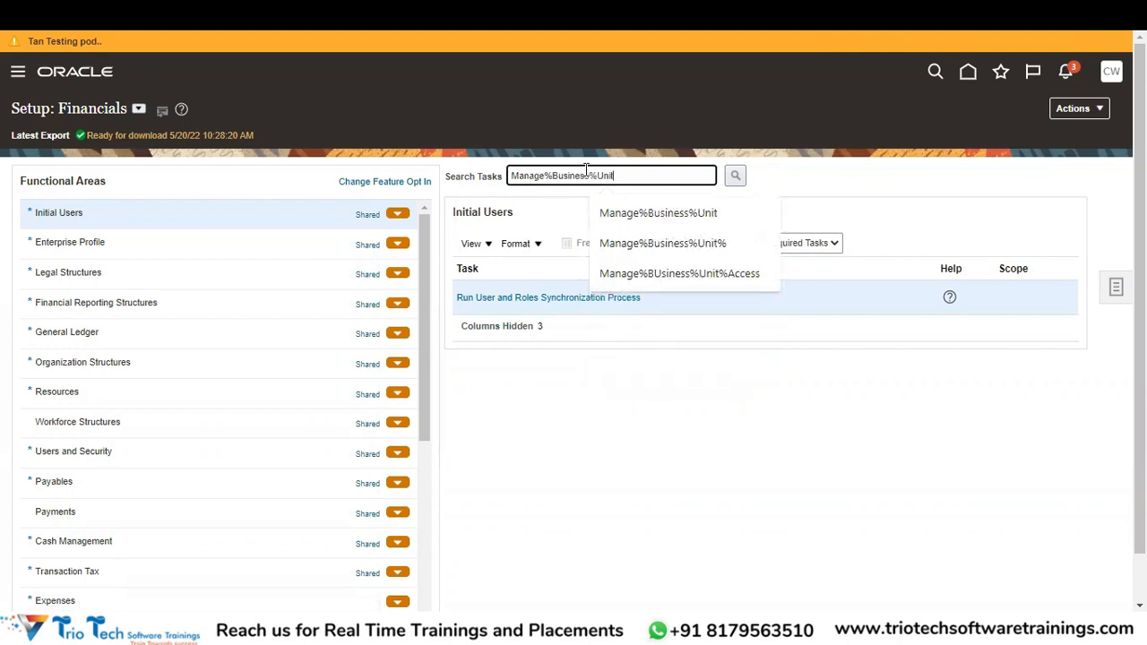
{"action": "type", "text": "%Access"}
{"action": "key", "text": "Return"}
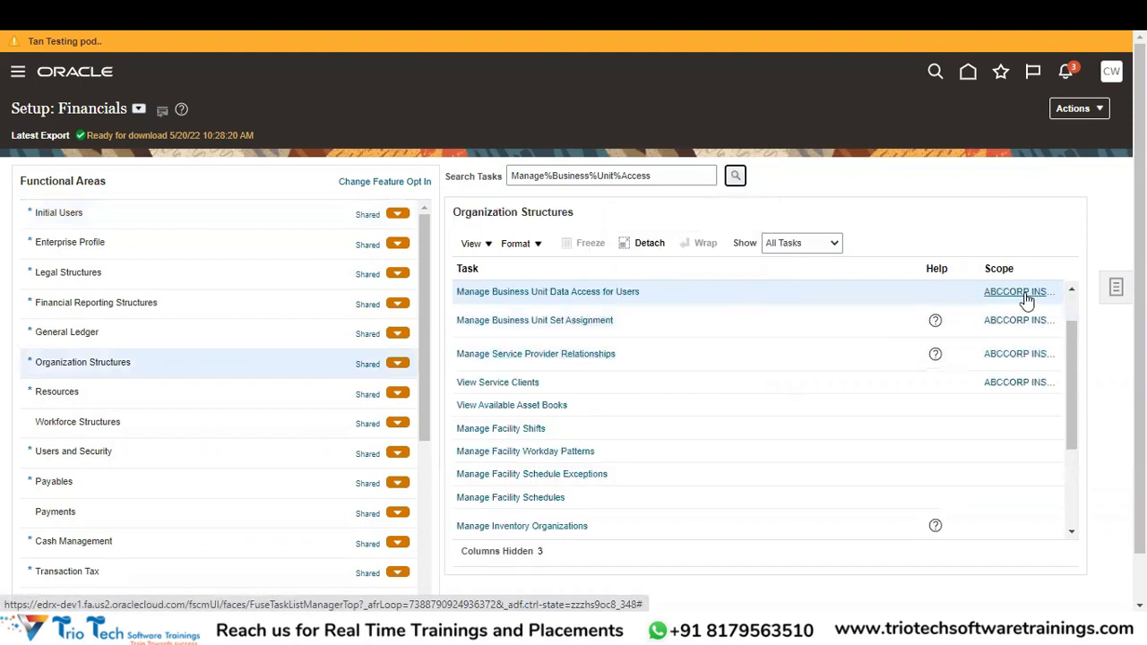
{"action": "mouse_move", "coordinate": [1022, 302]}
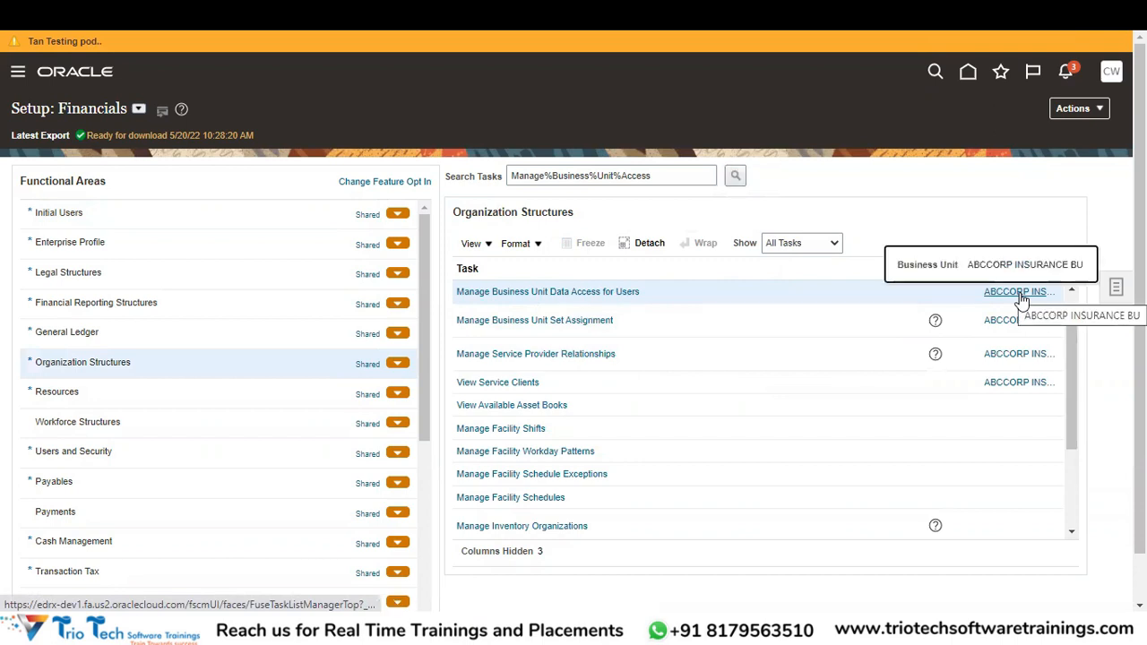
{"action": "left_click", "coordinate": [615, 294]}
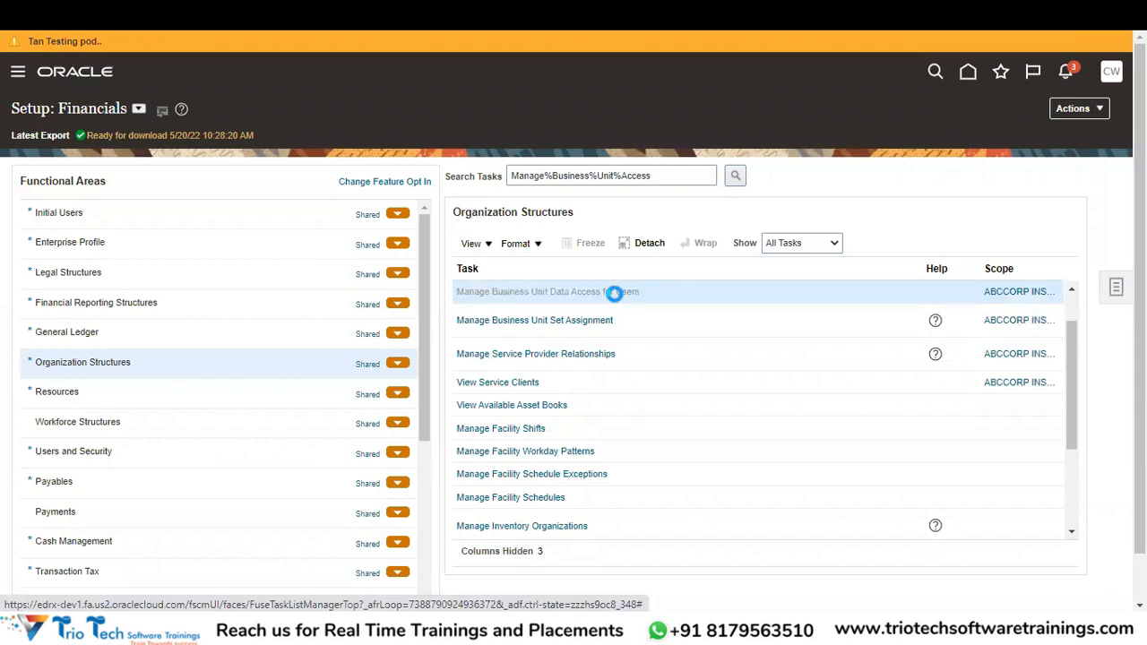
Begin a new data access entry with Business unit security context, then cancel it unsaved.
{"action": "left_click", "coordinate": [122, 340]}
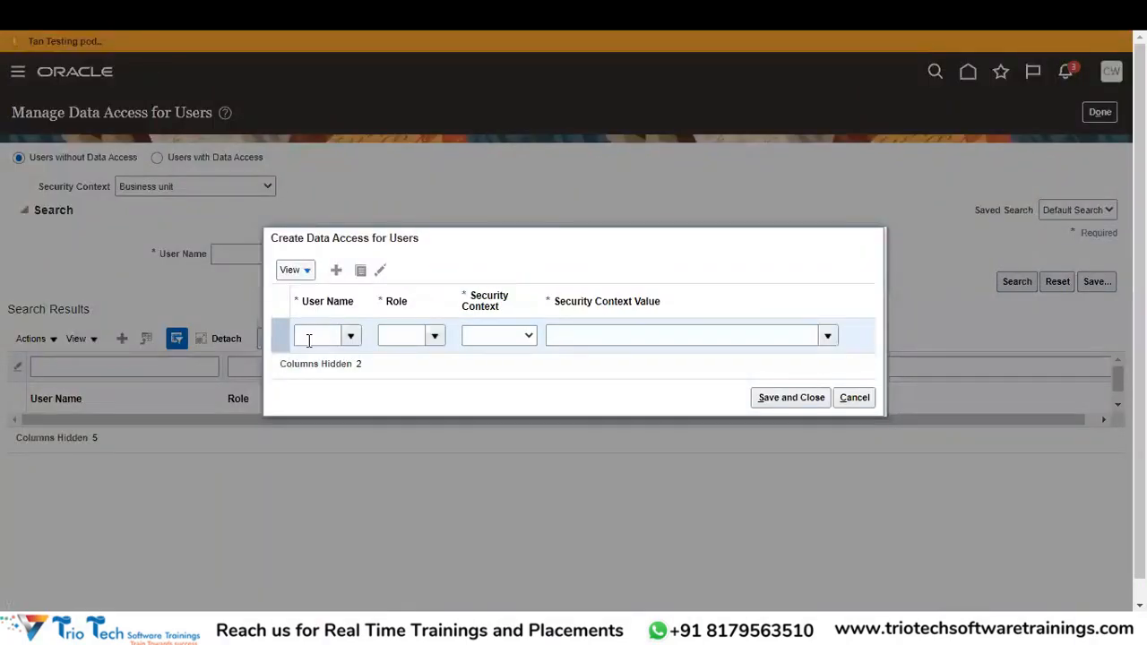
{"action": "left_click", "coordinate": [393, 339]}
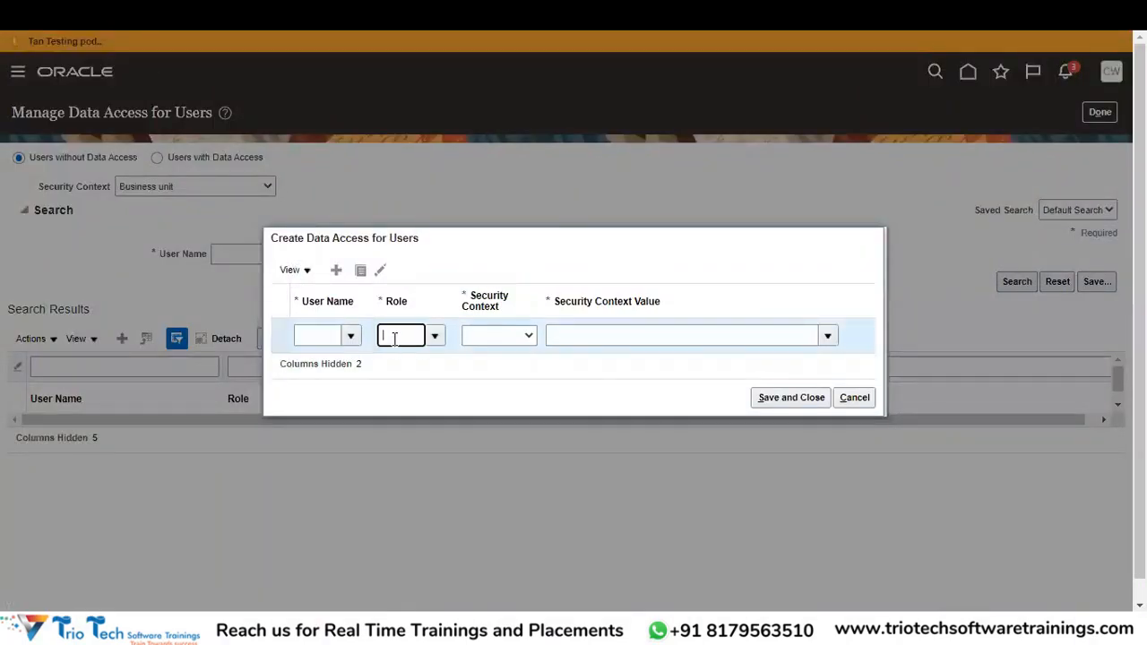
{"action": "left_click", "coordinate": [499, 338]}
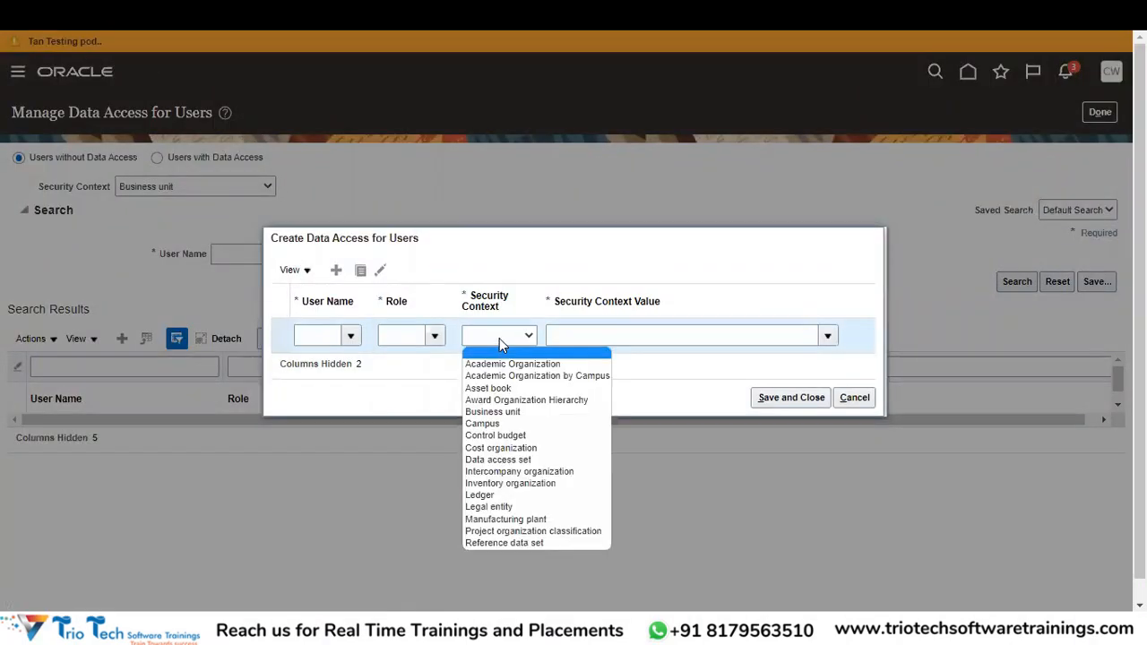
{"action": "left_click", "coordinate": [495, 412]}
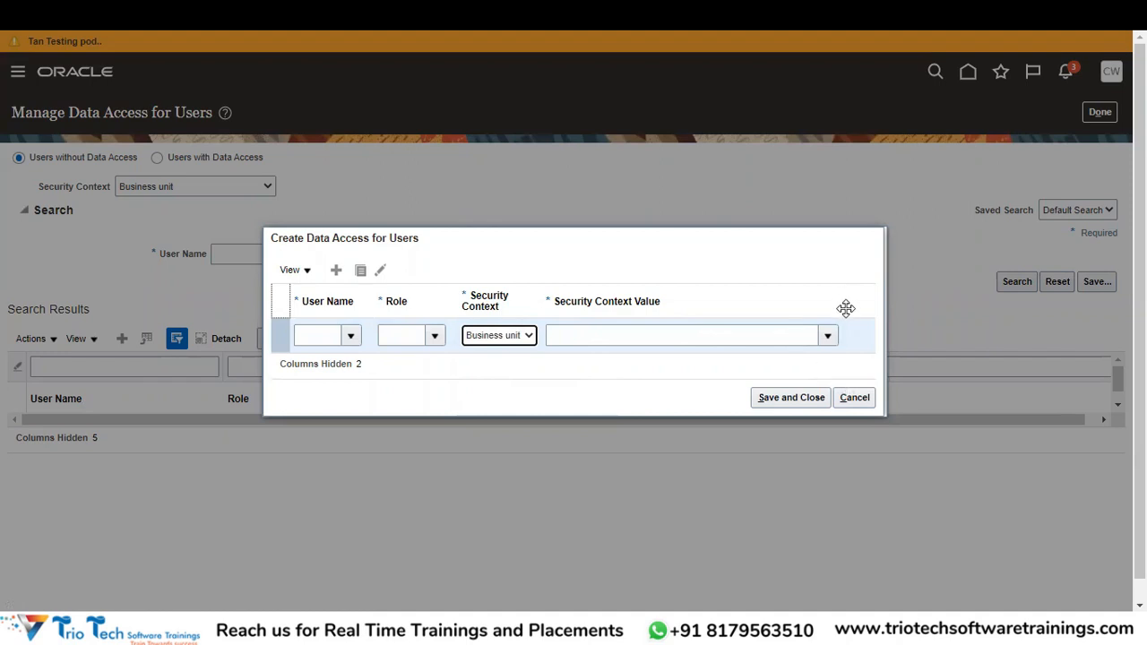
{"action": "left_click", "coordinate": [855, 398]}
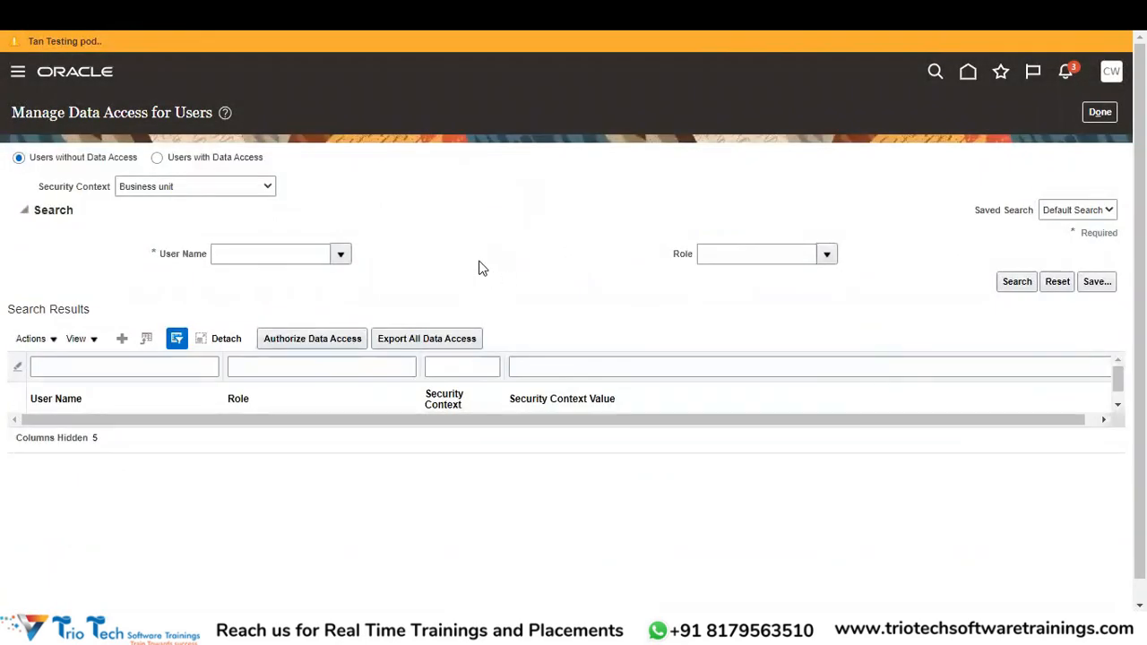
Search the user's data access for the Accounts Payable Invoice Supervisor role, listing four business units including ABCCORP INSURANCE BU.
{"action": "left_click", "coordinate": [203, 167]}
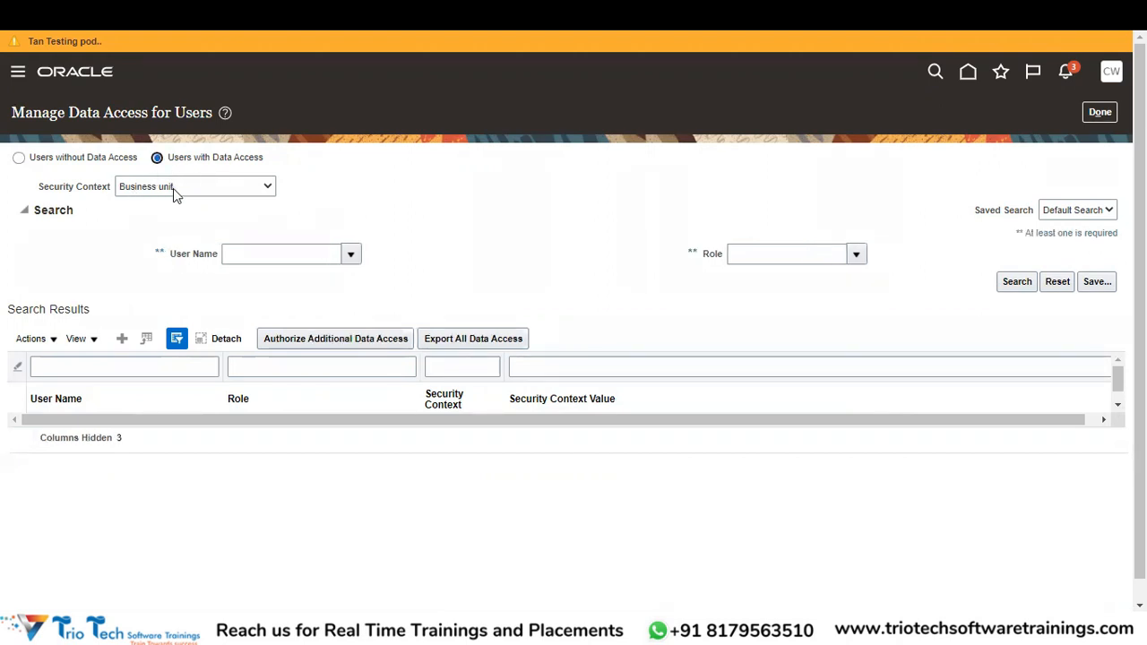
{"action": "left_click", "coordinate": [249, 254]}
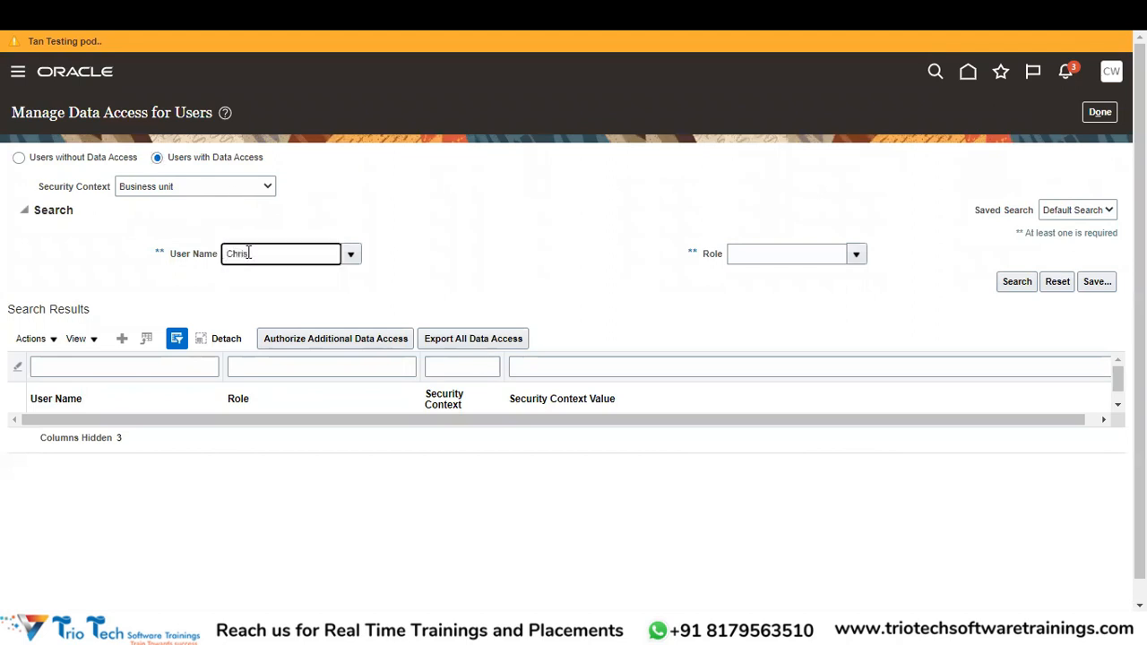
{"action": "key", "text": "Tab"}
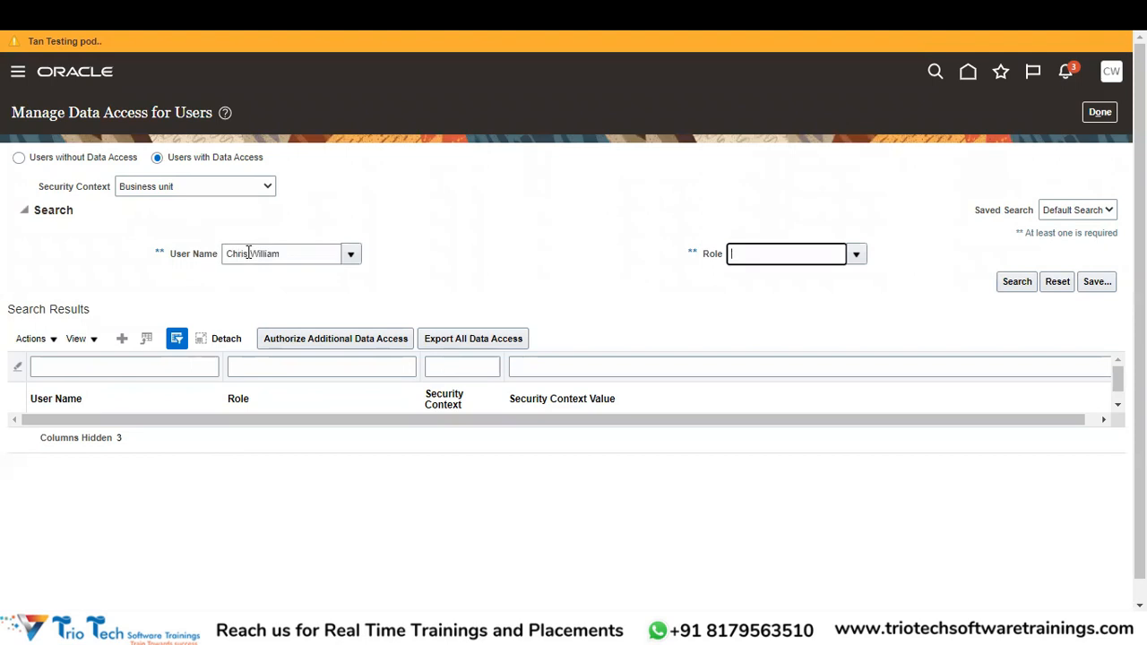
{"action": "left_click", "coordinate": [857, 256]}
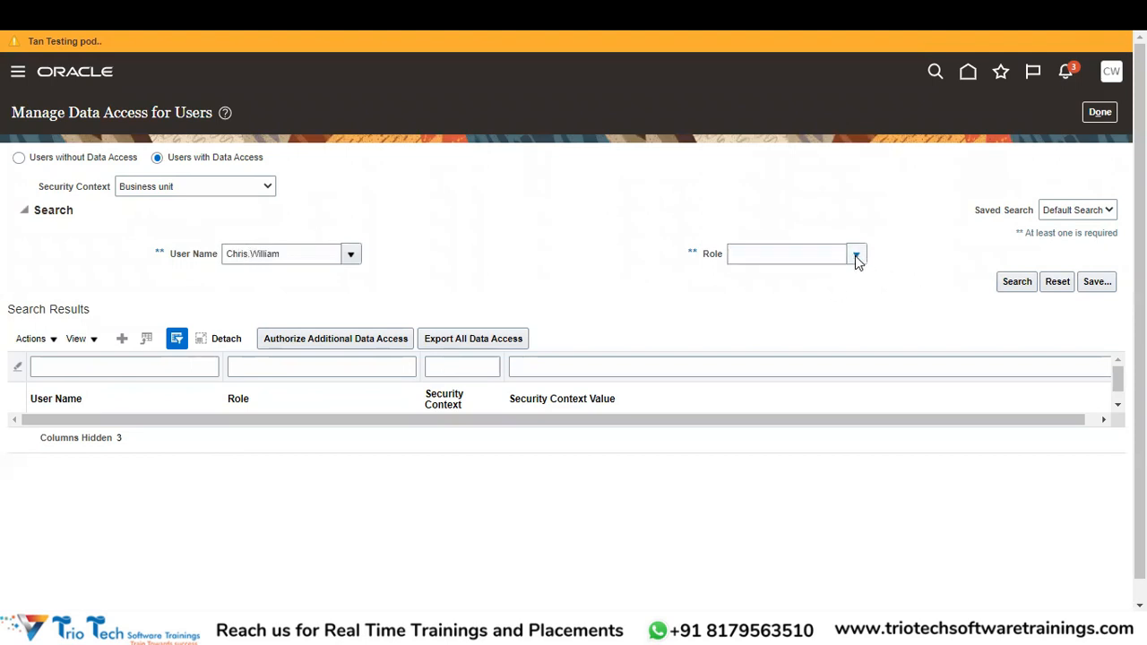
{"action": "left_click", "coordinate": [790, 258]}
{"action": "type", "text": "Acc"}
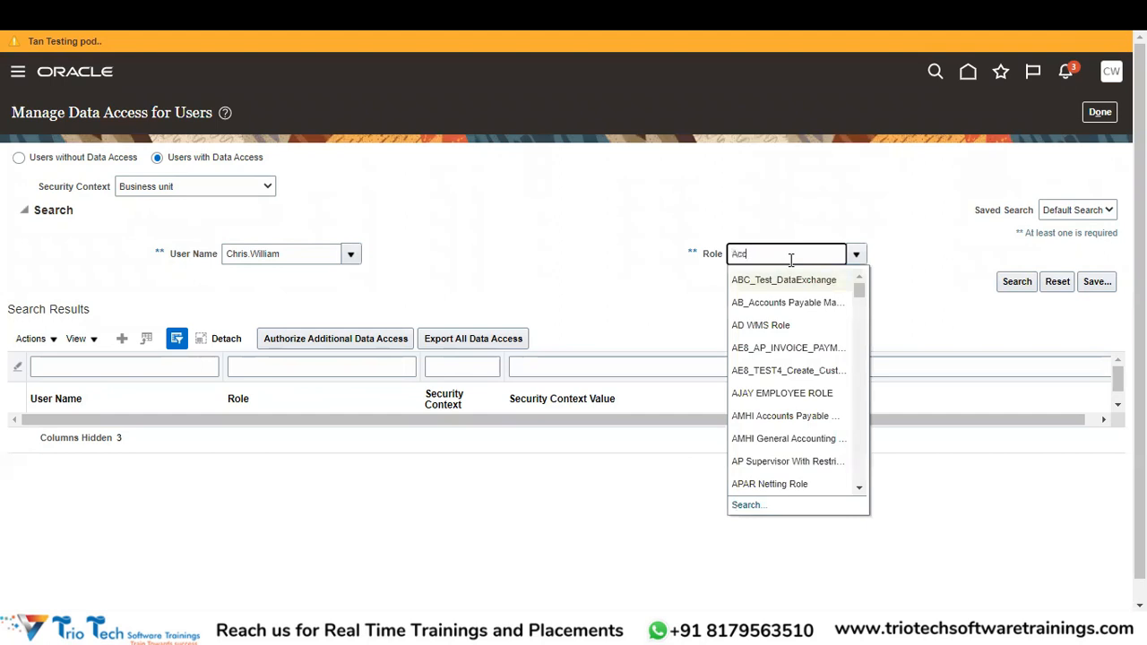
{"action": "type", "text": "ounts Payable"}
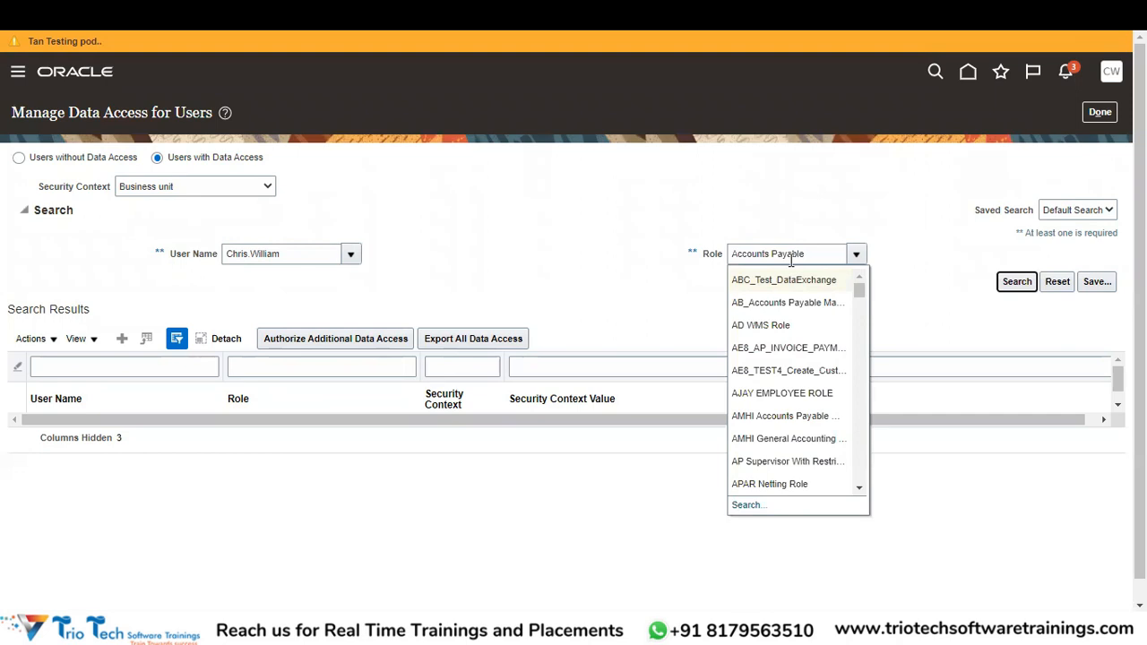
{"action": "key", "text": "Tab"}
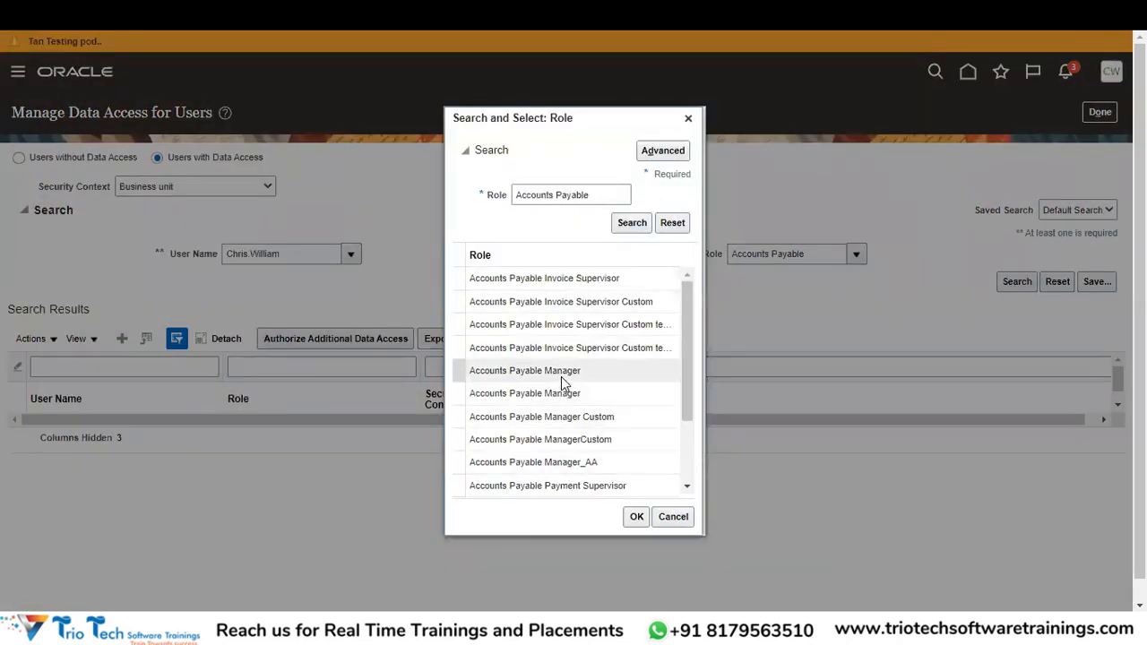
{"action": "left_click", "coordinate": [569, 278]}
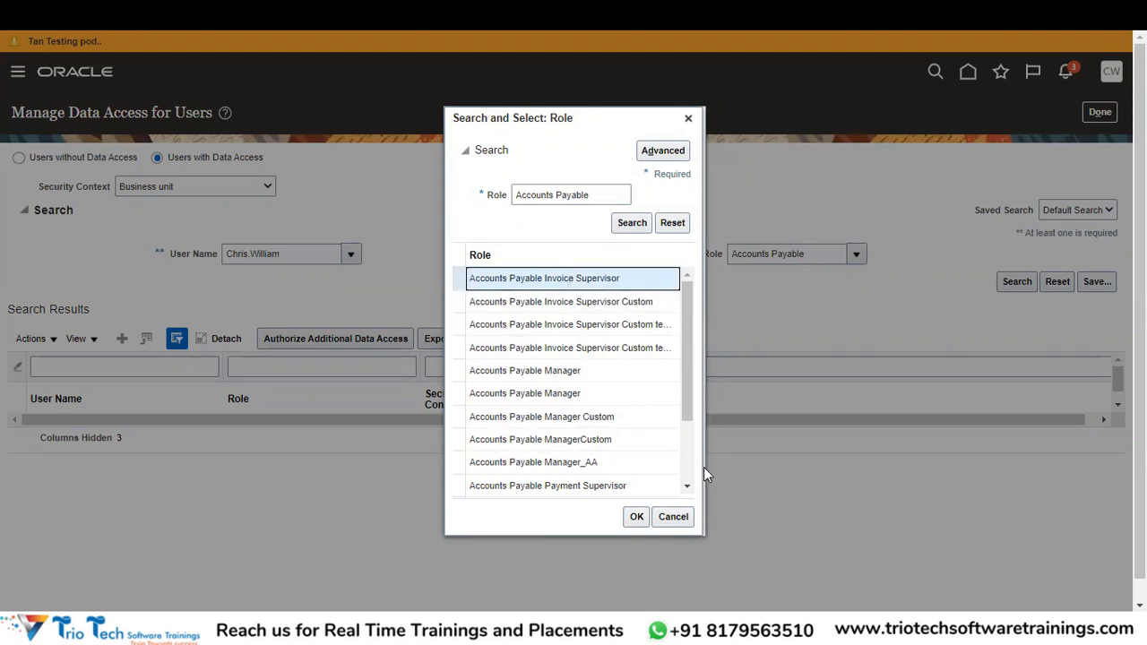
{"action": "left_click", "coordinate": [637, 517]}
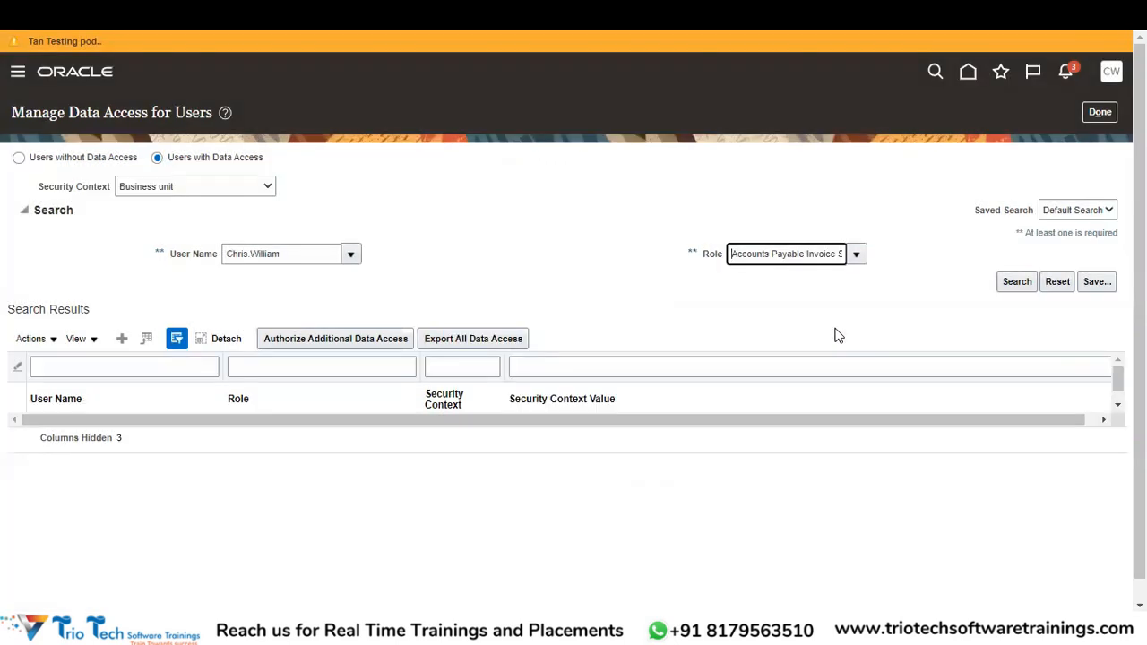
{"action": "left_click", "coordinate": [1027, 284]}
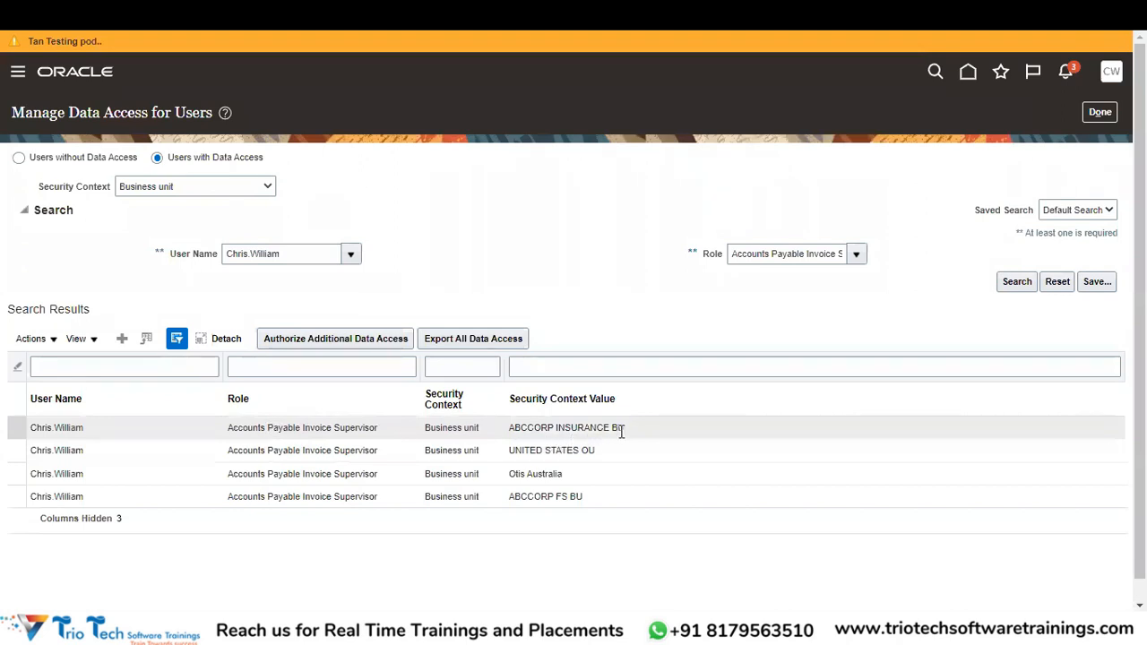
Rerun the user's data access search with role Accounts Payable Manager, then close the page with Done.
{"action": "left_click", "coordinate": [763, 253]}
{"action": "triple_click", "coordinate": [767, 253]}
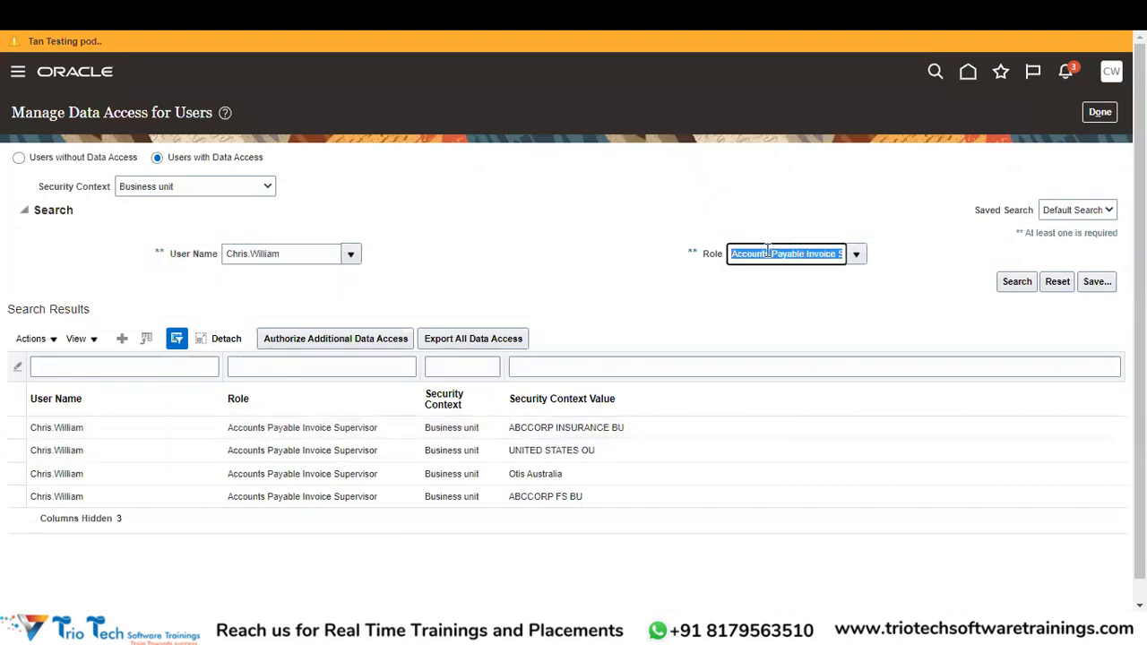
{"action": "type", "text": "Accoun"}
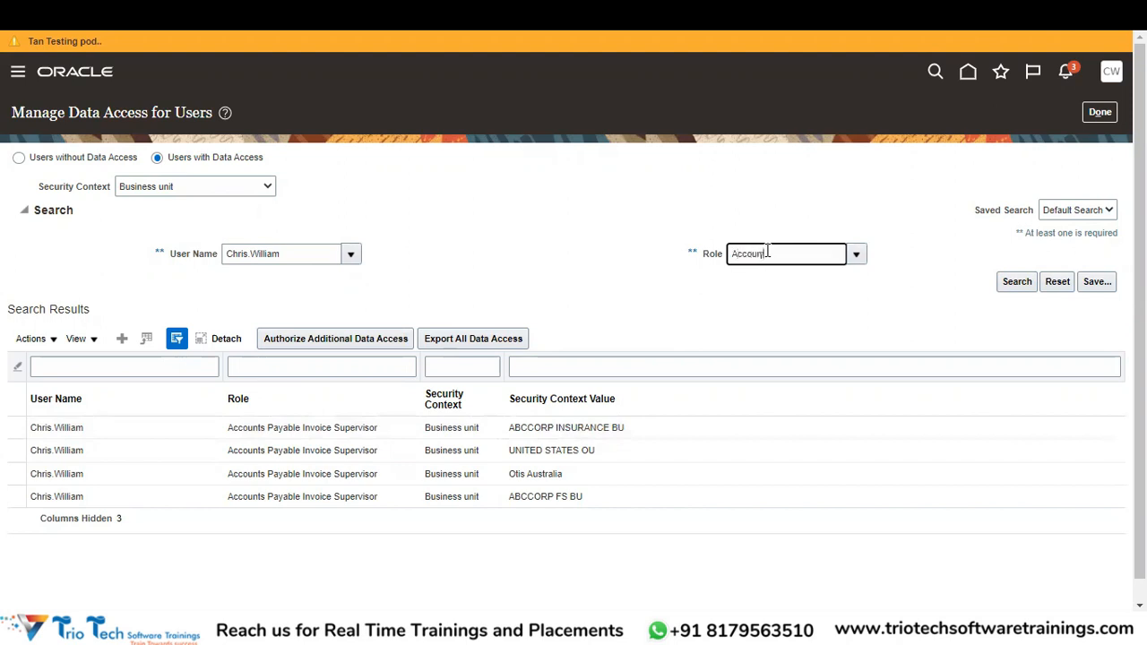
{"action": "type", "text": "ts Payable"}
{"action": "key", "text": "Tab"}
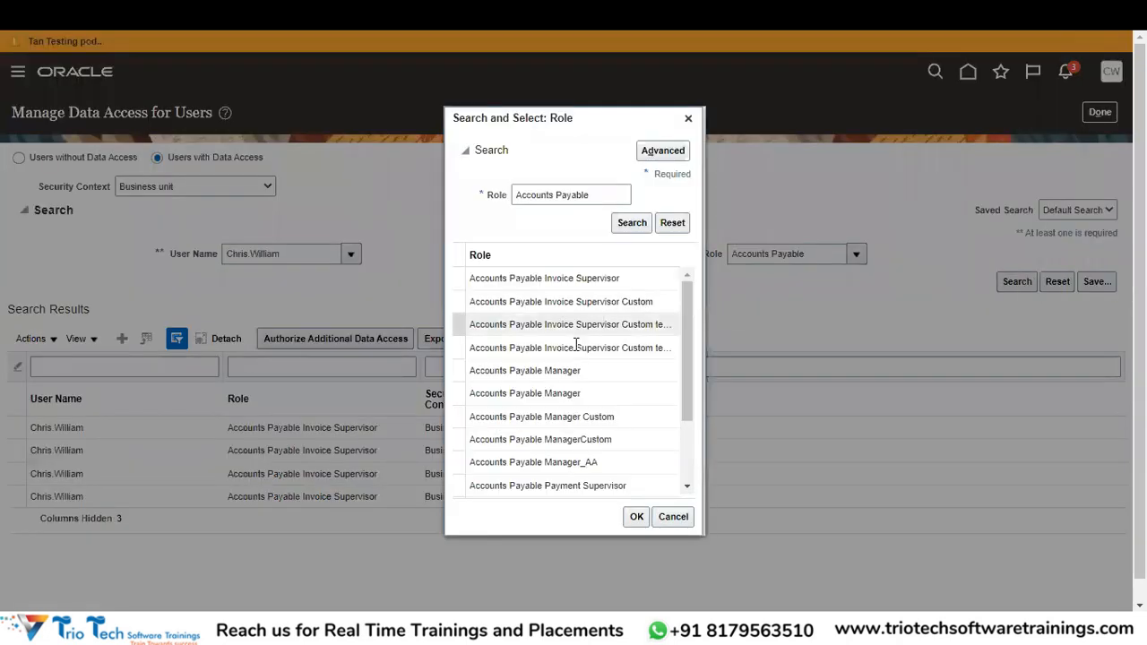
{"action": "left_click", "coordinate": [562, 372]}
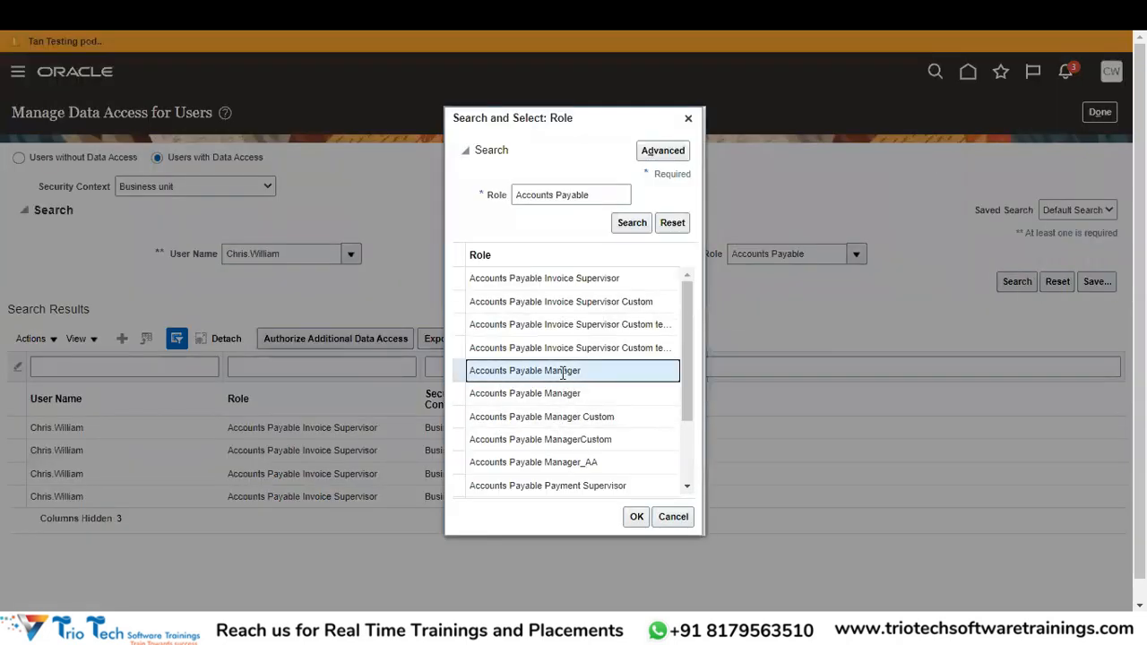
{"action": "left_click", "coordinate": [637, 517]}
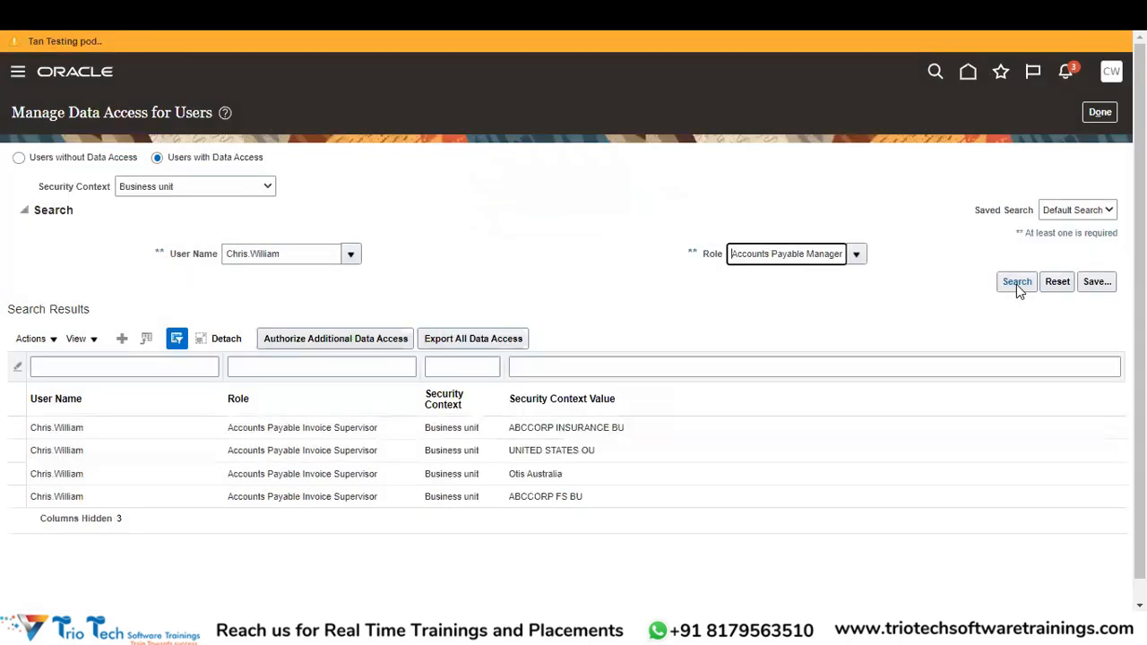
{"action": "left_click", "coordinate": [1016, 283]}
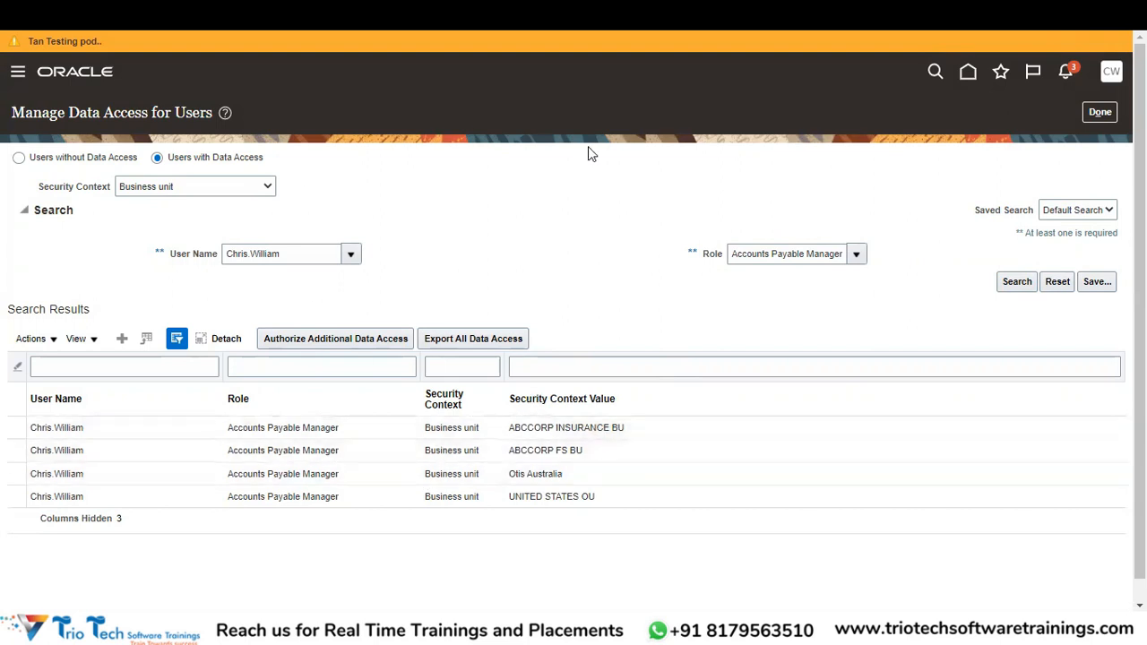
{"action": "left_click", "coordinate": [1103, 114]}
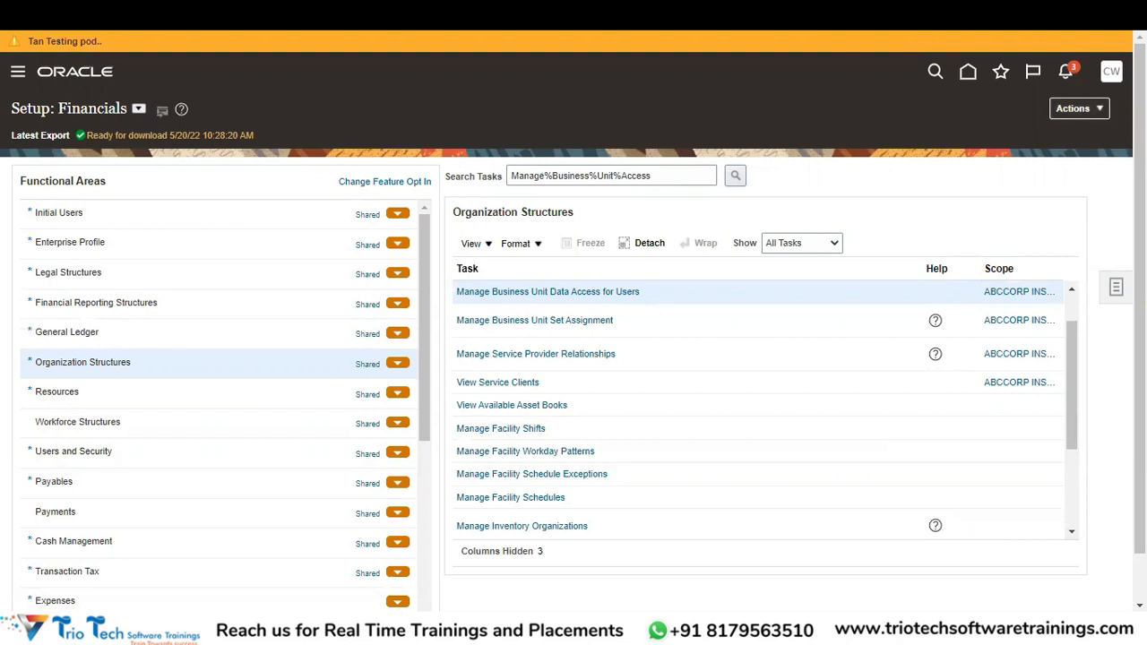
Go to the Payables Invoices work area from the Navigator menu.
{"action": "left_click", "coordinate": [16, 75]}
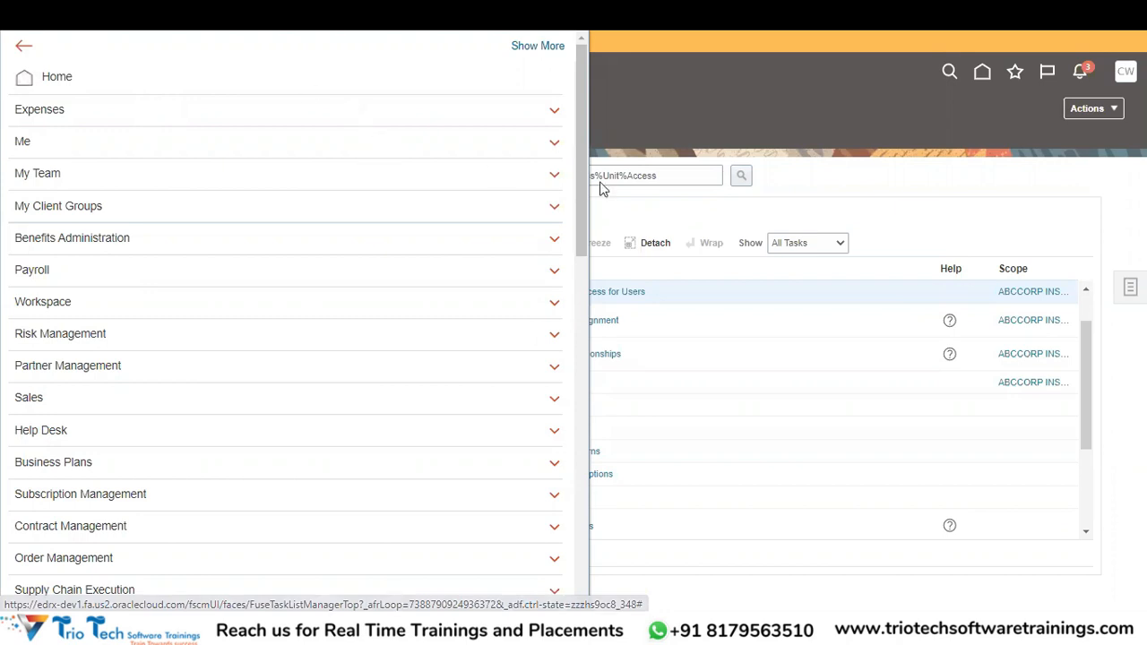
{"action": "left_click_drag", "start_coordinate": [579, 254], "coordinate": [599, 310]}
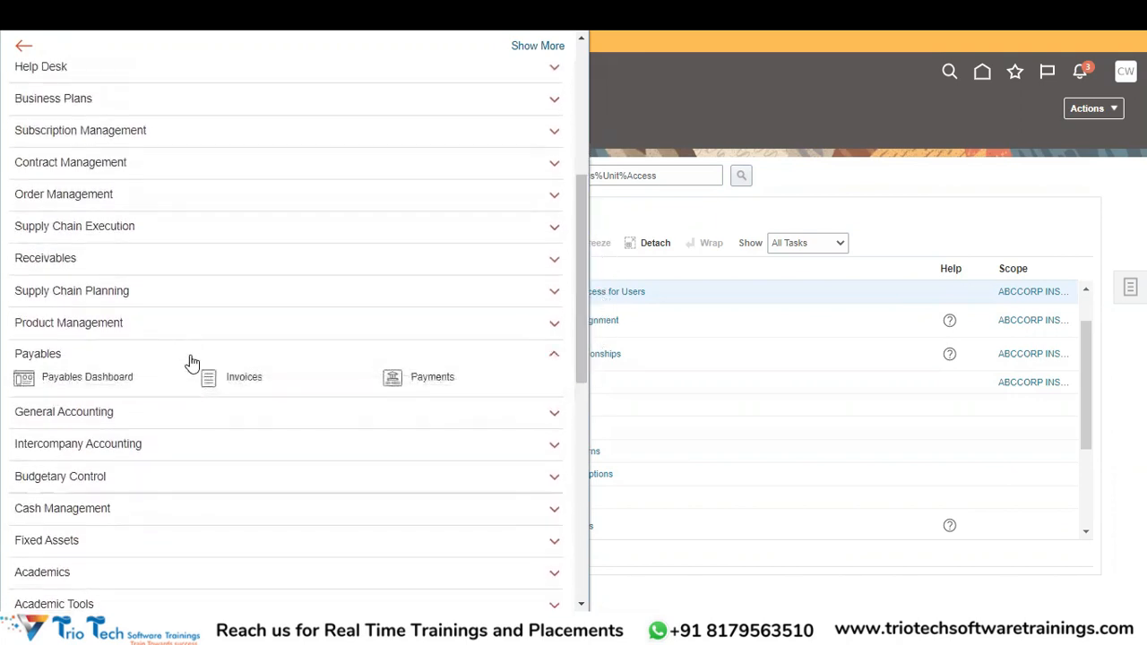
{"action": "left_click", "coordinate": [248, 380]}
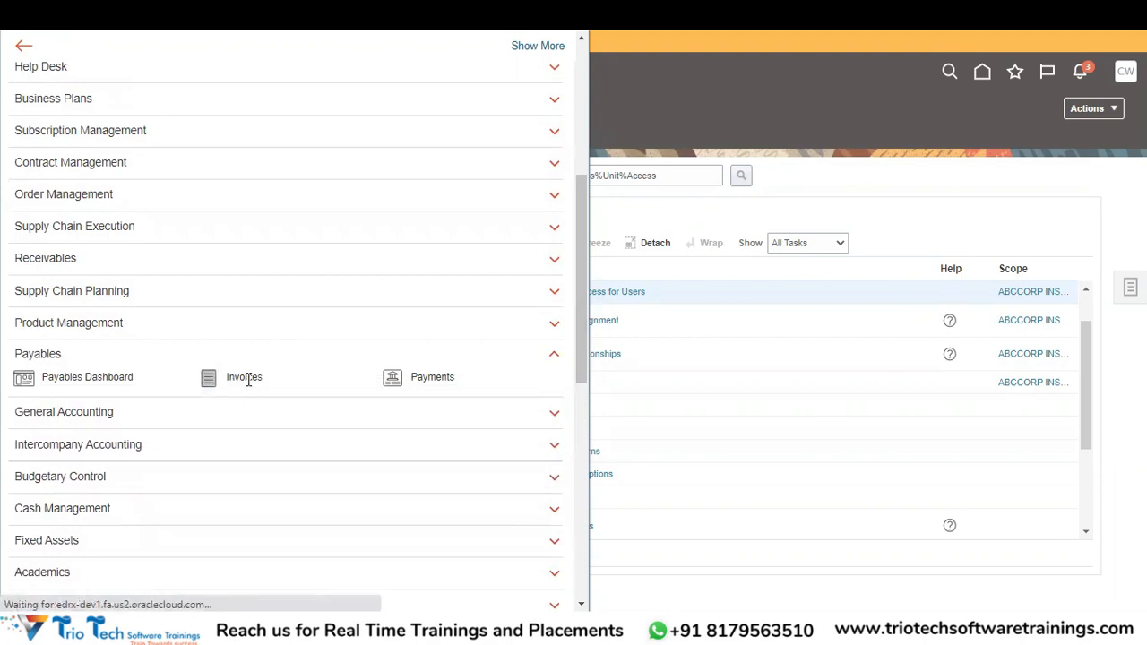
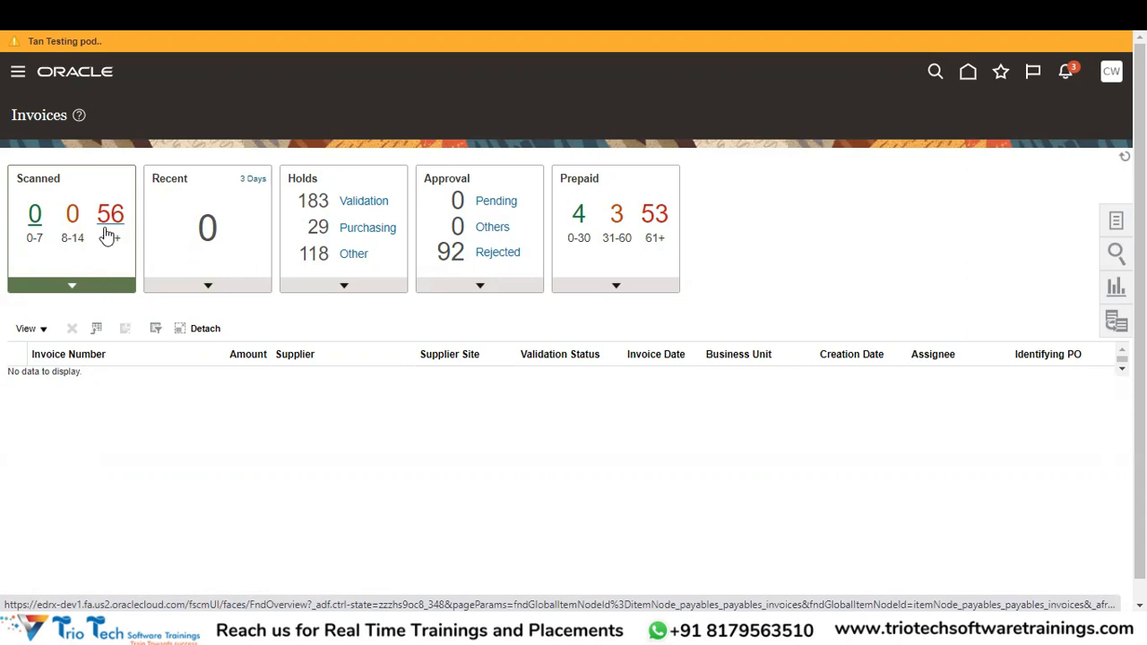
Bring the Book2 Excel workbook forward from the Oracle Invoices page.
{"action": "key", "text": "alt+Tab"}
{"action": "key", "text": "alt+Tab"}
{"action": "key", "text": "alt+Tab"}
{"action": "key", "text": "alt+shift+Tab"}
{"action": "key", "text": "alt+shift+Tab"}
{"action": "key", "text": "Right"}
{"action": "key", "text": "Right"}
{"action": "key", "text": "Right"}
{"action": "key", "text": "Right"}
{"action": "key", "text": "Right"}
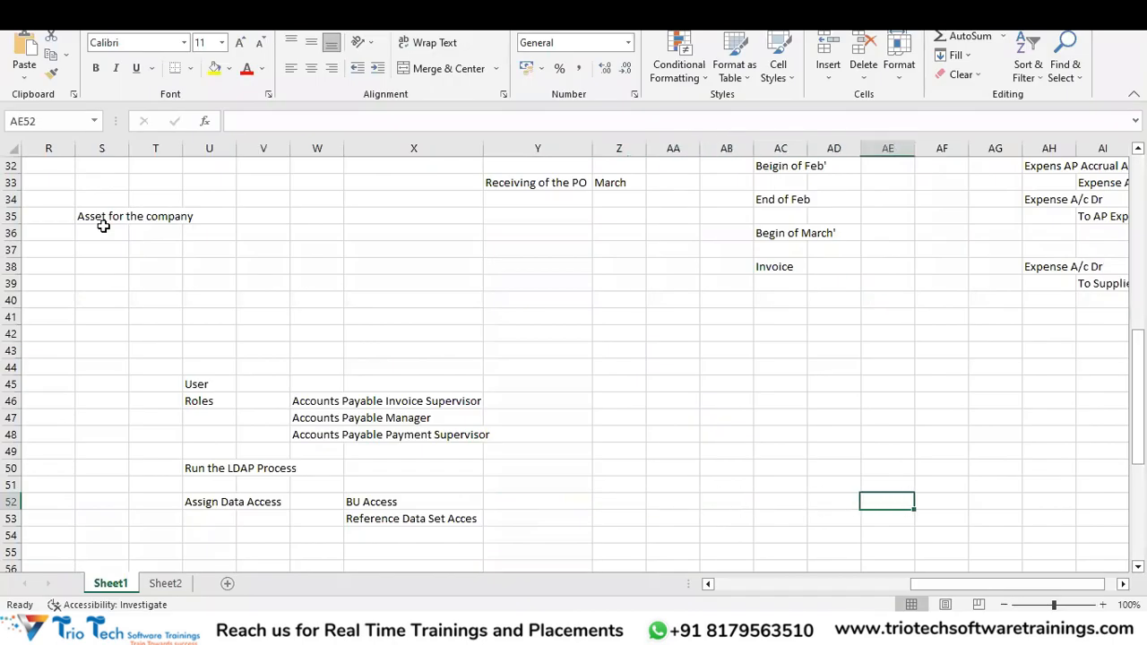
Enter the heading 'Payables Invoices' in AF44 and the invoice creation step in AF46.
{"action": "key", "text": "Up"}
{"action": "key", "text": "Up"}
{"action": "key", "text": "Up"}
{"action": "key", "text": "Up"}
{"action": "key", "text": "Up"}
{"action": "key", "text": "Up"}
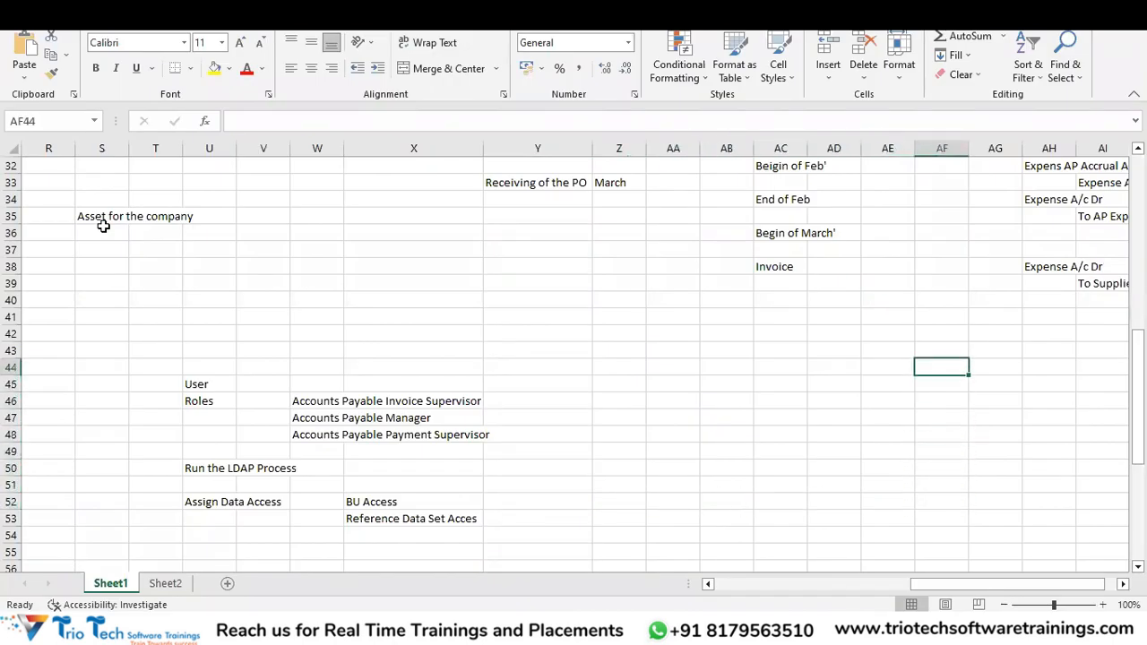
{"action": "type", "text": "Payables I"}
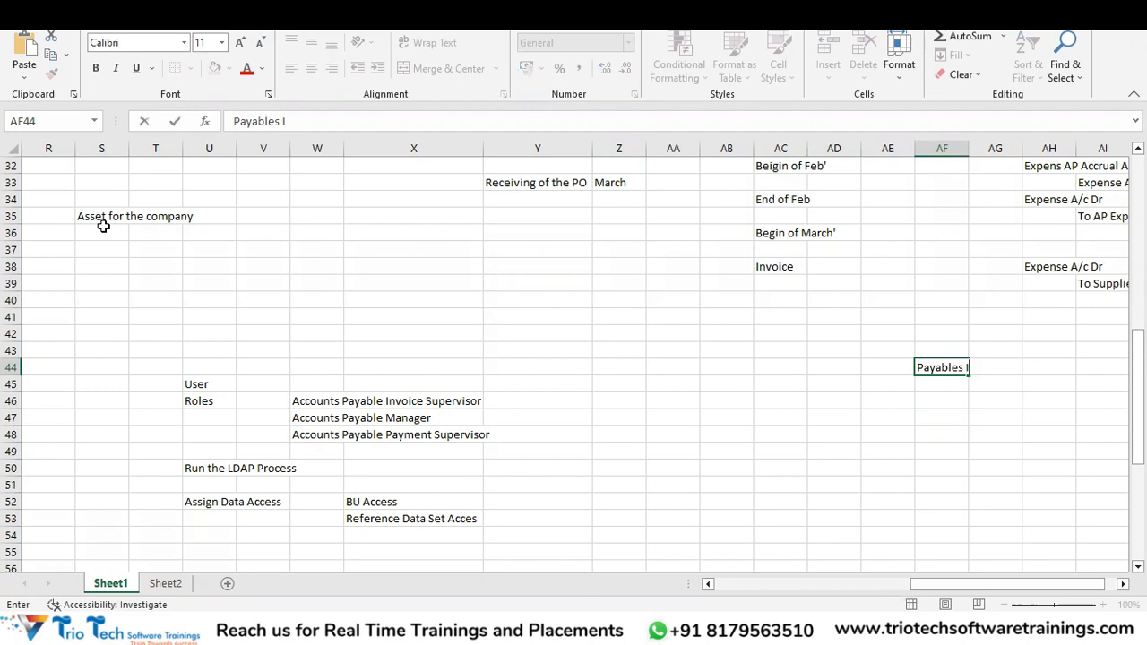
{"action": "type", "text": "nvoices"}
{"action": "key", "text": "Return"}
{"action": "key", "text": "Return"}
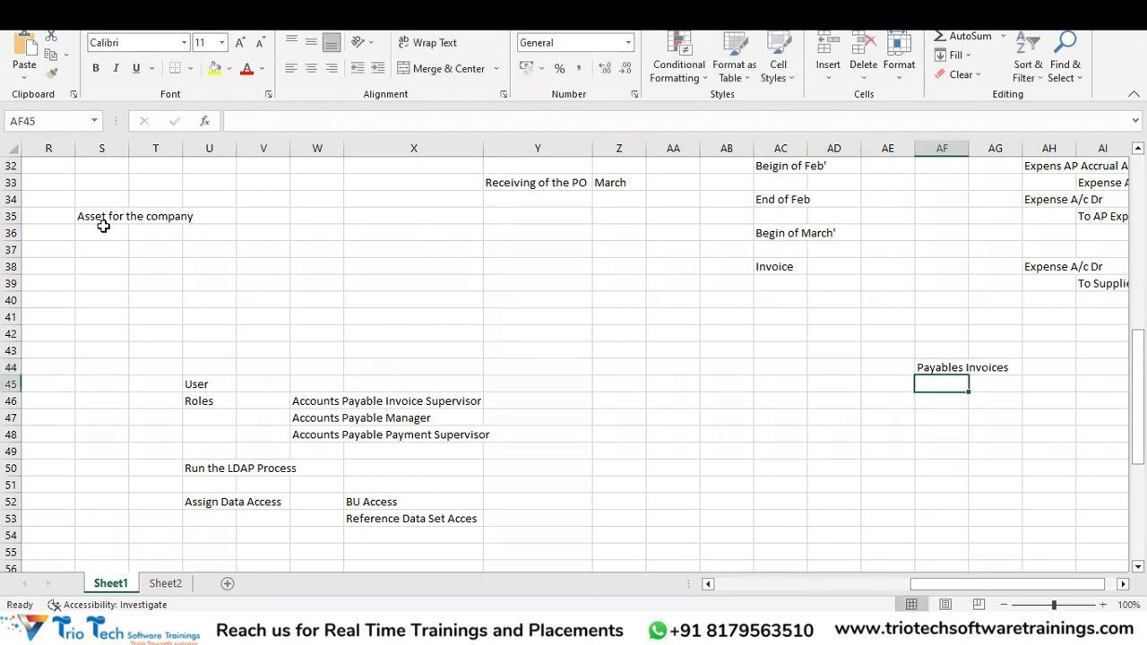
{"action": "type", "text": "Createt"}
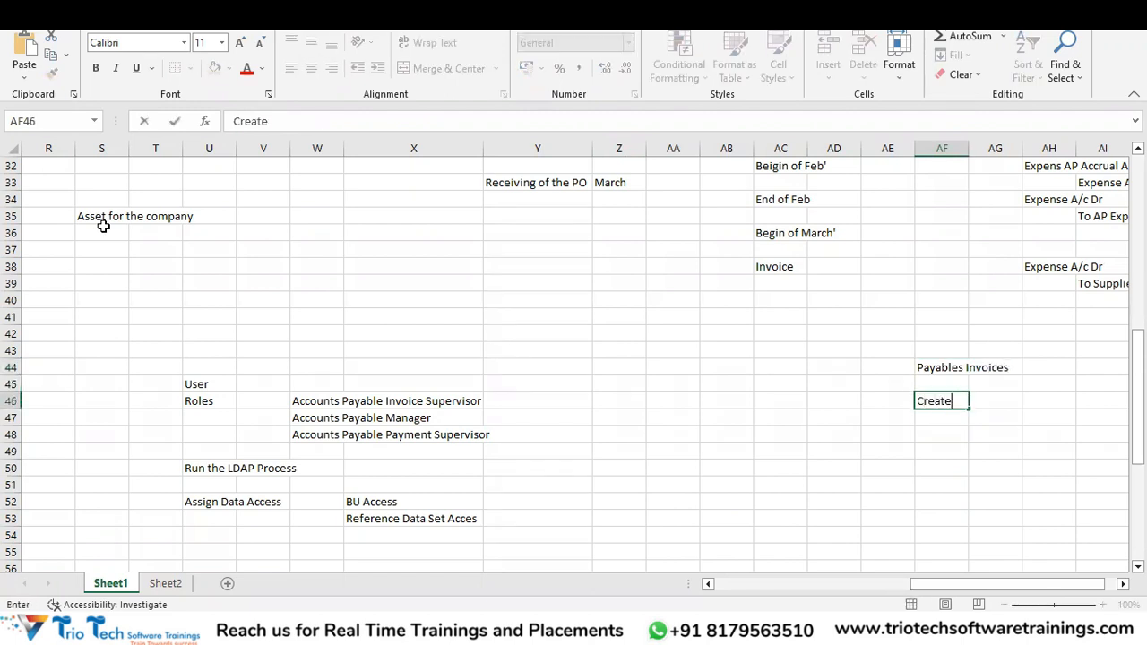
{"action": "key", "text": "BackSpace"}
{"action": "key", "text": "BackSpace"}
{"action": "type", "text": "ion"}
{"action": "key", "text": "BackSpace"}
{"action": "key", "text": "BackSpace"}
{"action": "key", "text": "BackSpace"}
{"action": "type", "text": "ion of Incoic"}
{"action": "key", "text": "Return"}
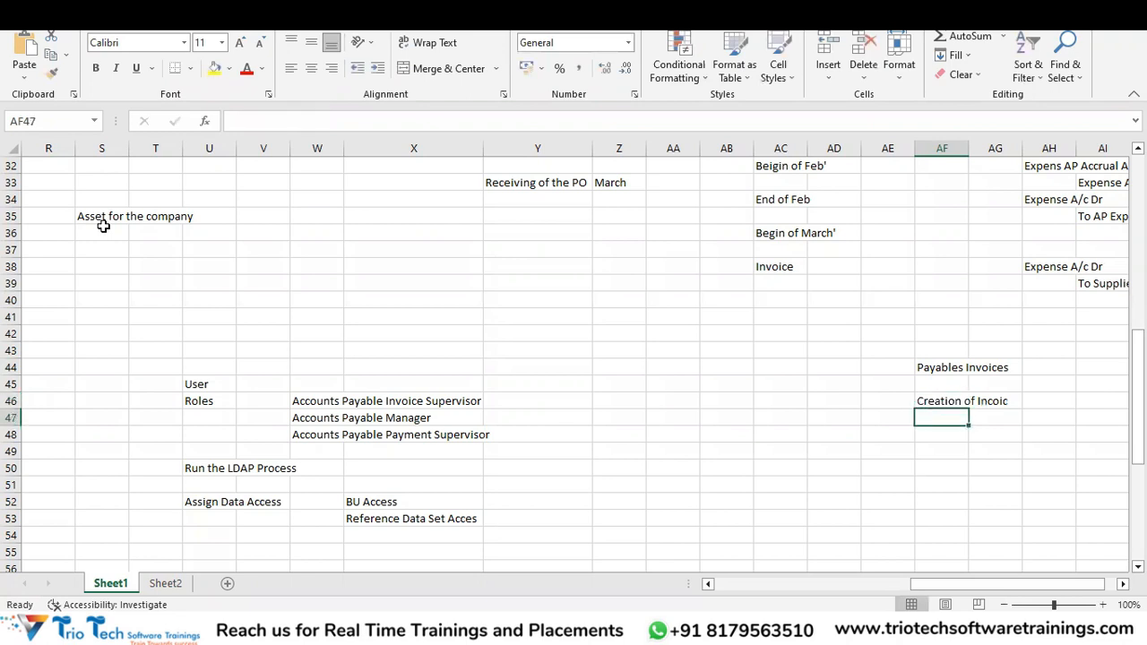
Add 'Validation of the Invoice', 'Approval' and 'Accounting of the Invoice' in AF47–AF49, then return to Oracle.
{"action": "type", "text": "Valida"}
{"action": "key", "text": "BackSpace"}
{"action": "key", "text": "BackSpace"}
{"action": "key", "text": "BackSpace"}
{"action": "type", "text": "idation of the Invoice"}
{"action": "key", "text": "Return"}
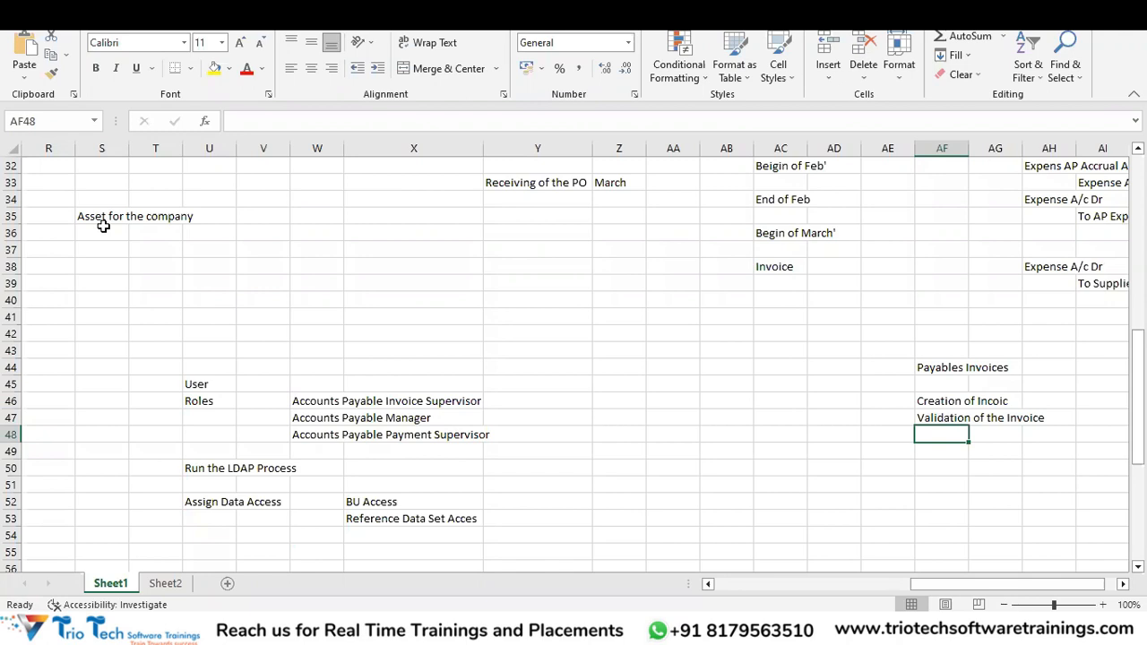
{"action": "type", "text": "Approval"}
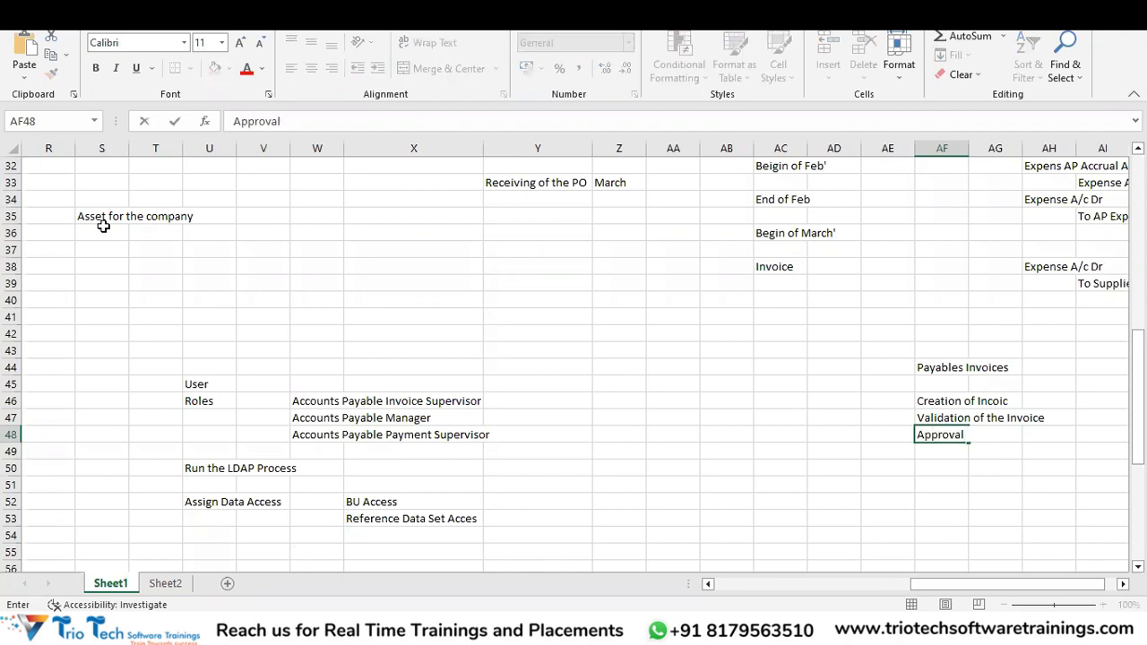
{"action": "key", "text": "Return"}
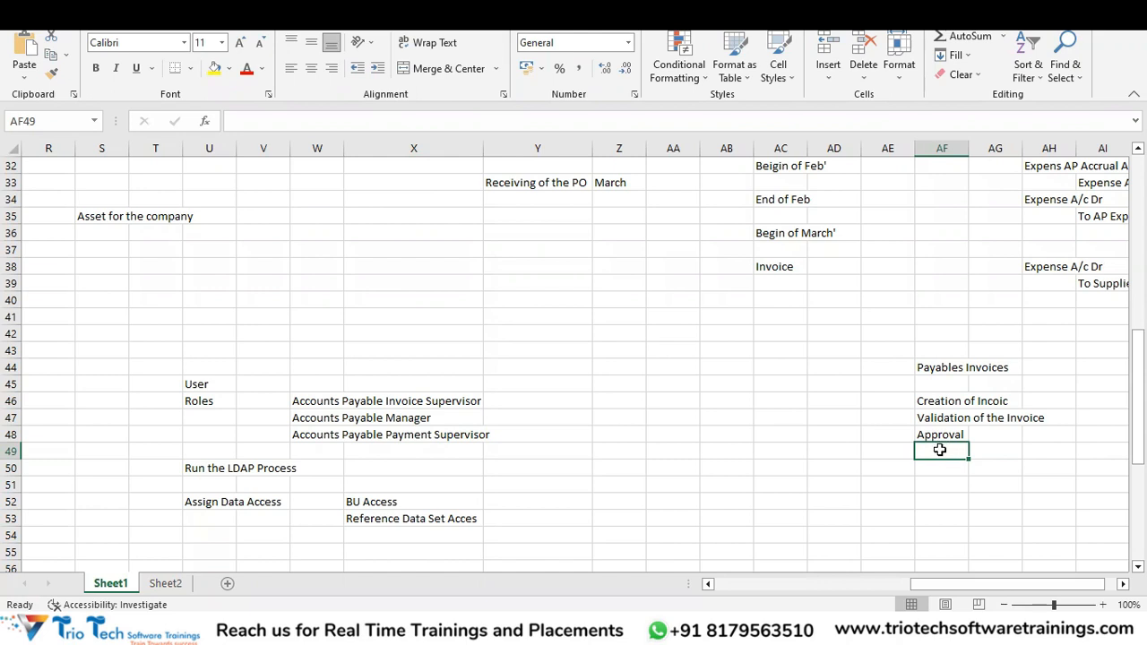
{"action": "type", "text": "Account"}
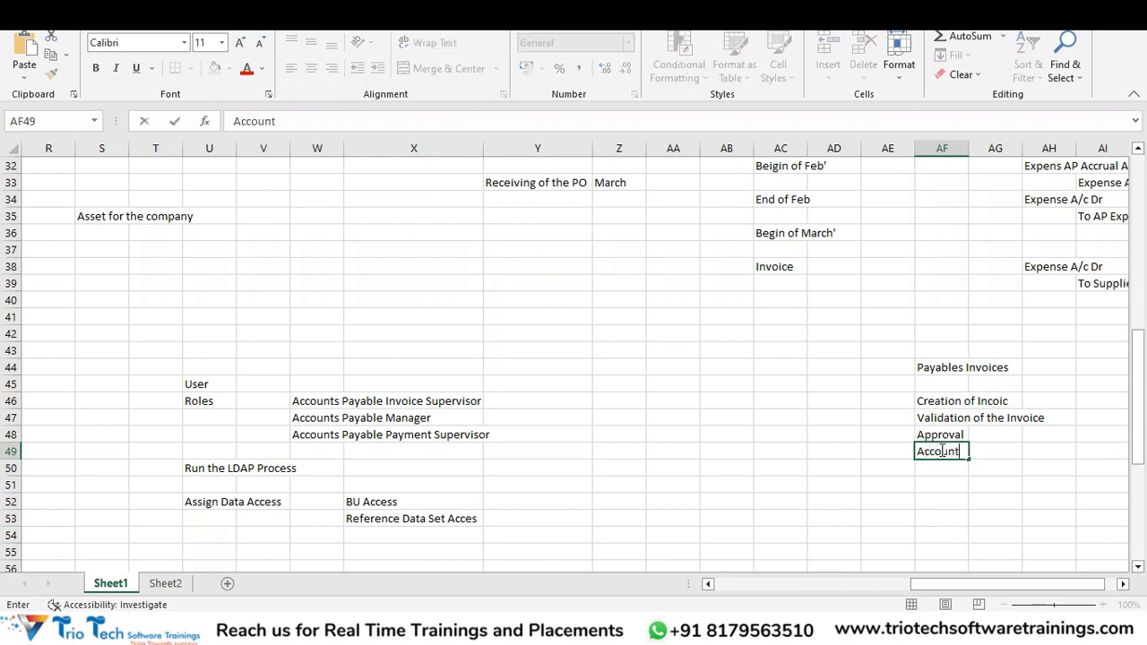
{"action": "type", "text": "ing of the In"}
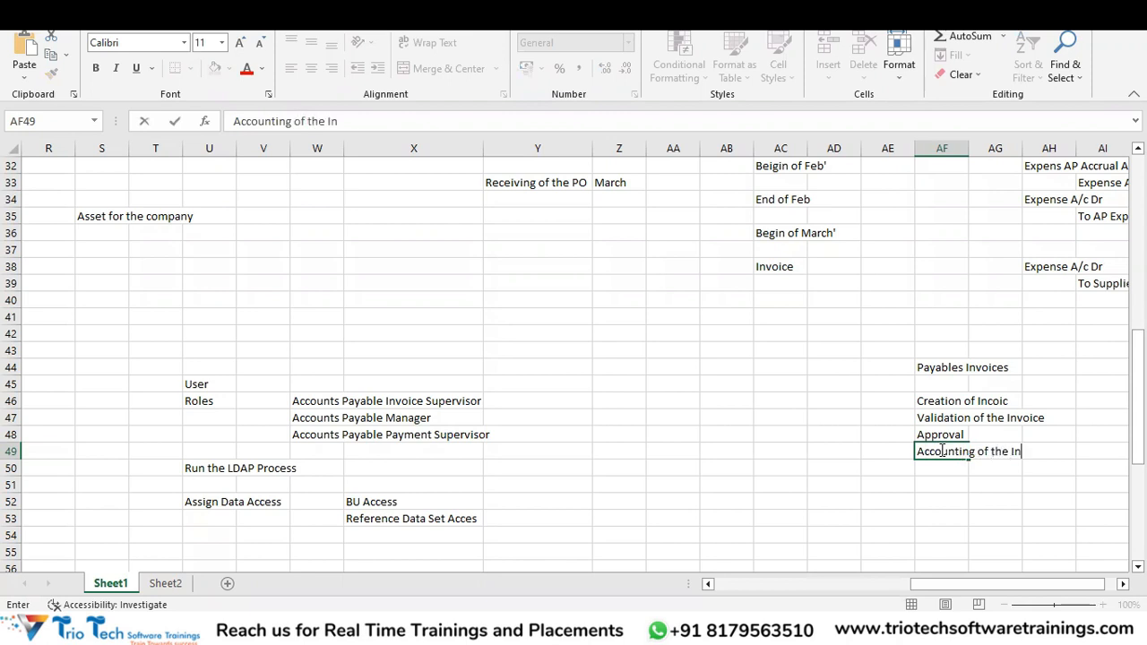
{"action": "type", "text": "voice"}
{"action": "key", "text": "Return"}
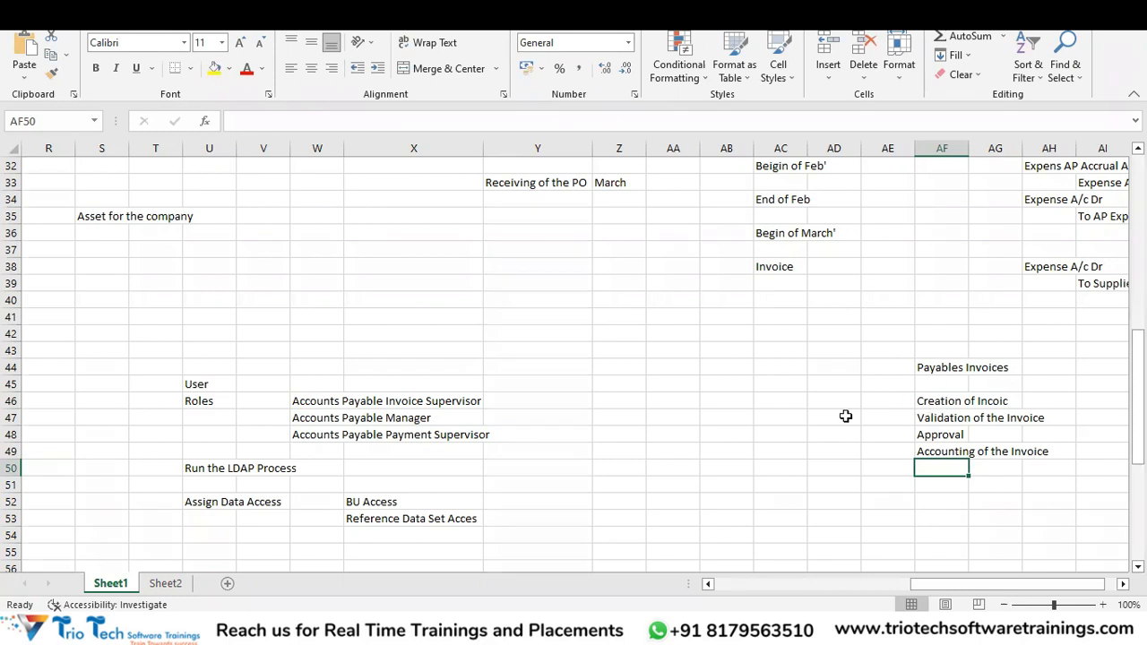
{"action": "key", "text": "alt+Tab"}
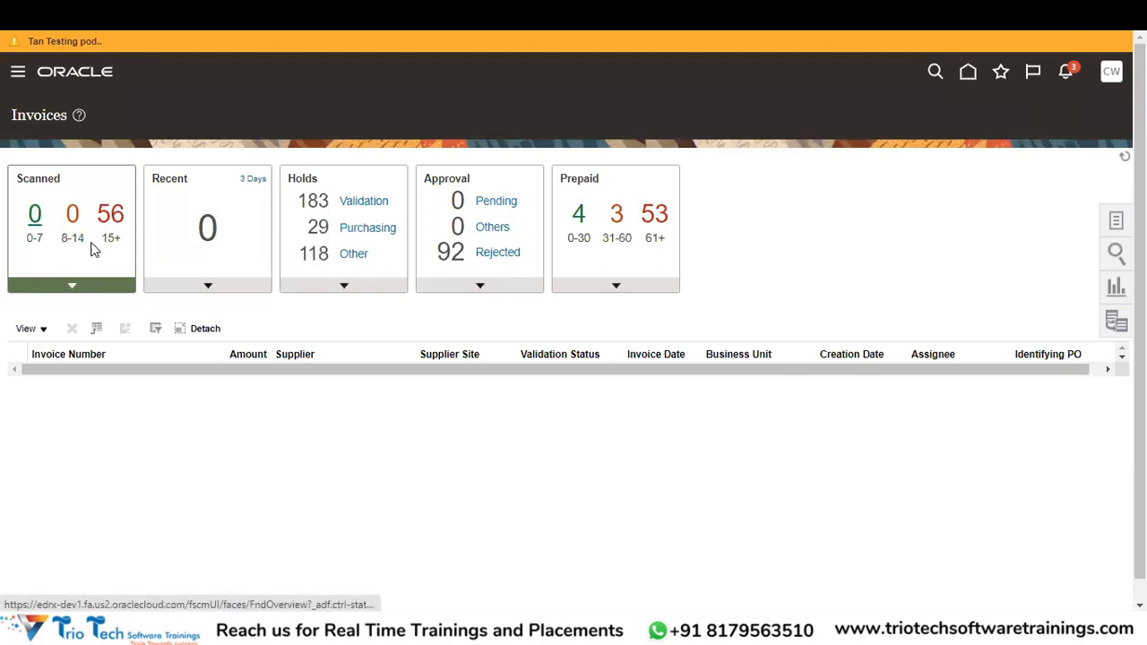
List the 56 scanned invoices older than 15 days, then the empty Recent invoices list.
{"action": "left_click", "coordinate": [110, 212]}
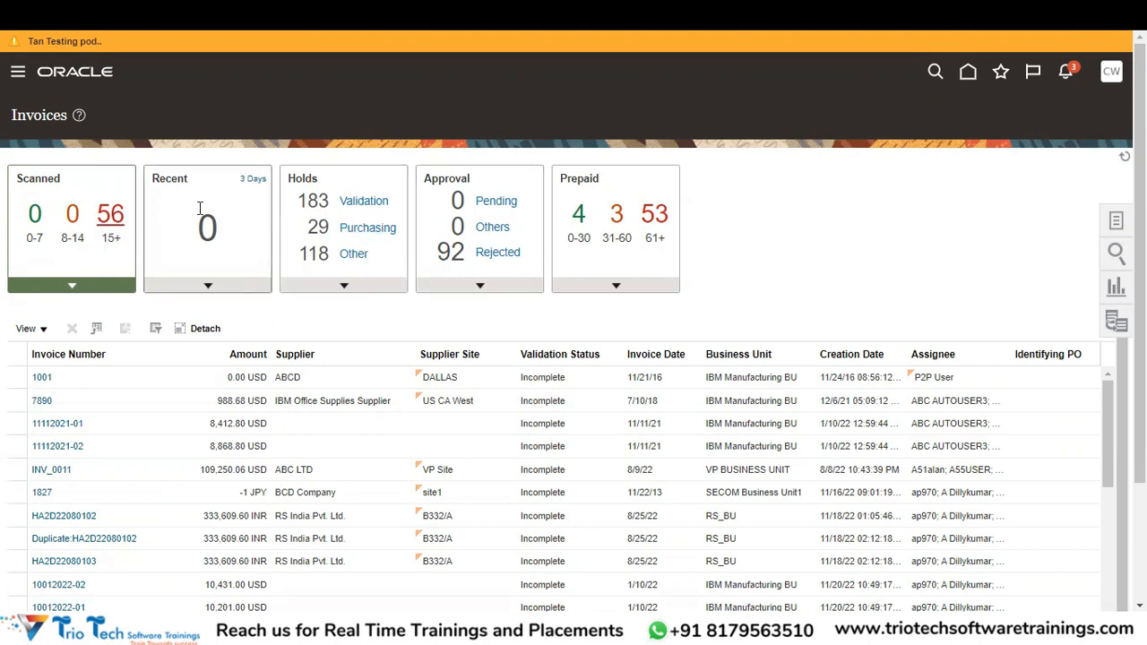
{"action": "left_click", "coordinate": [174, 176]}
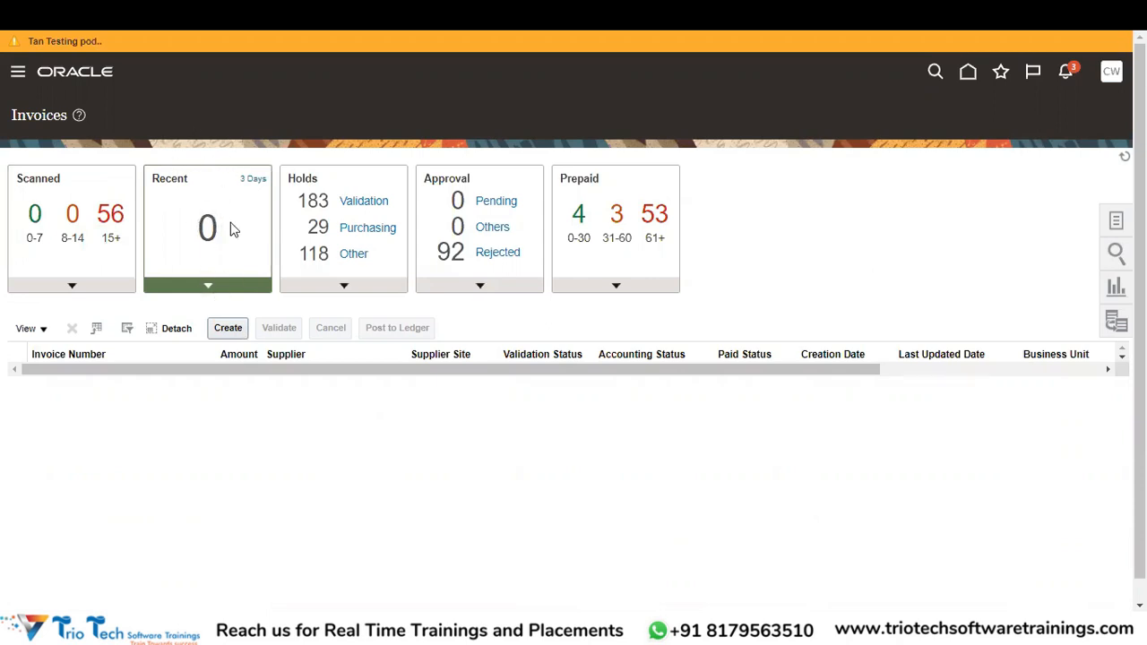
Cycle the Recent tile's period from 3 days through 7 days to 24 hours.
{"action": "left_click", "coordinate": [254, 180]}
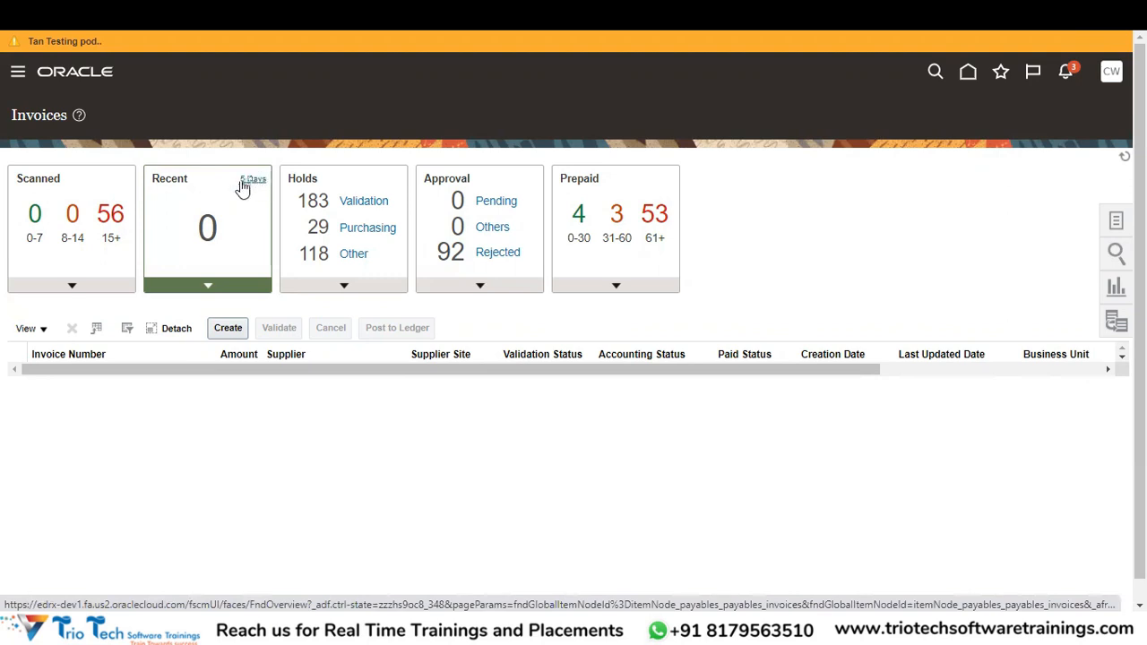
{"action": "left_click", "coordinate": [254, 181]}
{"action": "left_click", "coordinate": [257, 179]}
{"action": "left_click", "coordinate": [252, 185]}
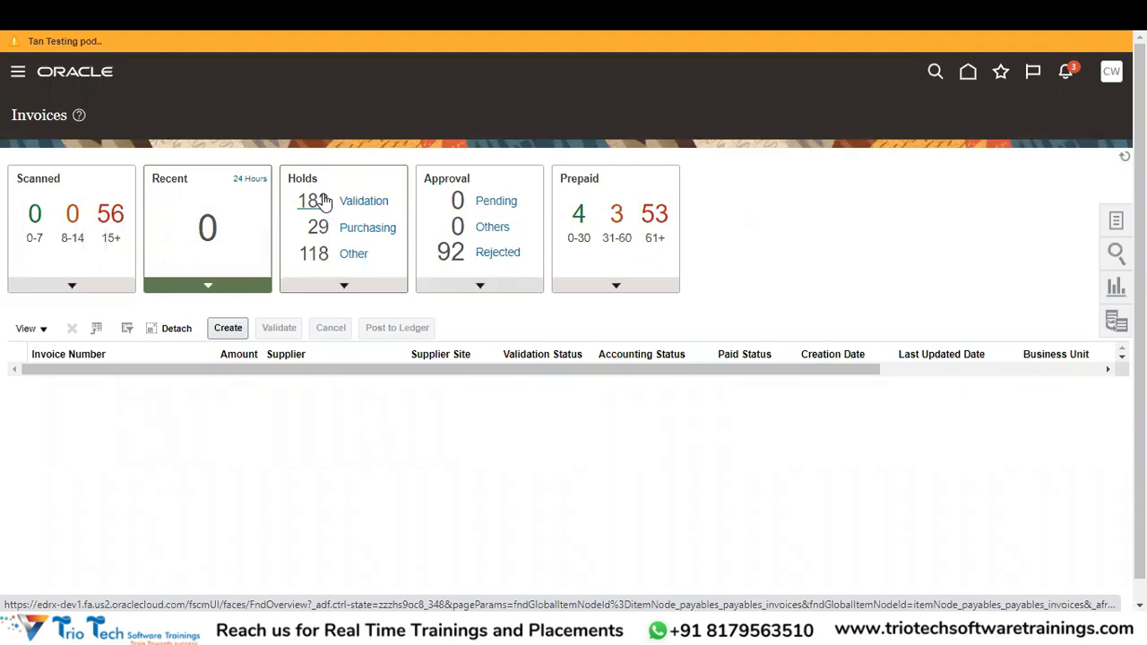
List invoices on hold, then the 183 validation holds and the 29 purchasing holds.
{"action": "left_click", "coordinate": [358, 168]}
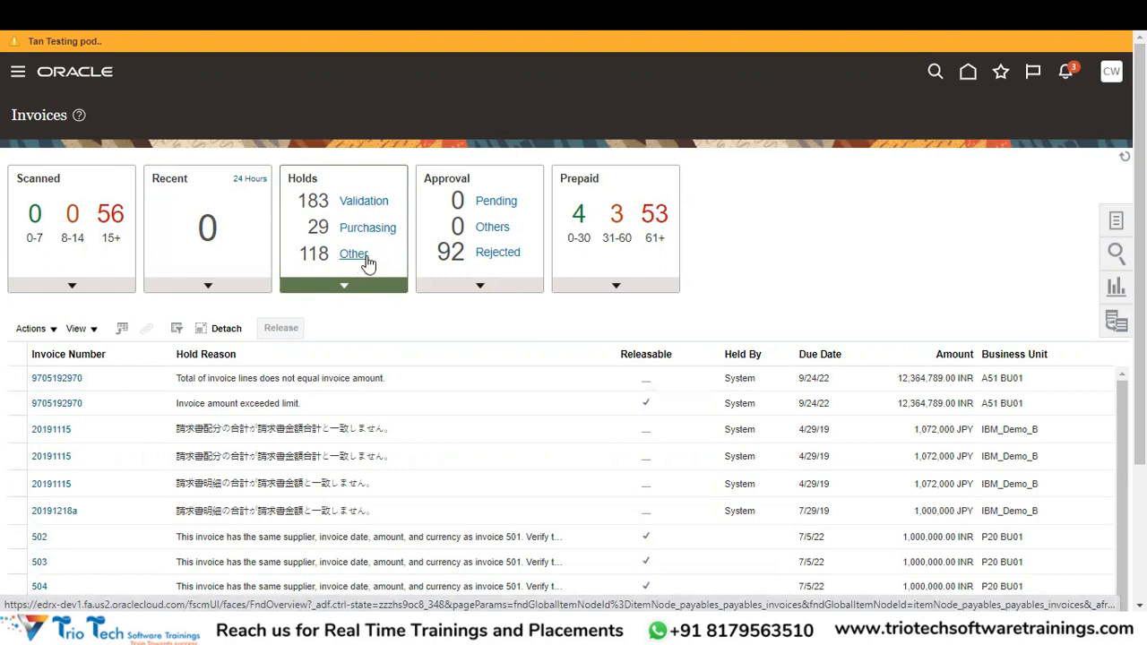
{"action": "left_click", "coordinate": [312, 201]}
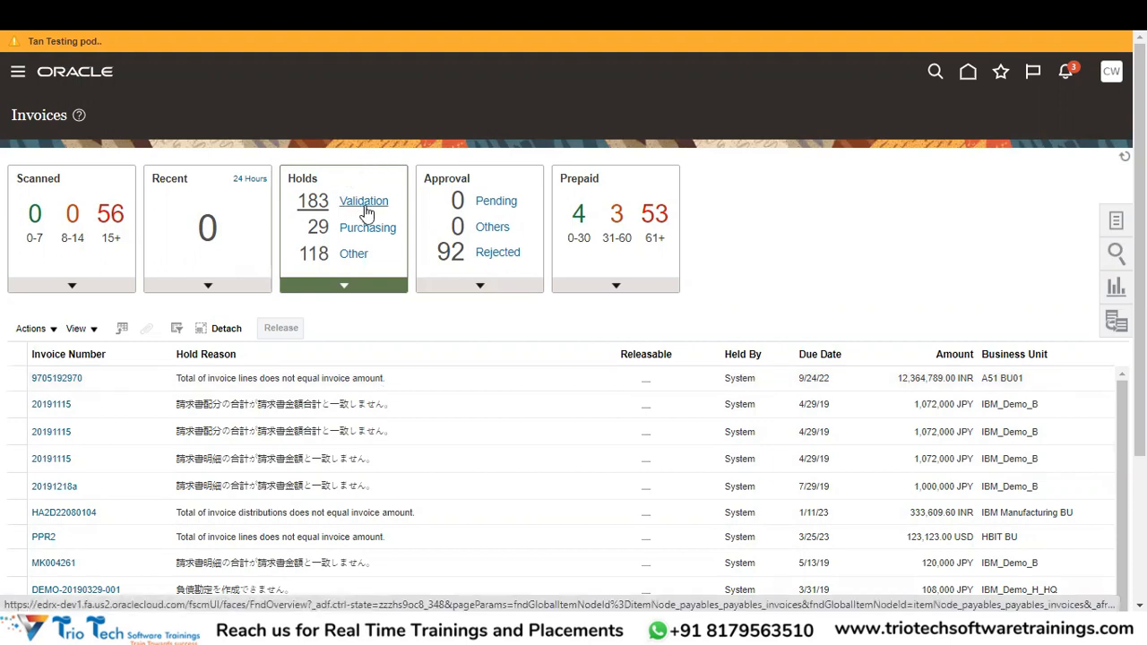
{"action": "left_click", "coordinate": [317, 228]}
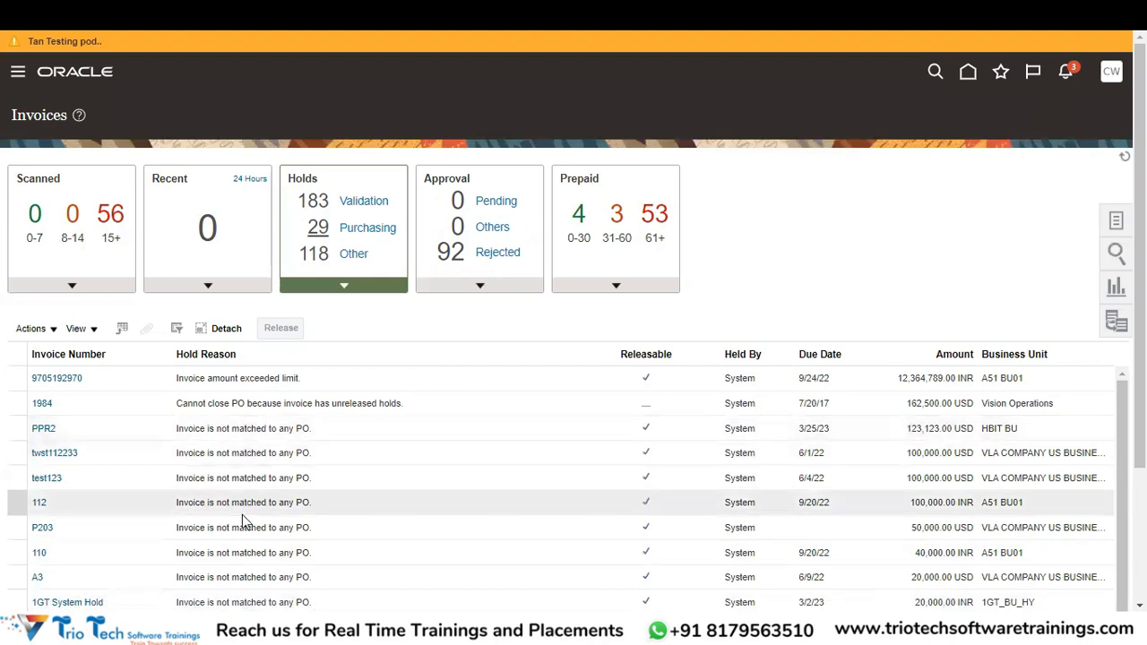
Select invoice PPR2 to check its hold release, then list the 118 other holds.
{"action": "left_click", "coordinate": [266, 427]}
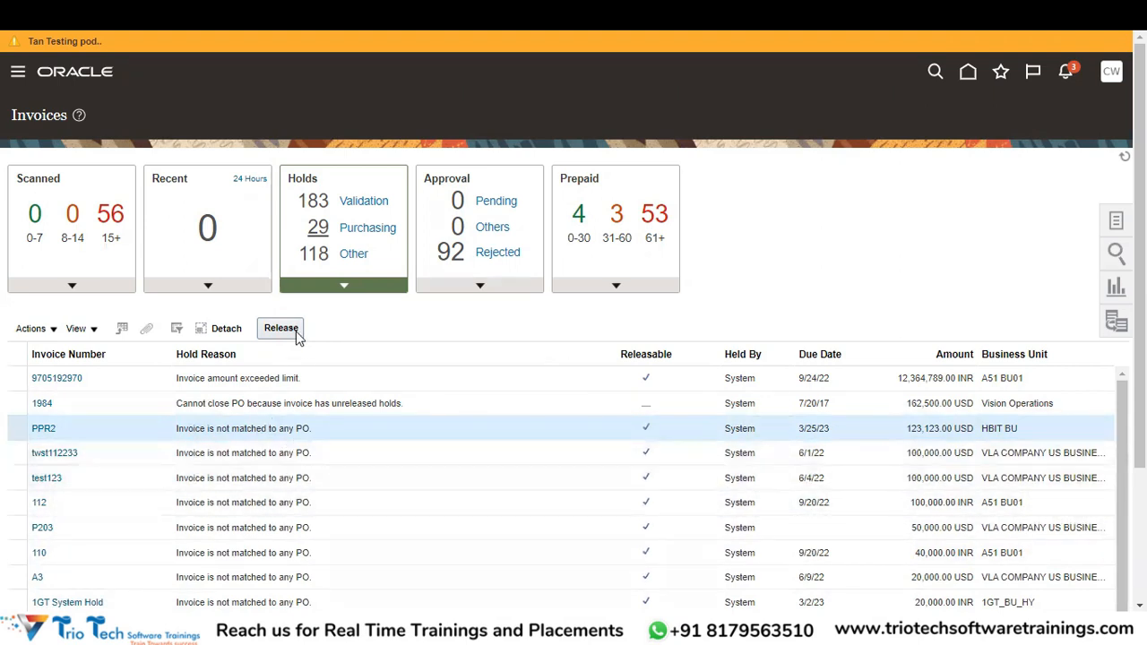
{"action": "left_click", "coordinate": [320, 255]}
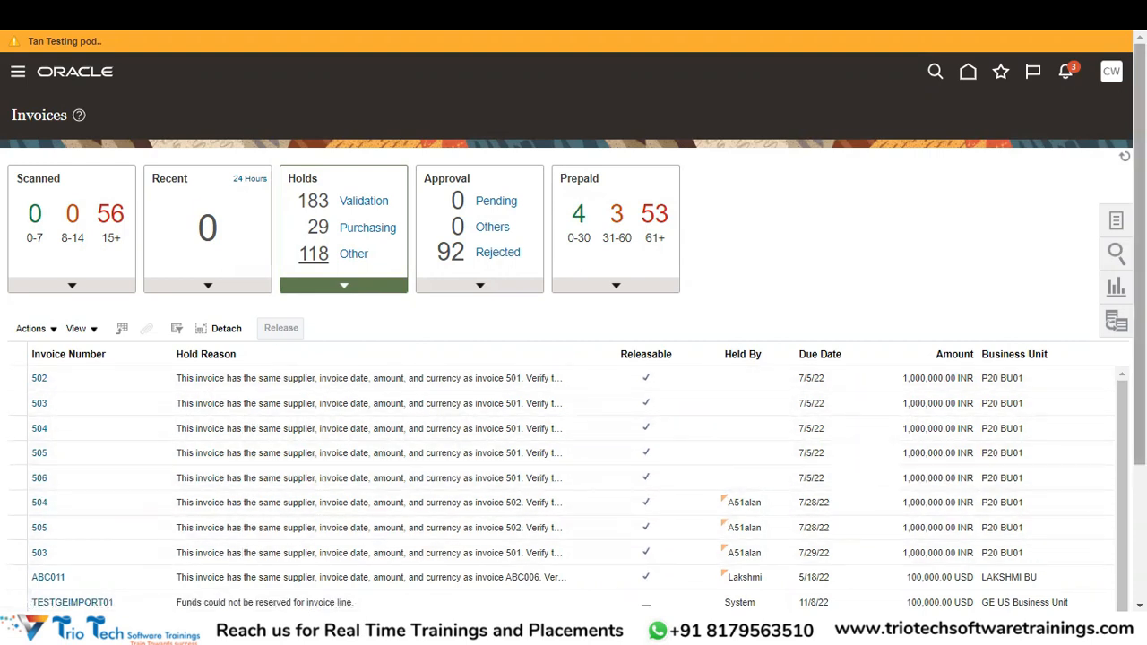
Review the held invoices, then show the invoices pending approval.
{"action": "scroll", "coordinate": [800, 473], "scroll_direction": "down", "scroll_amount": 2}
{"action": "scroll", "coordinate": [569, 394], "scroll_direction": "down", "scroll_amount": 1}
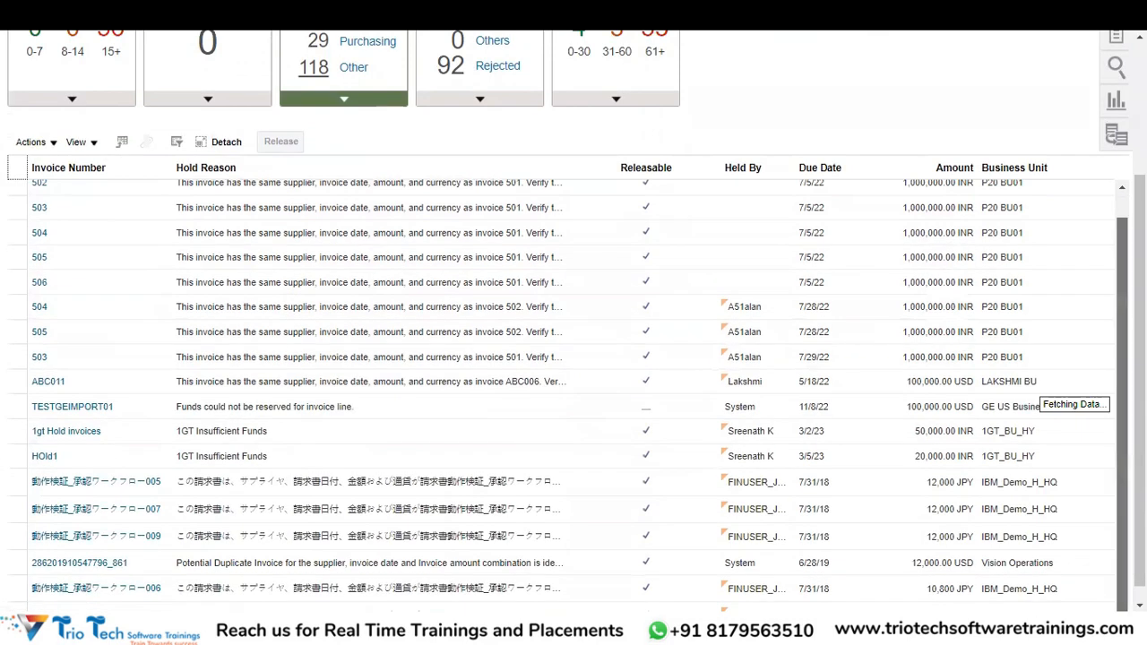
{"action": "scroll", "coordinate": [883, 553], "scroll_direction": "down", "scroll_amount": 1}
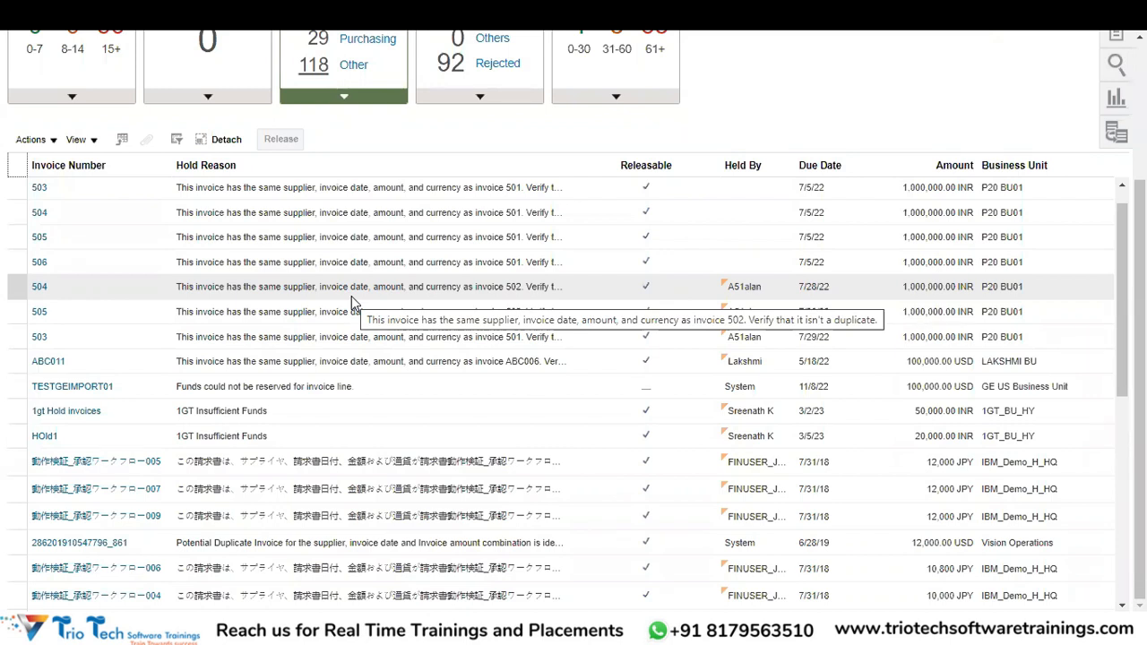
{"action": "scroll", "coordinate": [574, 358], "scroll_direction": "up", "scroll_amount": 3}
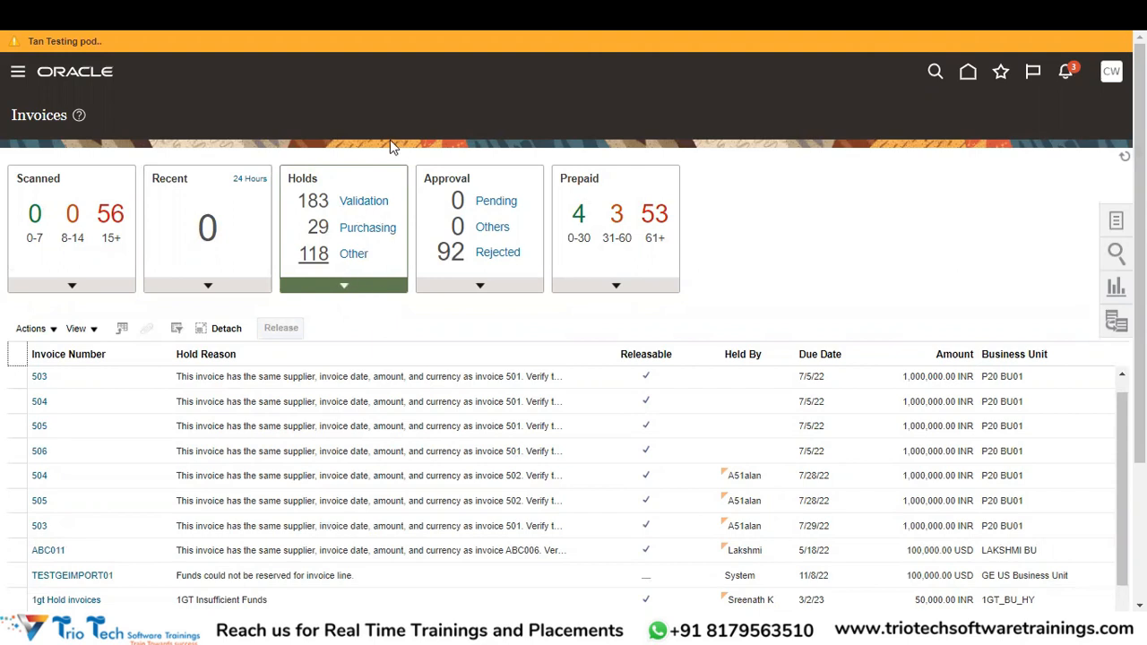
{"action": "left_click", "coordinate": [489, 202]}
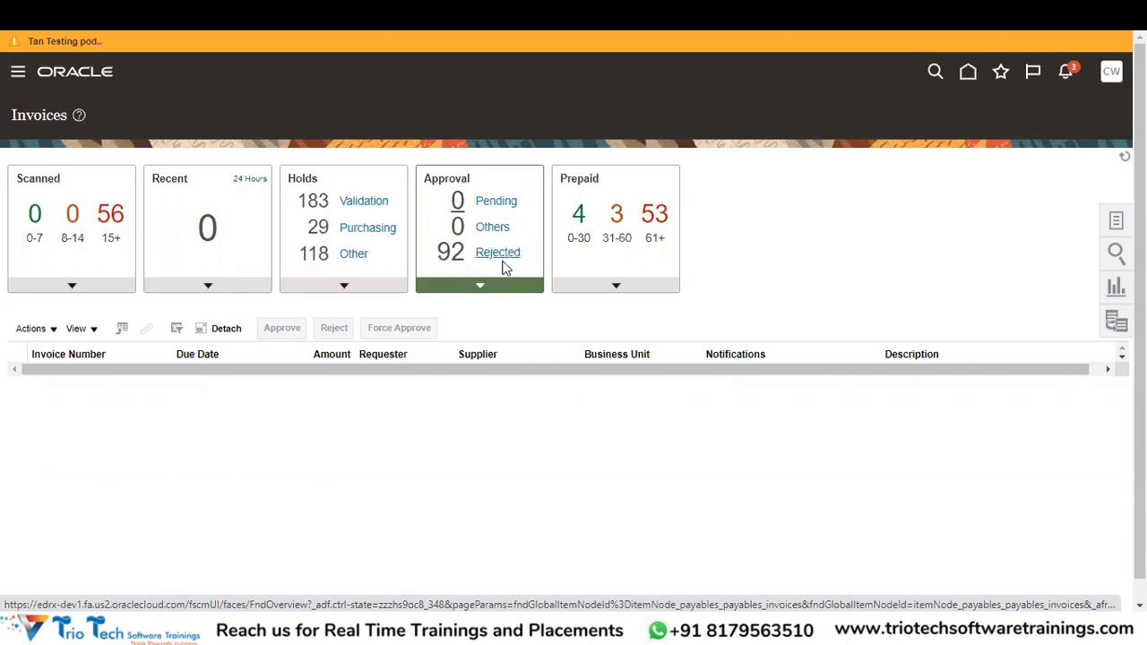
Load the 92 rejected invoices and choose Wait when the page stalls.
{"action": "left_click", "coordinate": [502, 259]}
{"action": "left_click", "coordinate": [451, 254]}
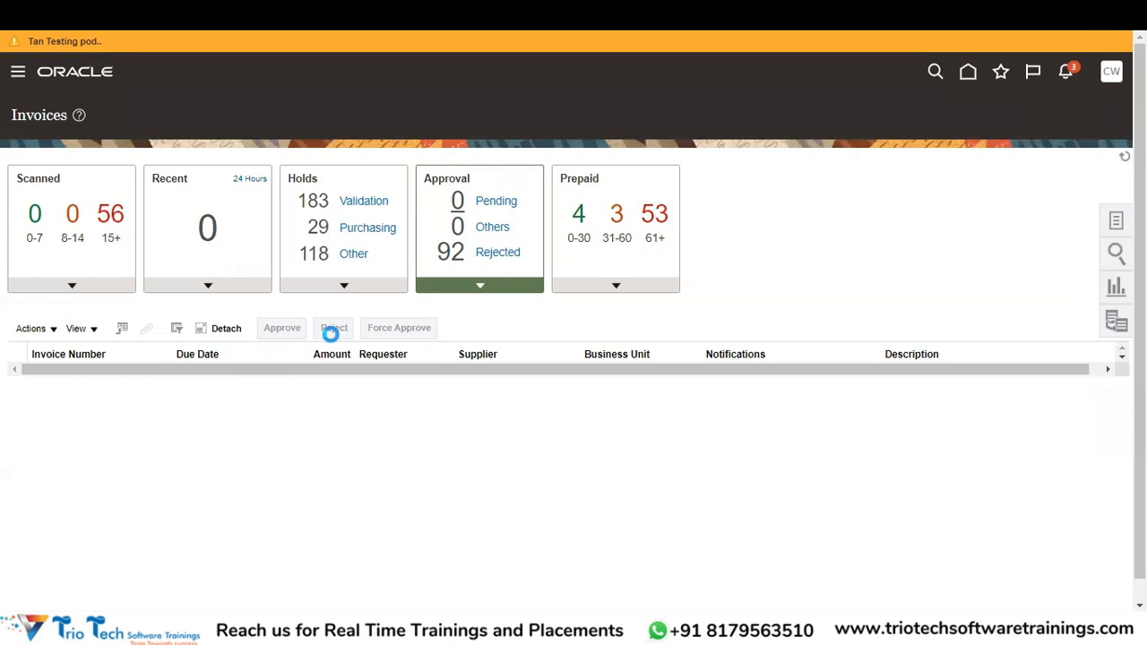
{"action": "left_click", "coordinate": [636, 196]}
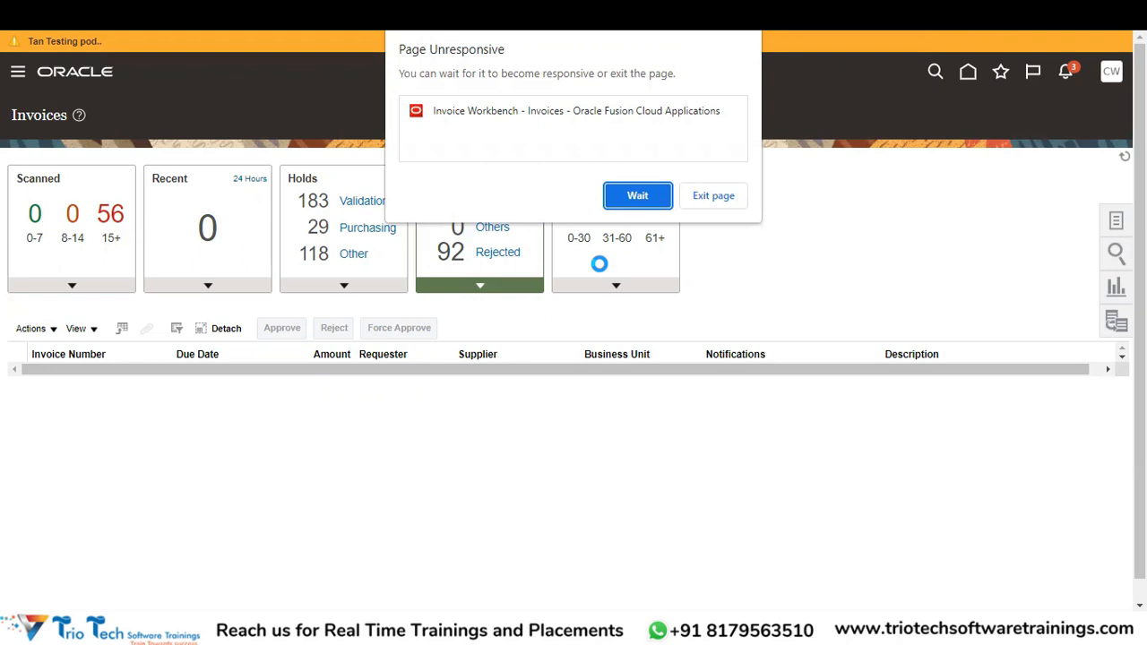
Choose Wait twice more on Chrome's Page Unresponsive warning.
{"action": "left_click", "coordinate": [640, 199]}
{"action": "left_click", "coordinate": [633, 196]}
Reload Oracle from its bookmark in a new tab and navigate to Payables > Invoices.
{"action": "key", "text": "ctrl+t"}
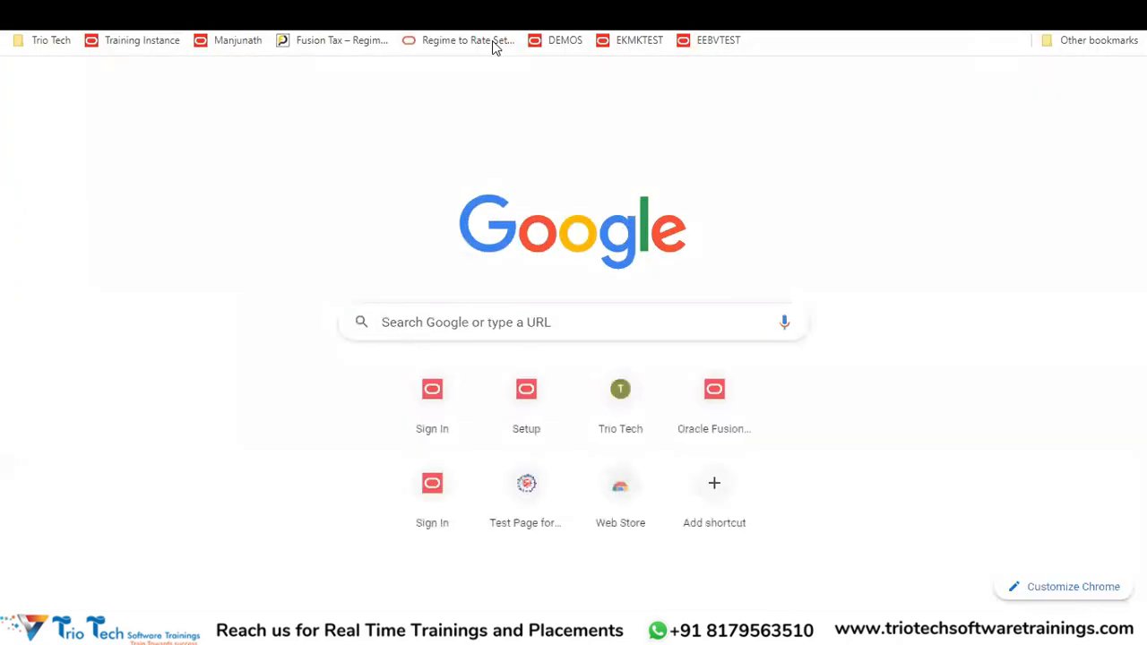
{"action": "left_click", "coordinate": [246, 42]}
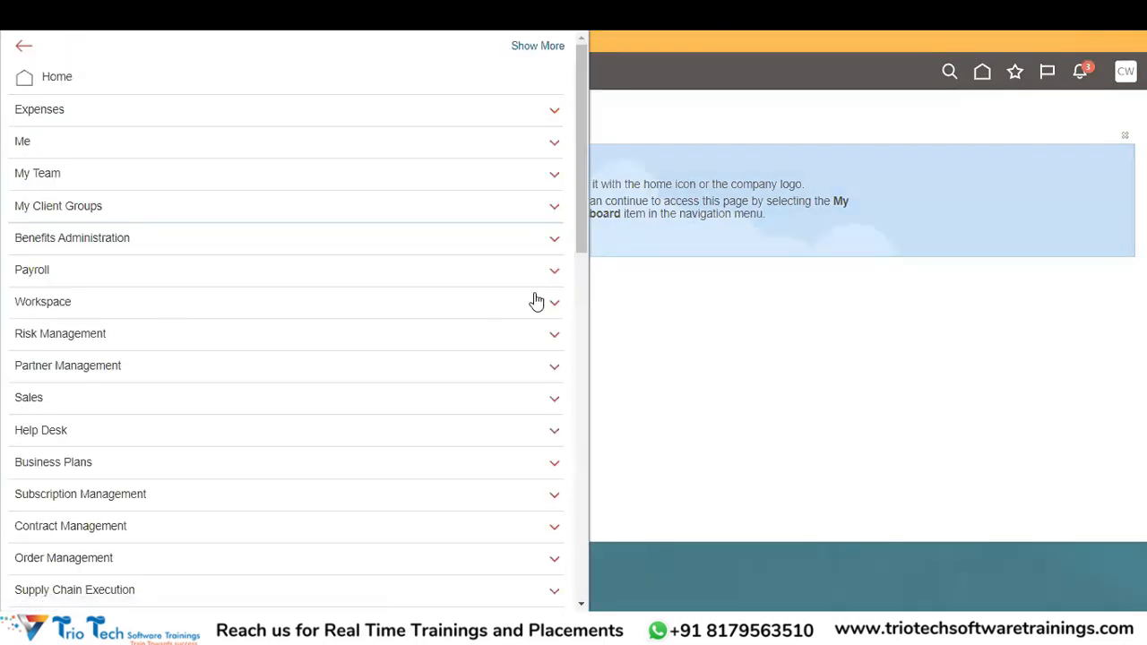
{"action": "left_click_drag", "start_coordinate": [582, 233], "coordinate": [575, 441]}
{"action": "left_click", "coordinate": [242, 195]}
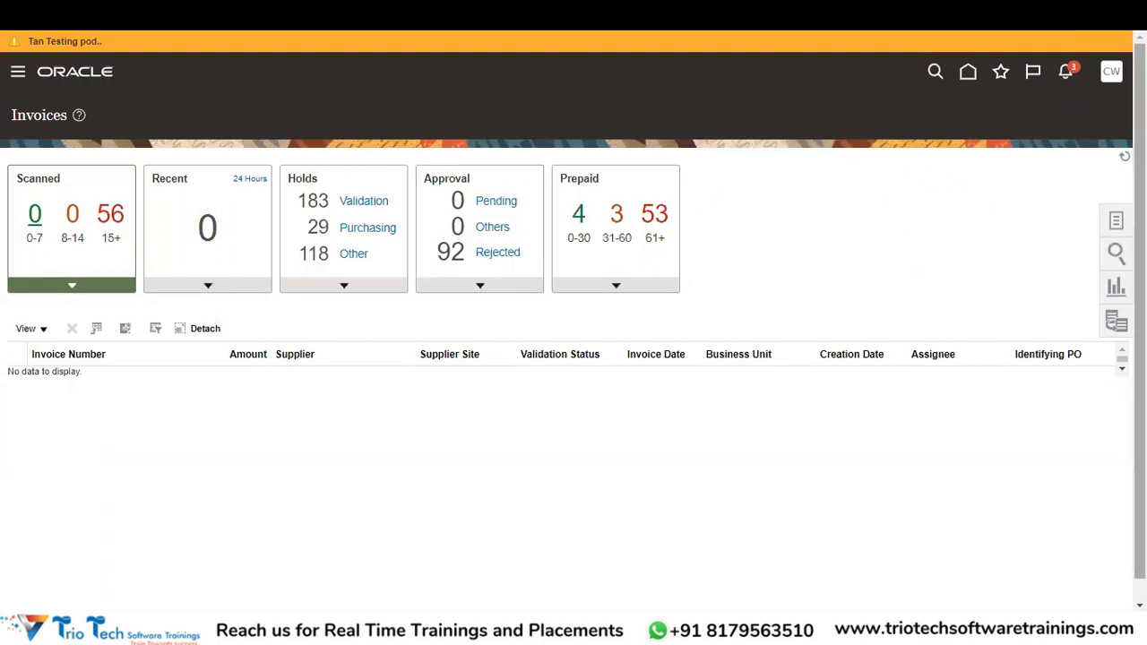
Browse the Tasks, Search, and Reports and Analytics panels, ending on the Match in Full form.
{"action": "left_click", "coordinate": [1116, 227]}
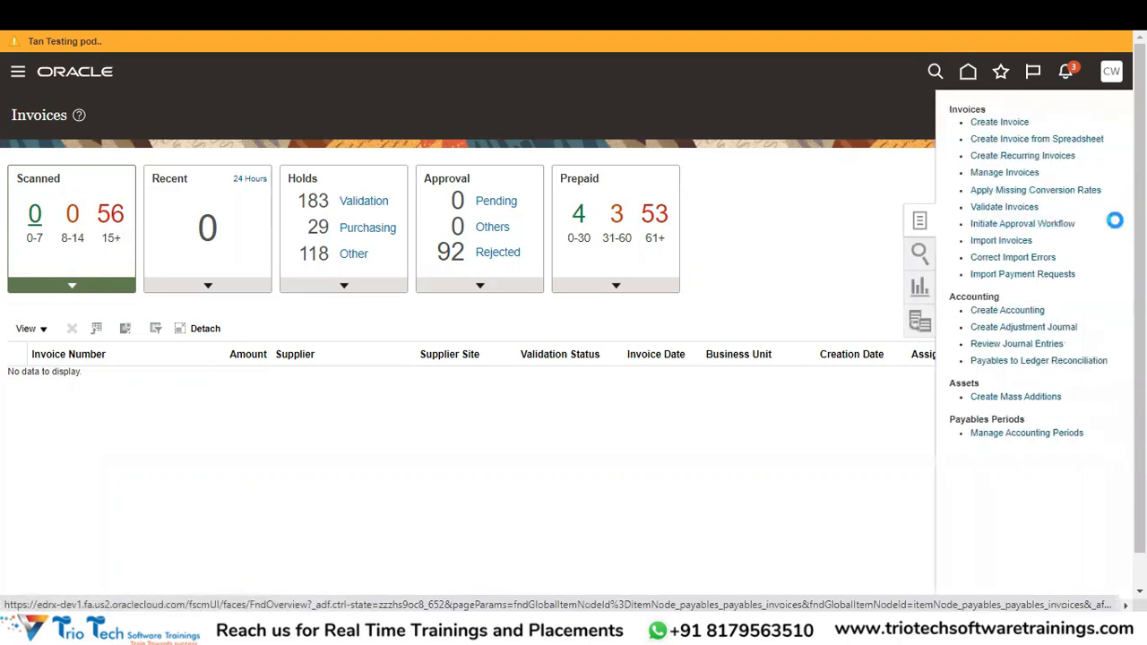
{"action": "left_click", "coordinate": [922, 257]}
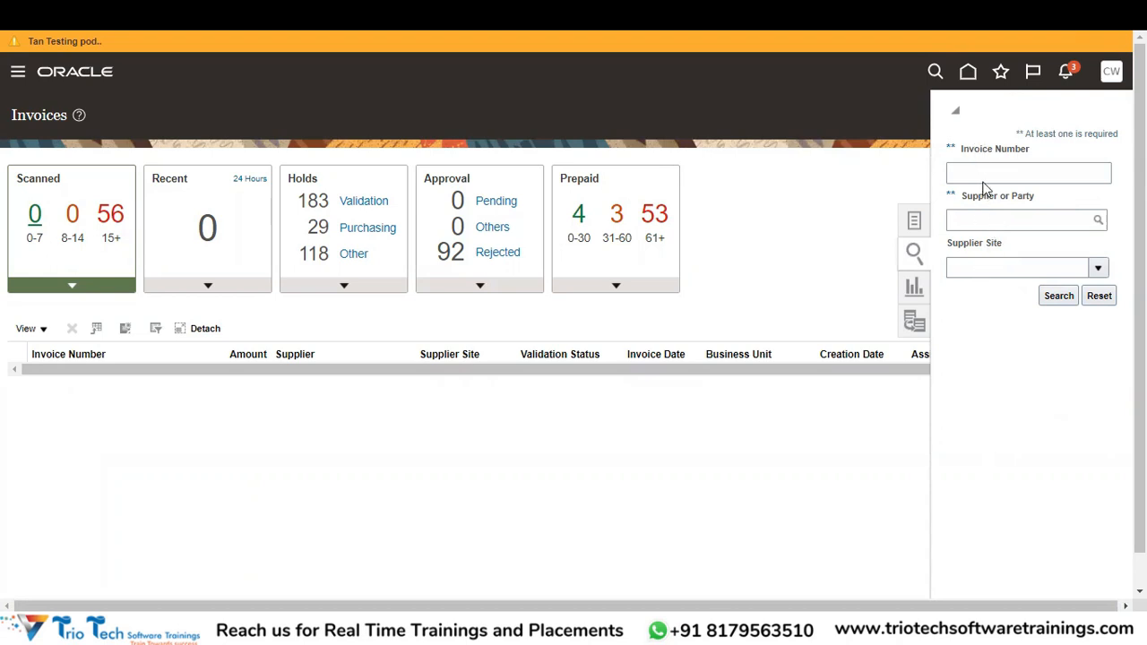
{"action": "left_click", "coordinate": [913, 294]}
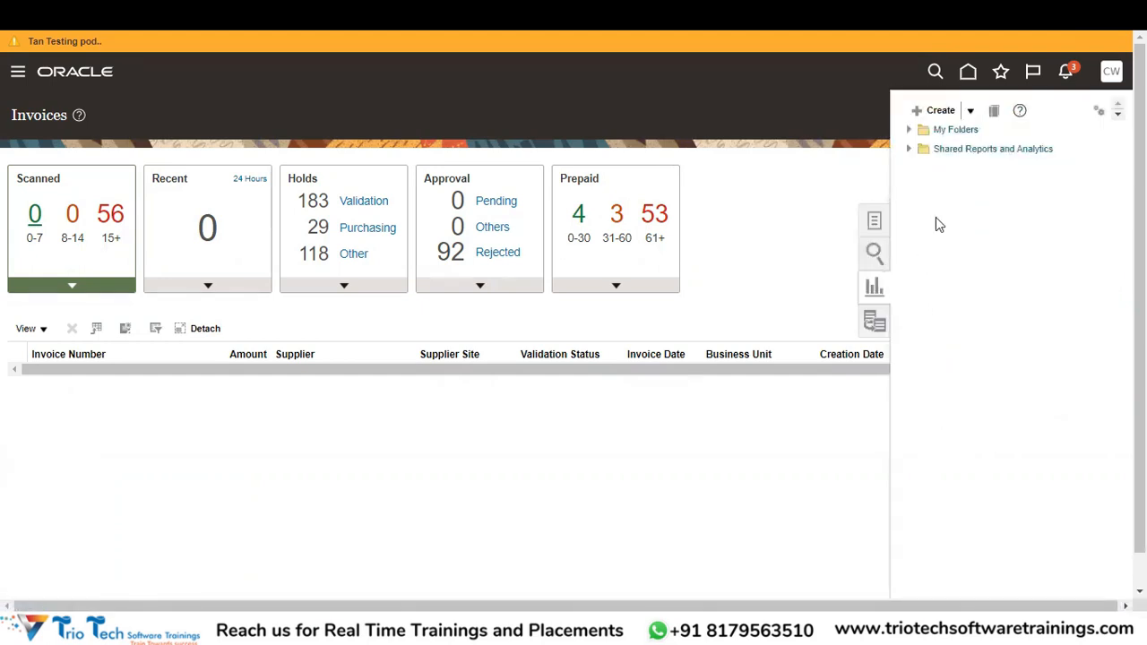
{"action": "left_click", "coordinate": [871, 324]}
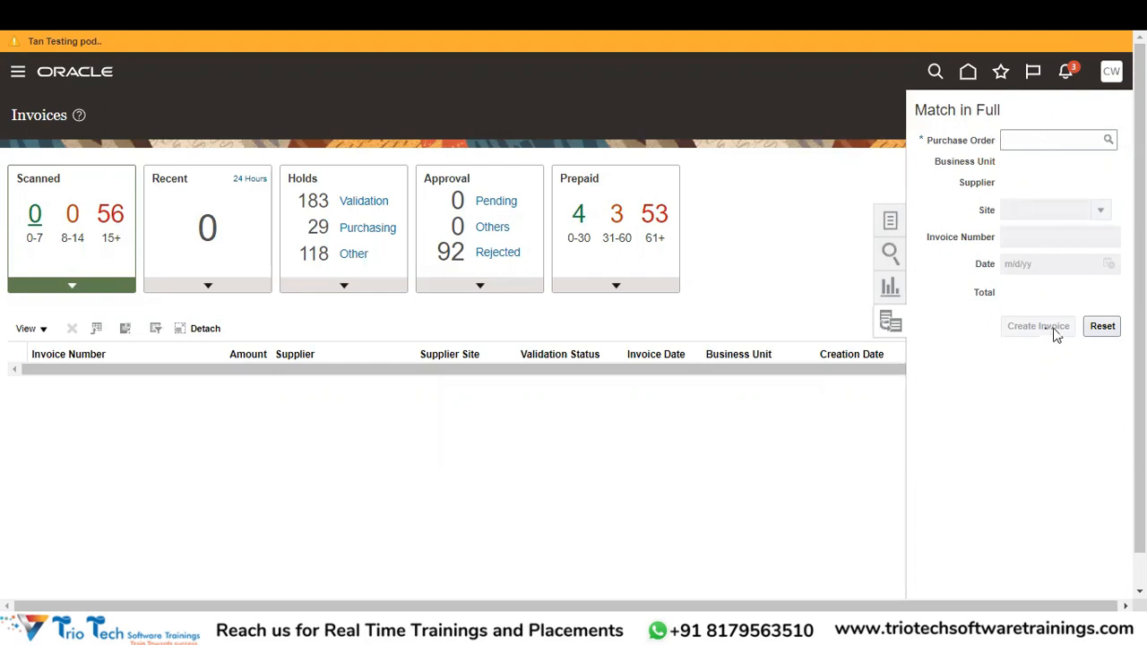
Reopen the Invoices task list and go to Manage Accounting Periods for Payables.
{"action": "left_click", "coordinate": [884, 224]}
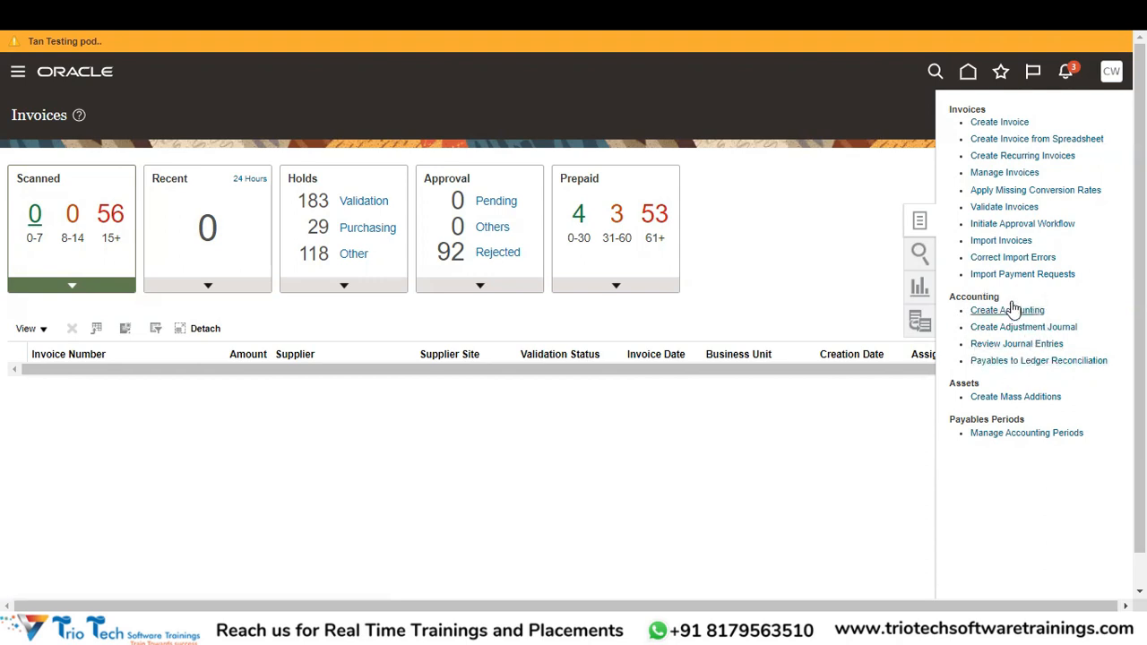
{"action": "left_click", "coordinate": [972, 398]}
Filter the Payables accounting periods ledgers to ABCCORP and select ABCCORP PRIMARY LEDGER.
{"action": "left_click", "coordinate": [1035, 433]}
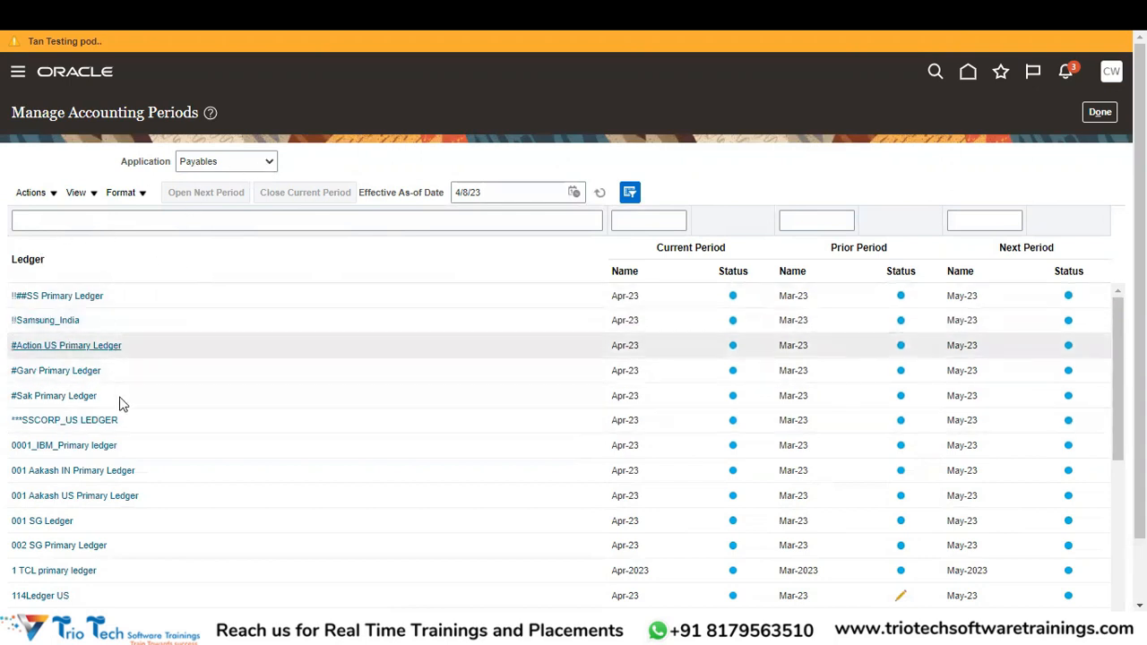
{"action": "left_click", "coordinate": [136, 219]}
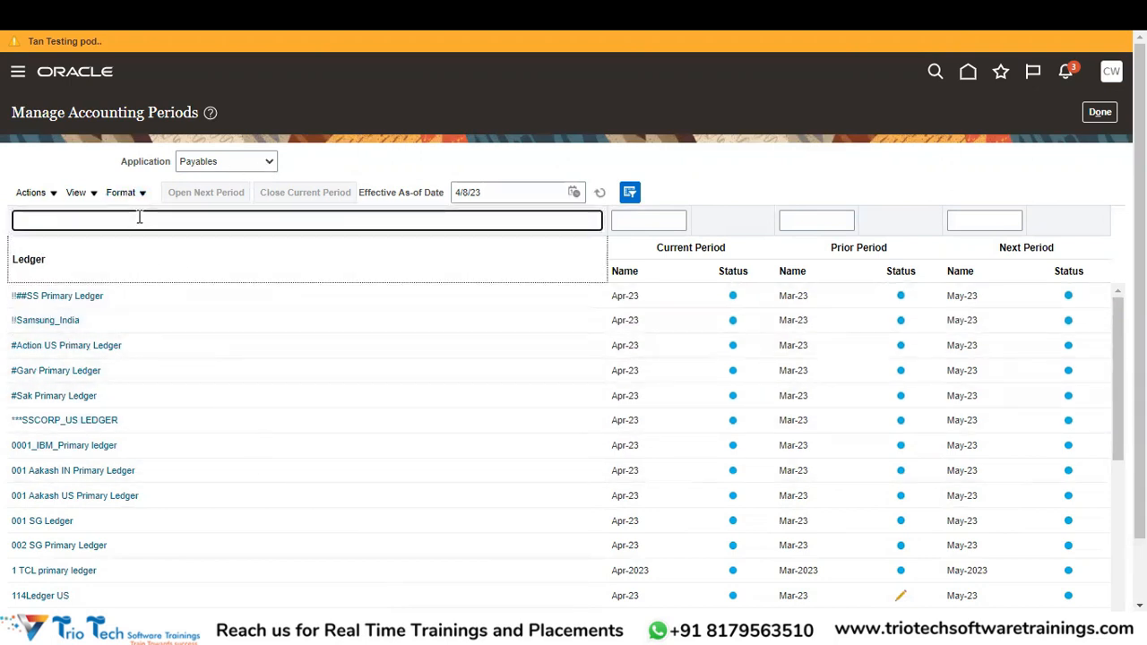
{"action": "type", "text": "ABCCORP"}
{"action": "key", "text": "Return"}
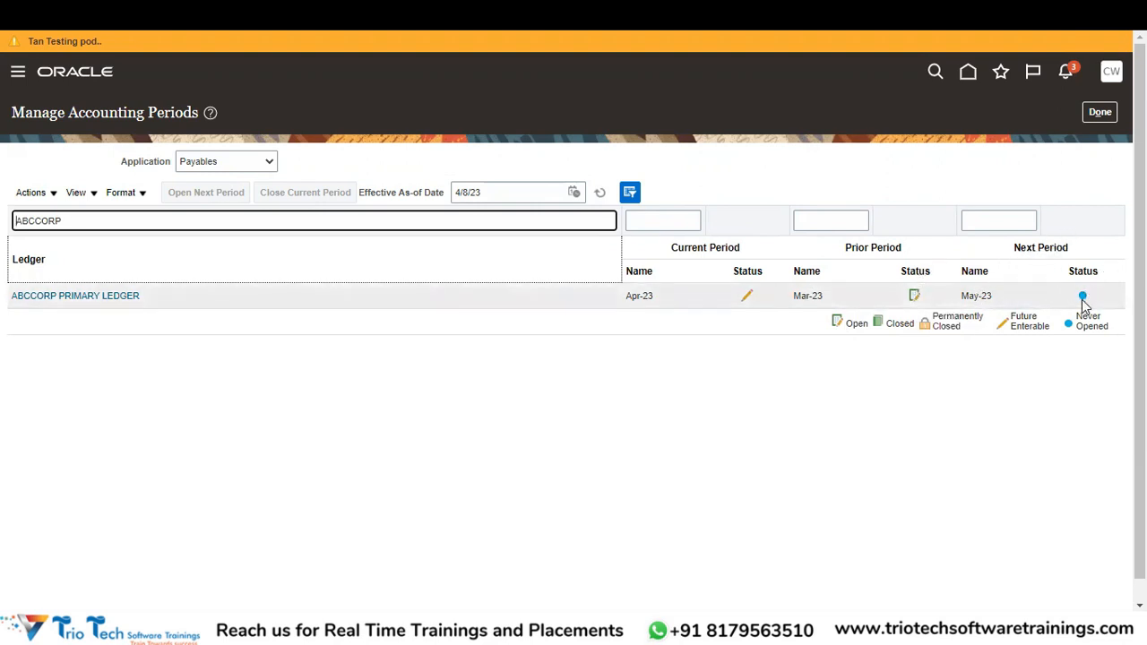
{"action": "left_click", "coordinate": [633, 296]}
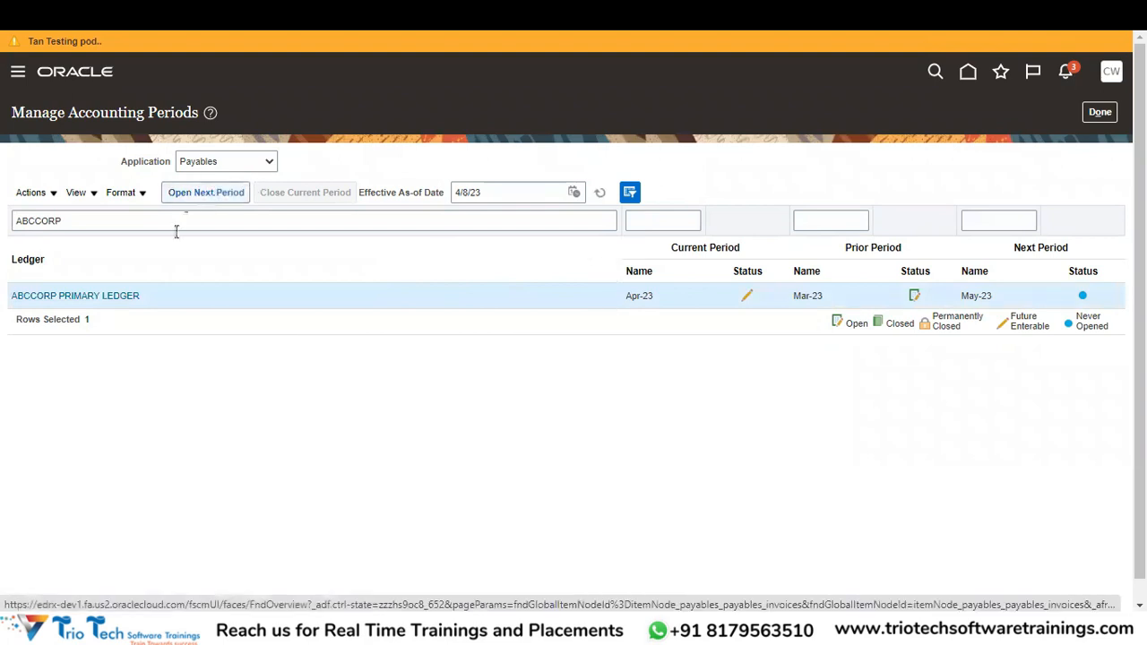
{"action": "mouse_move", "coordinate": [113, 297]}
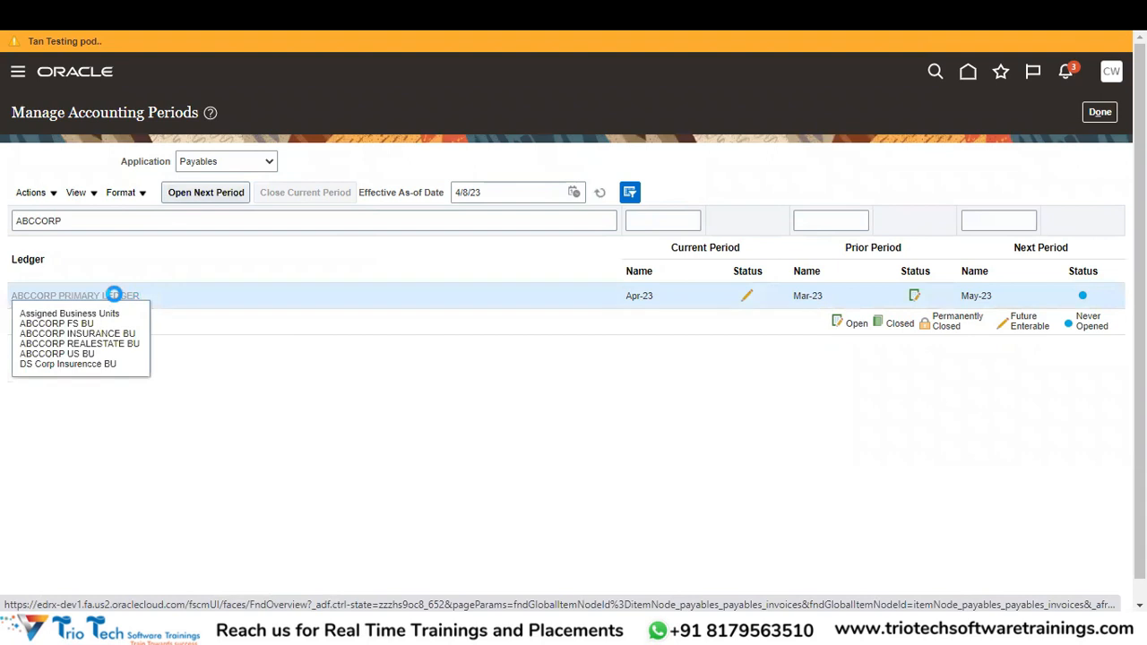
Open the Apr-23 period for ABCCORP PRIMARY LEDGER and dismiss the process-submitted message.
{"action": "left_click", "coordinate": [113, 296]}
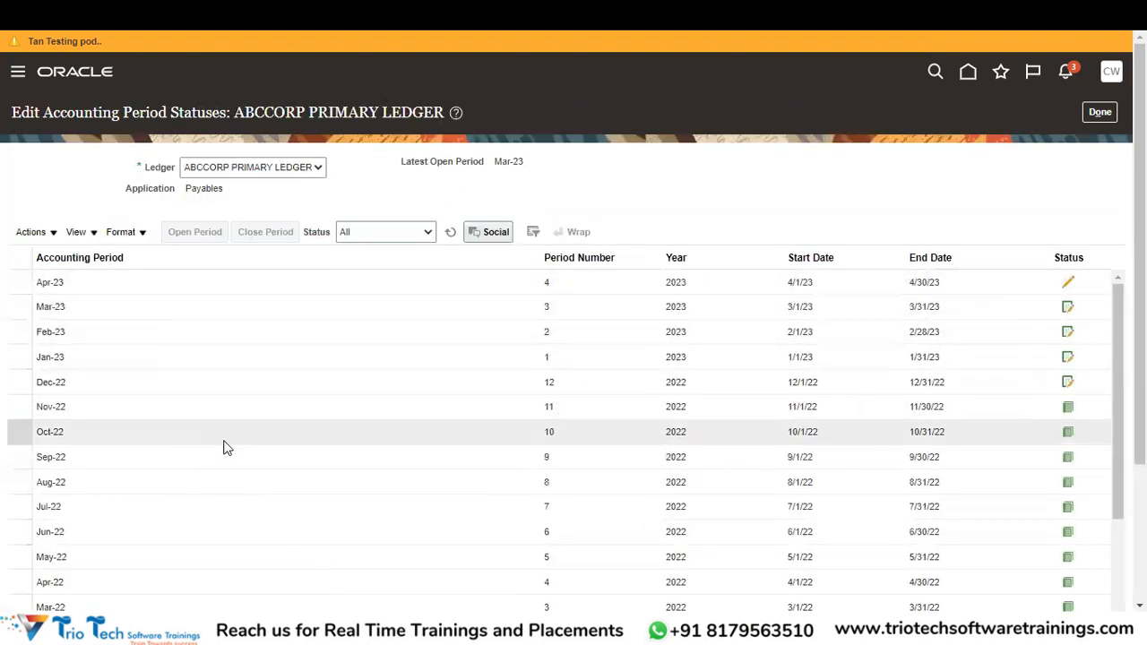
{"action": "left_click", "coordinate": [216, 285]}
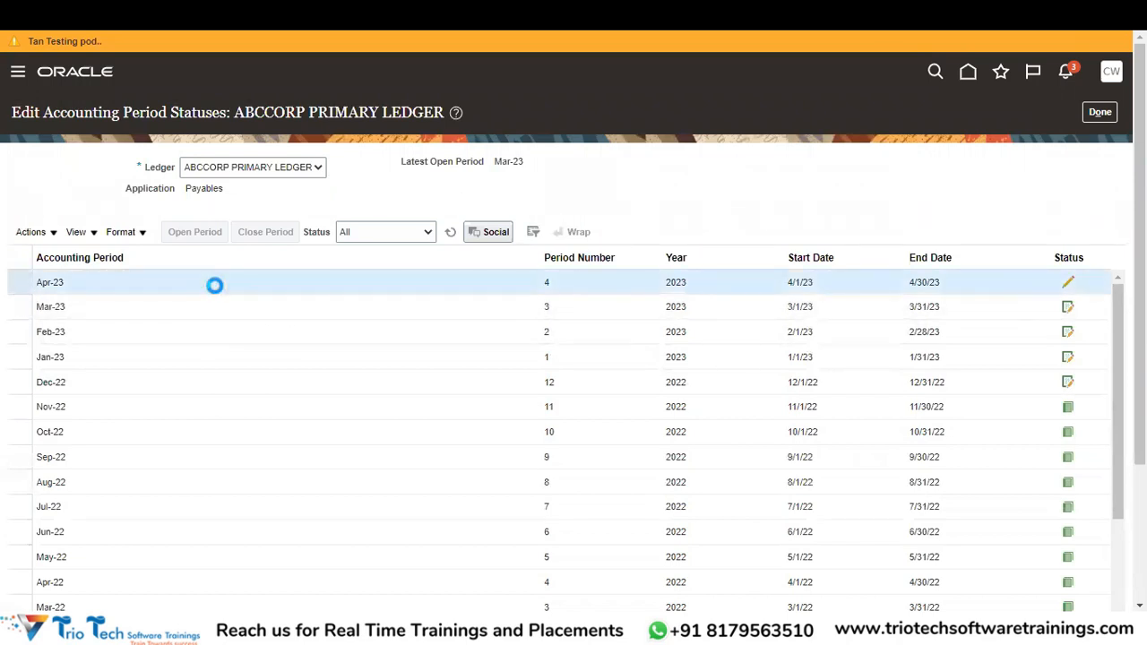
{"action": "left_click", "coordinate": [186, 242]}
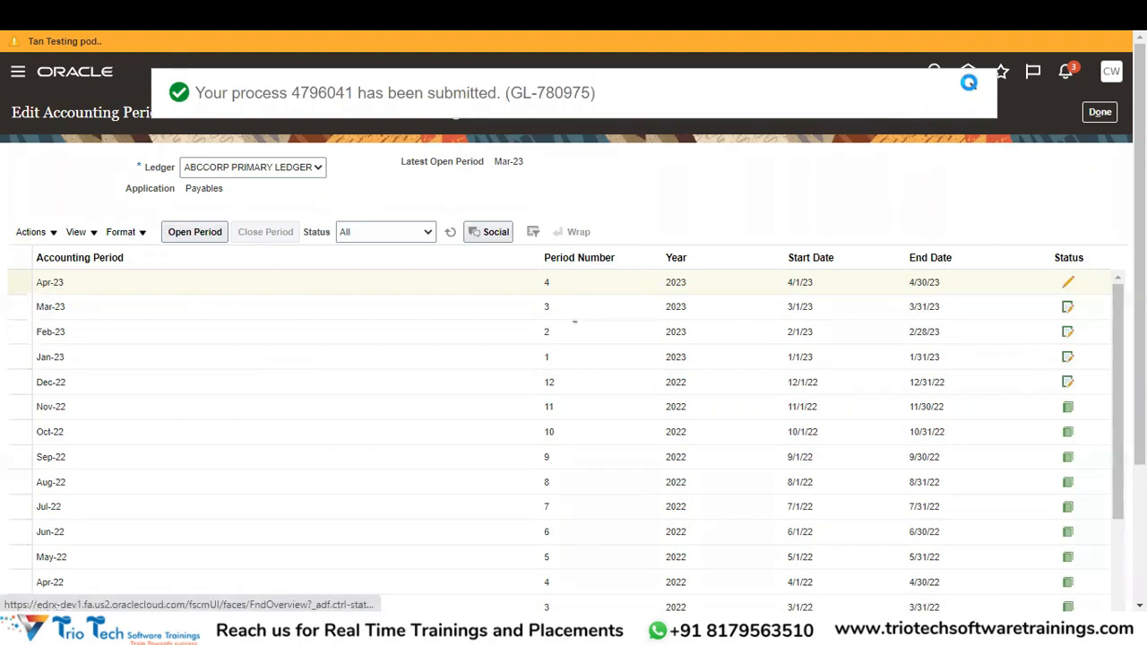
{"action": "left_click", "coordinate": [450, 237]}
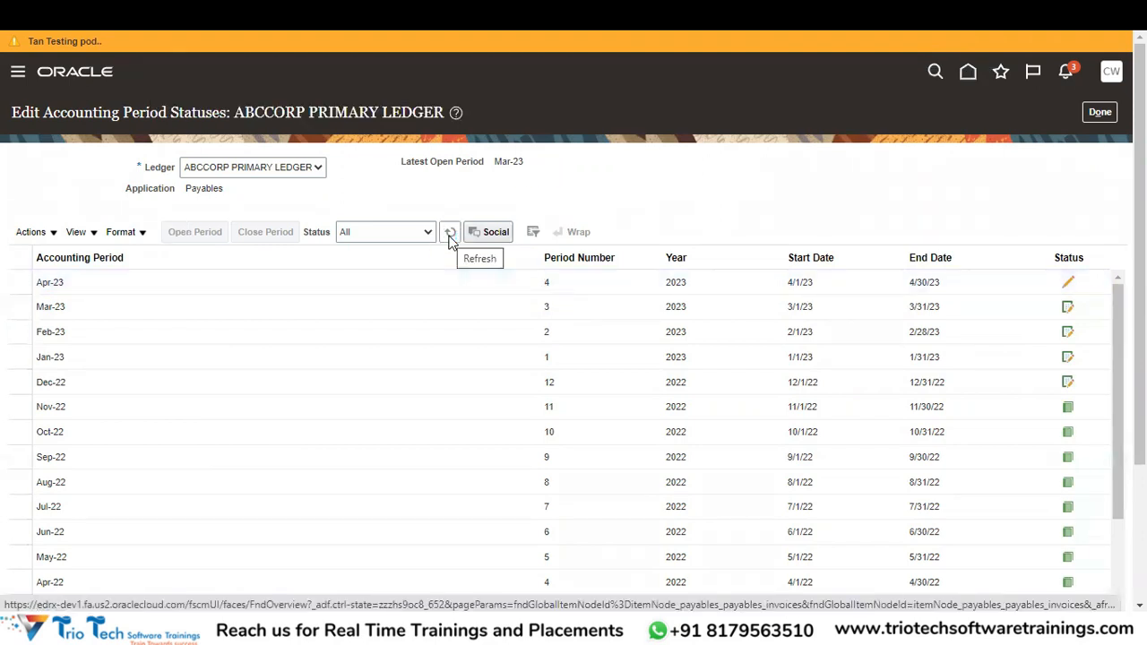
Refresh the statuses to confirm Apr-23 is open, then return to the periods summary.
{"action": "left_click", "coordinate": [451, 237]}
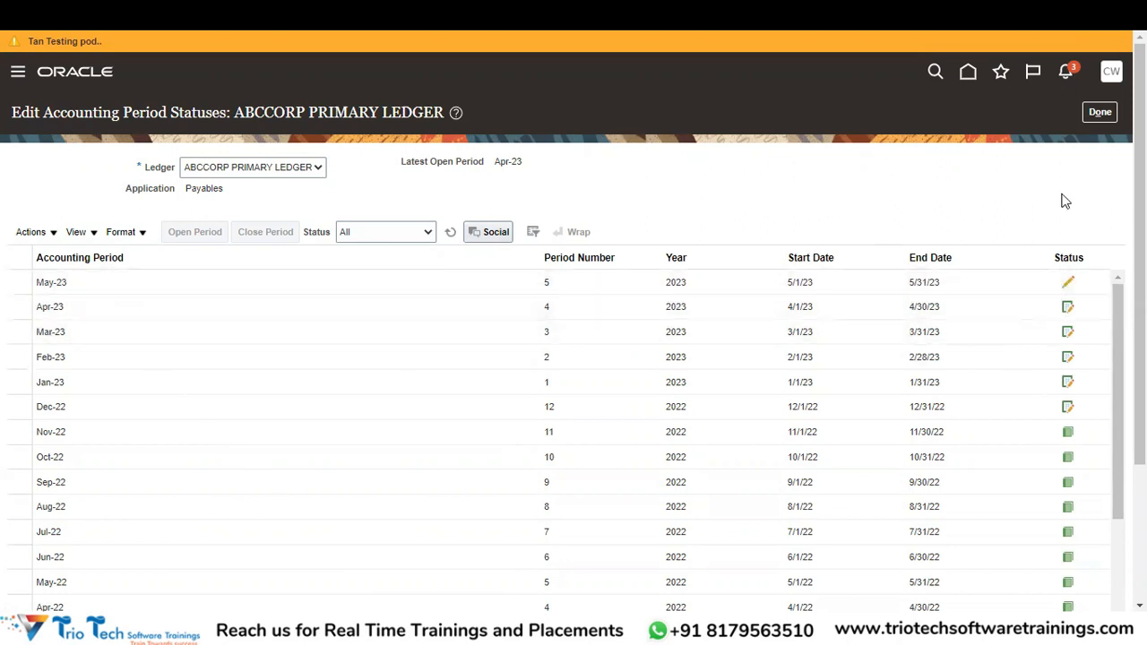
{"action": "left_click", "coordinate": [1100, 112]}
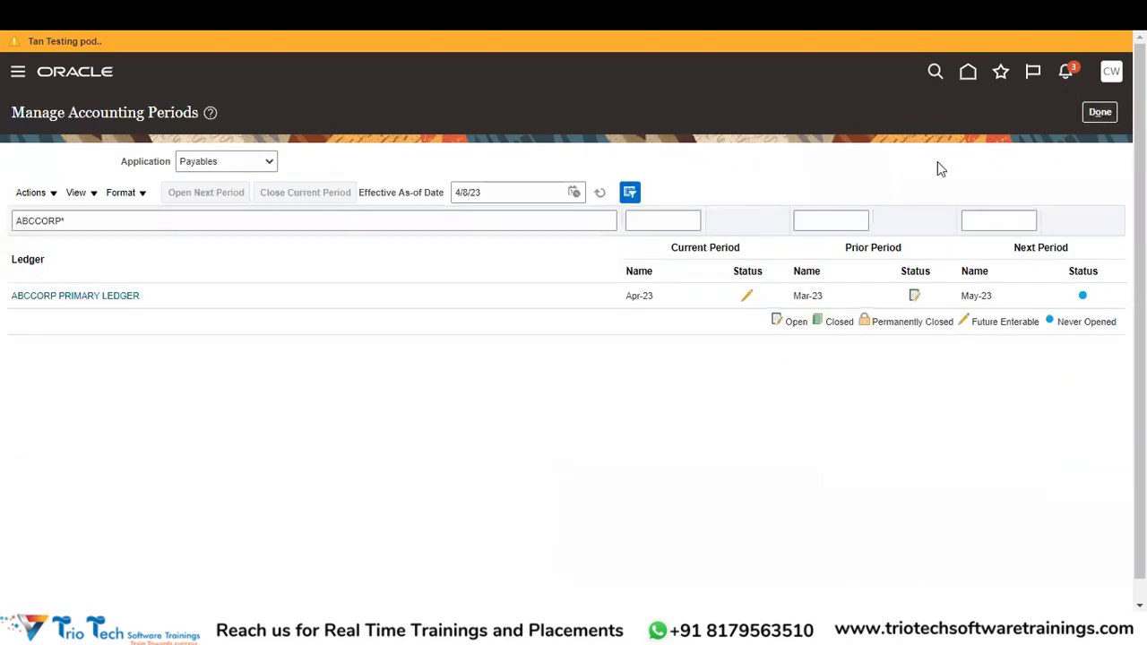
Leave accounting periods, start Create Invoice from the Invoices tasks, and switch to Book2 in Excel.
{"action": "left_click", "coordinate": [1107, 117]}
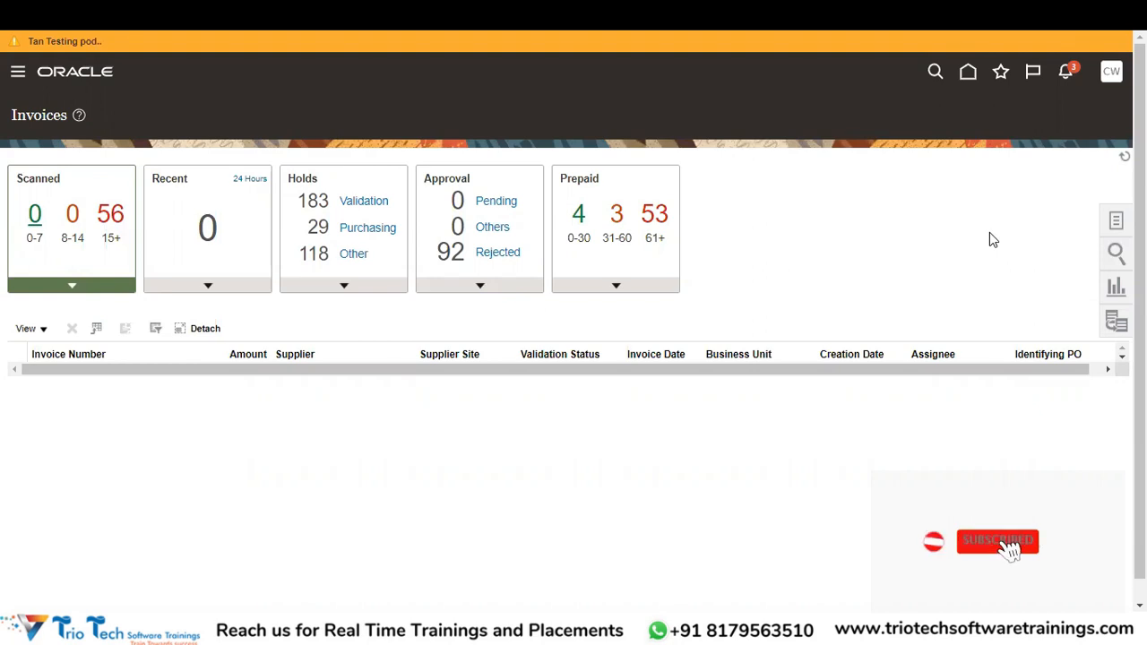
{"action": "left_click", "coordinate": [1106, 235]}
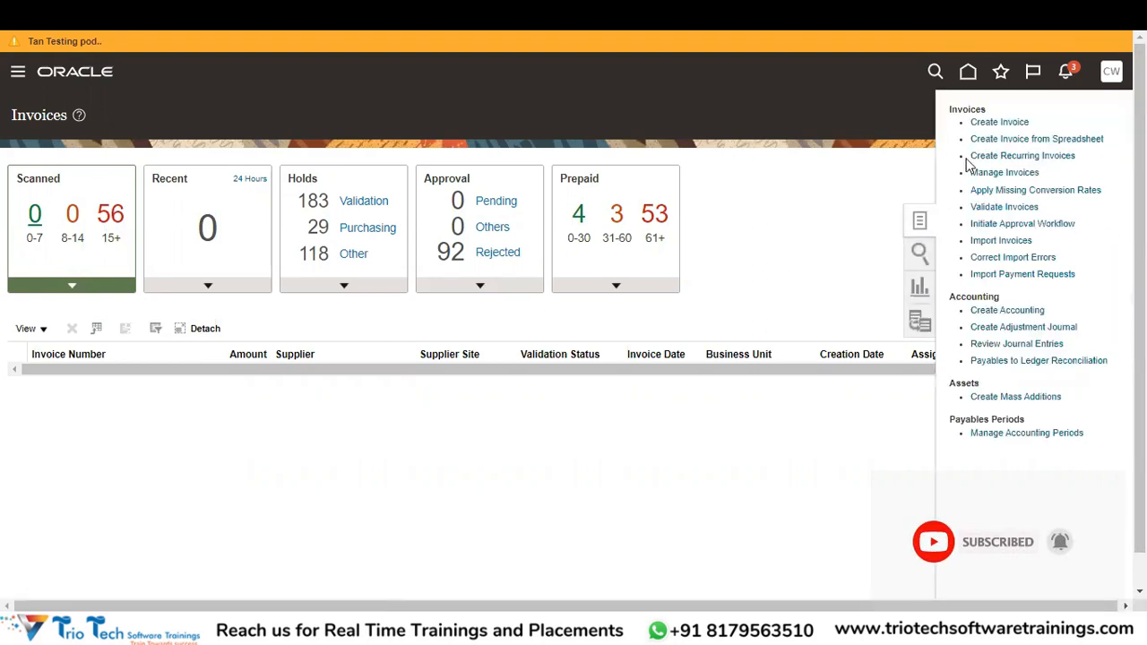
{"action": "left_click", "coordinate": [1000, 122]}
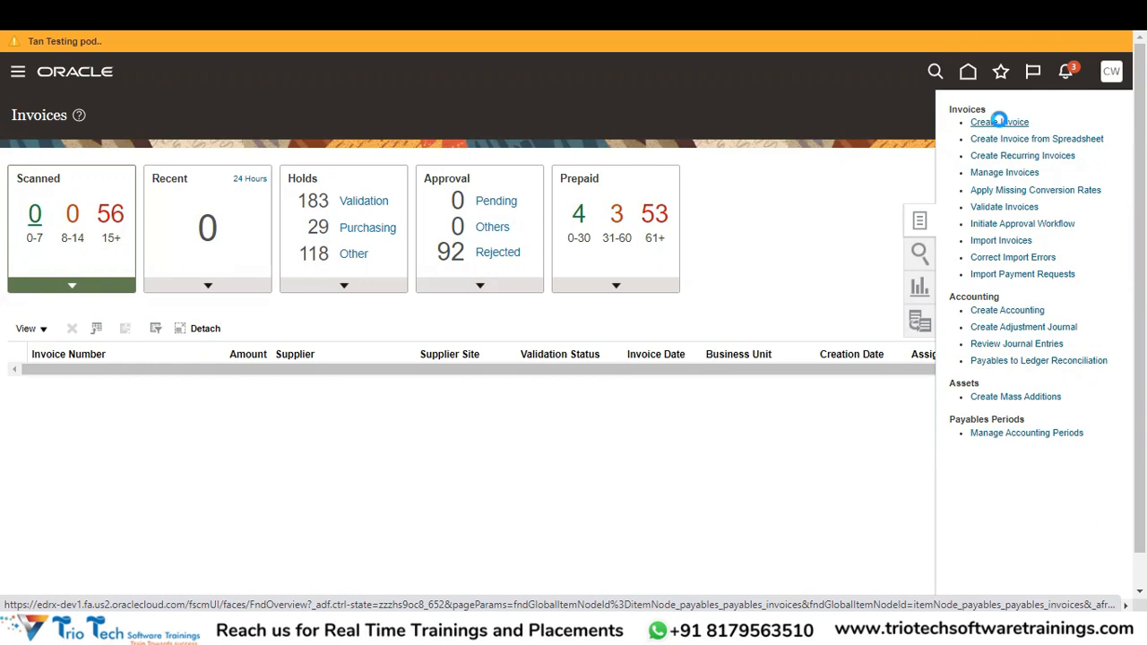
{"action": "key", "text": "alt+Tab"}
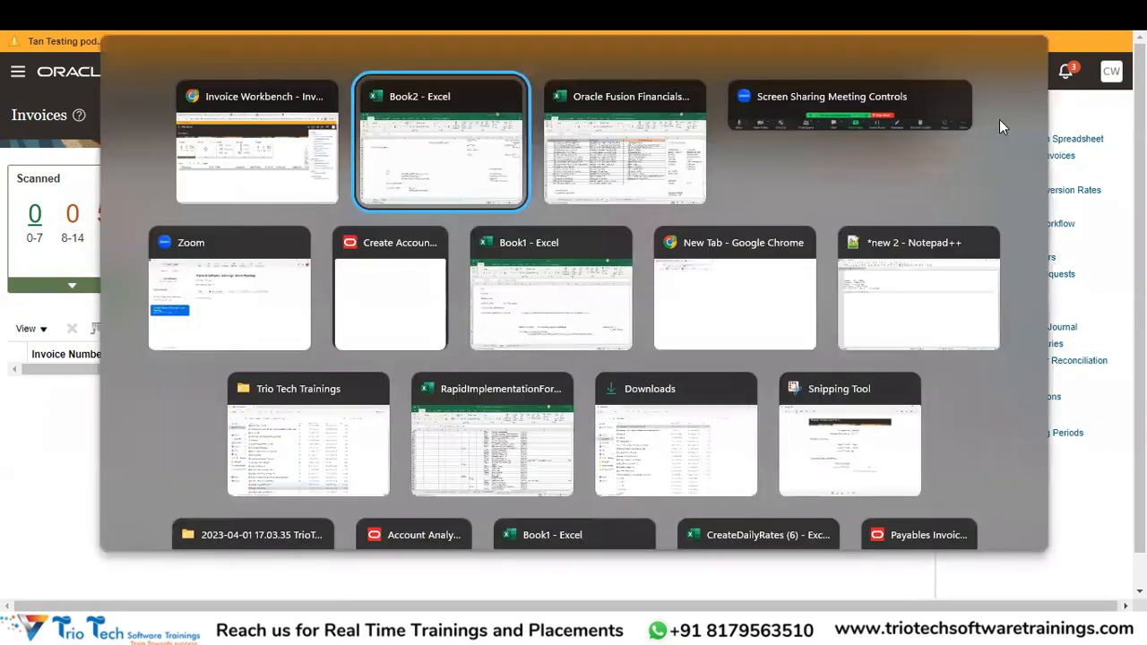
Enter Invoice Headers, Invoice Lines, Invoice Distributions and Taxes down cells AF53:AF56.
{"action": "key", "text": "Down"}
{"action": "type", "text": "Invoice Headers"}
{"action": "key", "text": "Return"}
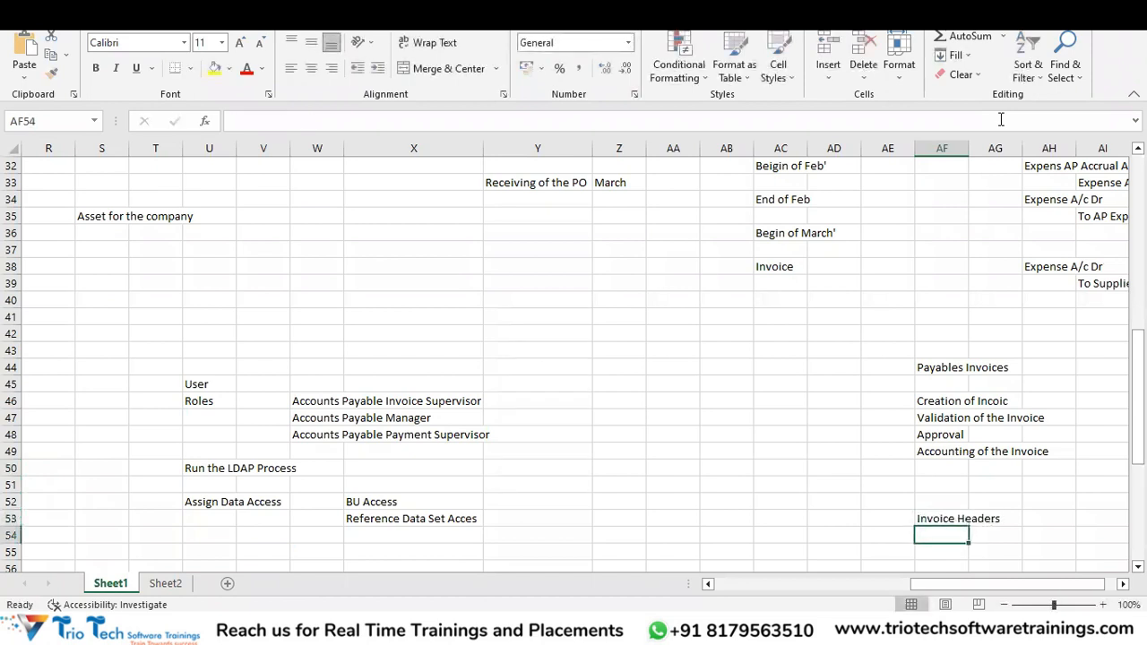
{"action": "type", "text": "Invoice Line"}
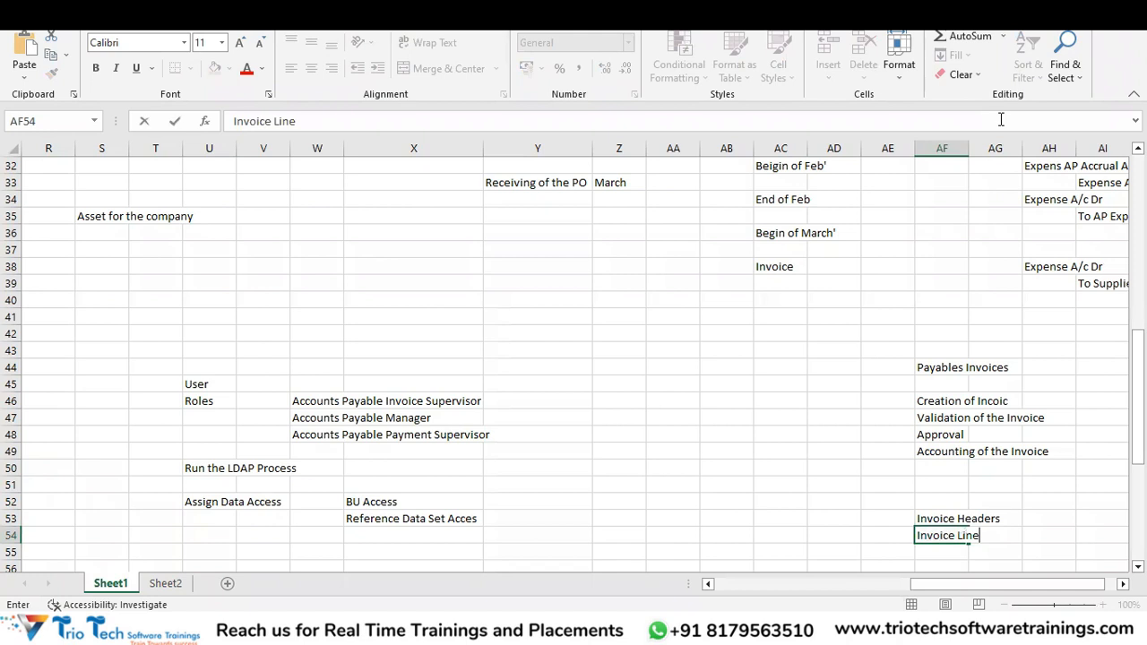
{"action": "type", "text": "s"}
{"action": "key", "text": "Return"}
{"action": "type", "text": "Invoice "}
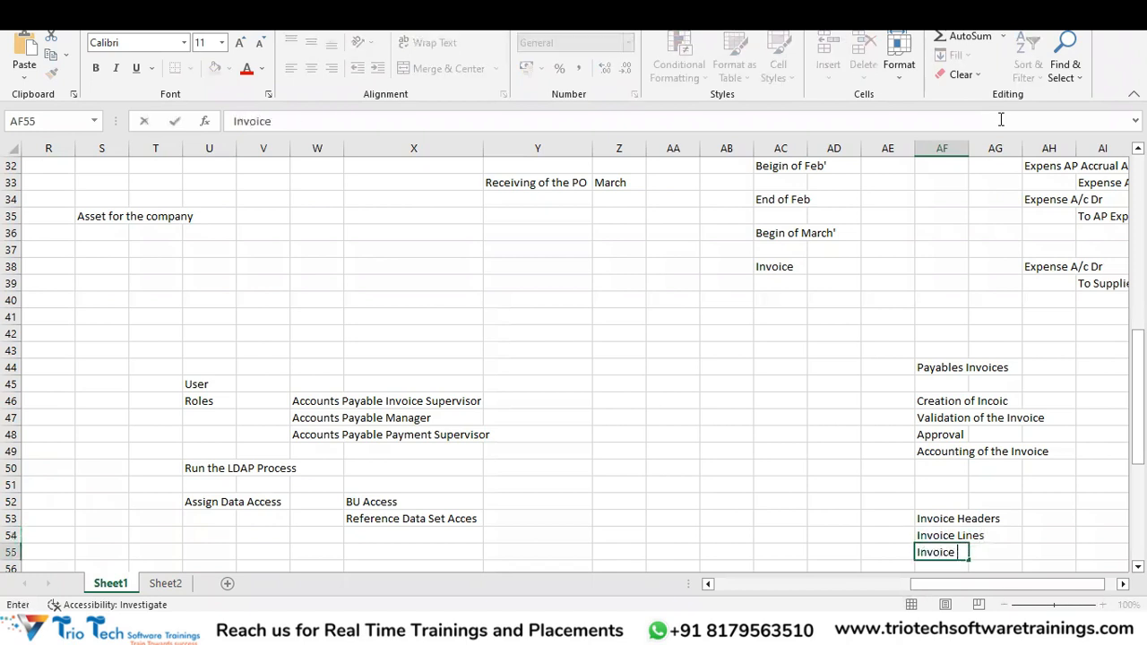
{"action": "type", "text": "Distribution"}
{"action": "type", "text": "s"}
{"action": "key", "text": "Return"}
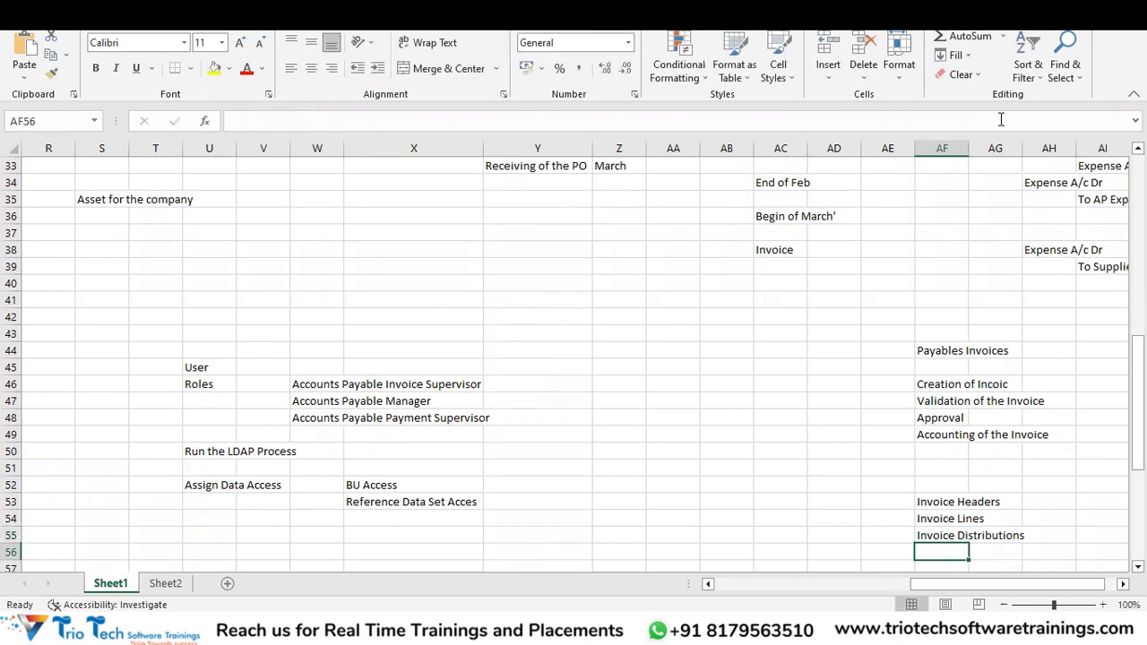
{"action": "type", "text": "T"}
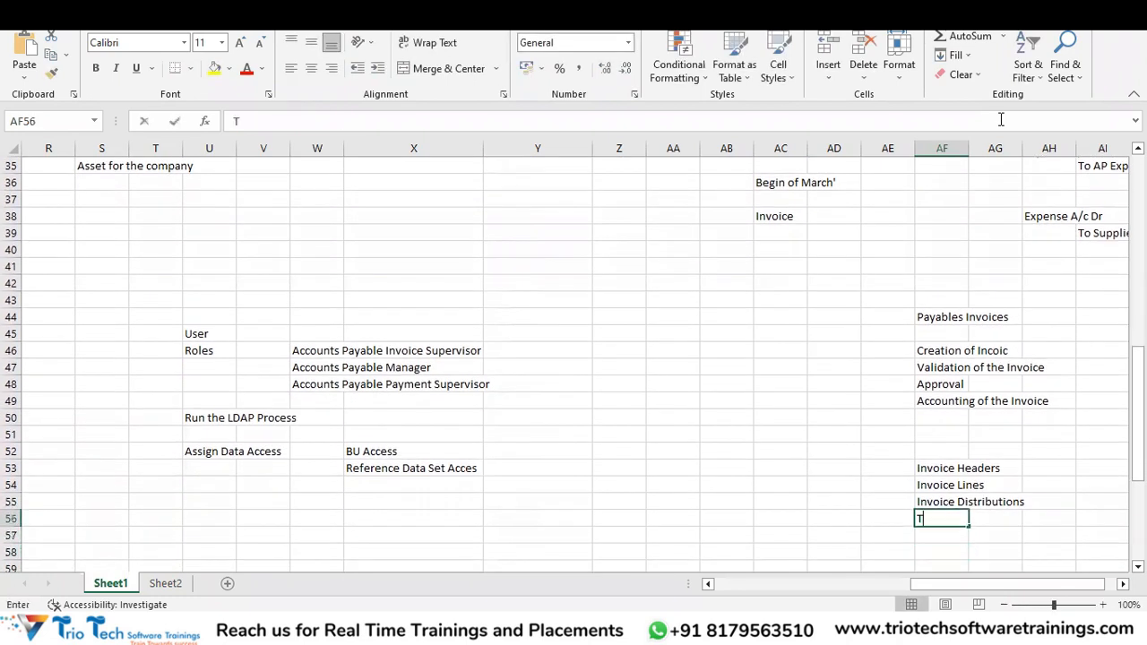
{"action": "type", "text": "axes"}
{"action": "key", "text": "Return"}
{"action": "key", "text": "Up"}
{"action": "key", "text": "Up"}
{"action": "key", "text": "Up"}
{"action": "key", "text": "Up"}
{"action": "key", "text": "Right"}
{"action": "key", "text": "Right"}
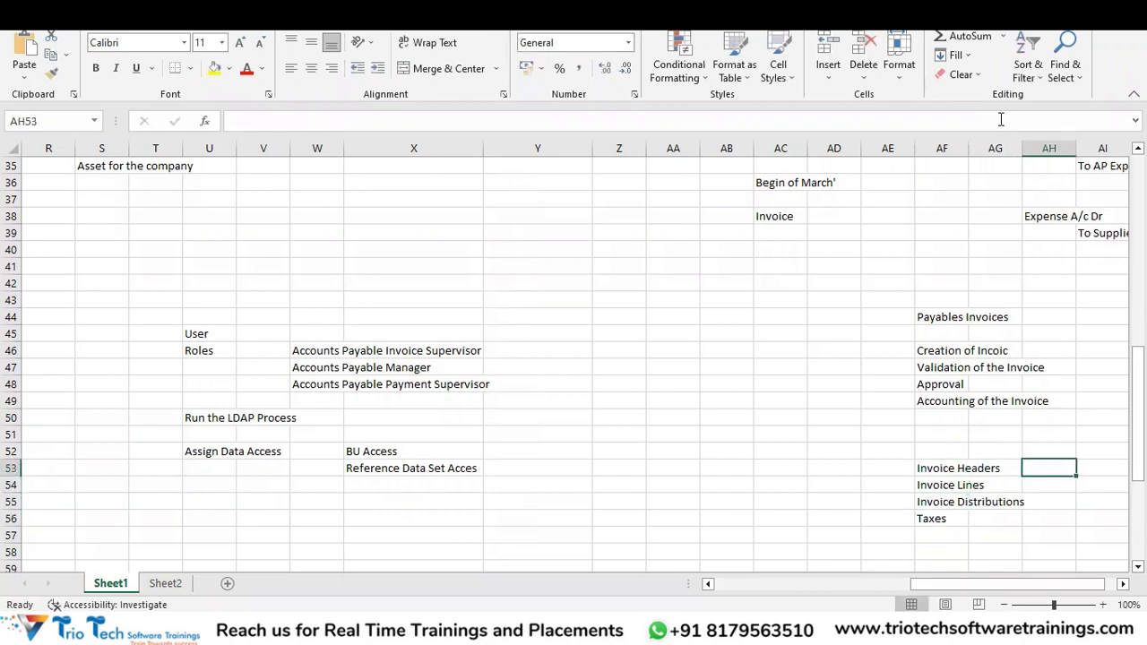
Type 'BU, Supplier Details, Invoice Amount, Invoice, Pay Currency, Accounting Date, Invoice' into AH53 and review it.
{"action": "type", "text": "BU"}
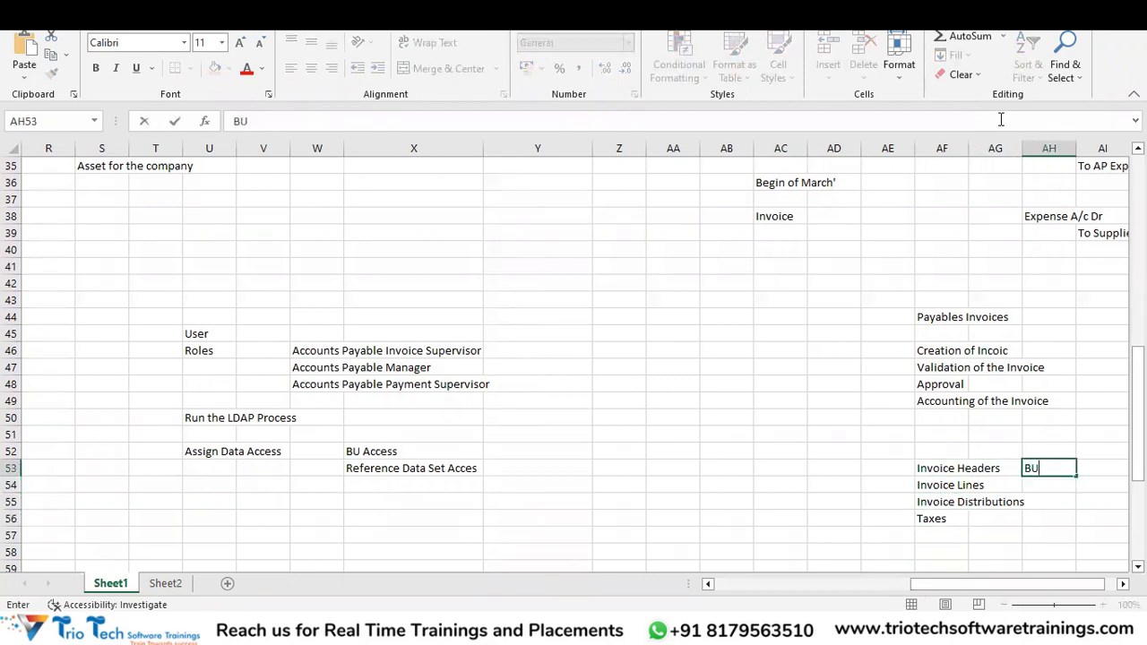
{"action": "type", "text": ", Supplier"}
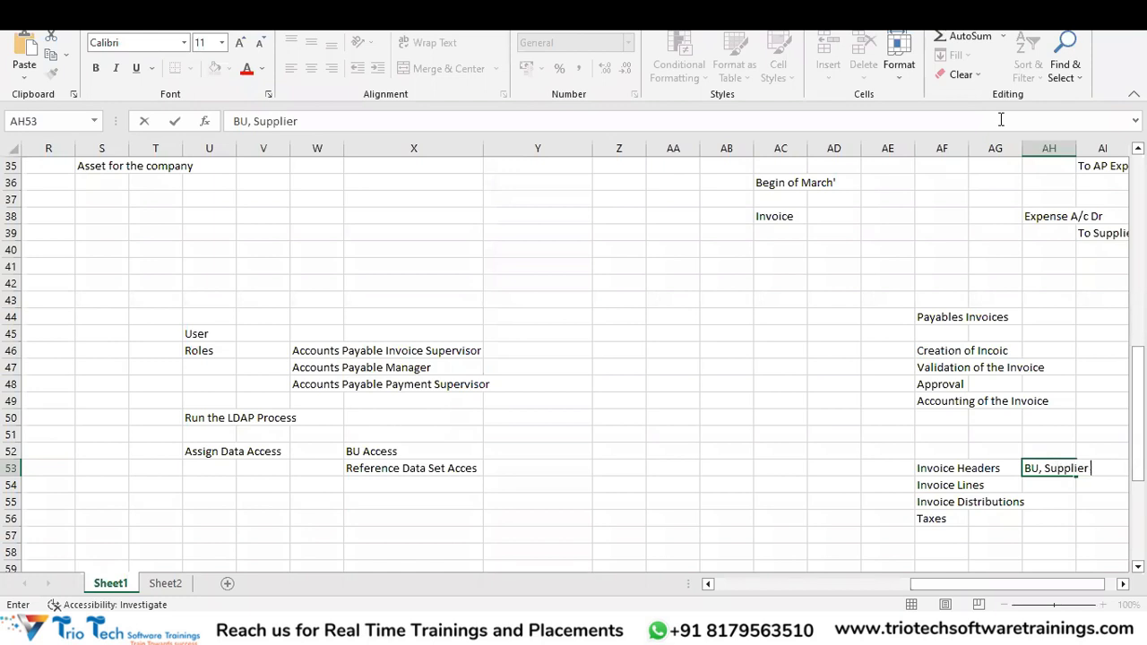
{"action": "type", "text": " Details, Invoic"}
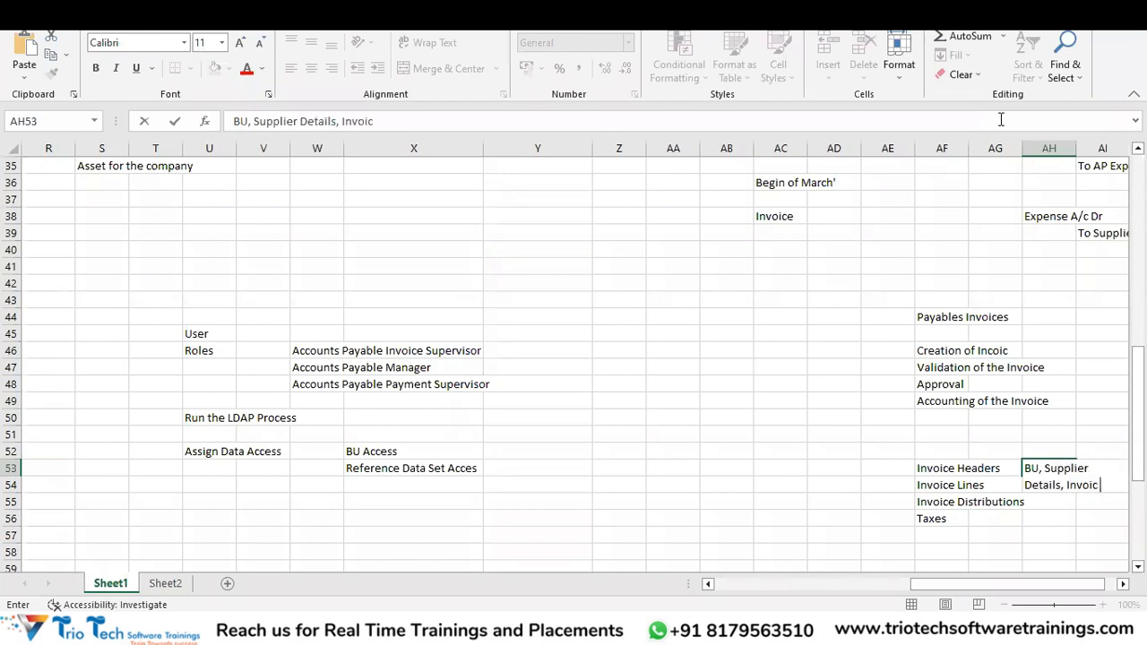
{"action": "type", "text": "e Amount, "}
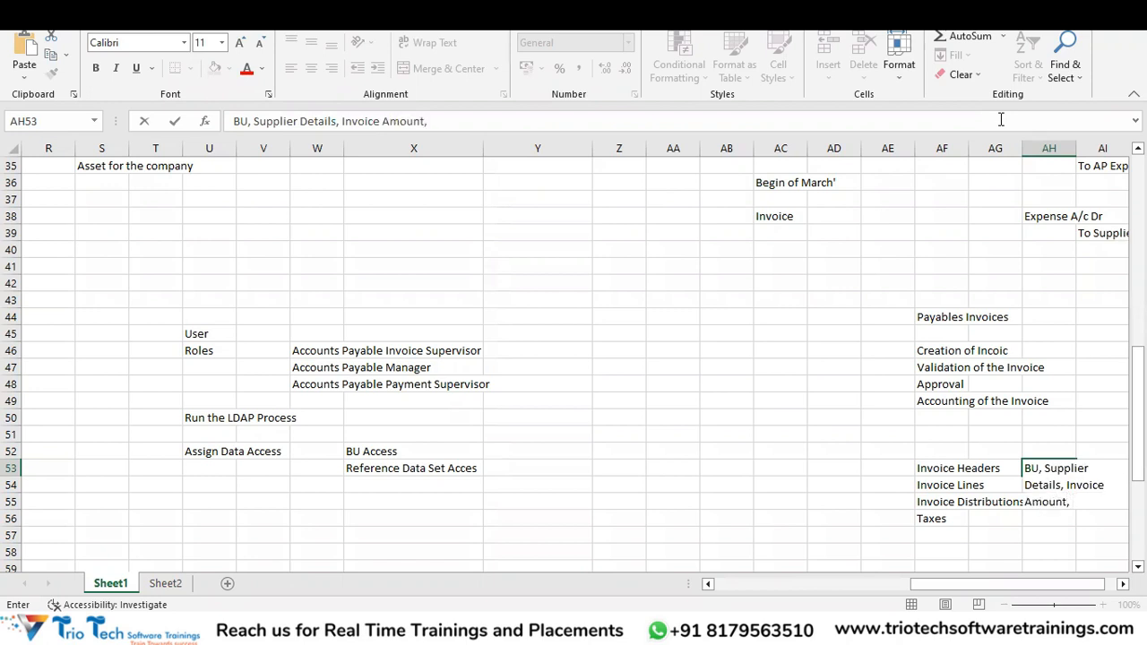
{"action": "type", "text": "Invoice , Pay Curremcy"}
{"action": "key", "text": "BackSpace"}
{"action": "type", "text": "y"}
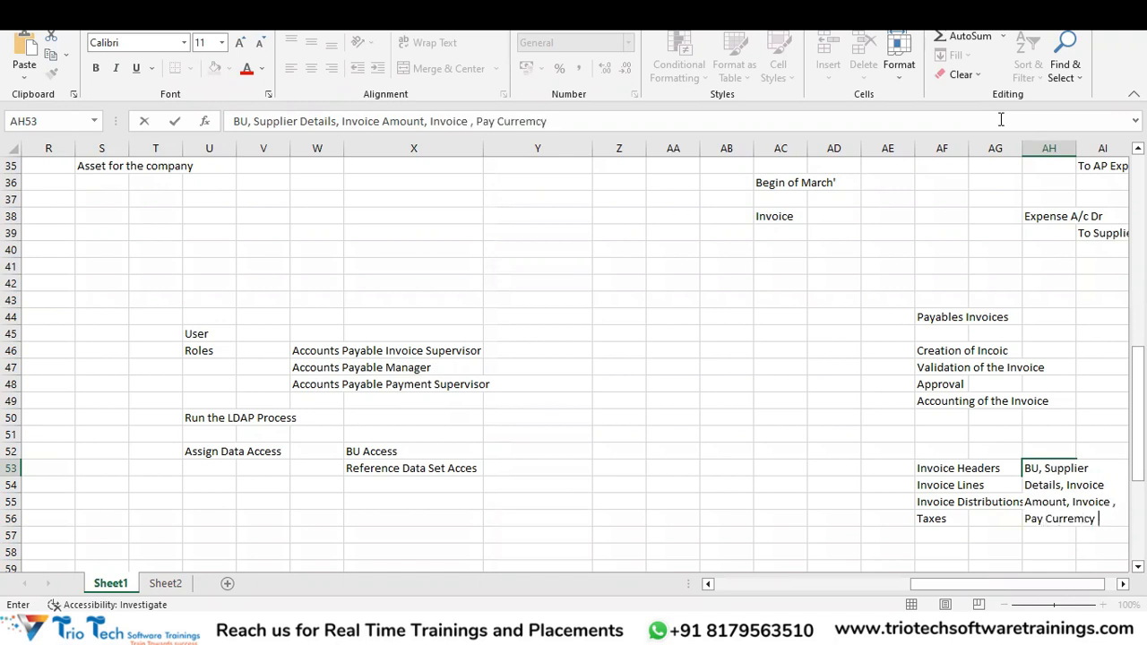
{"action": "type", "text": ", Accounting"}
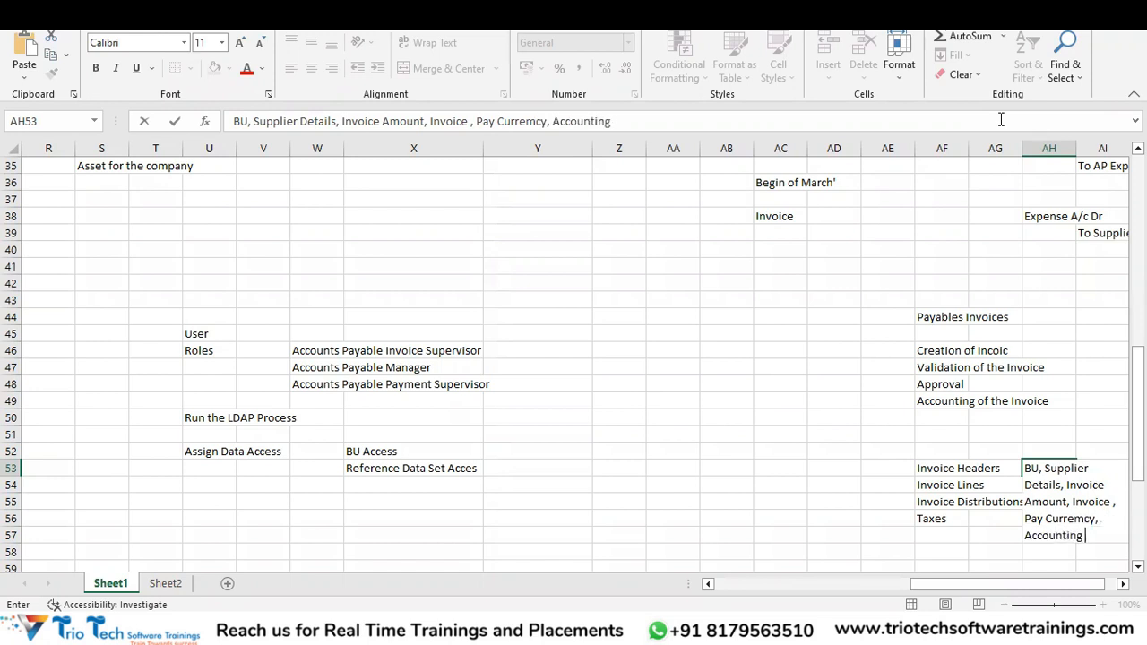
{"action": "type", "text": " Date, Invocie"}
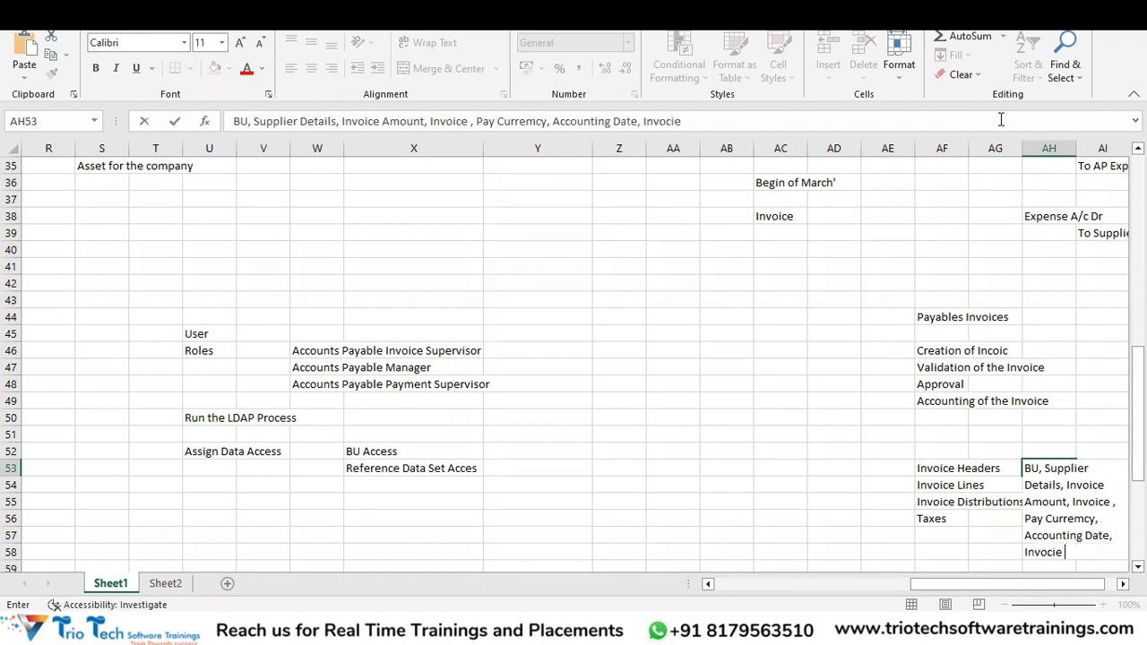
{"action": "key", "text": "Return"}
{"action": "key", "text": "Down"}
{"action": "key", "text": "Down"}
{"action": "key", "text": "Left"}
{"action": "key", "text": "Left"}
{"action": "key", "text": "Left"}
{"action": "key", "text": "Up"}
{"action": "key", "text": "Right"}
{"action": "key", "text": "Up"}
{"action": "key", "text": "Up"}
{"action": "key", "text": "Right"}
{"action": "key", "text": "Right"}
{"action": "key", "text": "Right"}
{"action": "key", "text": "Right"}
{"action": "key", "text": "Right"}
{"action": "key", "text": "Right"}
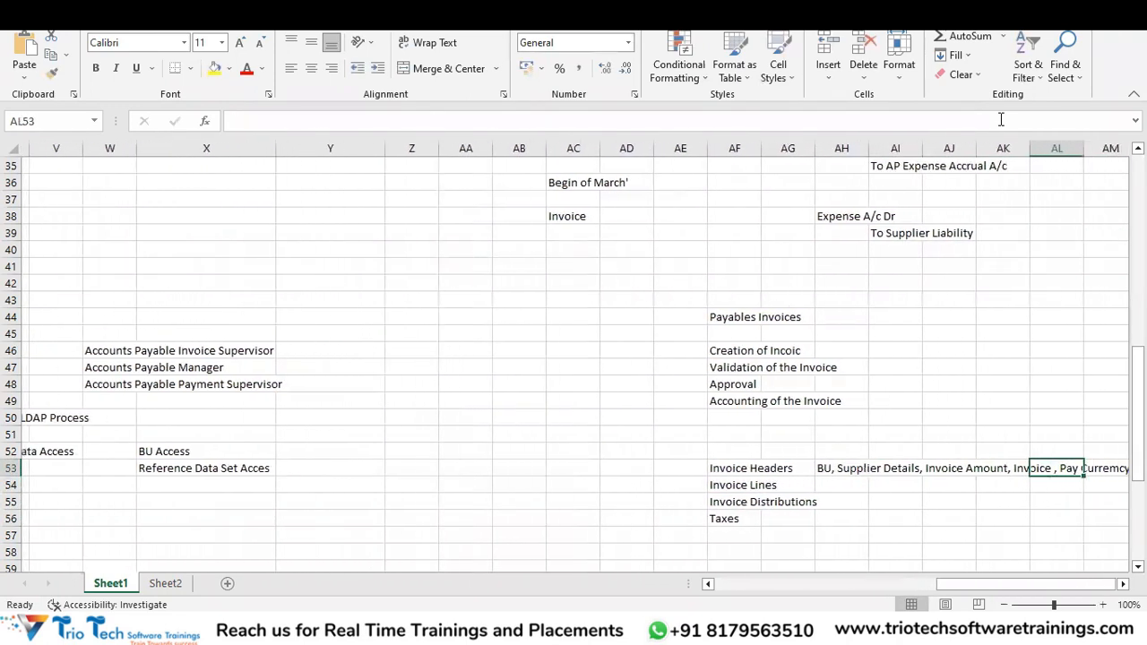
{"action": "key", "text": "Left"}
{"action": "key", "text": "Left"}
{"action": "key", "text": "Left"}
{"action": "key", "text": "Left"}
{"action": "key", "text": "Left"}
{"action": "key", "text": "Down"}
{"action": "key", "text": "Up"}
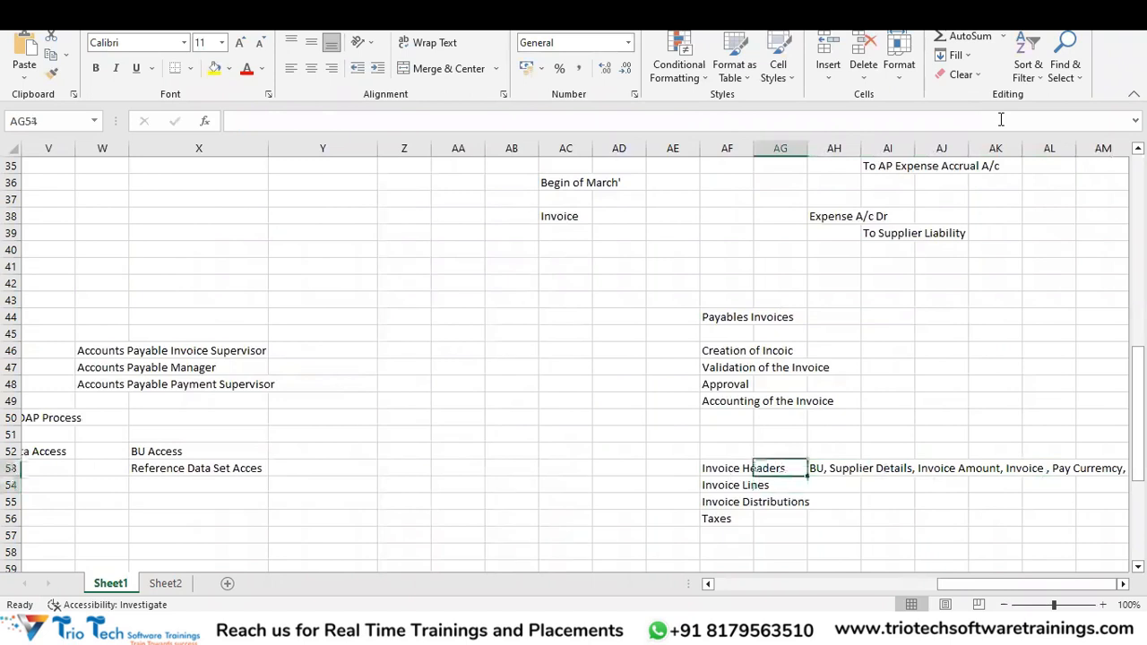
{"action": "key", "text": "Right"}
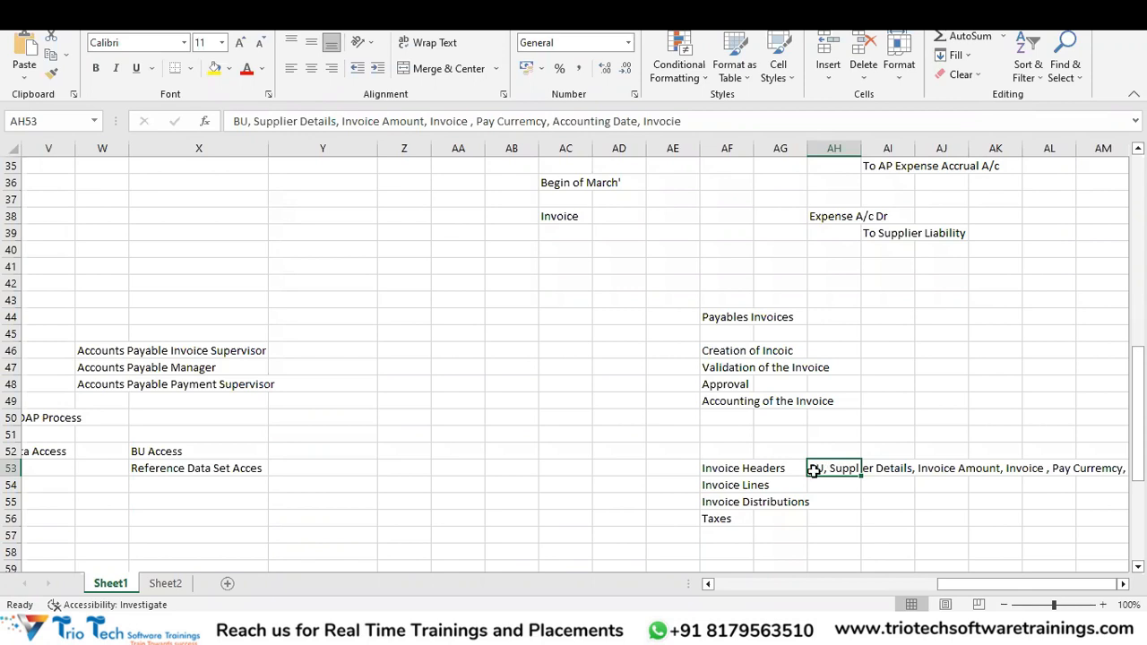
Write 'Charge Details - ITEMS, Service' in AH54 beside Invoice Lines.
{"action": "left_click", "coordinate": [810, 485]}
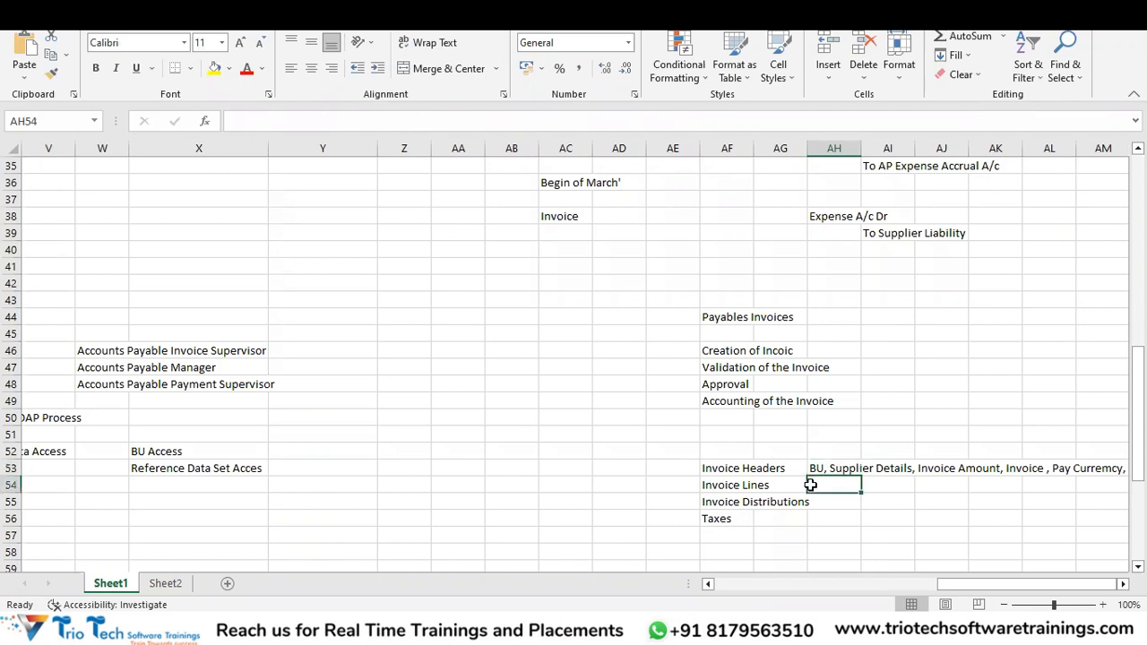
{"action": "type", "text": "Charge Dete"}
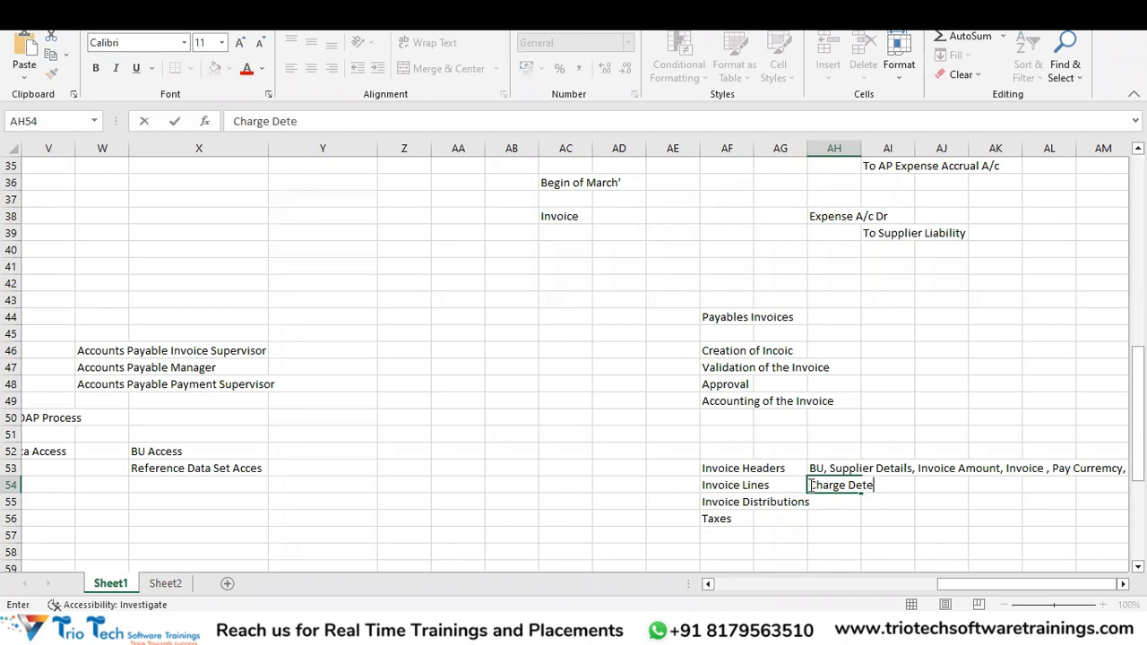
{"action": "key", "text": "BackSpace"}
{"action": "type", "text": "ails - ITEMS"}
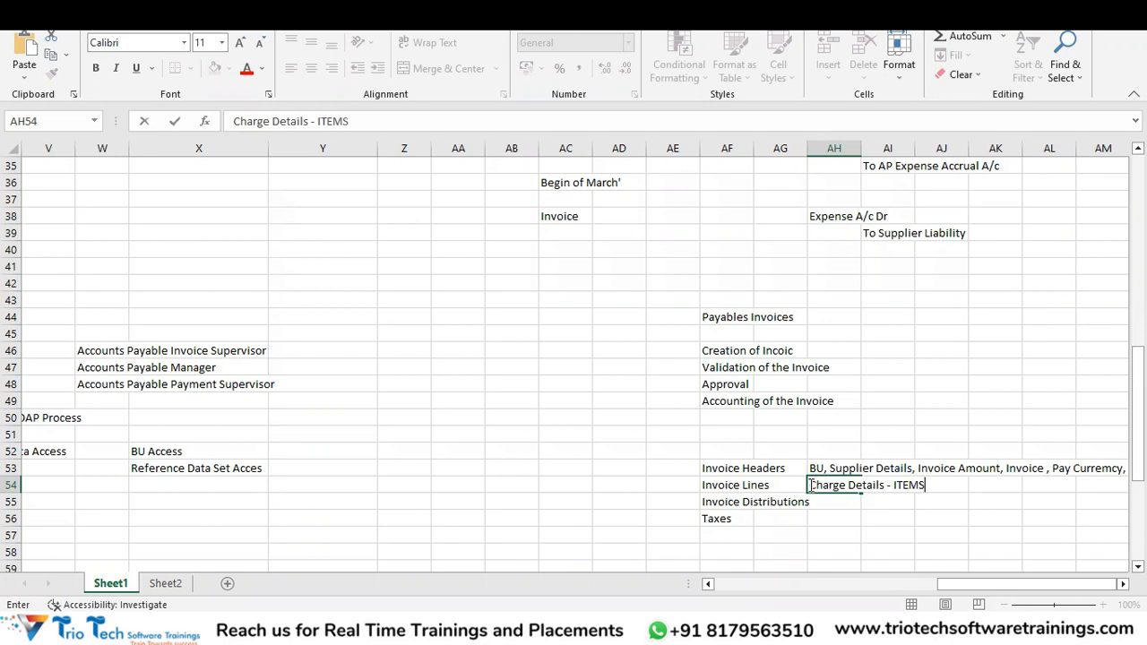
{"action": "type", "text": ", Service"}
{"action": "left_click", "coordinate": [724, 484]}
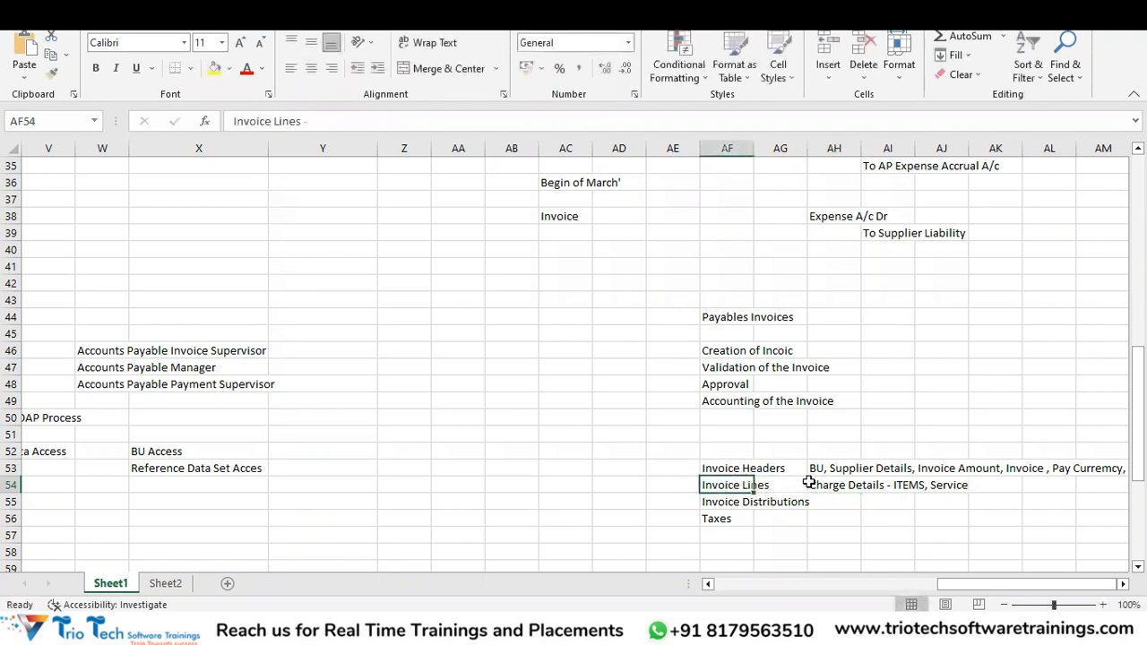
Enter a '- Tag all account combinations' note in AH55, which Excel treats as a formula.
{"action": "left_click", "coordinate": [727, 505]}
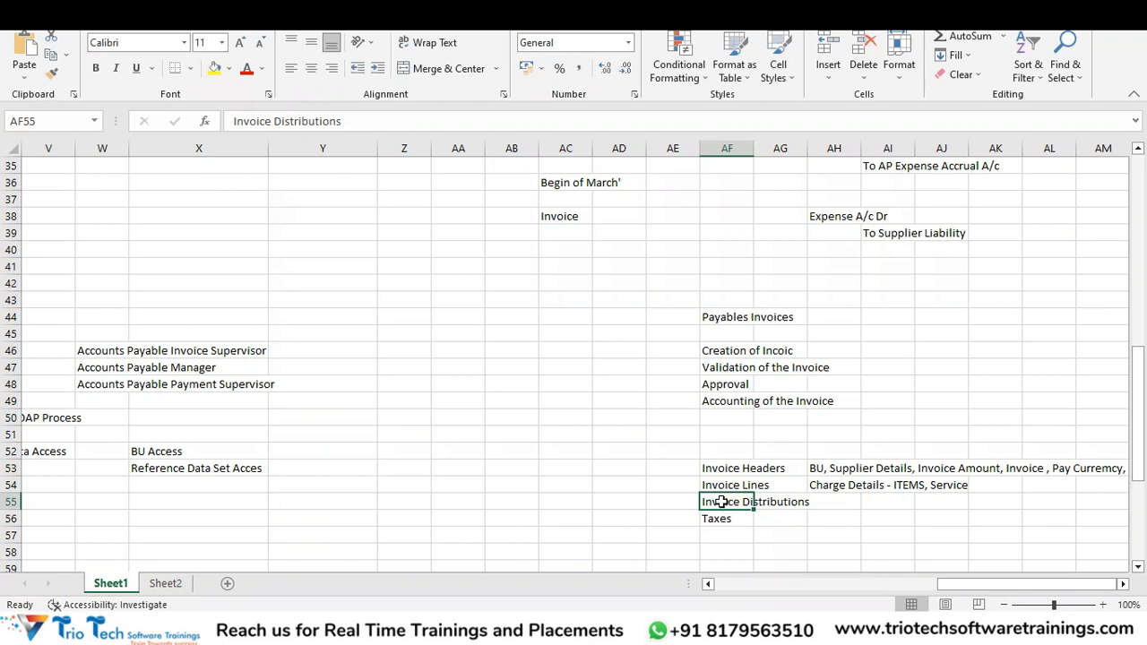
{"action": "left_click", "coordinate": [849, 501]}
{"action": "type", "text": "- T"}
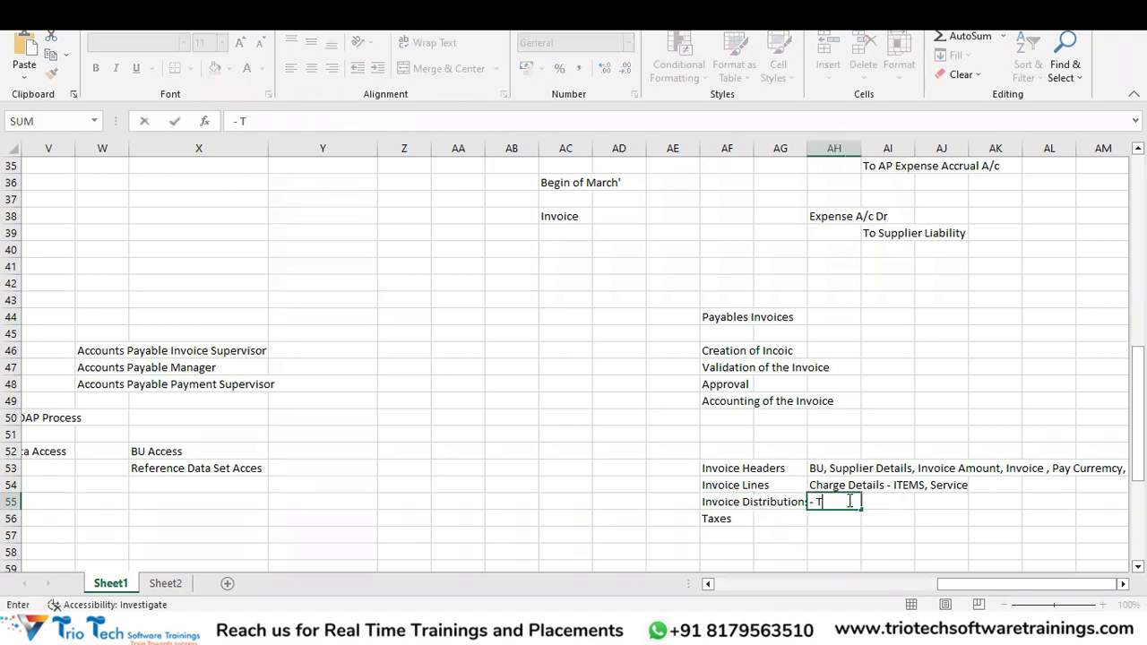
{"action": "type", "text": "ag all acco"}
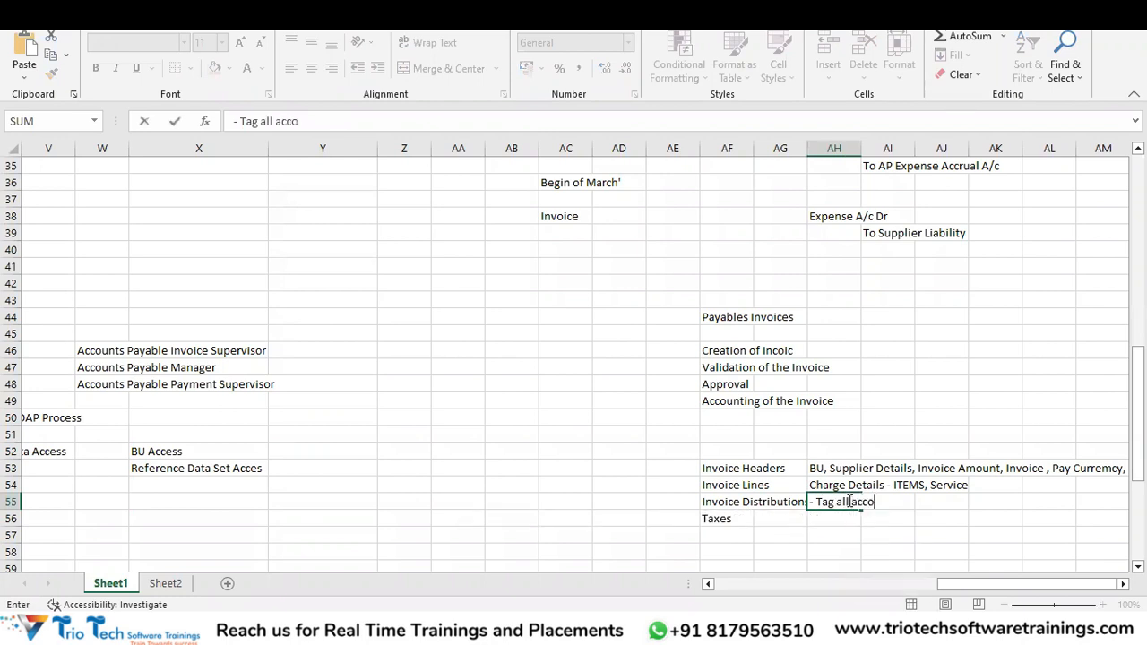
{"action": "type", "text": "unt COmbinaftions"}
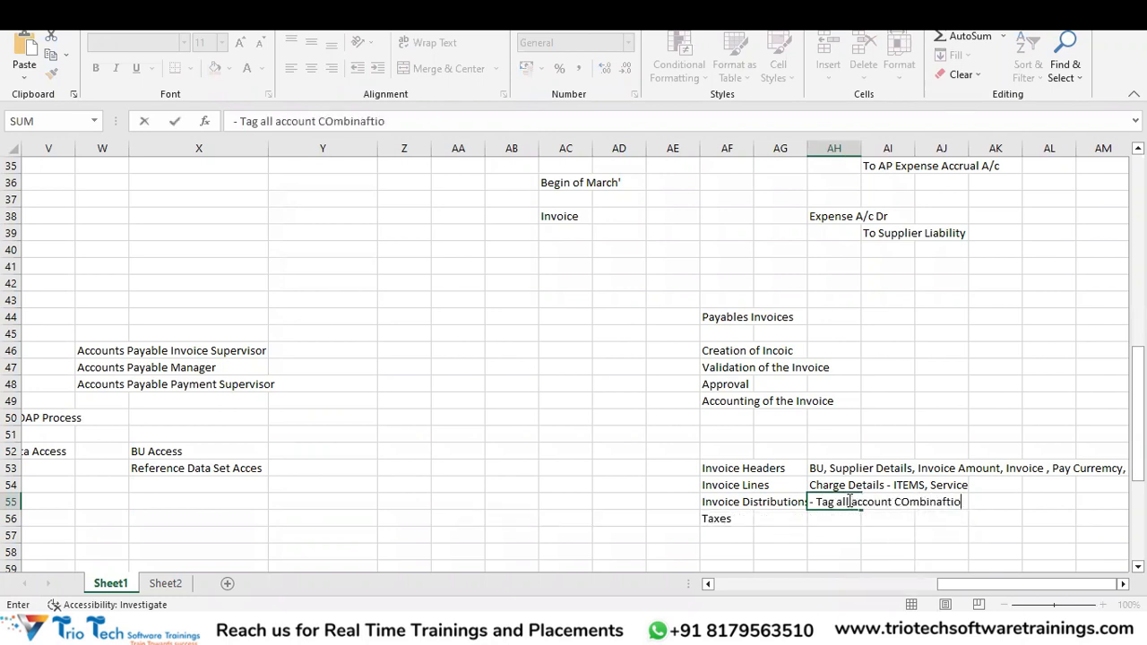
{"action": "key", "text": "BackSpace"}
{"action": "key", "text": "BackSpace"}
{"action": "key", "text": "BackSpace"}
{"action": "key", "text": "BackSpace"}
{"action": "key", "text": "BackSpace"}
{"action": "key", "text": "BackSpace"}
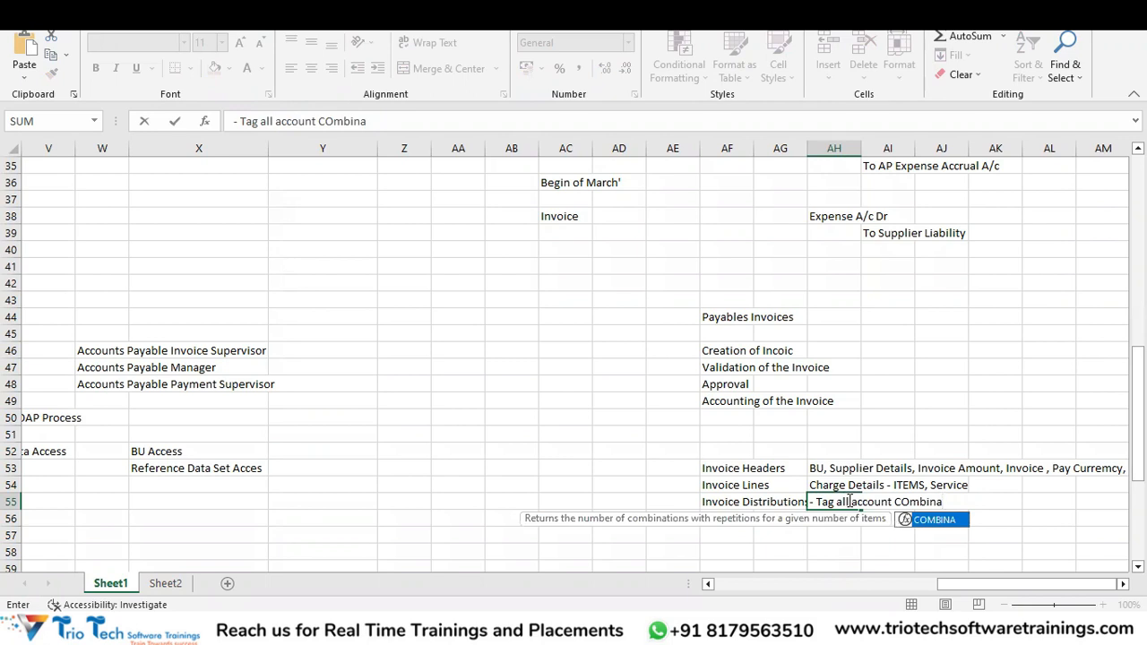
{"action": "type", "text": "tions"}
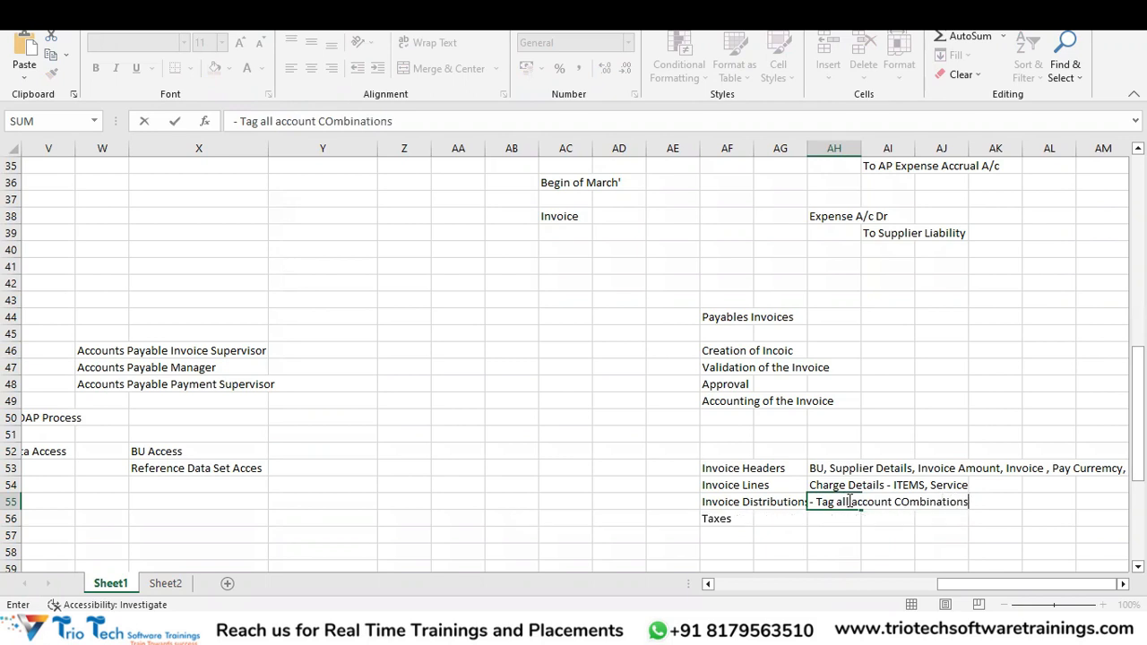
{"action": "key", "text": "Return"}
Retype AH55 as plain text '- Tag a account combination' with a leading apostrophe.
{"action": "left_click", "coordinate": [833, 499]}
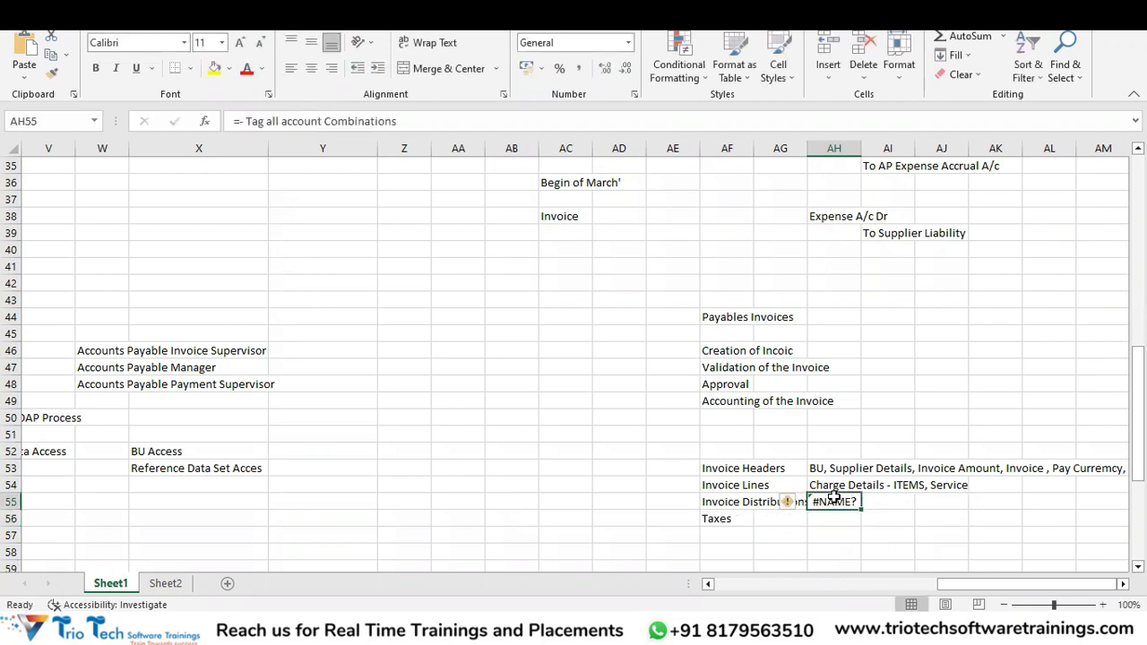
{"action": "type", "text": "'-"}
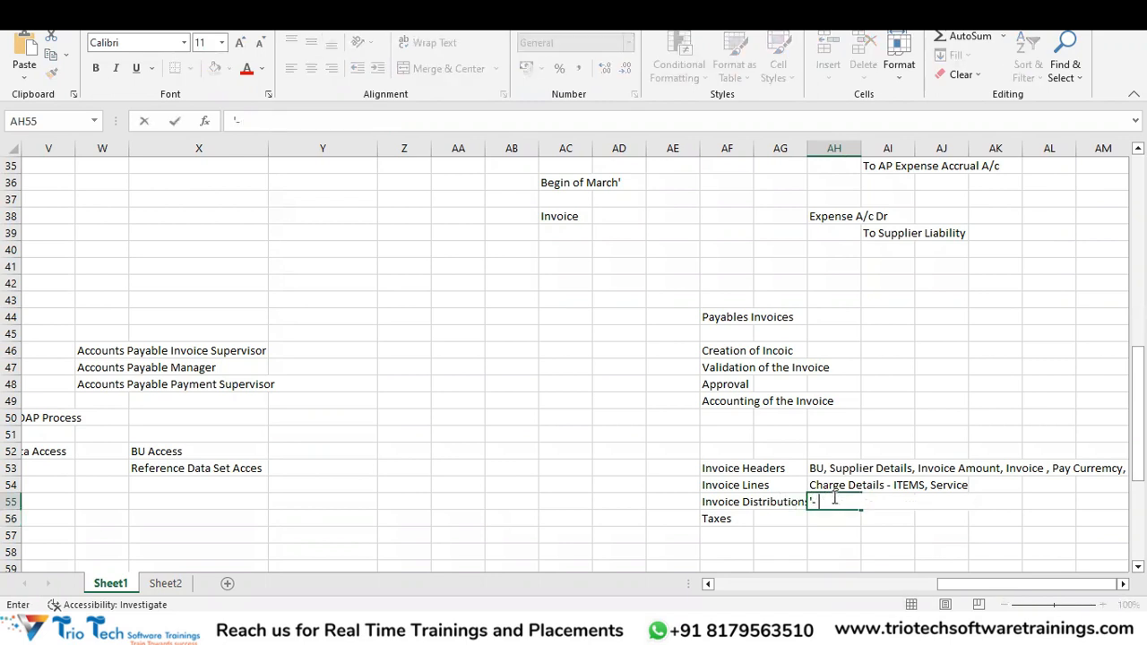
{"action": "type", "text": " Tag a account combination"}
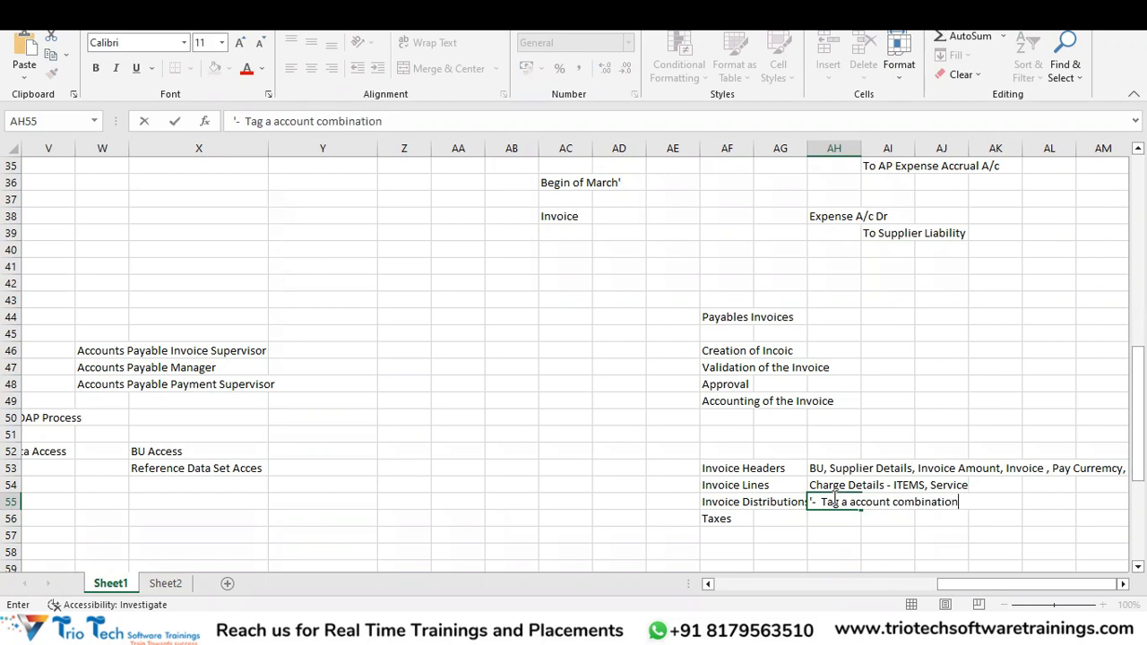
{"action": "key", "text": "Return"}
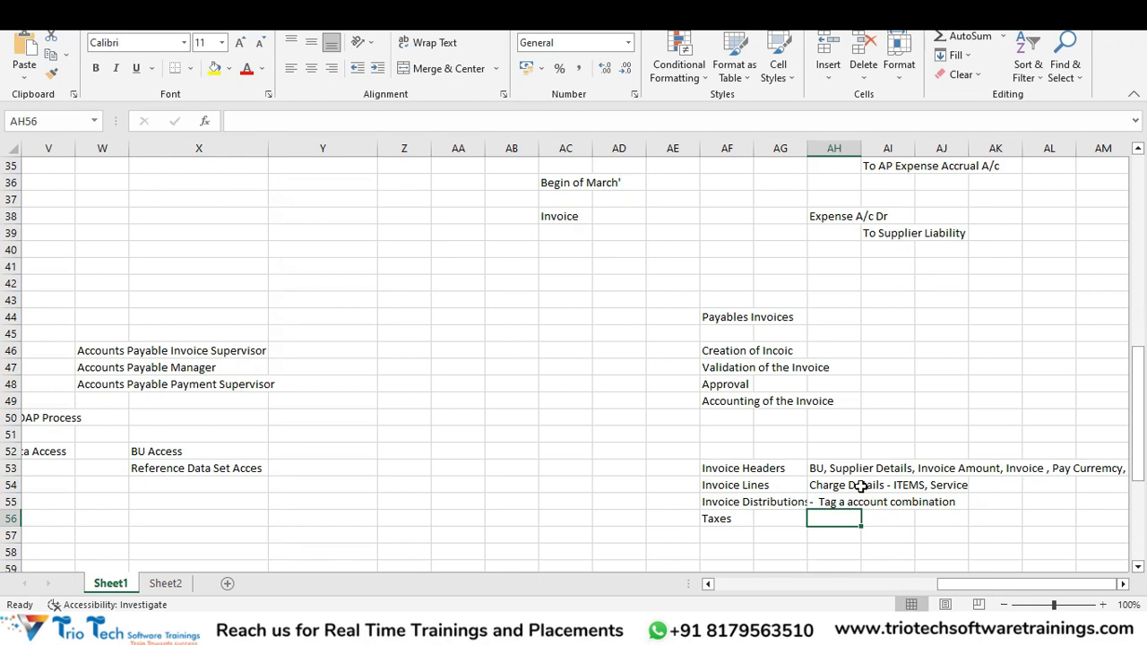
Review the notes in AH54 to AH56 and the Taxes heading, then switch to Oracle Create Invoice.
{"action": "left_click", "coordinate": [827, 511]}
{"action": "left_click", "coordinate": [834, 503]}
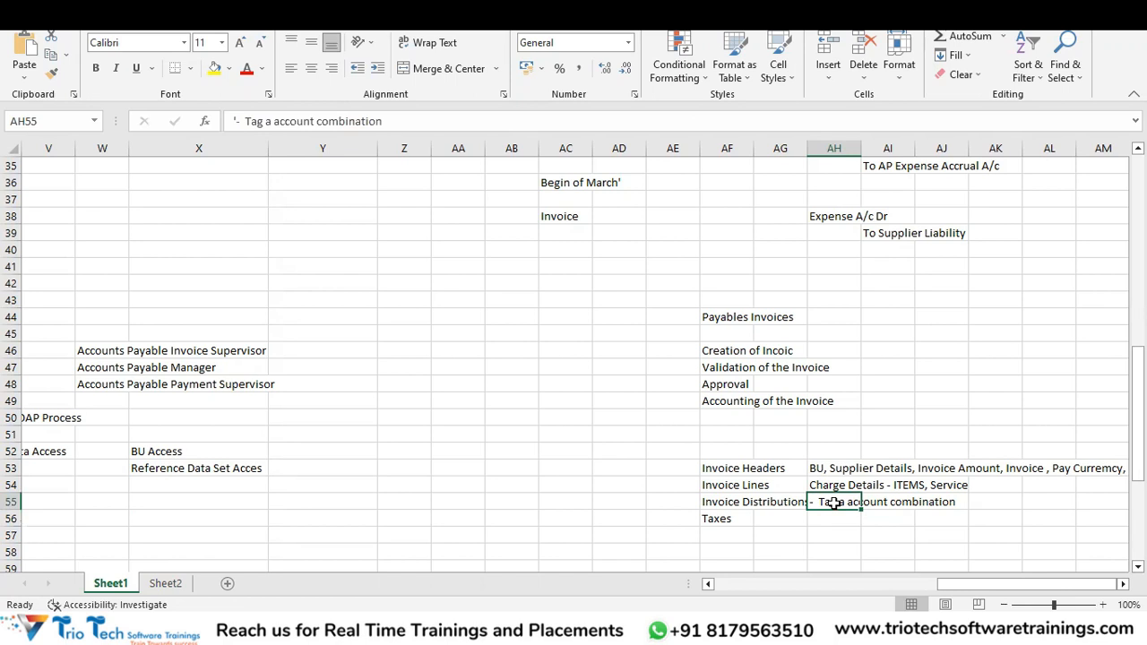
{"action": "left_click", "coordinate": [828, 520]}
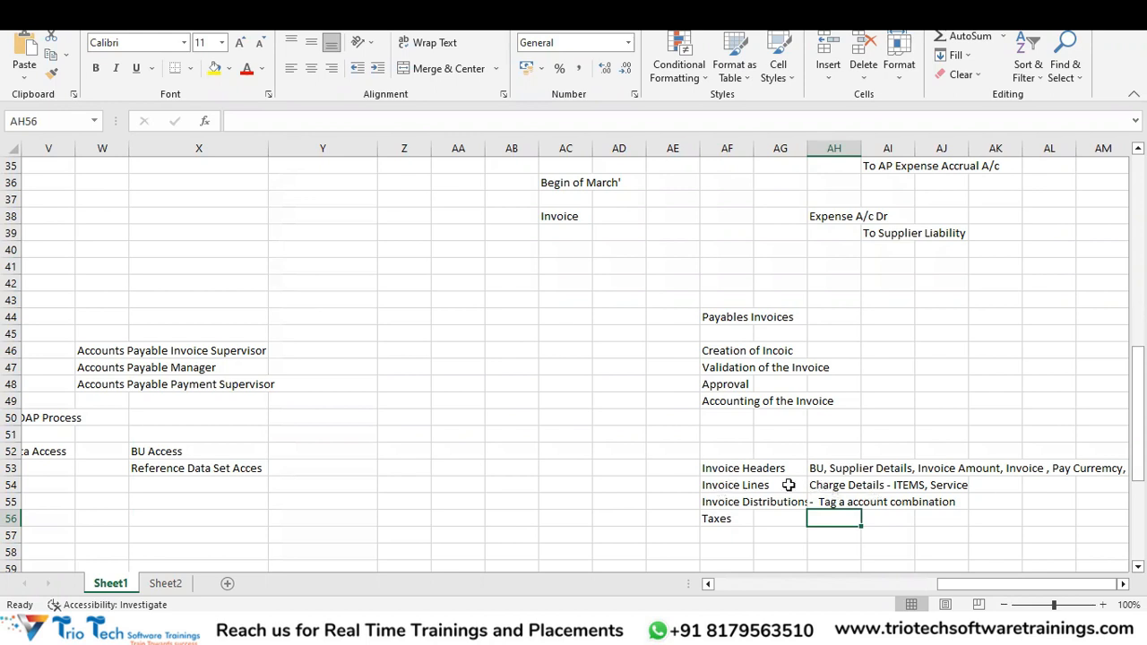
{"action": "left_click", "coordinate": [839, 484]}
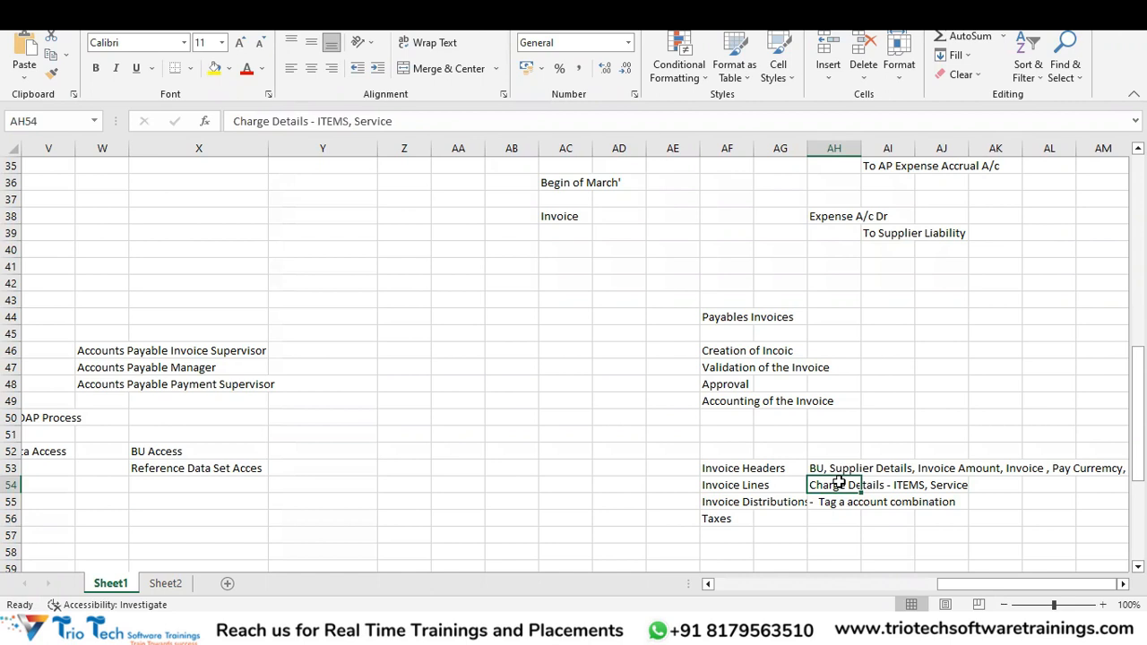
{"action": "left_click", "coordinate": [717, 520]}
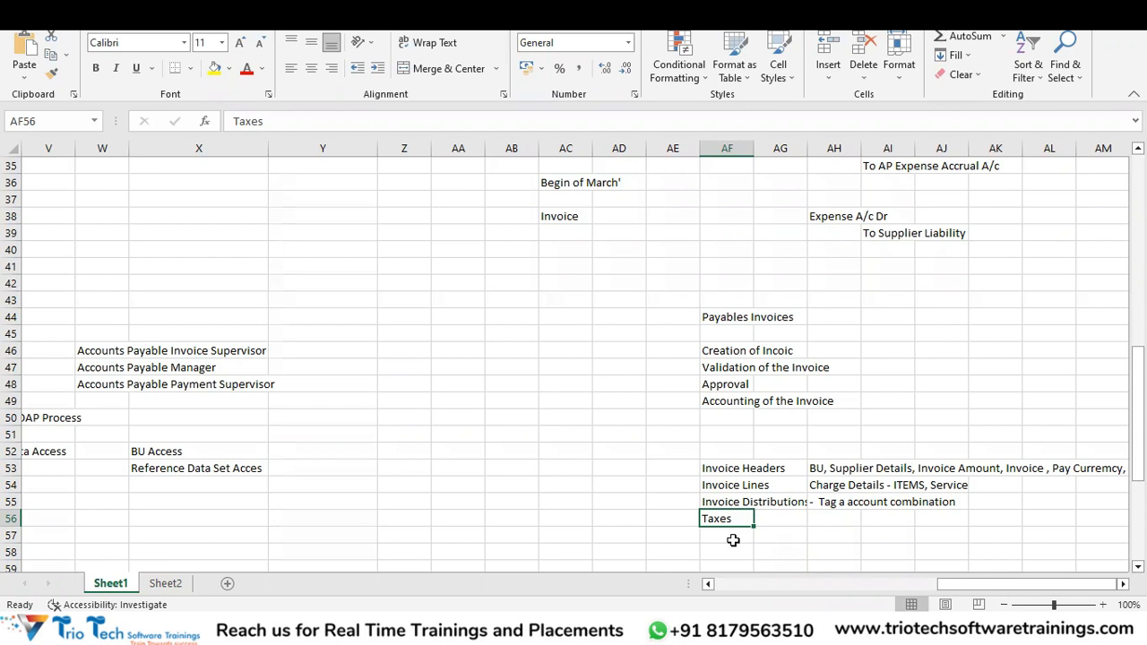
{"action": "key", "text": "alt+Tab"}
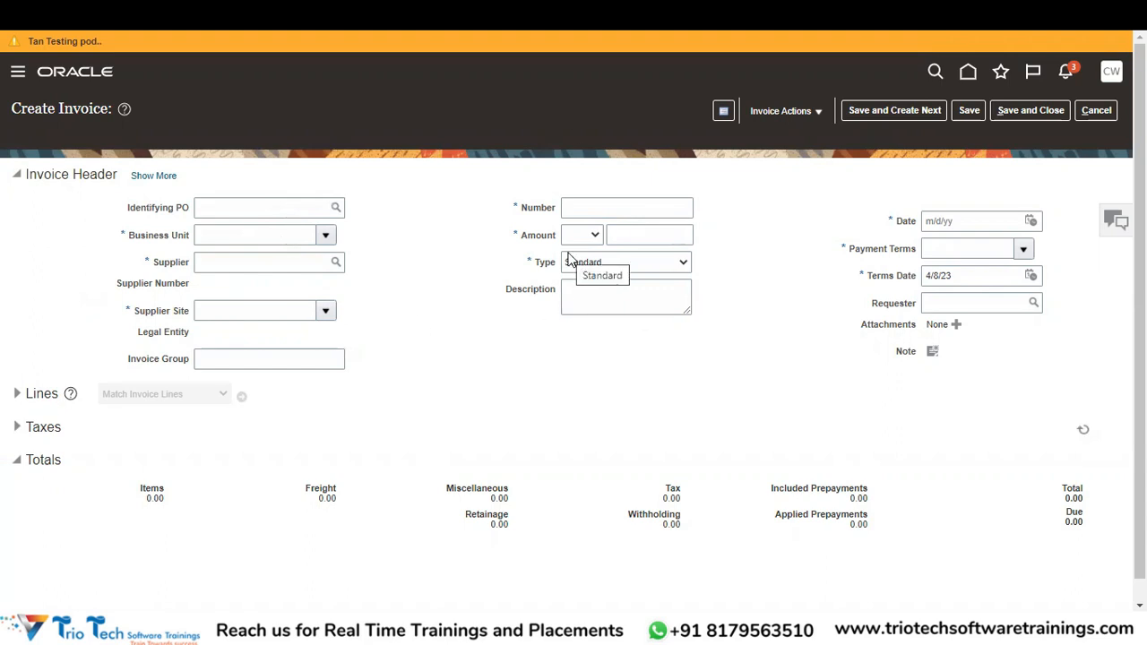
Choose ABCCORP INSURANCE BU as business unit, defaulting date 4/8/23, USD and Net 30 terms.
{"action": "left_click", "coordinate": [238, 240]}
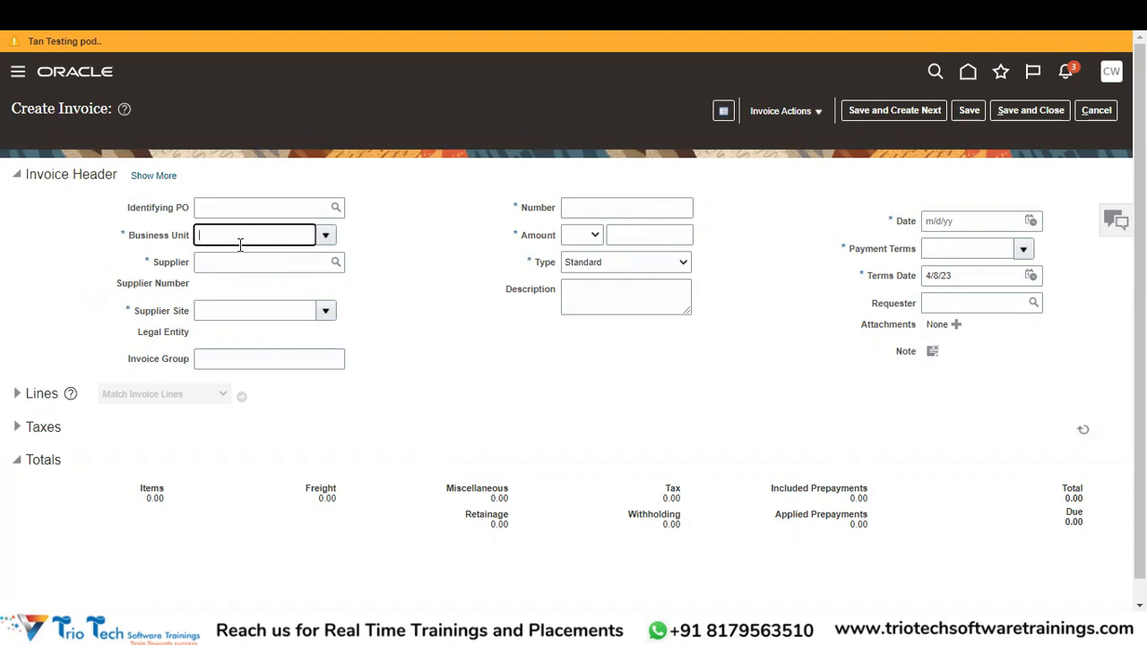
{"action": "left_click", "coordinate": [326, 236]}
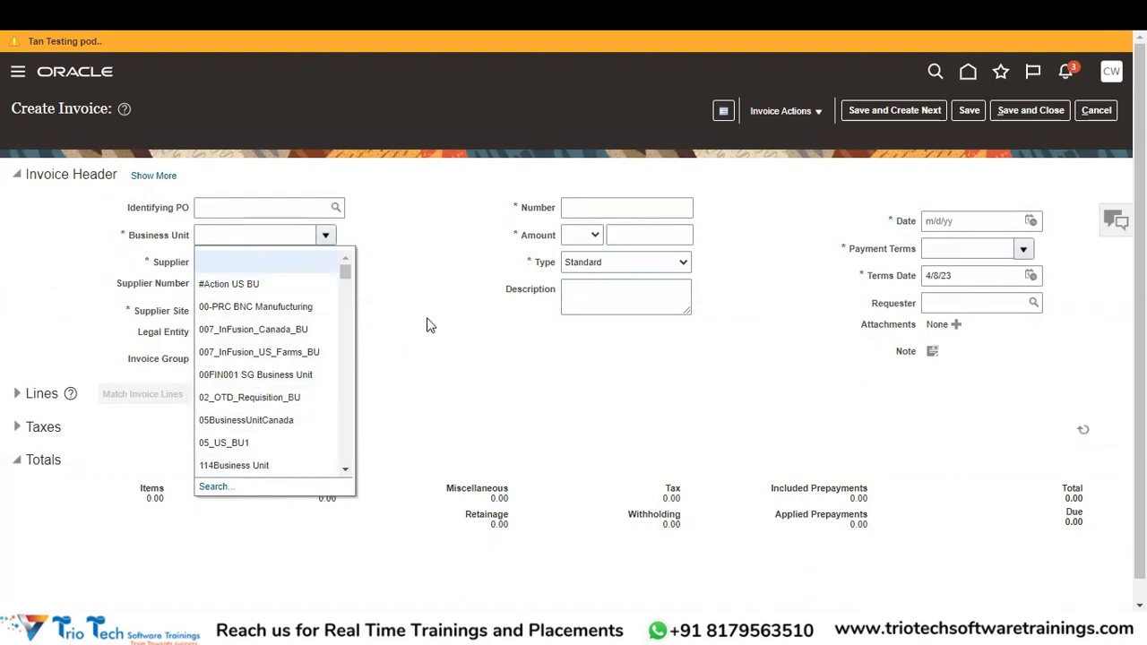
{"action": "left_click", "coordinate": [426, 243]}
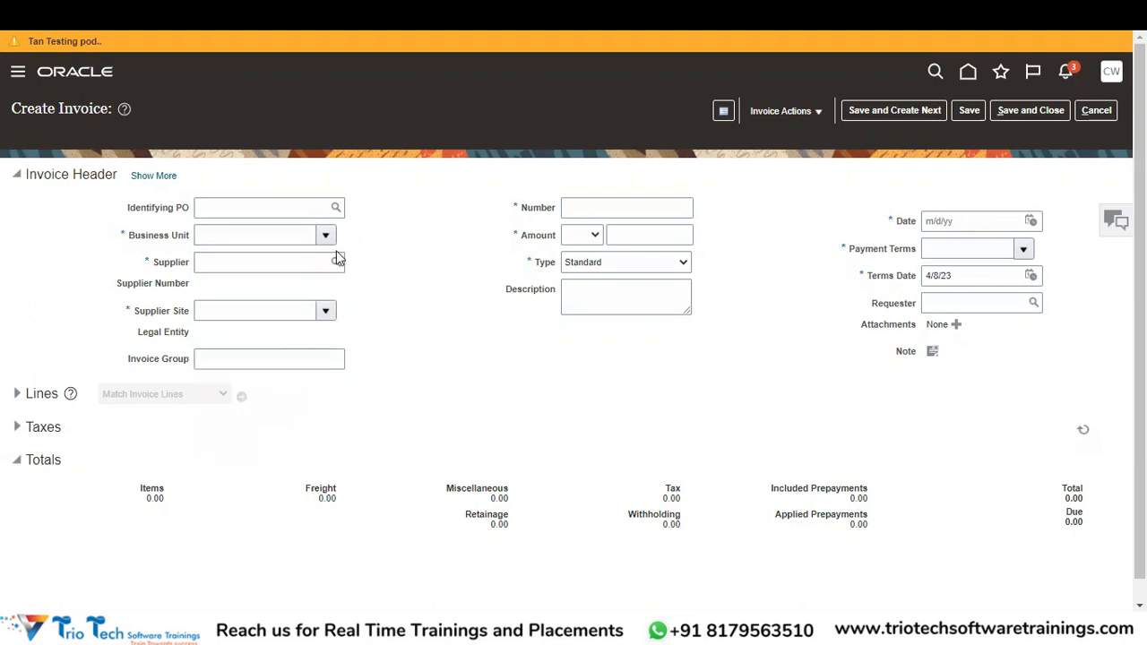
{"action": "left_click_drag", "start_coordinate": [328, 238], "coordinate": [385, 325]}
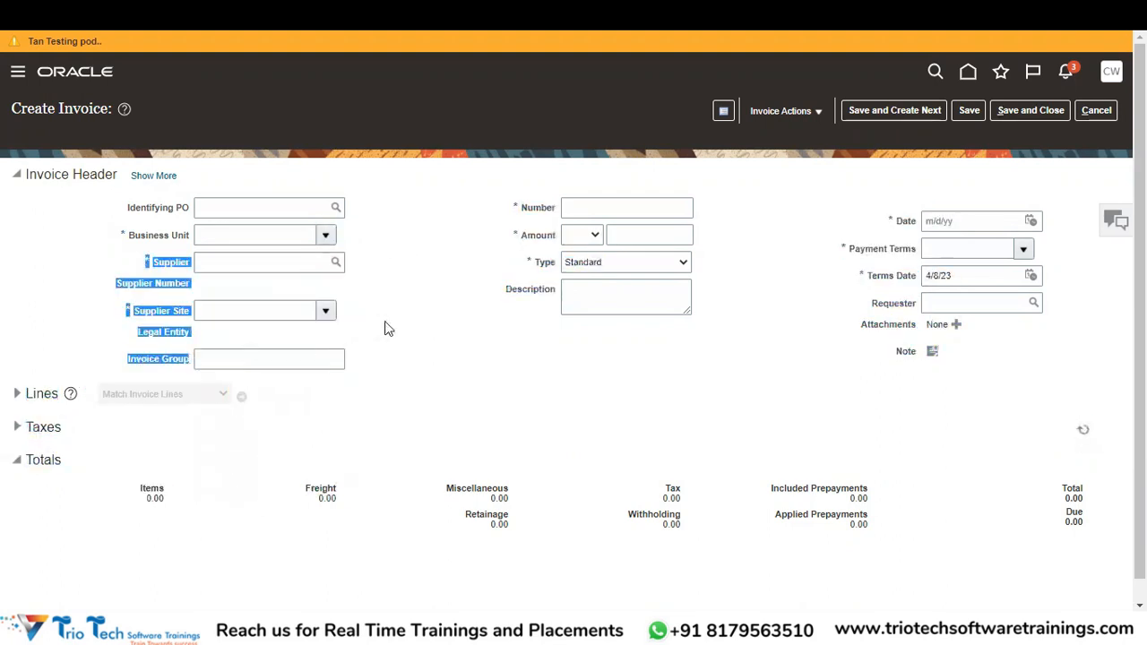
{"action": "left_click", "coordinate": [386, 323]}
{"action": "left_click", "coordinate": [325, 235]}
{"action": "left_click", "coordinate": [260, 229]}
{"action": "type", "text": "ABCCORP"}
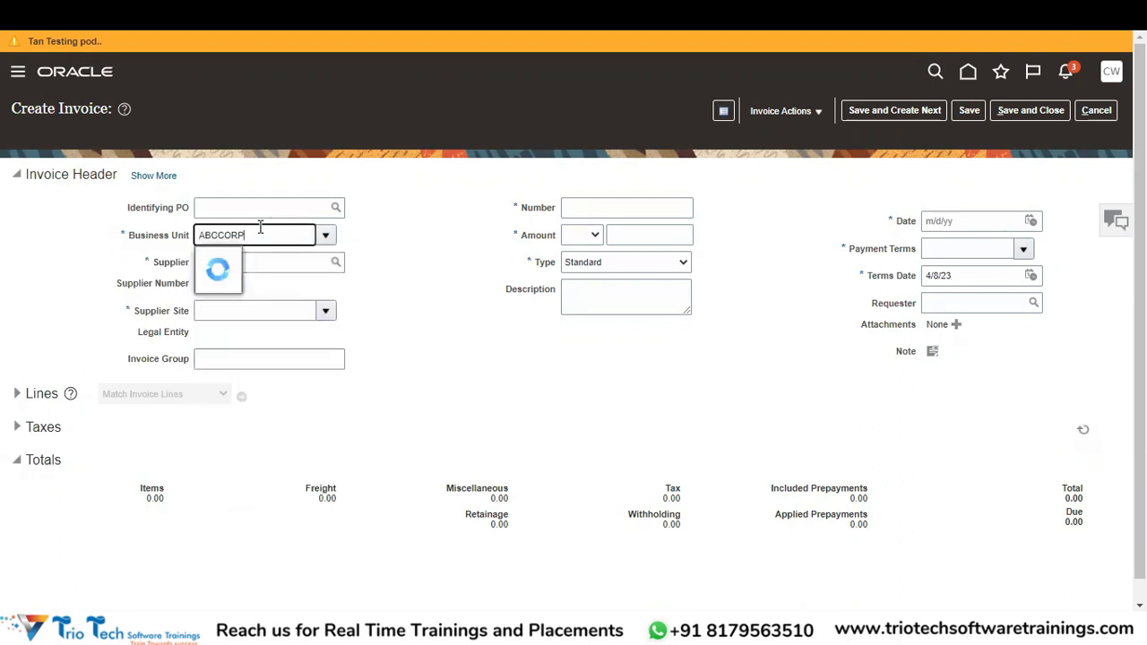
{"action": "left_click", "coordinate": [278, 293]}
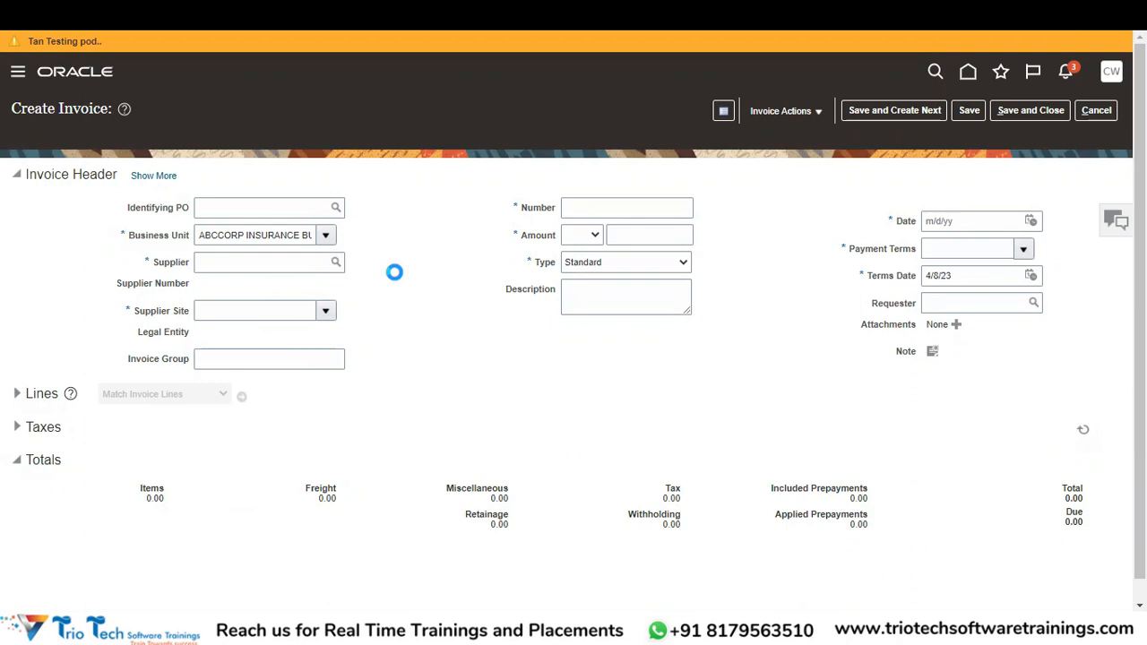
{"action": "left_click", "coordinate": [308, 261]}
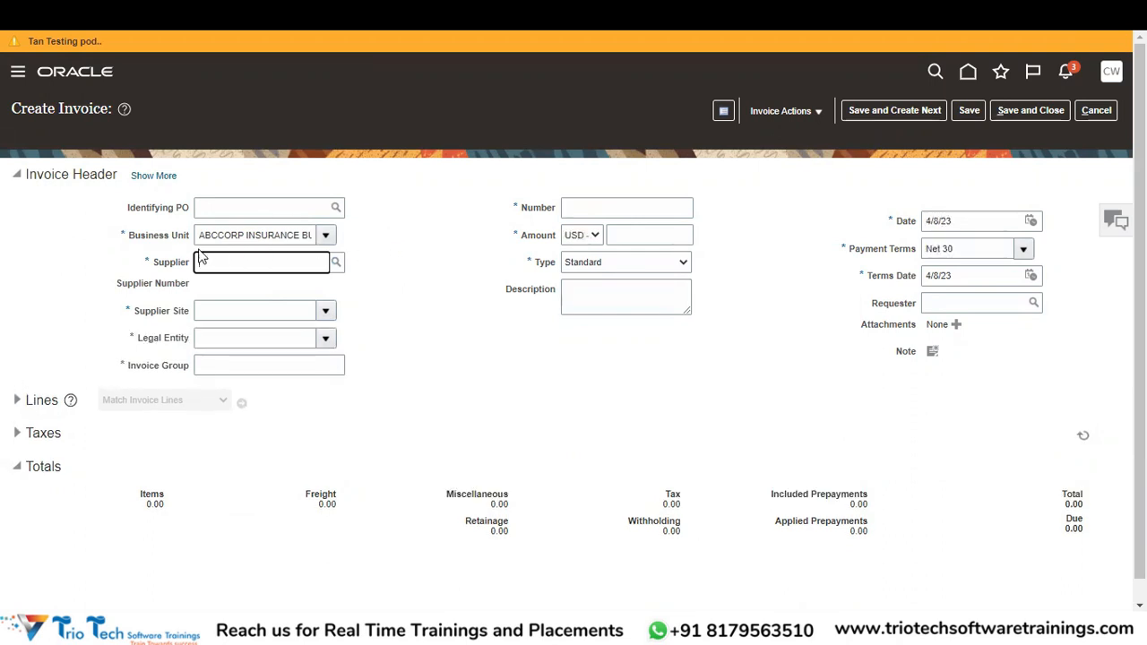
{"action": "left_click", "coordinate": [336, 263]}
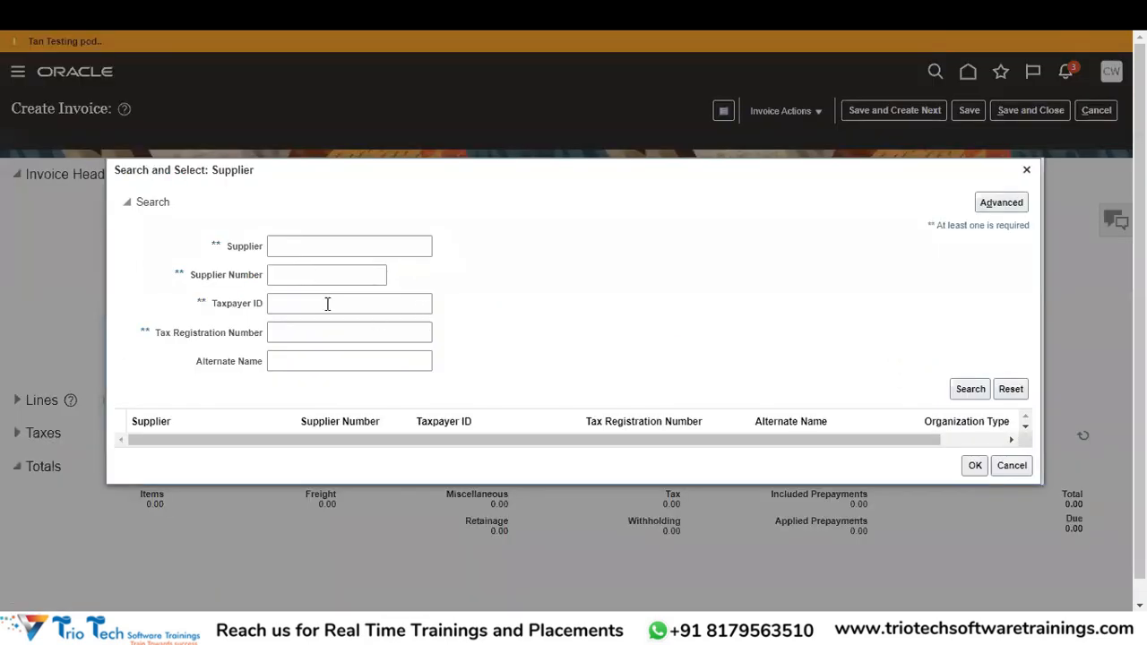
Search suppliers with 'XYZ%' and select XYZ STATIONERIES INC as the invoice supplier.
{"action": "left_click", "coordinate": [306, 250]}
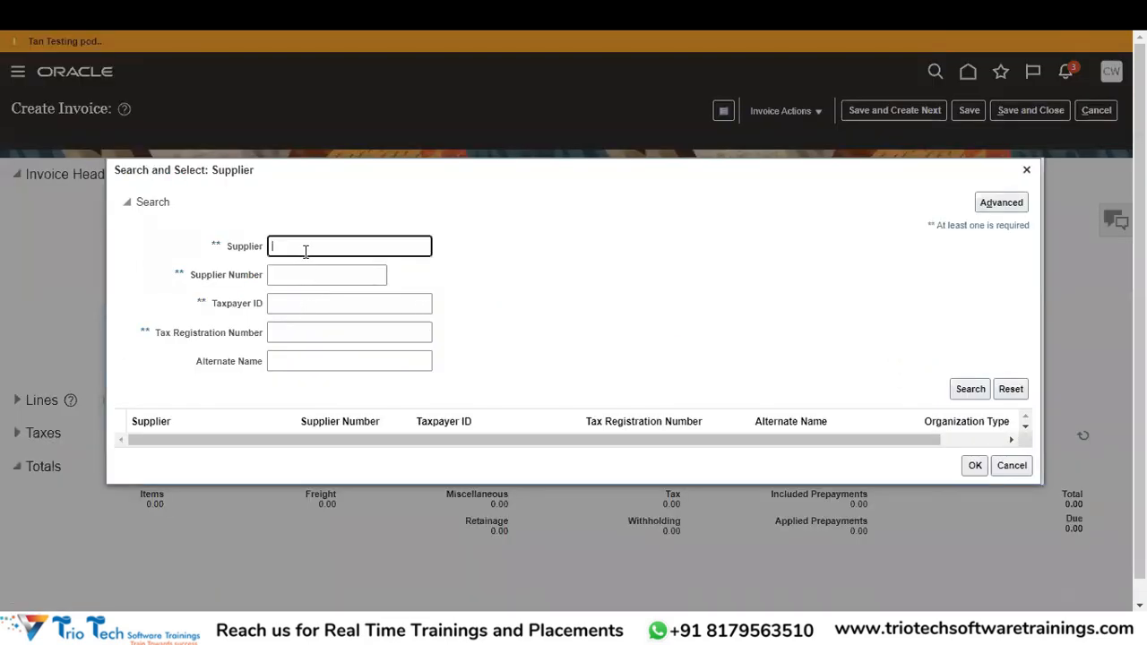
{"action": "type", "text": "XYZ STATIONERY"}
{"action": "key", "text": "Tab"}
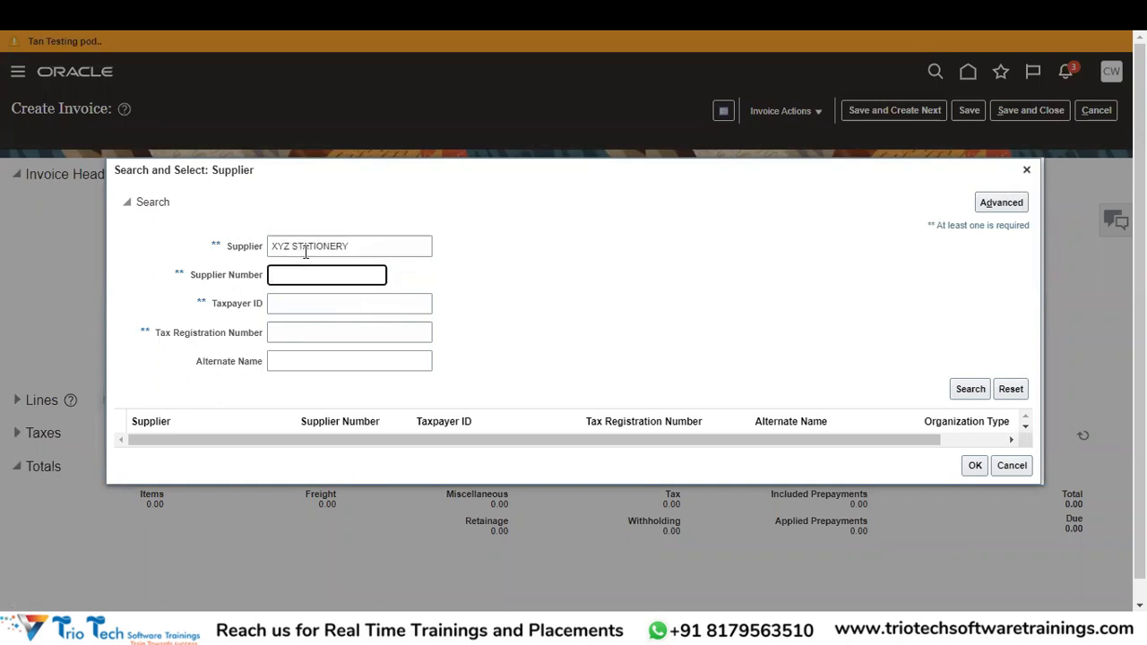
{"action": "left_click", "coordinate": [969, 391]}
{"action": "left_click", "coordinate": [970, 390]}
{"action": "left_click", "coordinate": [367, 246]}
{"action": "key", "text": "BackSpace"}
{"action": "key", "text": "BackSpace"}
{"action": "key", "text": "BackSpace"}
{"action": "key", "text": "BackSpace"}
{"action": "key", "text": "BackSpace"}
{"action": "key", "text": "BackSpace"}
{"action": "key", "text": "BackSpace"}
{"action": "key", "text": "BackSpace"}
{"action": "key", "text": "BackSpace"}
{"action": "key", "text": "BackSpace"}
{"action": "key", "text": "BackSpace"}
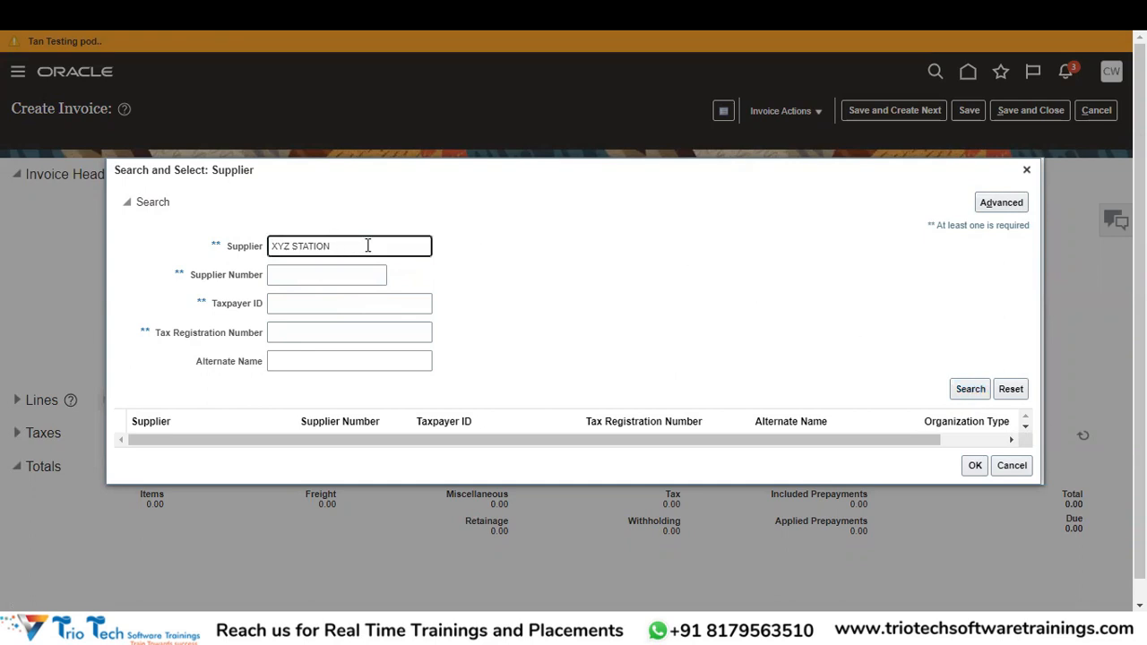
{"action": "type", "text": "%"}
{"action": "left_click", "coordinate": [981, 393]}
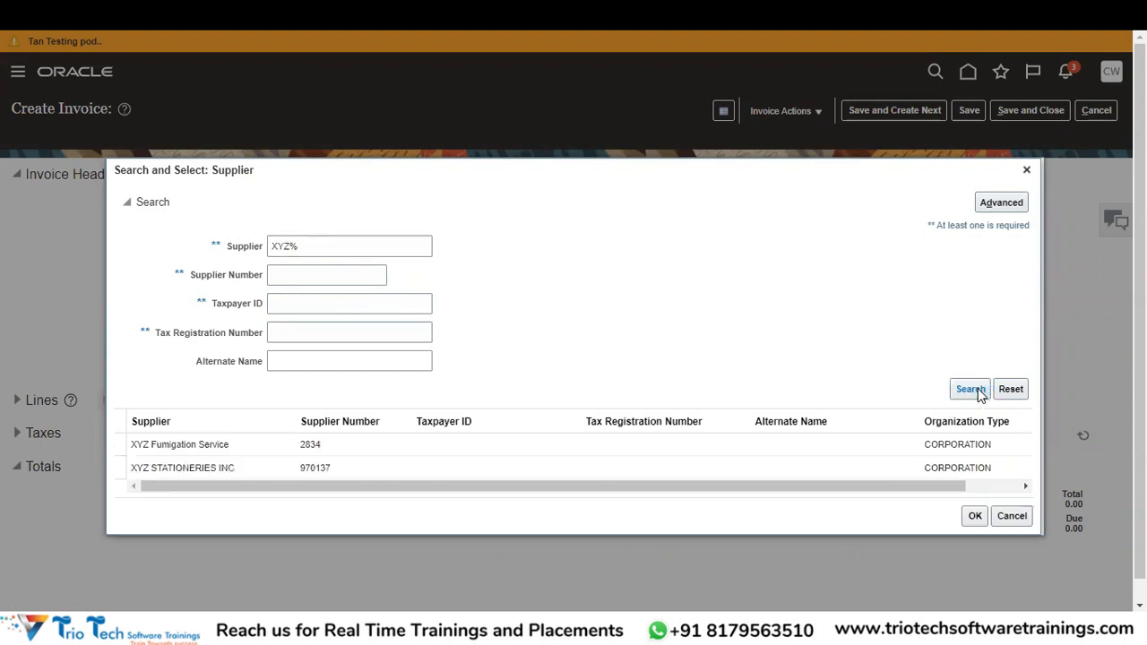
{"action": "left_click", "coordinate": [239, 472]}
{"action": "left_click", "coordinate": [975, 517]}
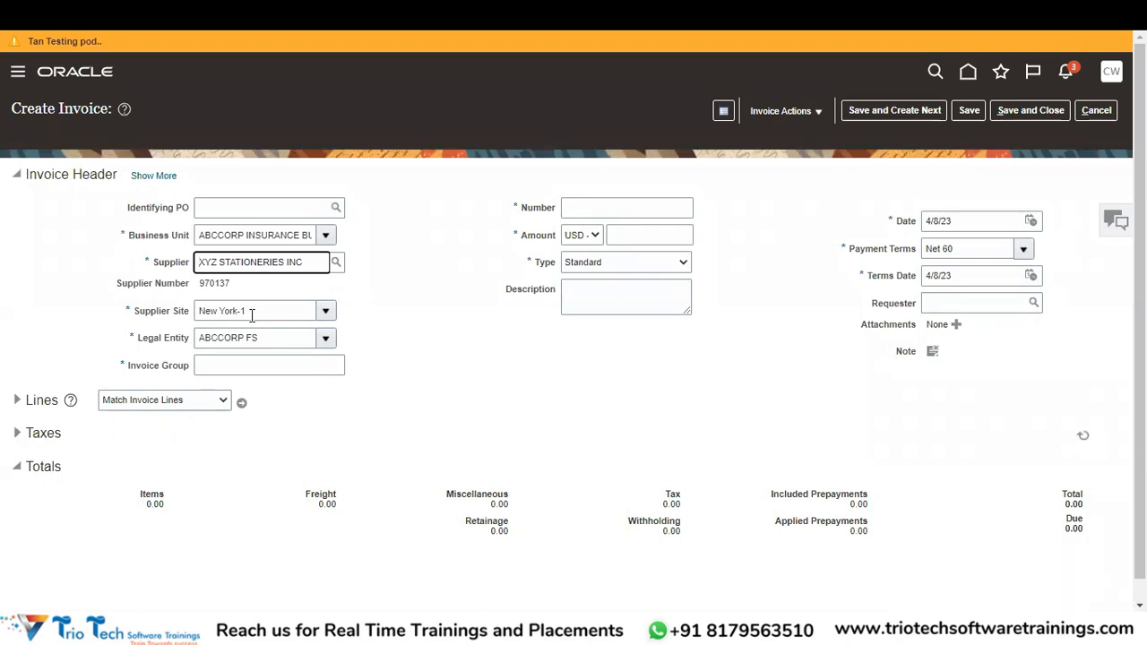
Pick New York-1 as the supplier site for XYZ STATIONERIES INC.
{"action": "left_click", "coordinate": [326, 311]}
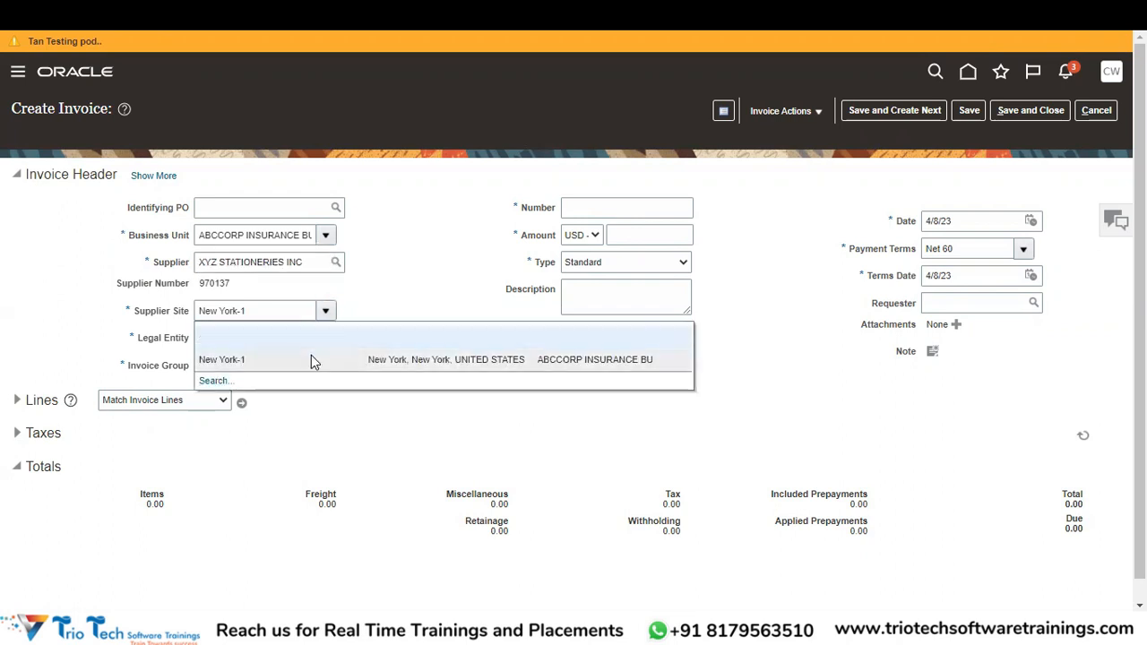
{"action": "left_click", "coordinate": [428, 304]}
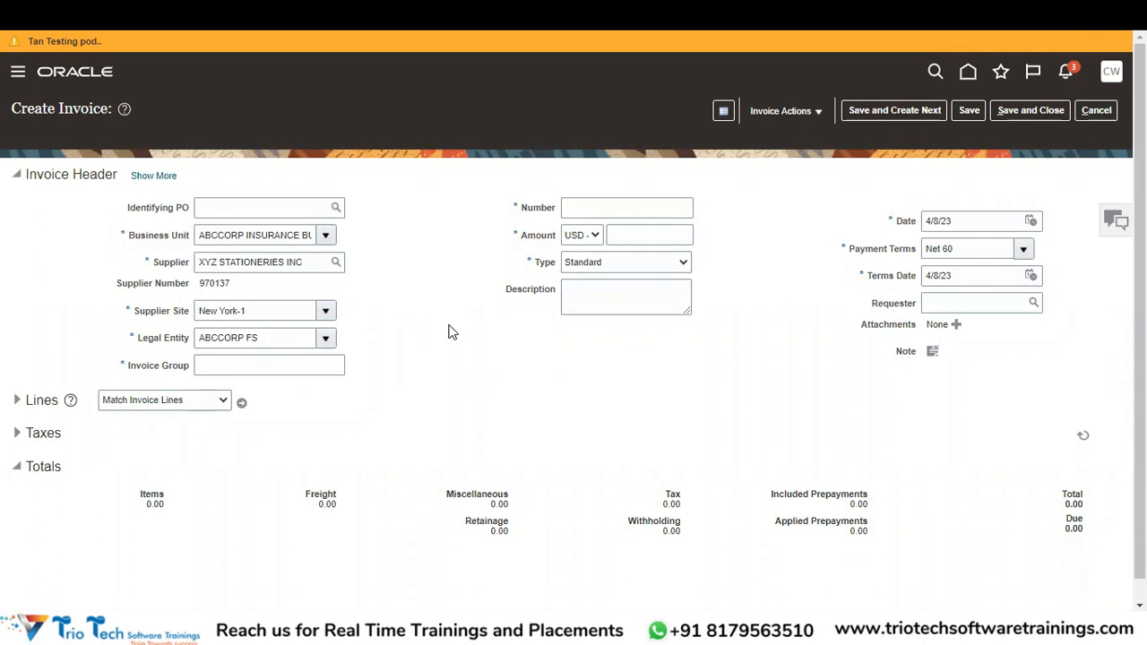
Enter ABCINSUBUAPR23 in the Invoice Group field.
{"action": "left_click", "coordinate": [242, 369]}
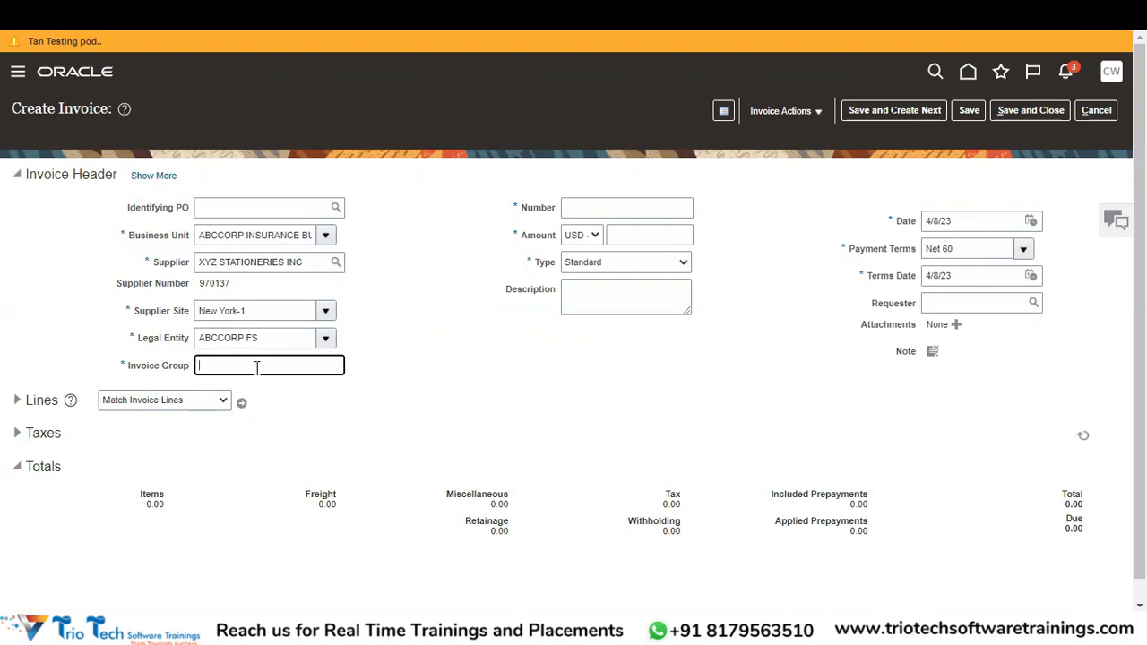
{"action": "left_click", "coordinate": [273, 368]}
{"action": "type", "text": "ABCINSUBUAPR"}
{"action": "type", "text": "23"}
{"action": "key", "text": "Tab"}
{"action": "left_click", "coordinate": [299, 362]}
{"action": "left_click_drag", "start_coordinate": [301, 362], "coordinate": [172, 378]}
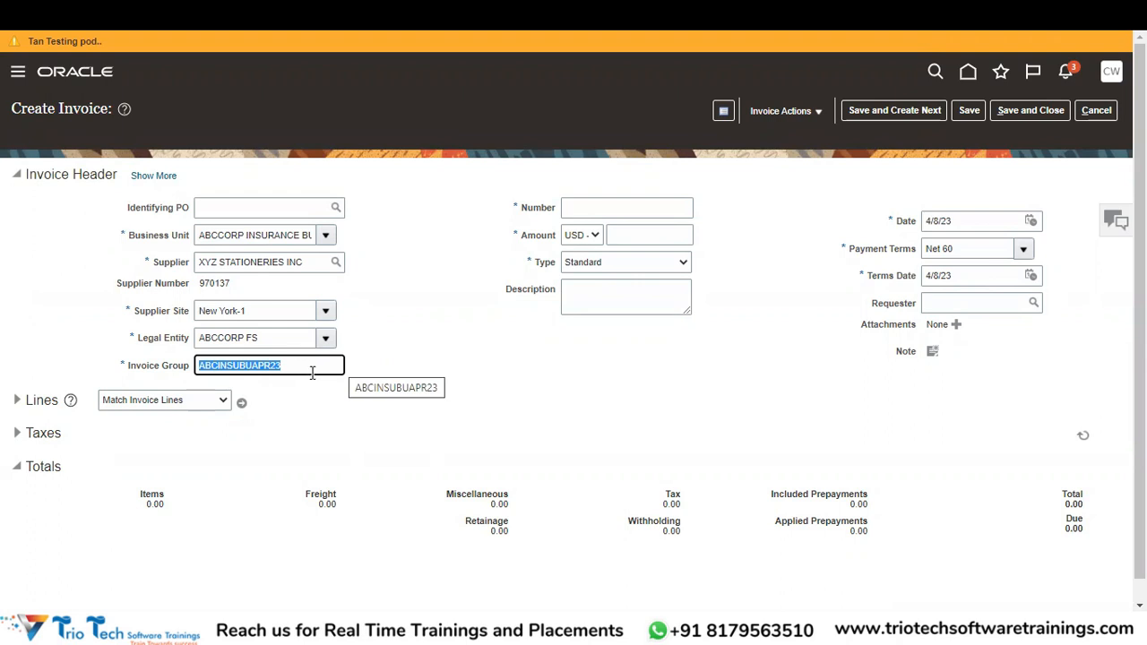
{"action": "left_click", "coordinate": [585, 207]}
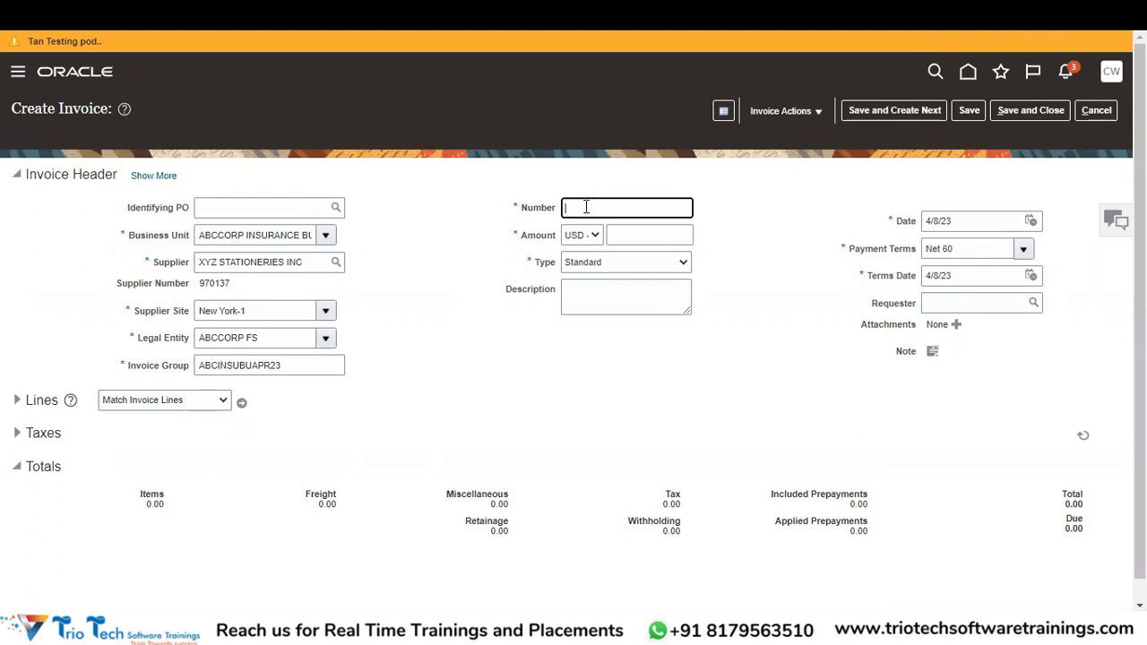
Enter invoice number INVTEST201 and an amount of 1000, giving 1,000.00 USD due.
{"action": "type", "text": "INVTEST201"}
{"action": "key", "text": "Tab"}
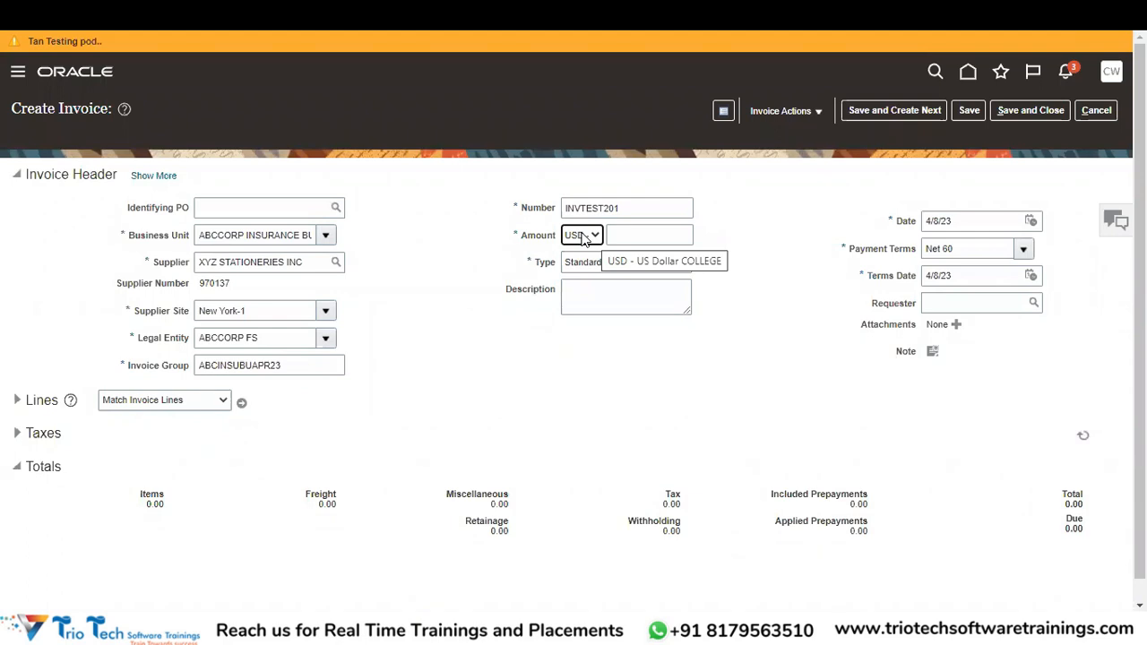
{"action": "left_click", "coordinate": [648, 234]}
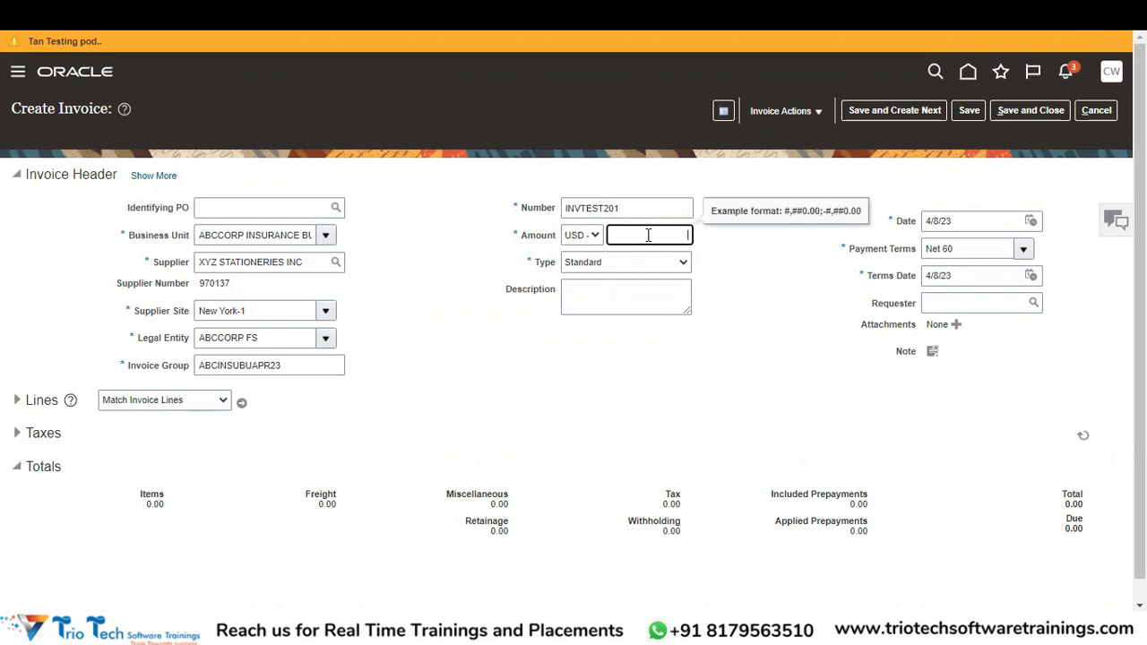
{"action": "type", "text": "1000"}
{"action": "key", "text": "Tab"}
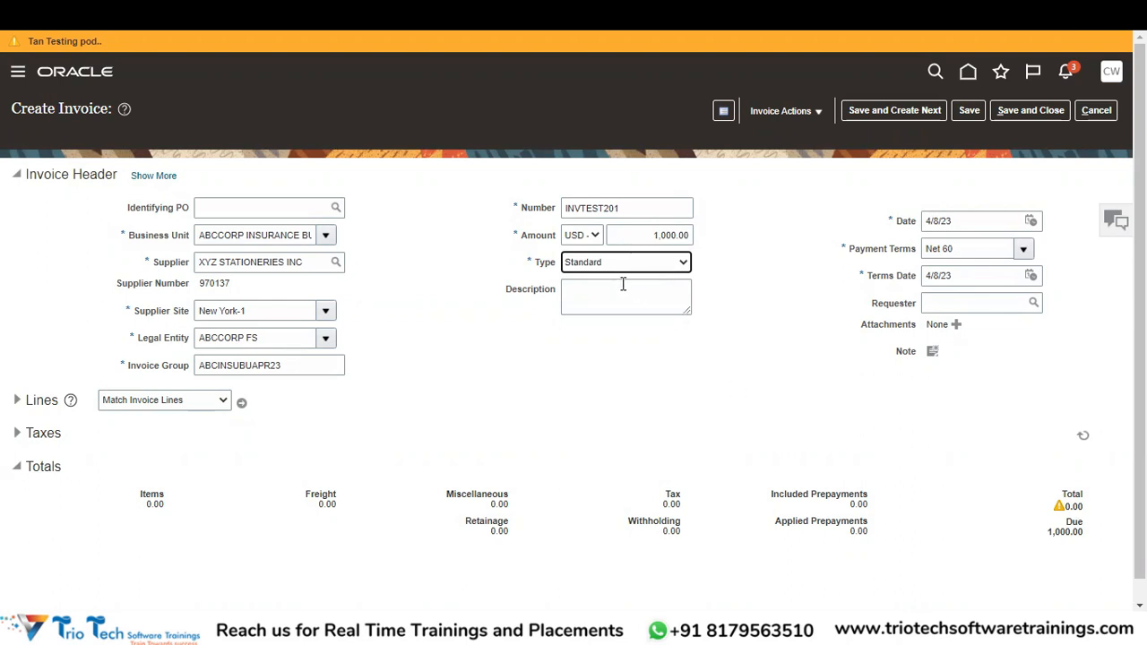
{"action": "left_click", "coordinate": [597, 265]}
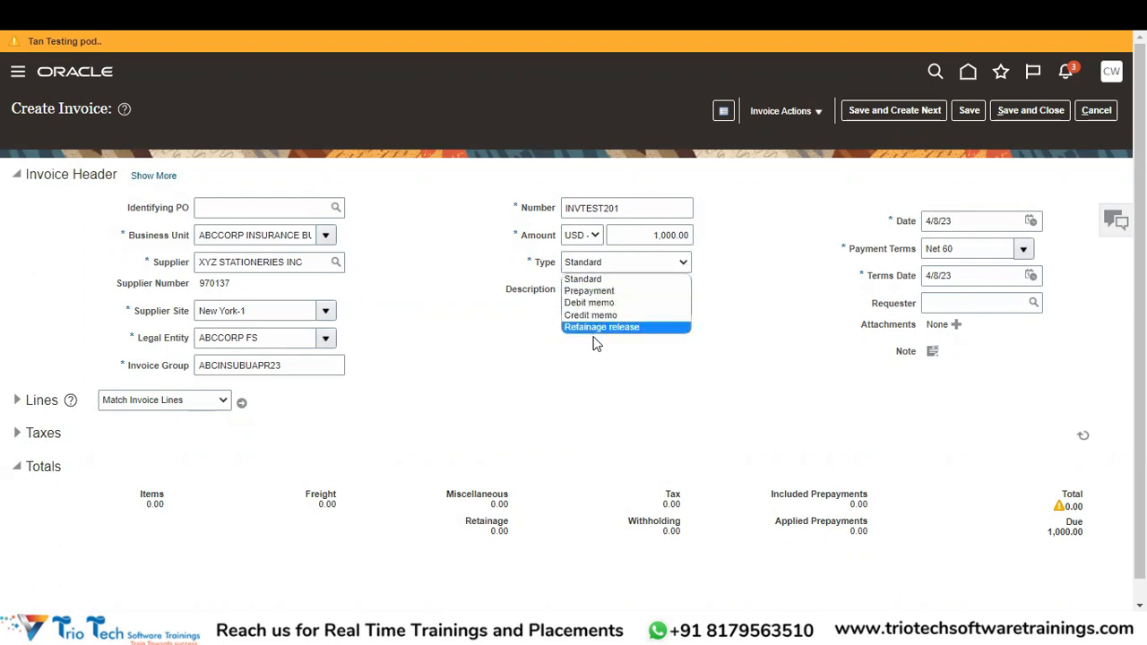
{"action": "left_click", "coordinate": [591, 280]}
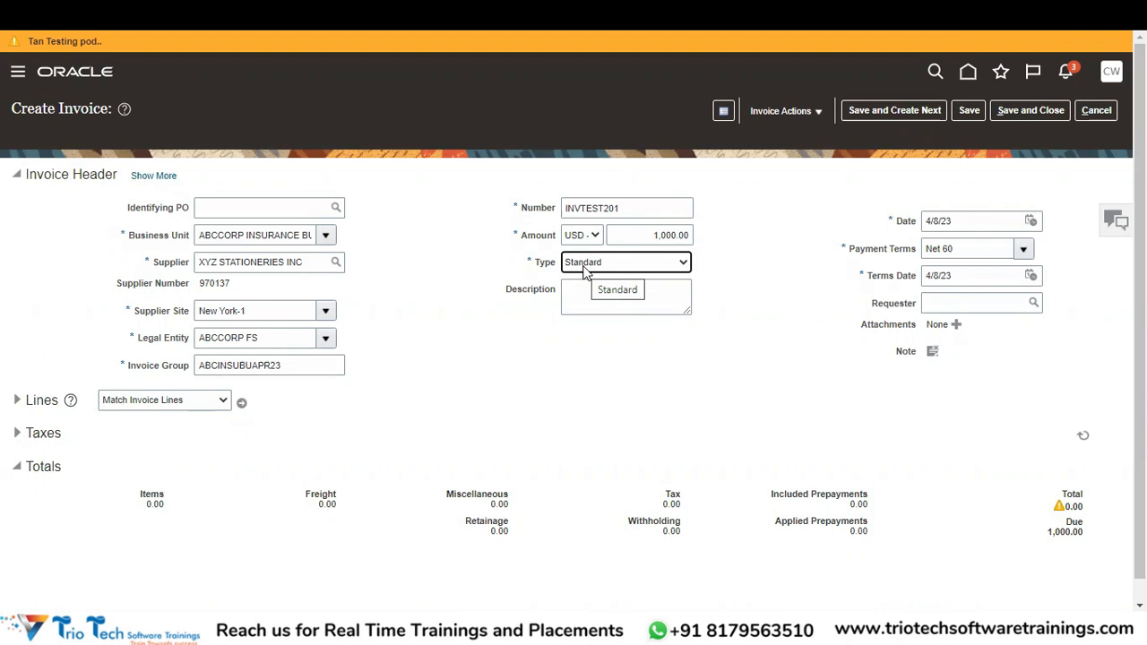
{"action": "left_click", "coordinate": [585, 272]}
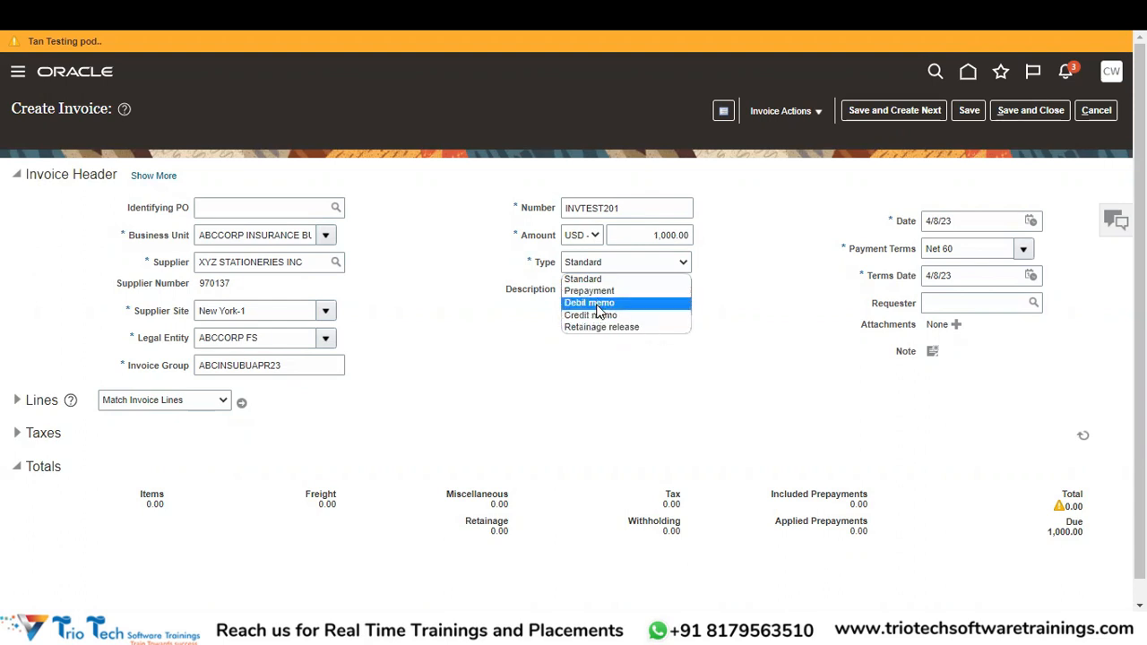
{"action": "left_click", "coordinate": [792, 287]}
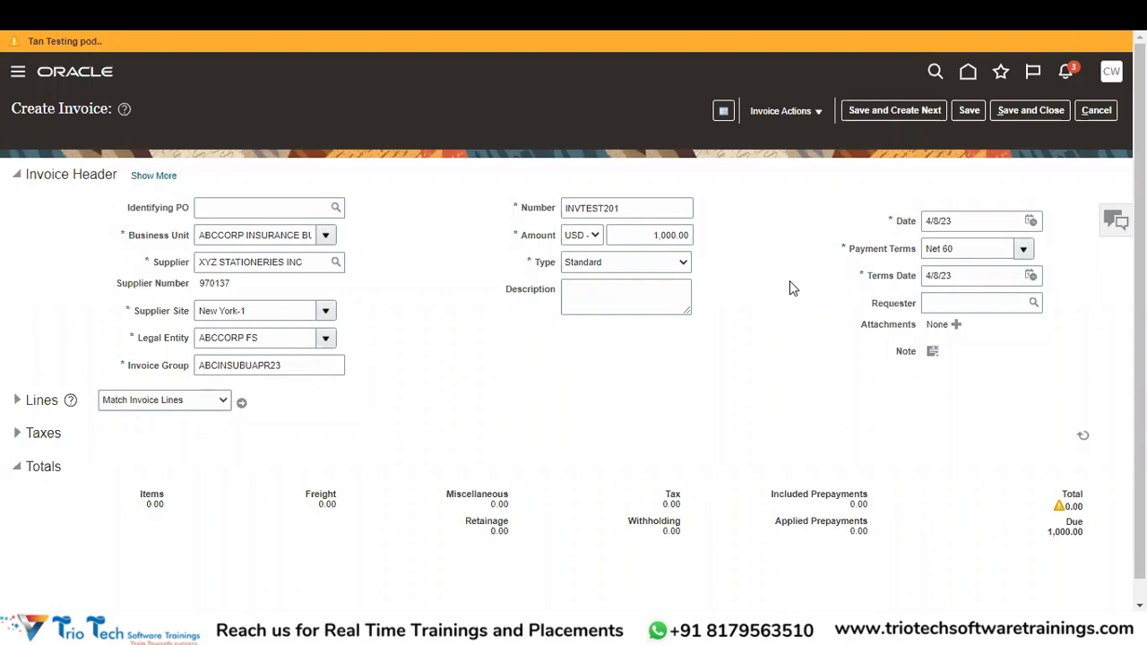
{"action": "left_click", "coordinate": [639, 258]}
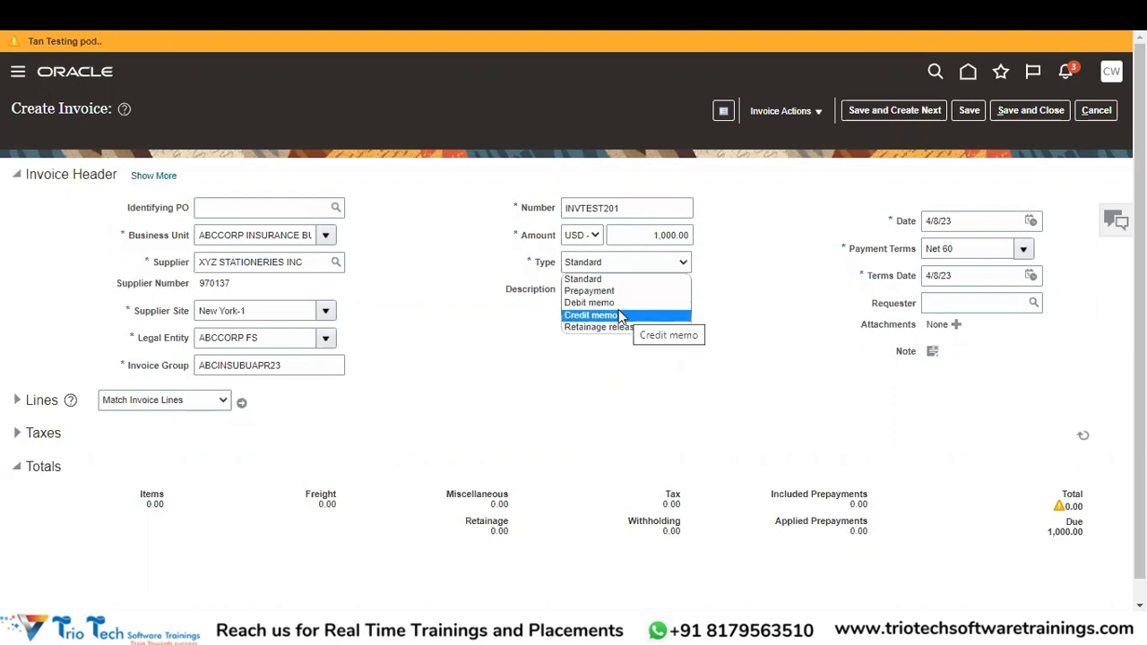
{"action": "left_click", "coordinate": [754, 303]}
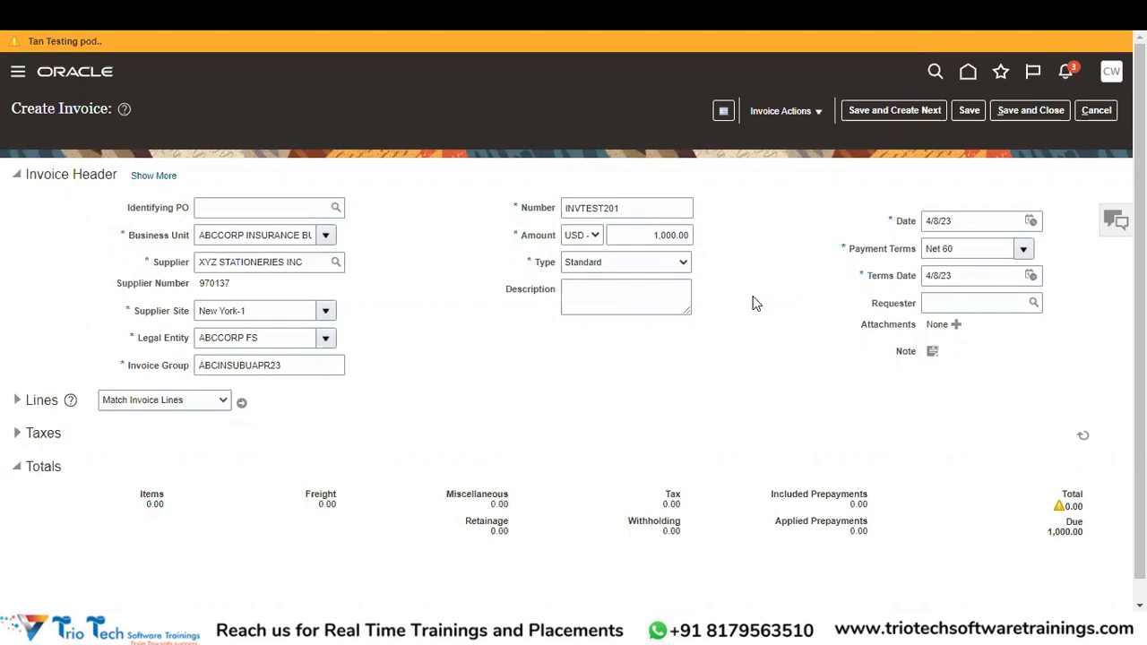
{"action": "left_click", "coordinate": [683, 262]}
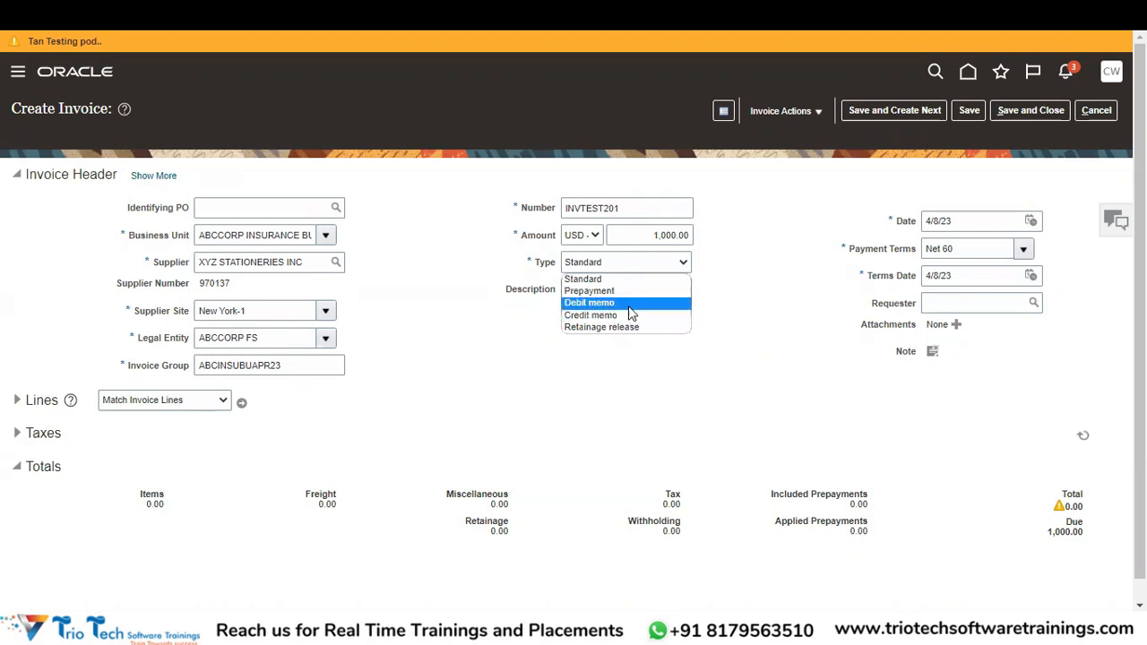
{"action": "left_click", "coordinate": [715, 312]}
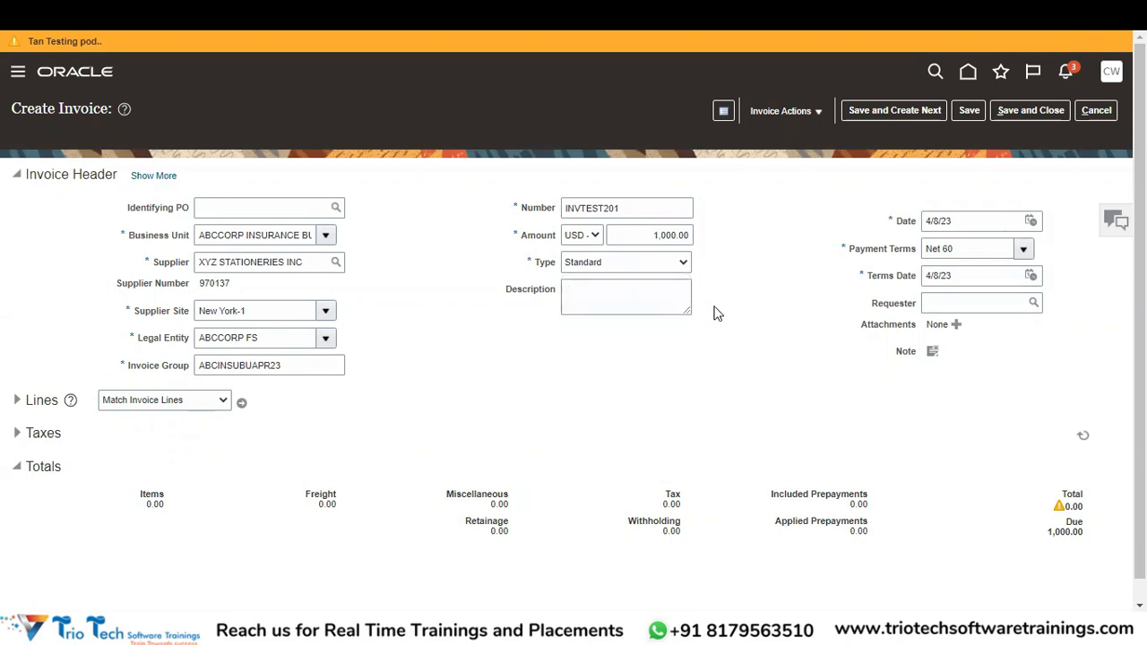
{"action": "left_click", "coordinate": [669, 263]}
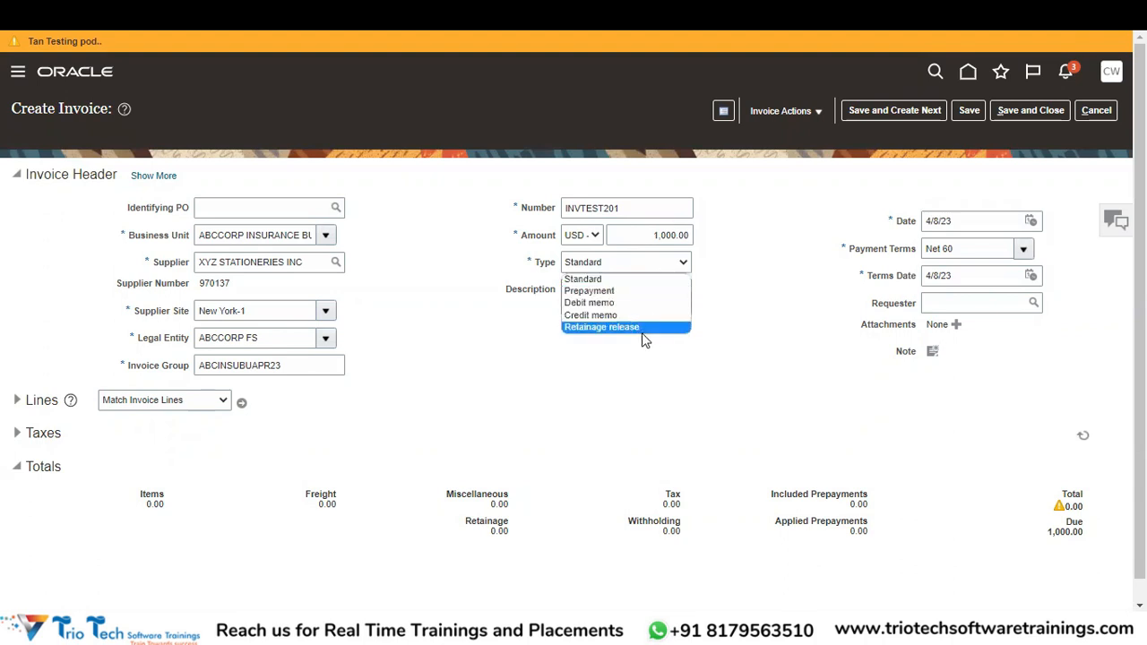
{"action": "left_click", "coordinate": [773, 333]}
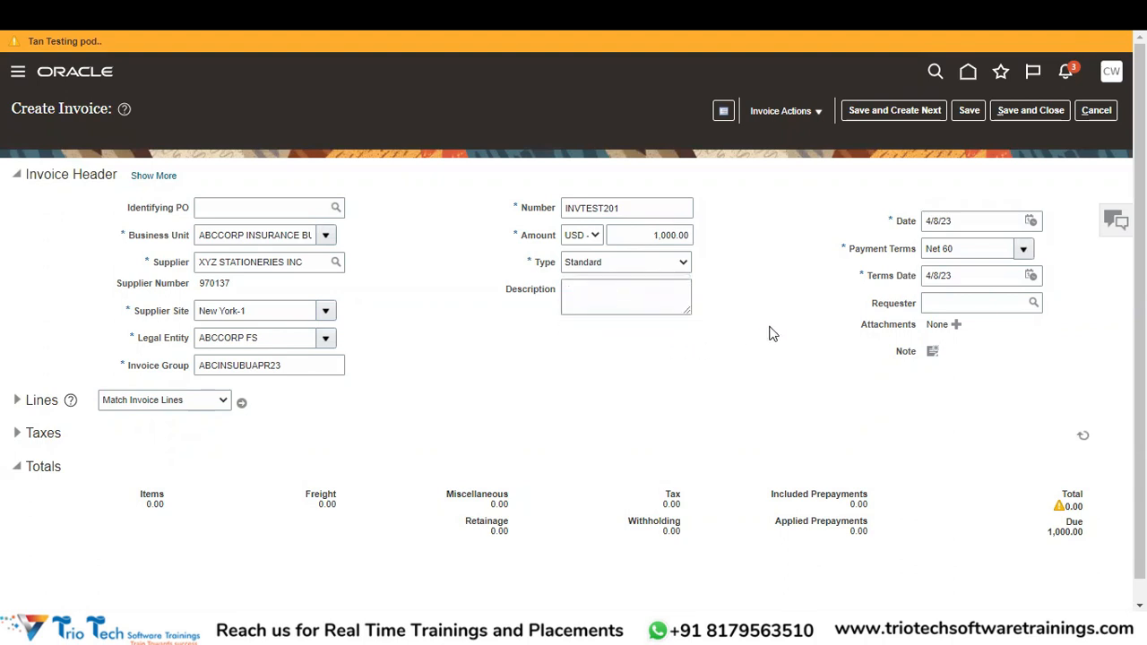
{"action": "left_click", "coordinate": [634, 265]}
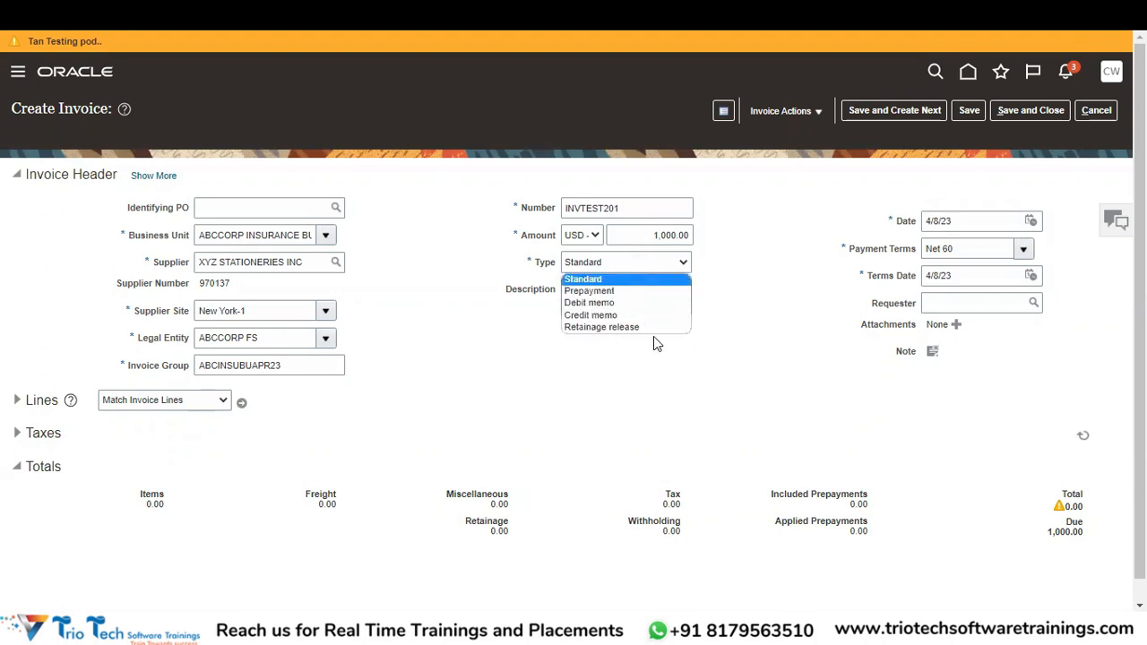
{"action": "left_click", "coordinate": [729, 379]}
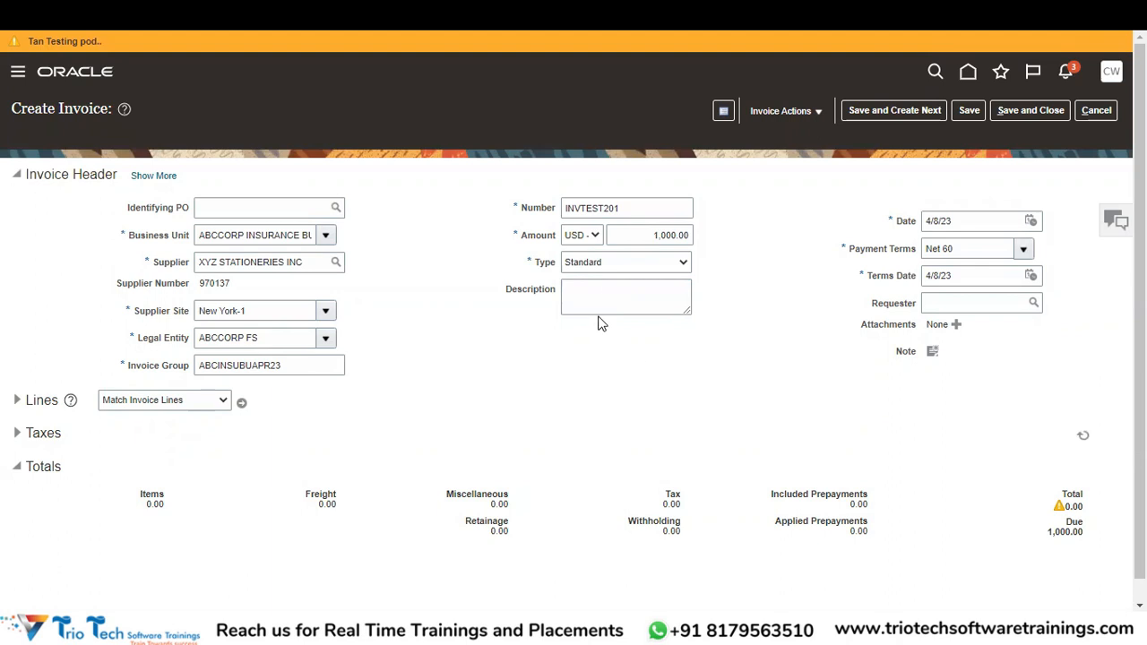
{"action": "left_click", "coordinate": [659, 303]}
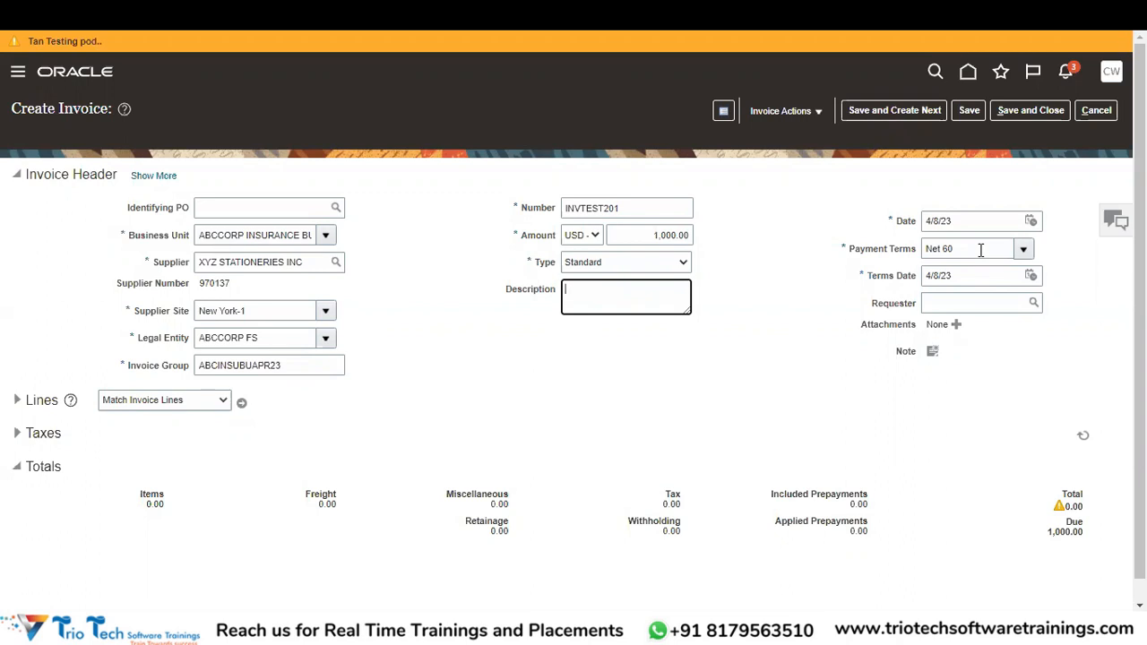
Keep Net 60 payment terms, then show the full invoice header and its accounting details (date 4/8/23).
{"action": "left_click", "coordinate": [1022, 250]}
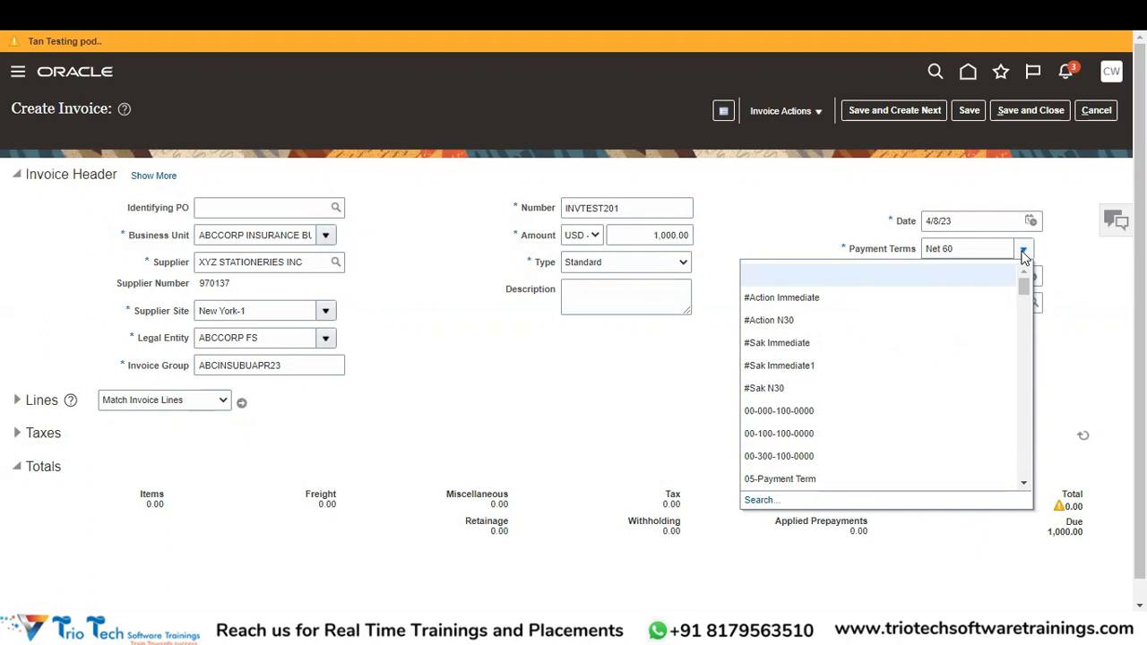
{"action": "left_click", "coordinate": [1083, 453]}
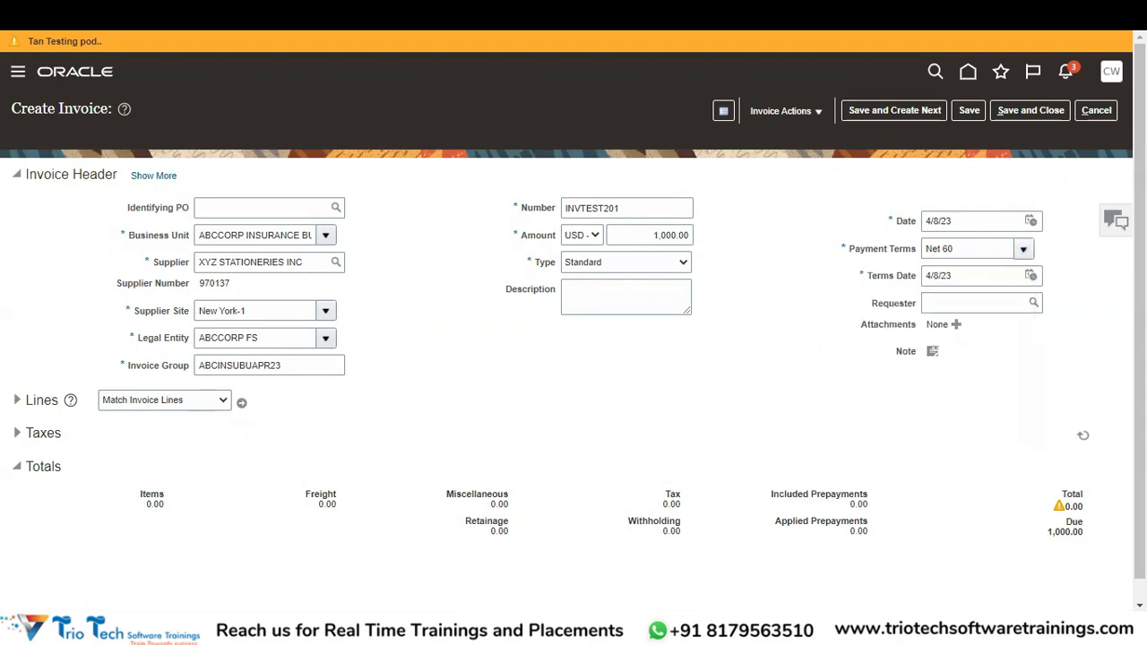
{"action": "left_click", "coordinate": [946, 275]}
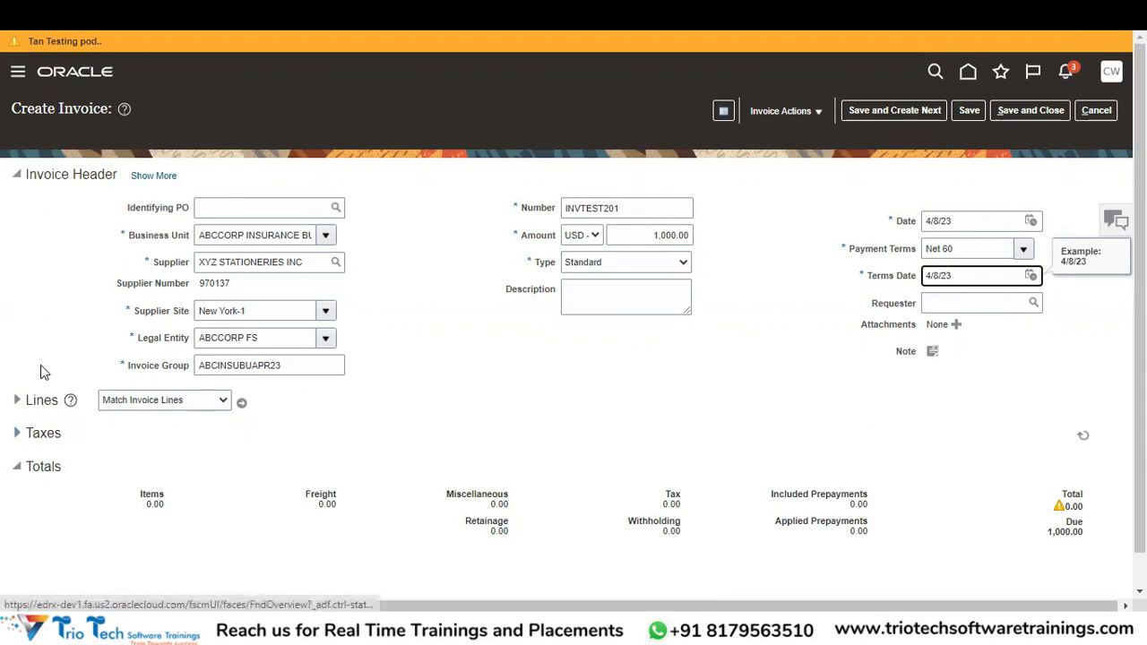
{"action": "left_click", "coordinate": [152, 175]}
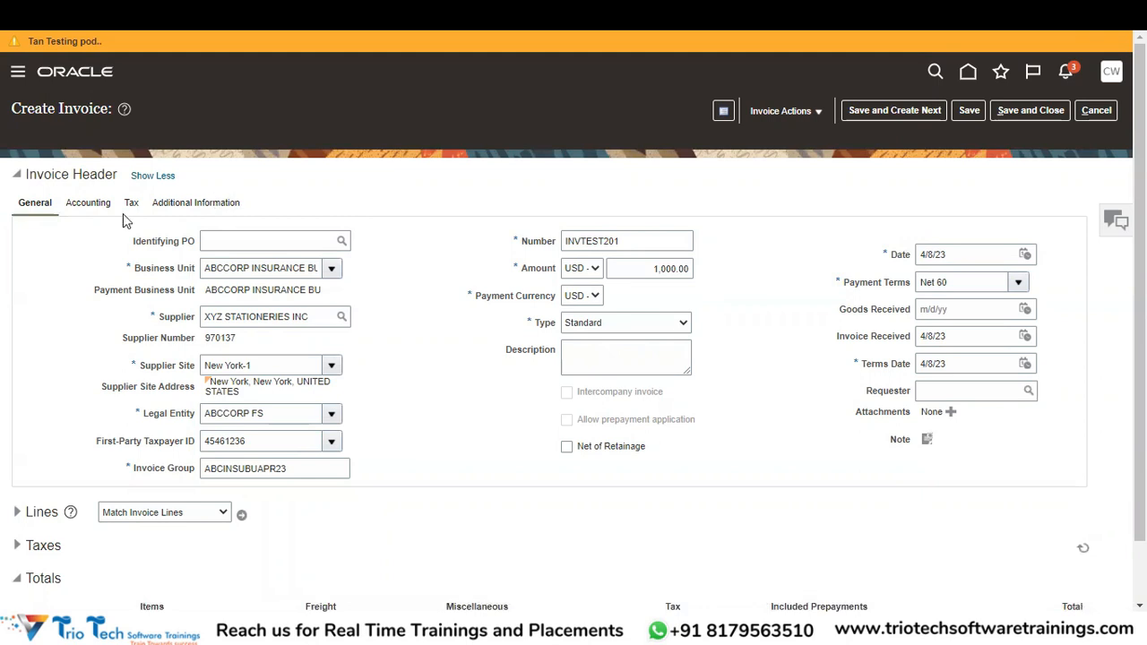
{"action": "left_click", "coordinate": [92, 208]}
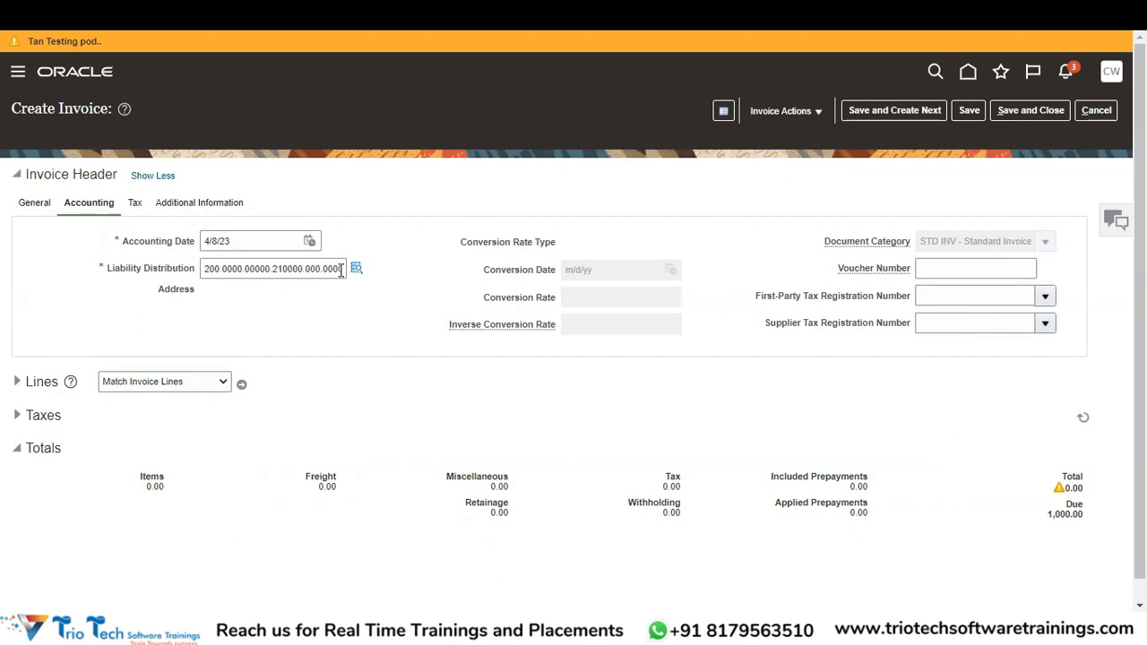
Review the liability distribution 200.0000.00000.210000 and document category, then return to the General header details.
{"action": "left_click", "coordinate": [292, 269]}
{"action": "left_click_drag", "start_coordinate": [292, 269], "coordinate": [179, 266]}
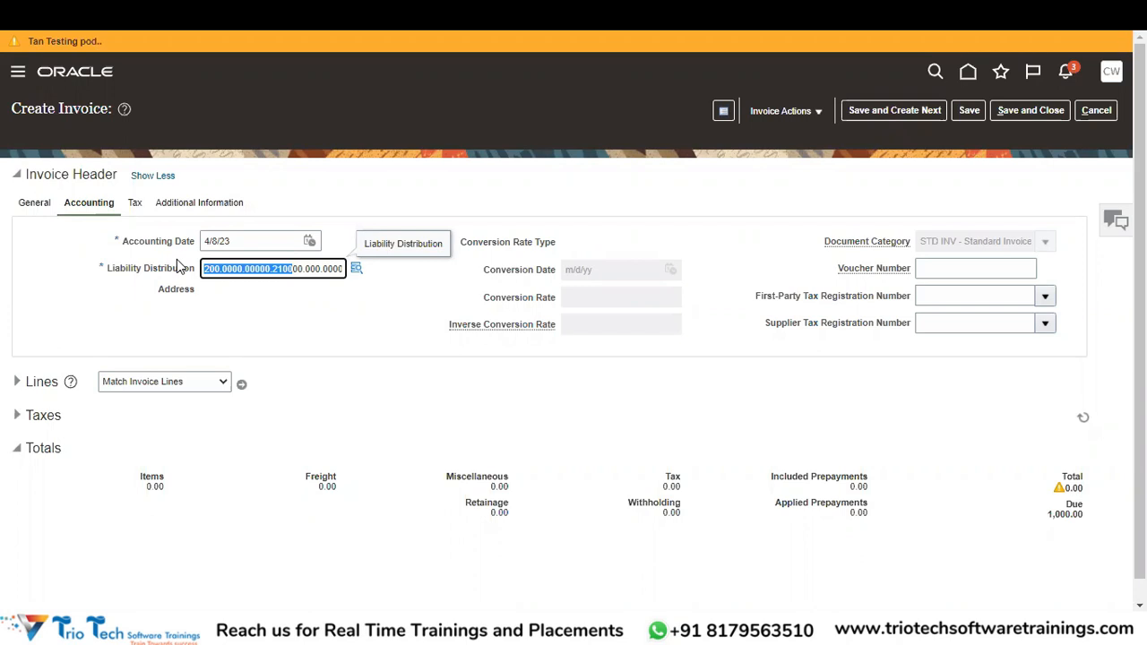
{"action": "left_click", "coordinate": [344, 291]}
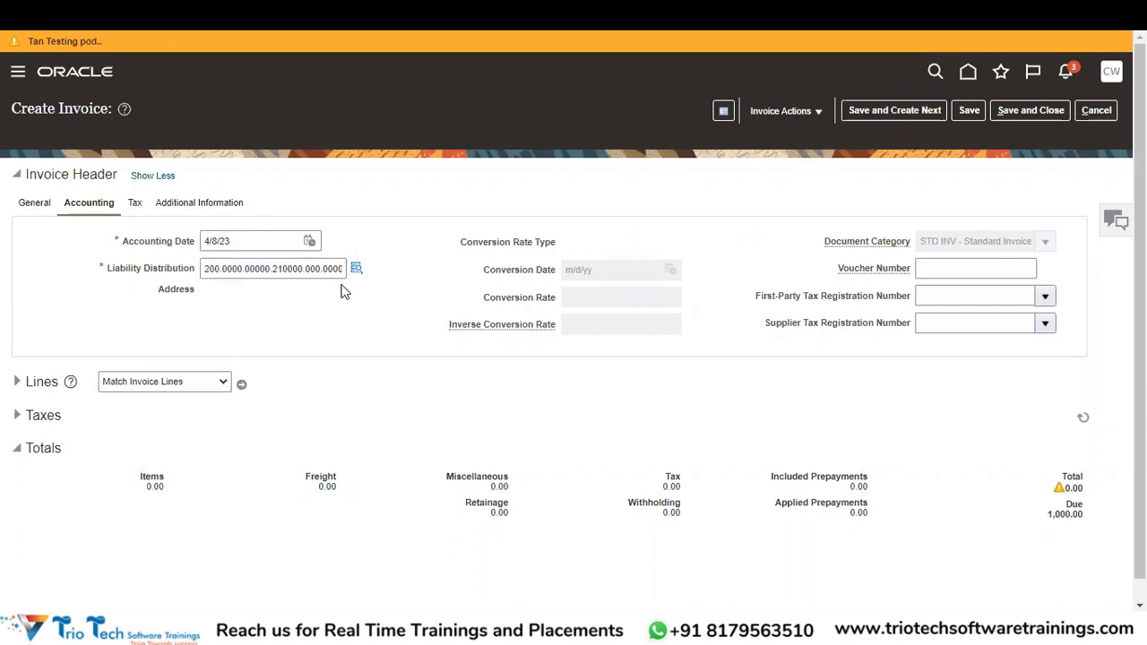
{"action": "left_click_drag", "start_coordinate": [891, 250], "coordinate": [879, 249]}
{"action": "left_click", "coordinate": [880, 248]}
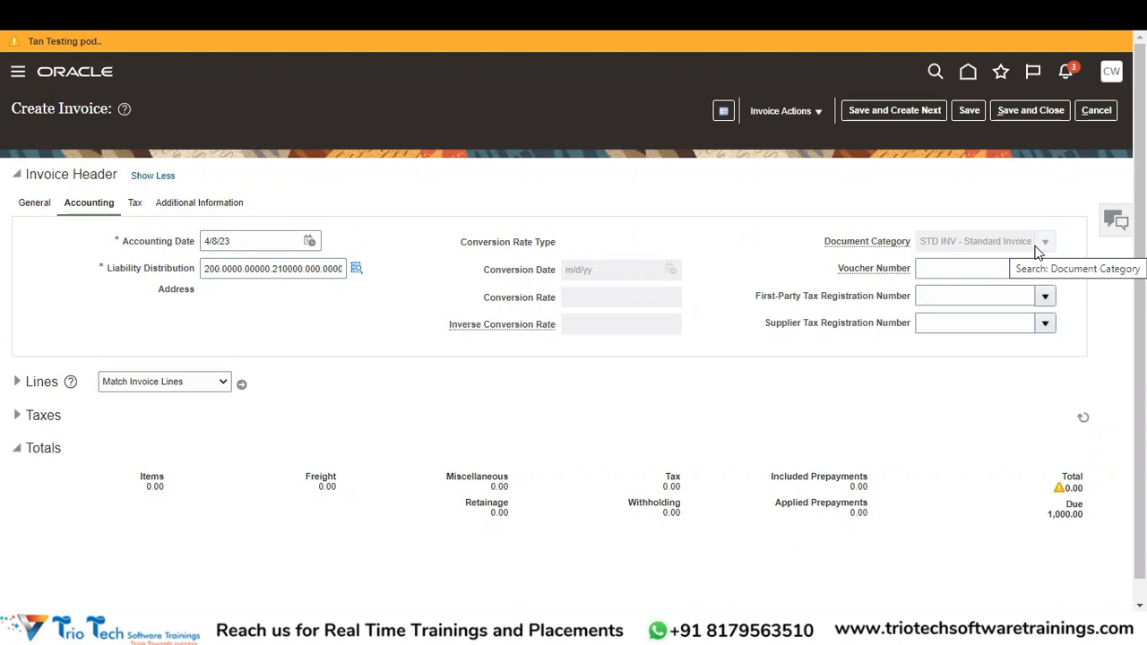
{"action": "left_click", "coordinate": [42, 204]}
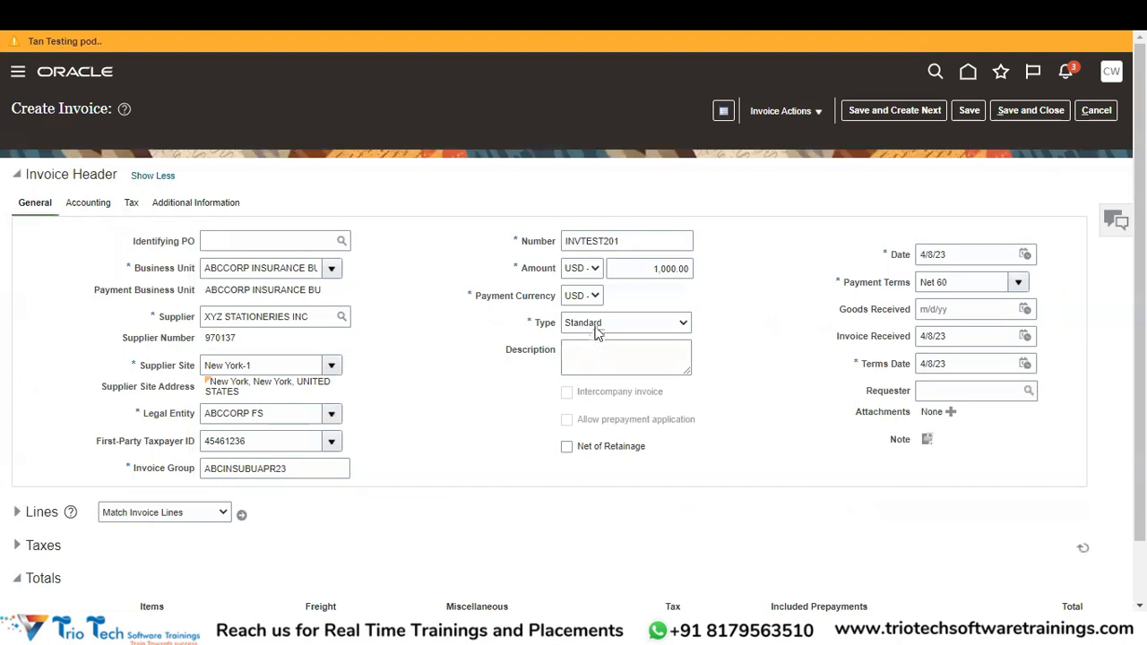
{"action": "left_click", "coordinate": [192, 203]}
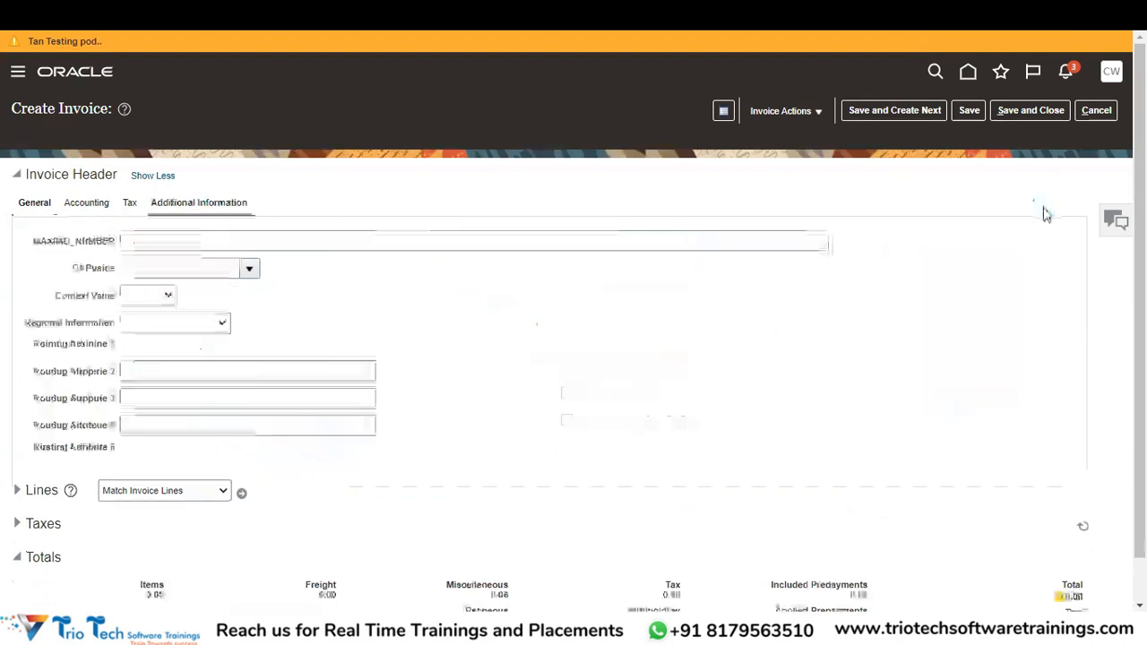
{"action": "left_click", "coordinate": [81, 209]}
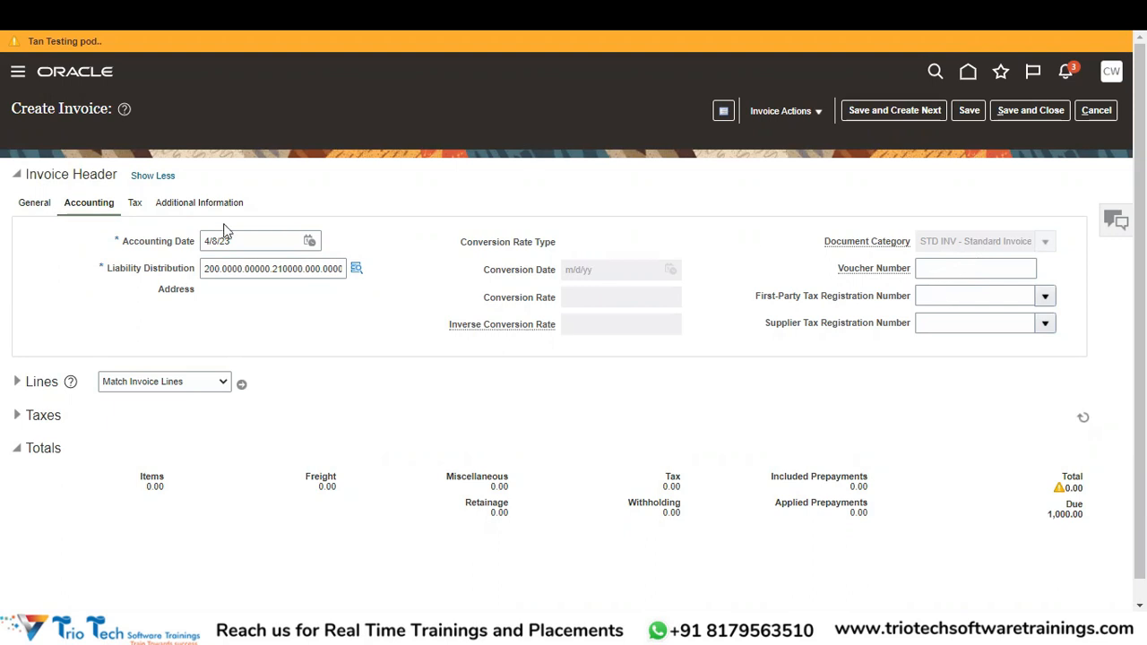
{"action": "left_click", "coordinate": [33, 206]}
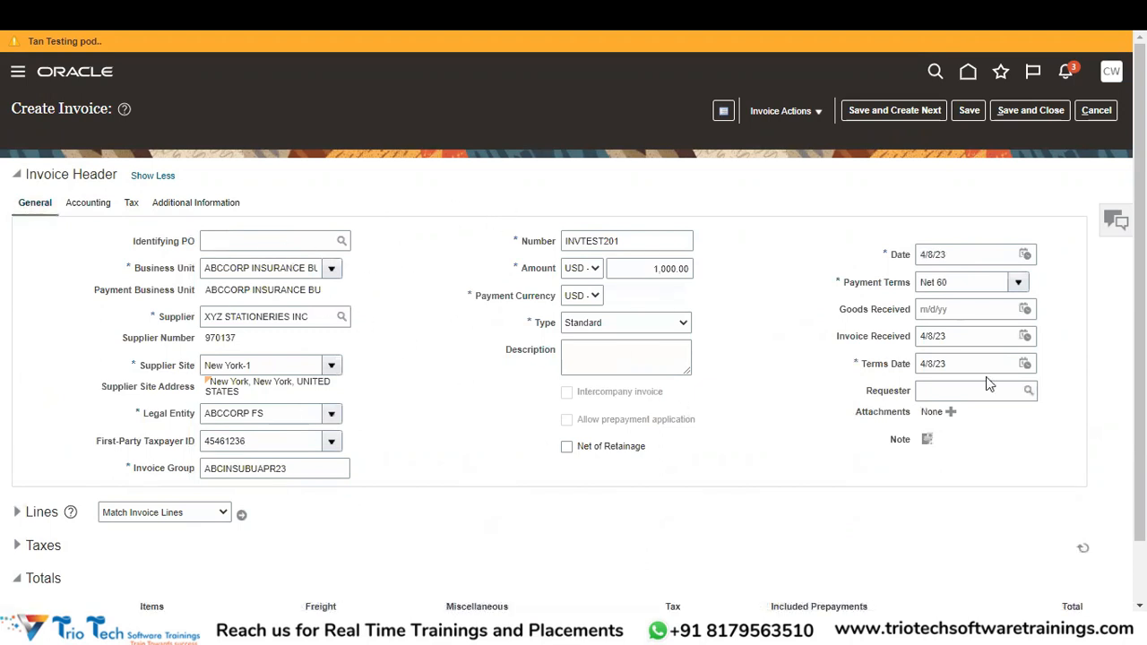
{"action": "scroll", "coordinate": [986, 377], "scroll_direction": "down", "scroll_amount": 2}
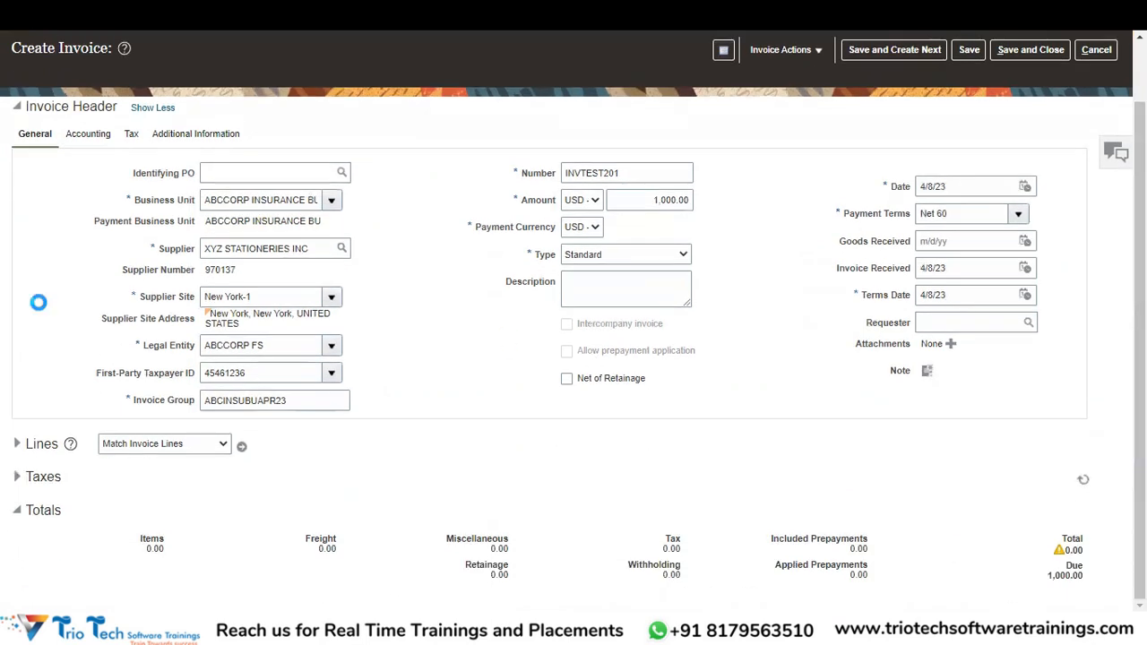
Expand the invoice lines and set line 1 to type Item with amount 400.00.
{"action": "left_click", "coordinate": [17, 444]}
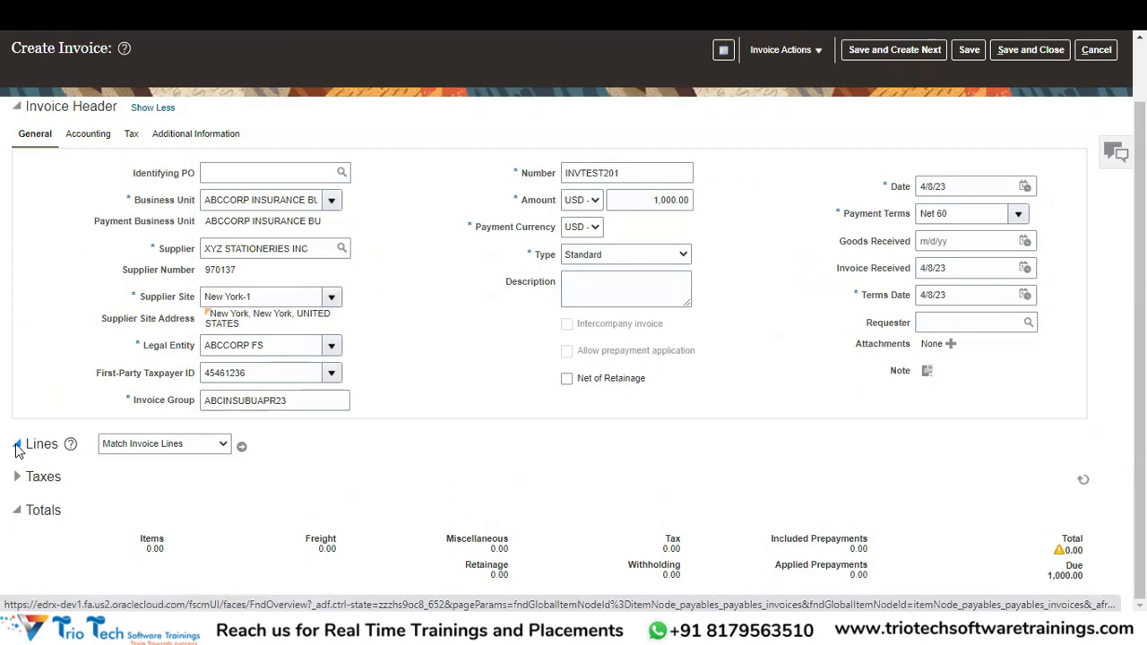
{"action": "scroll", "coordinate": [868, 327], "scroll_direction": "down", "scroll_amount": 3}
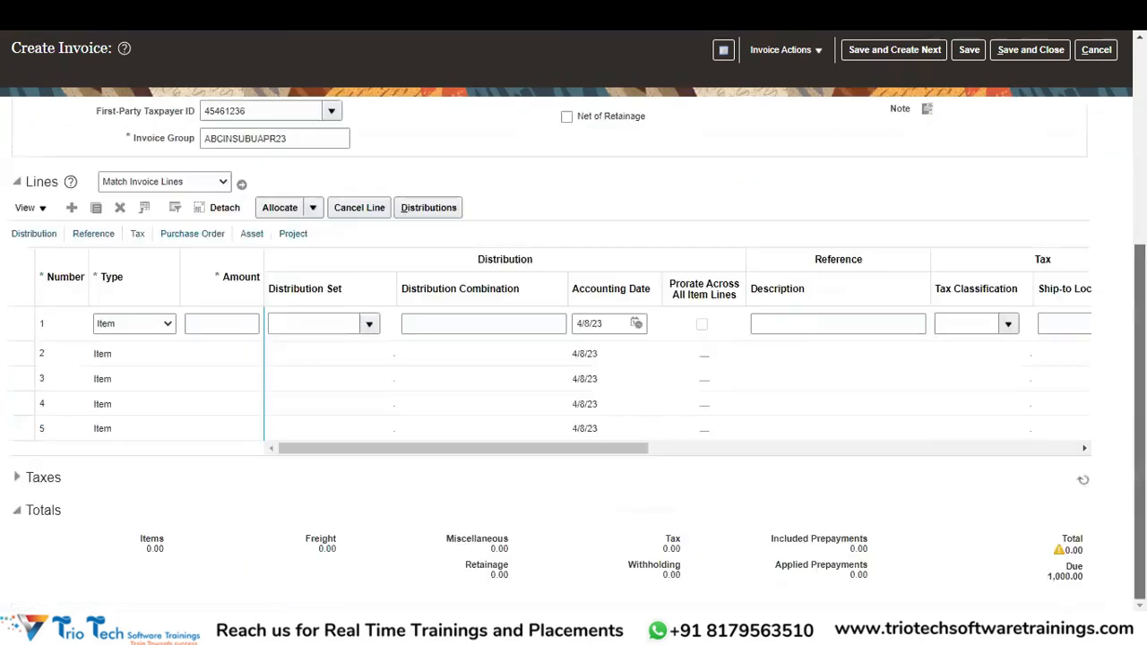
{"action": "left_click", "coordinate": [151, 328]}
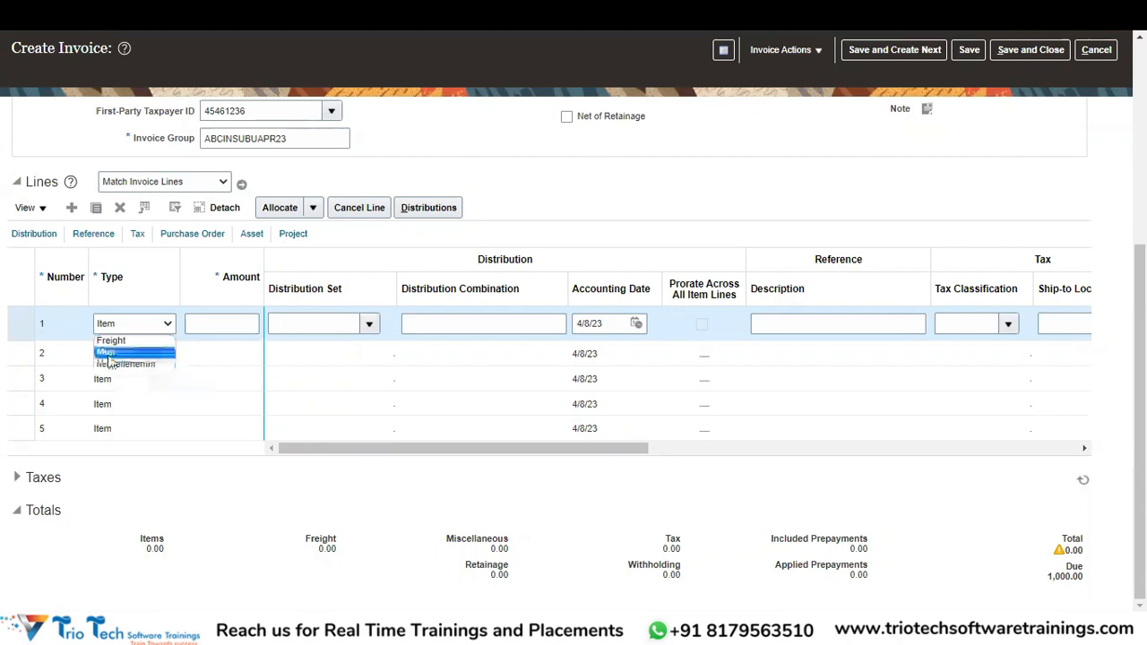
{"action": "left_click", "coordinate": [107, 354]}
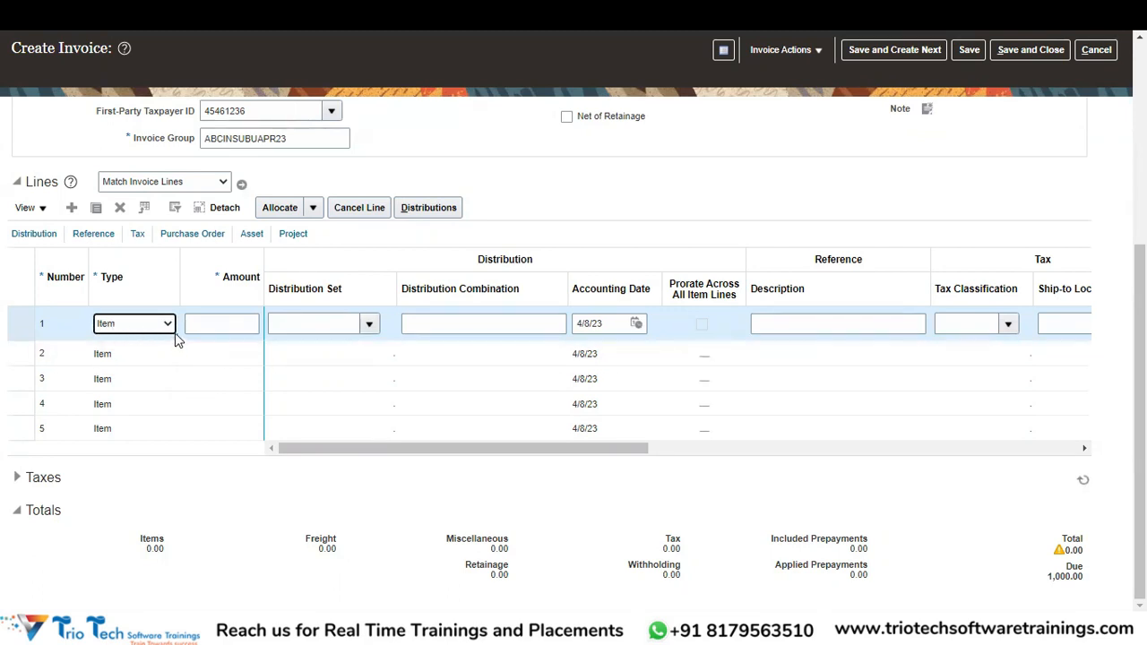
{"action": "left_click", "coordinate": [221, 323]}
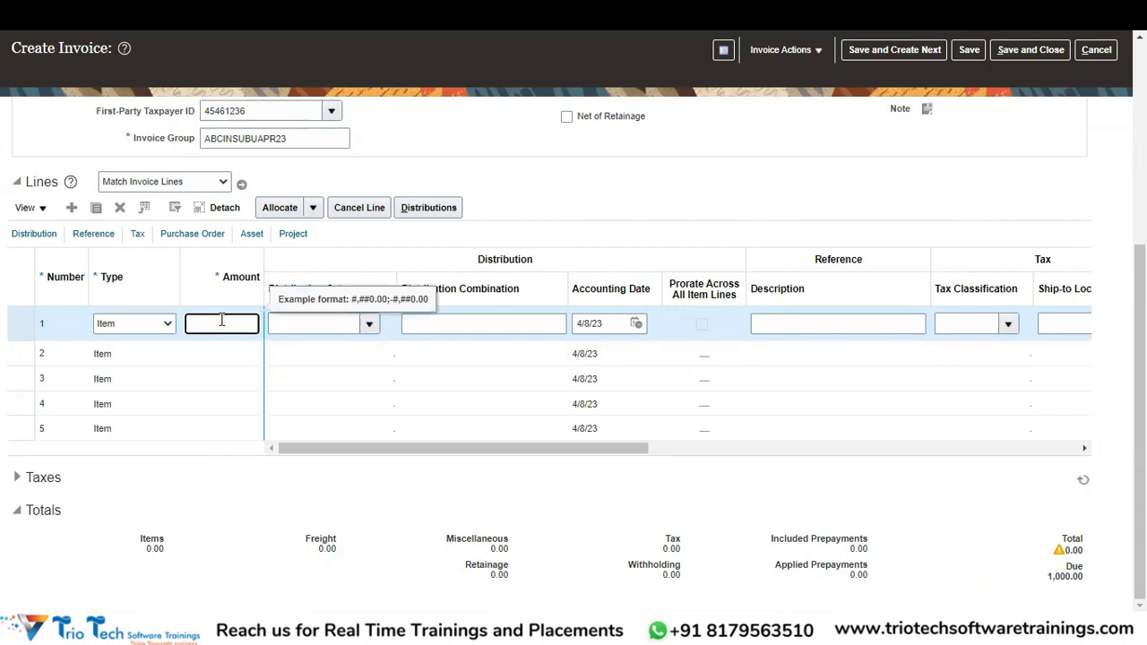
{"action": "type", "text": "100"}
{"action": "key", "text": "BackSpace"}
{"action": "key", "text": "BackSpace"}
{"action": "key", "text": "BackSpace"}
{"action": "type", "text": "400"}
{"action": "left_click", "coordinate": [249, 352]}
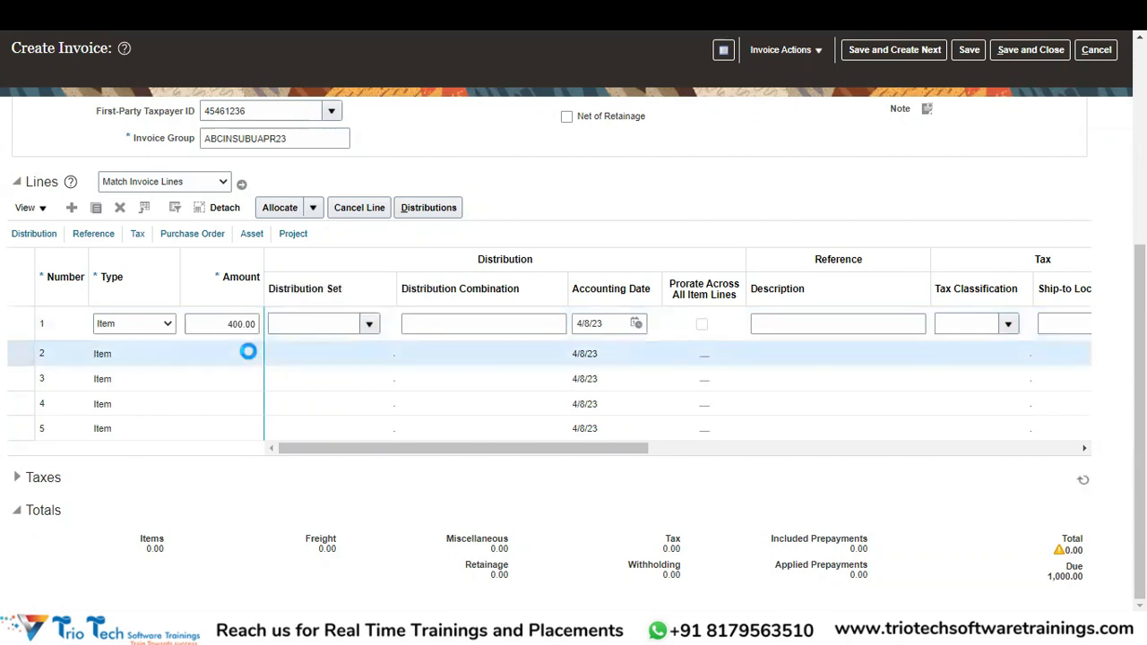
Enter 600.00 as line 2's amount.
{"action": "left_click", "coordinate": [249, 352]}
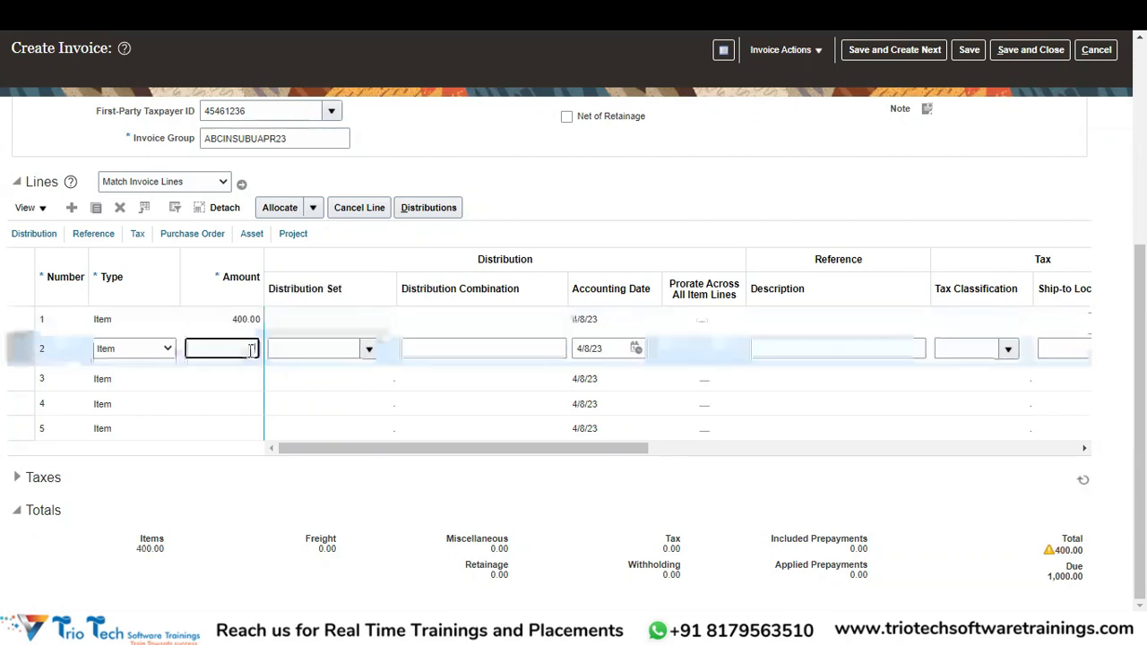
{"action": "type", "text": "600"}
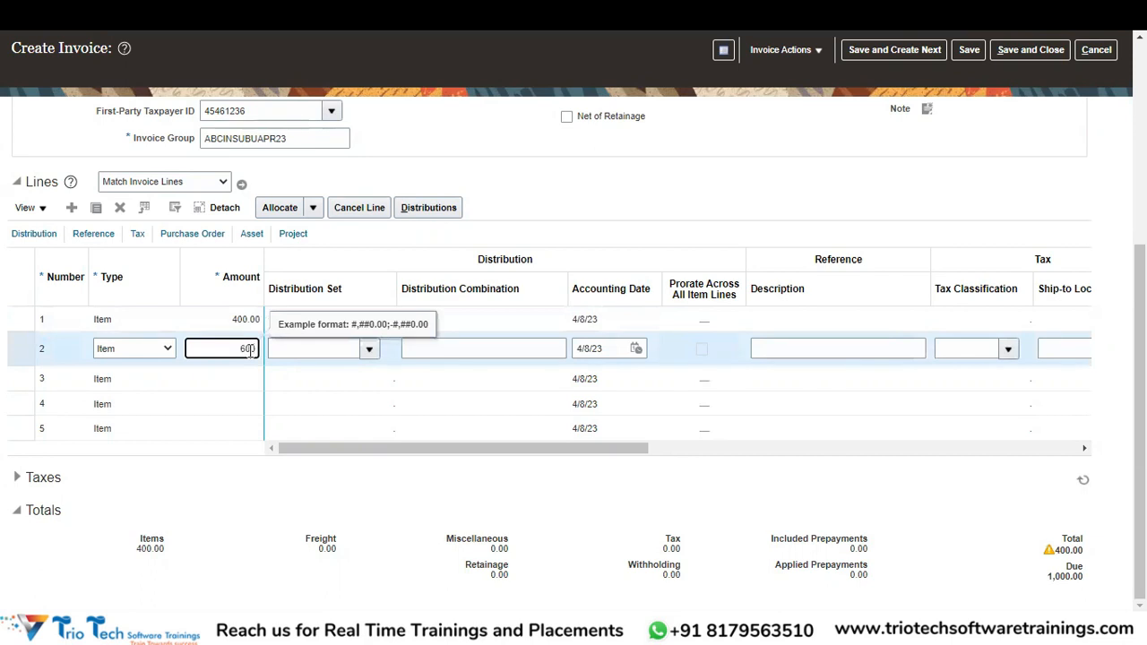
{"action": "left_click", "coordinate": [336, 350]}
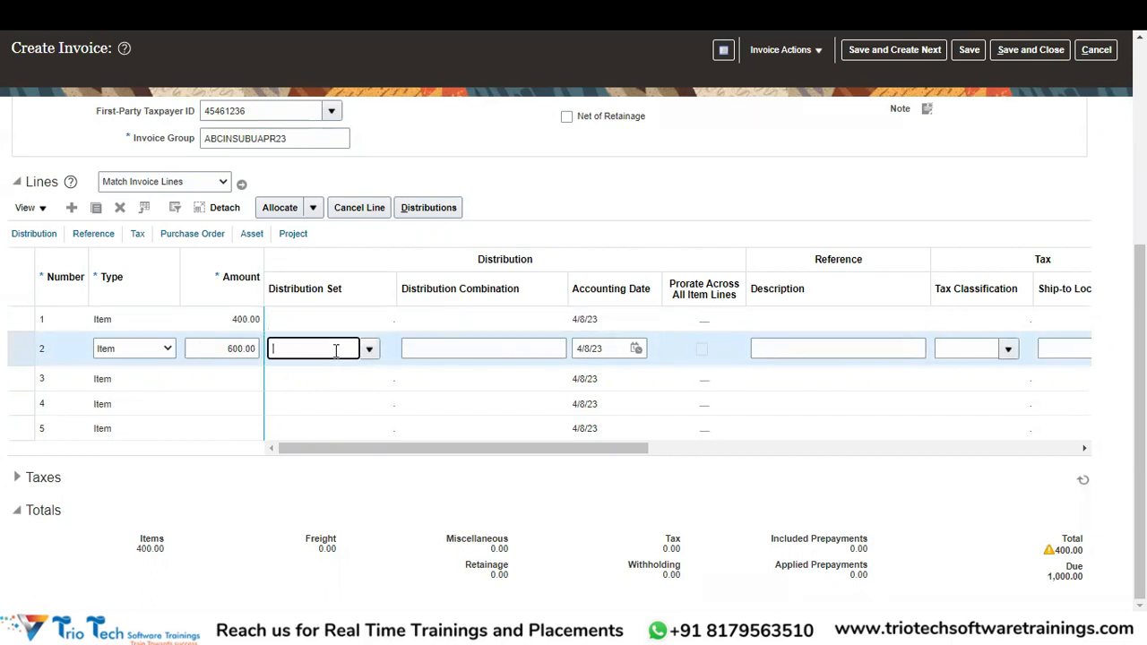
Describe invoice line 1 as 'Maintenance Service'.
{"action": "left_click", "coordinate": [457, 322]}
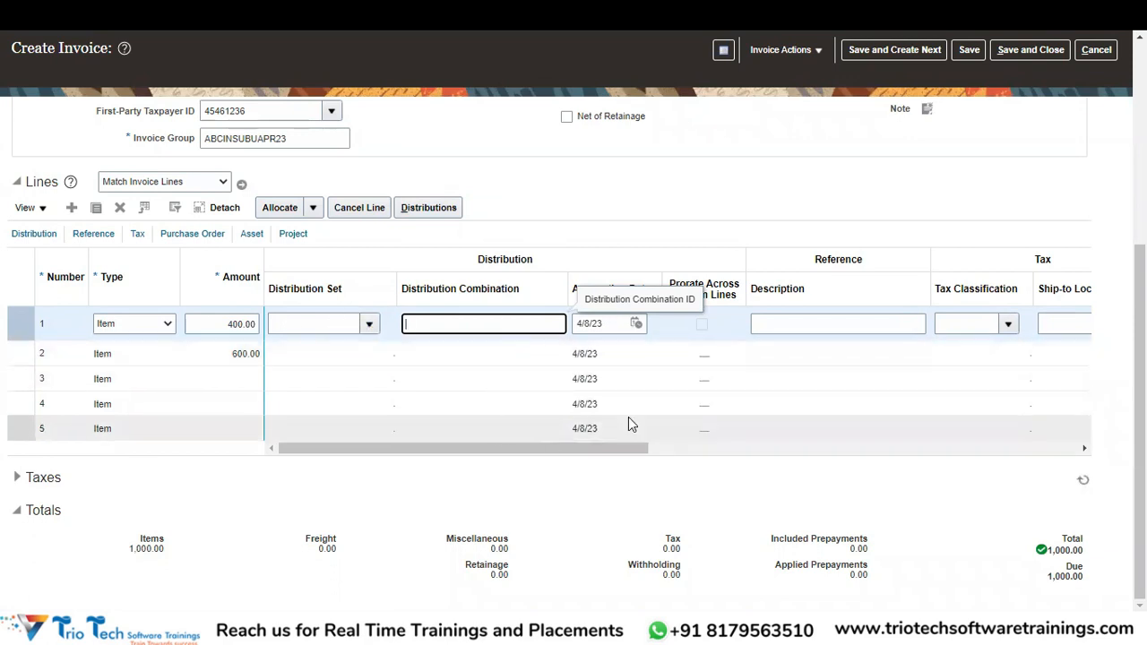
{"action": "left_click_drag", "start_coordinate": [616, 457], "coordinate": [428, 473]}
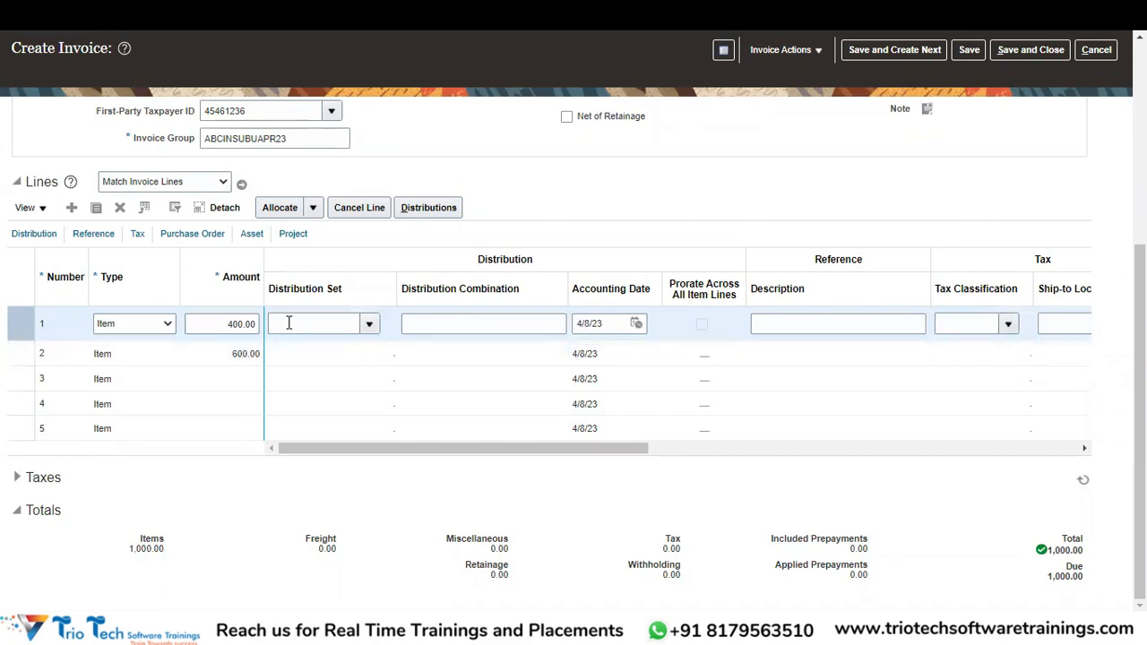
{"action": "left_click", "coordinate": [813, 326]}
{"action": "type", "text": "Serv"}
{"action": "key", "text": "BackSpace"}
{"action": "key", "text": "BackSpace"}
{"action": "key", "text": "BackSpace"}
{"action": "key", "text": "BackSpace"}
{"action": "type", "text": "M"}
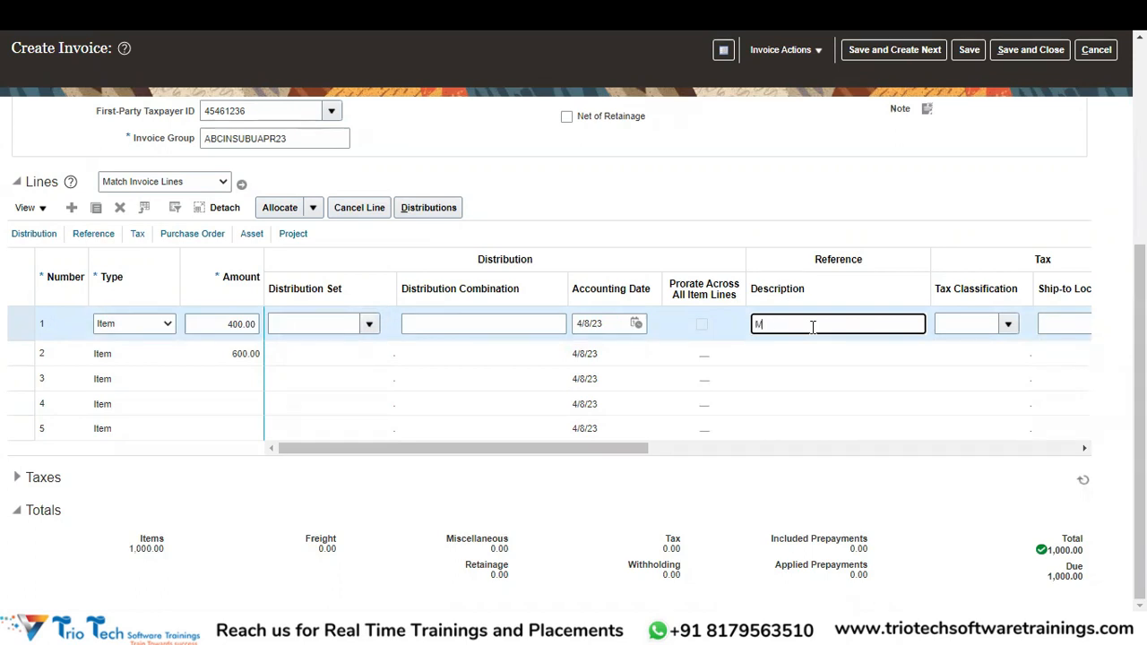
{"action": "type", "text": "aintenance Service"}
{"action": "key", "text": "Tab"}
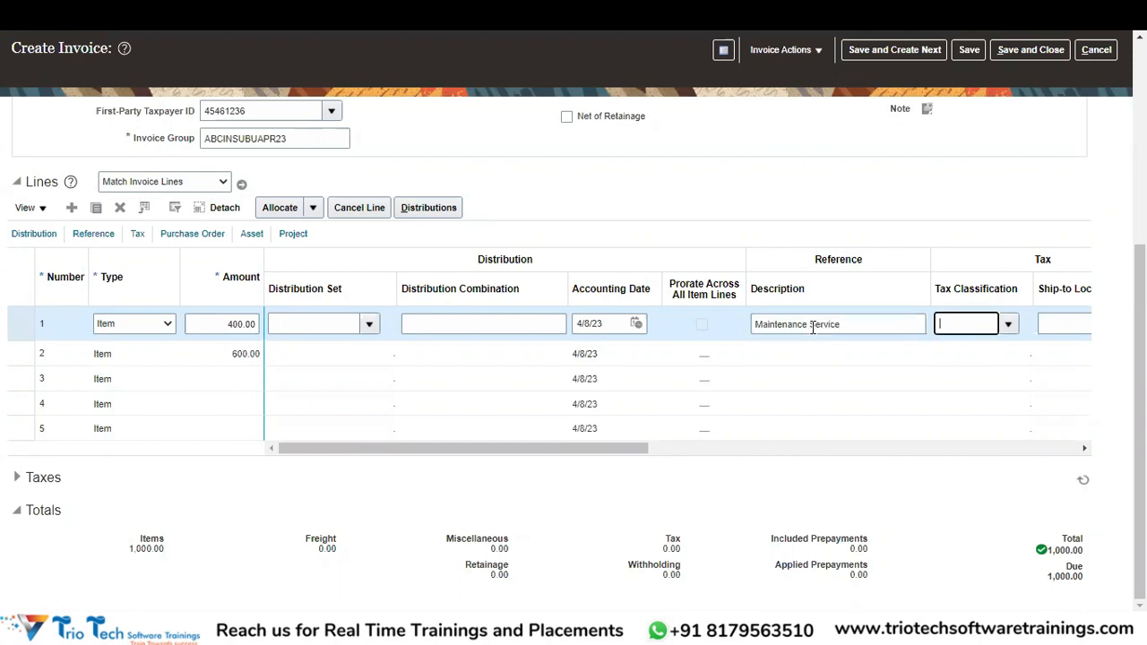
Describe invoice line 2 as 'Repairs Service', bringing the items total to 1,000.00.
{"action": "left_click", "coordinate": [787, 351]}
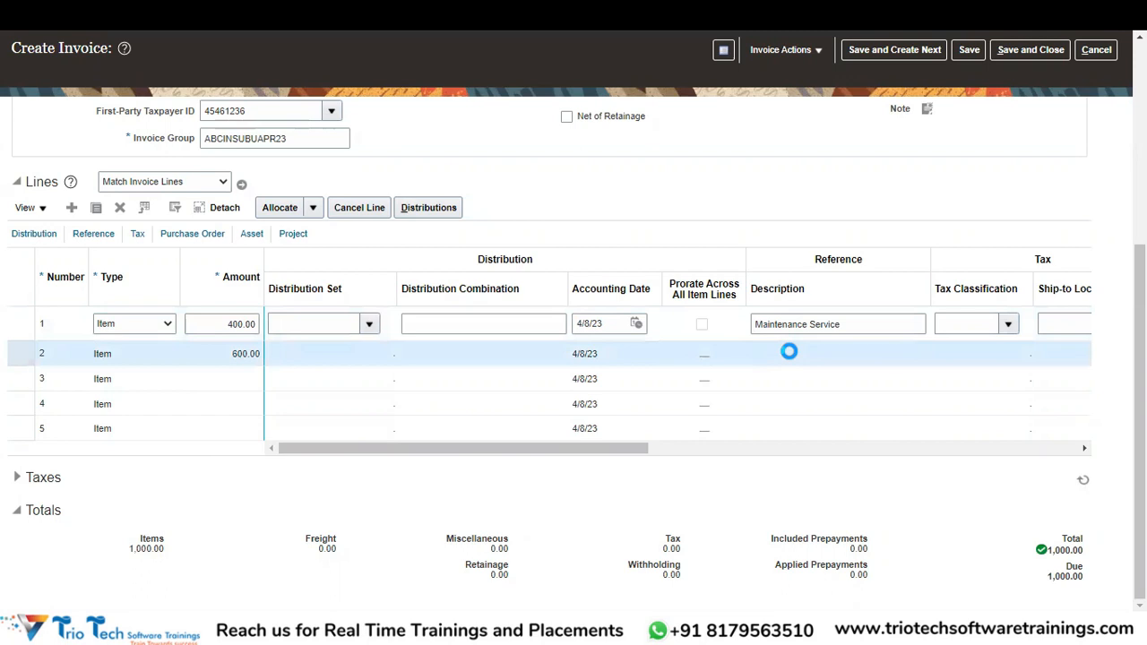
{"action": "type", "text": "Re"}
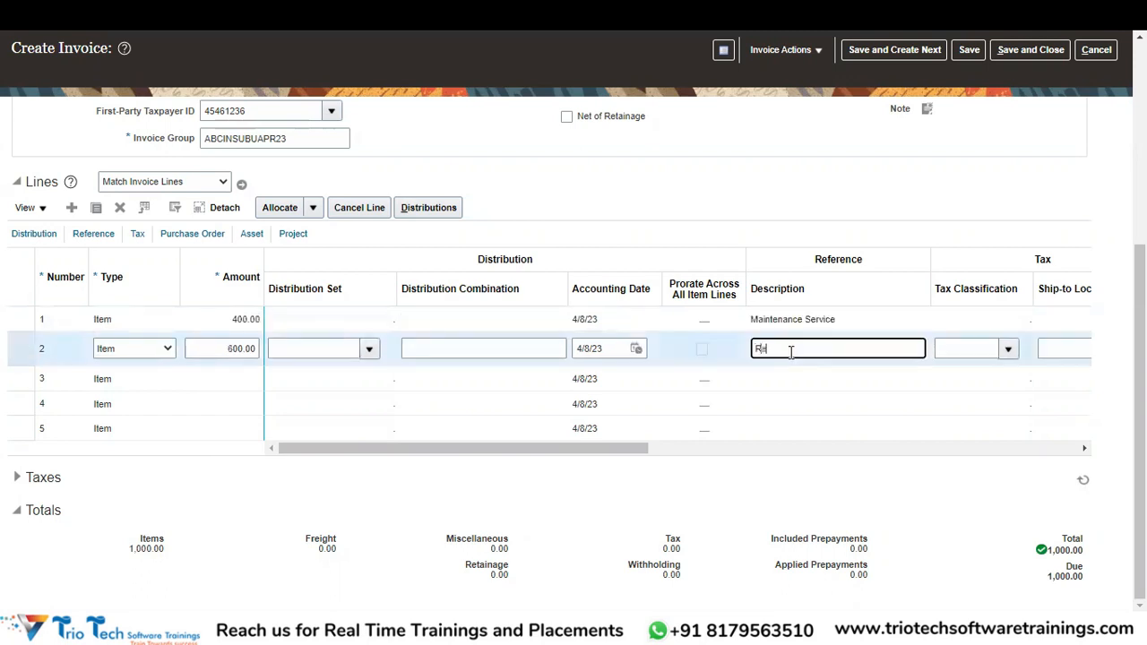
{"action": "type", "text": "pairs Service"}
{"action": "key", "text": "Tab"}
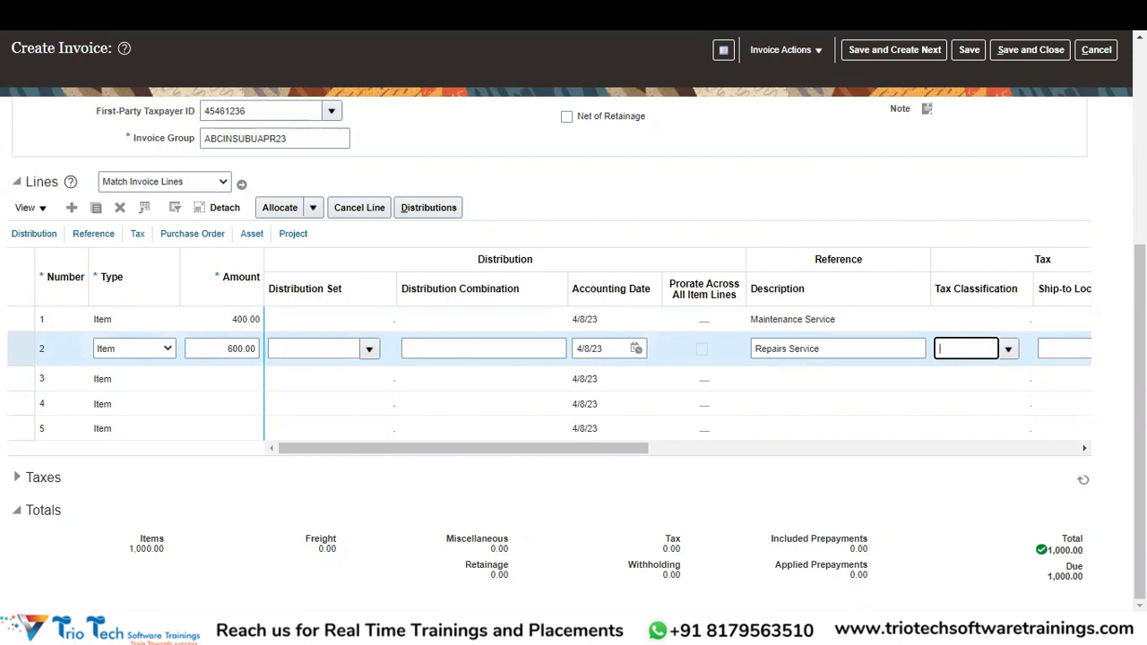
{"action": "mouse_move", "coordinate": [1140, 421]}
{"action": "left_mouse_down"}
{"action": "mouse_move", "coordinate": [1140, 326]}
{"action": "mouse_move", "coordinate": [1140, 423]}
{"action": "left_mouse_up"}
Open invoice line 2's distributions and add a new distribution row.
{"action": "left_click", "coordinate": [426, 213]}
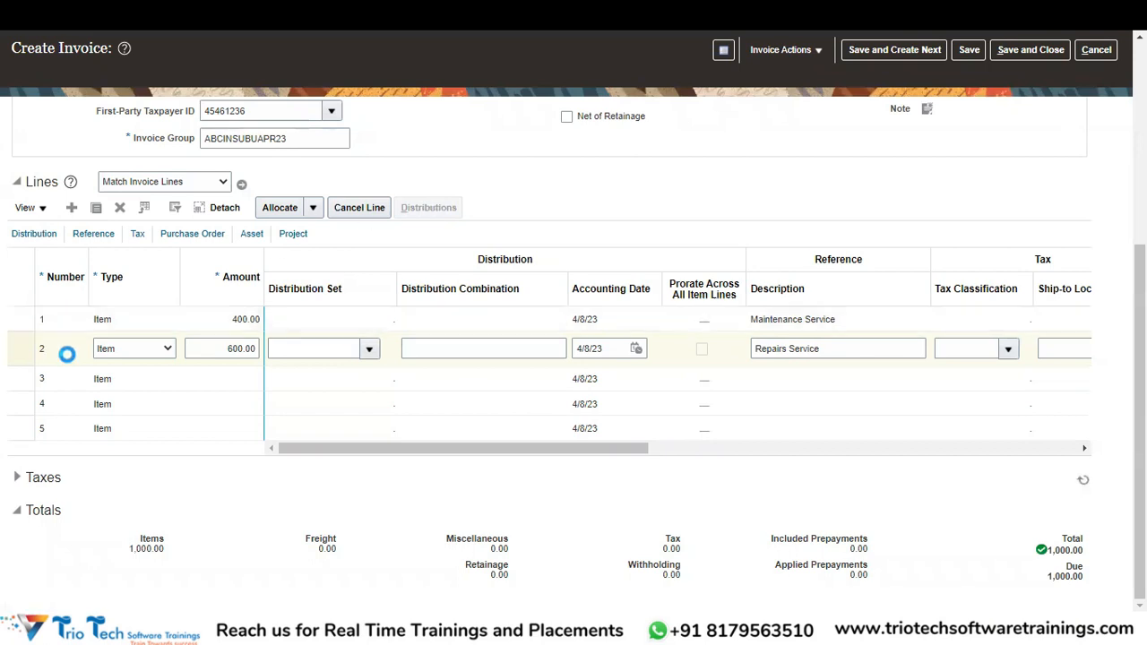
{"action": "left_click", "coordinate": [433, 208]}
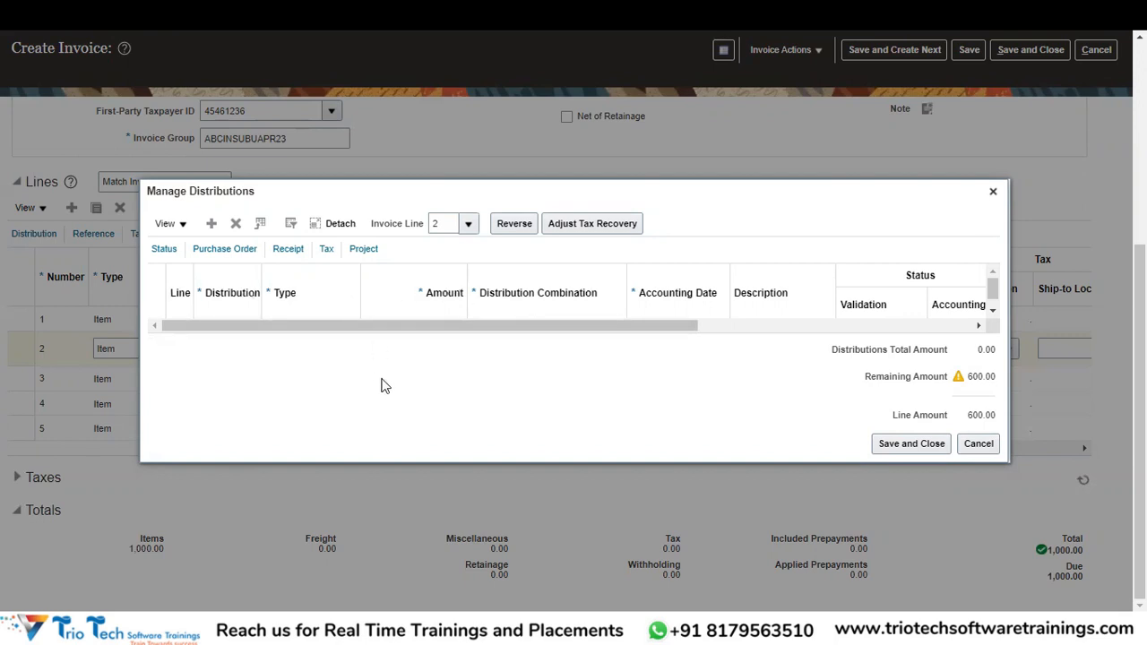
{"action": "left_click", "coordinate": [213, 229]}
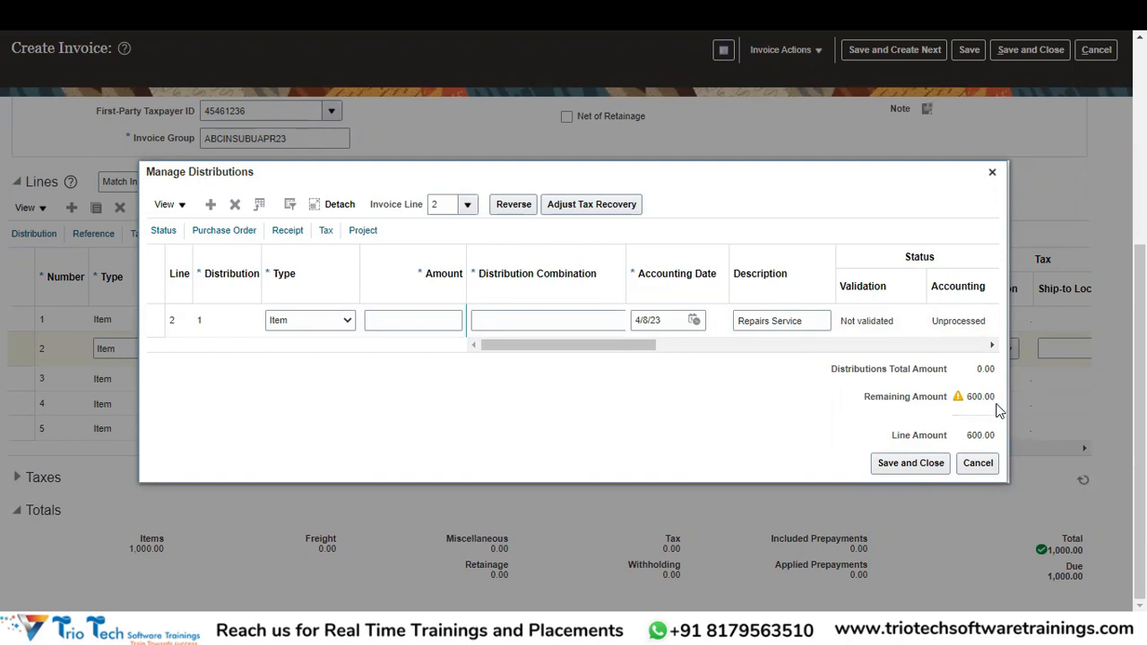
Enter 200.00 as the new distribution's amount, leaving 400.00 unallocated.
{"action": "left_click", "coordinate": [398, 328]}
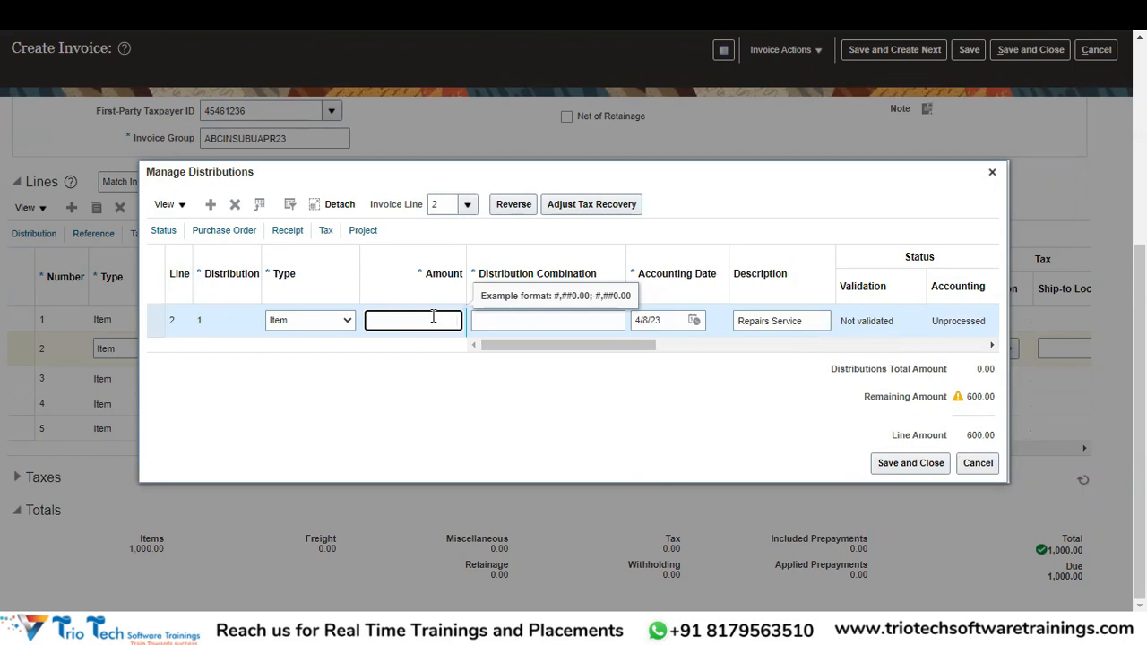
{"action": "type", "text": "200"}
{"action": "left_click", "coordinate": [532, 323]}
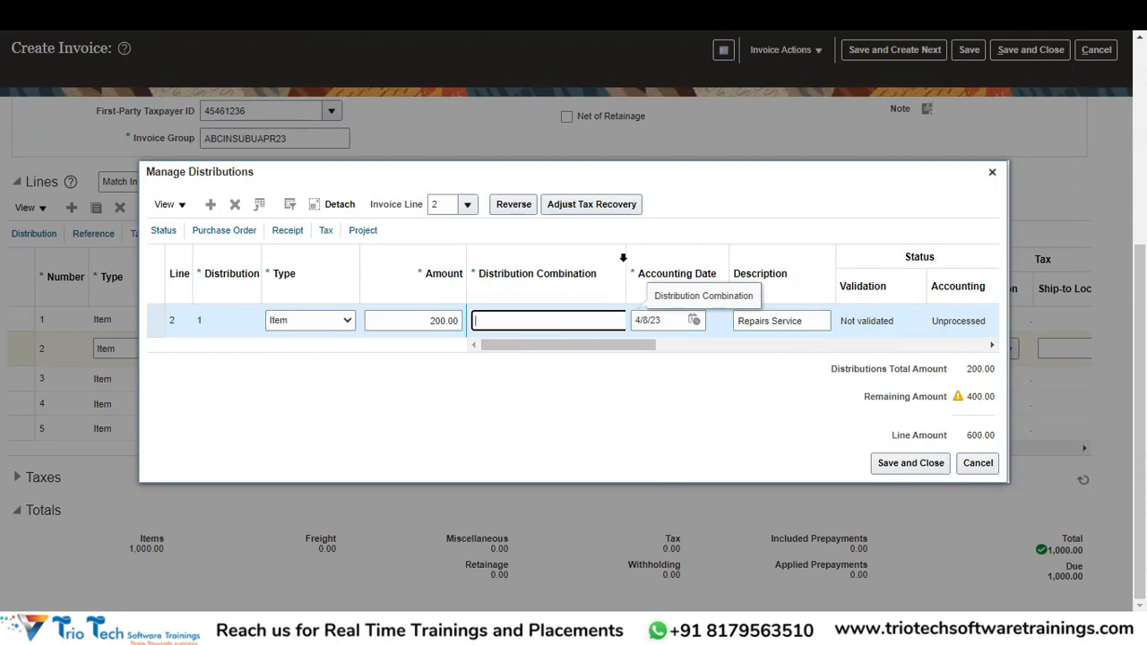
{"action": "left_click", "coordinate": [623, 259]}
{"action": "left_click", "coordinate": [576, 320]}
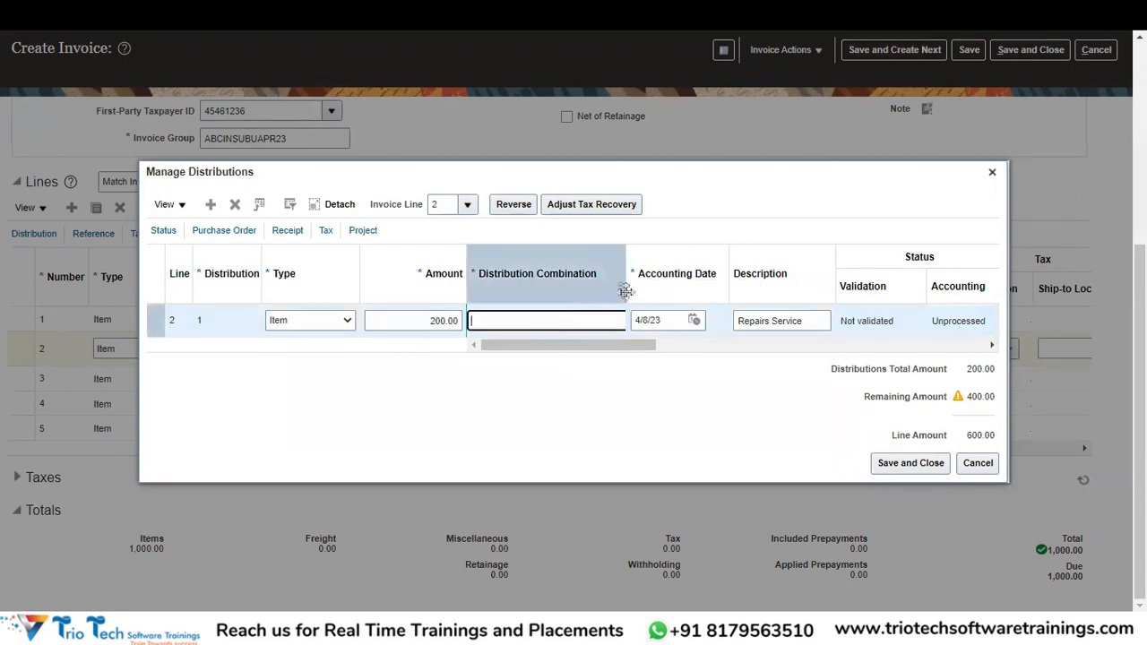
Set the distribution combination's company to 200, cost center to 1001 CORPORATE and LOB to 00000.
{"action": "left_click_drag", "start_coordinate": [627, 256], "coordinate": [698, 252]}
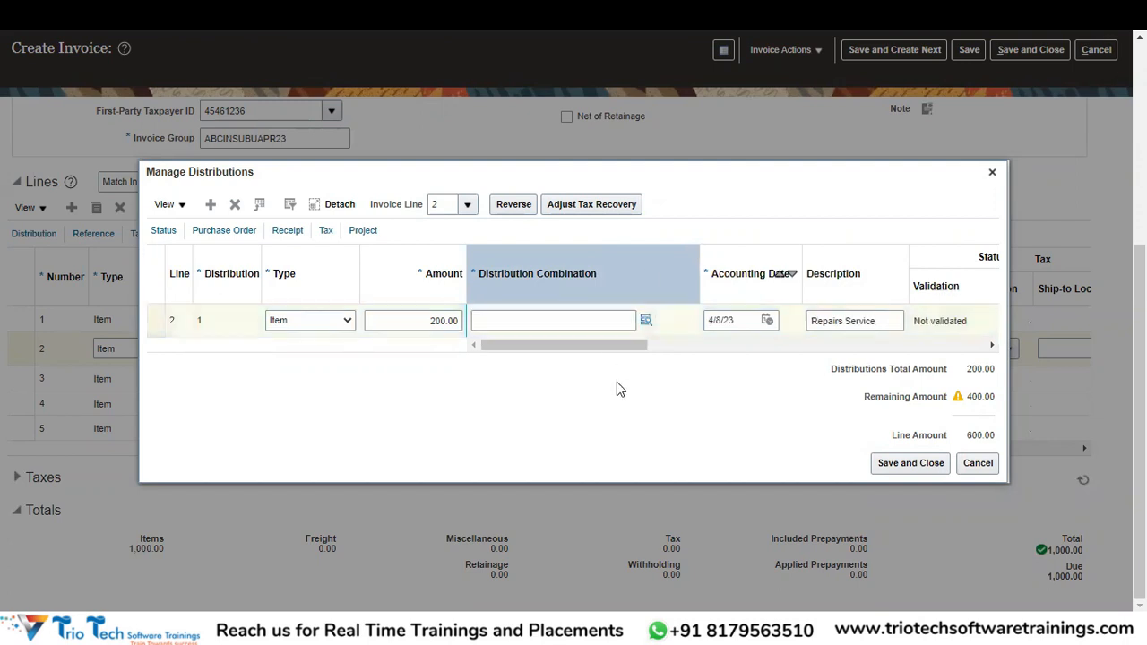
{"action": "left_click", "coordinate": [647, 321]}
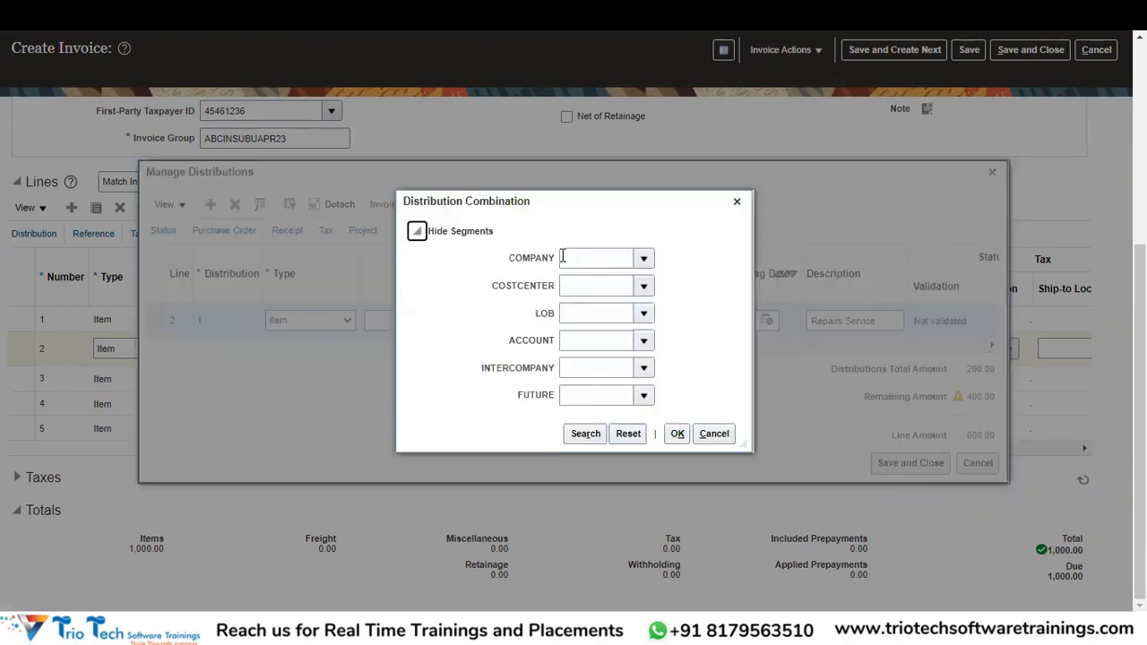
{"action": "left_click", "coordinate": [645, 260]}
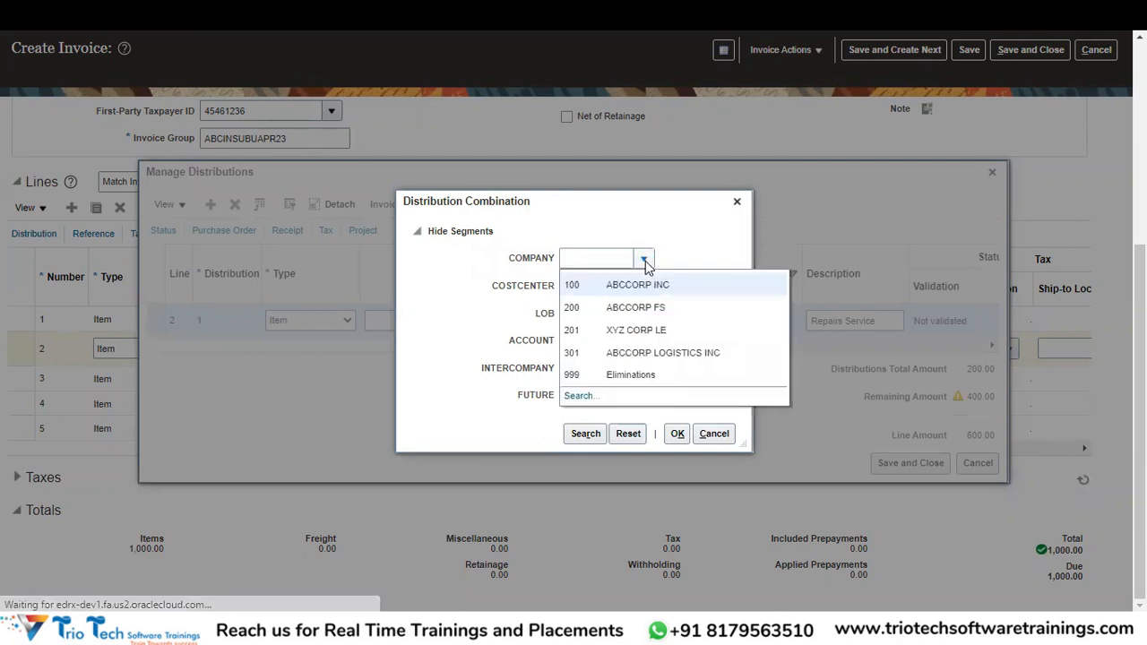
{"action": "left_click", "coordinate": [592, 311]}
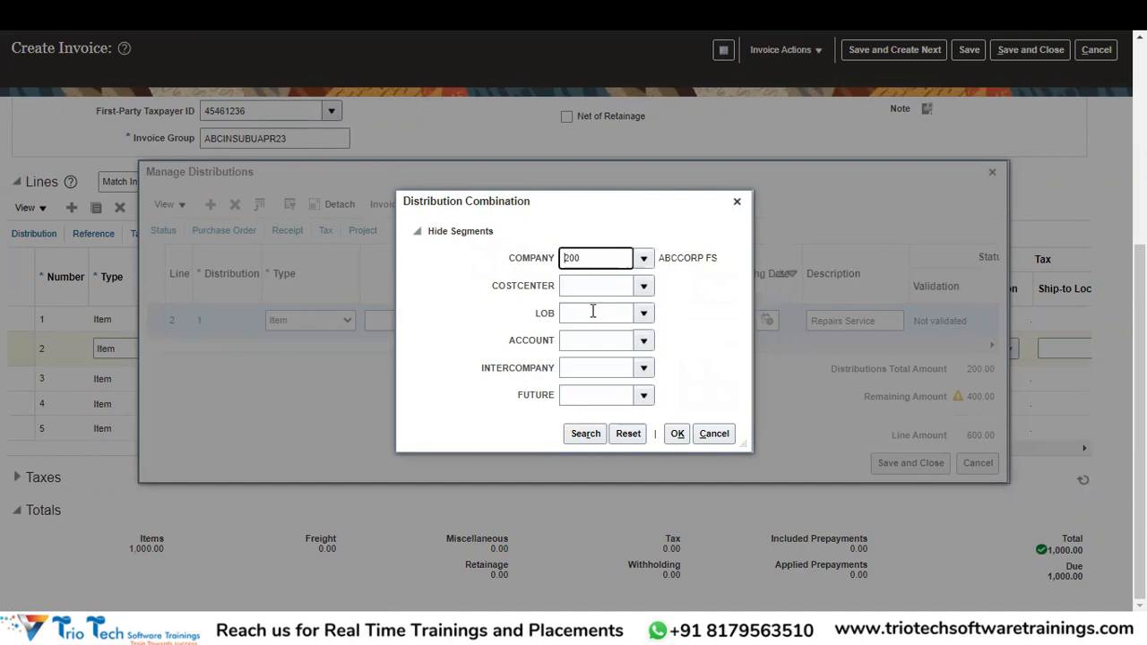
{"action": "left_click", "coordinate": [593, 311]}
{"action": "left_click", "coordinate": [587, 284]}
{"action": "left_click", "coordinate": [642, 285]}
{"action": "left_click", "coordinate": [643, 285]}
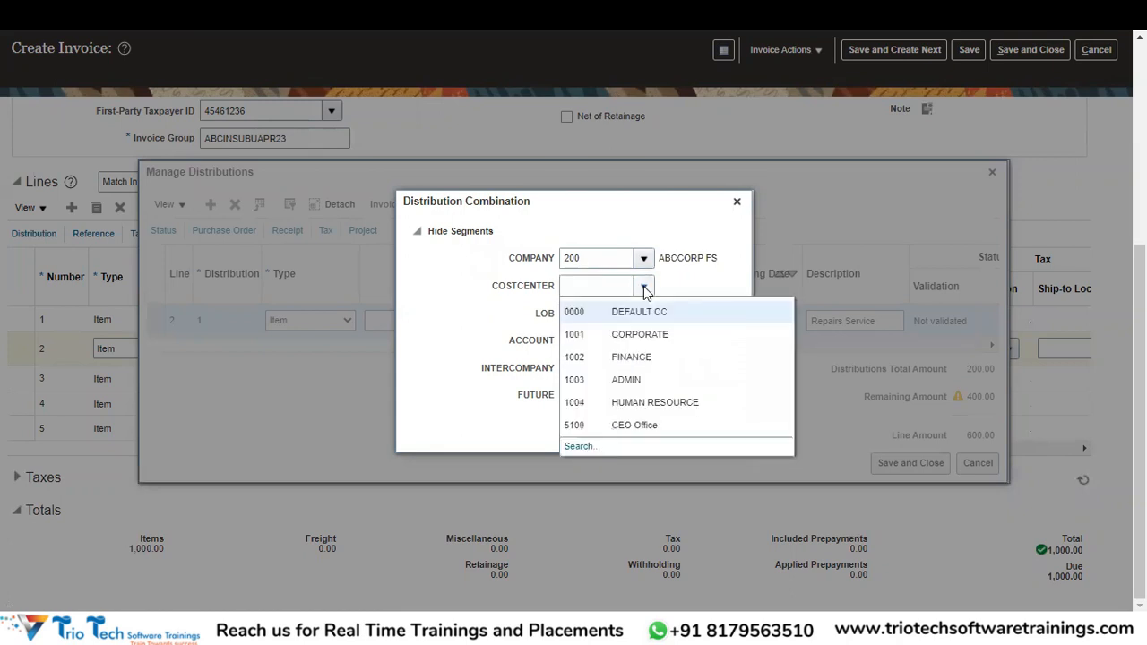
{"action": "left_click", "coordinate": [601, 336]}
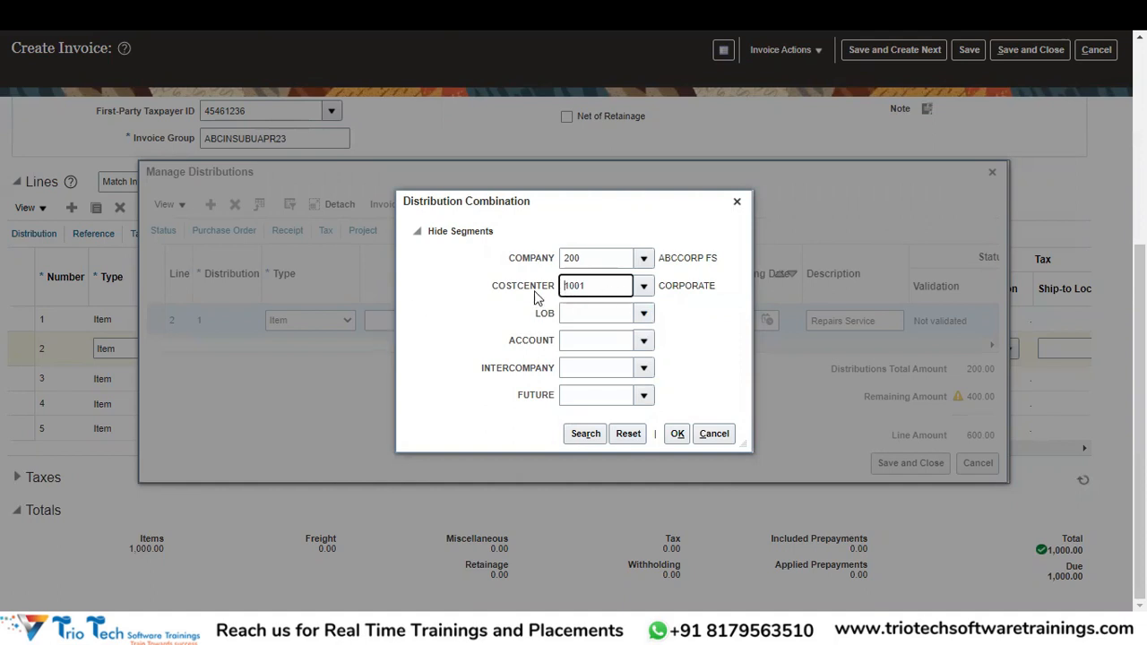
{"action": "left_click", "coordinate": [644, 314]}
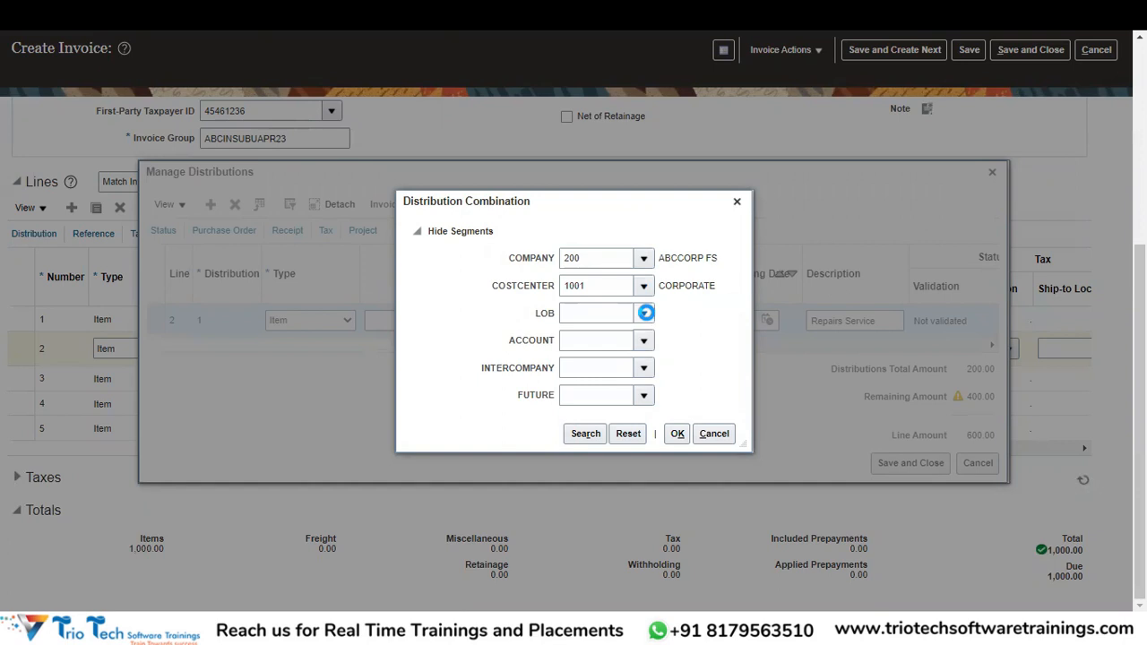
{"action": "left_click", "coordinate": [586, 341]}
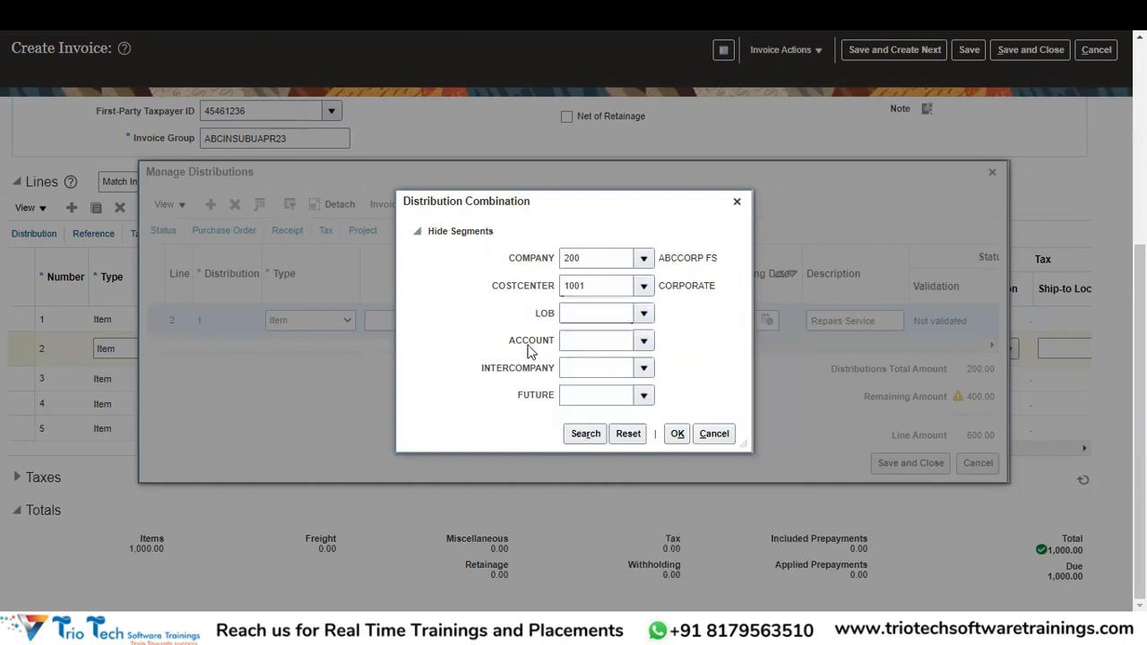
Find account 631000 with a %Repairs% search, set intercompany 000 and future 0000, and apply.
{"action": "left_click", "coordinate": [646, 343]}
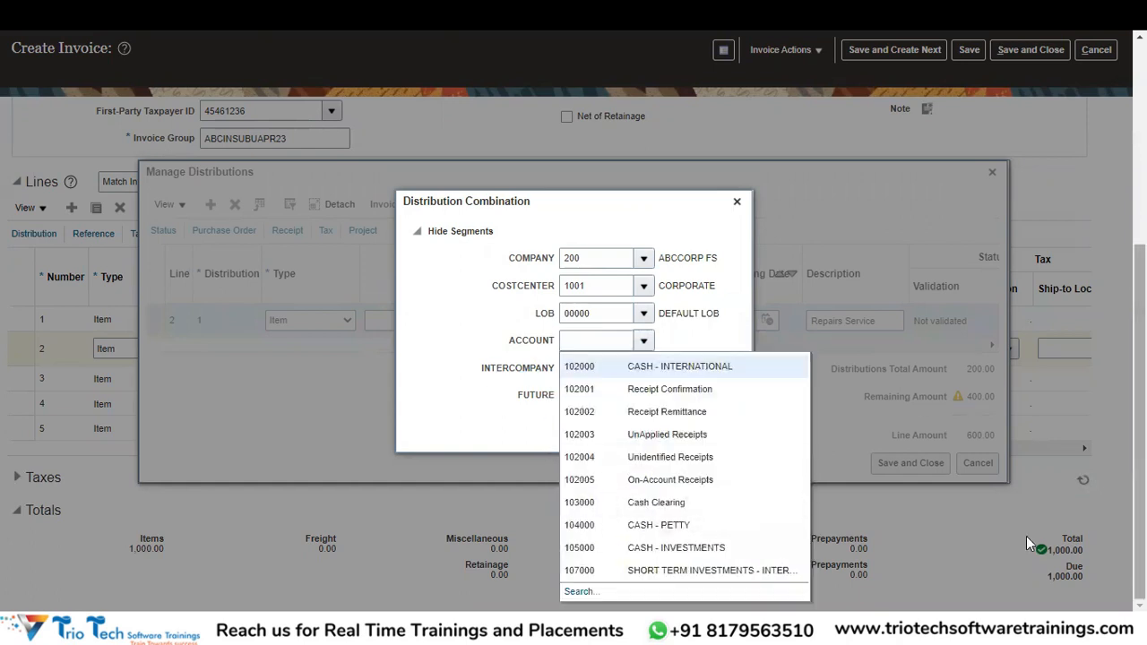
{"action": "left_click", "coordinate": [578, 591]}
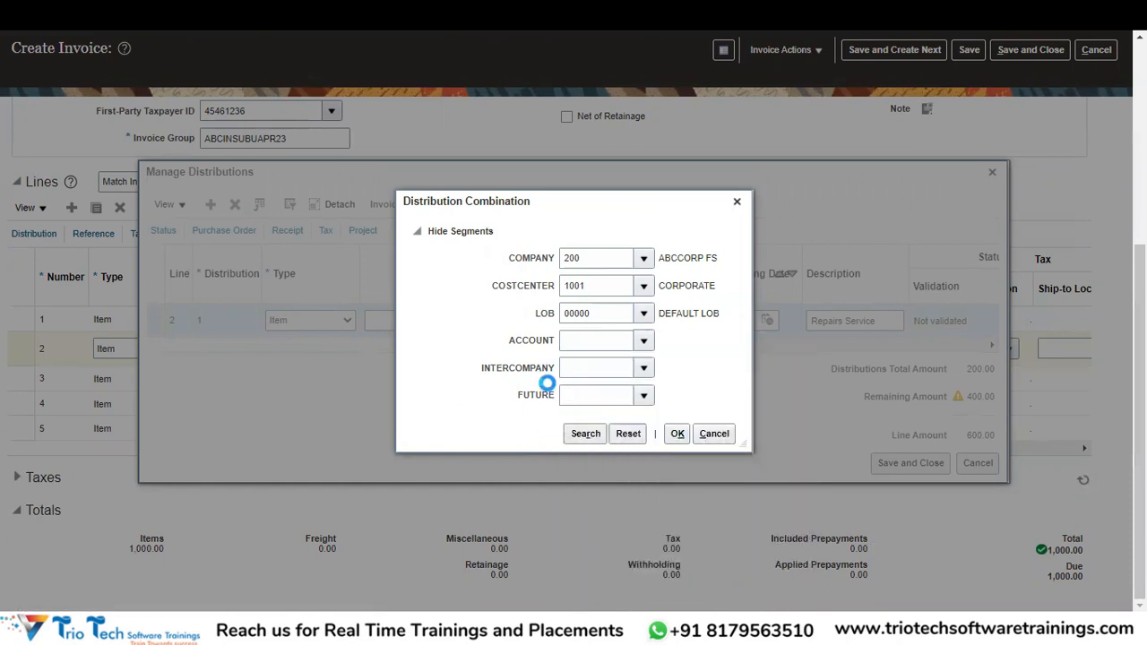
{"action": "left_click", "coordinate": [560, 321]}
{"action": "type", "text": "%Repairs%"}
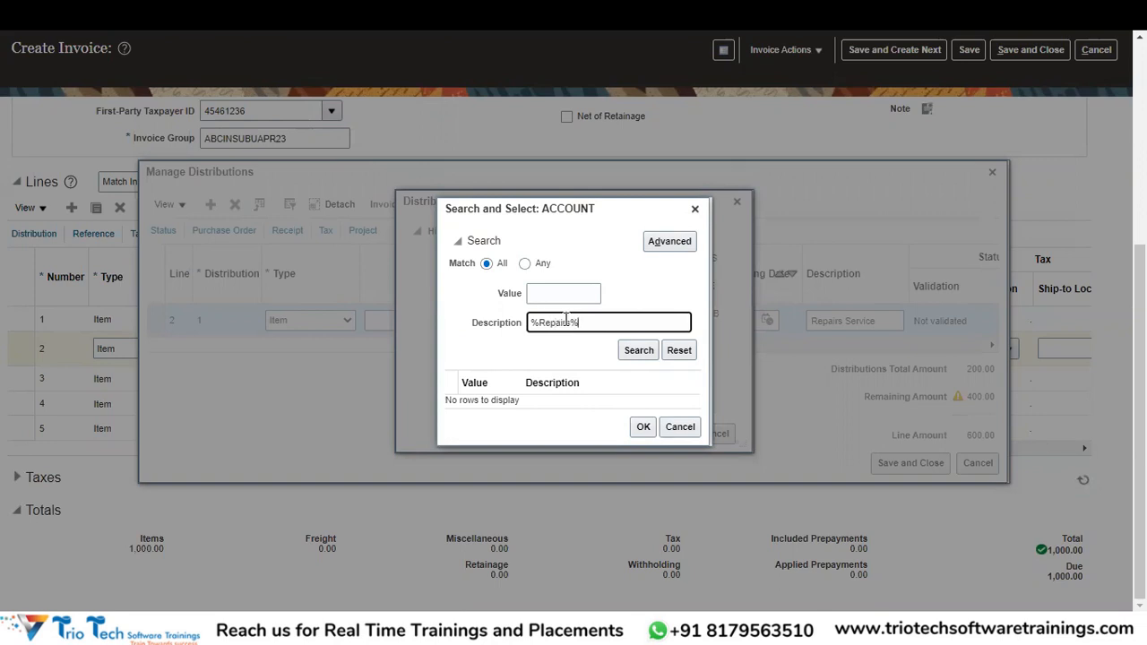
{"action": "left_click", "coordinate": [630, 350]}
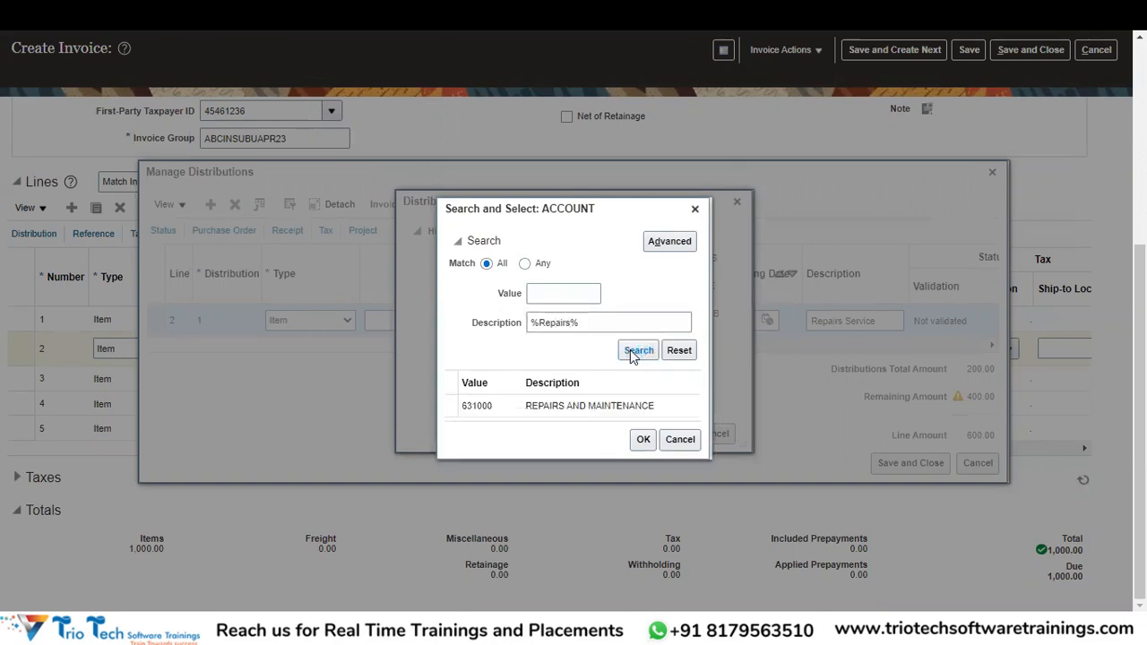
{"action": "left_click", "coordinate": [605, 405]}
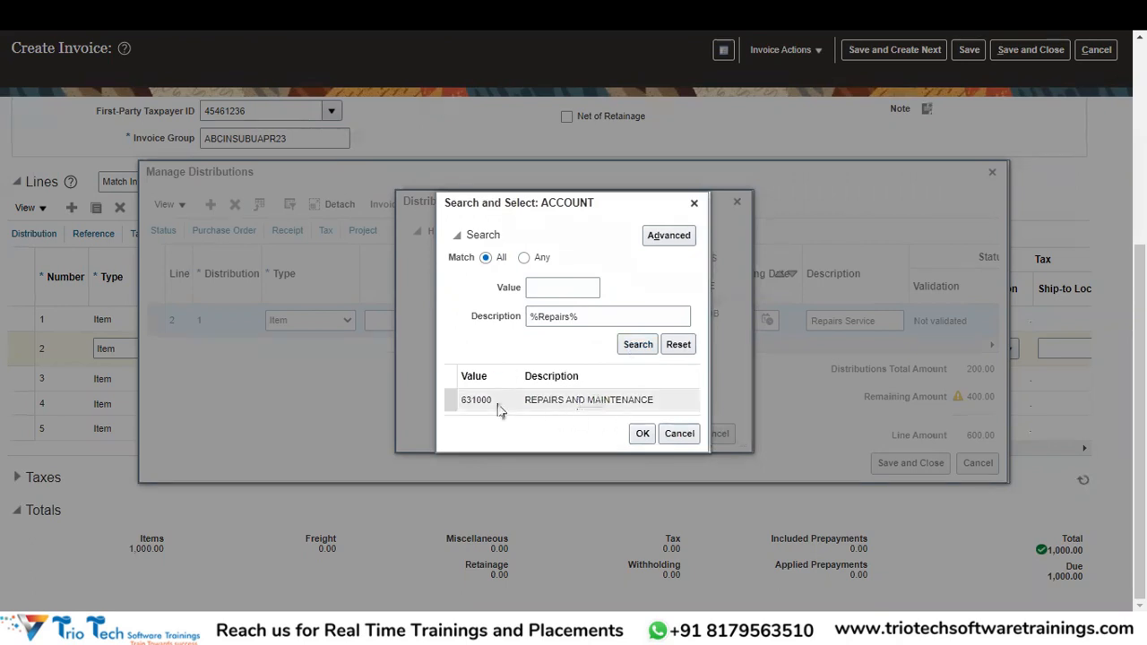
{"action": "left_click", "coordinate": [642, 433]}
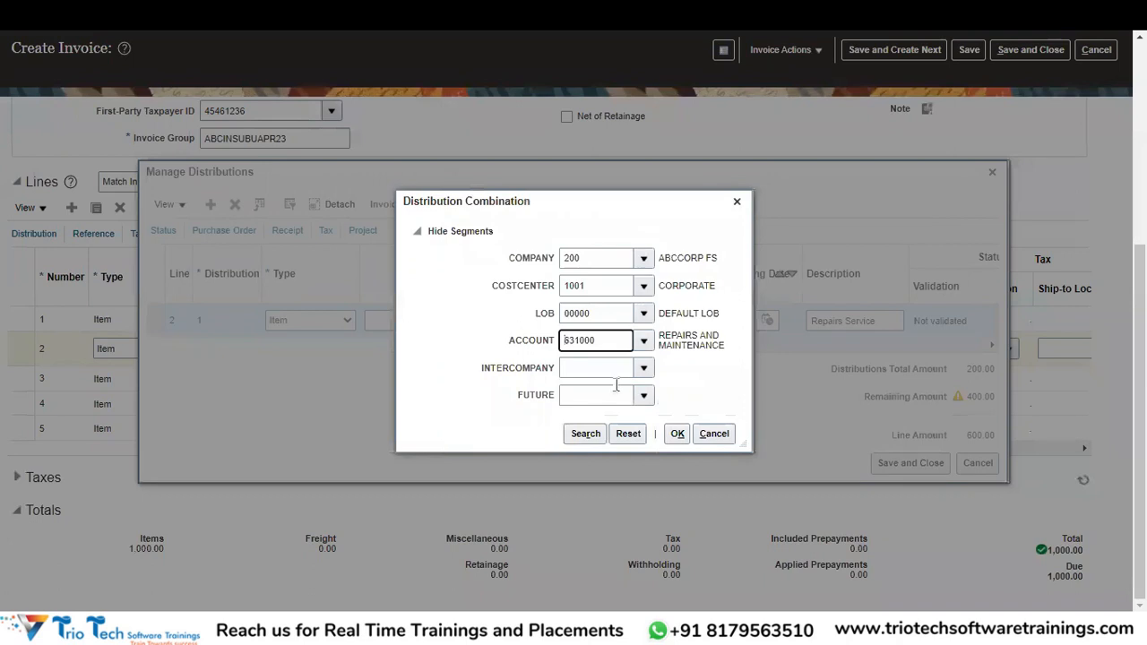
{"action": "left_click", "coordinate": [643, 368]}
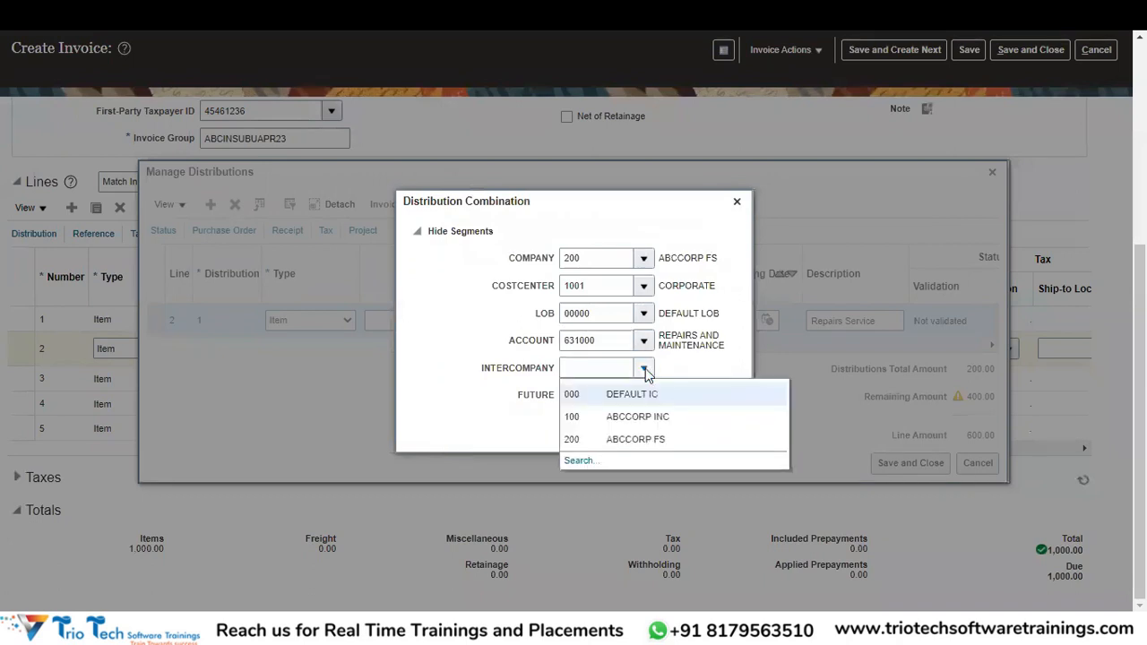
{"action": "left_click", "coordinate": [612, 394]}
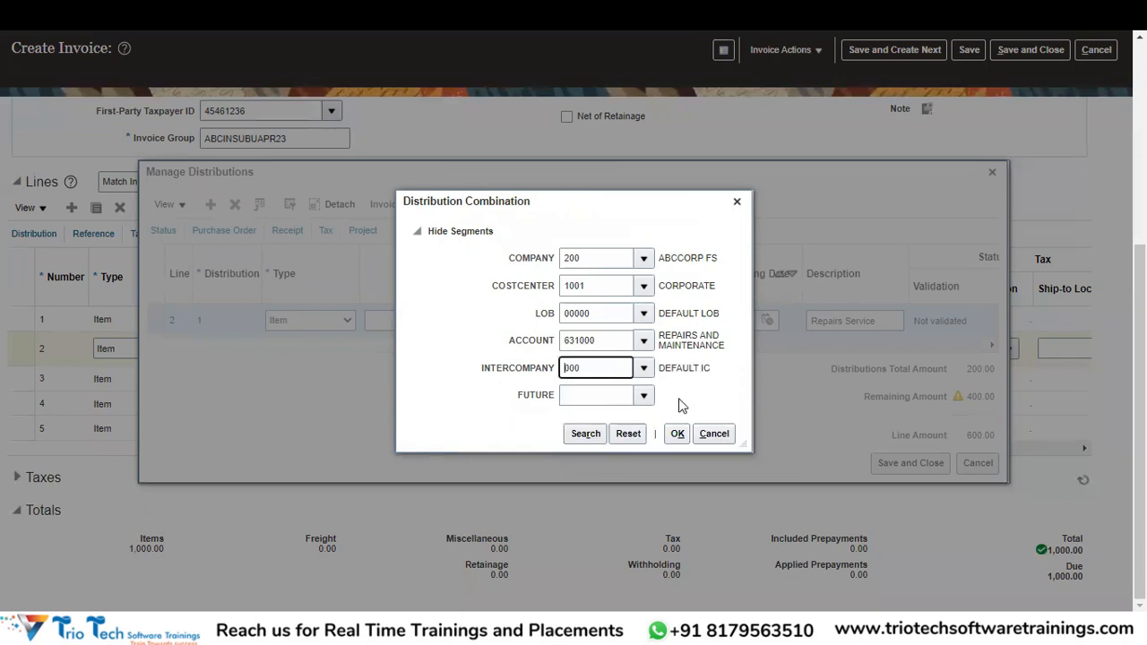
{"action": "left_click", "coordinate": [643, 395]}
{"action": "left_click", "coordinate": [589, 437]}
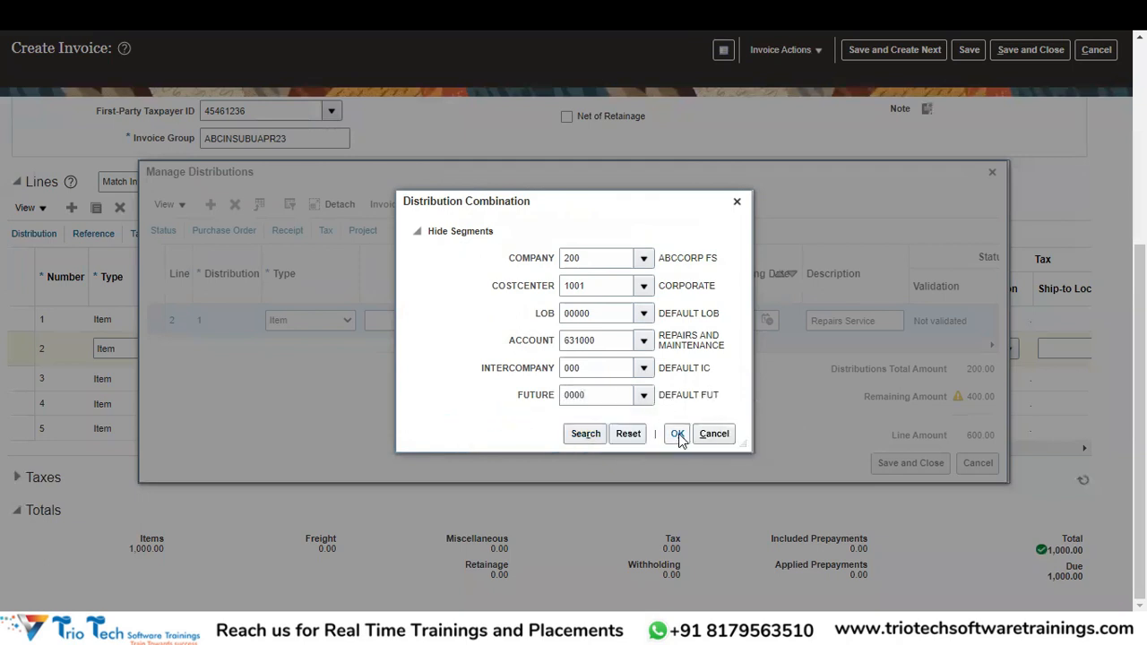
{"action": "left_click", "coordinate": [678, 435]}
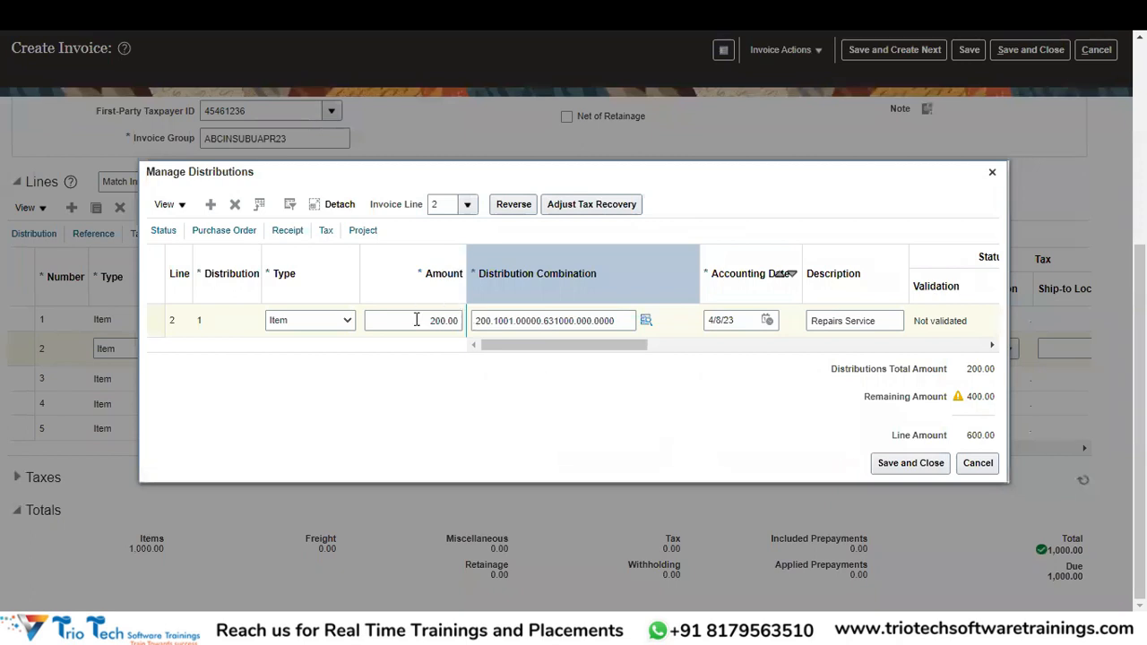
Add a second distribution to line 2 for 400.00.
{"action": "left_click", "coordinate": [212, 205]}
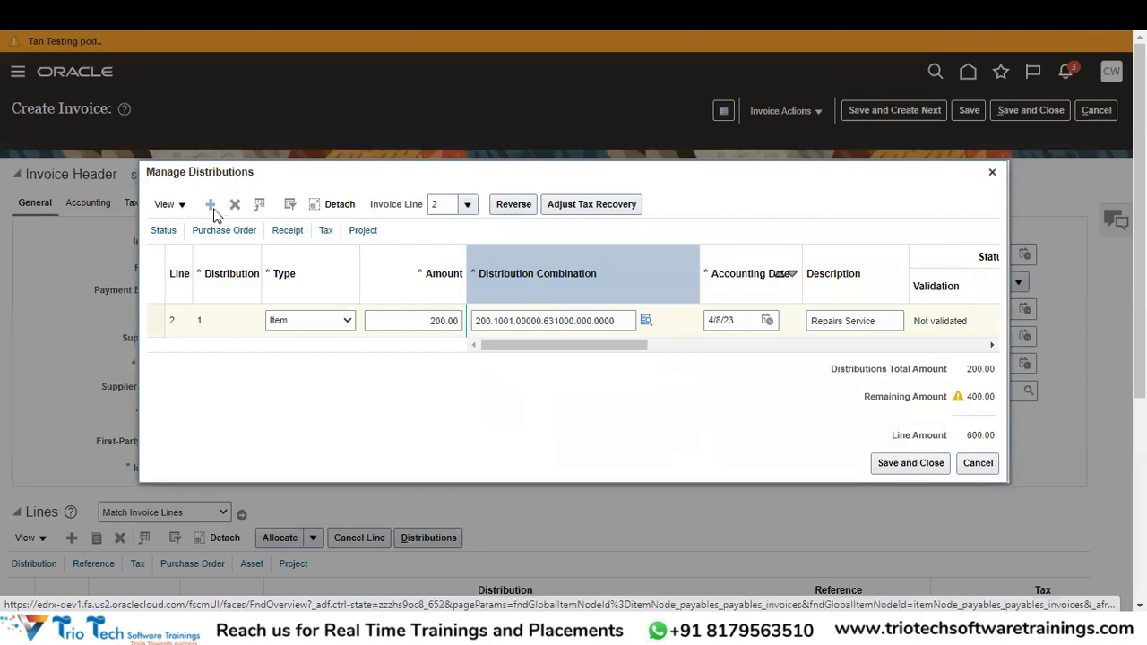
{"action": "left_click", "coordinate": [415, 336]}
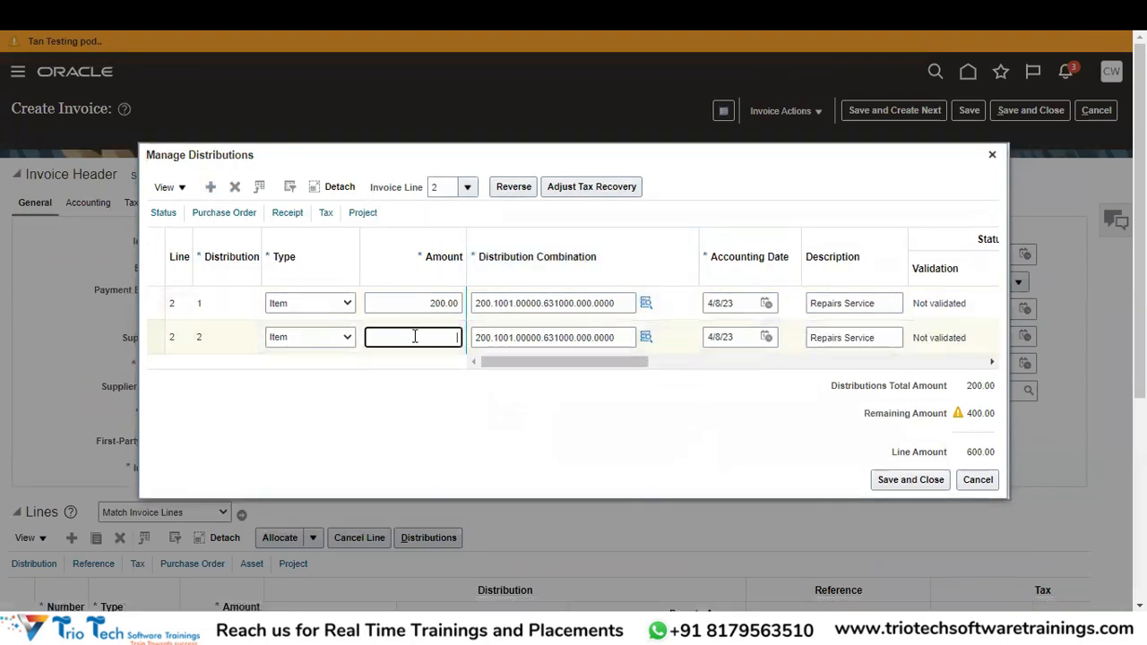
{"action": "type", "text": "400"}
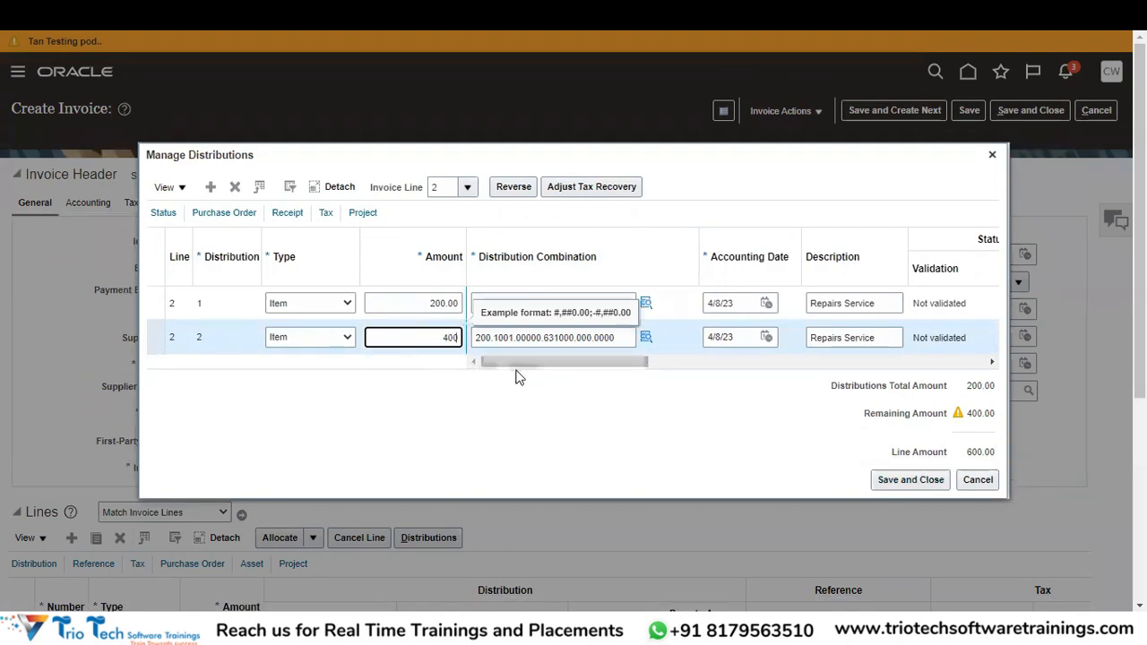
{"action": "key", "text": "Tab"}
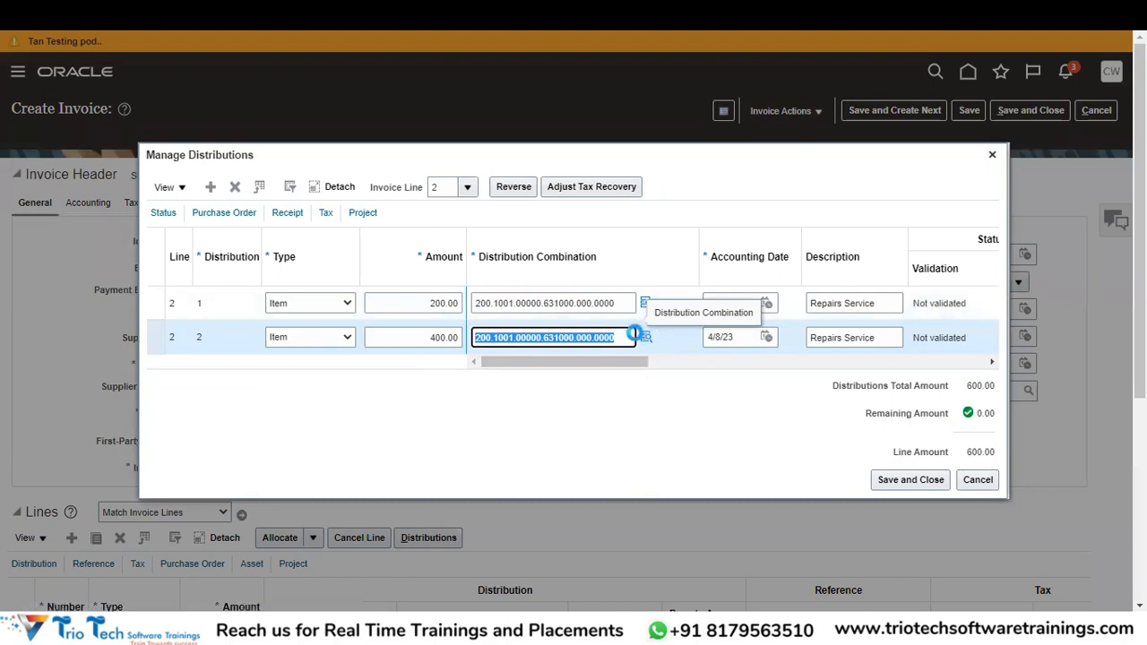
Change its account combination's cost center to 1003 ADMIN, giving 200.1003.00000.631000.000.0000.
{"action": "left_click", "coordinate": [645, 341]}
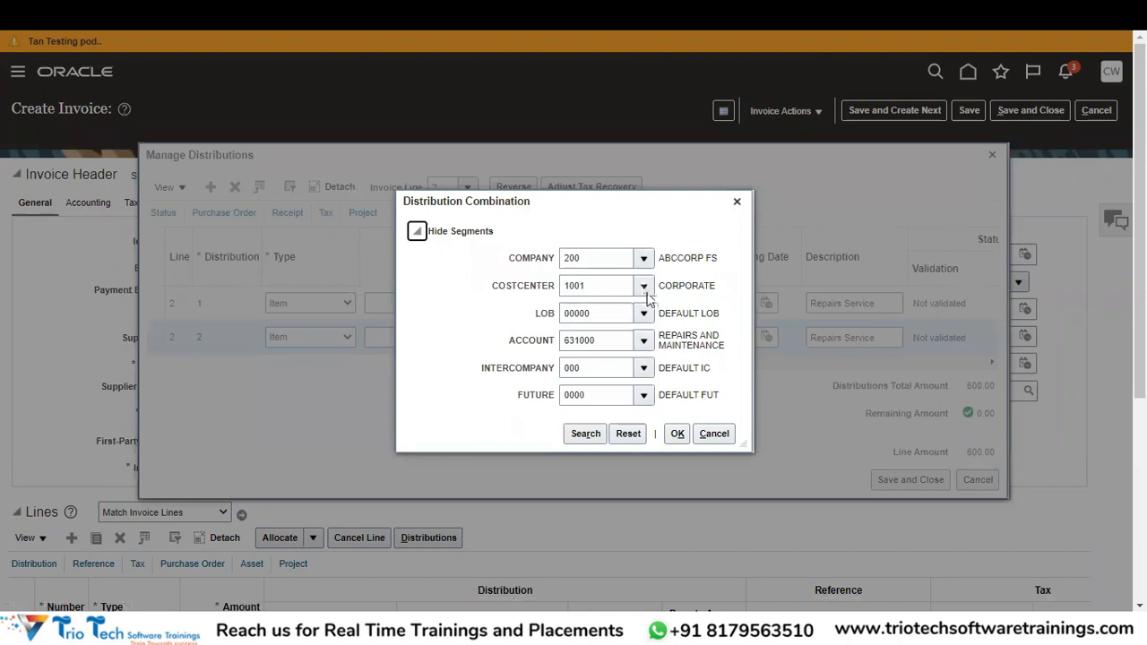
{"action": "left_click", "coordinate": [642, 285]}
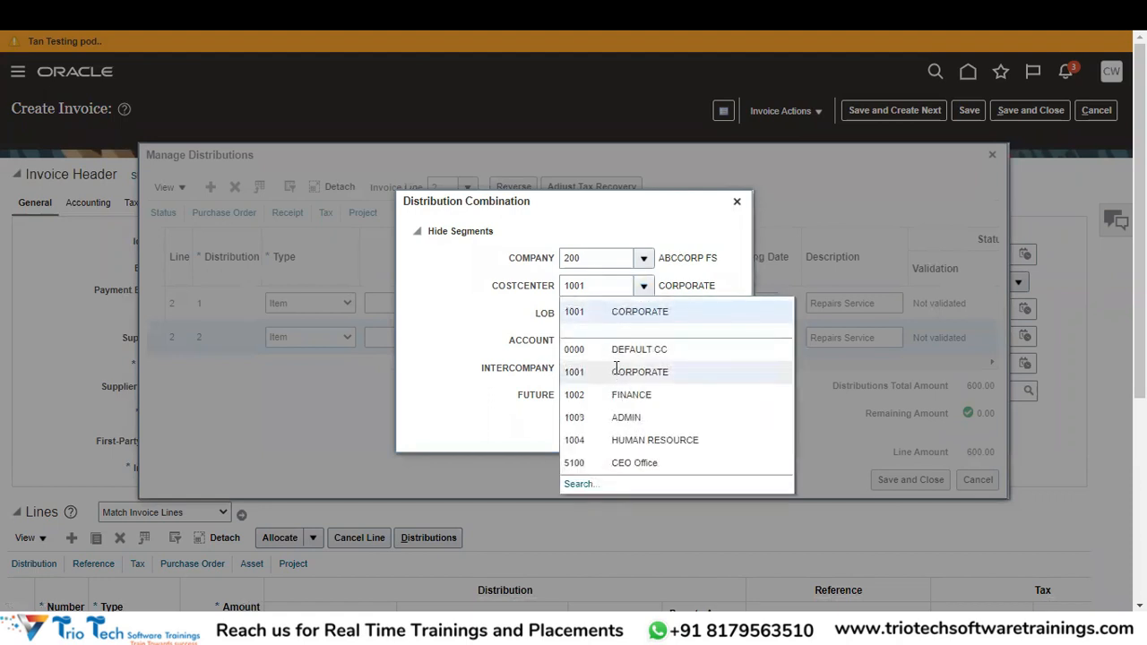
{"action": "left_click", "coordinate": [620, 419]}
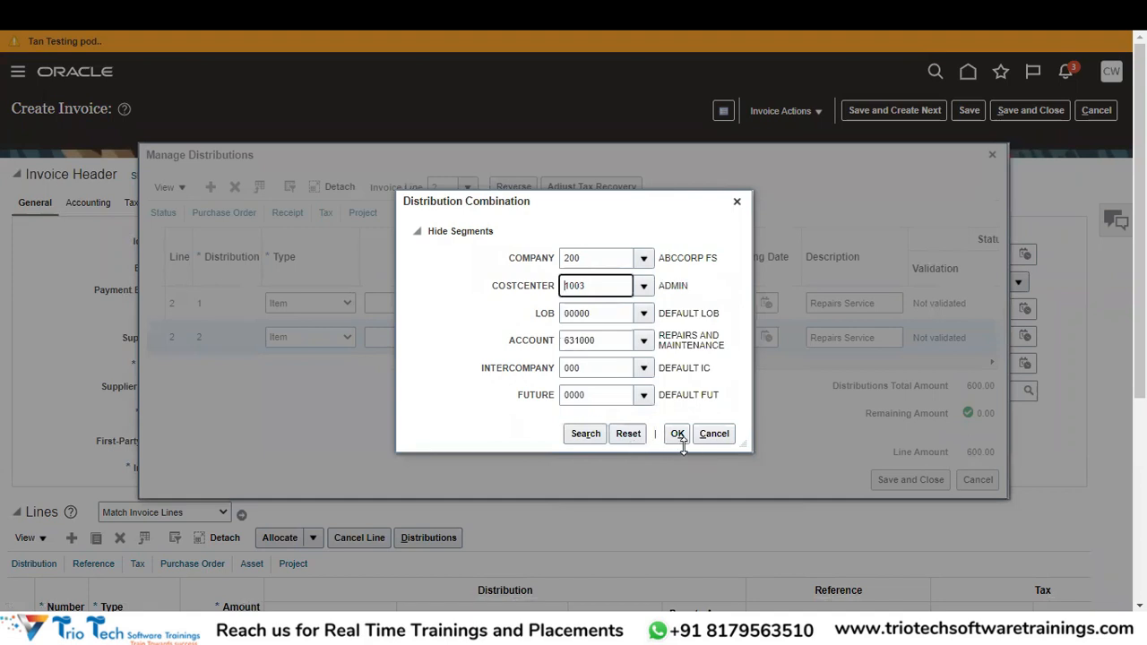
{"action": "left_click", "coordinate": [679, 436]}
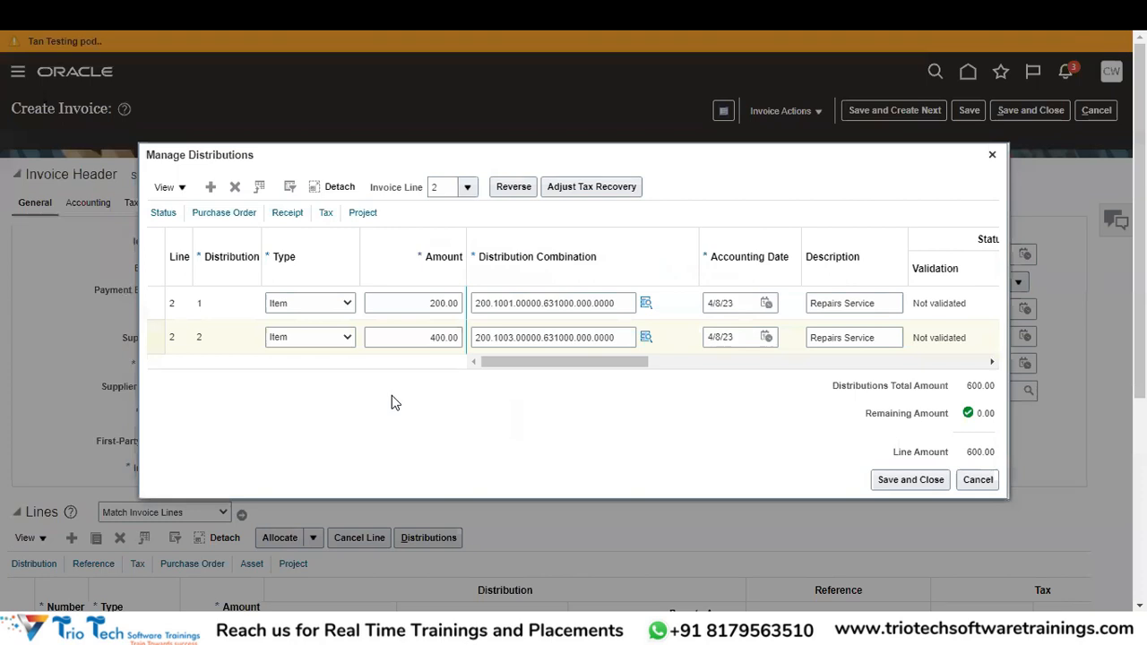
Save line 2's two distributions and return to the invoice, which gets a voucher number.
{"action": "left_click", "coordinate": [586, 318]}
{"action": "left_click", "coordinate": [905, 486]}
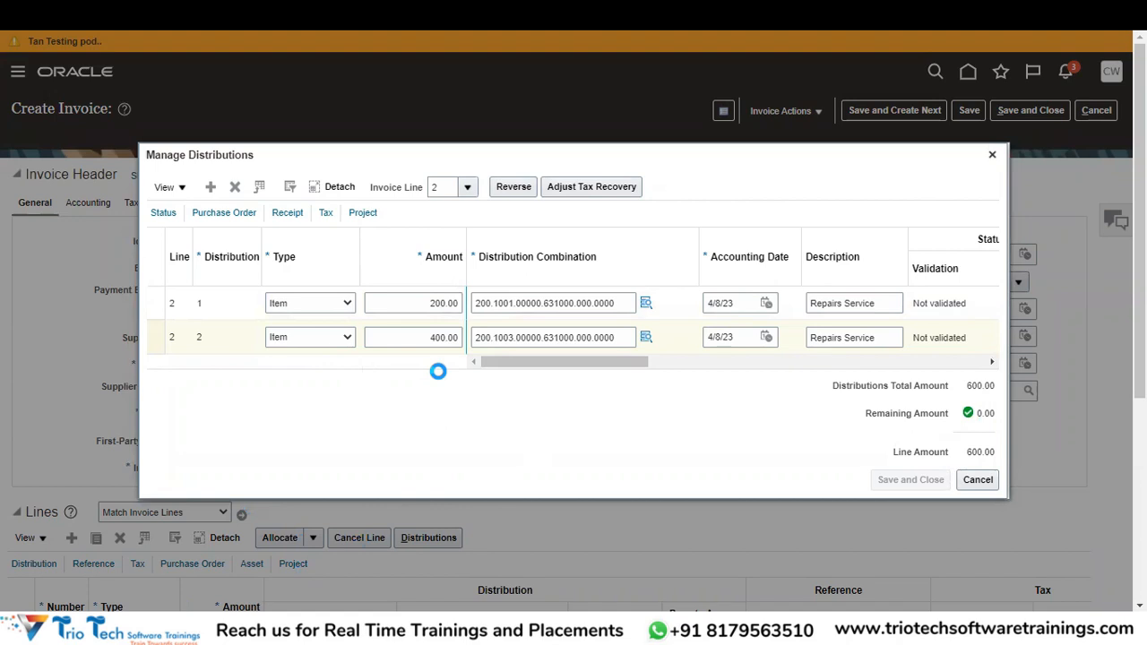
{"action": "left_click", "coordinate": [882, 481]}
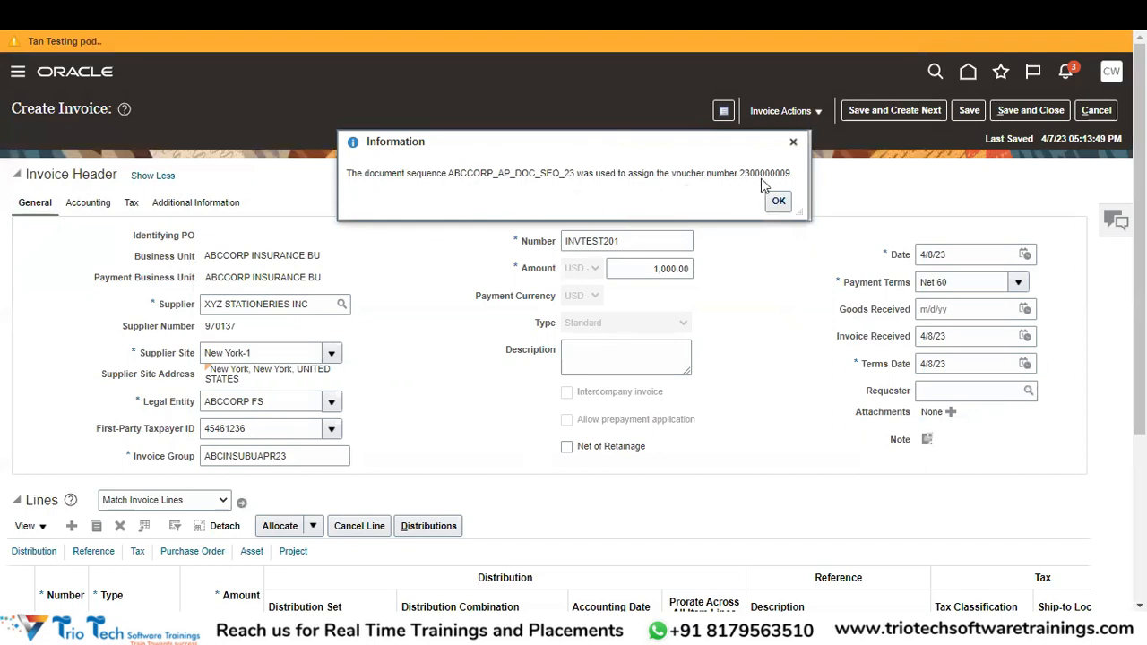
Dismiss the voucher message, open line 1's distributions, then close them and save the invoice.
{"action": "left_click", "coordinate": [778, 200]}
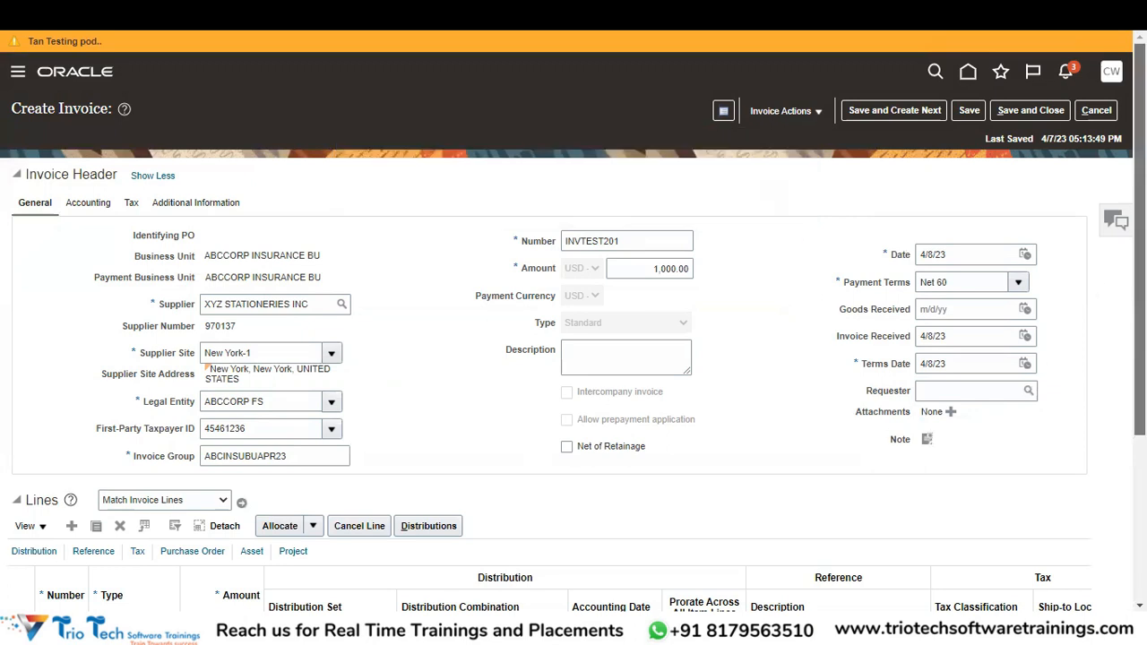
{"action": "scroll", "coordinate": [573, 359], "scroll_direction": "down", "scroll_amount": 3}
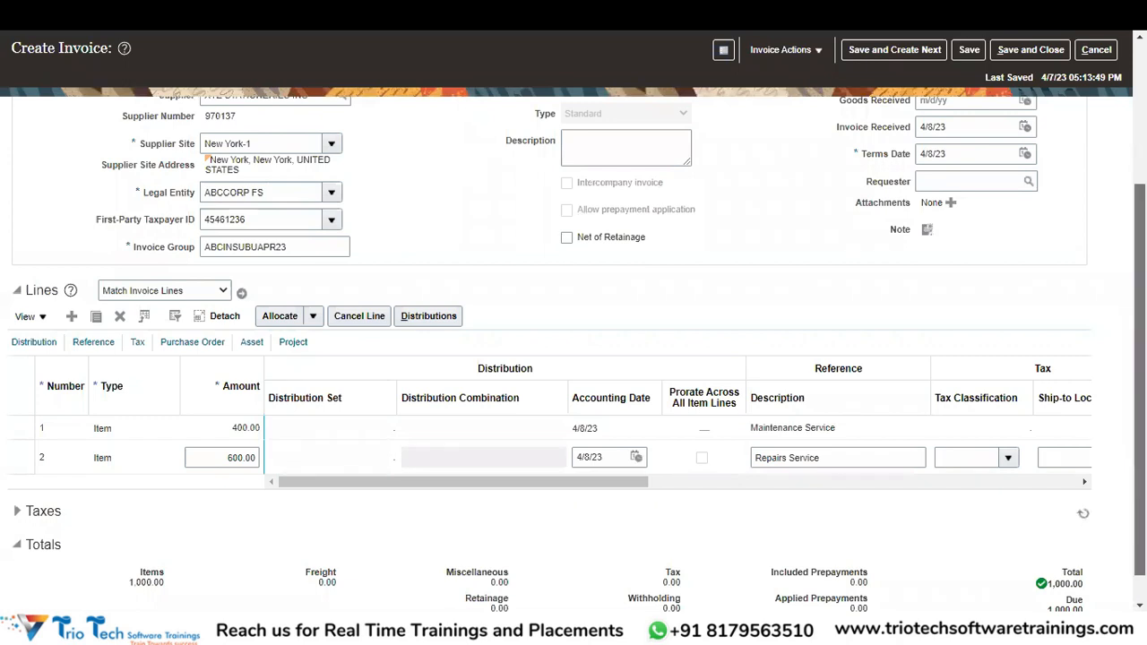
{"action": "scroll", "coordinate": [574, 358], "scroll_direction": "up", "scroll_amount": 3}
{"action": "scroll", "coordinate": [574, 358], "scroll_direction": "down", "scroll_amount": 3}
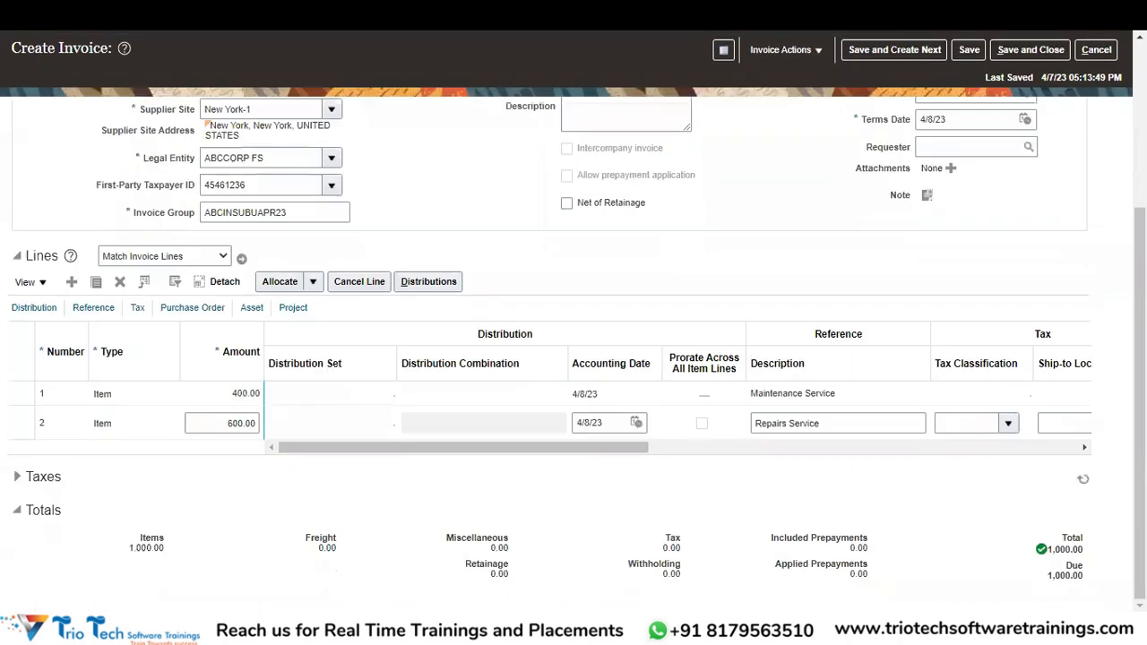
{"action": "left_click", "coordinate": [115, 429]}
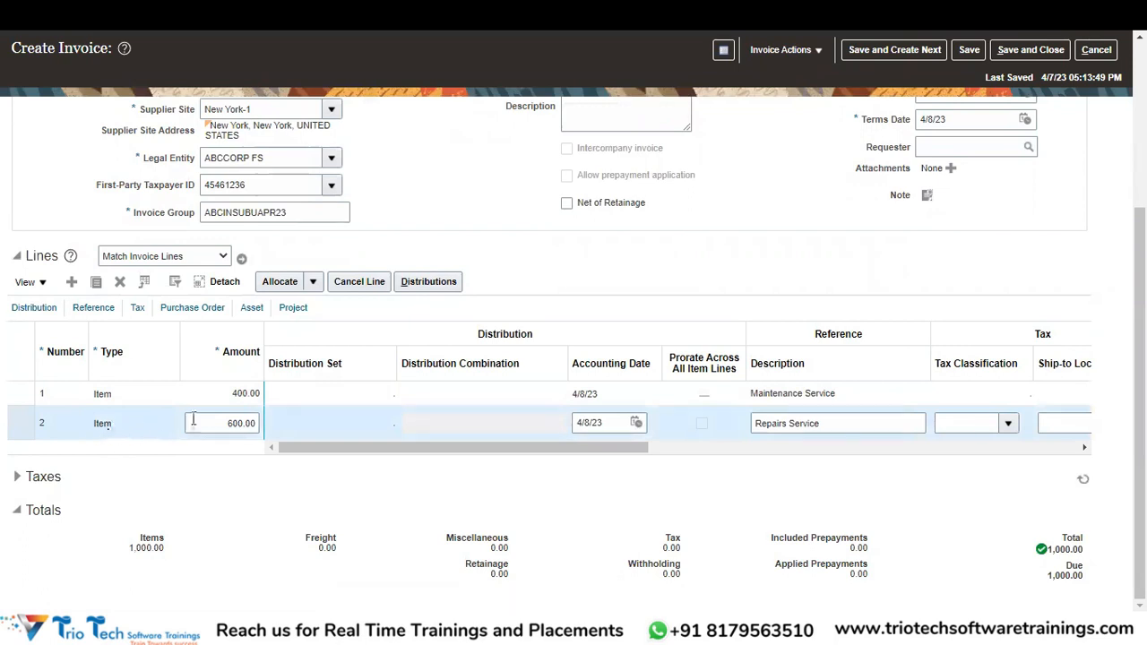
{"action": "left_click", "coordinate": [147, 392]}
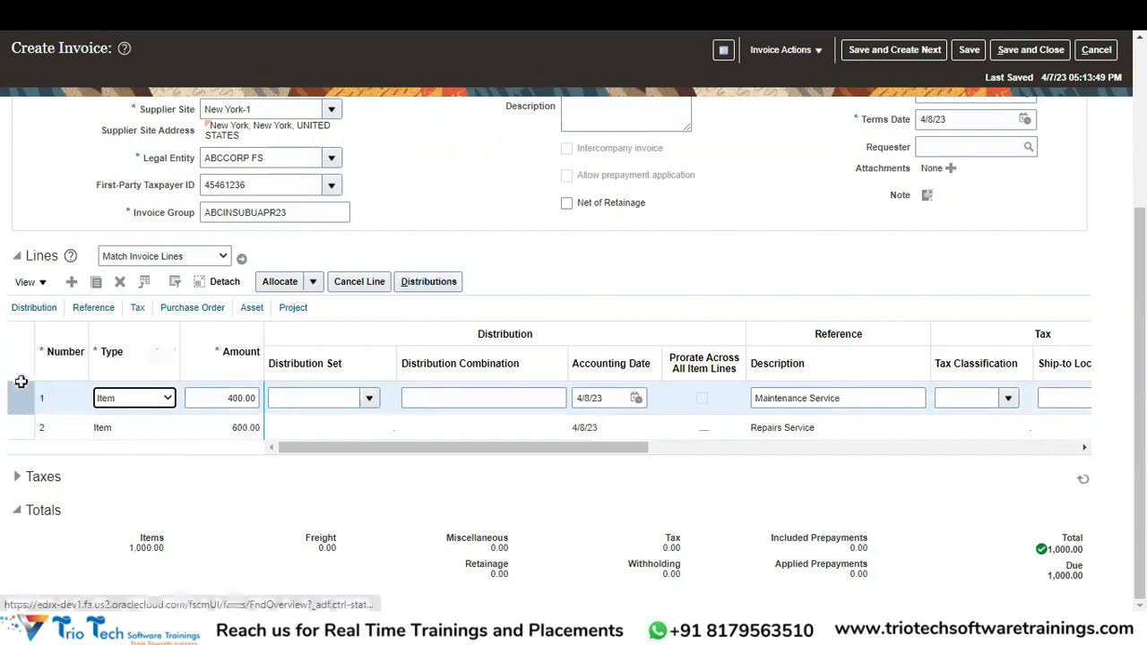
{"action": "left_click", "coordinate": [437, 283]}
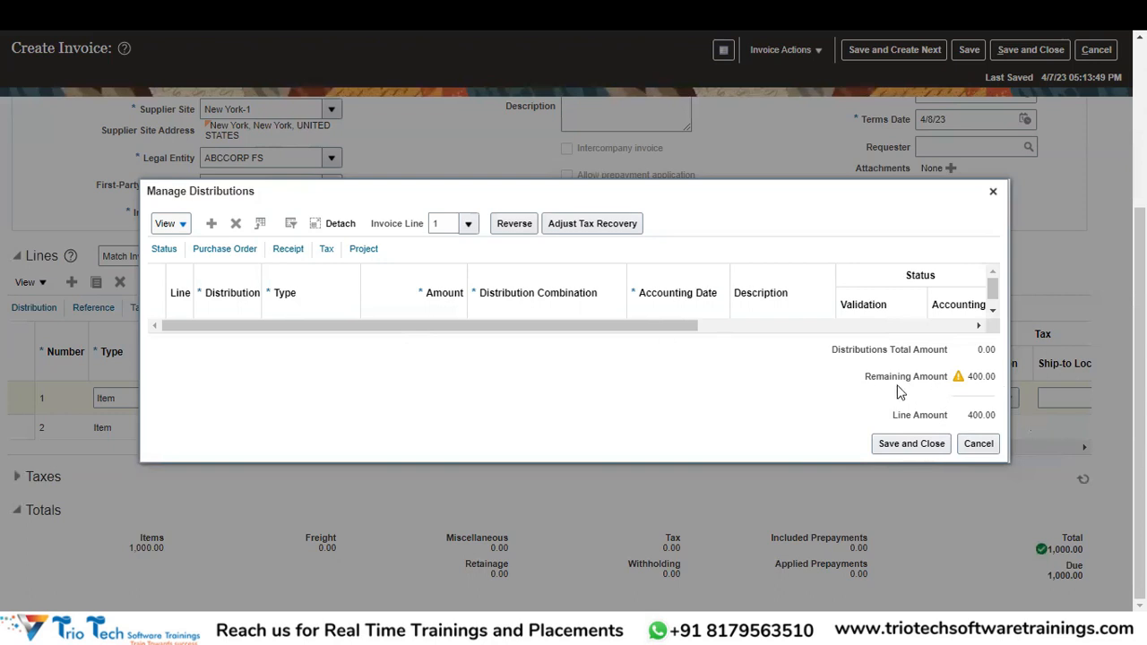
{"action": "left_click", "coordinate": [906, 452]}
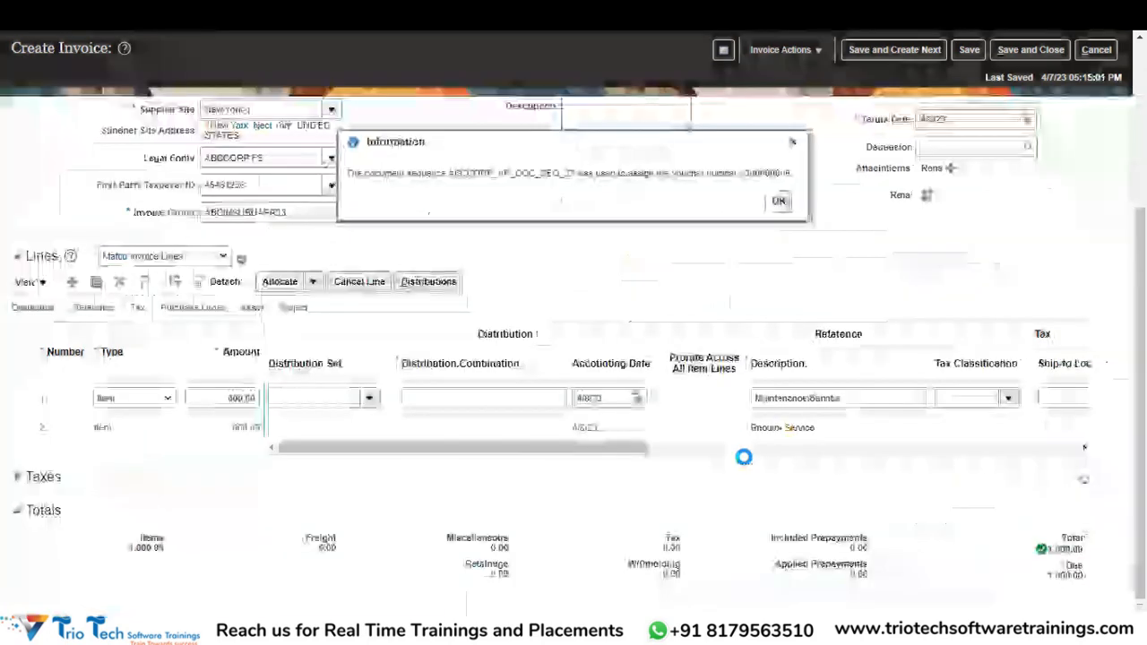
{"action": "left_click", "coordinate": [778, 201]}
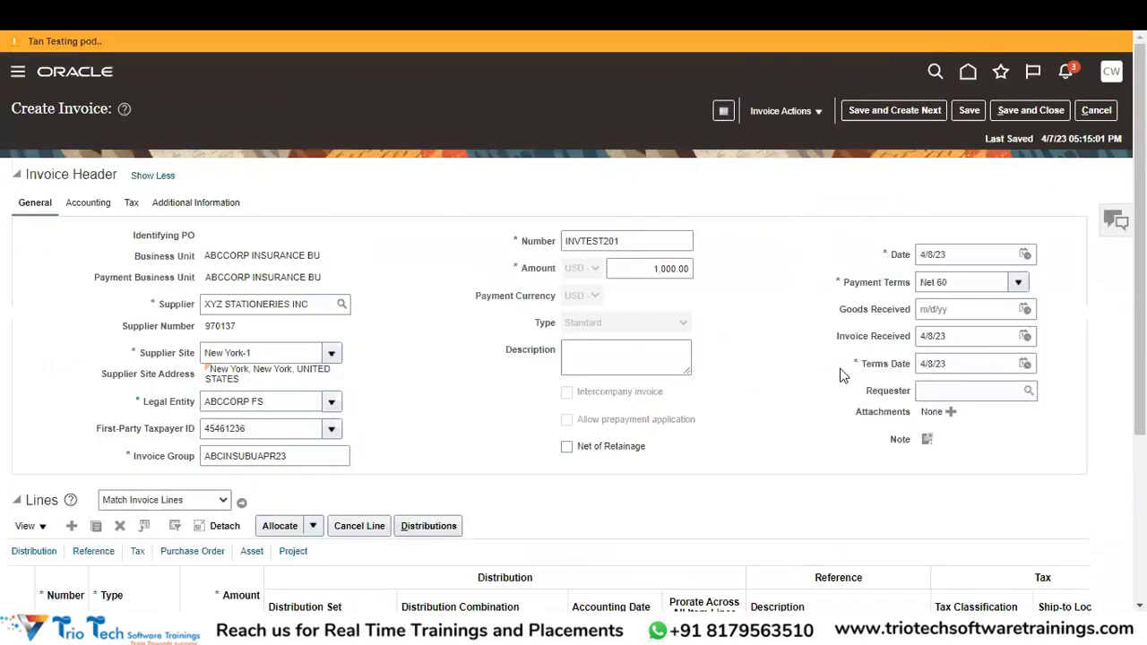
Reopen invoice line 1's distributions and add a new distribution row.
{"action": "scroll", "coordinate": [573, 358], "scroll_direction": "down", "scroll_amount": 5}
{"action": "left_click_drag", "start_coordinate": [1140, 309], "coordinate": [1140, 193]}
{"action": "scroll", "coordinate": [582, 451], "scroll_direction": "down", "scroll_amount": 3}
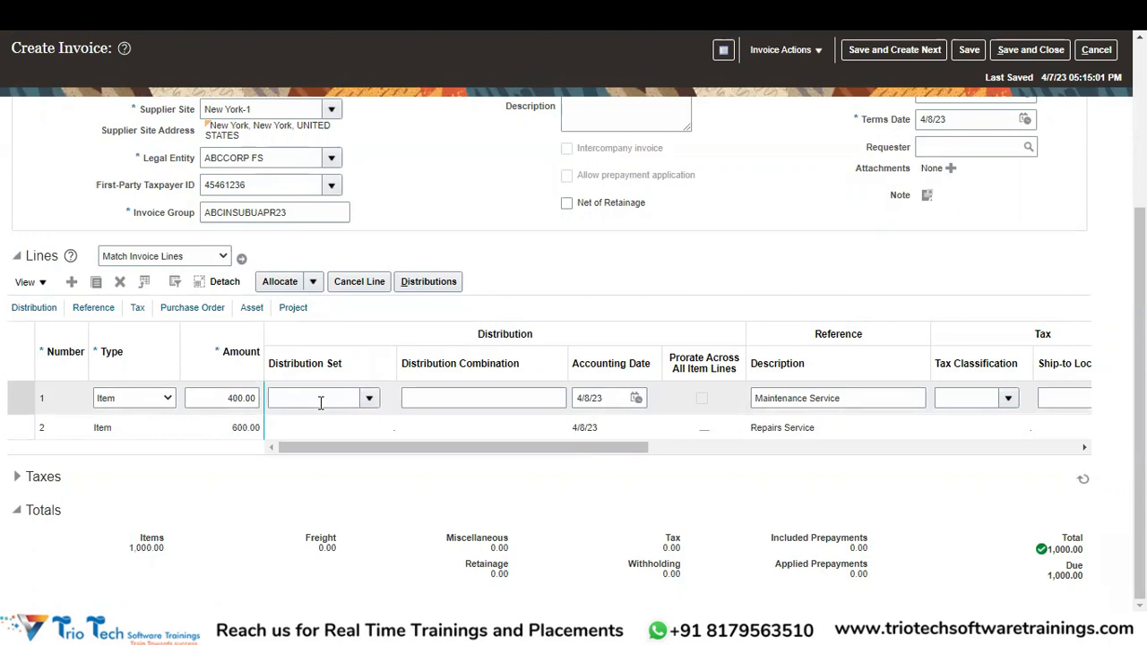
{"action": "left_click", "coordinate": [47, 398]}
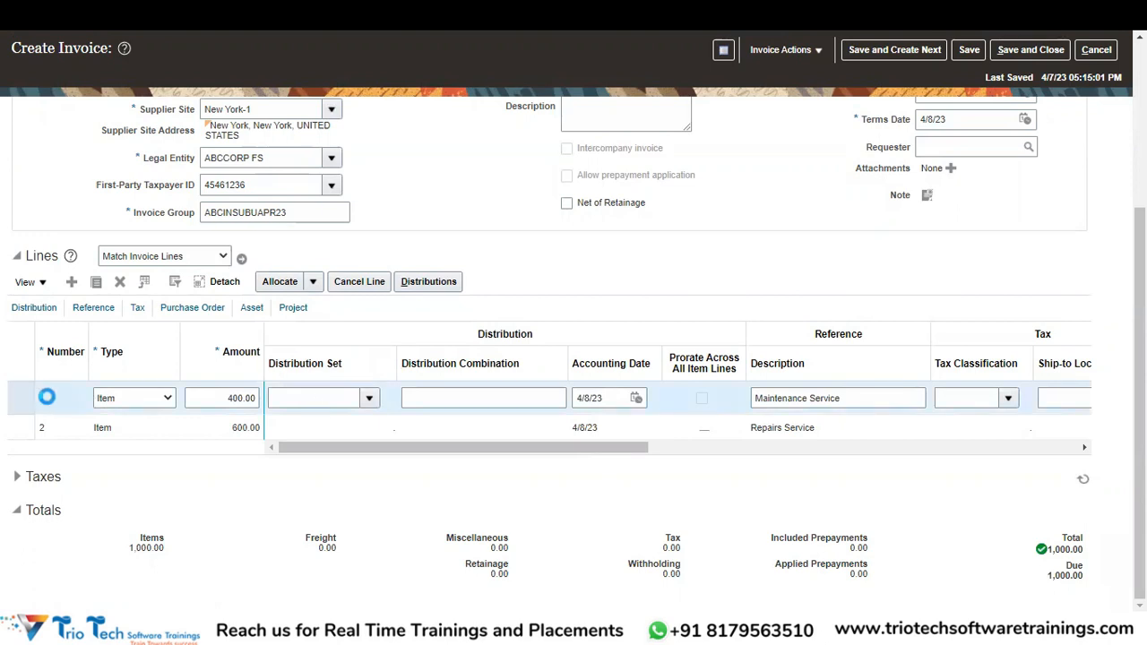
{"action": "left_click", "coordinate": [448, 281]}
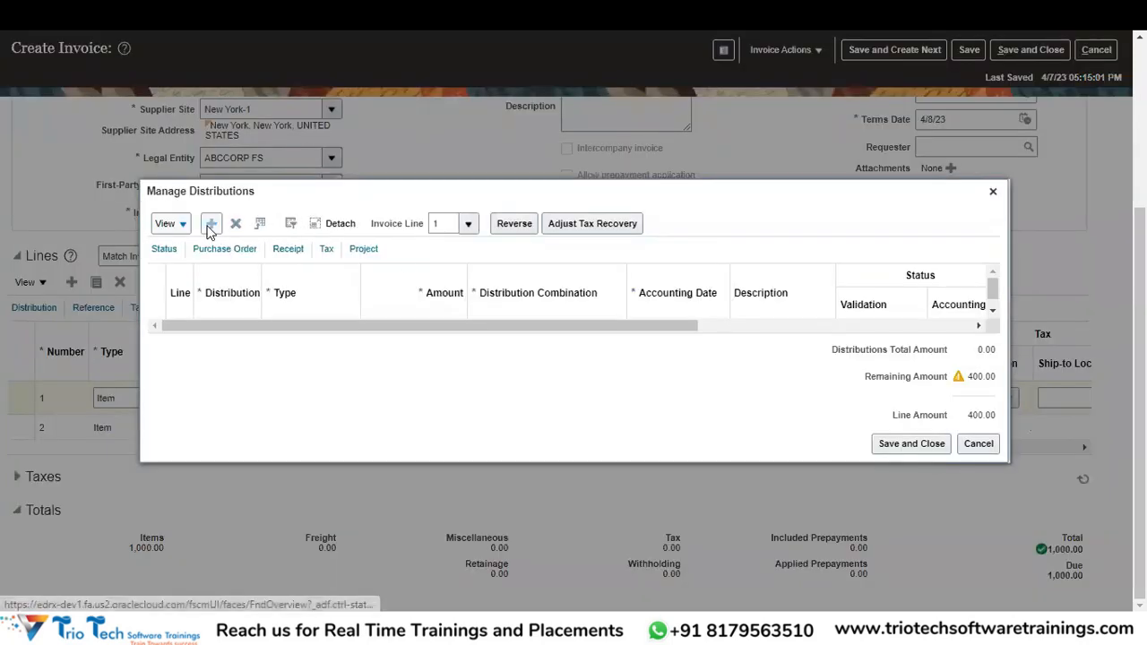
{"action": "left_click", "coordinate": [209, 228]}
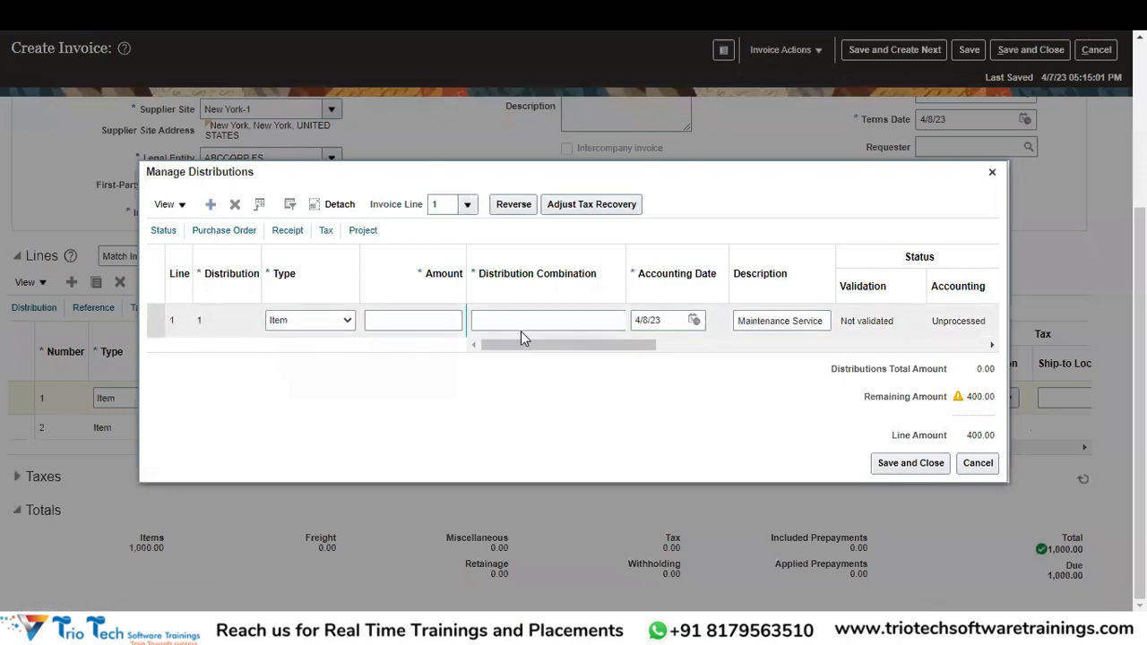
Enter 400.00 as line 1's distribution amount and open its account segment picker.
{"action": "left_click", "coordinate": [553, 327]}
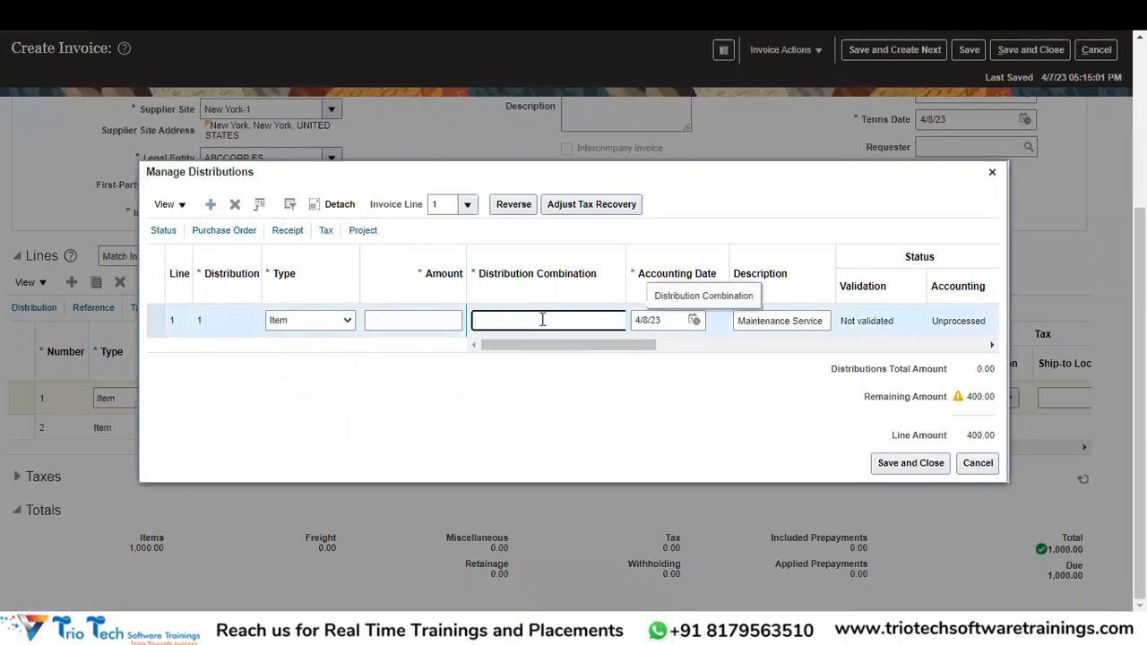
{"action": "left_click", "coordinate": [410, 316]}
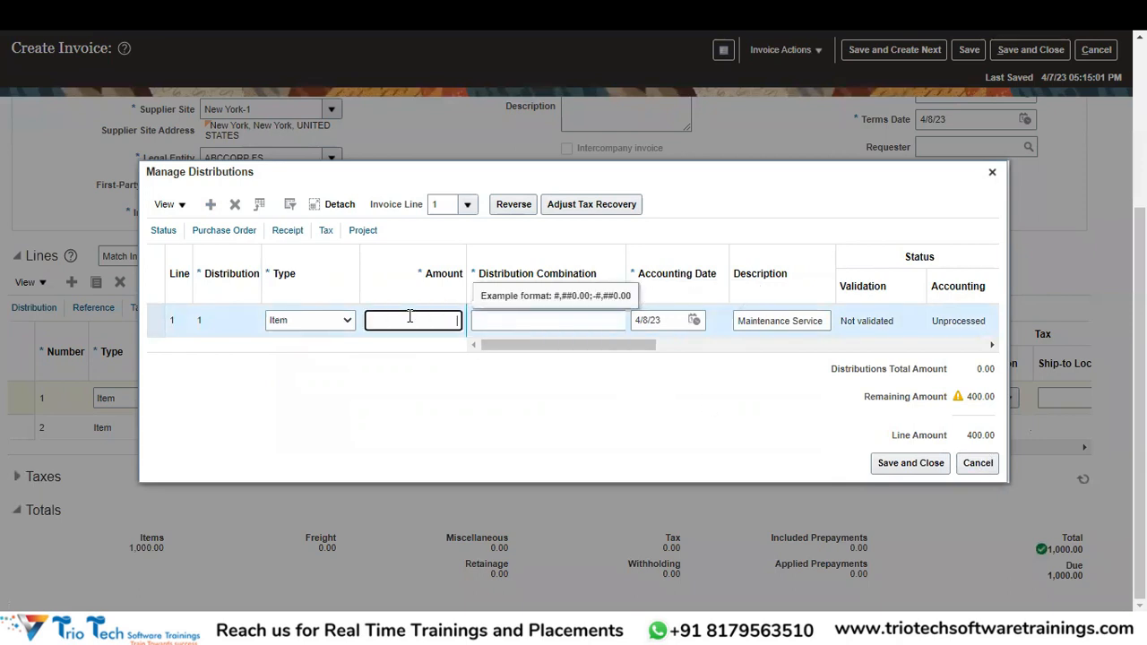
{"action": "type", "text": "400"}
{"action": "key", "text": "Tab"}
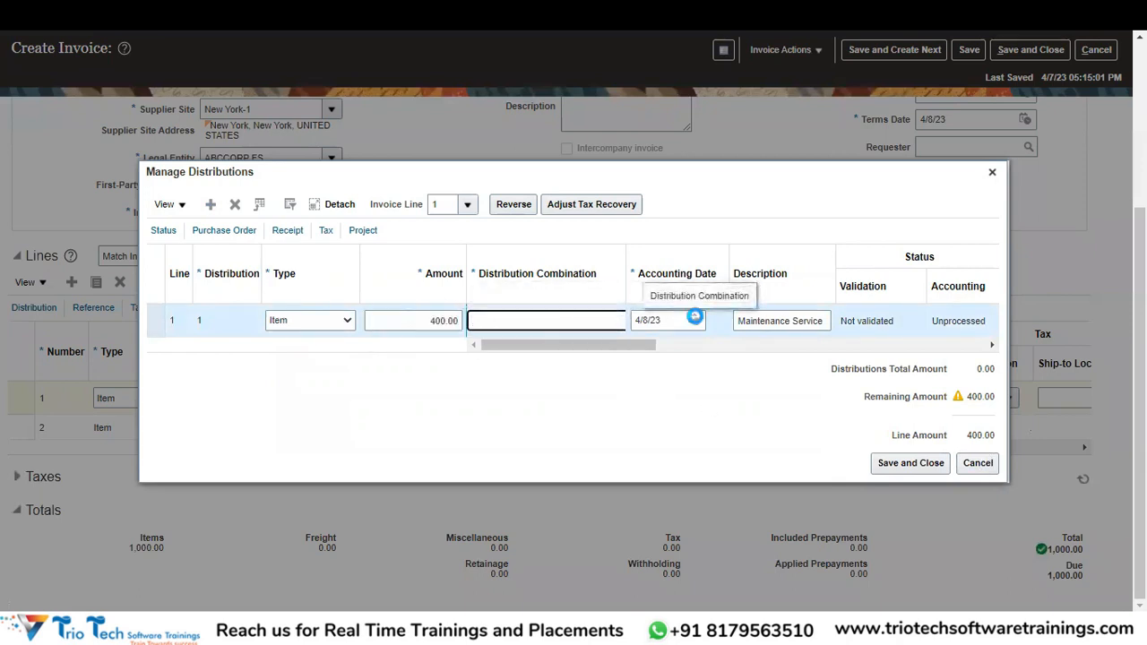
{"action": "left_click_drag", "start_coordinate": [626, 258], "coordinate": [677, 274]}
{"action": "left_click", "coordinate": [645, 321]}
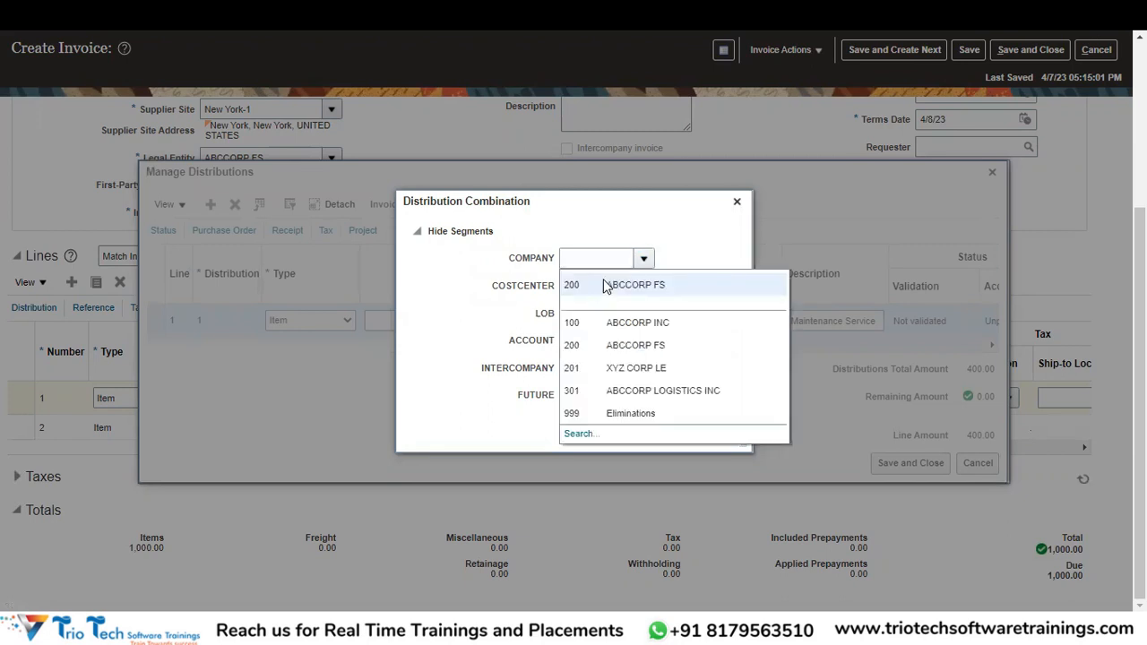
Choose company 200, cost center 5100 CEO Office and line of business 20001 Pharmaceuticals.
{"action": "left_click", "coordinate": [604, 284]}
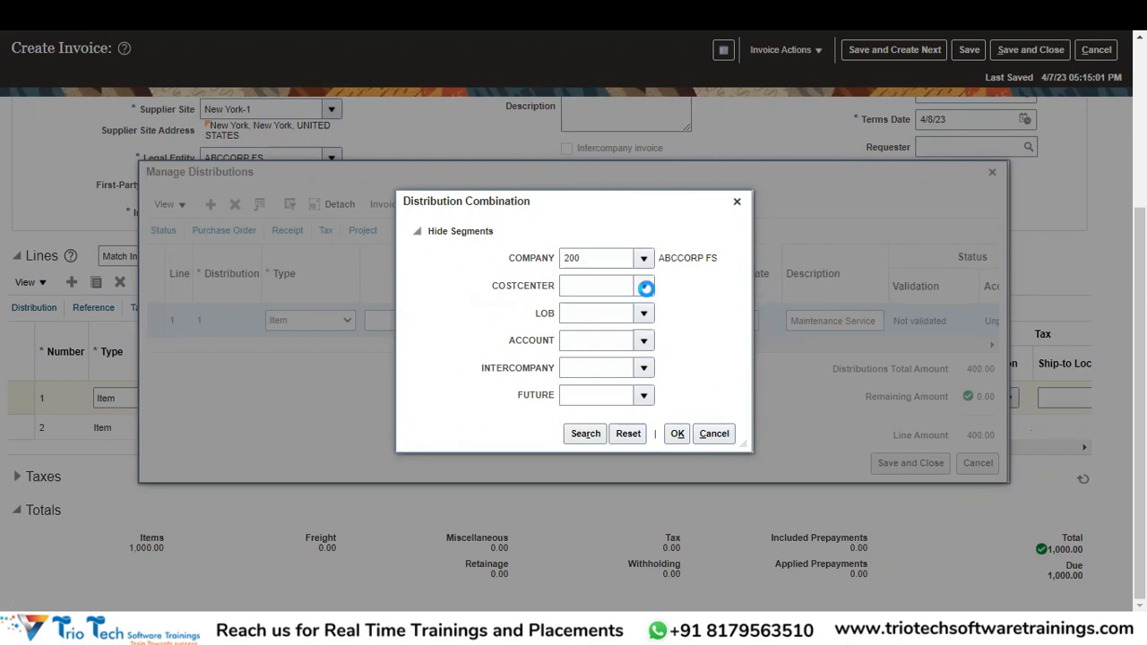
{"action": "left_click", "coordinate": [644, 286]}
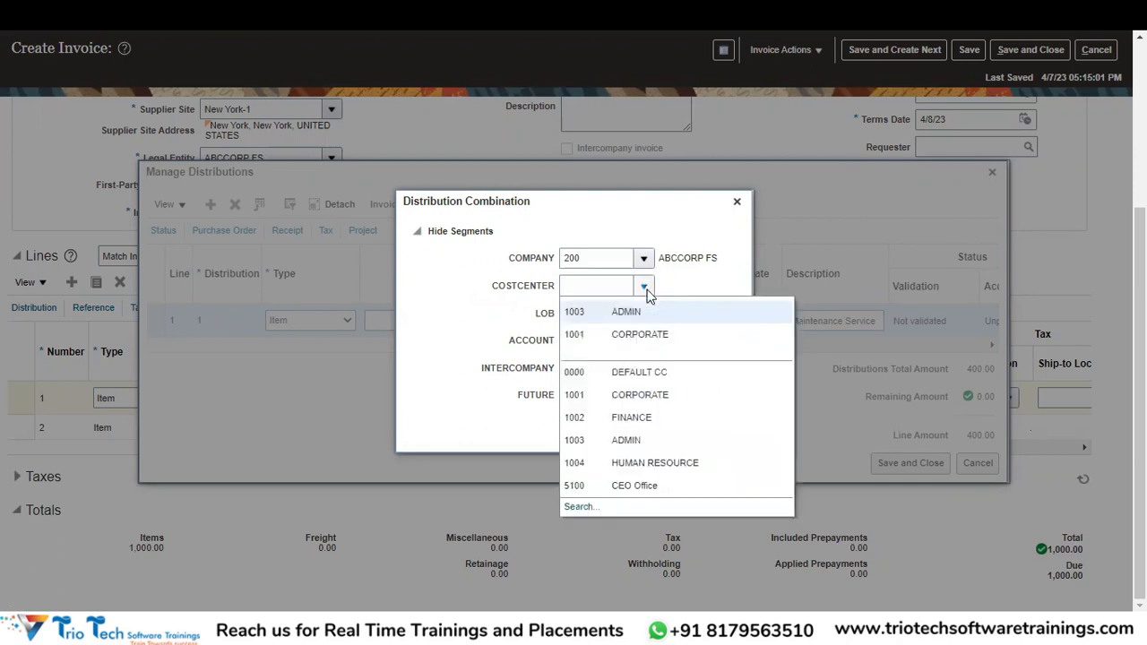
{"action": "left_click", "coordinate": [635, 485]}
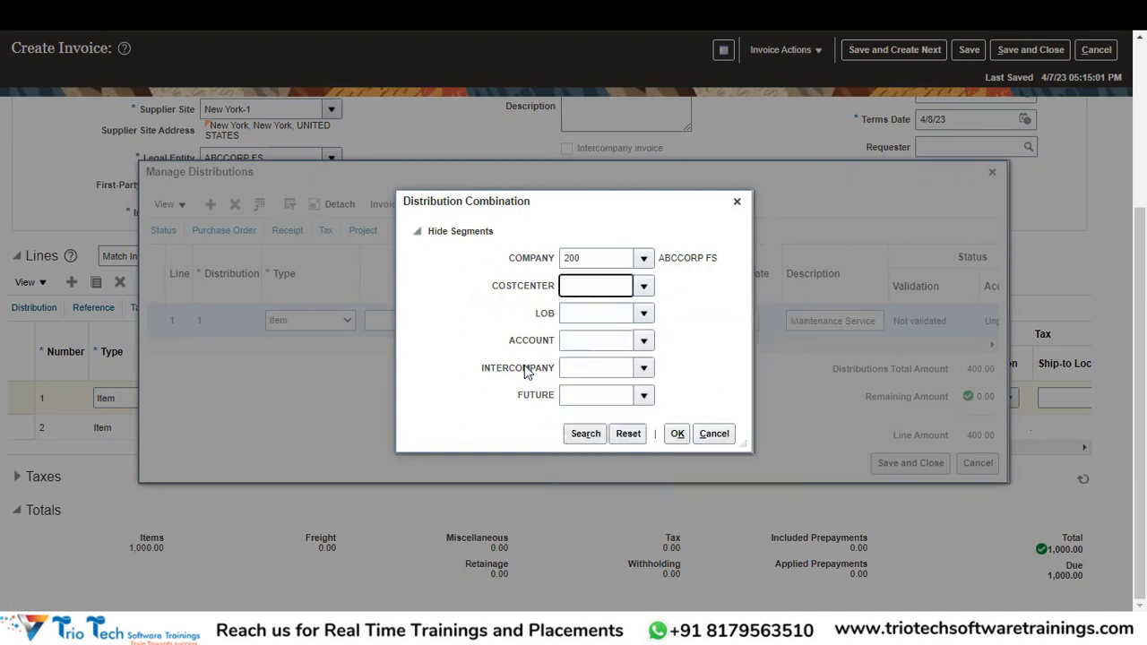
{"action": "left_click", "coordinate": [647, 312]}
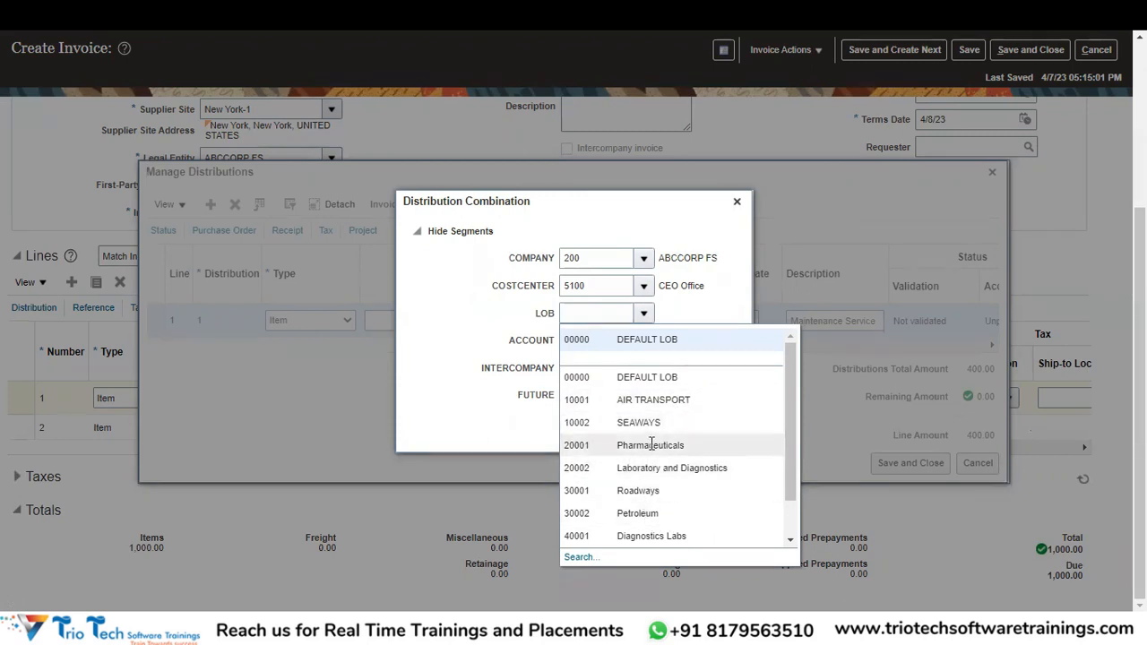
{"action": "left_click", "coordinate": [653, 445]}
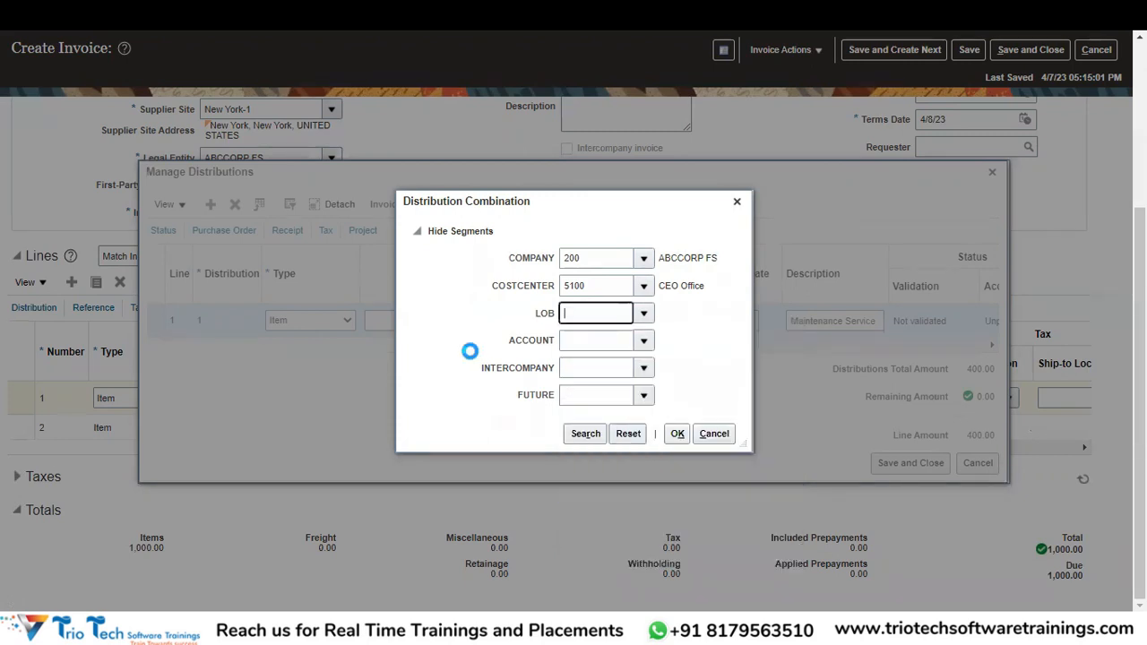
Pick account 631000 Repairs and Maintenance, intercompany 000 Default IC and future 0000.
{"action": "left_click", "coordinate": [643, 340]}
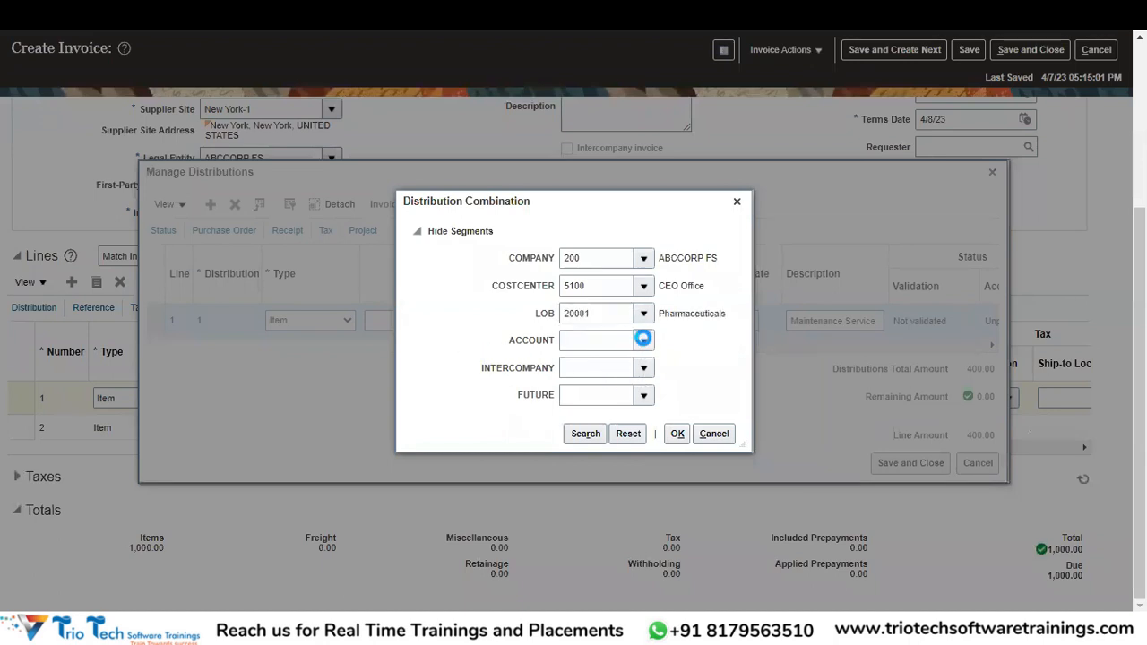
{"action": "left_click", "coordinate": [644, 340]}
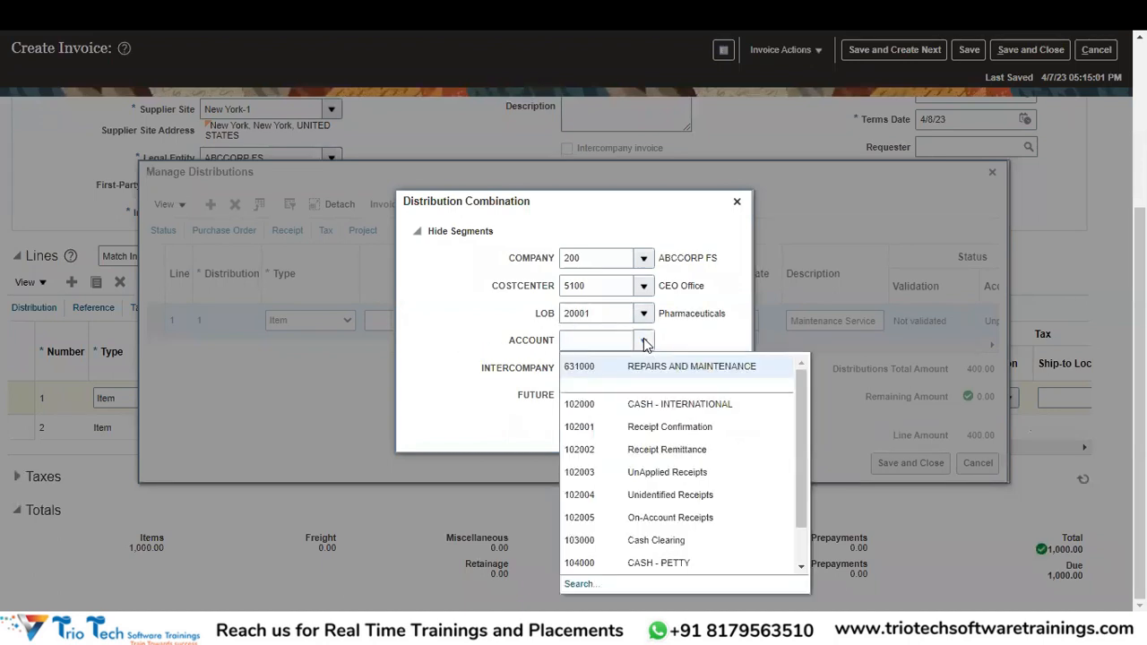
{"action": "left_click", "coordinate": [635, 362]}
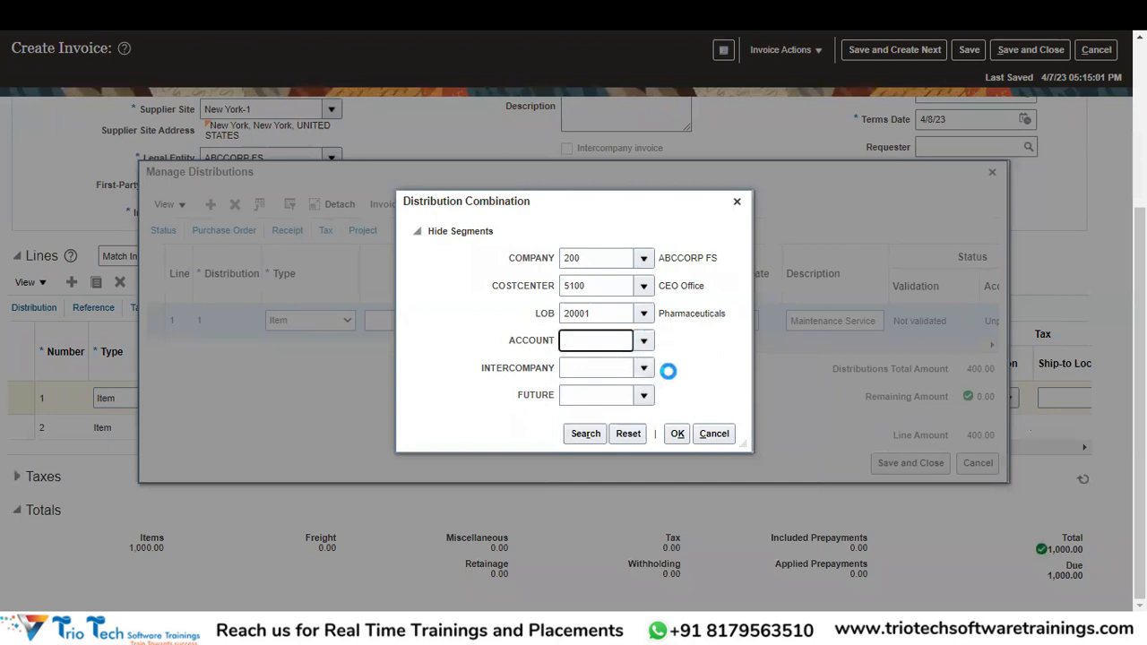
{"action": "left_click", "coordinate": [641, 369]}
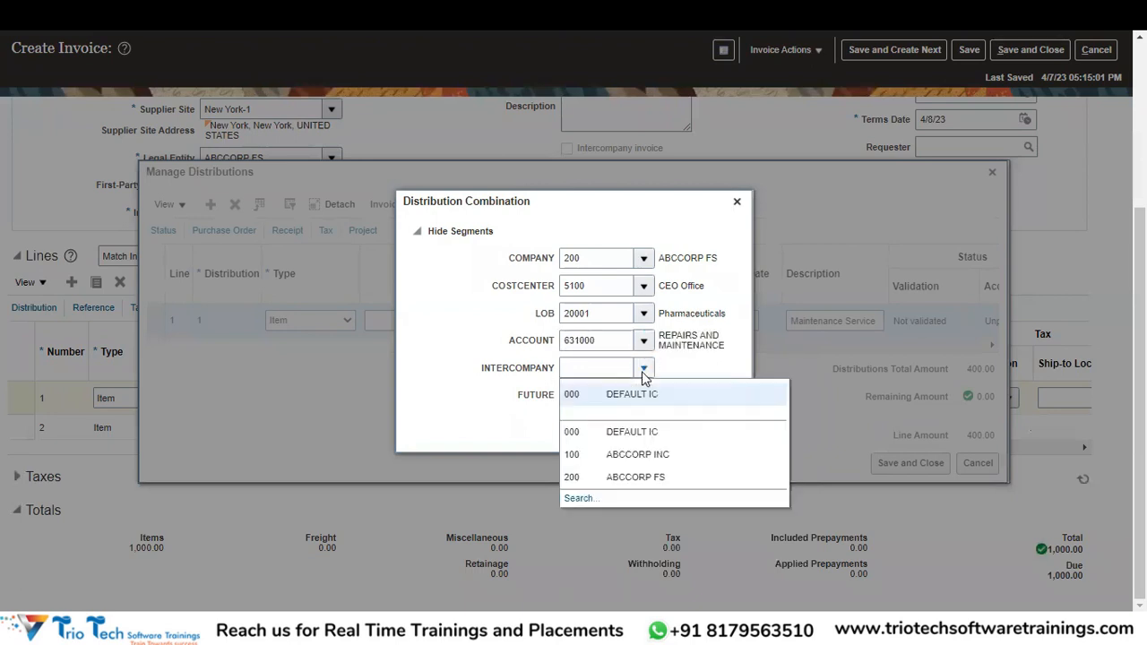
{"action": "left_click", "coordinate": [687, 395]}
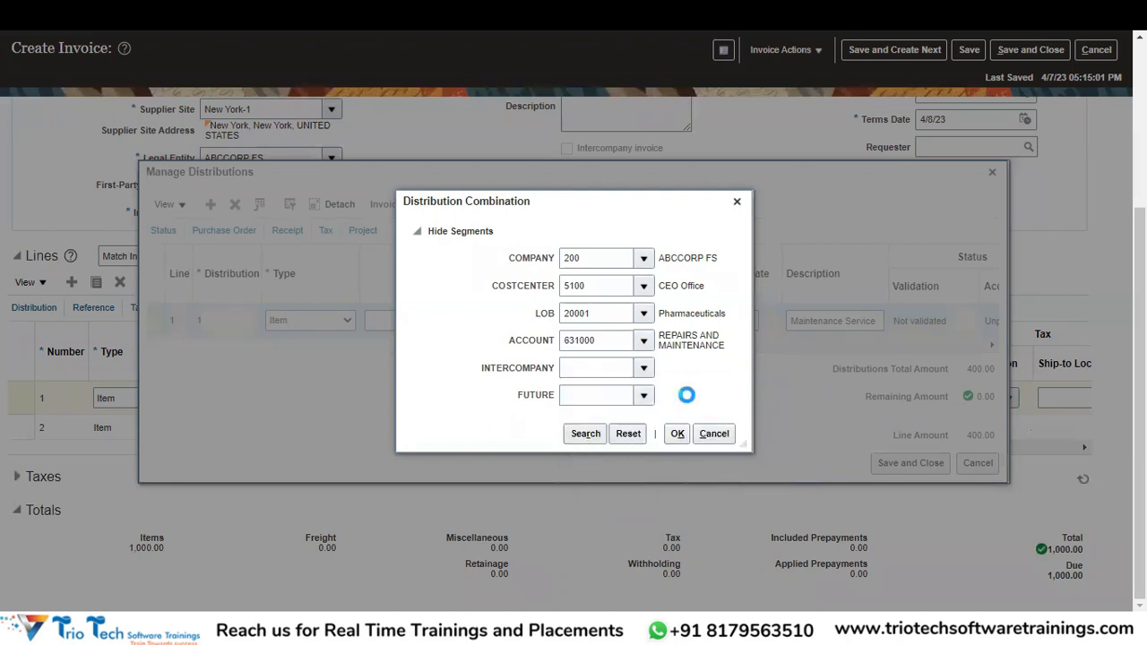
{"action": "left_click", "coordinate": [638, 395]}
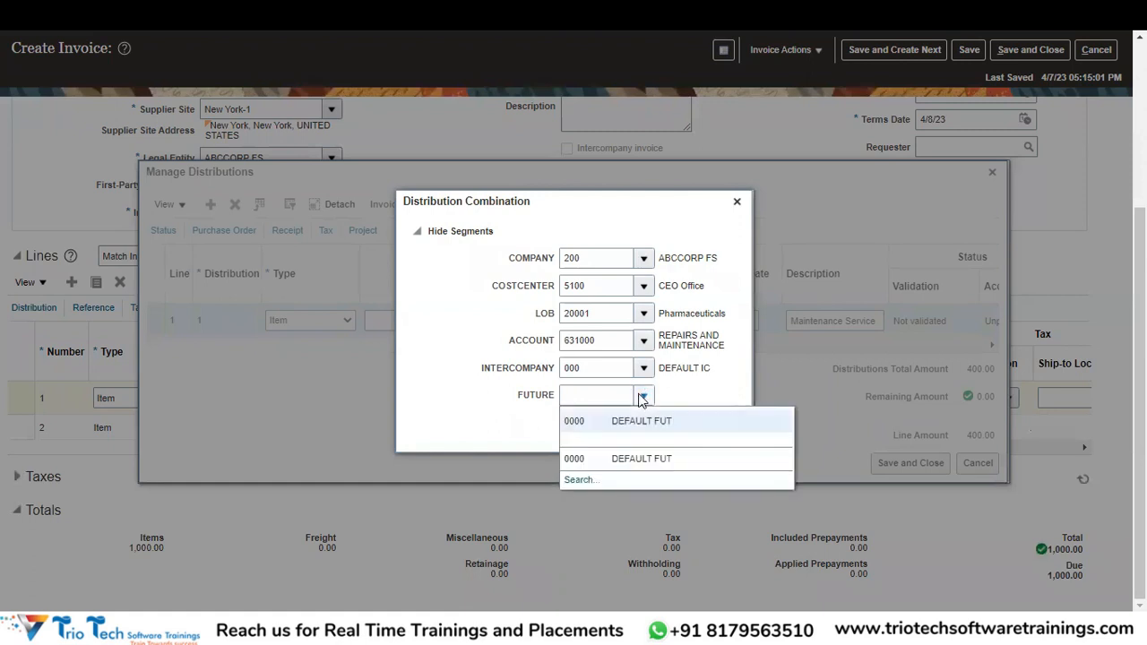
{"action": "left_click", "coordinate": [619, 421]}
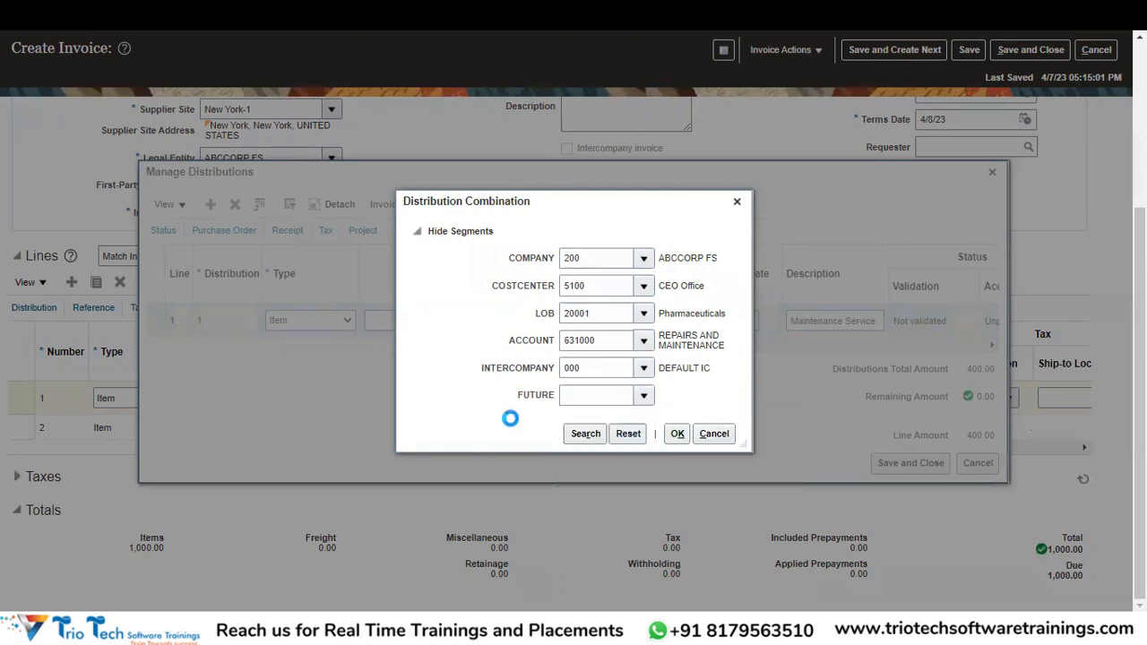
Confirm combination 200.5100.20001.631000.000.0000 for line 1 and check it in the distributions row.
{"action": "left_click", "coordinate": [677, 435]}
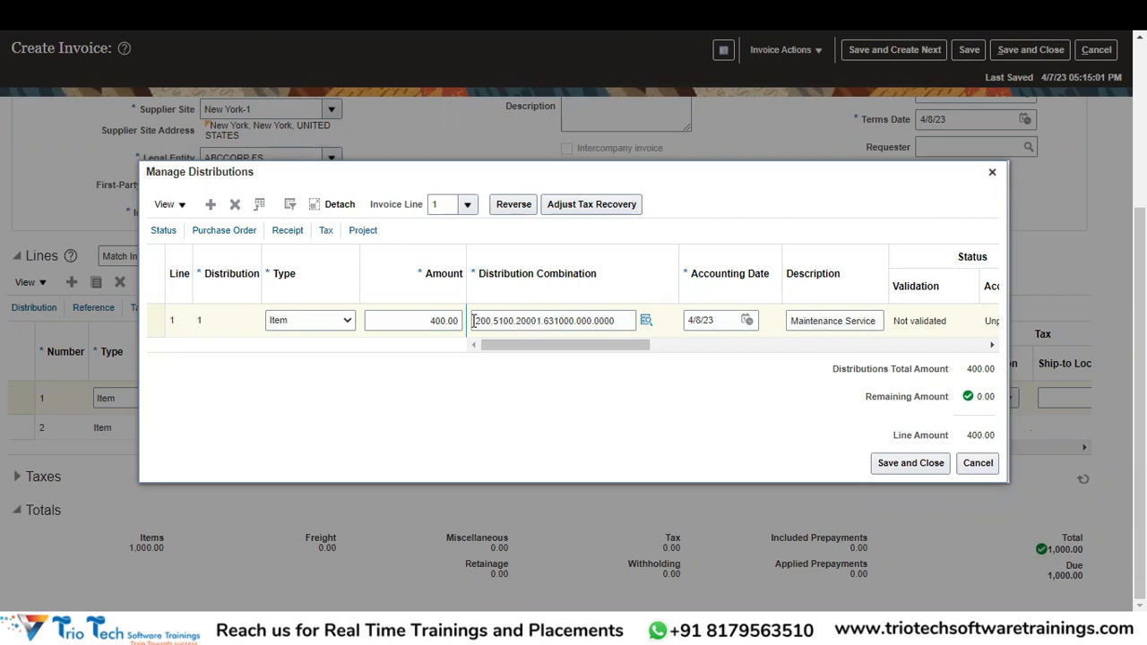
{"action": "left_click_drag", "start_coordinate": [544, 321], "coordinate": [478, 320]}
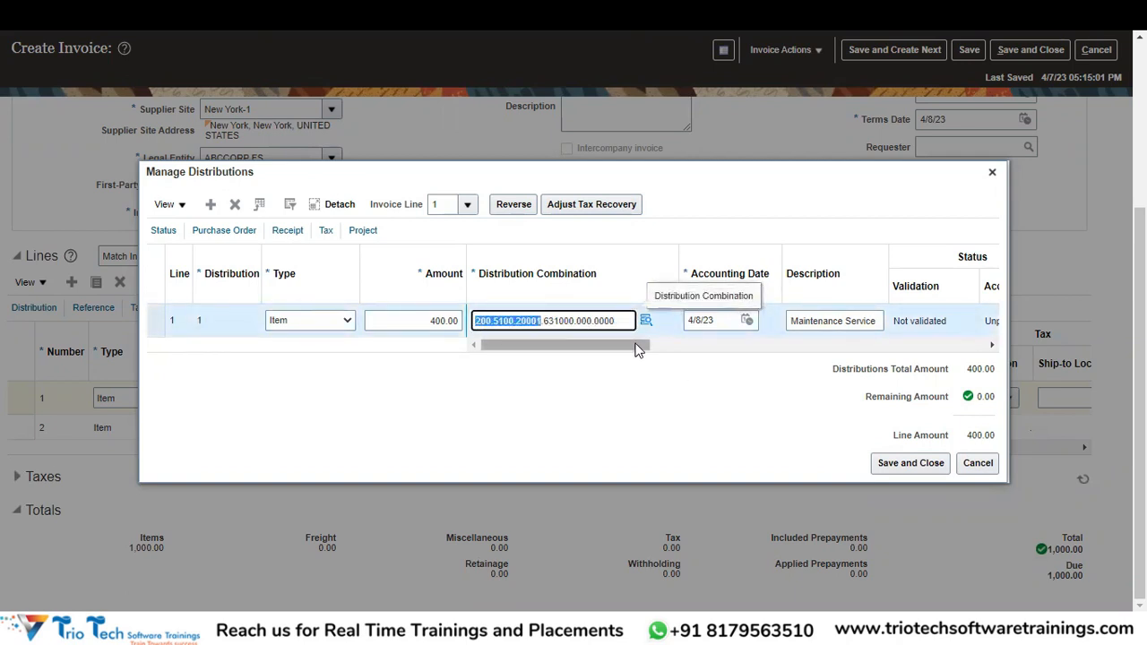
{"action": "left_click", "coordinate": [679, 430]}
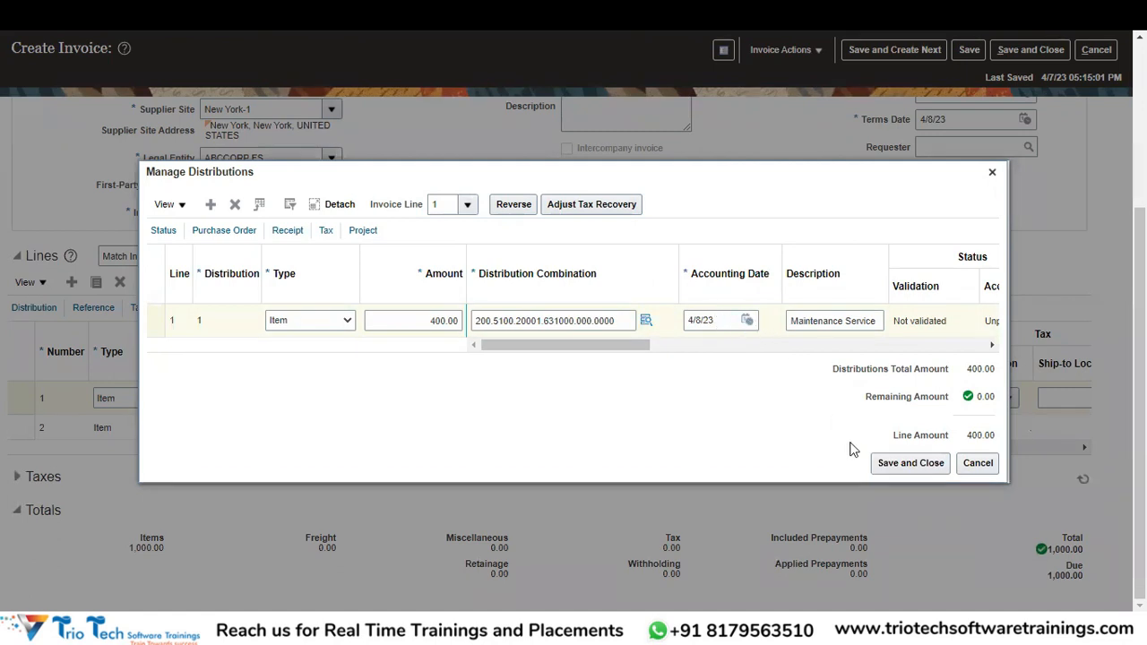
{"action": "left_click", "coordinate": [902, 473]}
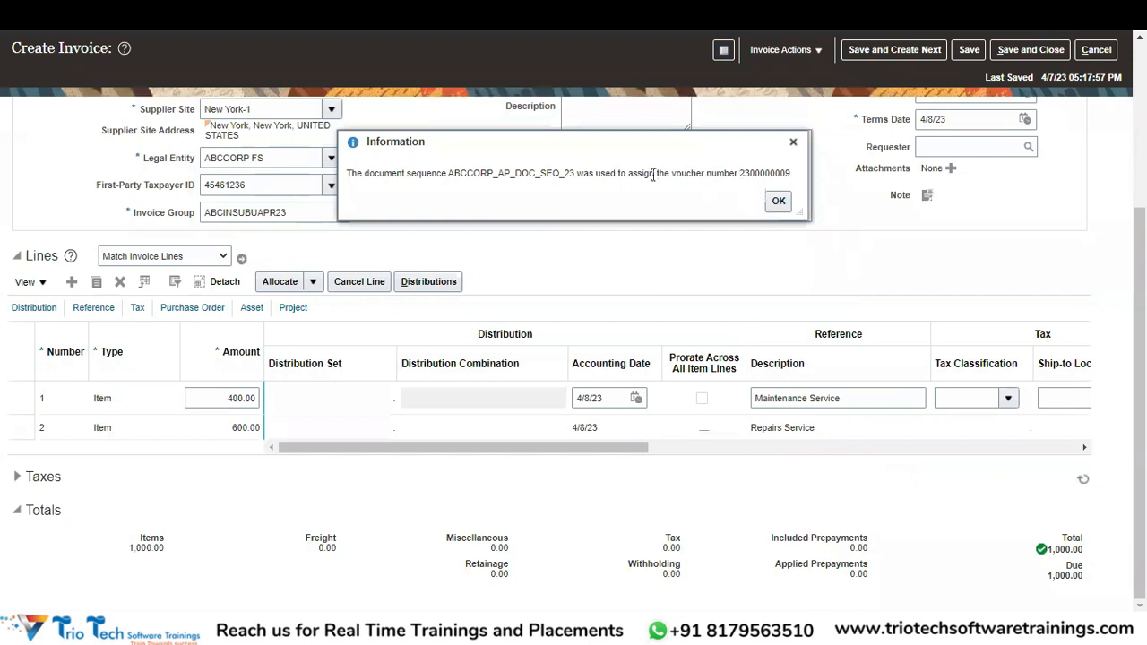
{"action": "left_click", "coordinate": [778, 202]}
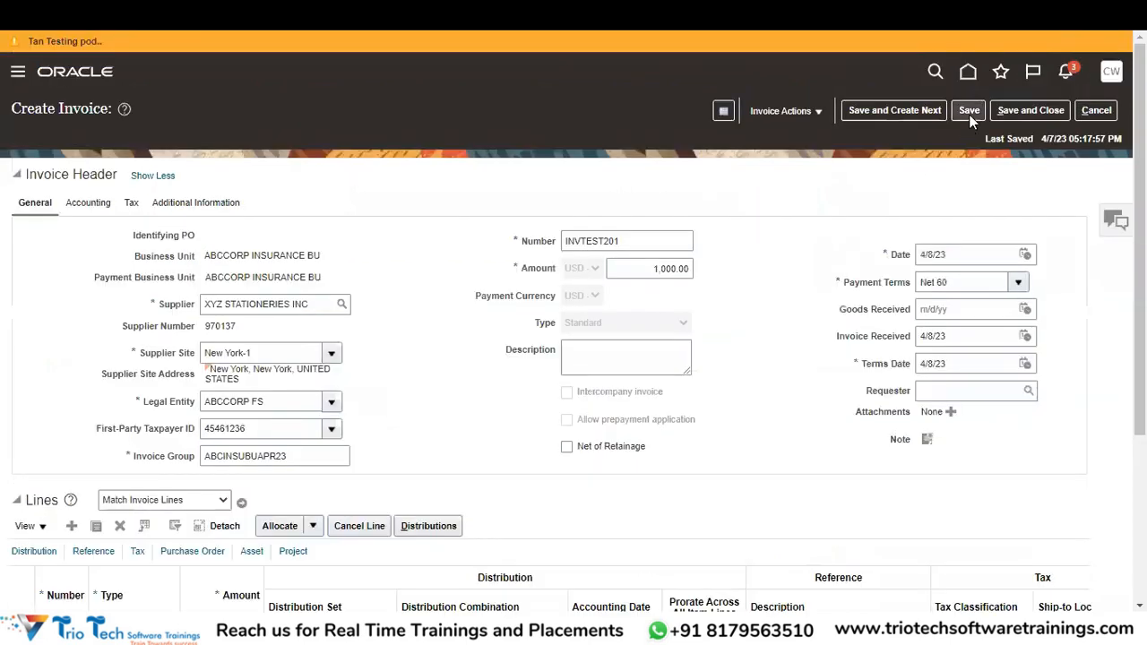
{"action": "left_click", "coordinate": [969, 114]}
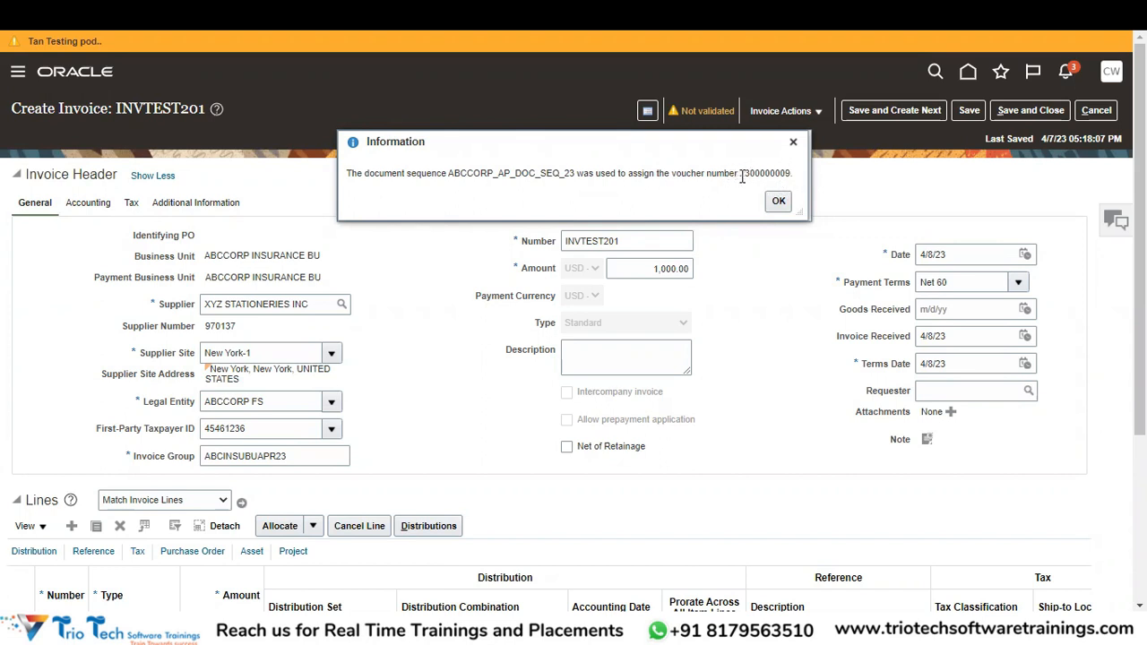
{"action": "left_click_drag", "start_coordinate": [739, 173], "coordinate": [798, 184]}
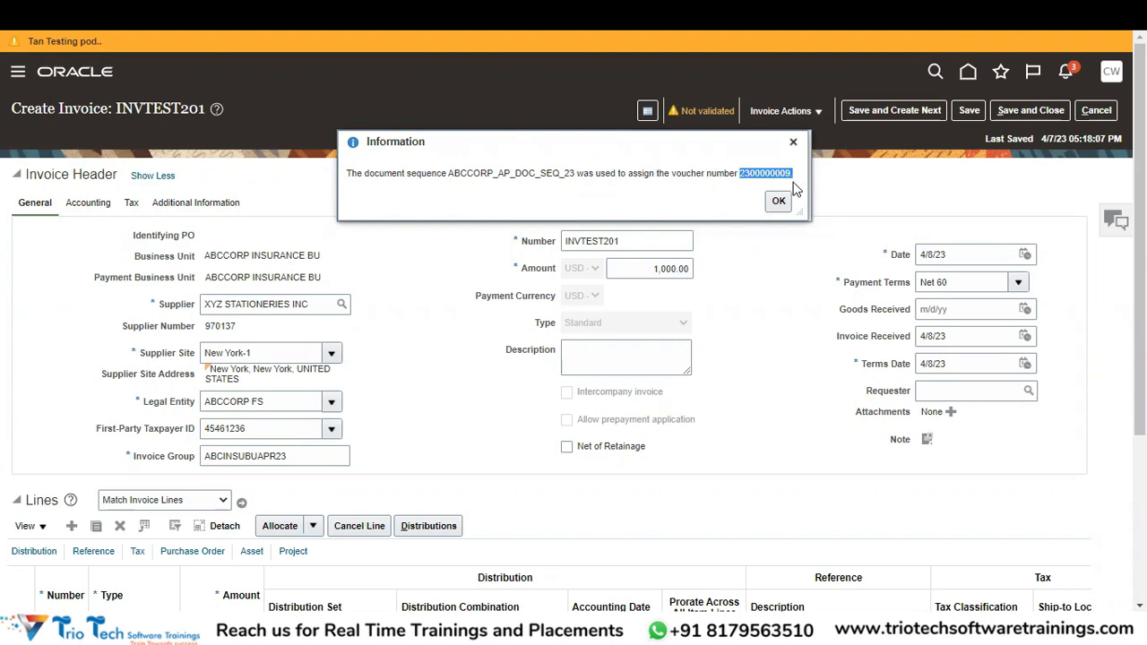
{"action": "left_click", "coordinate": [779, 201]}
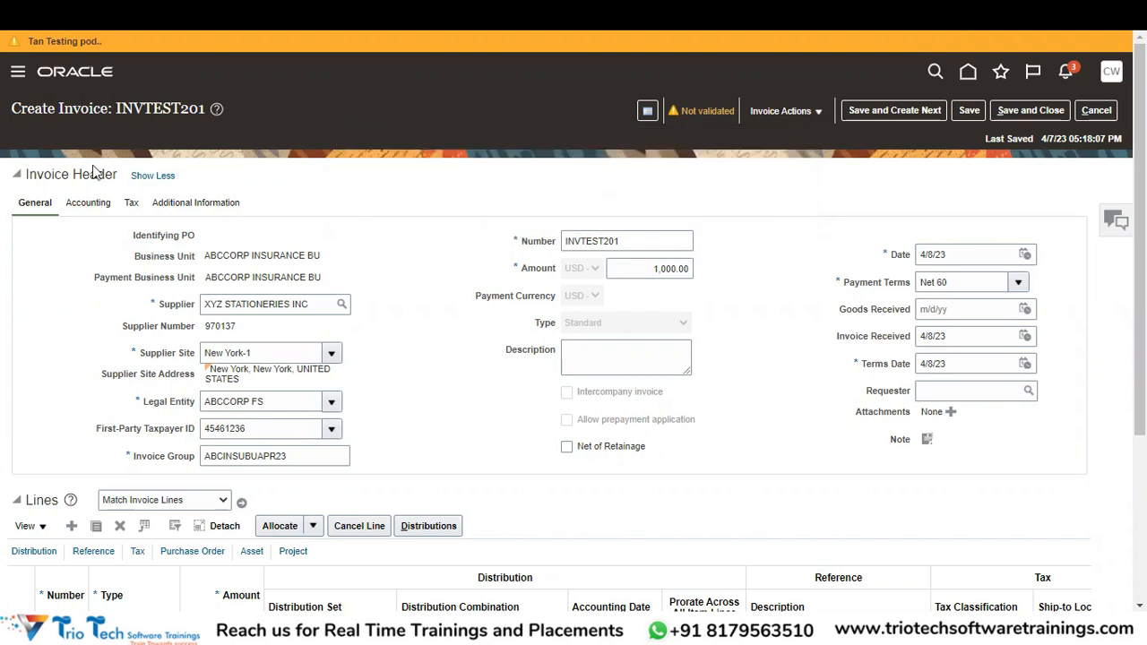
{"action": "left_click", "coordinate": [89, 204]}
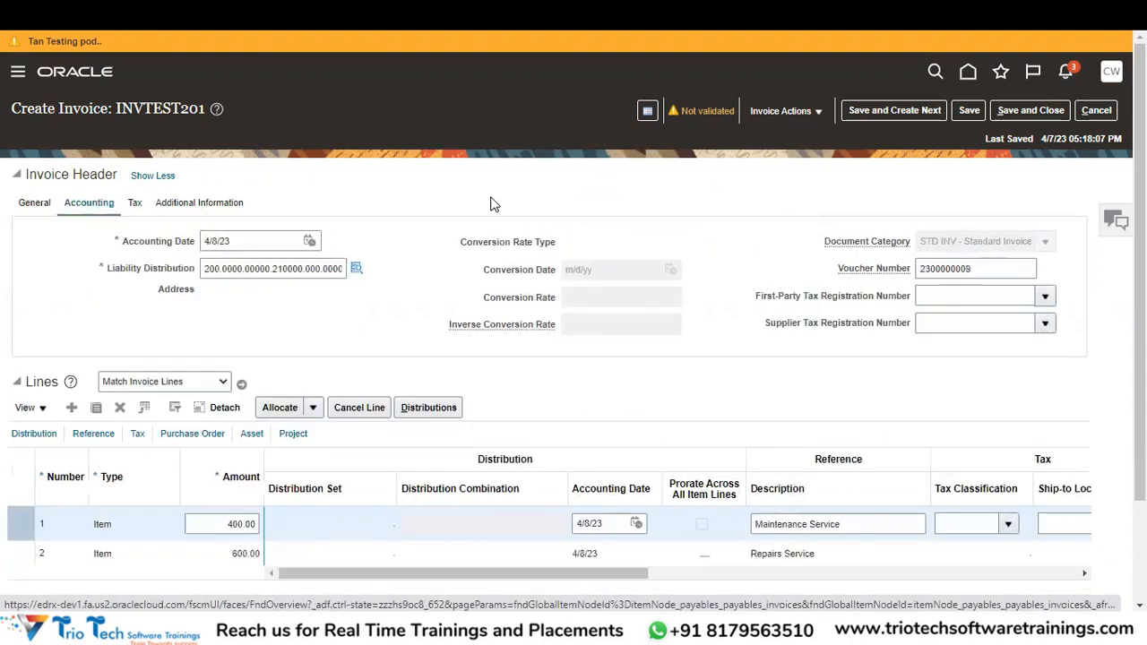
{"action": "double_click", "coordinate": [1001, 278]}
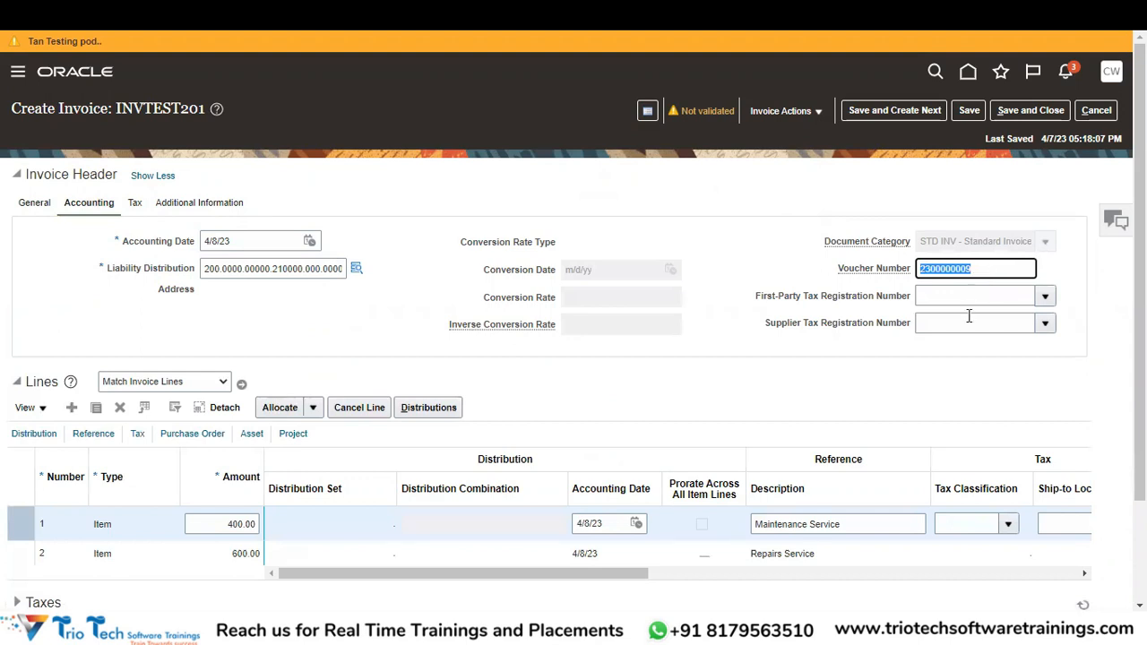
{"action": "left_click", "coordinate": [976, 113]}
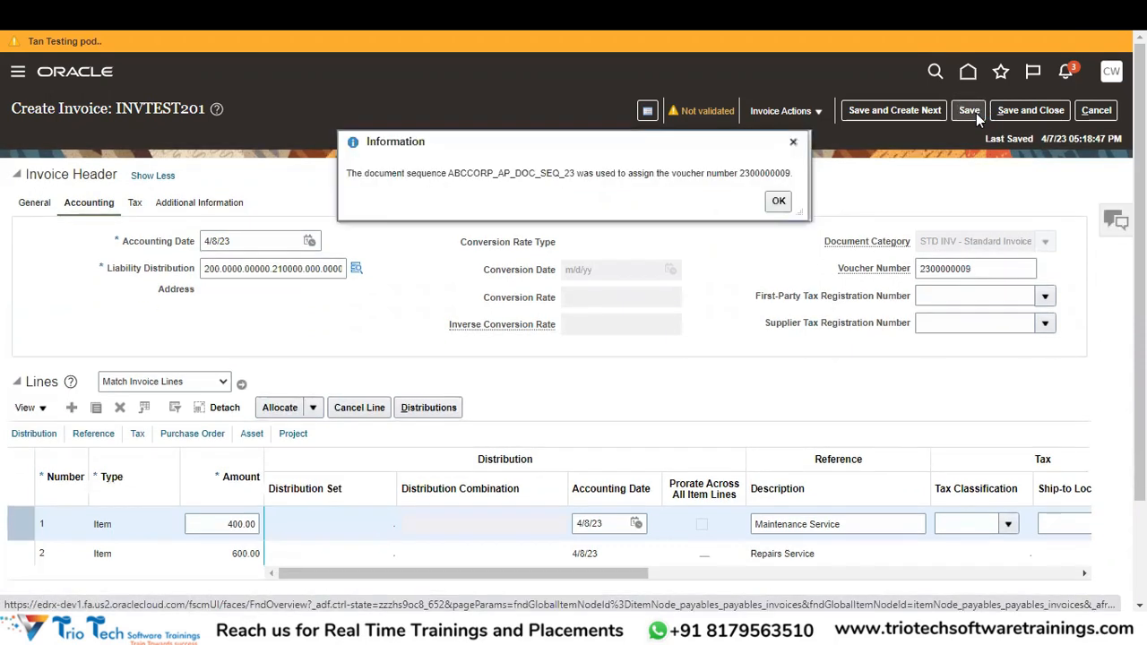
{"action": "left_click", "coordinate": [777, 199]}
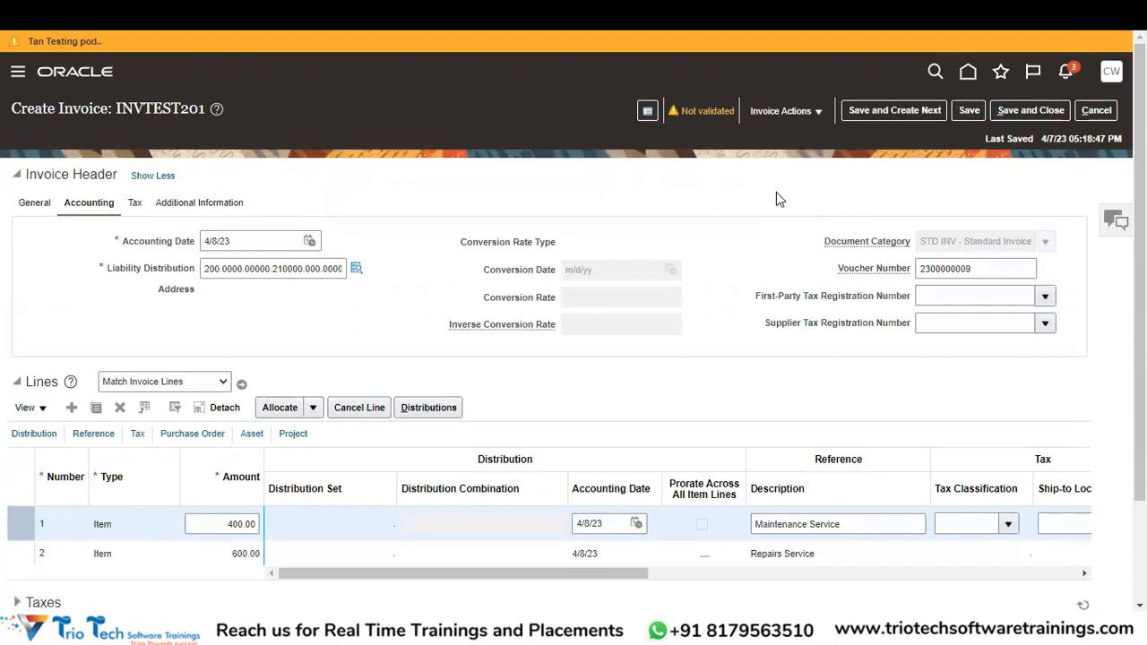
{"action": "key", "text": "alt+Tab"}
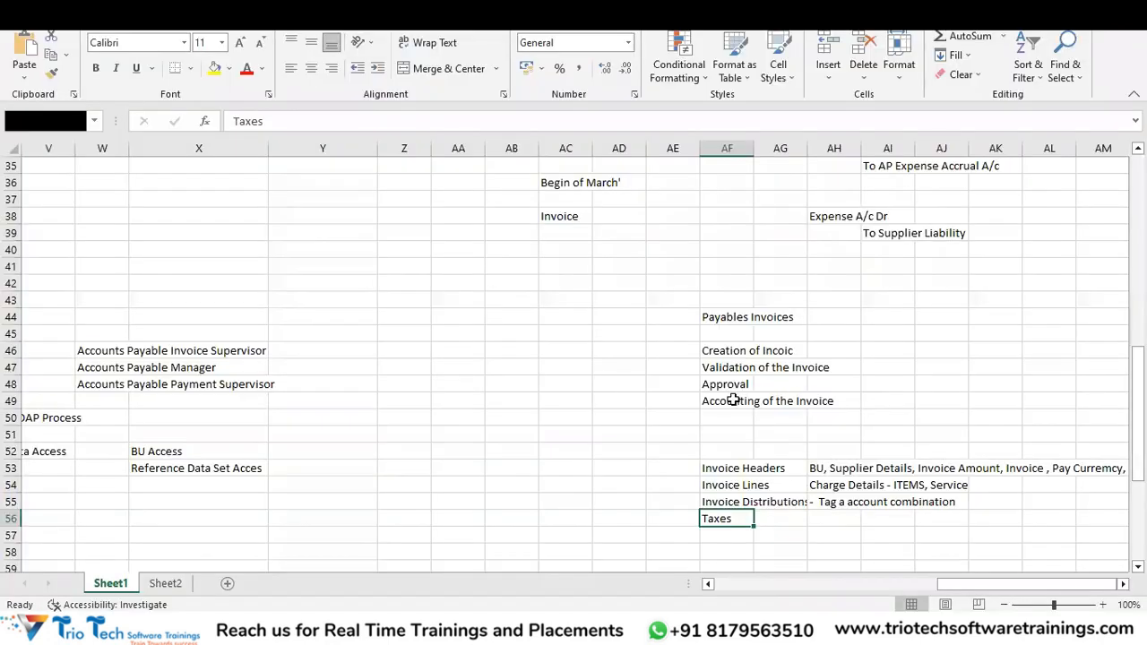
{"action": "left_click", "coordinate": [713, 370]}
Validate invoice INVTEST201 via Invoice Actions, leaving its status at Needs revalidation.
{"action": "key", "text": "alt+Tab"}
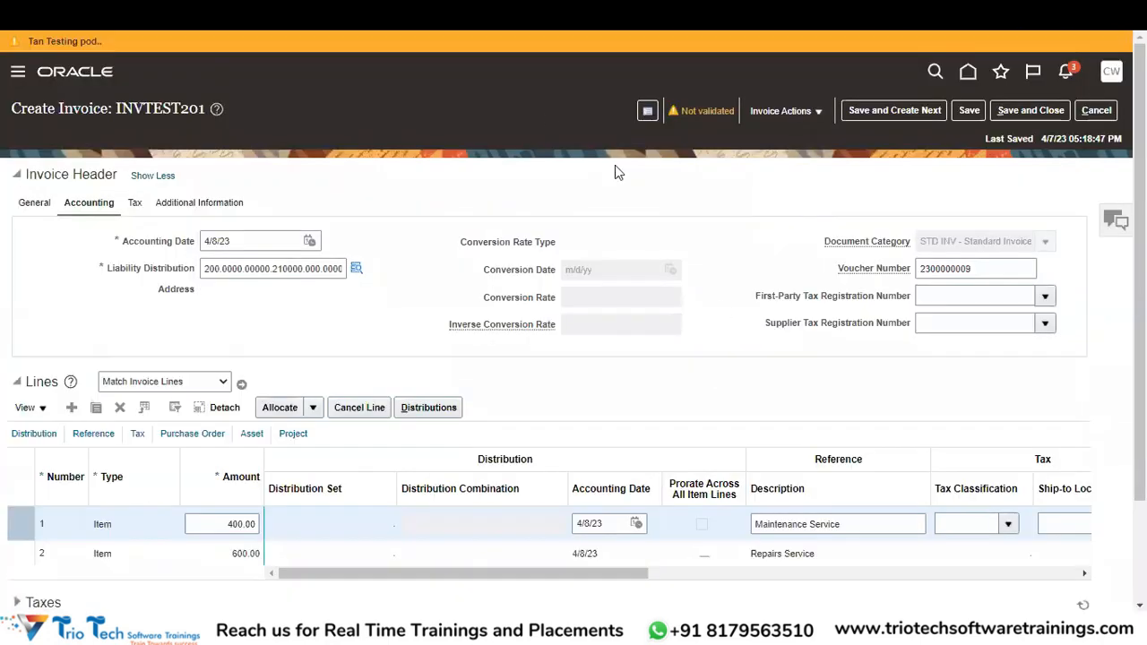
{"action": "left_click", "coordinate": [709, 117]}
{"action": "left_click", "coordinate": [802, 112]}
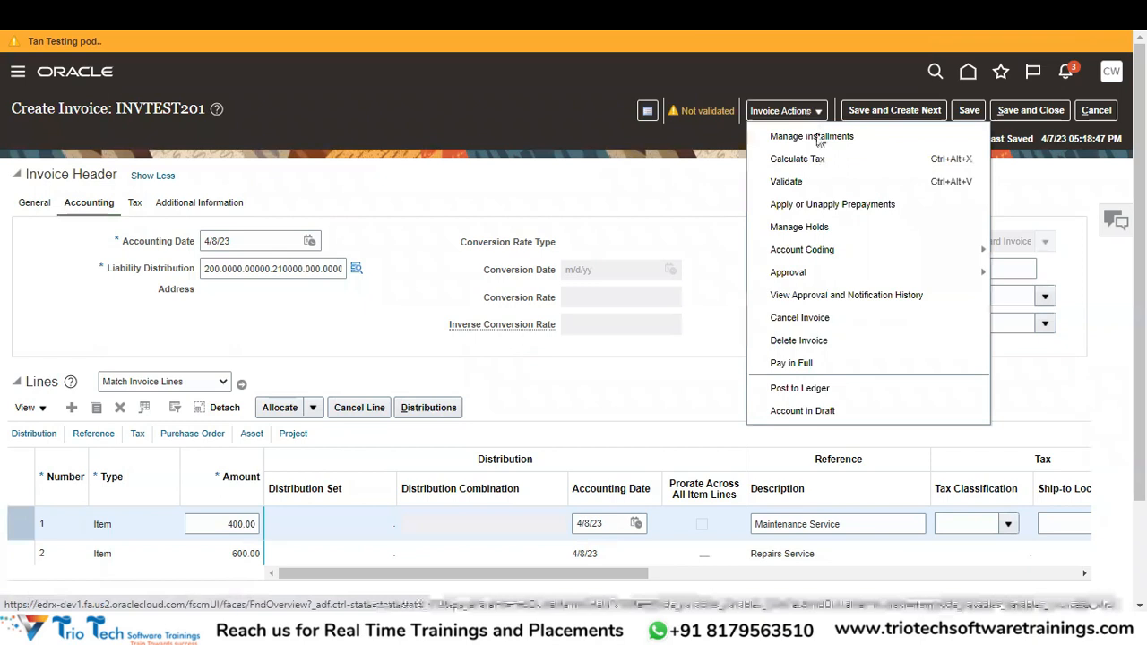
{"action": "left_click", "coordinate": [825, 184]}
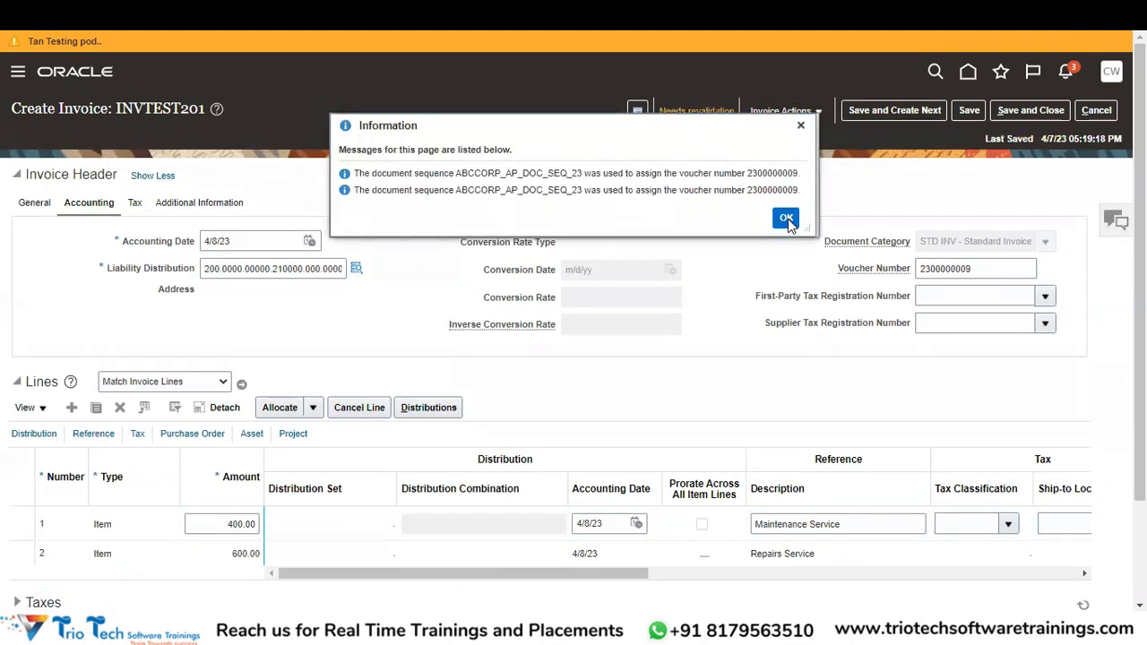
{"action": "left_click", "coordinate": [786, 218]}
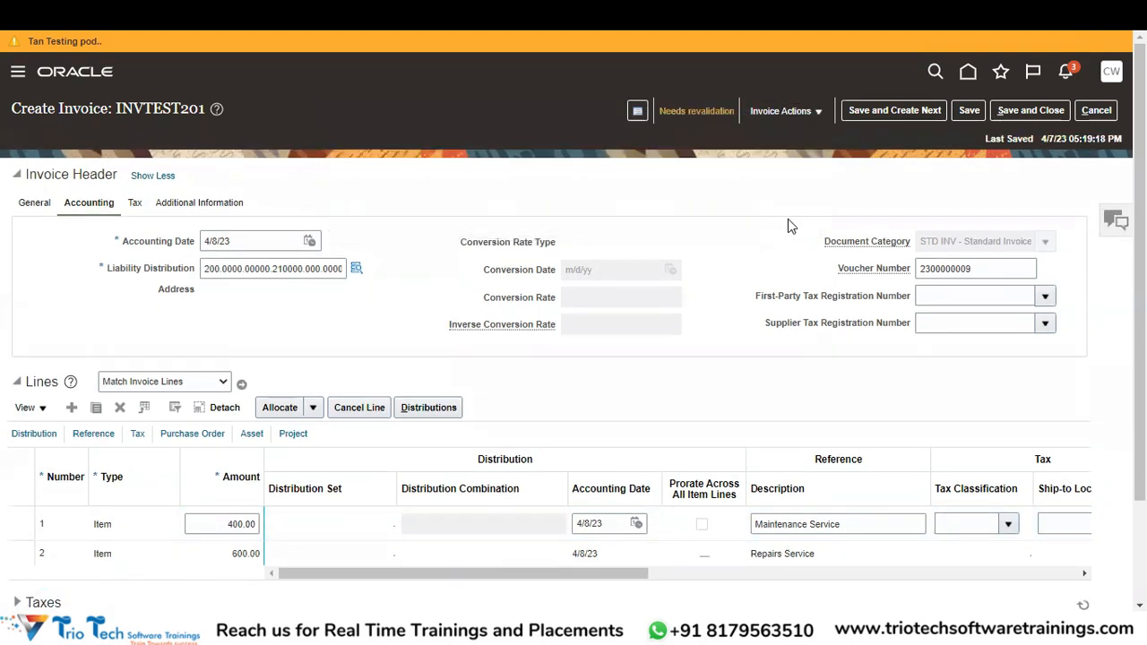
Open the invoice summary listing approval Required, Unaccounted, Unpaid, due 6/7/23 and one system hold.
{"action": "left_click", "coordinate": [711, 114]}
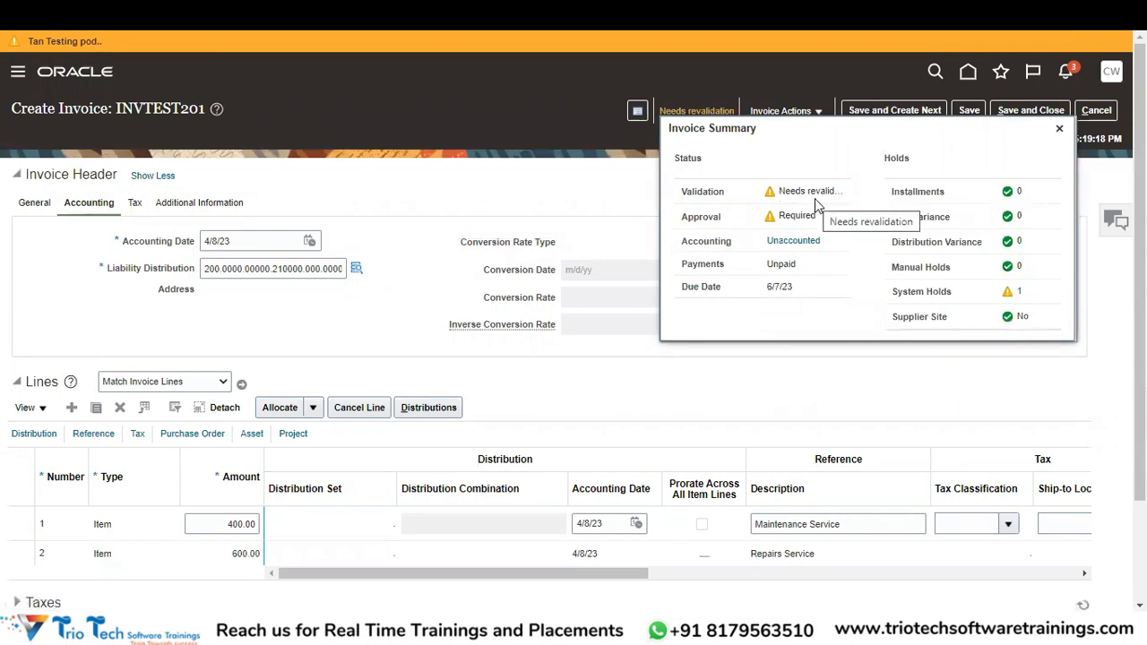
{"action": "left_click", "coordinate": [1060, 131]}
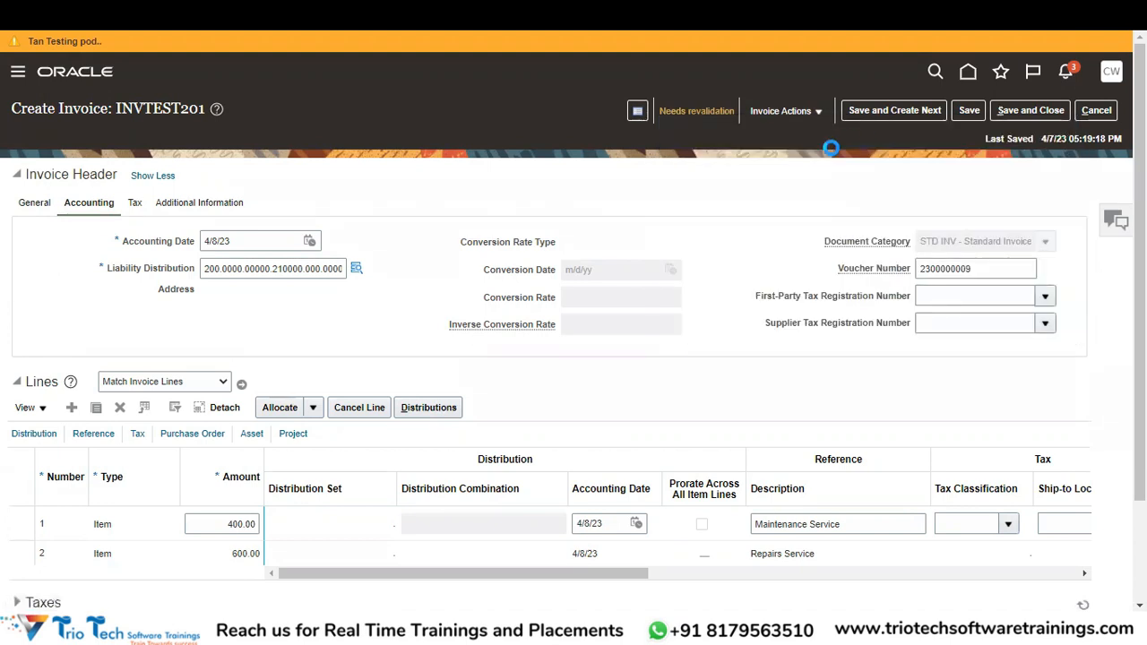
{"action": "left_click", "coordinate": [698, 113]}
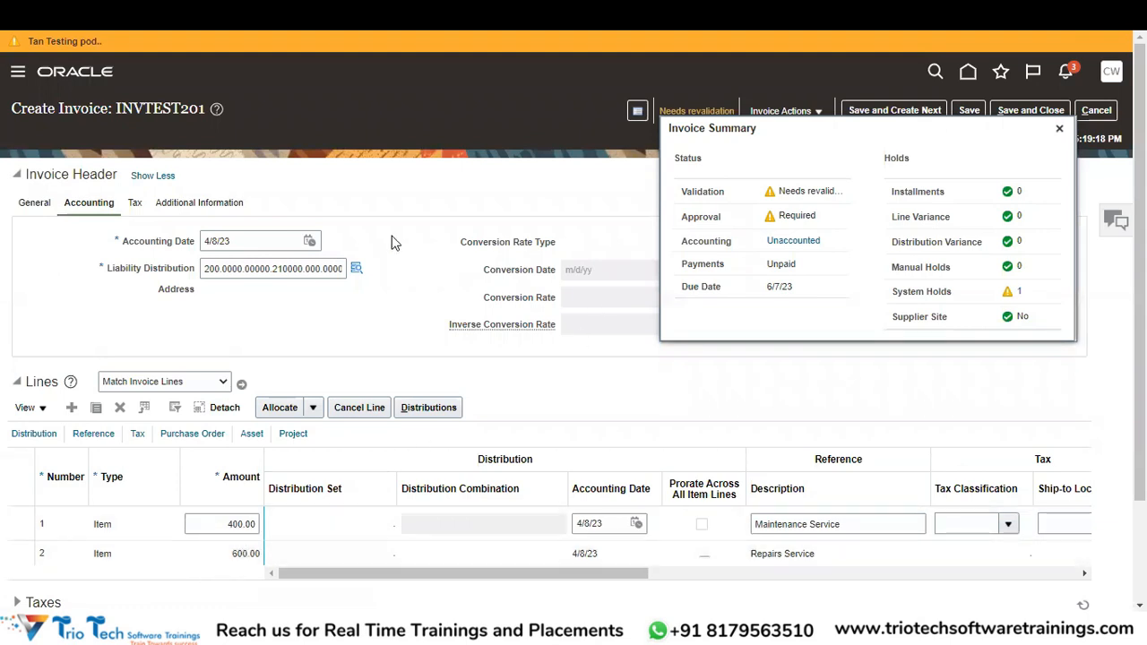
Show the invoice header's General details and scroll through them to review.
{"action": "left_click", "coordinate": [34, 204]}
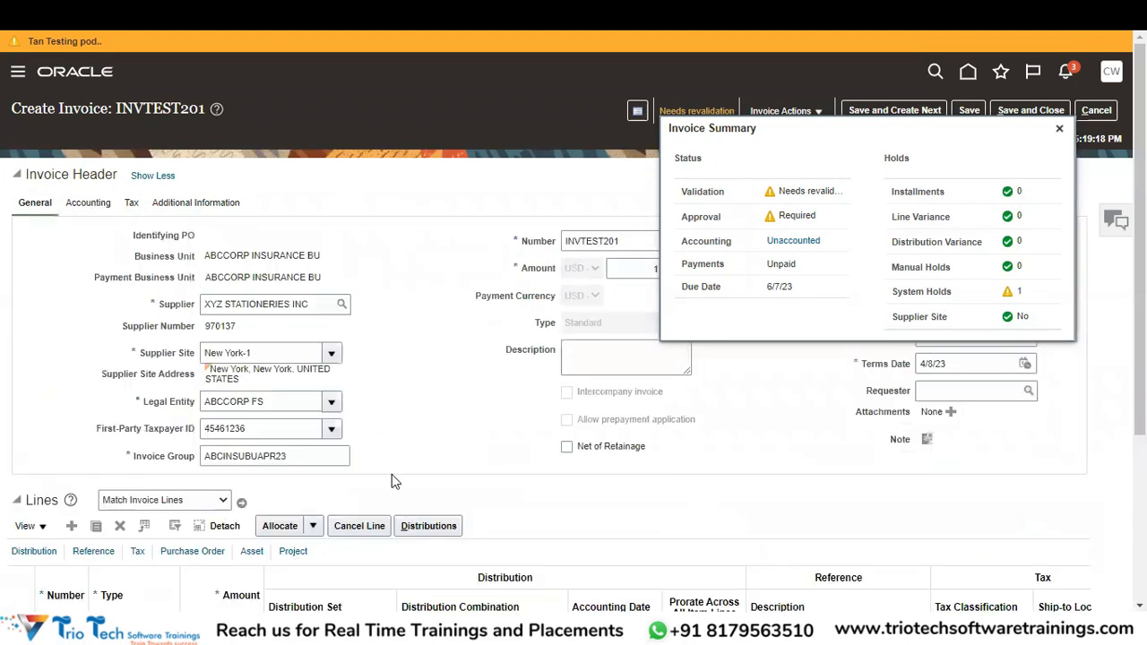
{"action": "scroll", "coordinate": [682, 407], "scroll_direction": "down", "scroll_amount": 2}
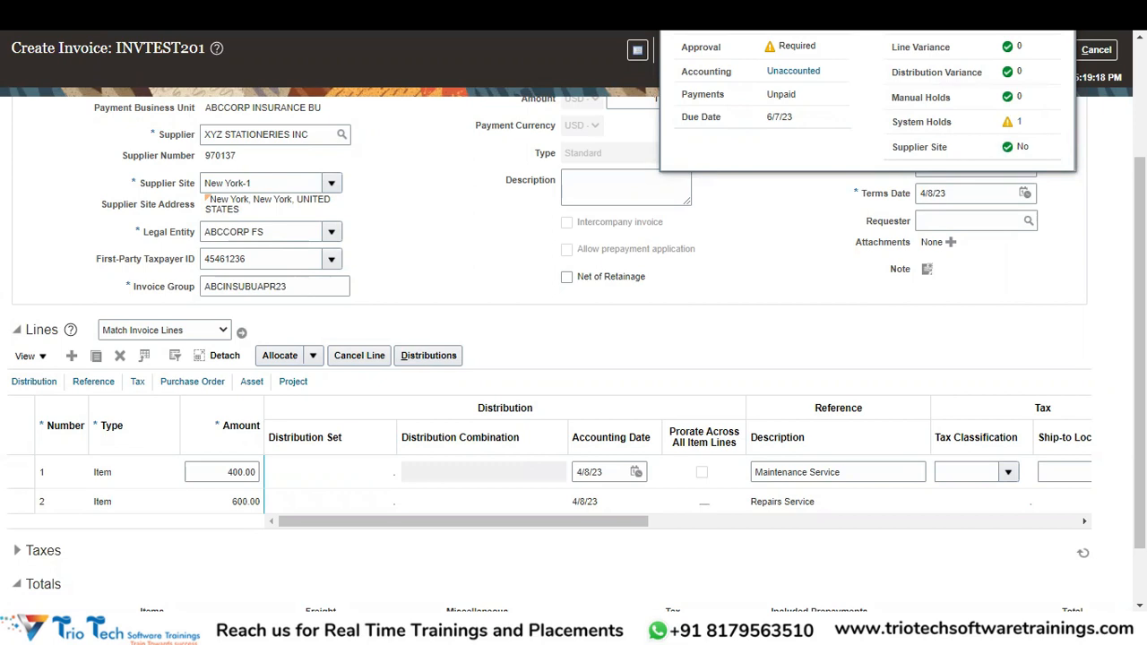
{"action": "scroll", "coordinate": [1009, 297], "scroll_direction": "up", "scroll_amount": 3}
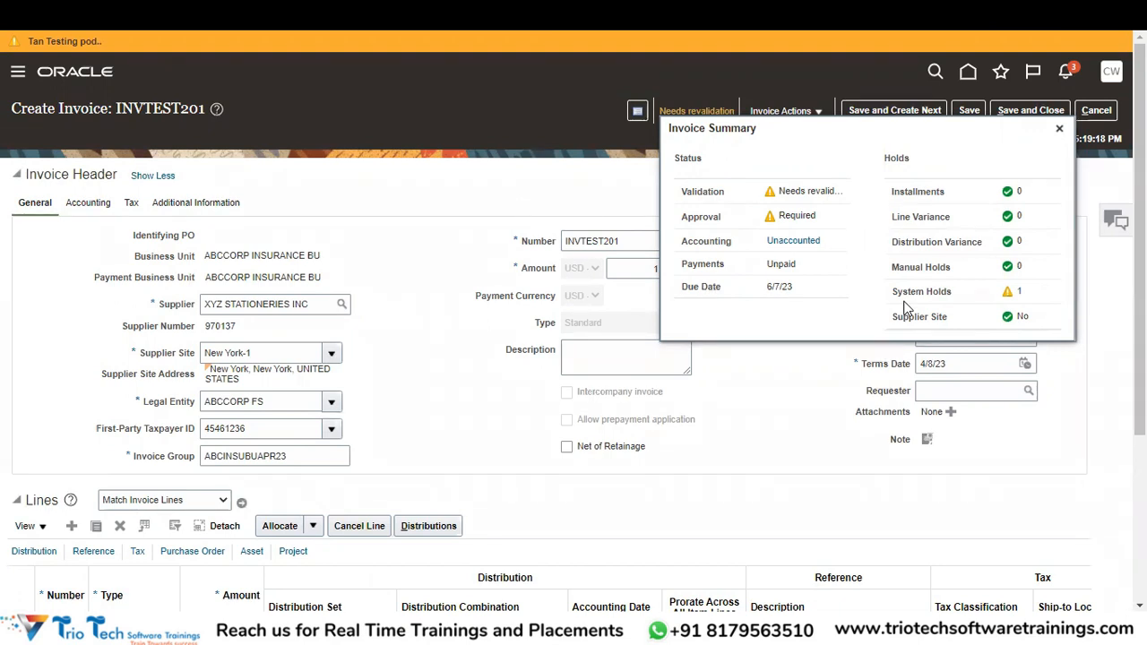
Release the Matching required hold with release name Validated and reason Holds released.
{"action": "left_click", "coordinate": [1021, 294]}
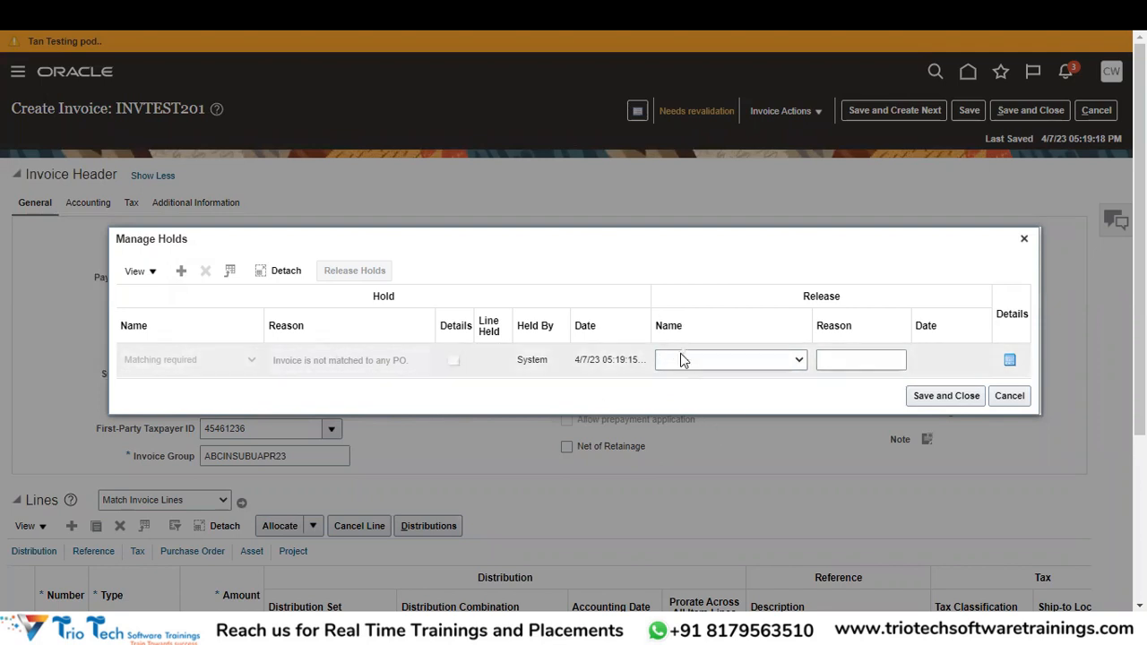
{"action": "left_click", "coordinate": [749, 359]}
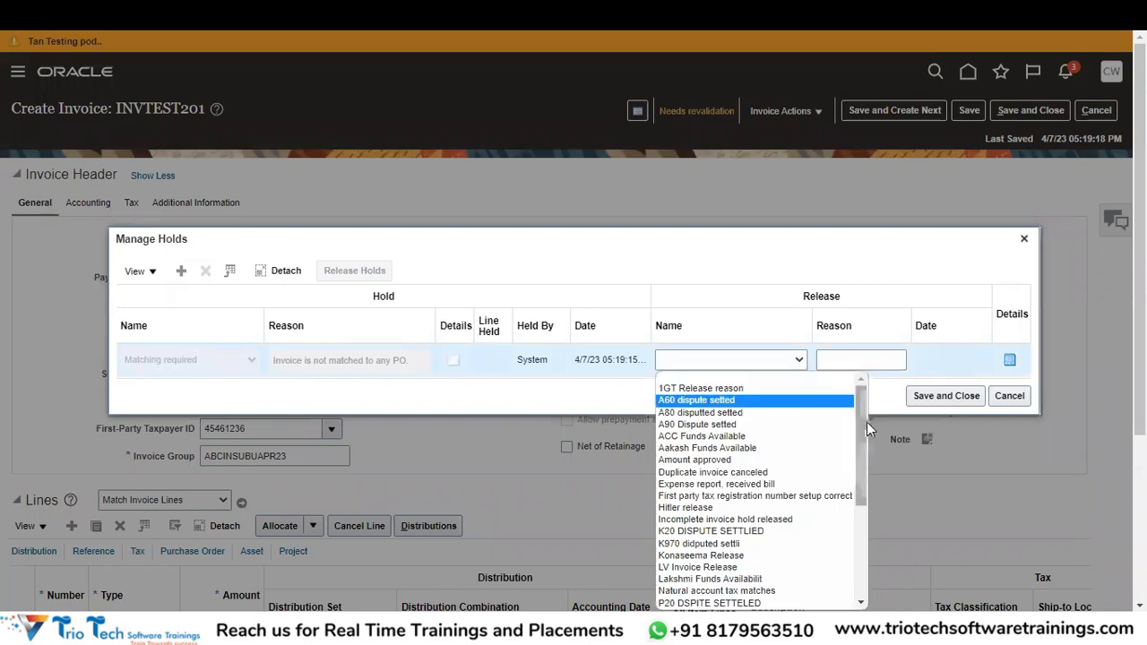
{"action": "left_click_drag", "start_coordinate": [860, 426], "coordinate": [865, 544]}
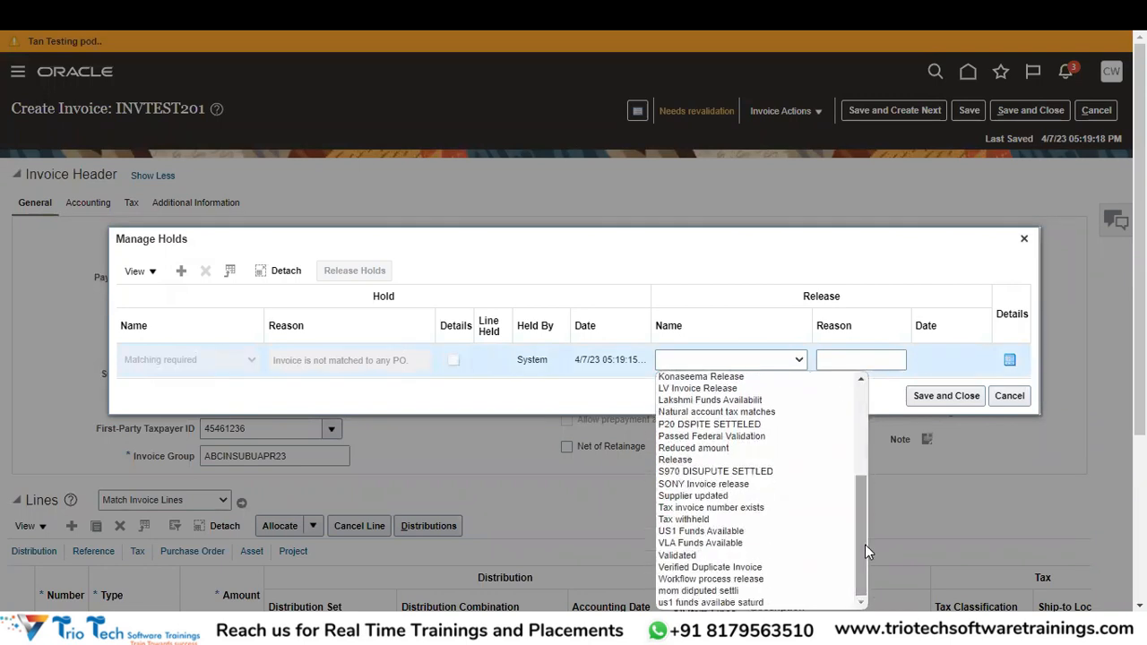
{"action": "left_click", "coordinate": [701, 557]}
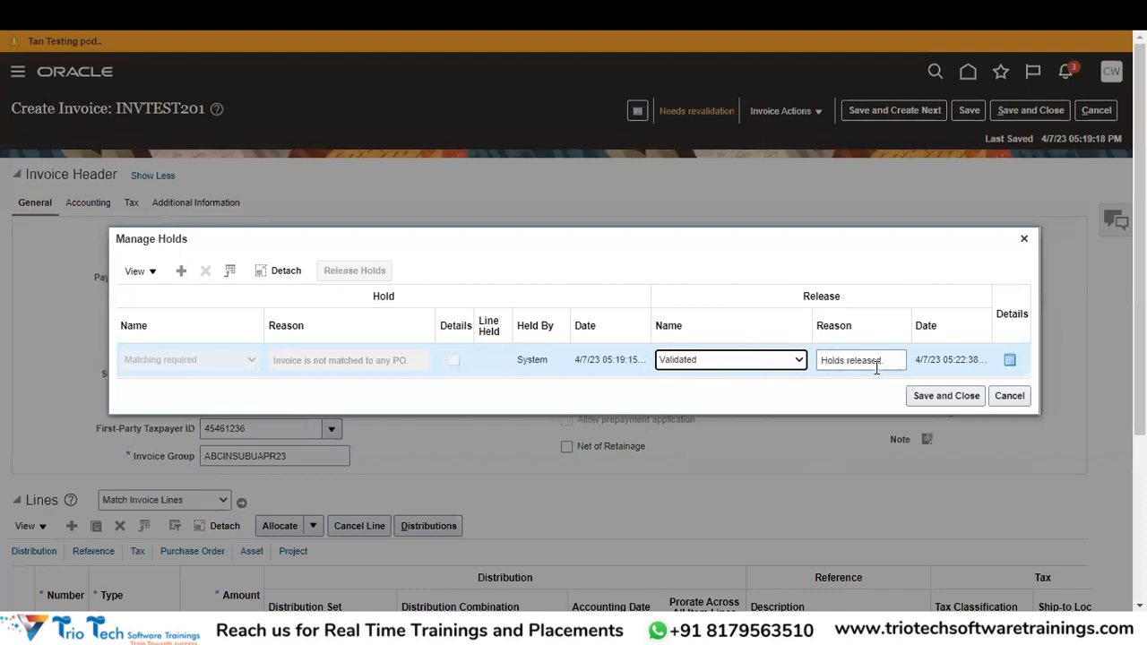
{"action": "left_click", "coordinate": [933, 402]}
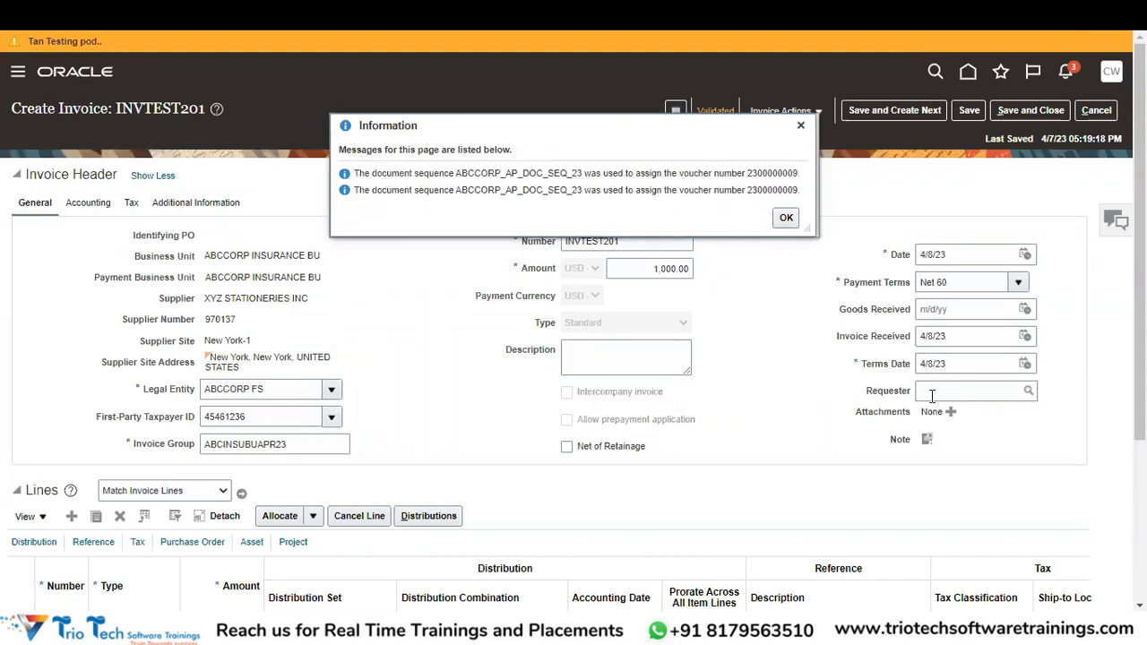
Dismiss both voucher messages and open the summary showing Validated with zero holds.
{"action": "left_click", "coordinate": [791, 218]}
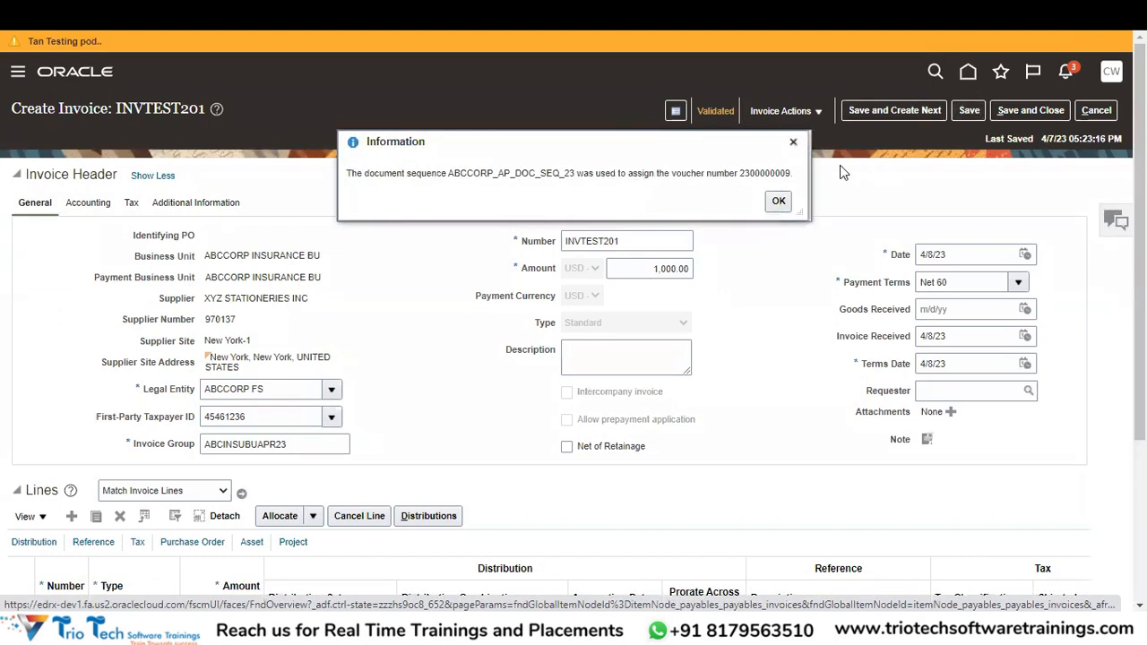
{"action": "left_click", "coordinate": [777, 200]}
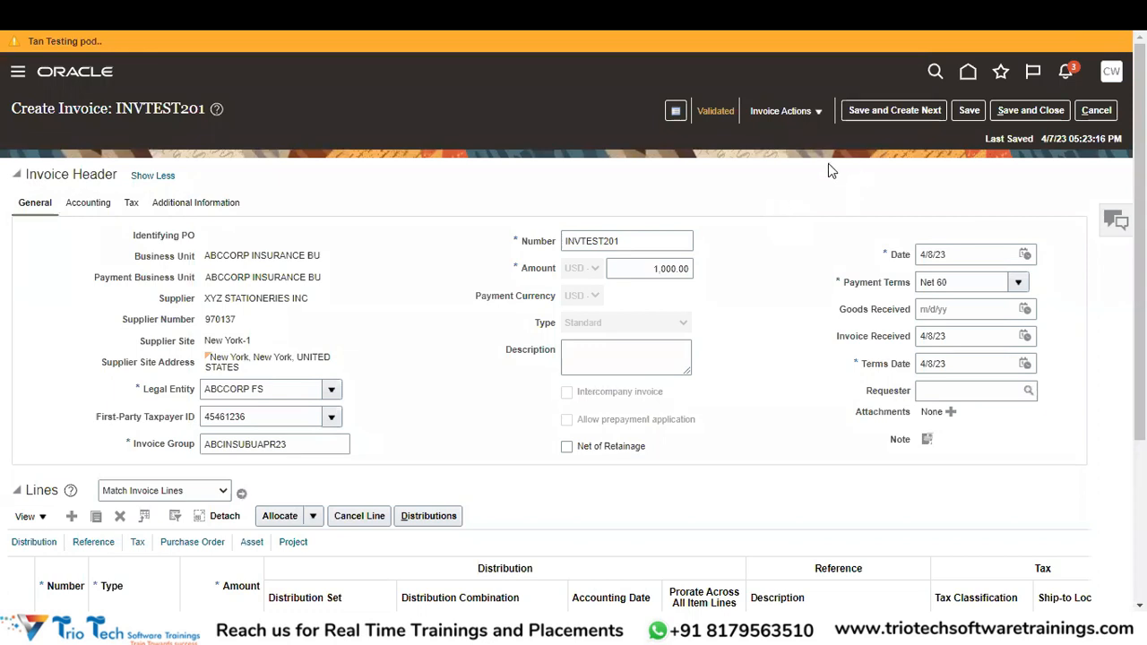
{"action": "left_click", "coordinate": [717, 111]}
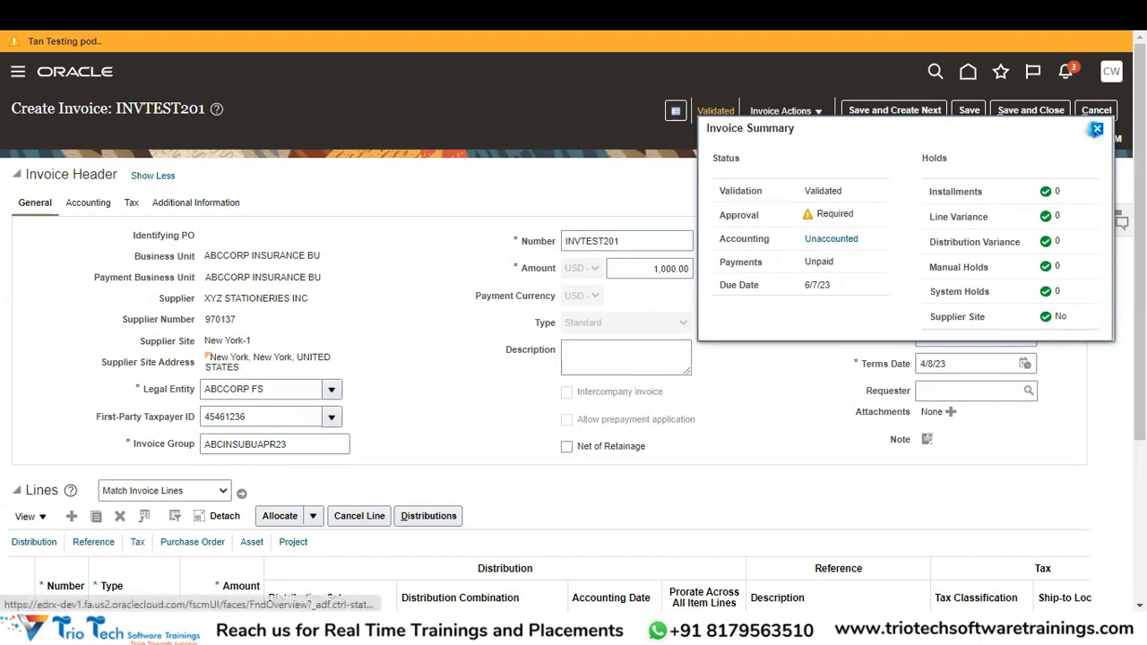
Initiate approval for INVTEST201 and confirm the summary now shows approval Initiated.
{"action": "left_click", "coordinate": [1096, 129]}
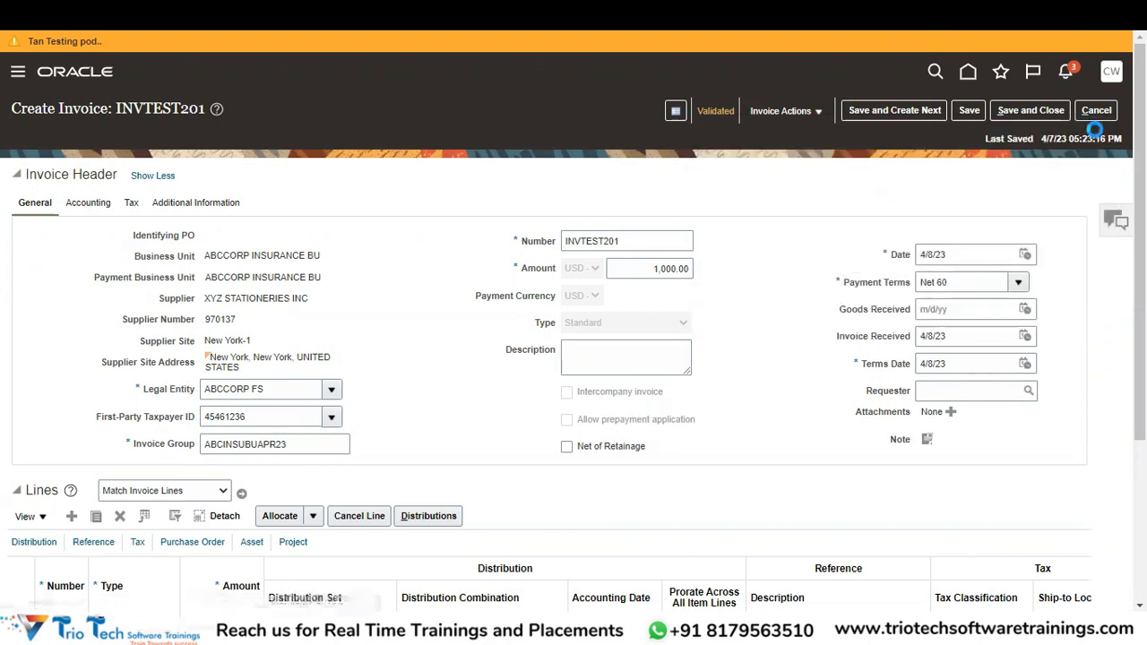
{"action": "left_click", "coordinate": [785, 111]}
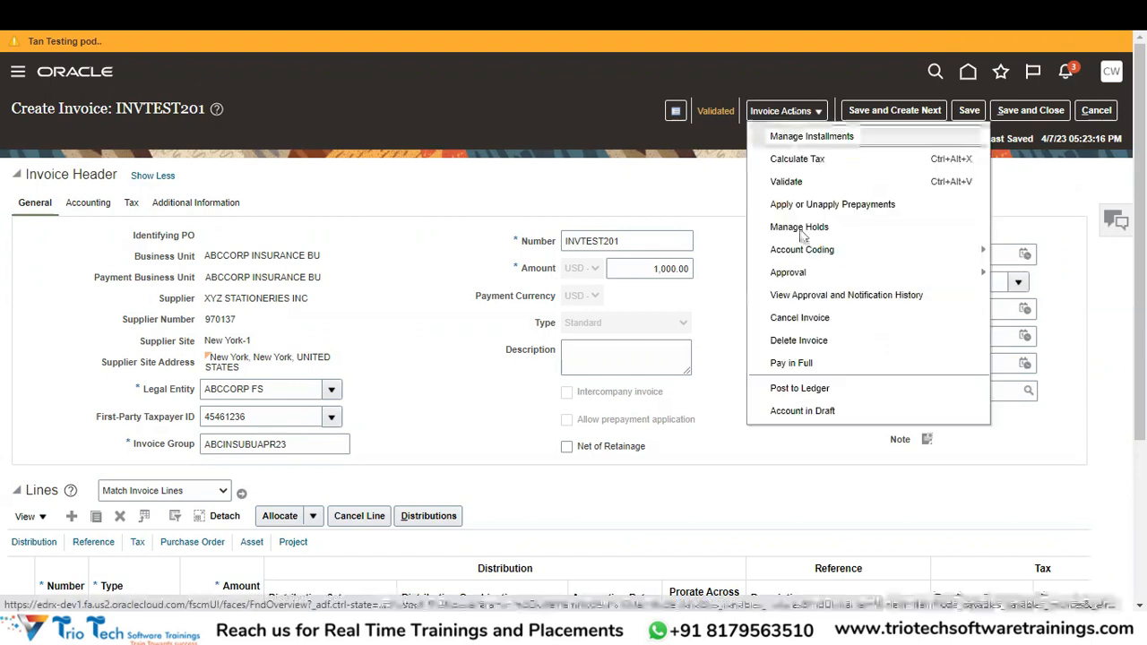
{"action": "mouse_move", "coordinate": [800, 277]}
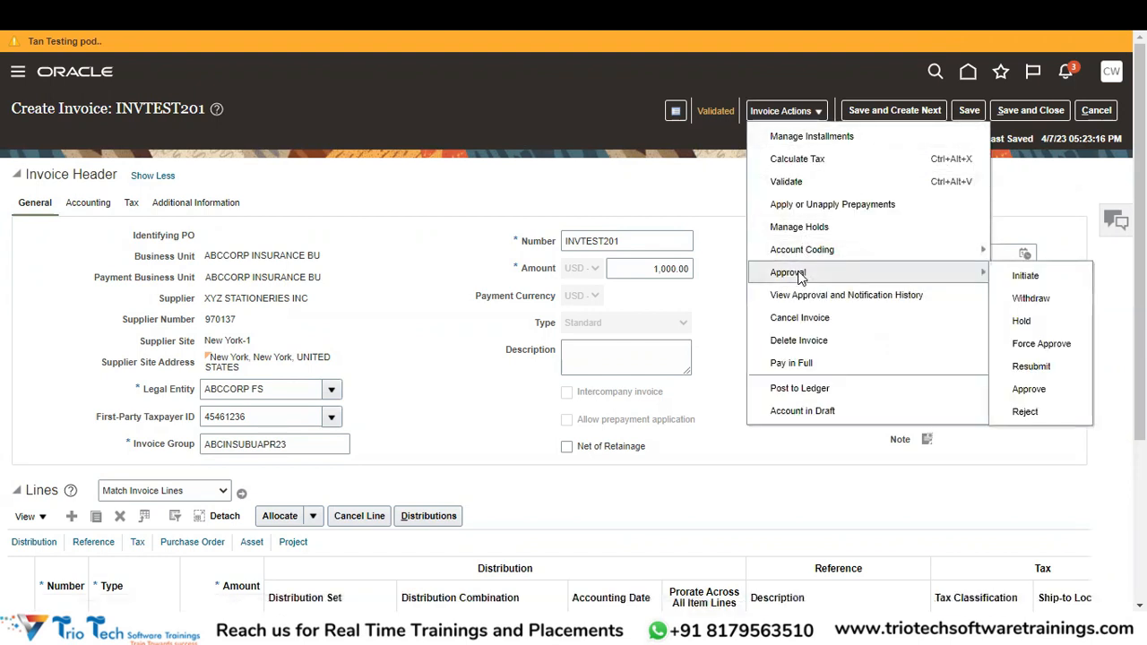
{"action": "left_click", "coordinate": [1025, 275]}
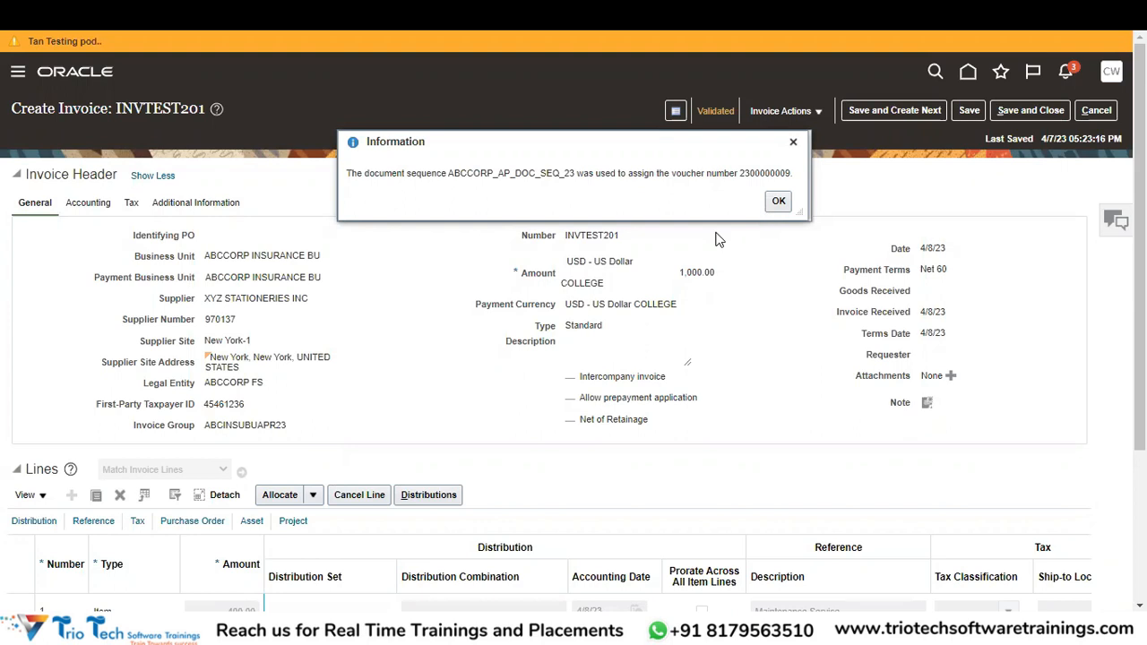
{"action": "left_click", "coordinate": [779, 202]}
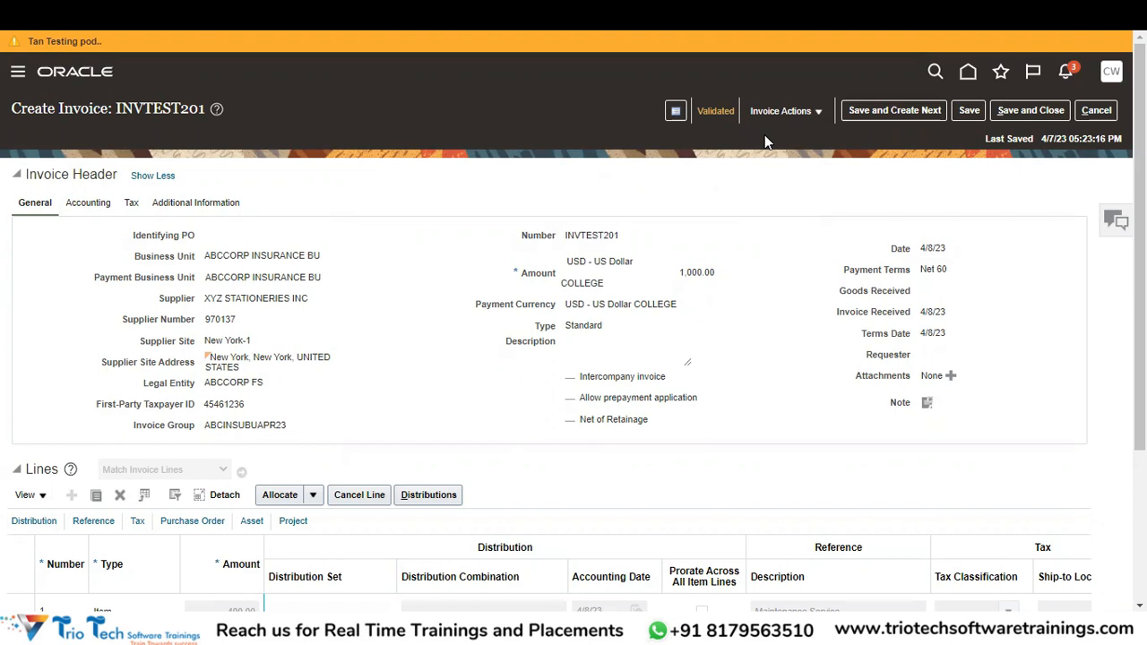
{"action": "left_click", "coordinate": [720, 110]}
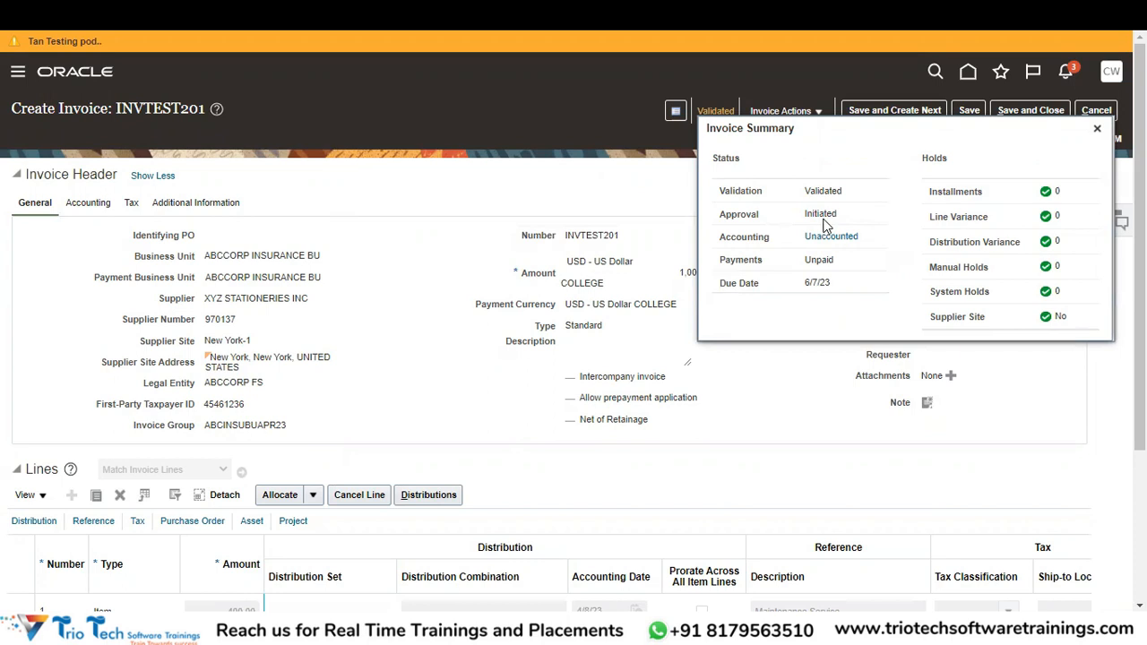
Close the invoice summary and force approve INVTEST201 through Invoice Actions > Approval > Force Approve.
{"action": "left_click", "coordinate": [1099, 133]}
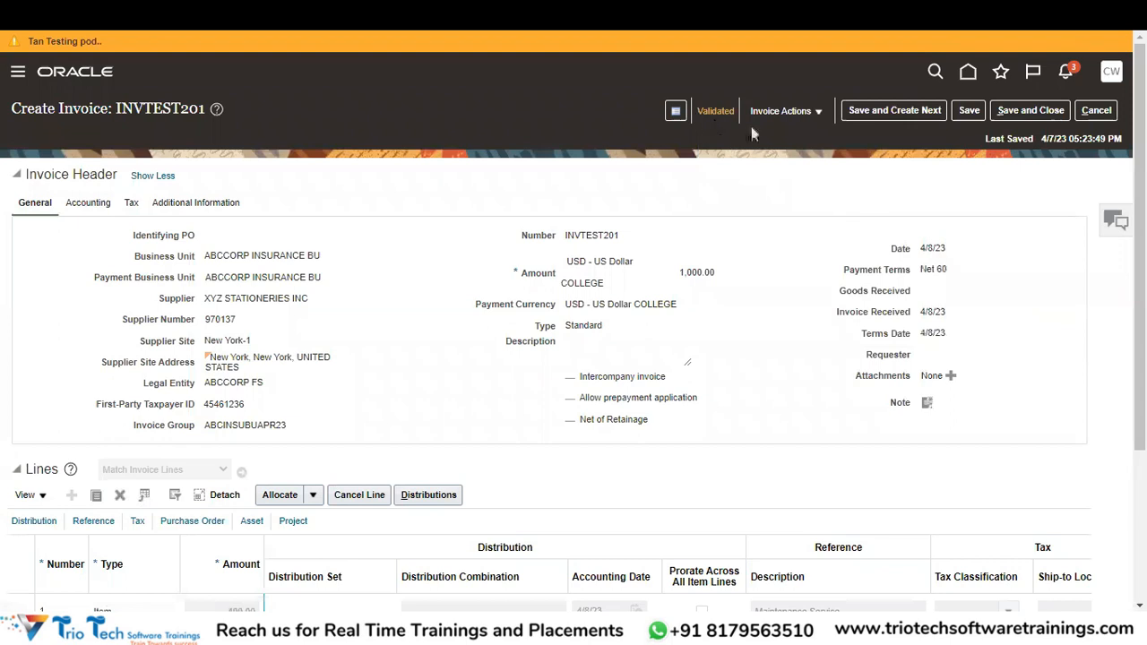
{"action": "left_click", "coordinate": [801, 112]}
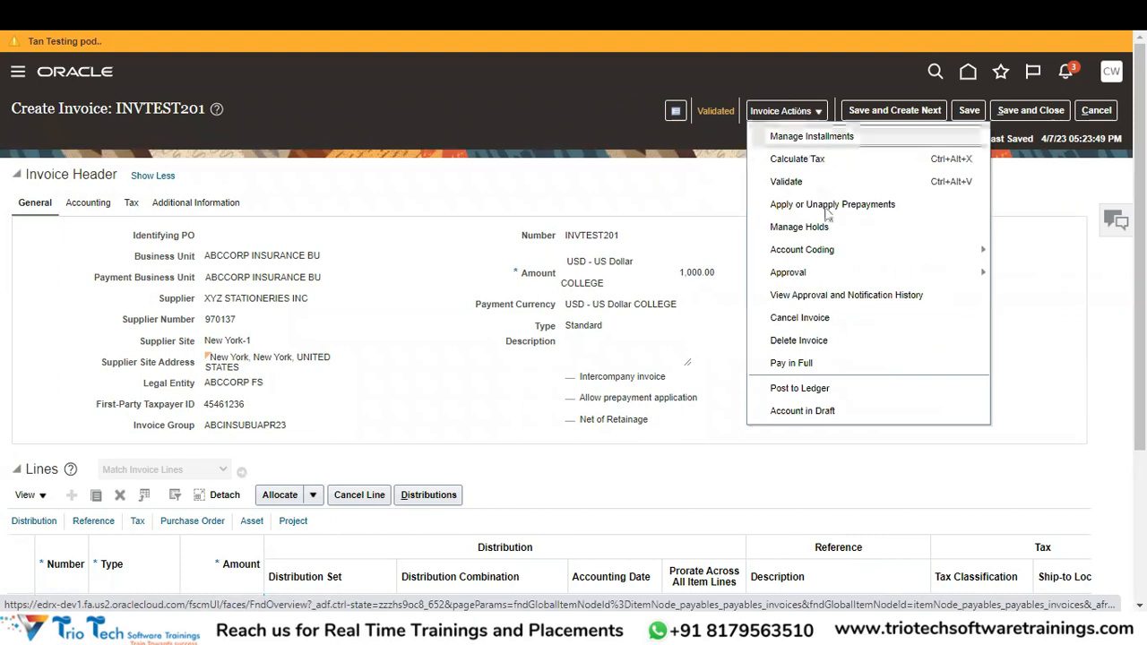
{"action": "mouse_move", "coordinate": [834, 273]}
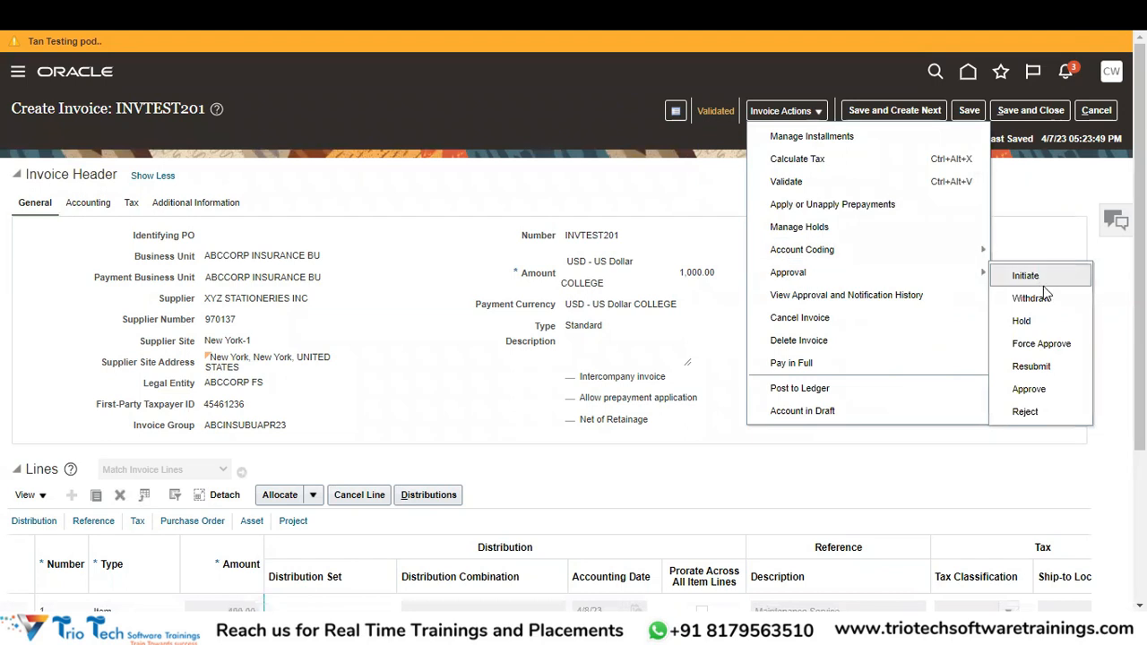
{"action": "left_click", "coordinate": [1039, 347]}
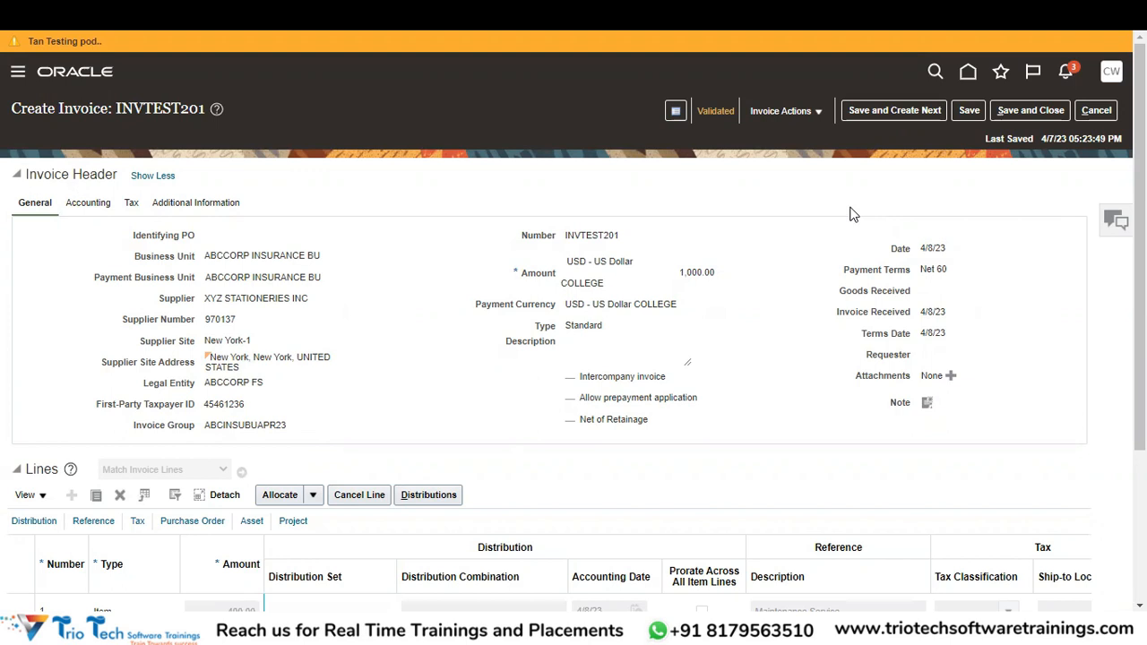
Confirm in the summary that INVTEST201's approval reads Manually approved, then dismiss the voucher message.
{"action": "left_click", "coordinate": [715, 109]}
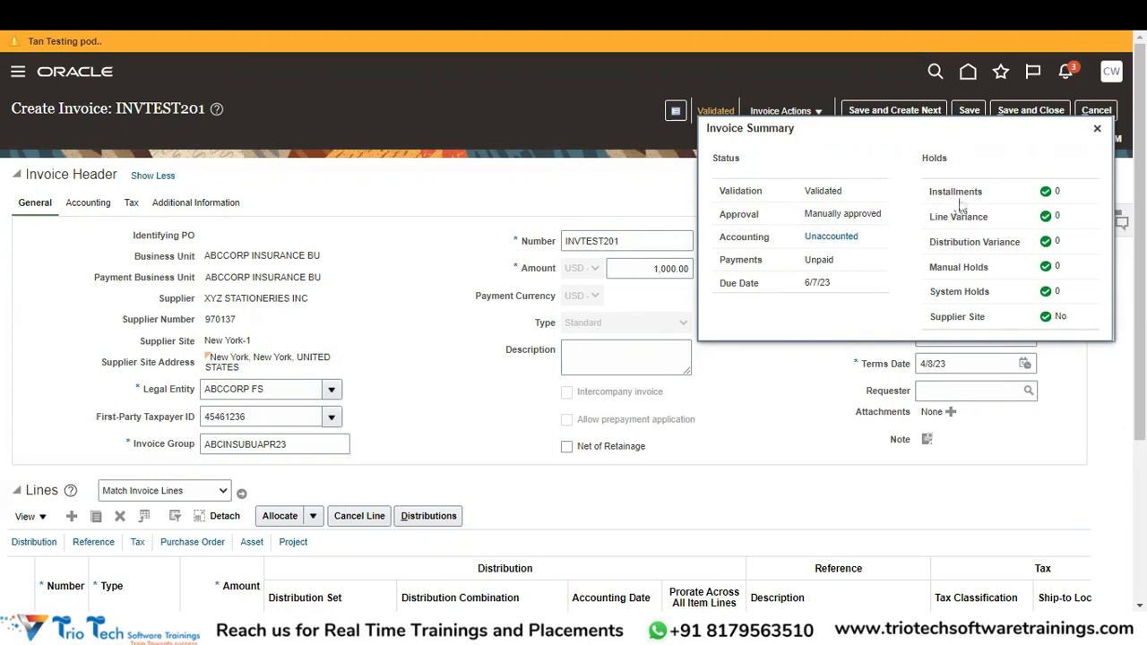
{"action": "left_click", "coordinate": [1097, 133]}
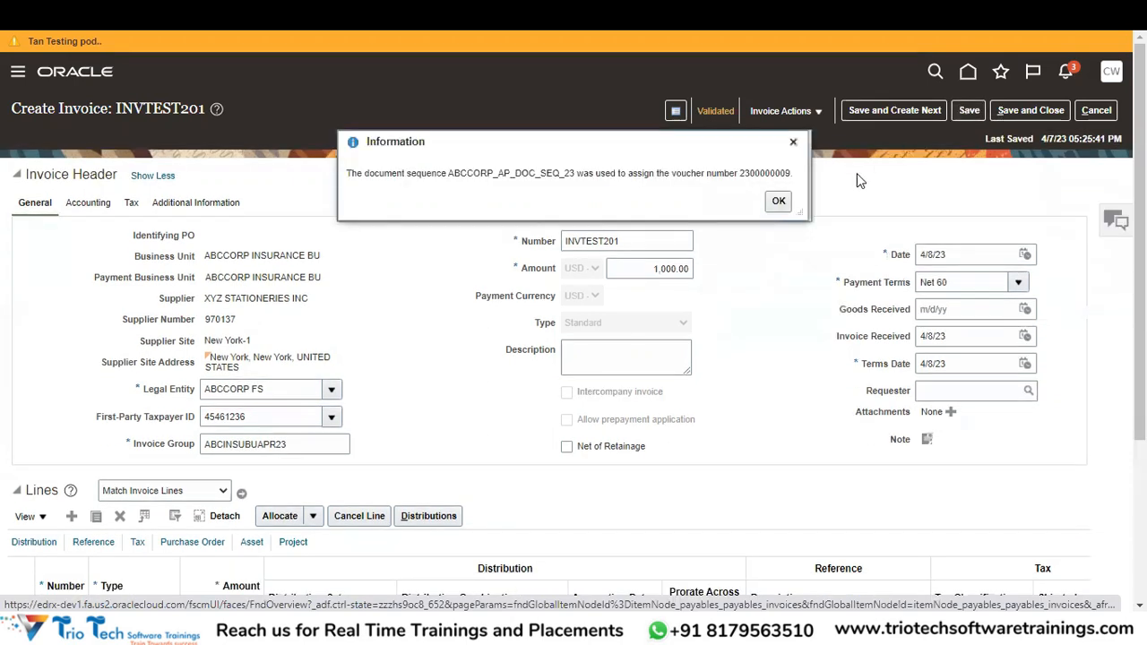
{"action": "left_click", "coordinate": [778, 202]}
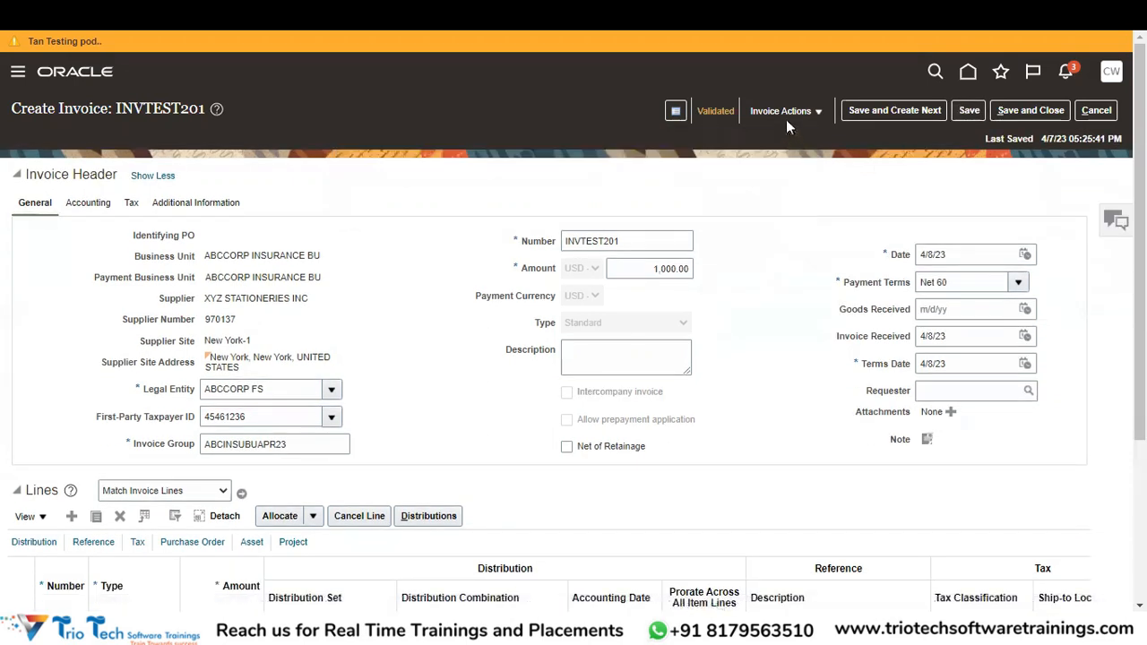
Run Account in Draft on invoice INVTEST201 from Invoice Actions.
{"action": "left_click", "coordinate": [783, 113]}
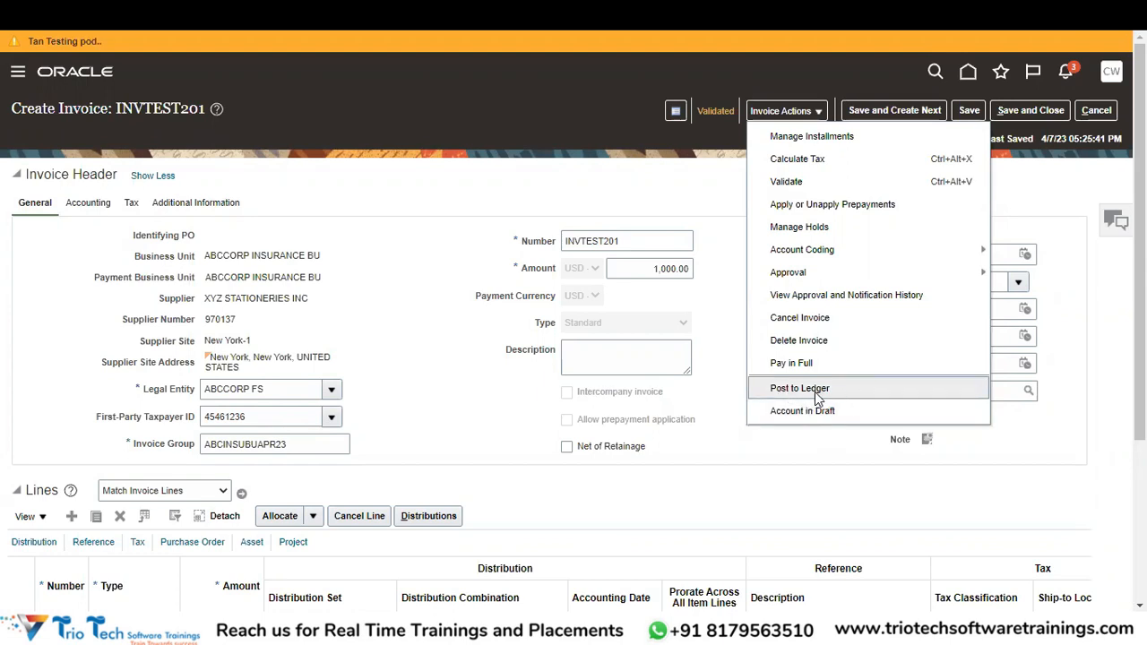
{"action": "left_click", "coordinate": [798, 413]}
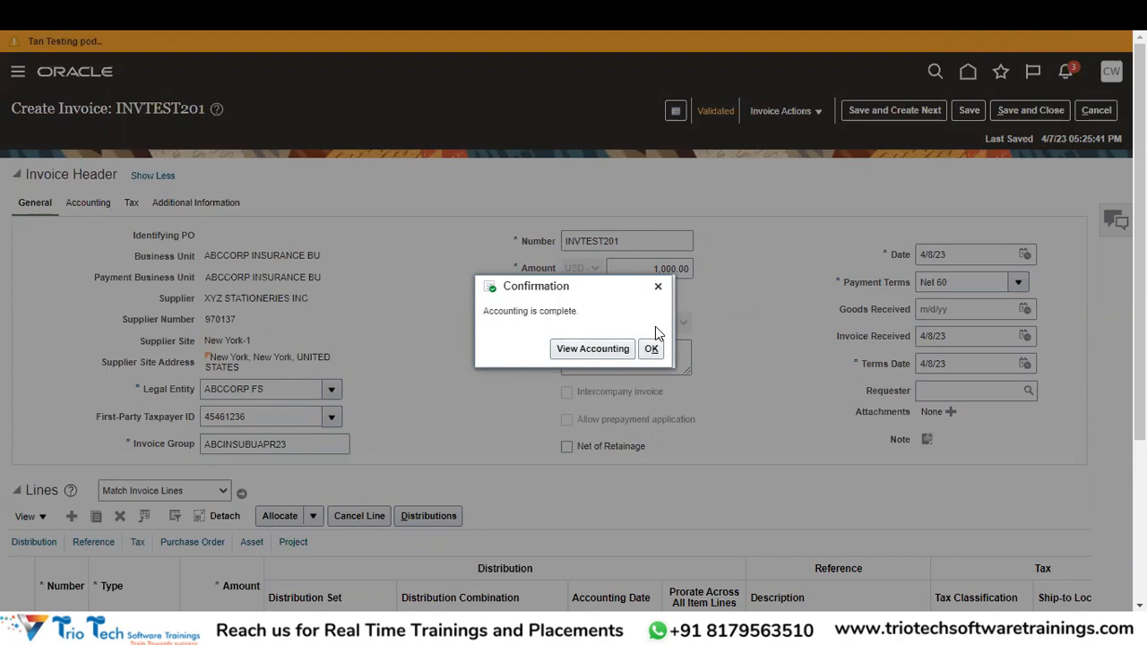
Open and review INVTEST201's draft accounting lines for the primary ledger, then close them.
{"action": "left_click", "coordinate": [590, 352]}
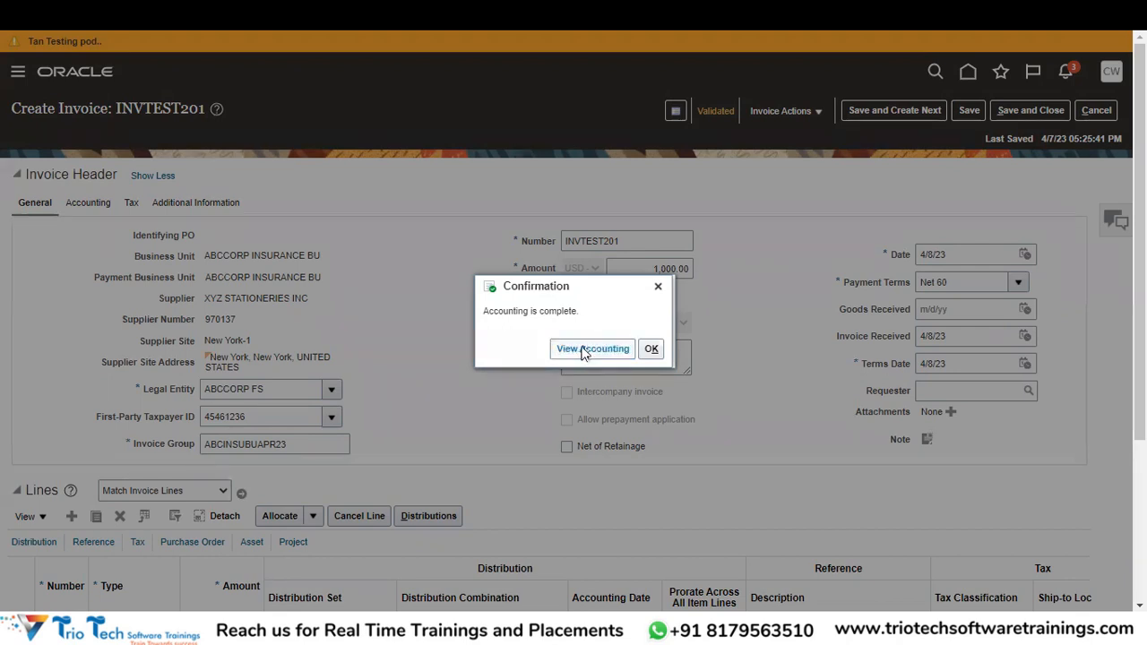
{"action": "left_click", "coordinate": [568, 344]}
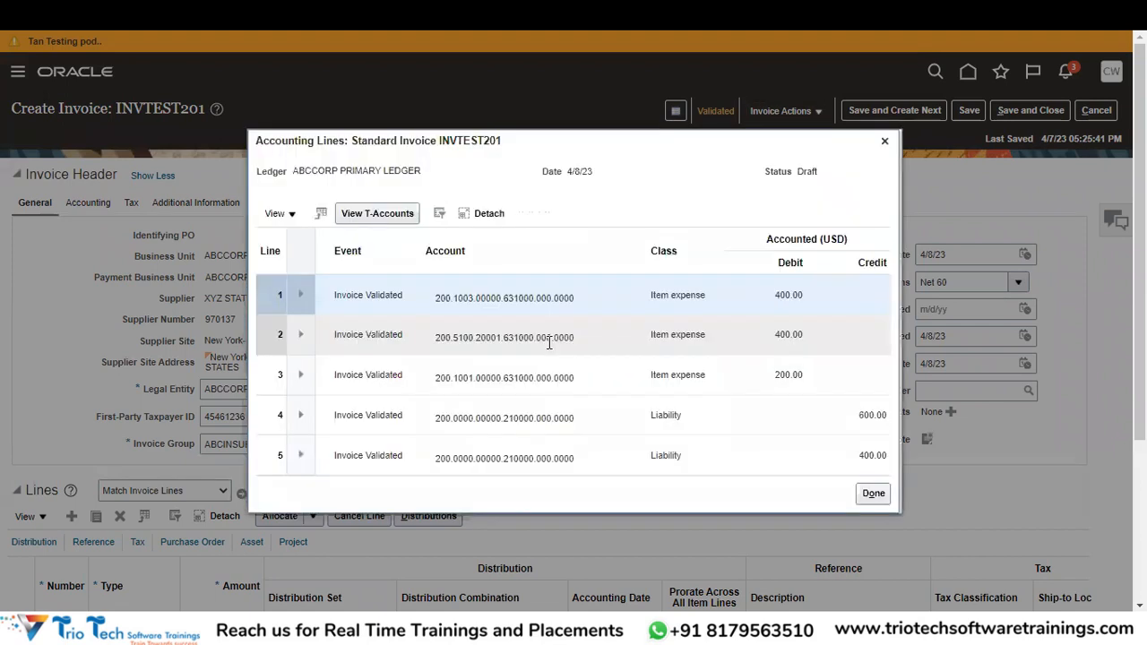
{"action": "mouse_move", "coordinate": [551, 347]}
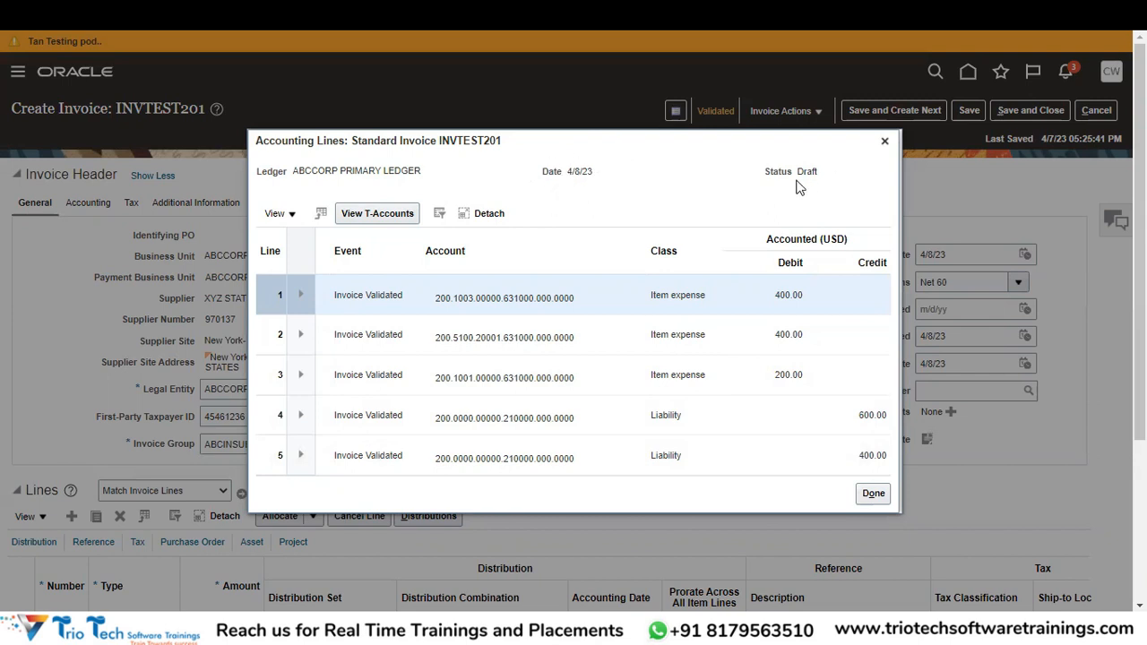
{"action": "left_click", "coordinate": [885, 141]}
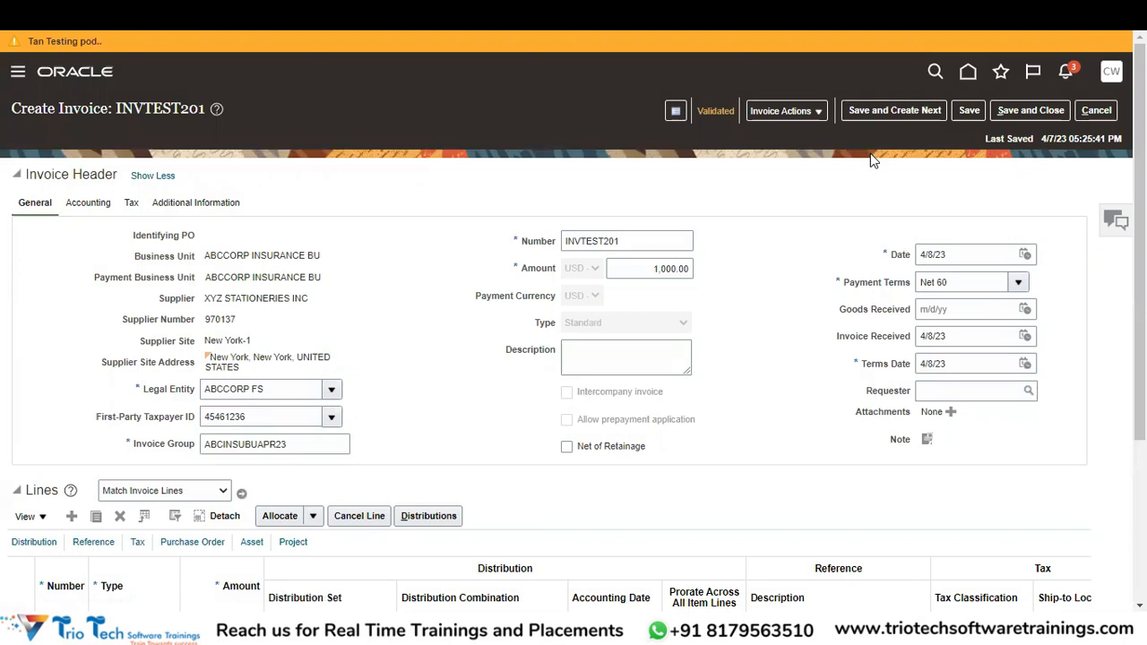
Post INVTEST201's accounting to the ledger and view its resulting accounting lines.
{"action": "left_click", "coordinate": [785, 116]}
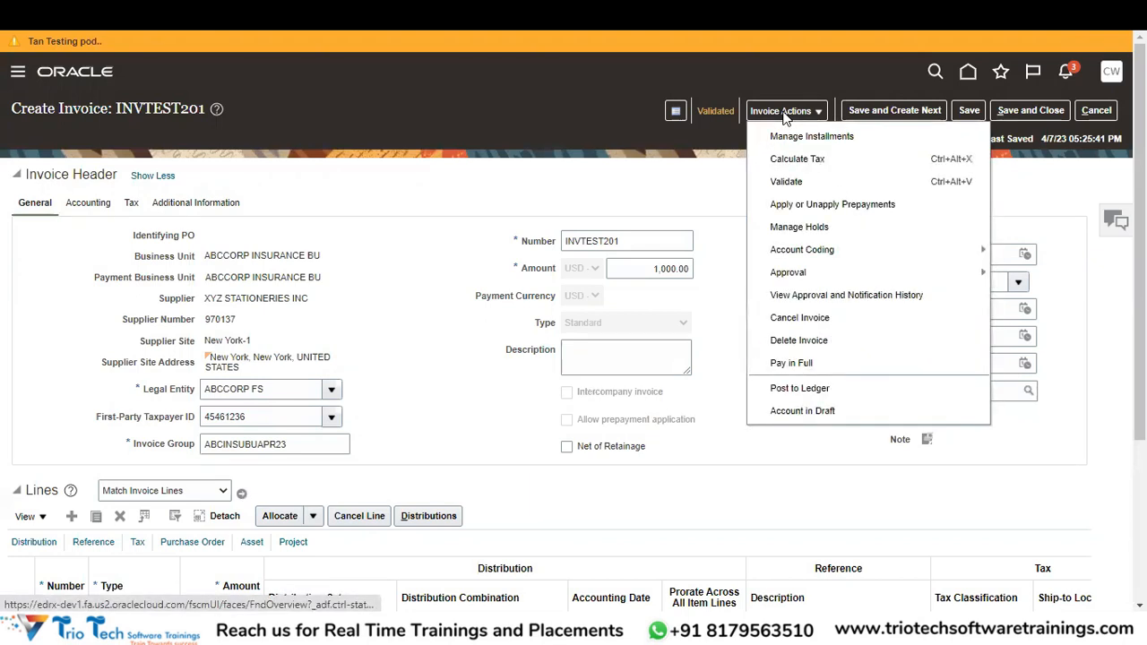
{"action": "left_click", "coordinate": [817, 396]}
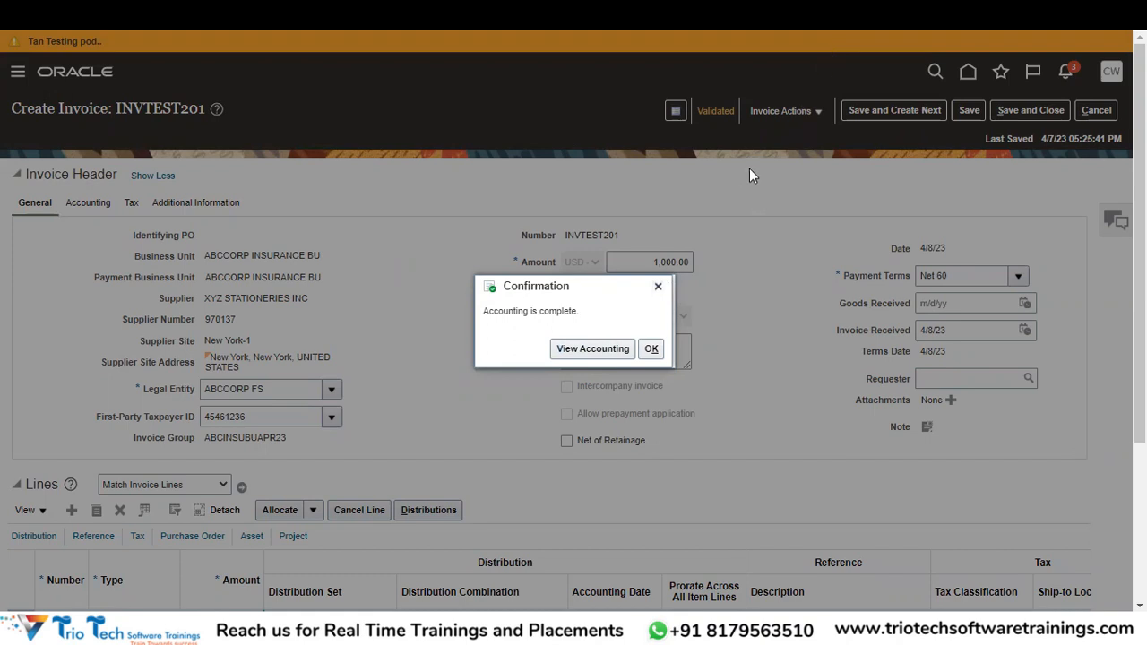
{"action": "left_click", "coordinate": [606, 350]}
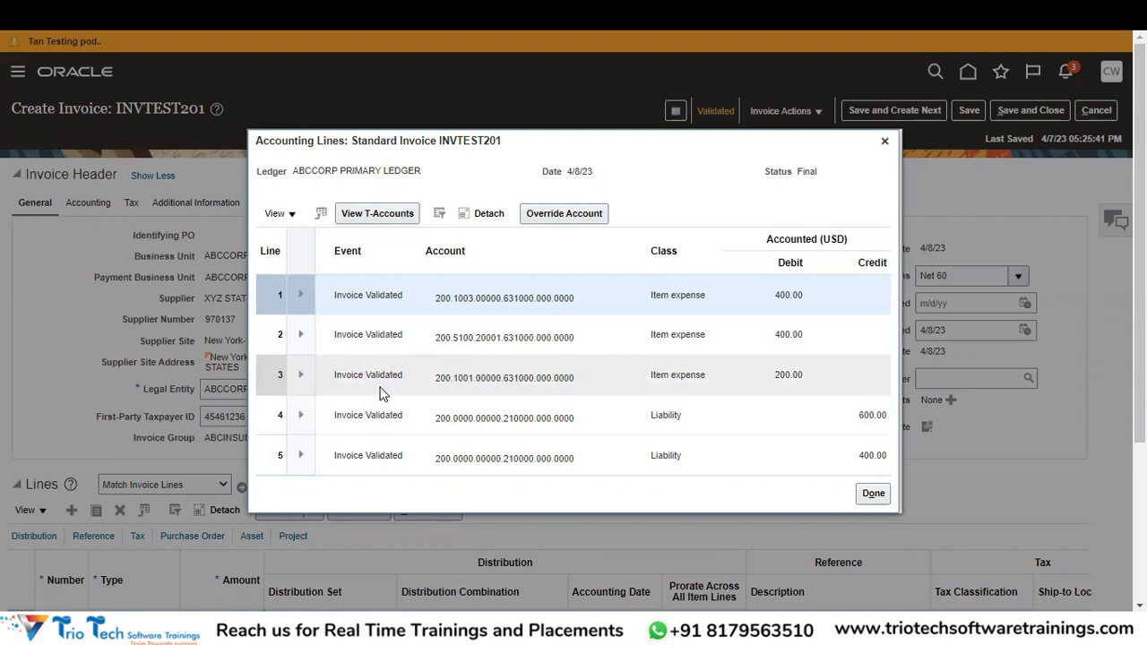
Expand accounting line 1, copy its journal batch name, and open a new browser tab.
{"action": "left_click", "coordinate": [302, 298]}
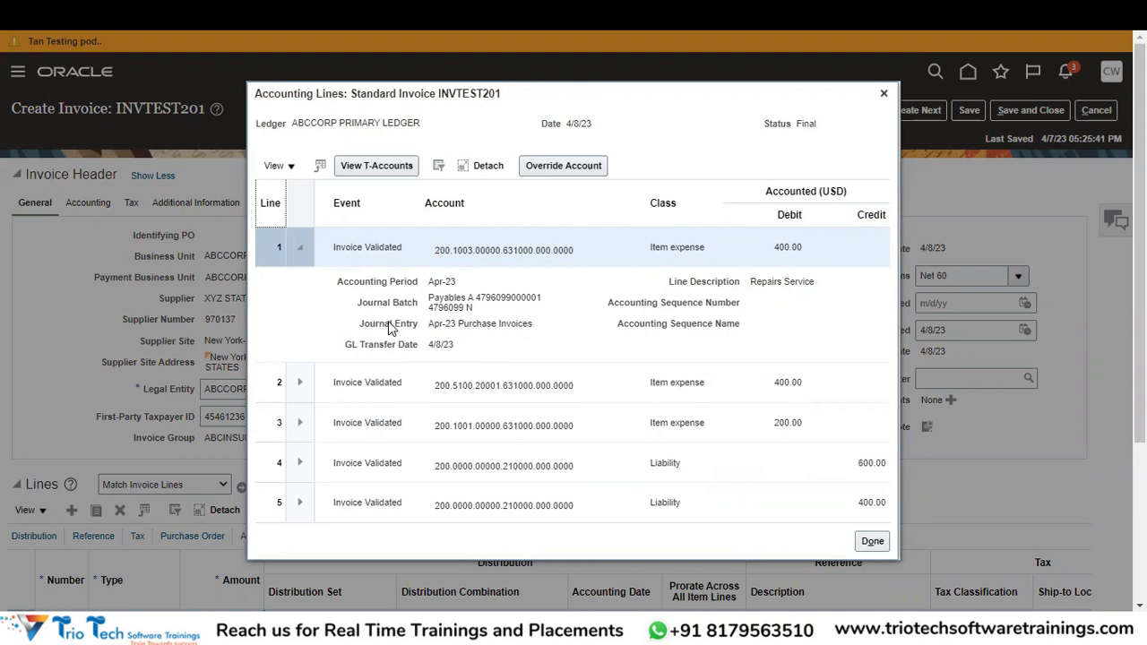
{"action": "left_click_drag", "start_coordinate": [474, 307], "coordinate": [428, 297]}
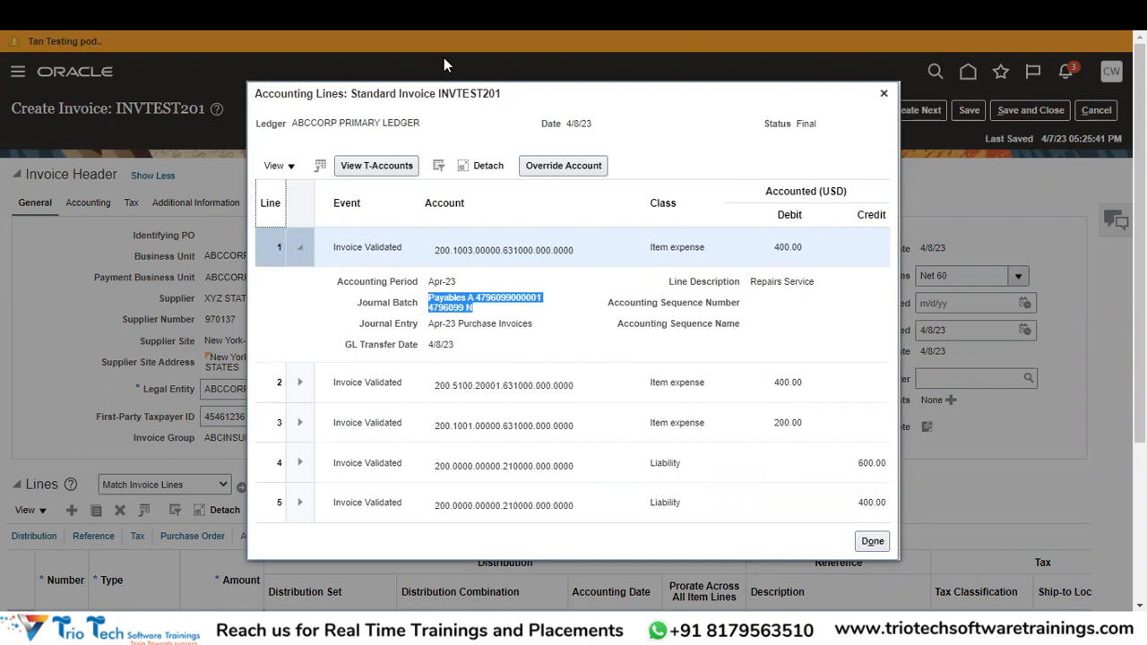
{"action": "key", "text": "ctrl+t"}
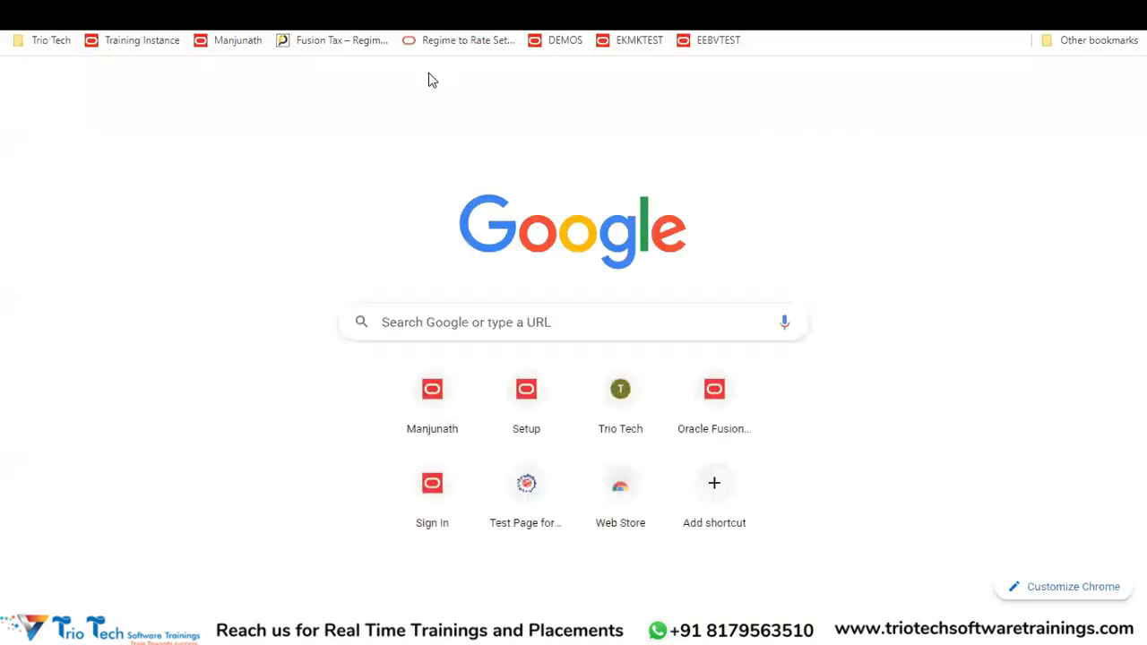
From the Oracle home page, go to General Accounting > Journals > Manage Journals.
{"action": "left_click", "coordinate": [237, 43]}
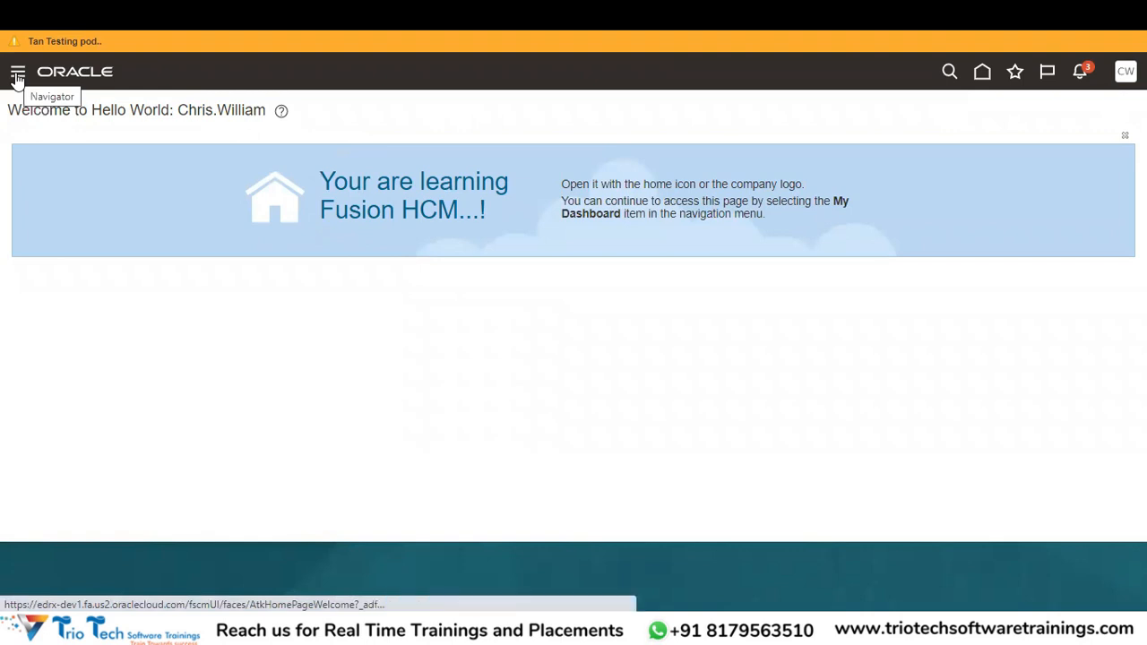
{"action": "left_click", "coordinate": [17, 79]}
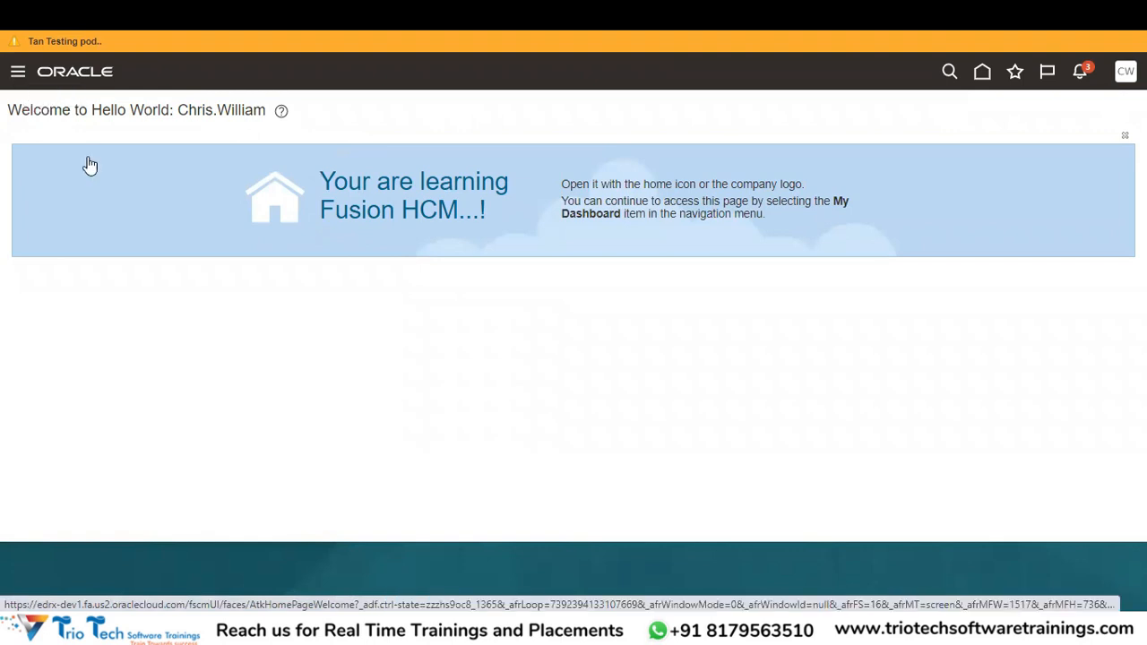
{"action": "left_click_drag", "start_coordinate": [583, 179], "coordinate": [597, 405]}
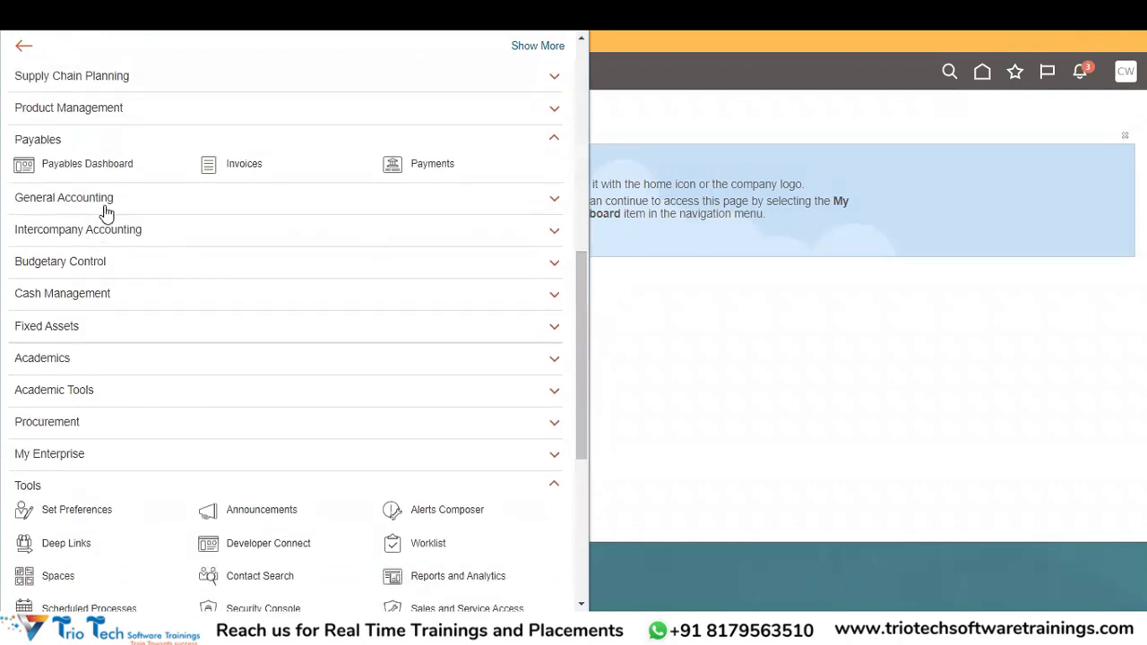
{"action": "left_click", "coordinate": [105, 205]}
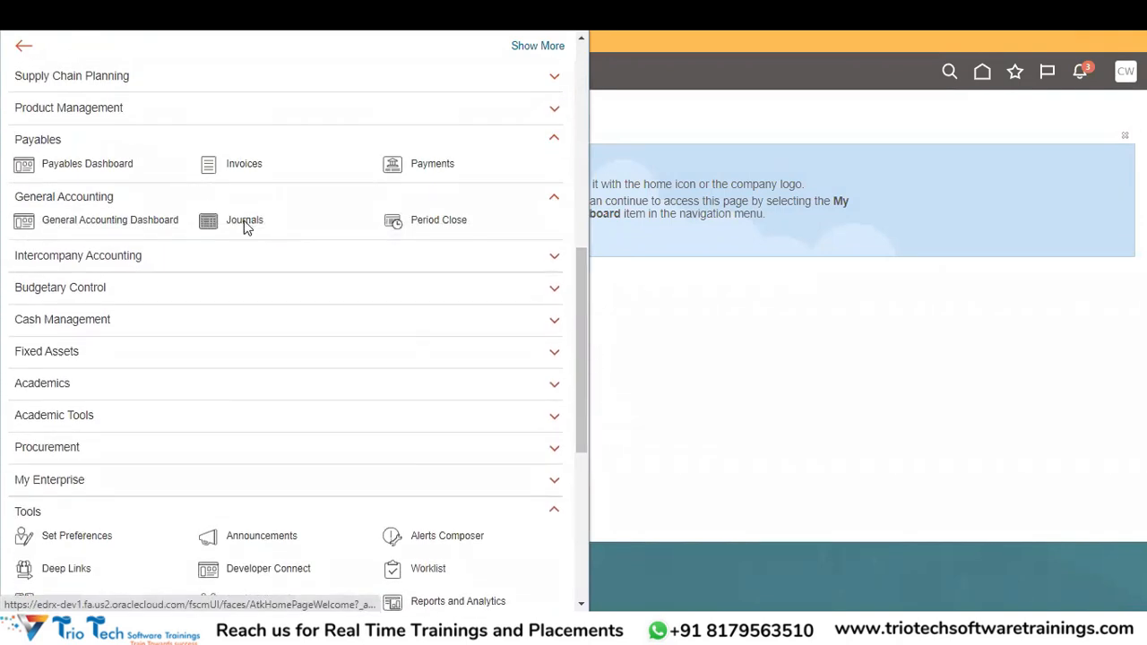
{"action": "left_click", "coordinate": [245, 223]}
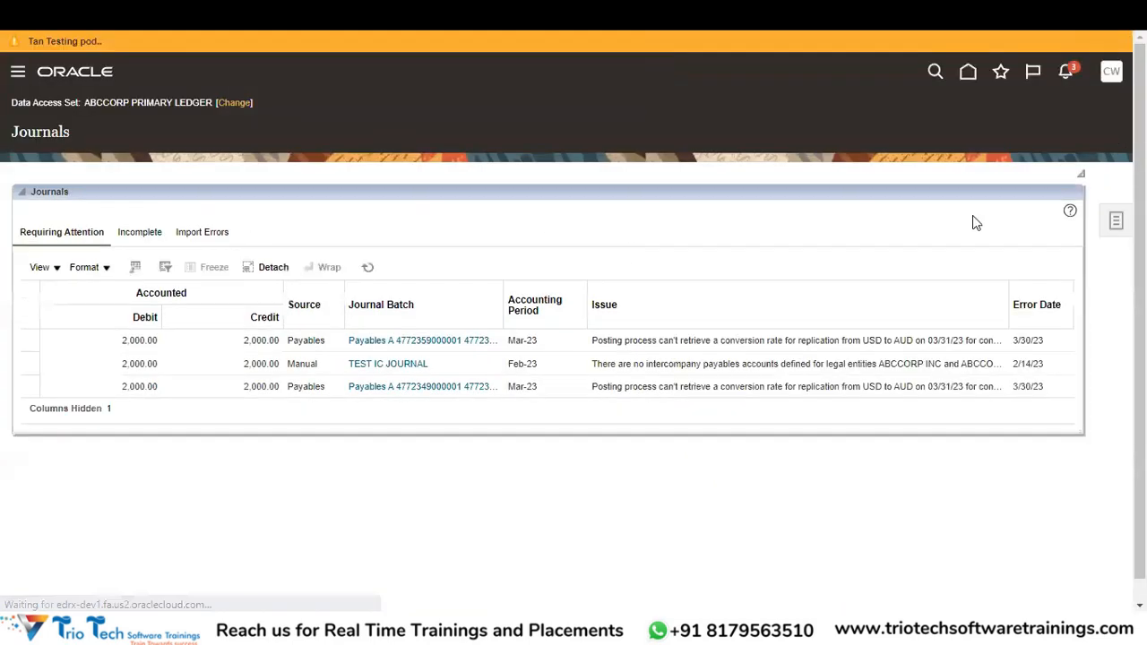
{"action": "left_click", "coordinate": [1117, 222]}
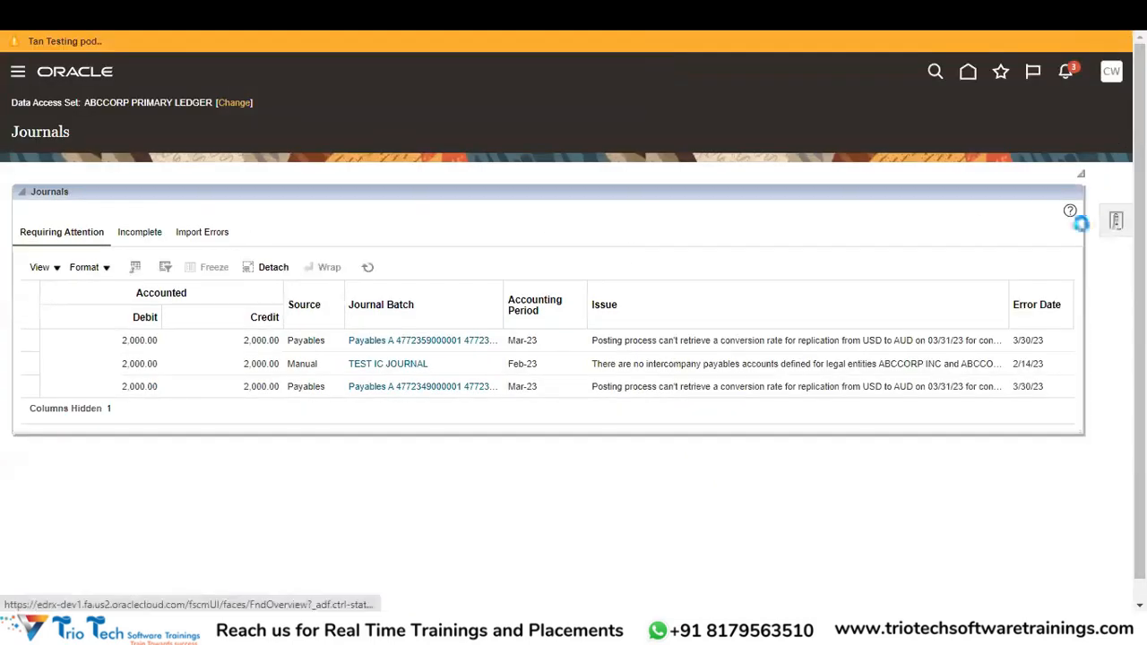
{"action": "left_click", "coordinate": [948, 122]}
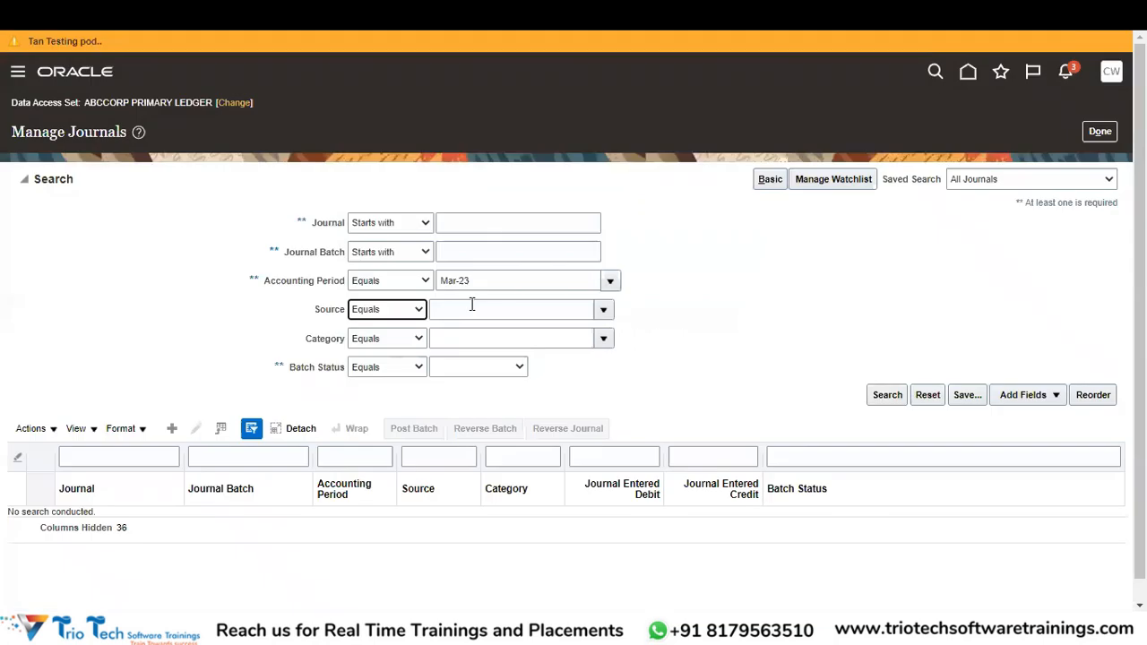
{"action": "left_click_drag", "start_coordinate": [535, 284], "coordinate": [387, 297]}
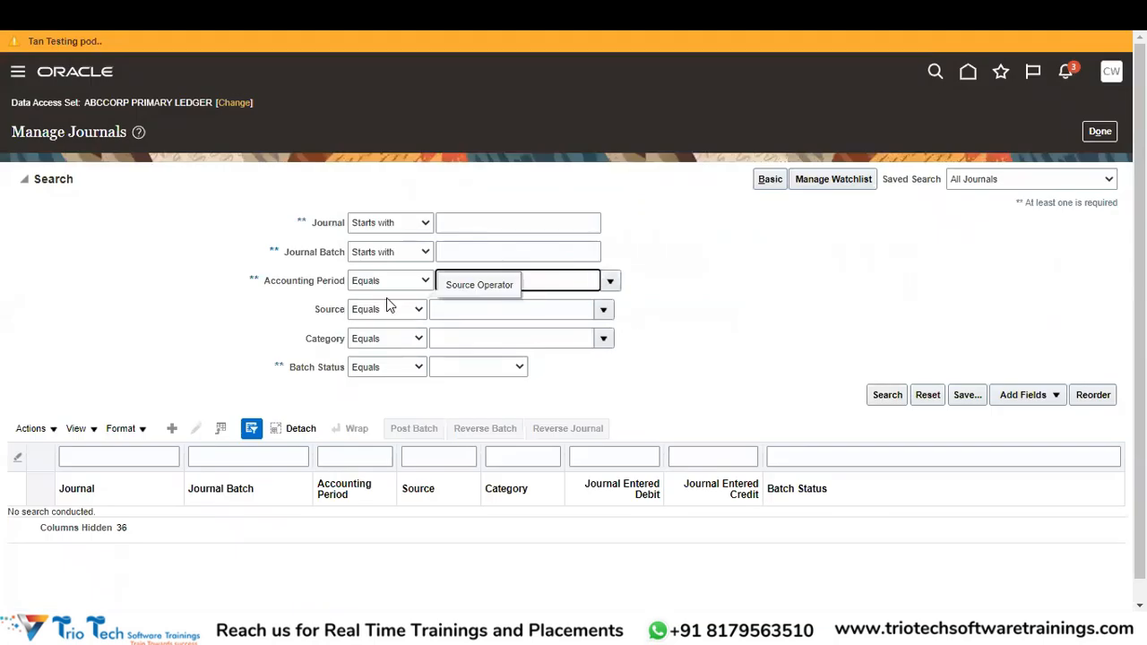
Set the Accounting Period search field to Apr-23 using its lookup dialog.
{"action": "left_click", "coordinate": [388, 305]}
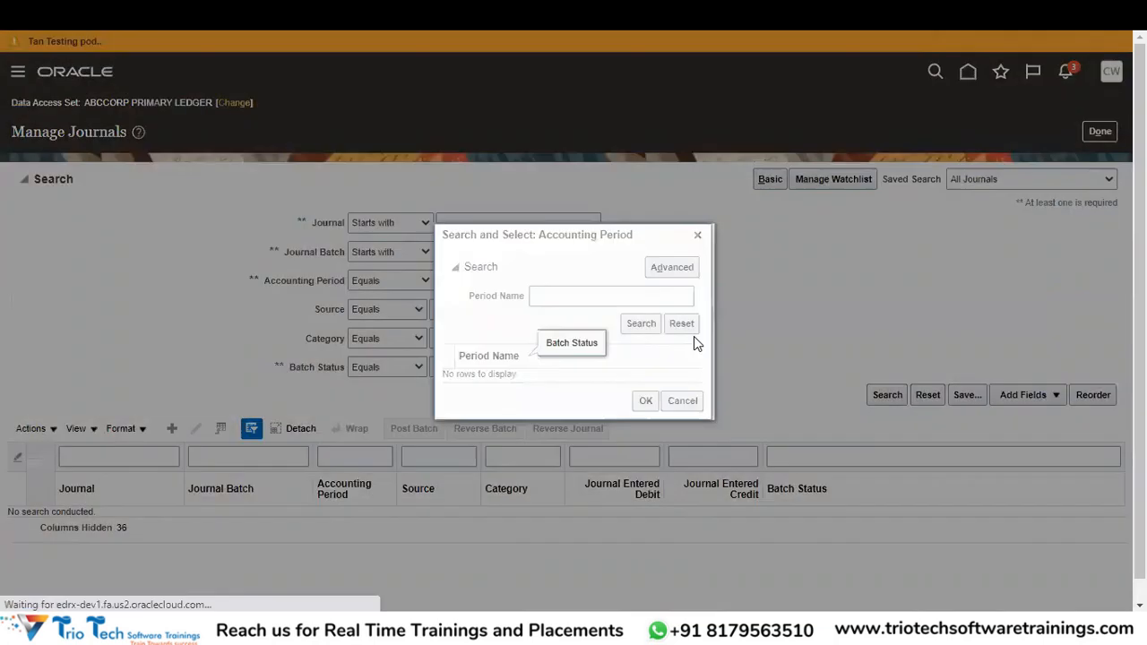
{"action": "left_click", "coordinate": [563, 296]}
{"action": "type", "text": "Apr"}
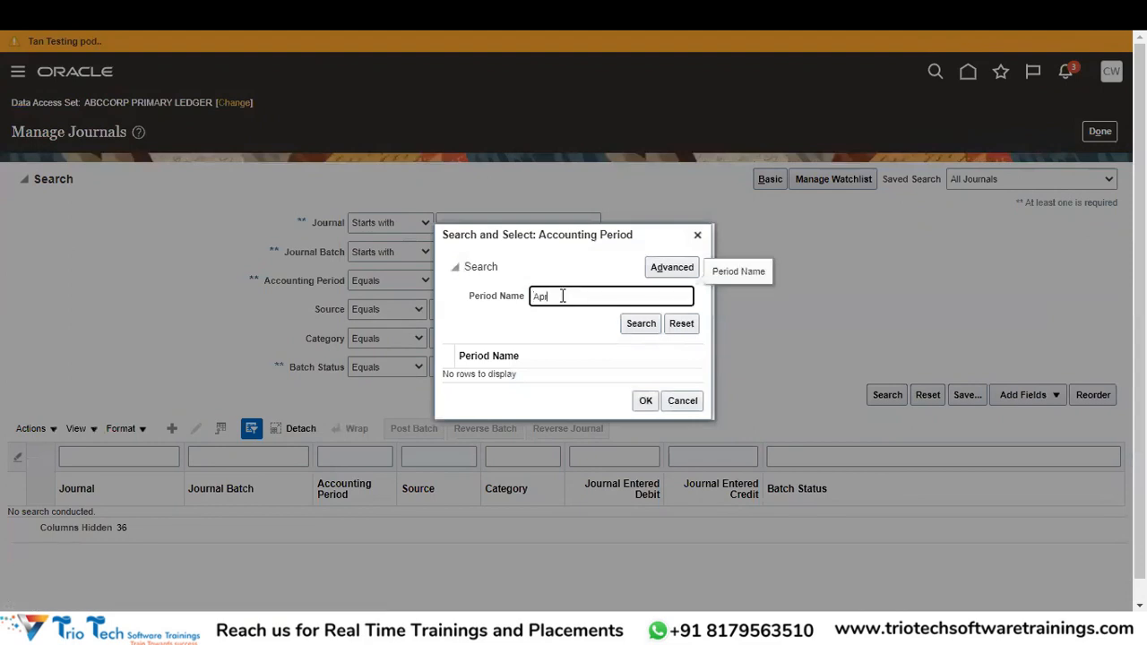
{"action": "type", "text": "-23"}
{"action": "left_click", "coordinate": [642, 323]}
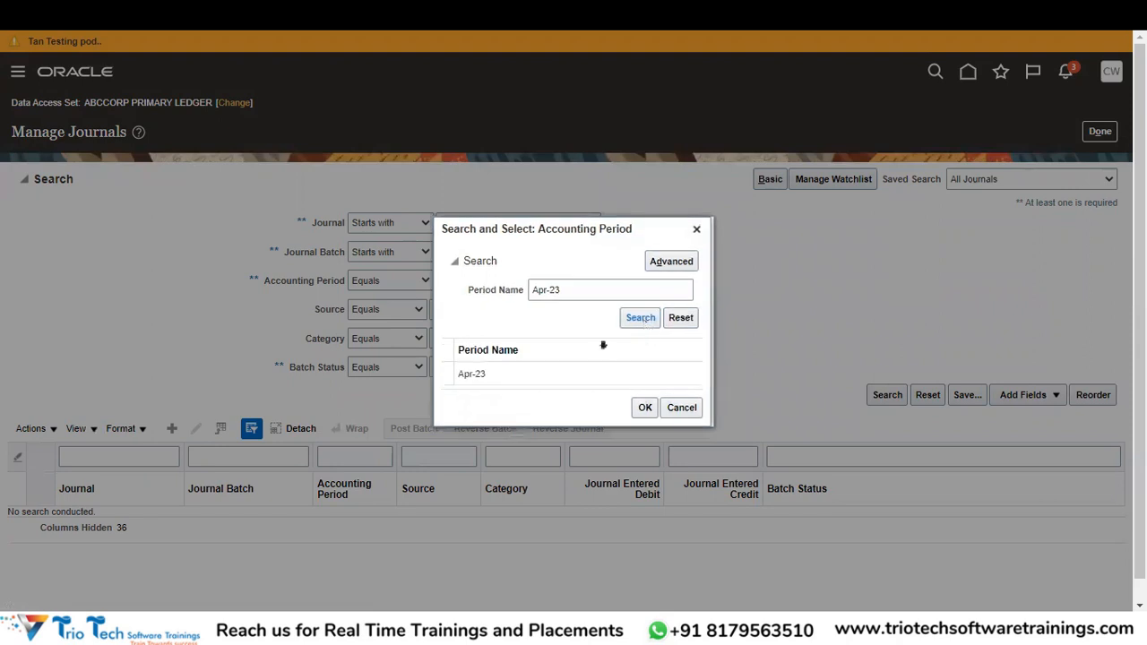
{"action": "left_click", "coordinate": [536, 381]}
{"action": "left_click", "coordinate": [643, 407]}
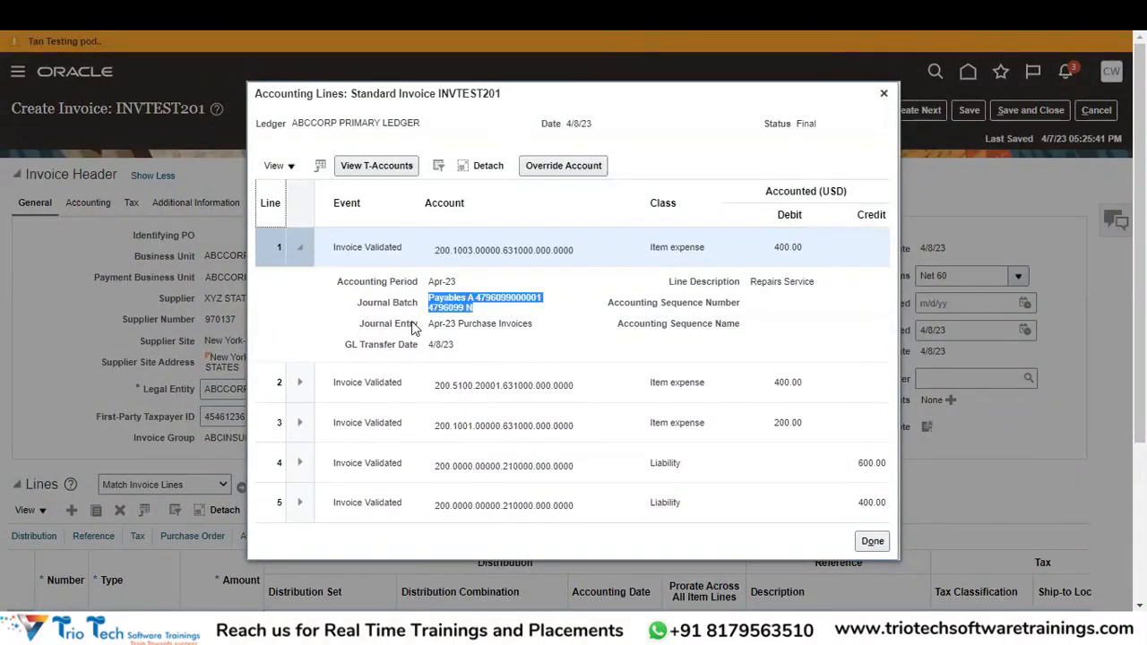
Paste the invoice's journal batch name into Journal Batch and run the search.
{"action": "left_click", "coordinate": [475, 316]}
{"action": "left_click_drag", "start_coordinate": [477, 318], "coordinate": [430, 305]}
{"action": "key", "text": "ctrl+c"}
{"action": "left_click", "coordinate": [490, 317]}
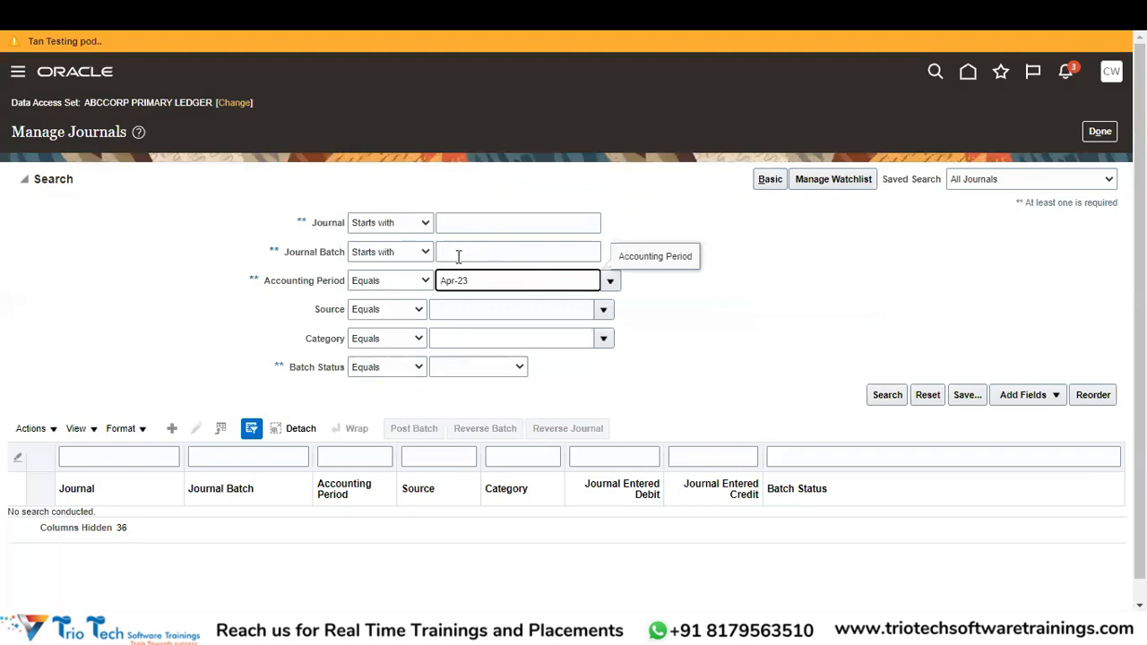
{"action": "left_click", "coordinate": [458, 254]}
{"action": "key", "text": "ctrl+v"}
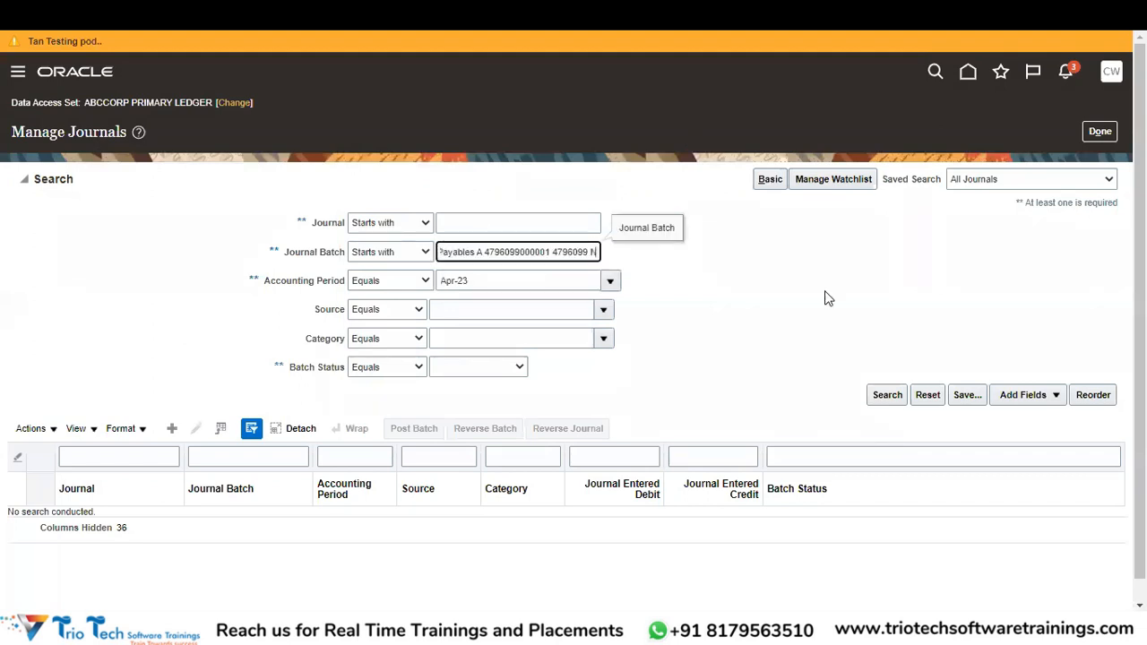
{"action": "left_click", "coordinate": [885, 395]}
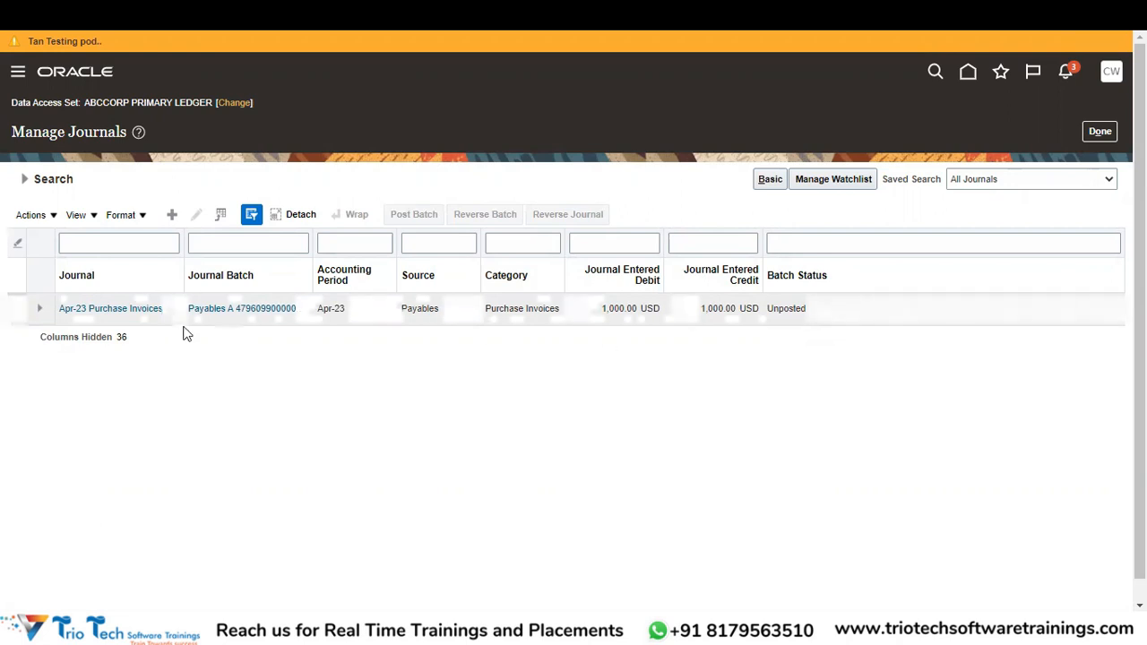
Open the Apr-23 Purchase Invoices journal, confirm its batch is Unposted, and cancel out.
{"action": "left_click", "coordinate": [141, 308]}
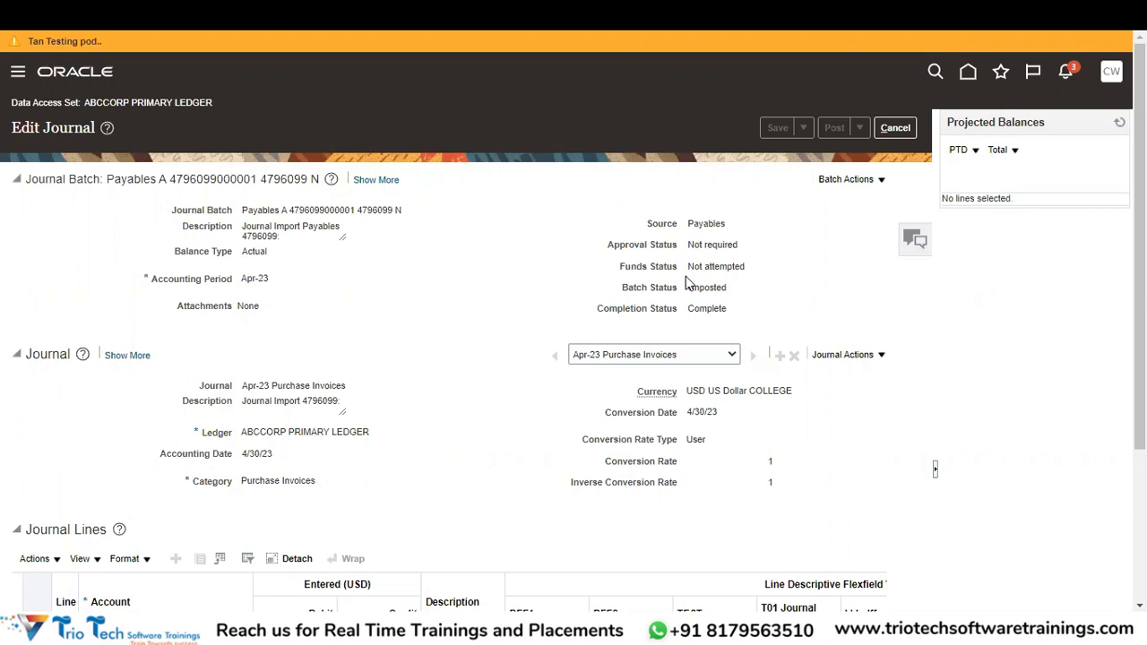
{"action": "left_click", "coordinate": [895, 128]}
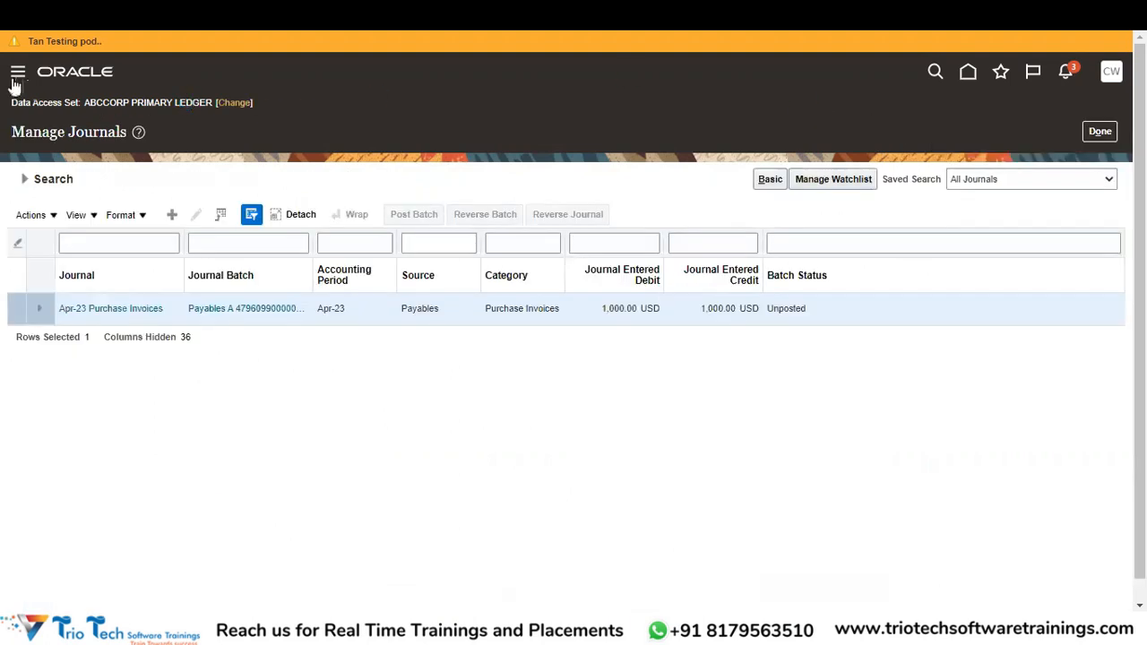
{"action": "left_click", "coordinate": [16, 74]}
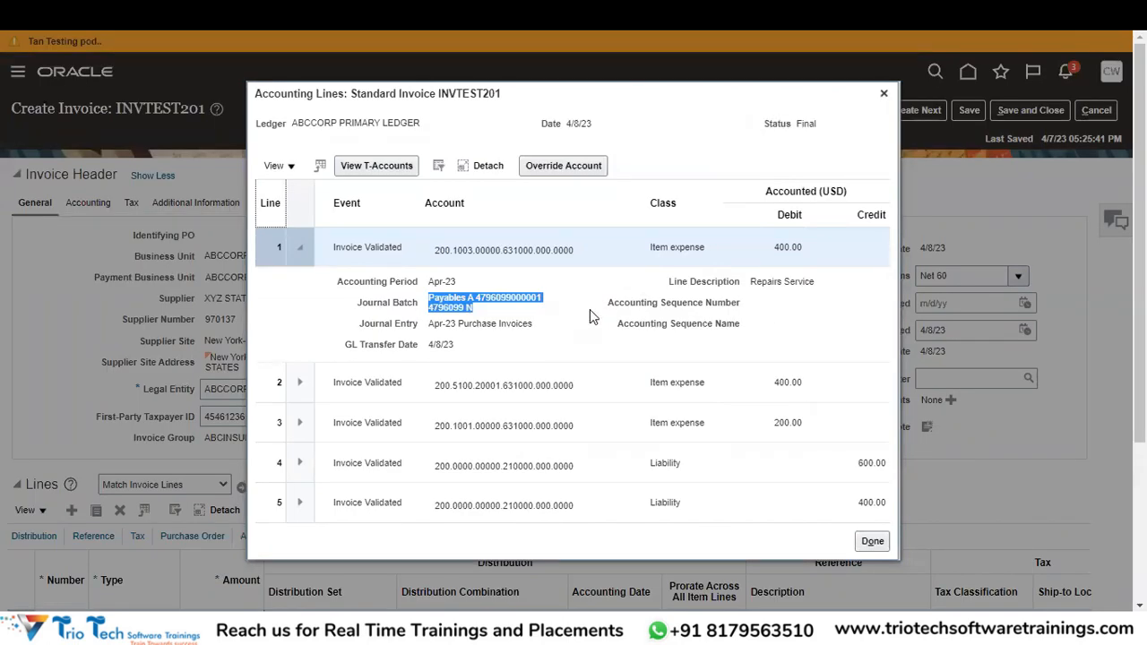
Close INVTEST201's accounting lines dialog and reload the expired invoice page.
{"action": "left_click", "coordinate": [589, 310]}
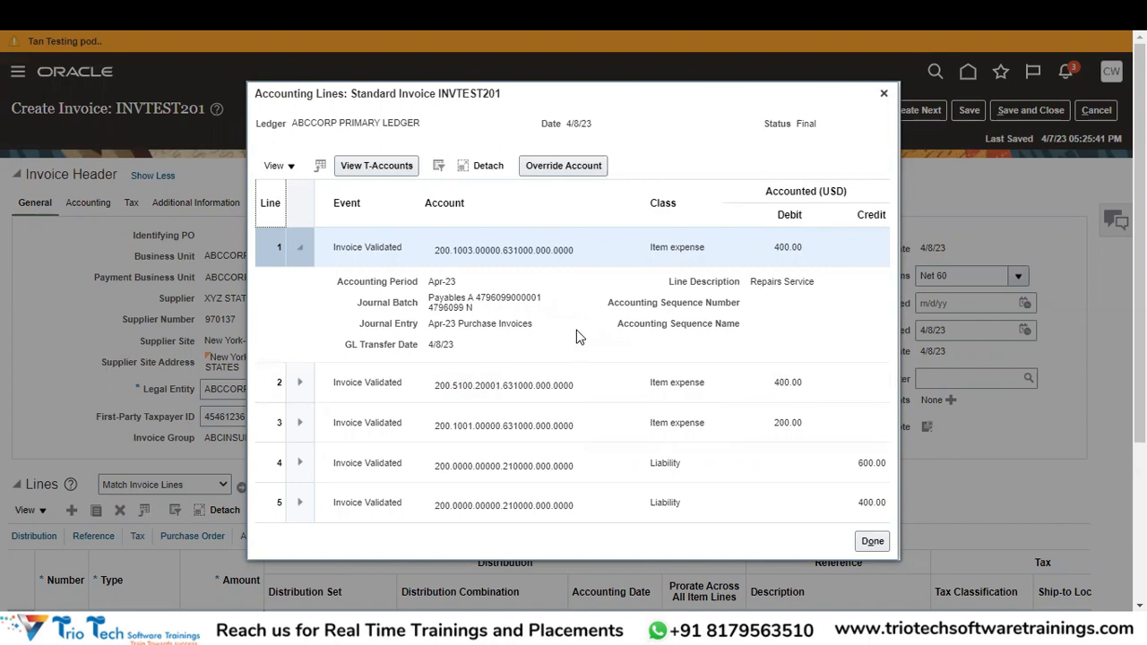
{"action": "left_click", "coordinate": [883, 95]}
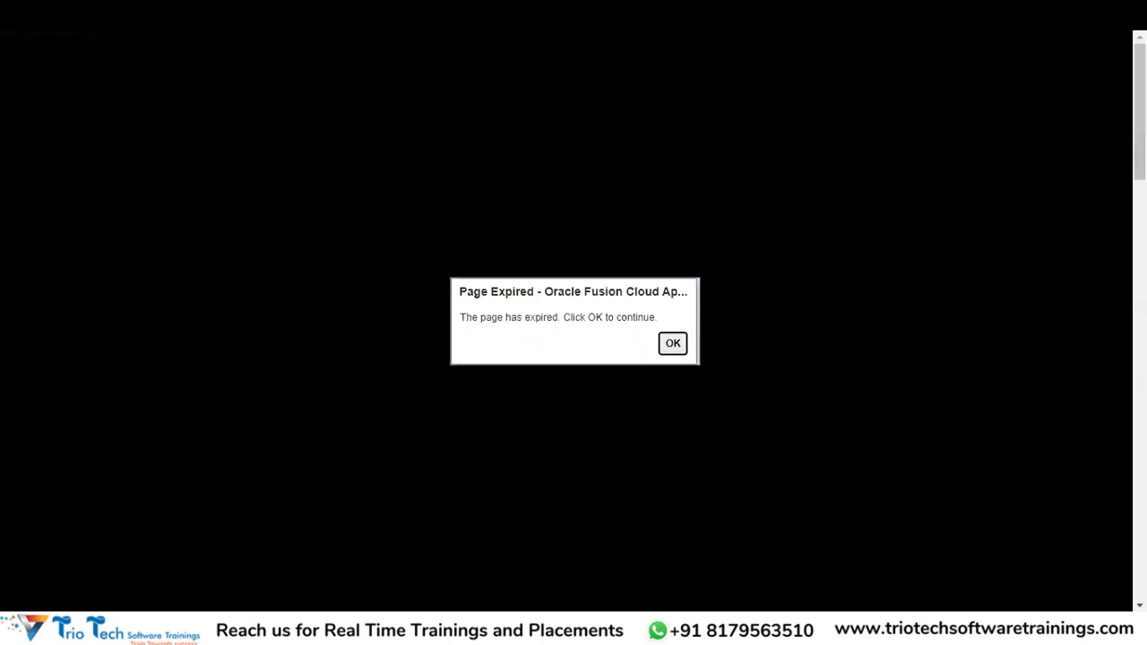
{"action": "key", "text": "ctrl+Tab"}
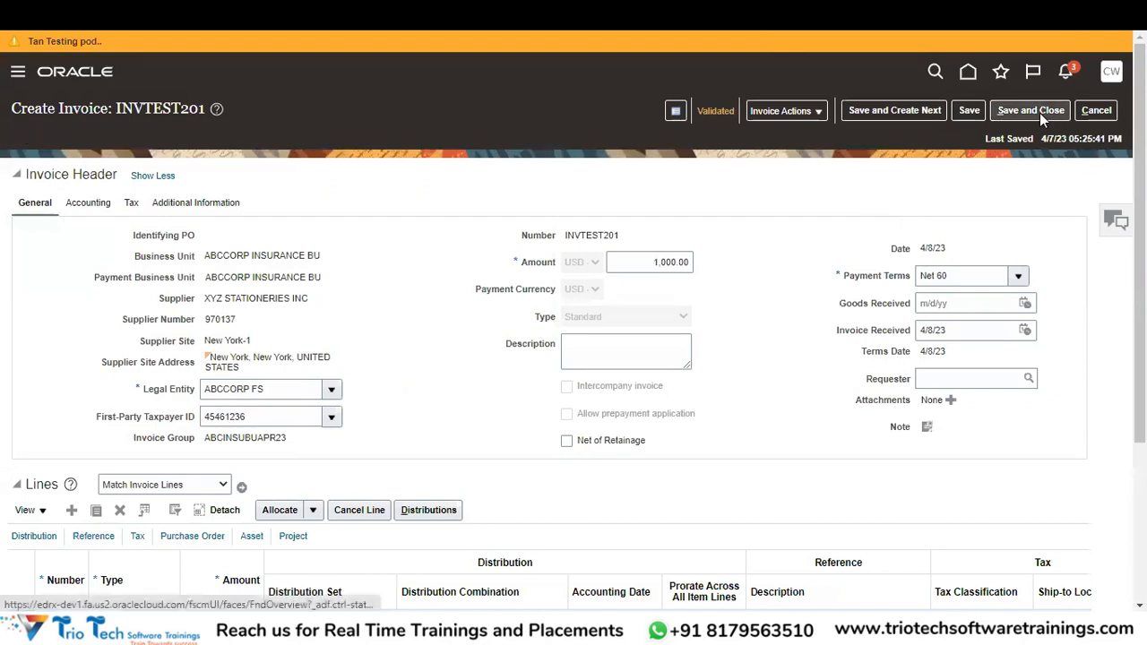
Check the invoice summary shows it accounted, then save and close INVTEST201 and acknowledge the voucher message.
{"action": "left_click", "coordinate": [713, 113]}
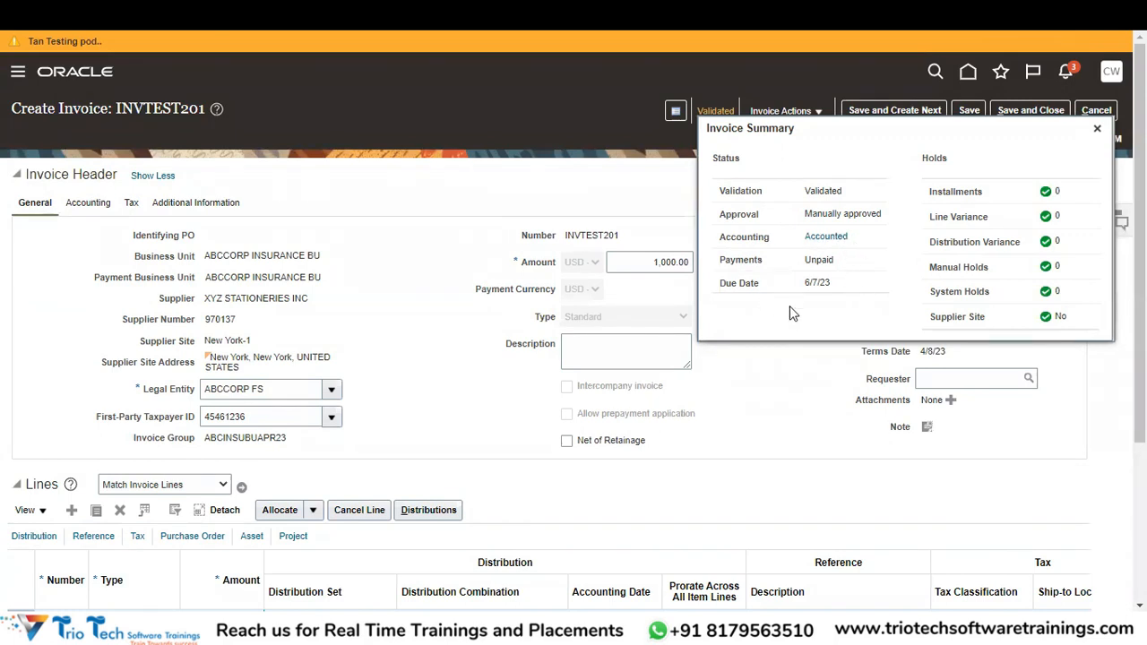
{"action": "left_click", "coordinate": [1097, 128]}
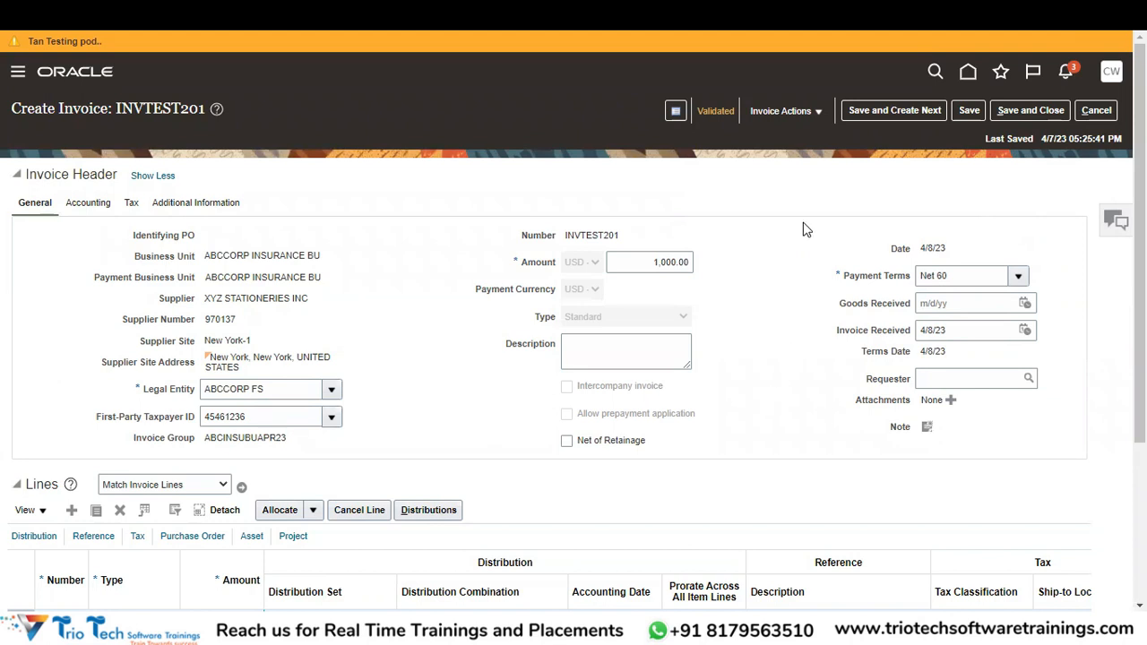
{"action": "left_click", "coordinate": [1029, 112]}
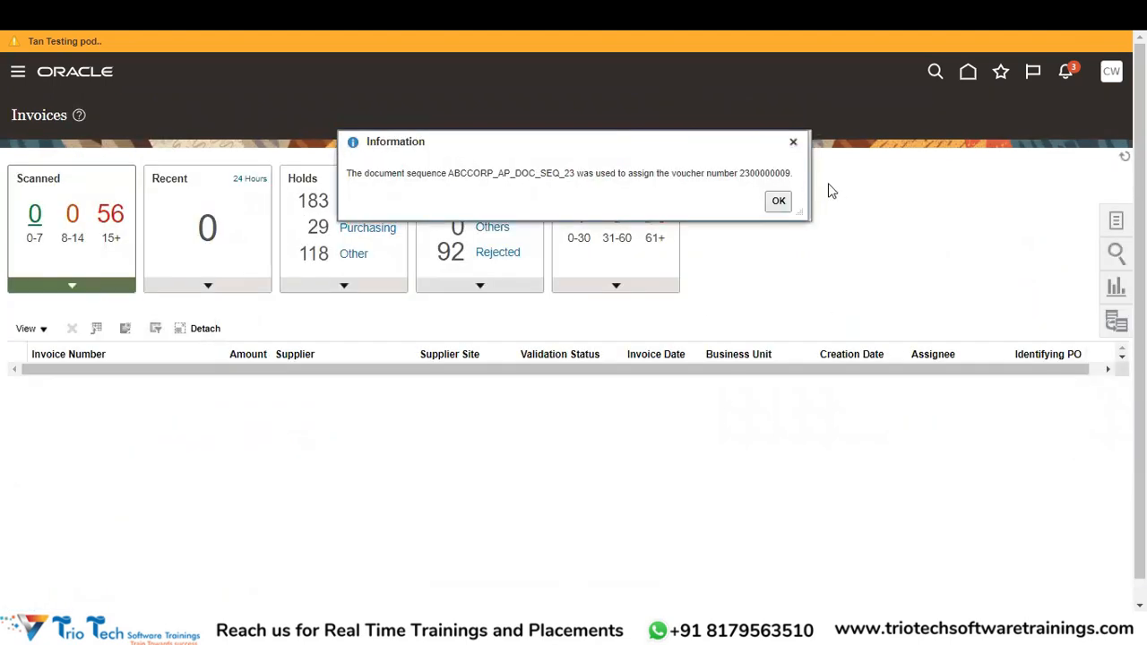
{"action": "left_click", "coordinate": [778, 204]}
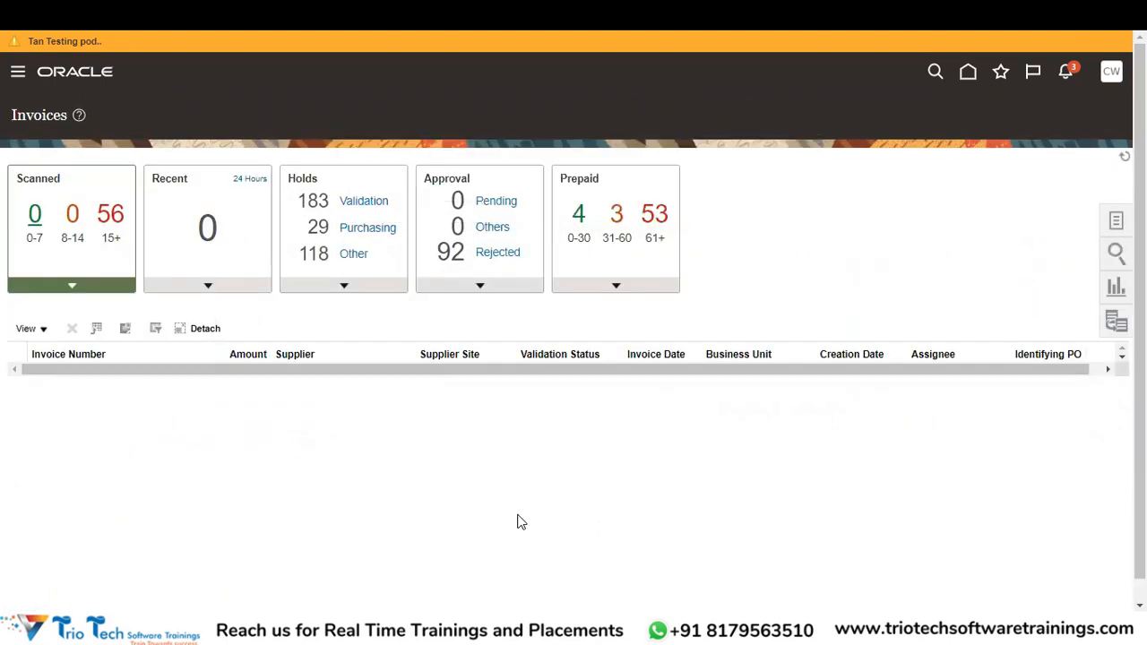